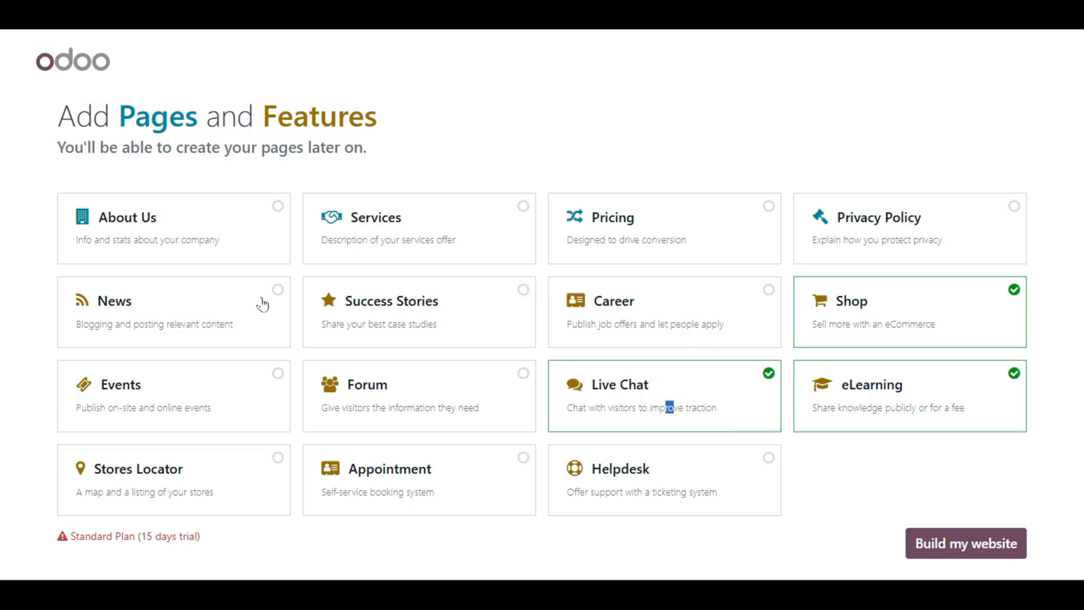
- Toggle the page cards so About Us and Privacy Policy are chosen and eLearning is dropped
left_click(236, 406)
left_click(408, 406)
left_click(458, 308)
left_click(171, 285)
left_click(210, 382)
left_click(219, 215)
left_click(267, 312)
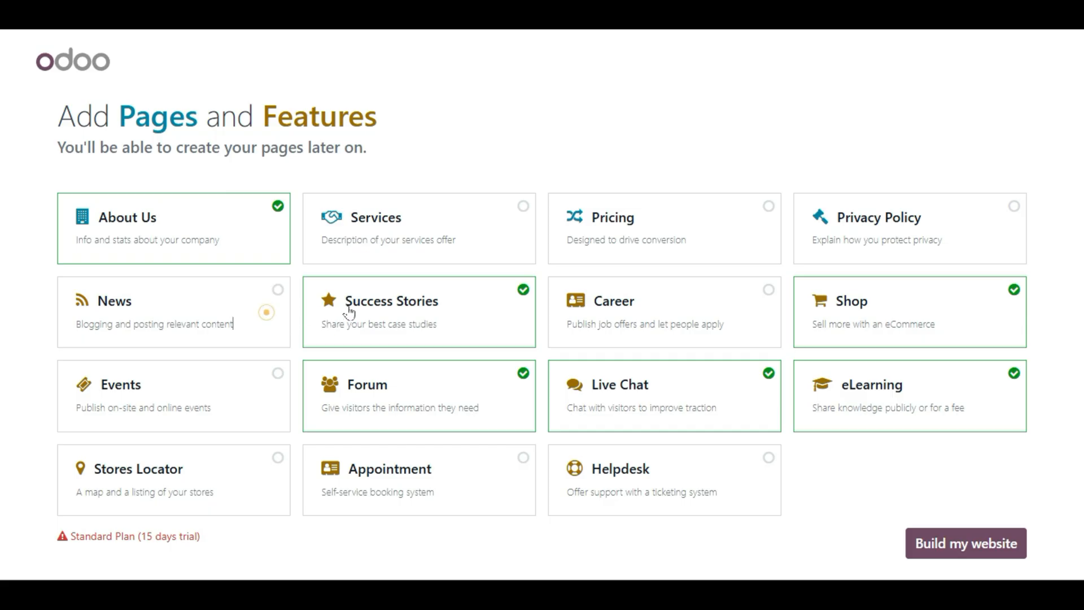
left_click(502, 305)
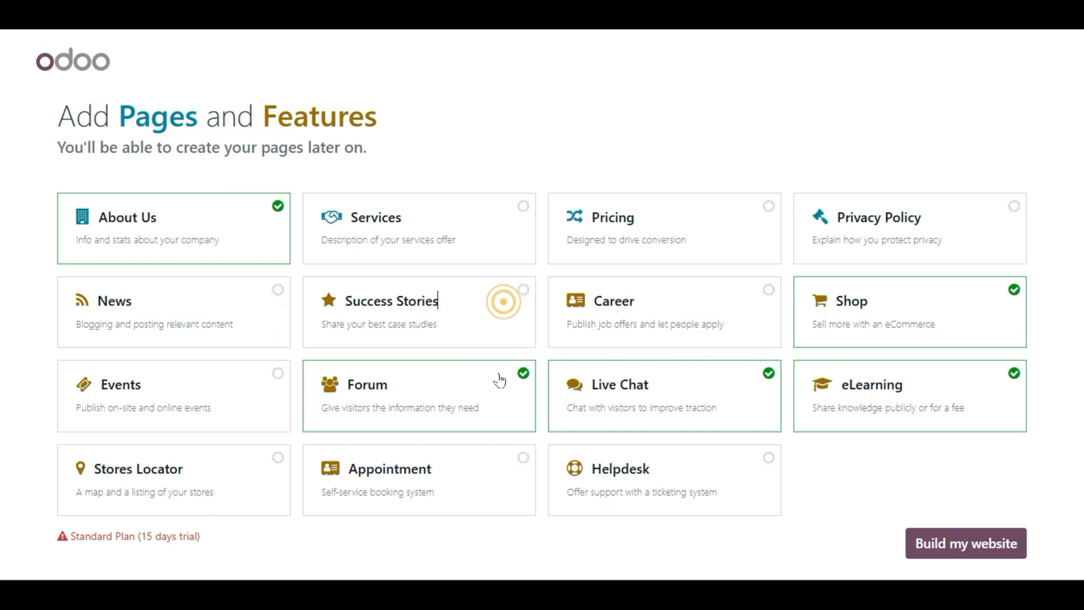
left_click(500, 372)
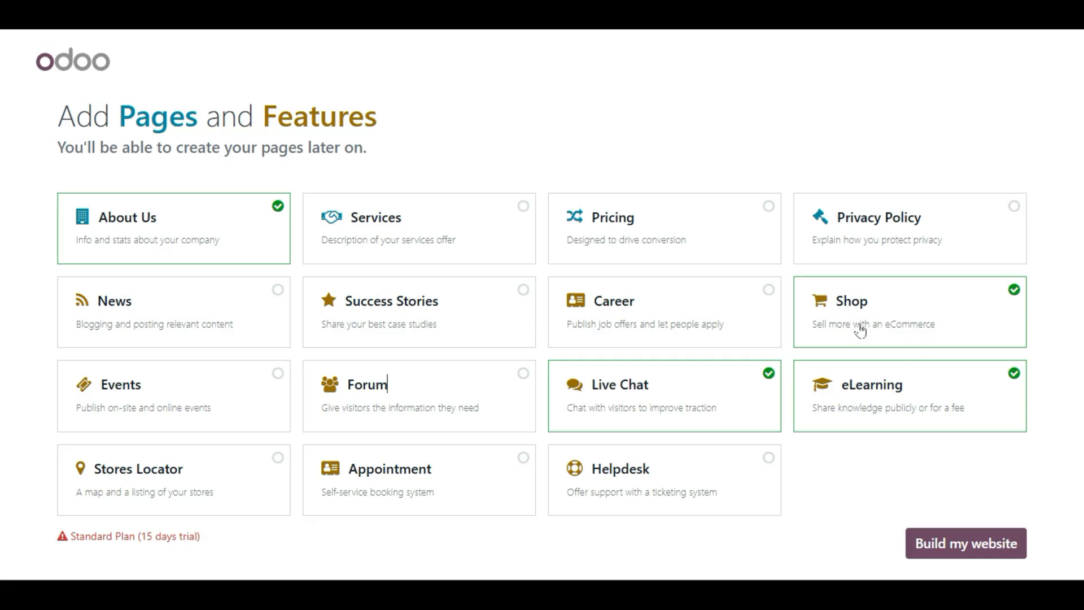
left_click(922, 378)
left_click(881, 233)
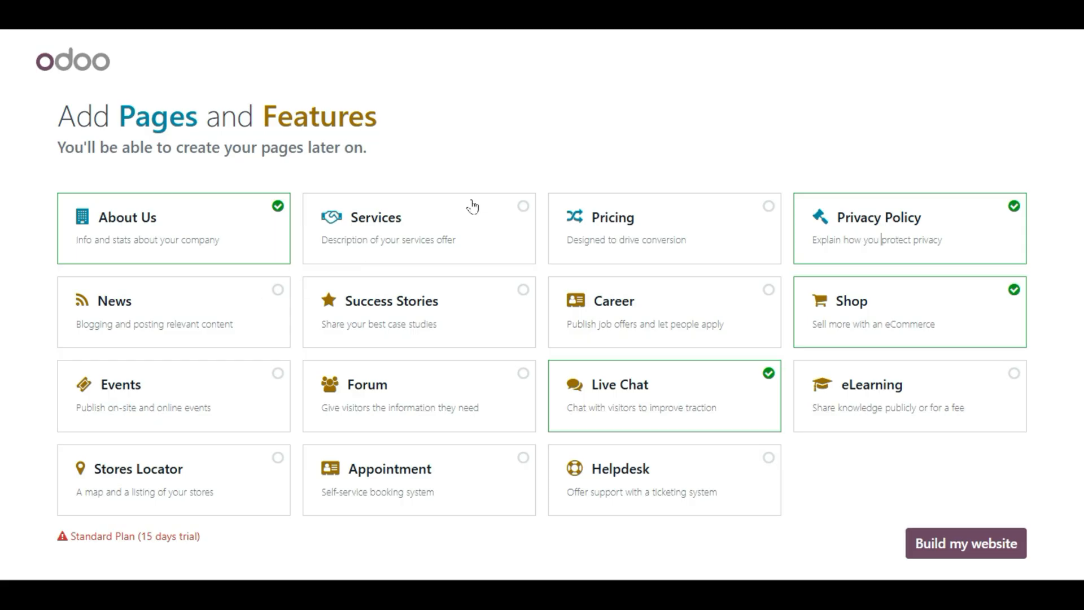
- Try Services, Pricing, Success Stories, News, Forum and Events cards, dropping Live Chat
left_click(456, 228)
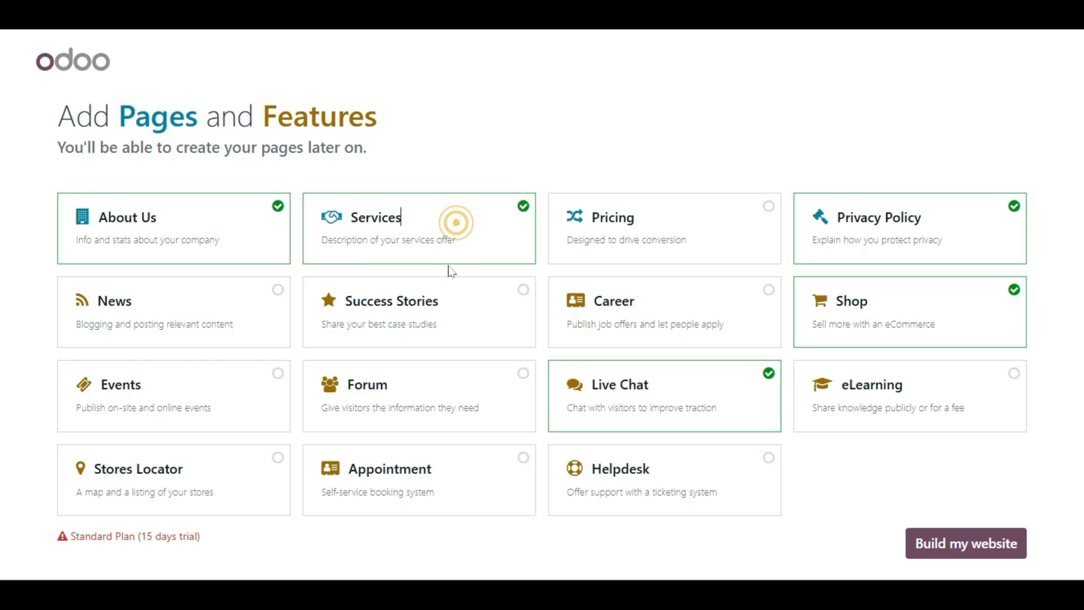
left_click(617, 239)
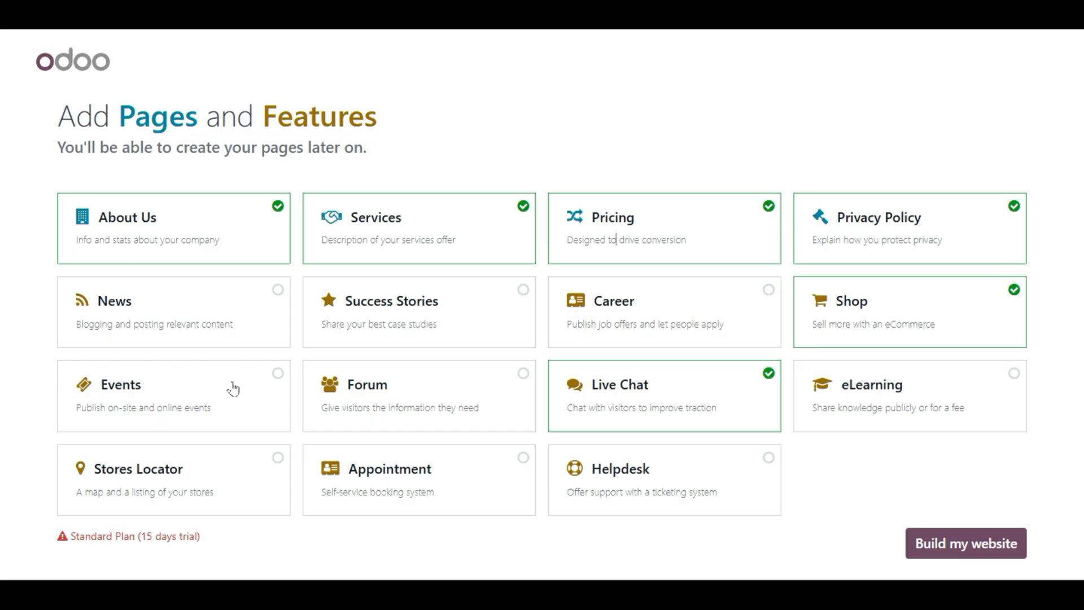
left_click(745, 412)
left_click(920, 341)
left_click(946, 236)
left_click(670, 212)
left_click(765, 220)
left_click(394, 309)
left_click(404, 307)
left_click(426, 312)
left_click(465, 318)
left_click(491, 252)
left_click(675, 226)
left_click(167, 257)
left_click(169, 259)
left_click(164, 310)
left_click(424, 324)
left_click(424, 408)
left_click(204, 396)
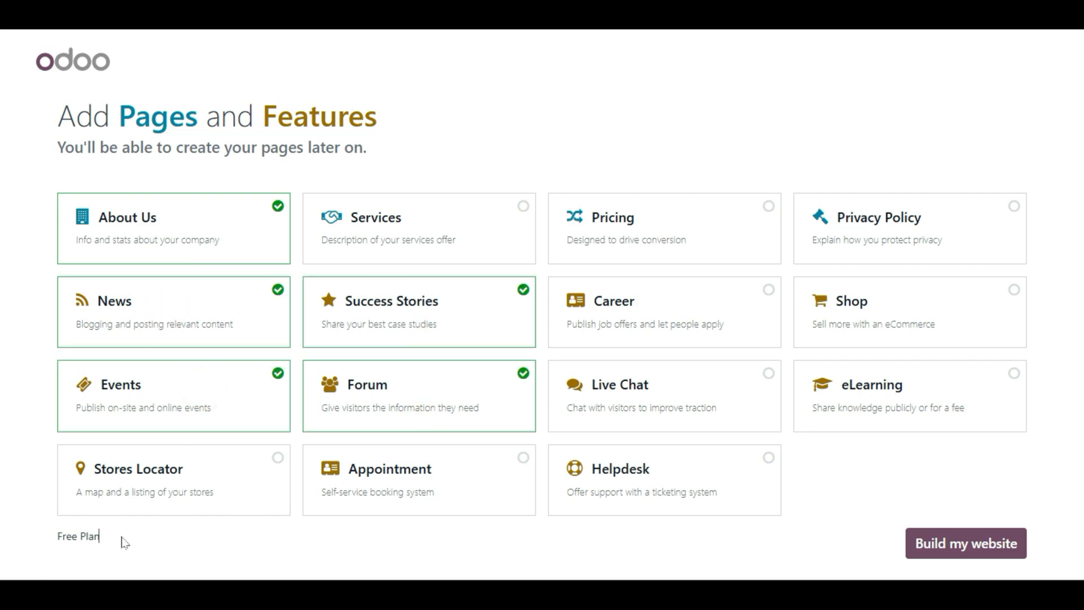
- Drop the extra pages so only About Us, Privacy Policy and Shop remain on the Free Plan
triple_click(121, 537)
left_click(151, 553)
left_click(763, 346)
left_click(730, 267)
left_click(730, 226)
left_click(879, 298)
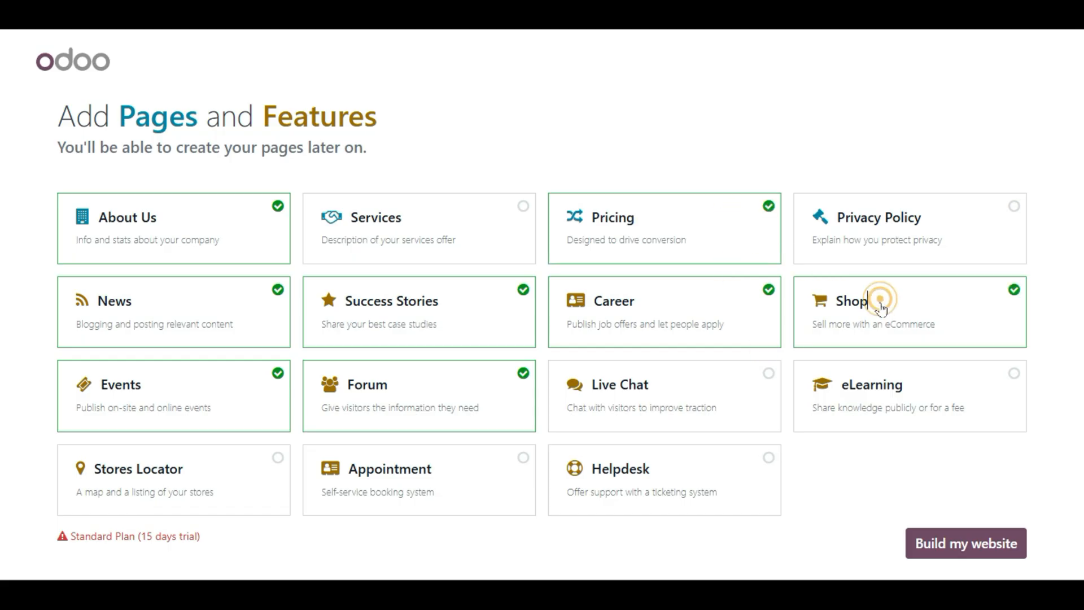
left_click_drag(46, 541, 271, 551)
left_click(241, 548)
left_click(880, 319)
left_click(477, 378)
left_click(425, 288)
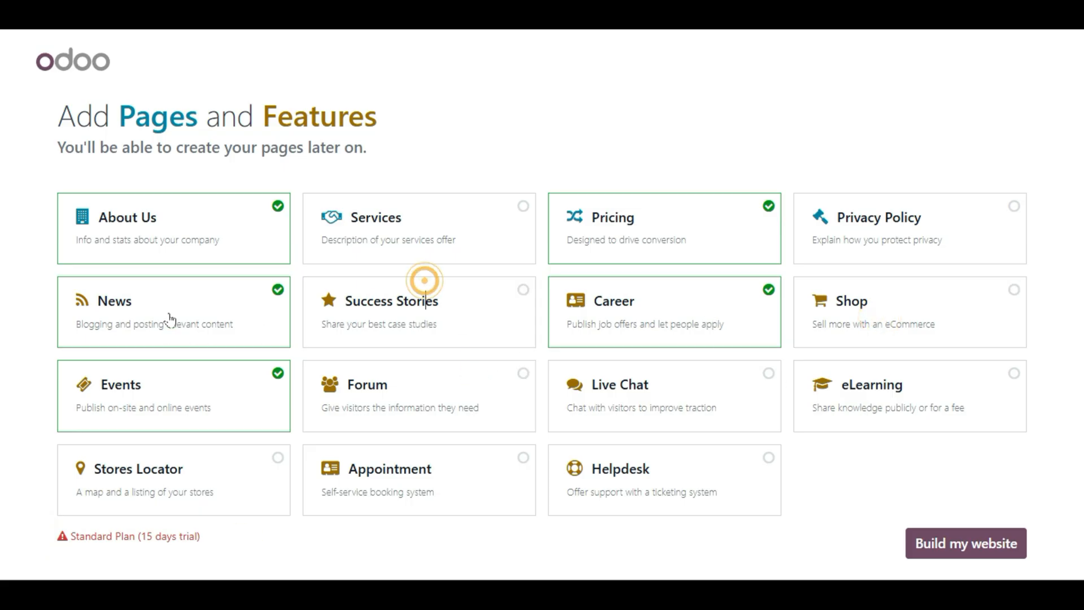
left_click(186, 316)
left_click(174, 383)
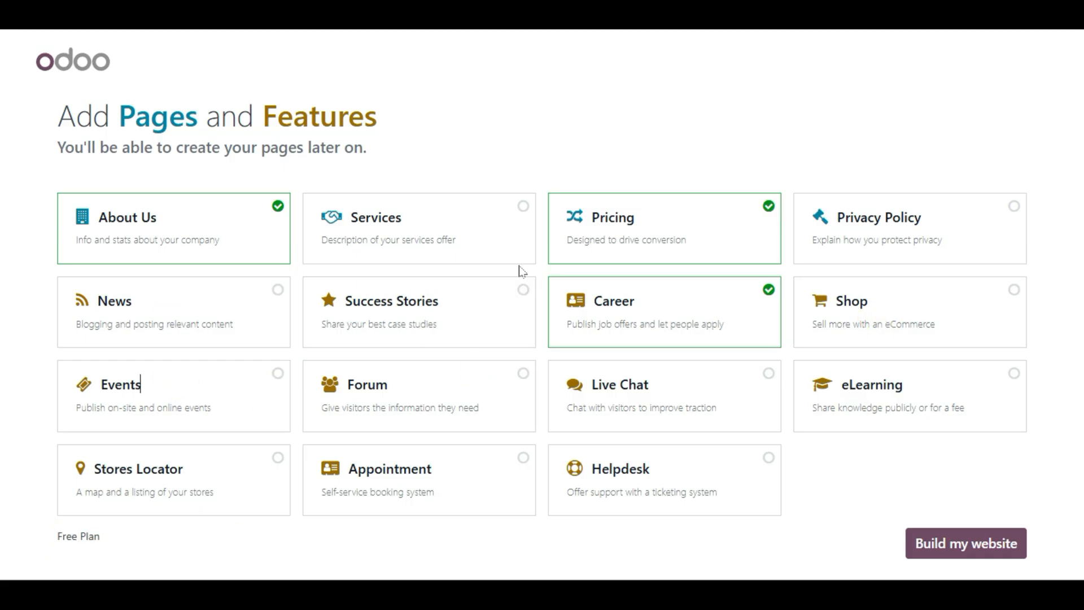
left_click(730, 210)
left_click(716, 291)
left_click(833, 293)
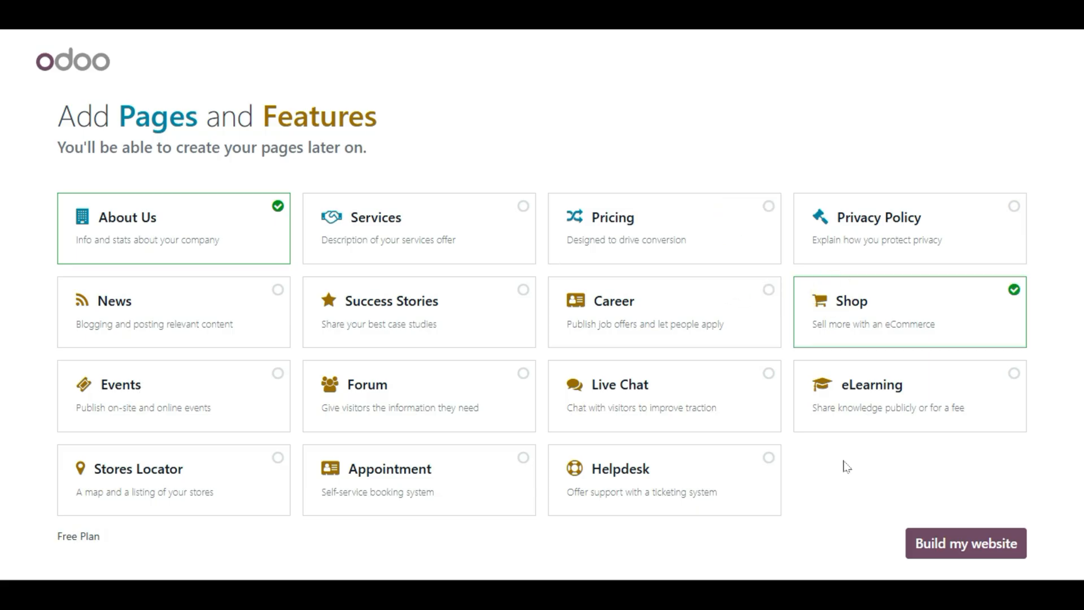
left_click(857, 240)
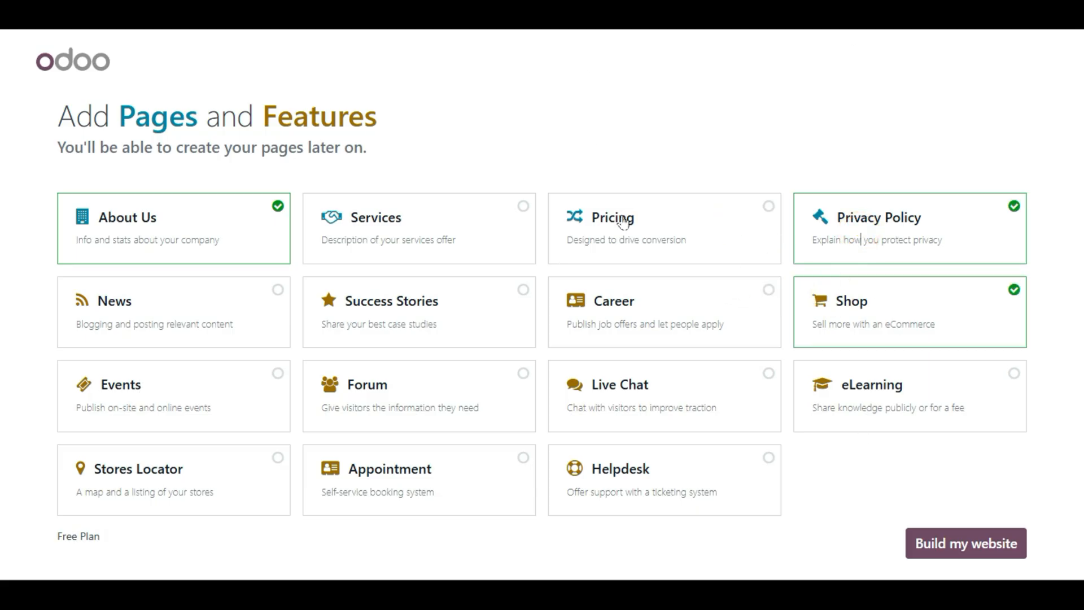
- Start building the site with the chosen pages and load more themes into the gallery
left_click(1007, 544)
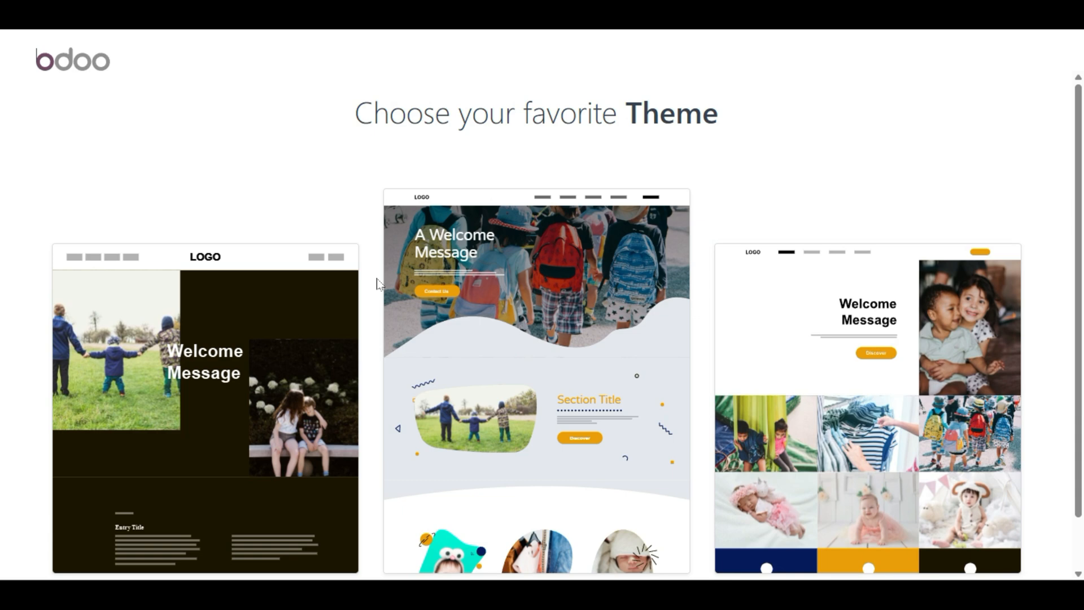
scroll(378, 285, "down", 1)
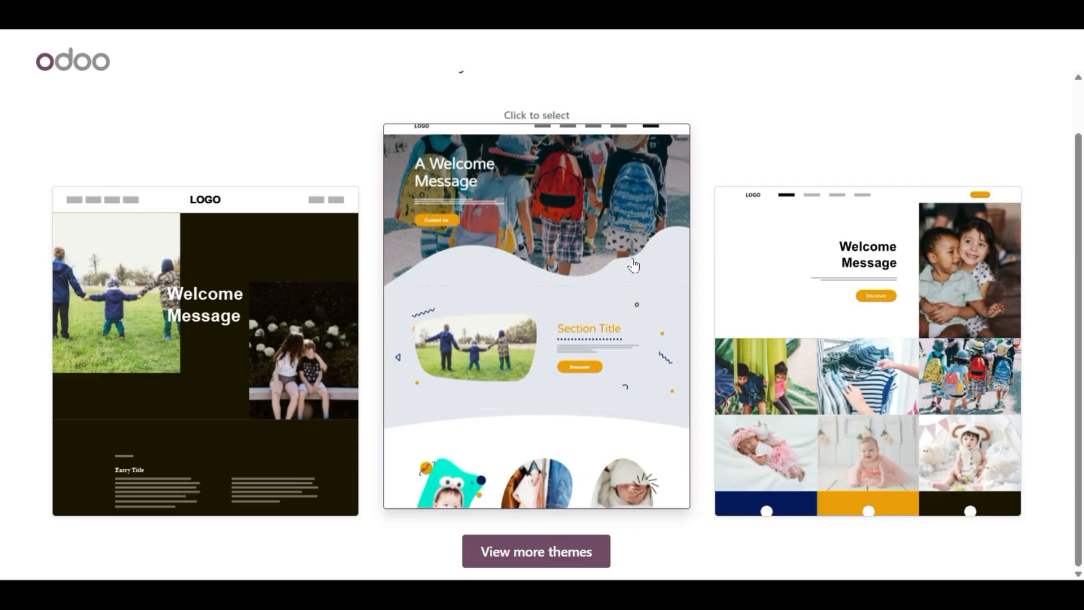
left_click(542, 559)
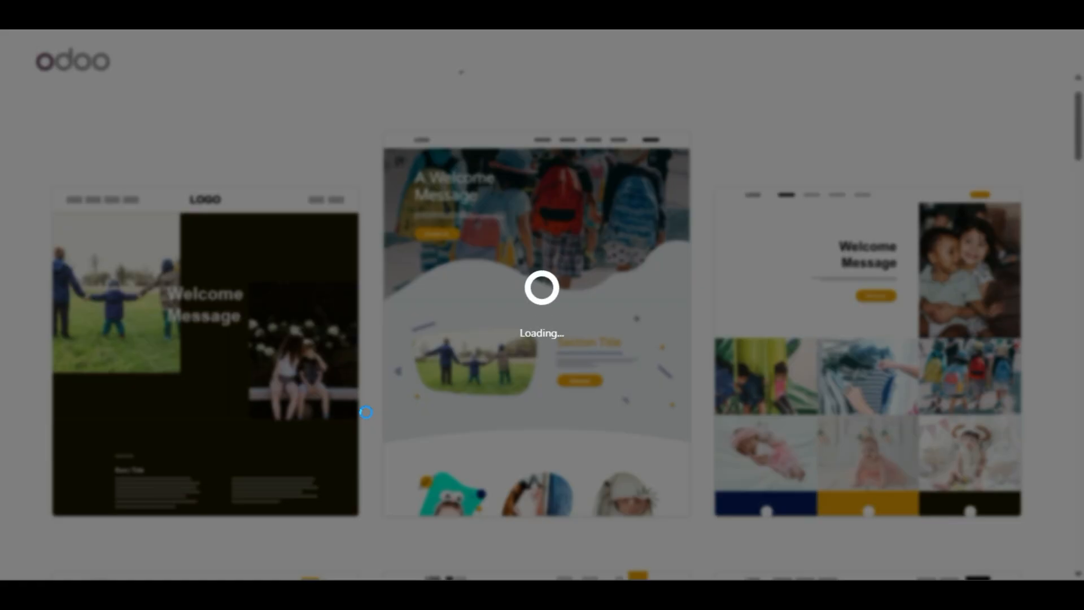
- Browse the theme gallery and pick the theme with the yellow block and child portrait
scroll(367, 415, "down", 9)
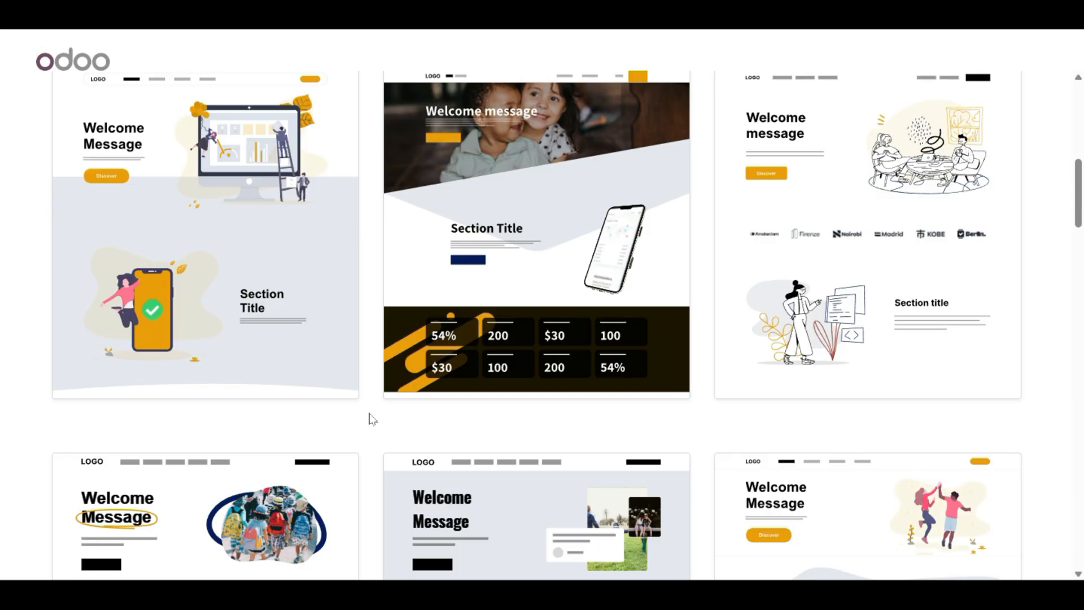
scroll(695, 361, "down", 7)
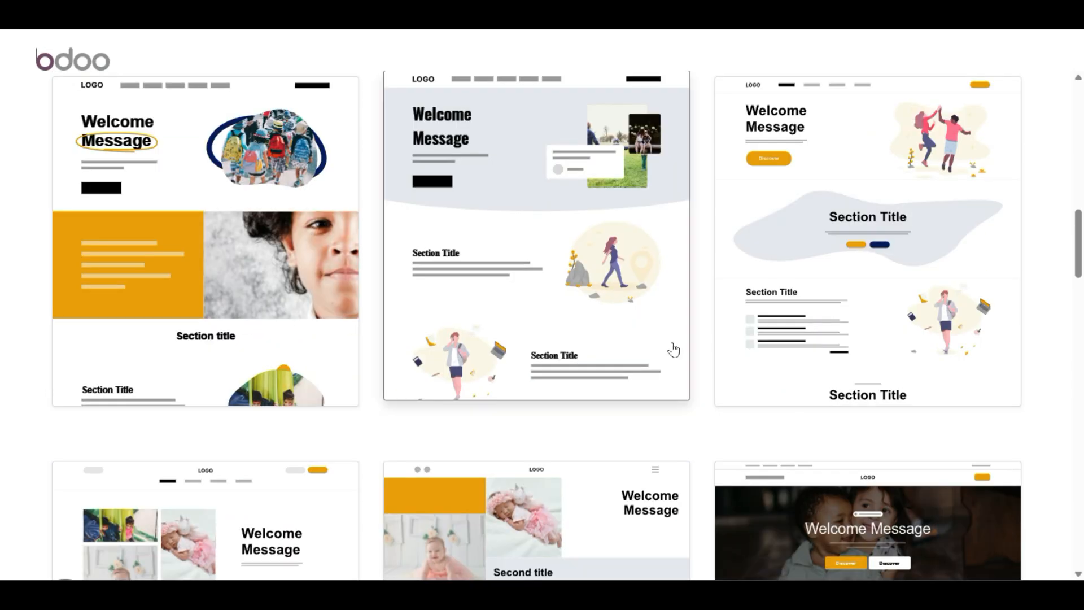
scroll(350, 388, "down", 5)
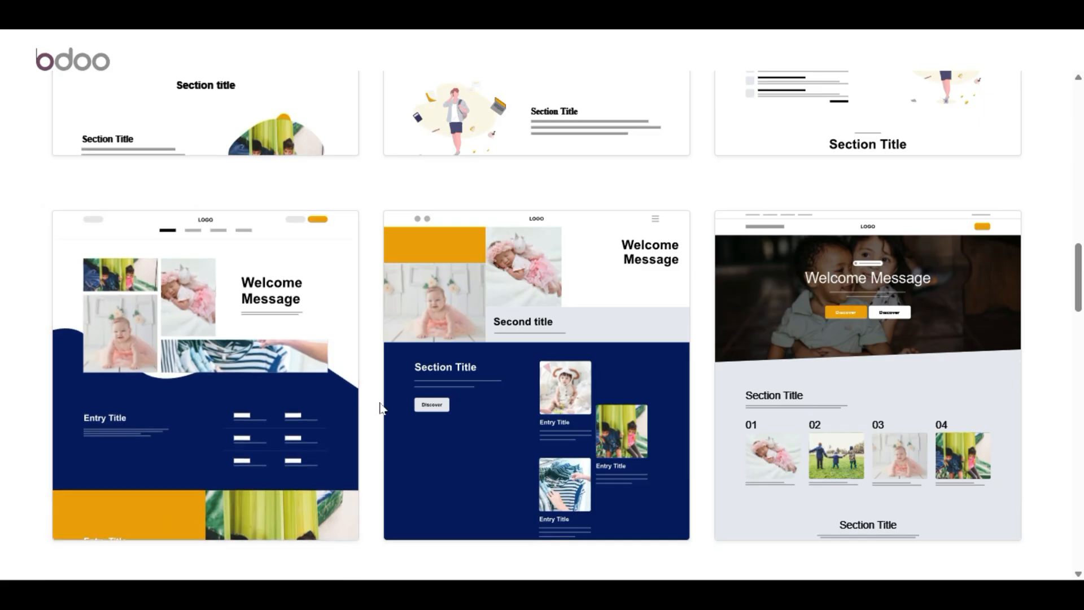
scroll(380, 408, "up", 7)
scroll(380, 414, "up", 7)
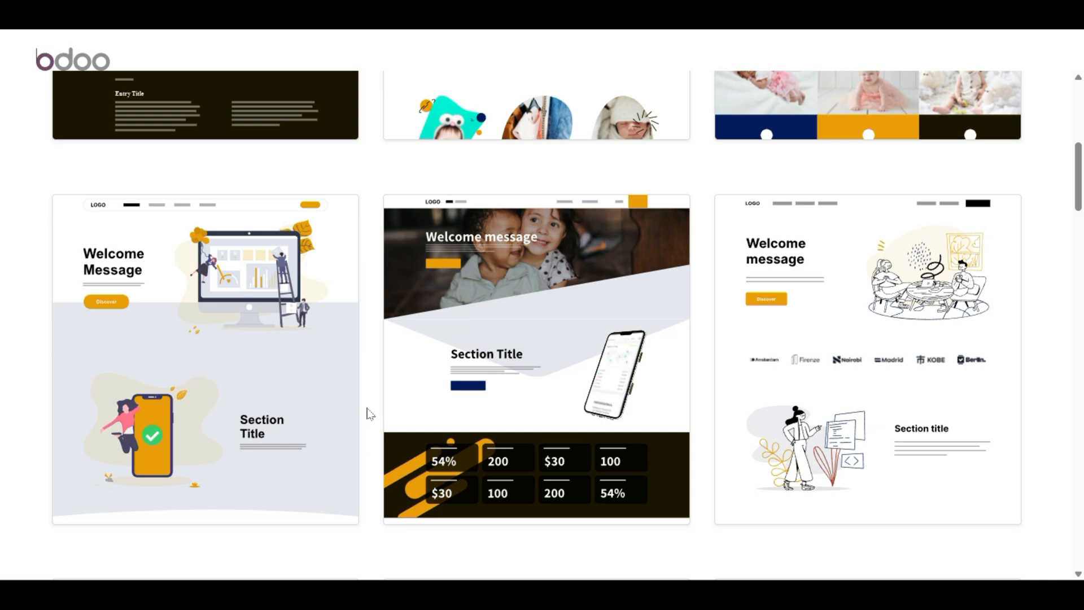
scroll(369, 414, "up", 7)
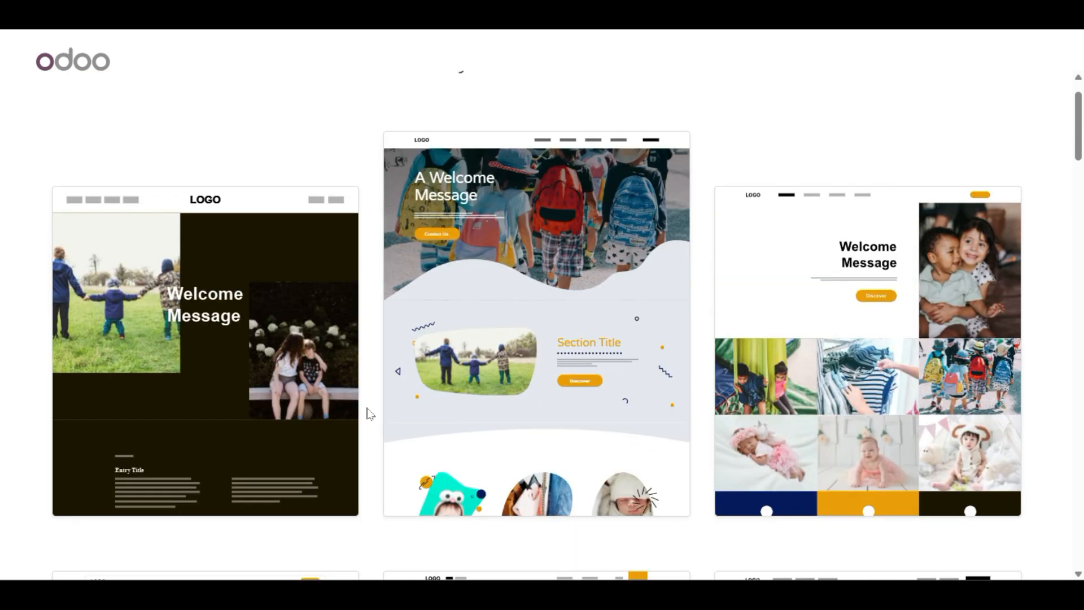
scroll(369, 414, "down", 7)
scroll(370, 414, "down", 9)
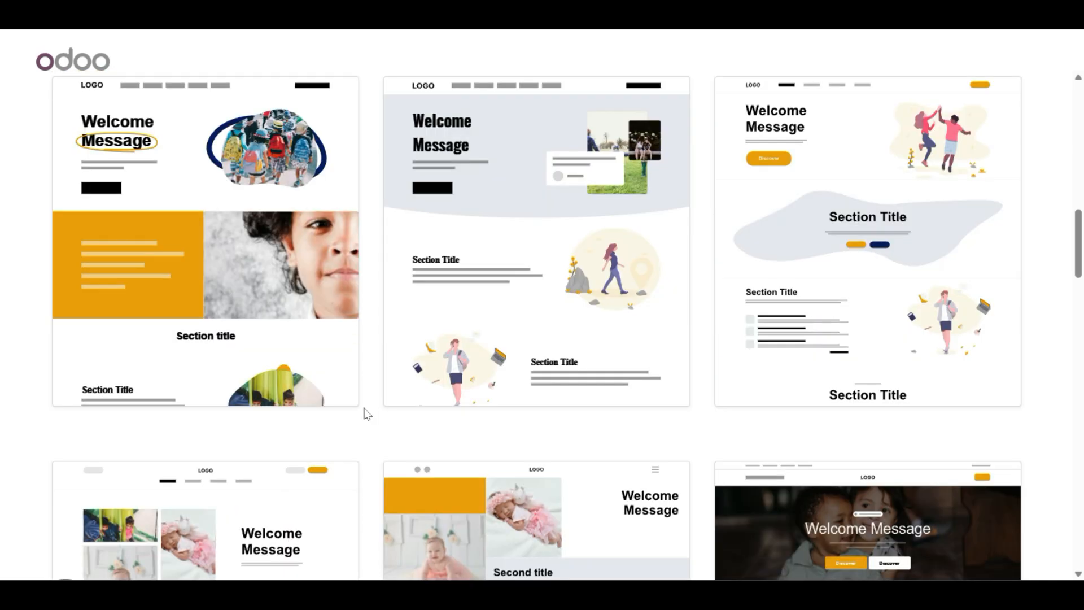
scroll(218, 226, "up", 4)
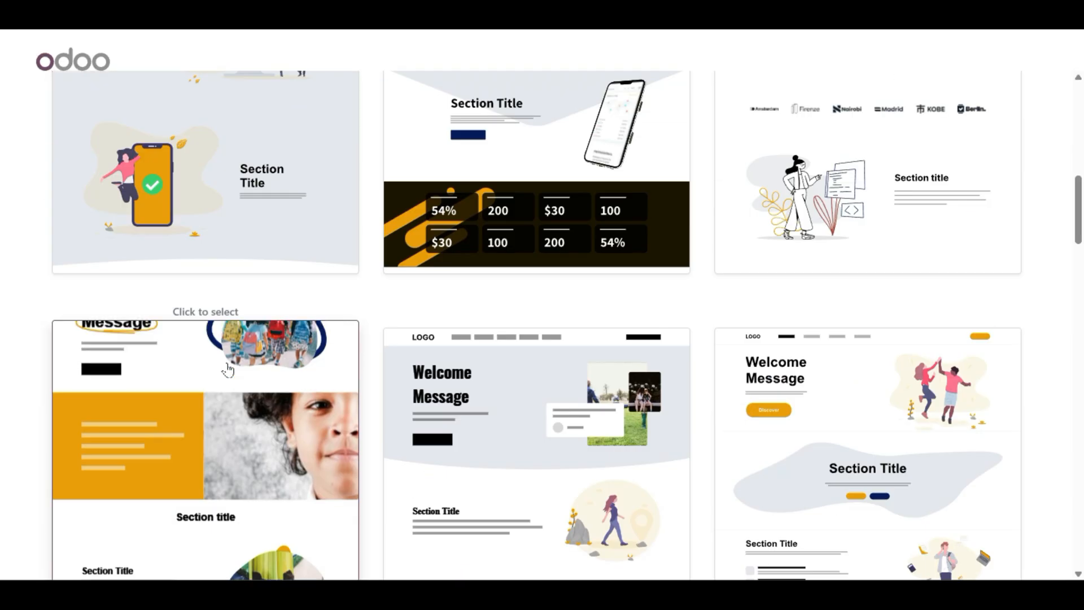
scroll(212, 384, "down", 4)
left_click(214, 365)
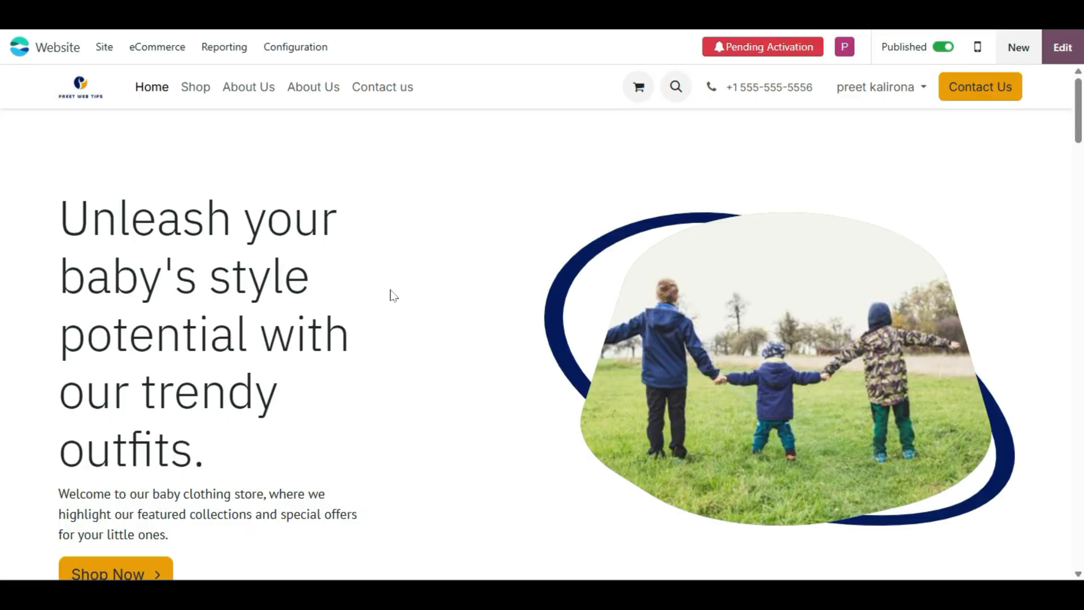
scroll(394, 295, "down", 5)
scroll(402, 273, "down", 5)
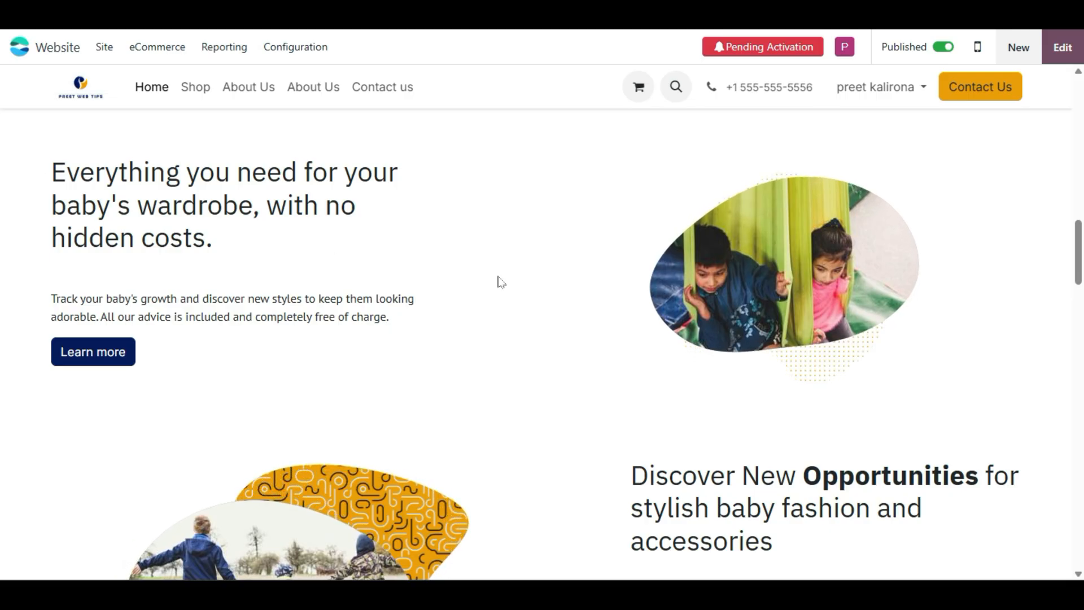
scroll(498, 283, "down", 5)
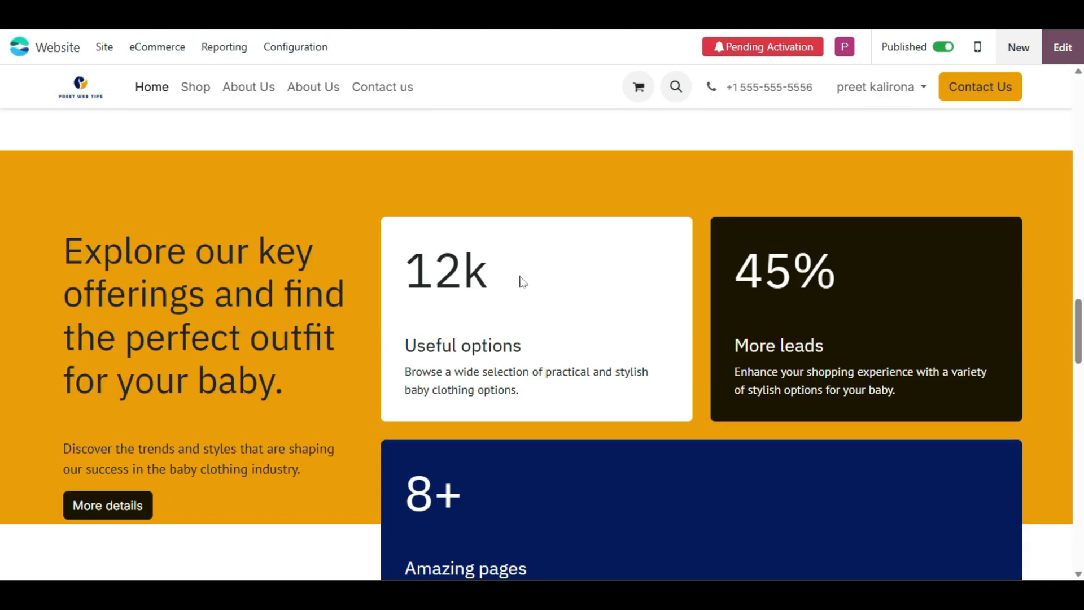
scroll(522, 281, "down", 4)
scroll(517, 286, "down", 8)
scroll(519, 290, "down", 15)
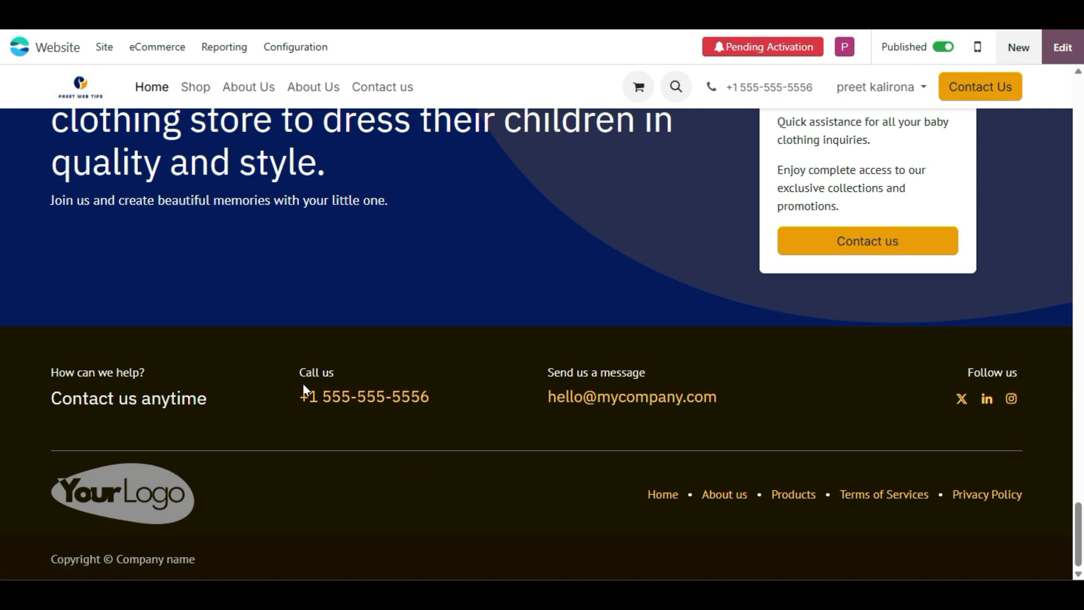
scroll(599, 399, "up", 20)
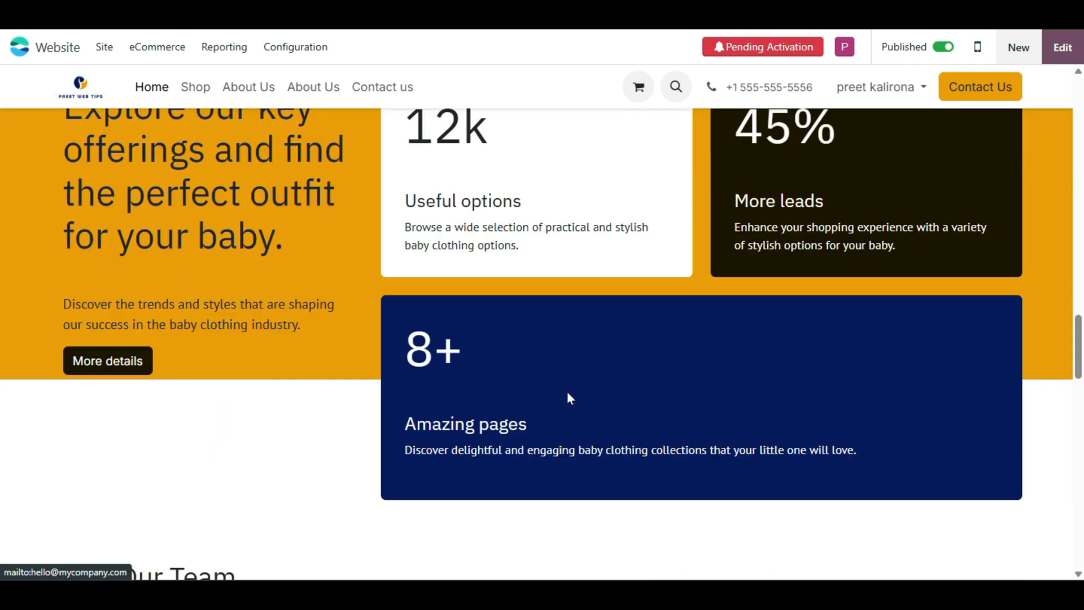
scroll(570, 398, "up", 1)
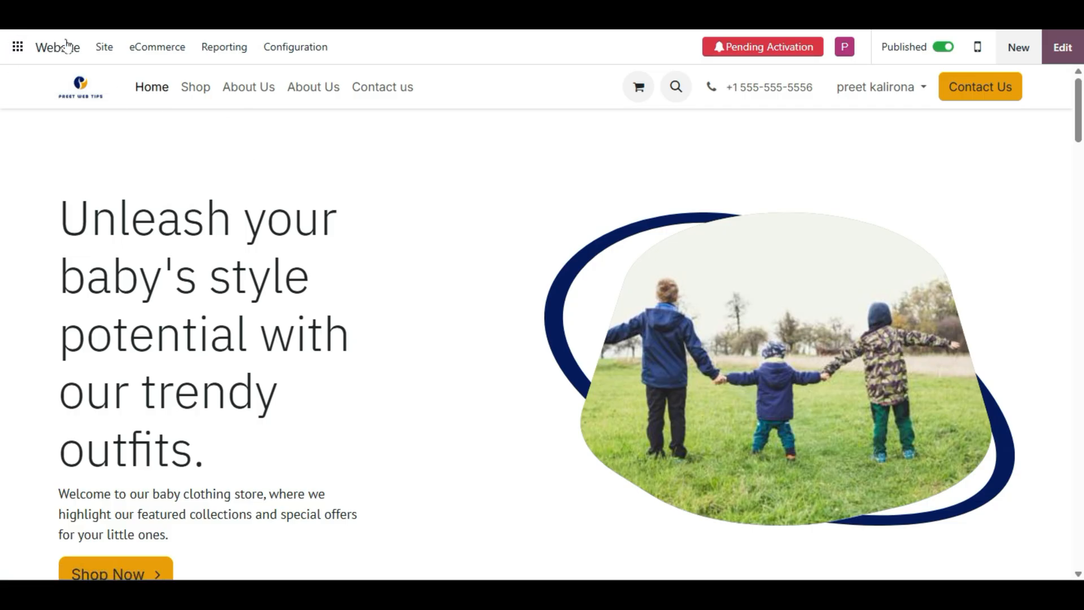
- Look through the Site and eCommerce menus of the website
left_click(102, 49)
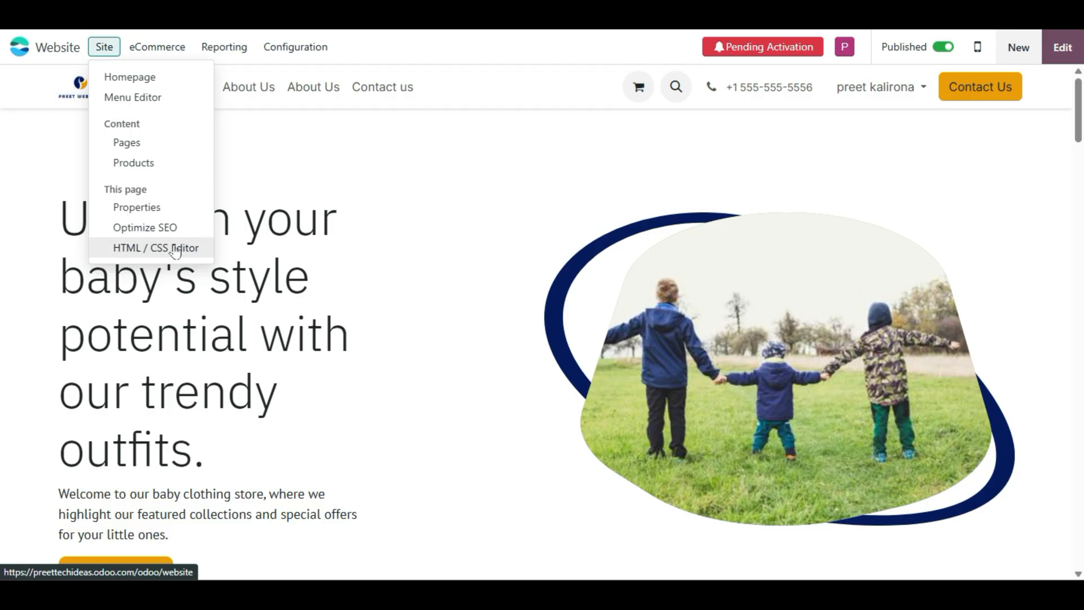
left_click(145, 46)
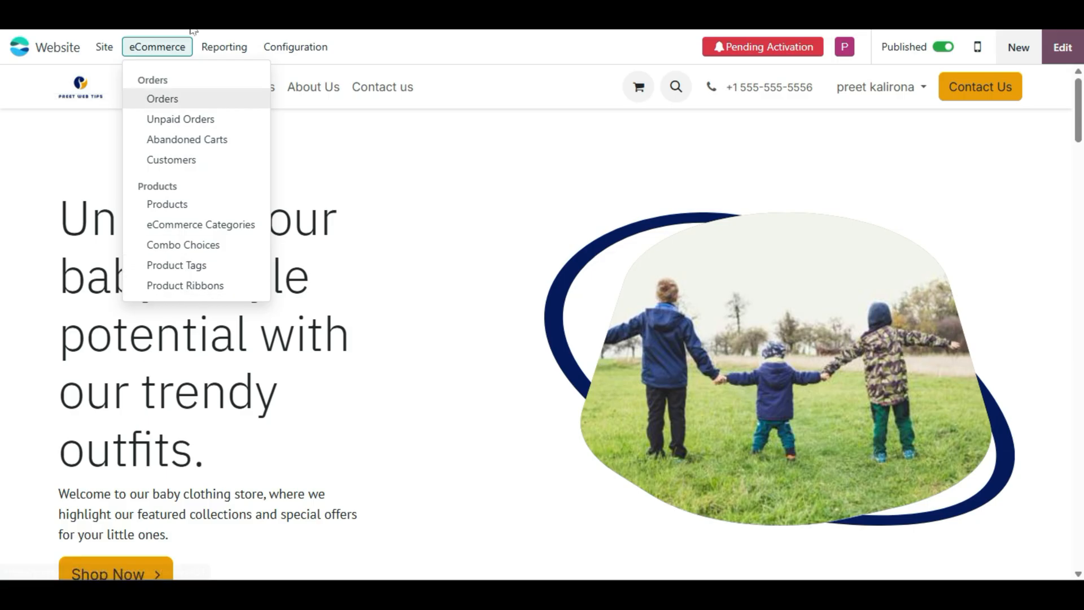
mouse_move(212, 52)
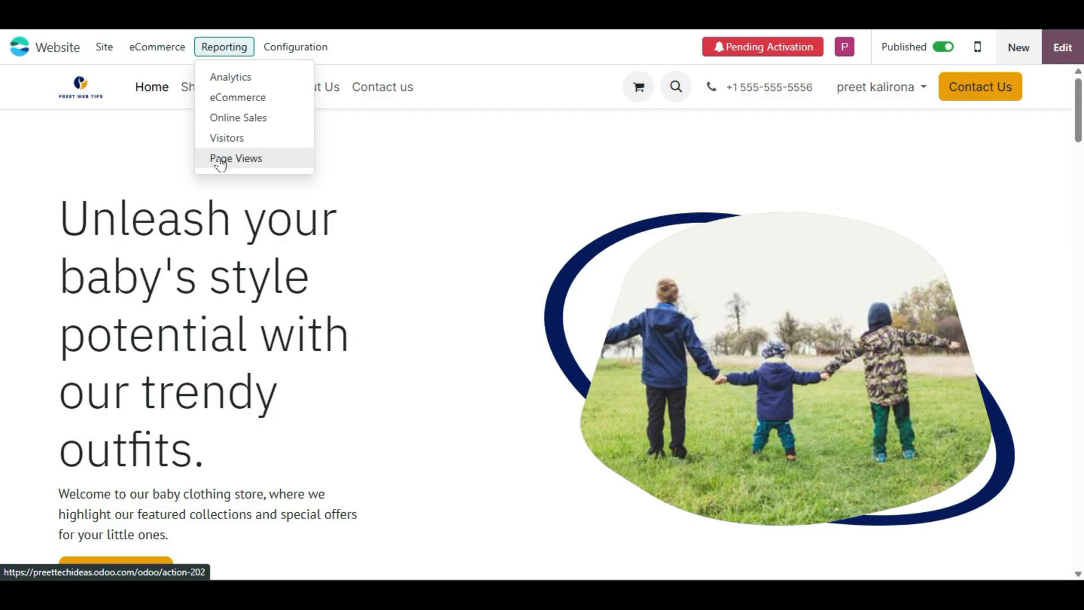
mouse_move(278, 52)
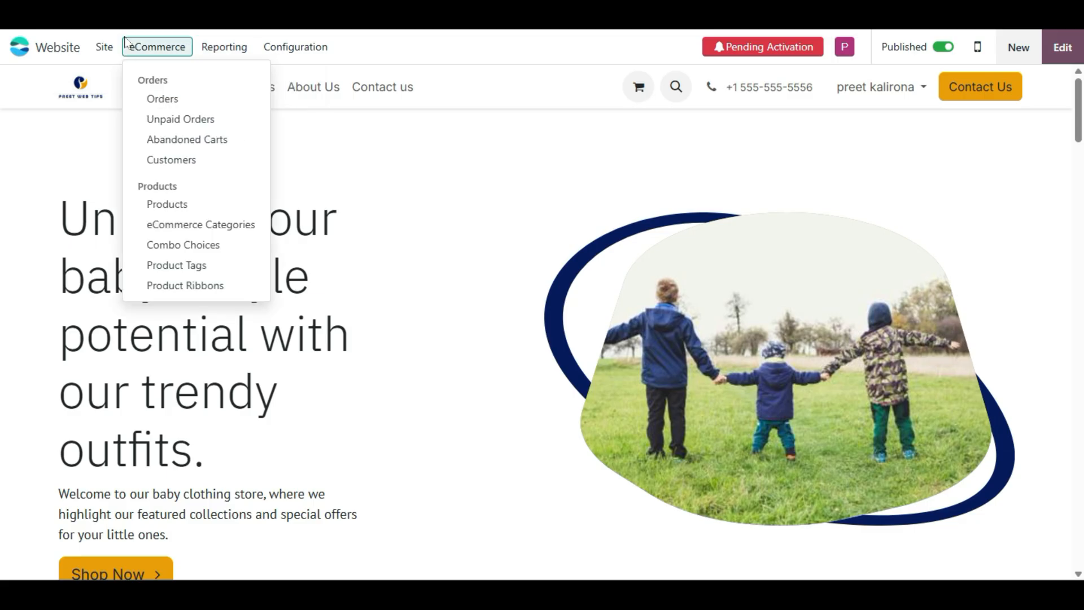
mouse_move(97, 50)
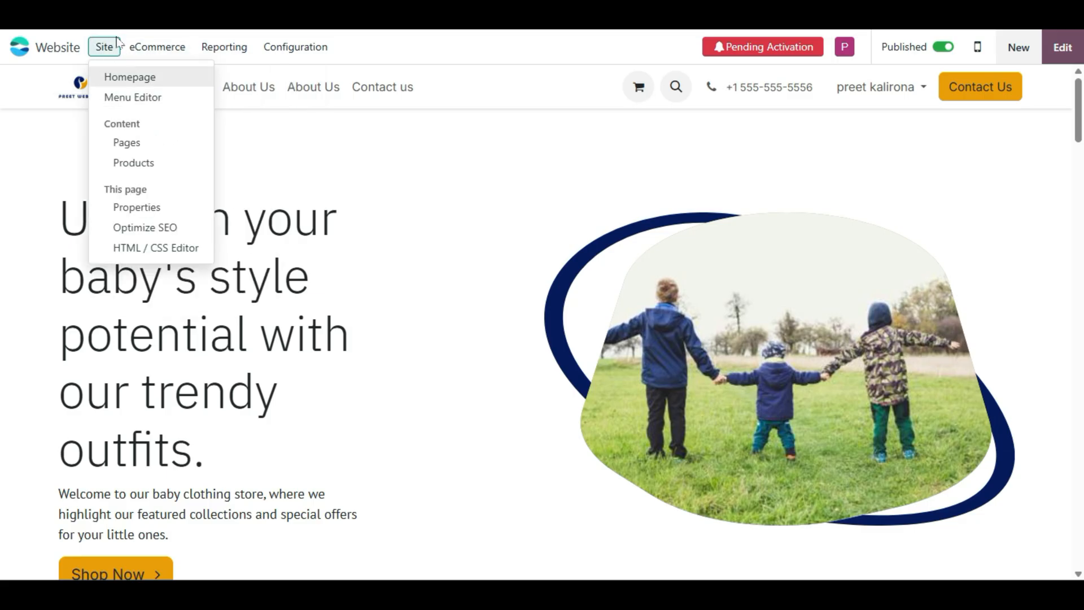
- Return via the apps home screen to the Website app and open the homepage
left_click(17, 47)
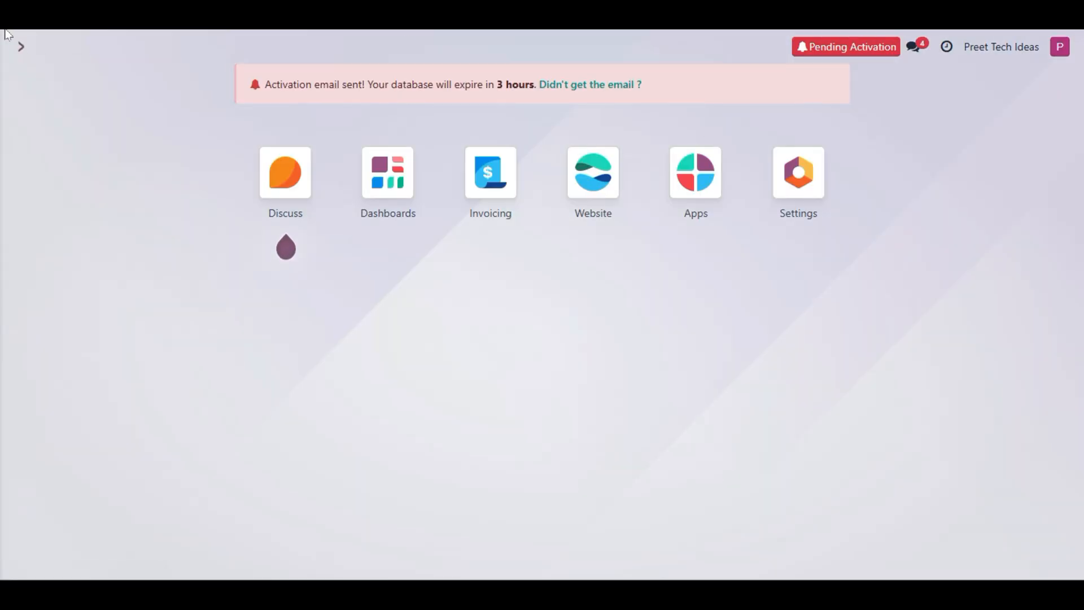
left_click(20, 46)
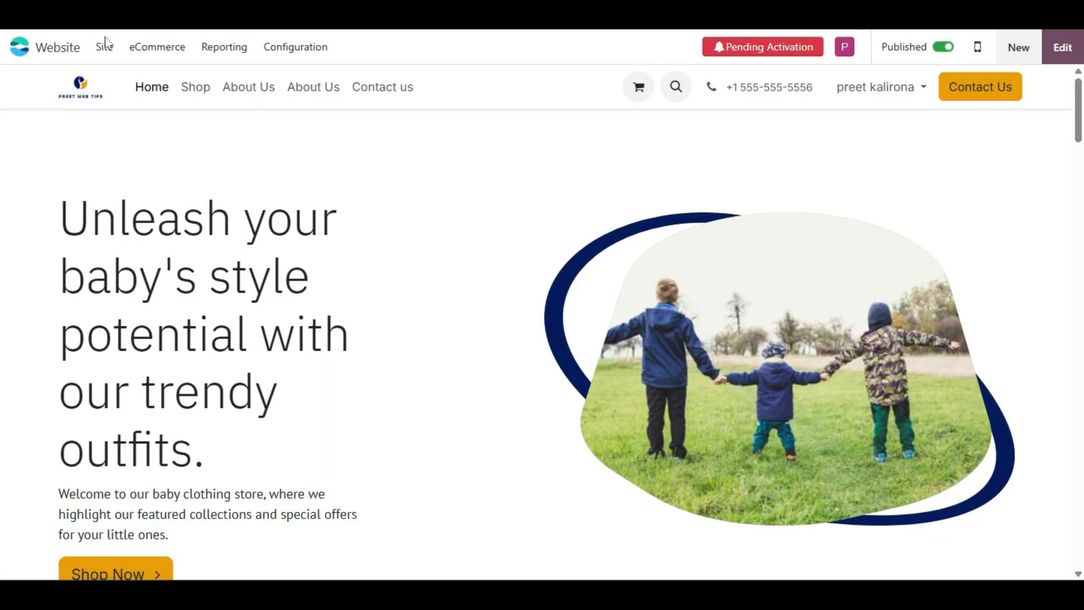
left_click(104, 48)
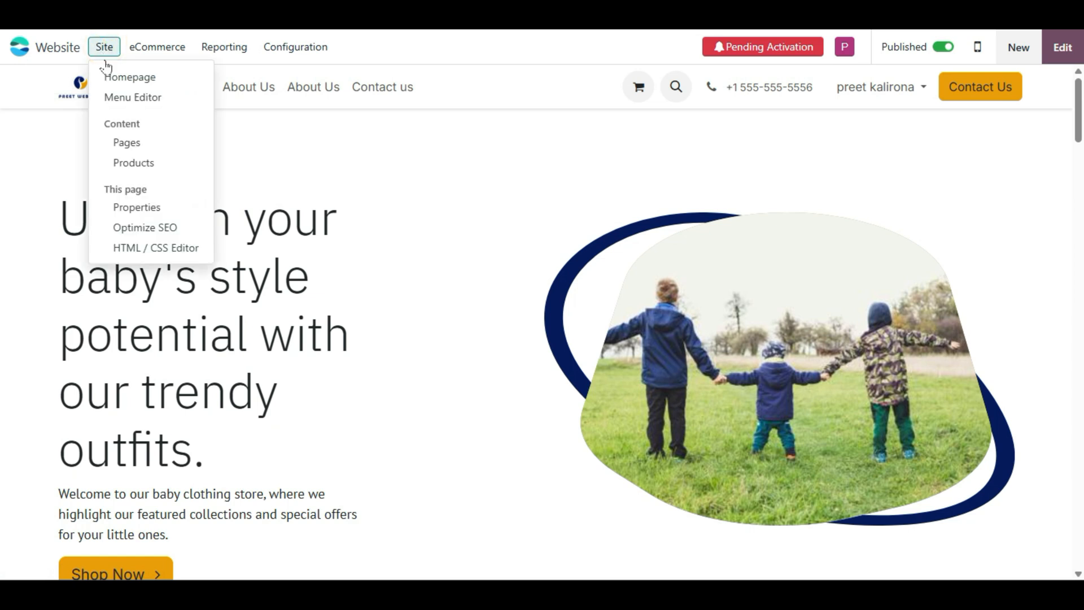
left_click(118, 81)
left_click(198, 278)
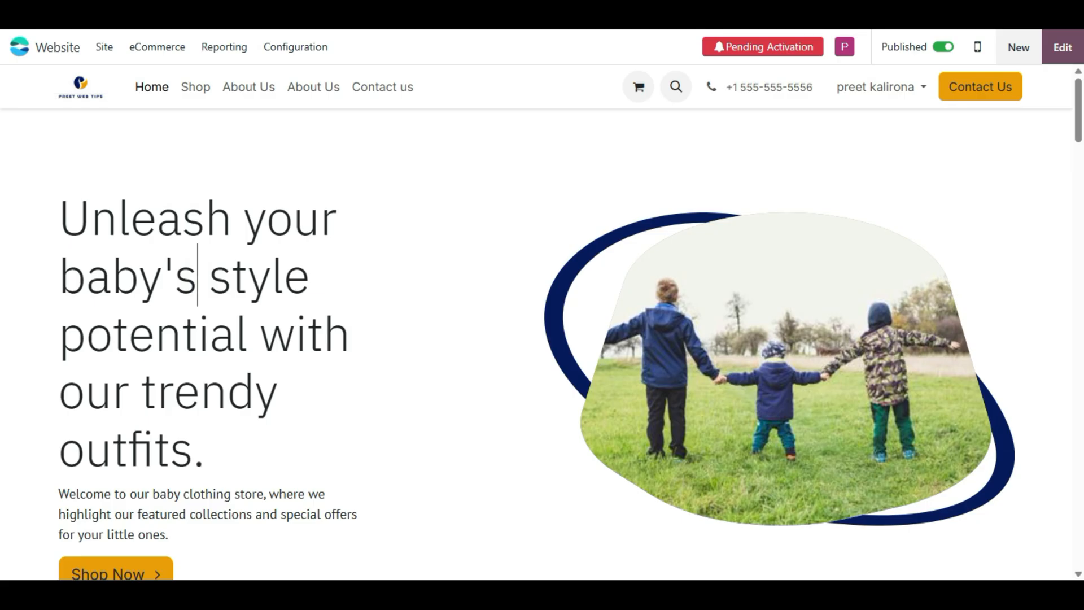
scroll(210, 213, "down", 5)
scroll(269, 314, "up", 5)
scroll(307, 298, "down", 5)
scroll(239, 228, "up", 3)
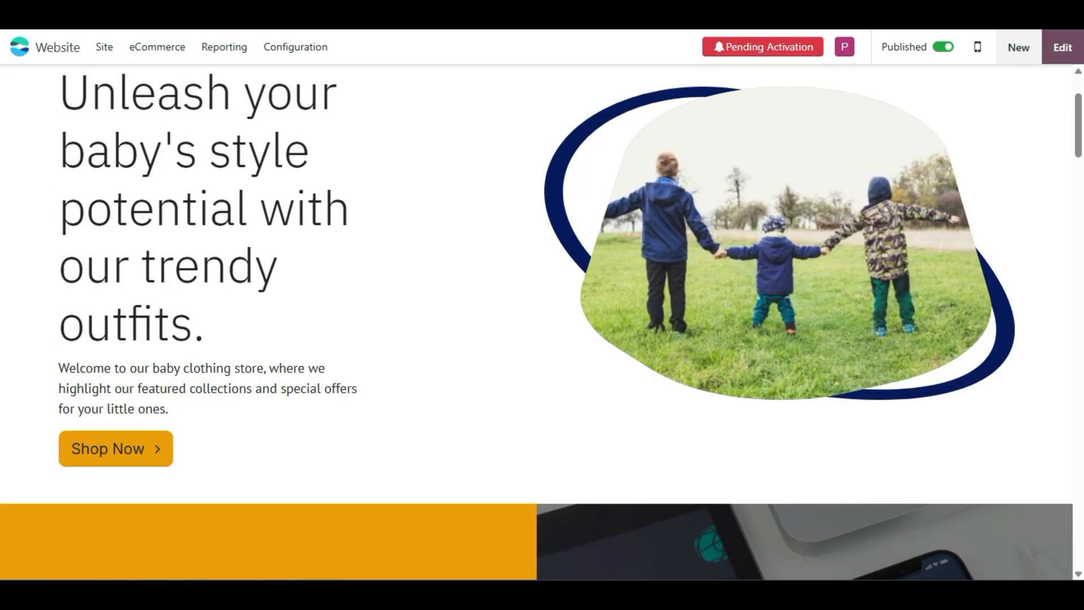
scroll(536, 326, "up", 2)
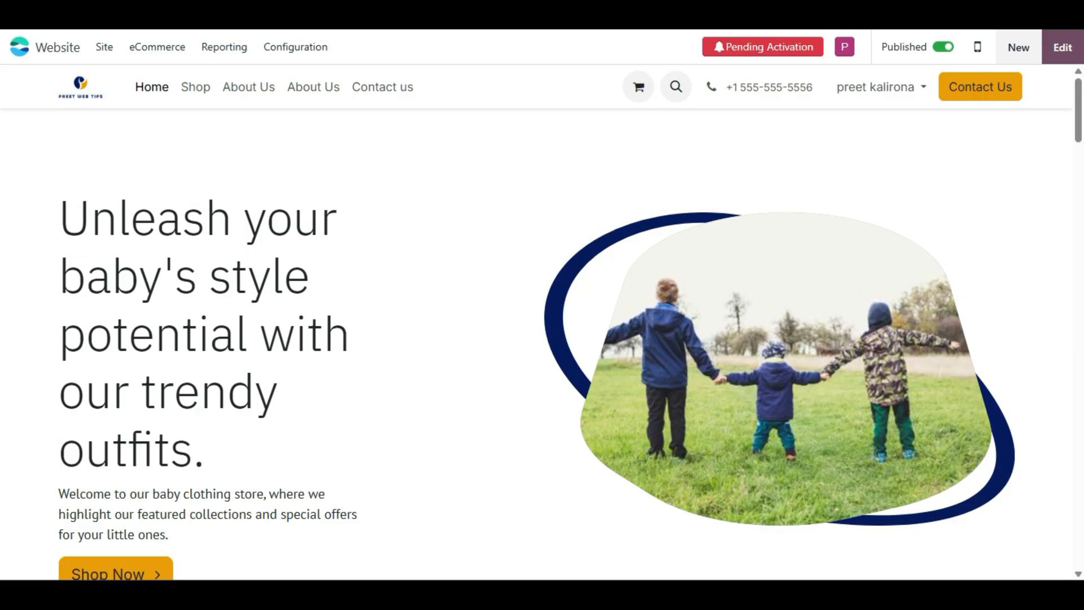
left_click_drag(192, 452, 58, 195)
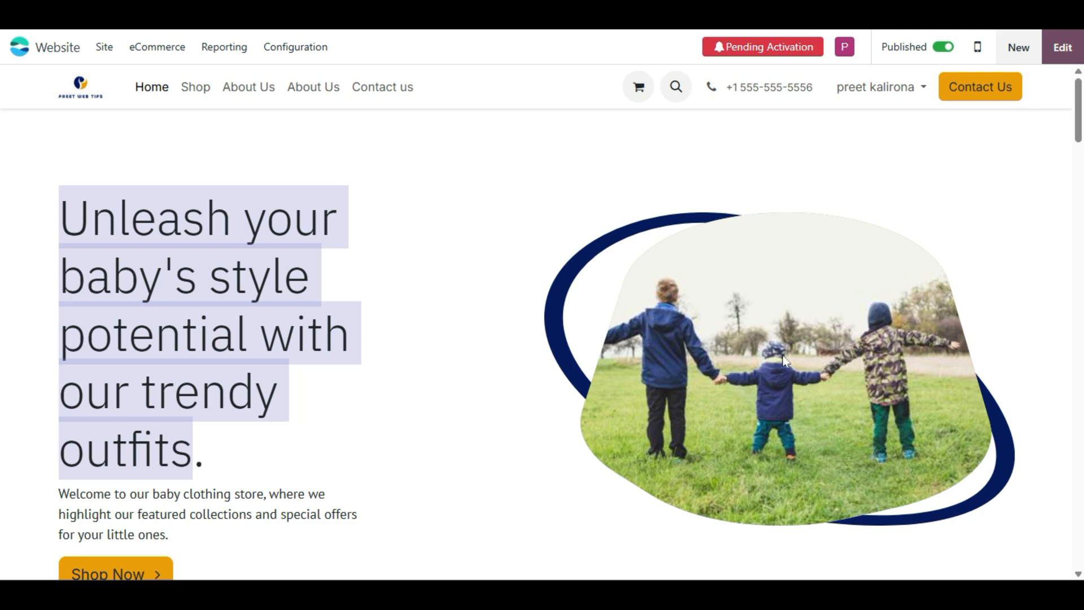
right_click(745, 357)
left_click(648, 366)
scroll(540, 334, "down", 5)
scroll(520, 313, "up", 5)
left_click(183, 317)
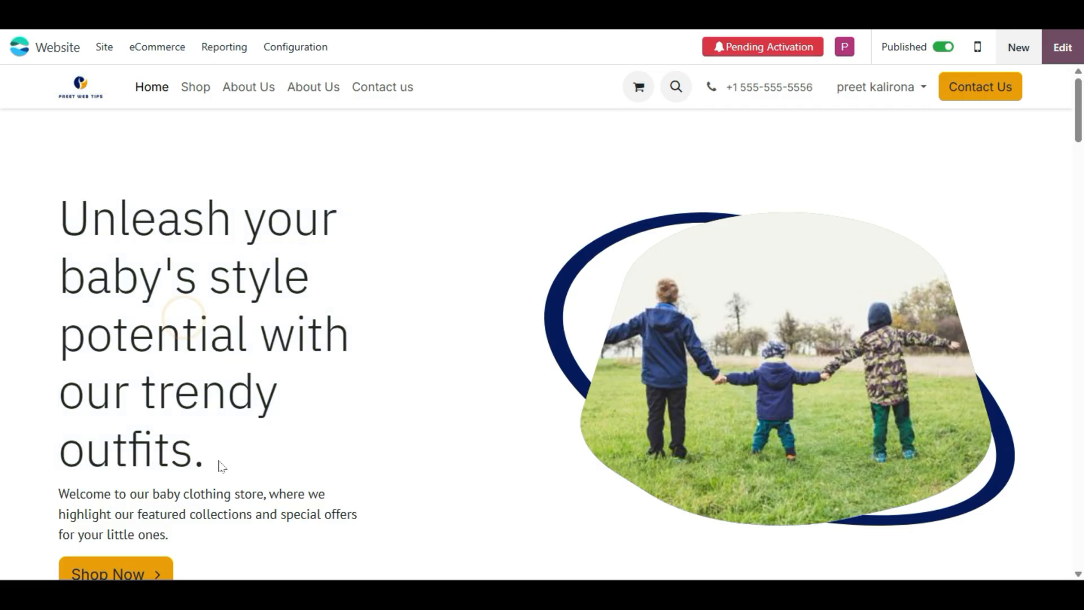
left_click_drag(197, 455, 57, 243)
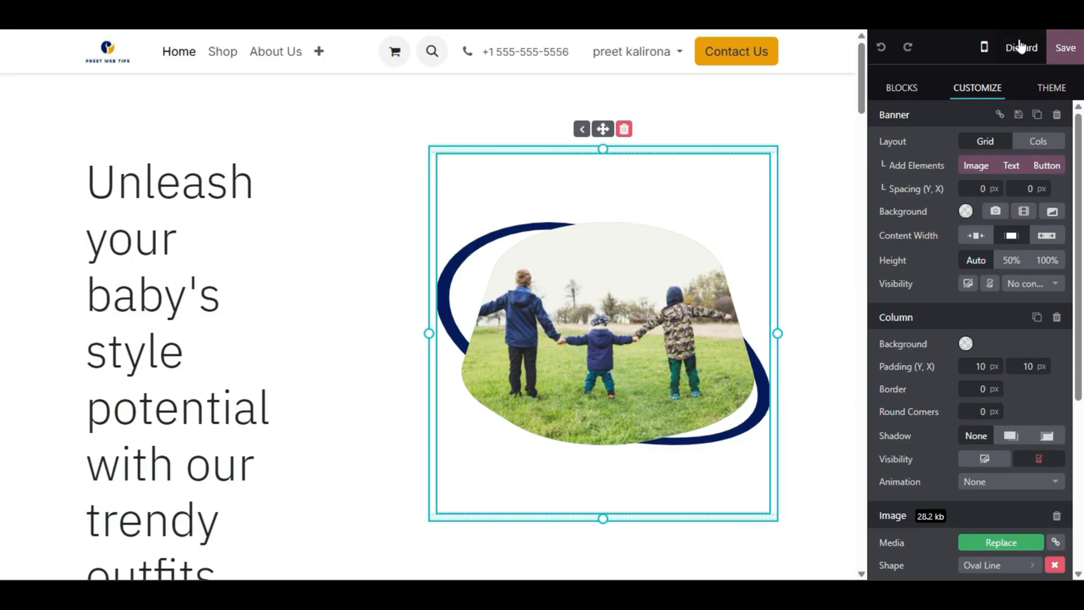
left_click(1021, 47)
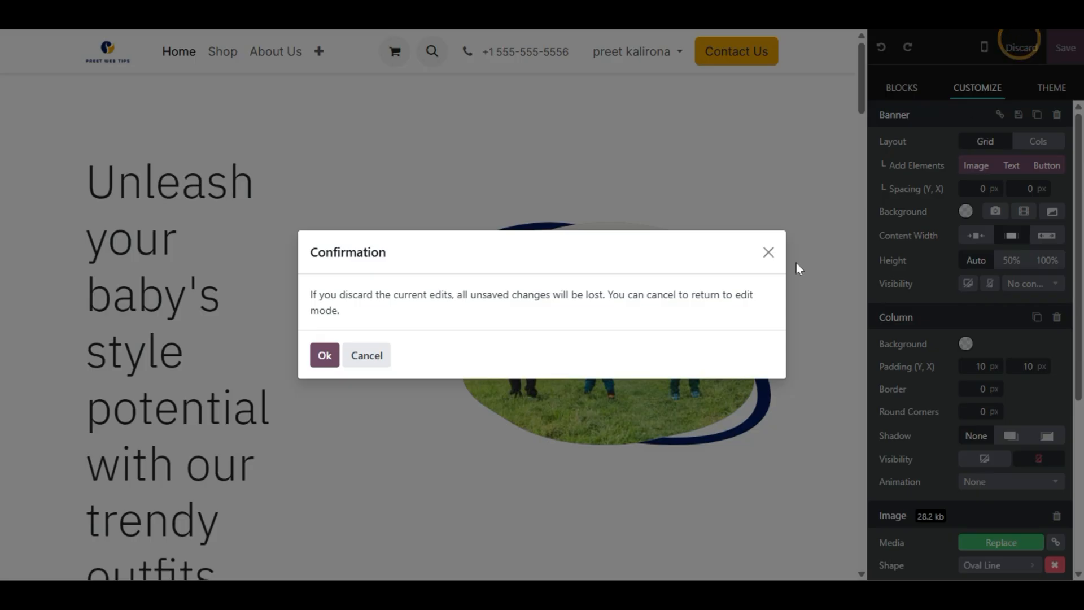
left_click(339, 366)
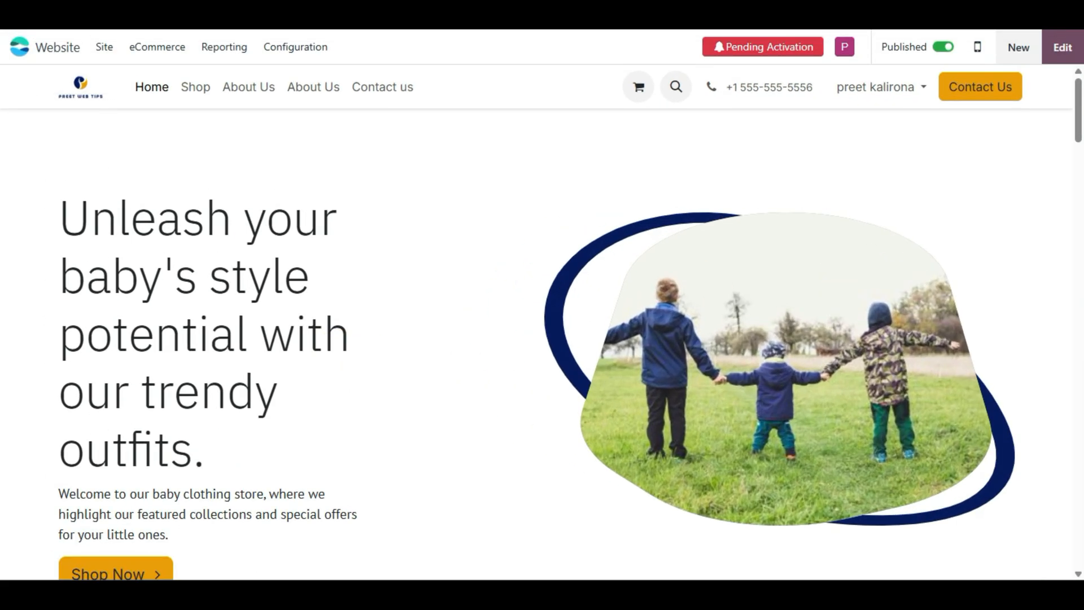
scroll(183, 292, "down", 15)
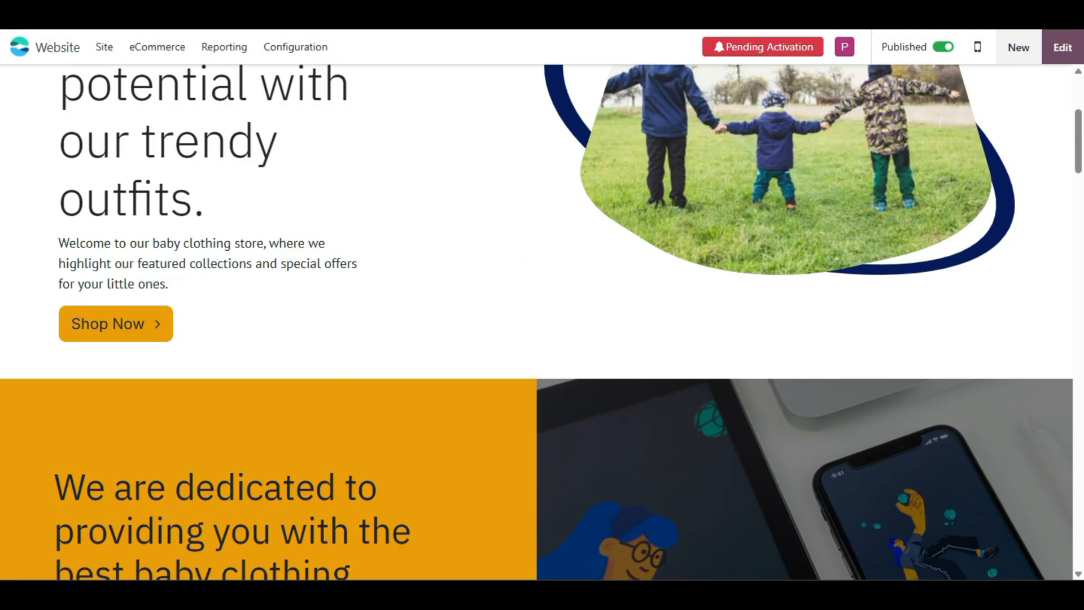
scroll(180, 293, "down", 13)
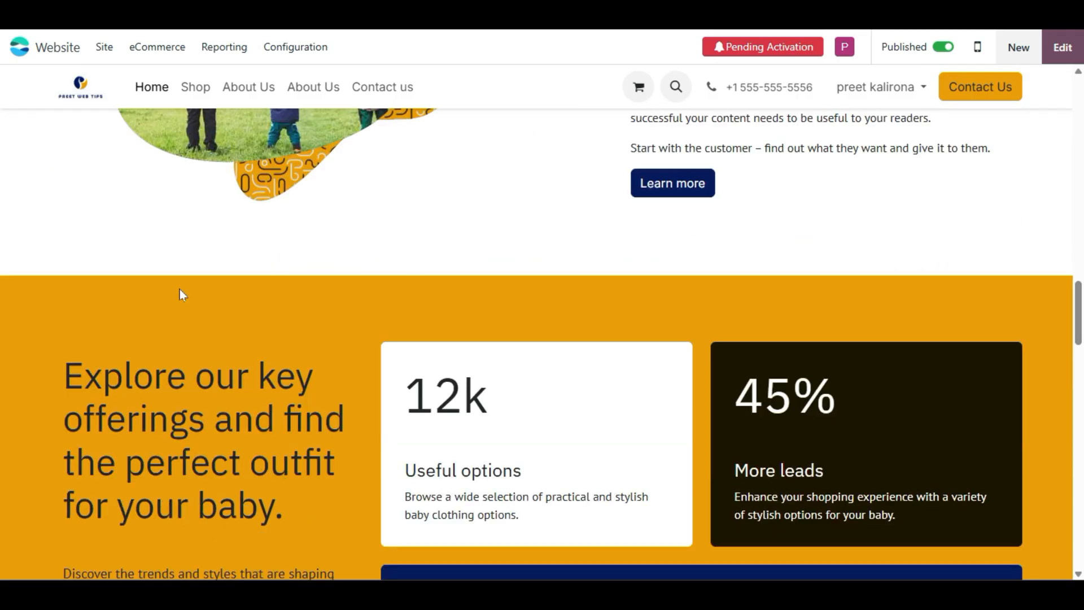
scroll(167, 294, "up", 9)
scroll(166, 293, "up", 12)
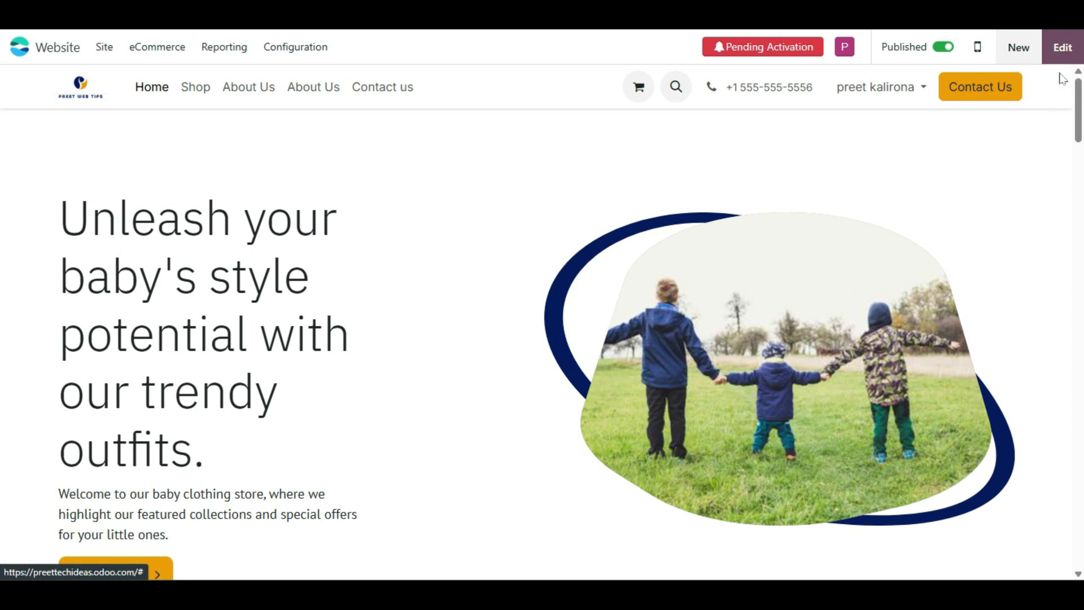
- Put the homepage in edit mode and browse the Blocks and Customize panels, ending on Blocks
left_click(1068, 52)
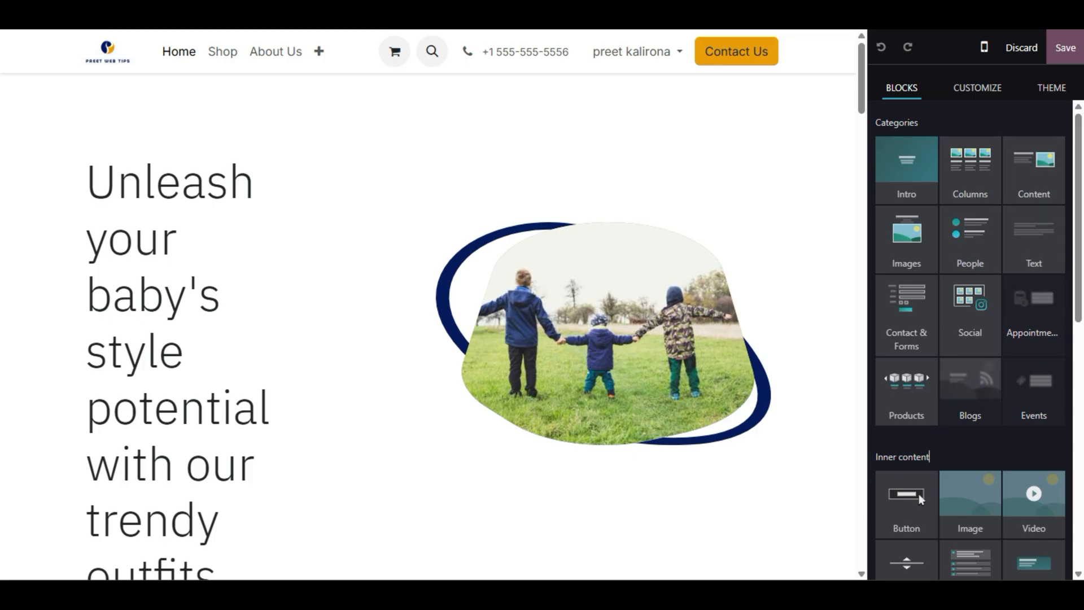
scroll(429, 327, "down", 20)
scroll(429, 328, "up", 20)
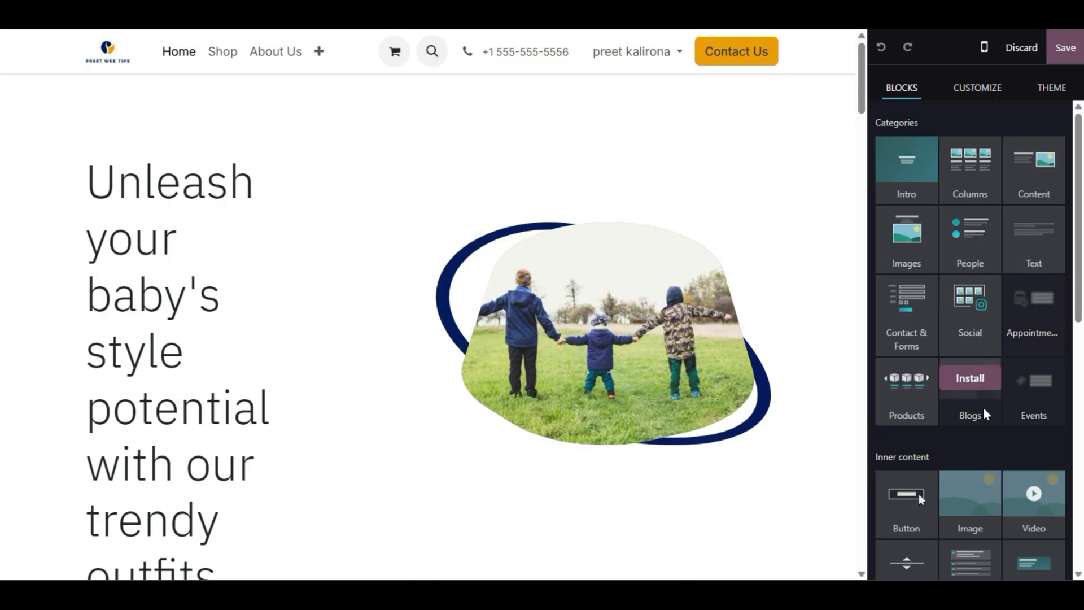
scroll(971, 409, "down", 8)
scroll(957, 408, "down", 1)
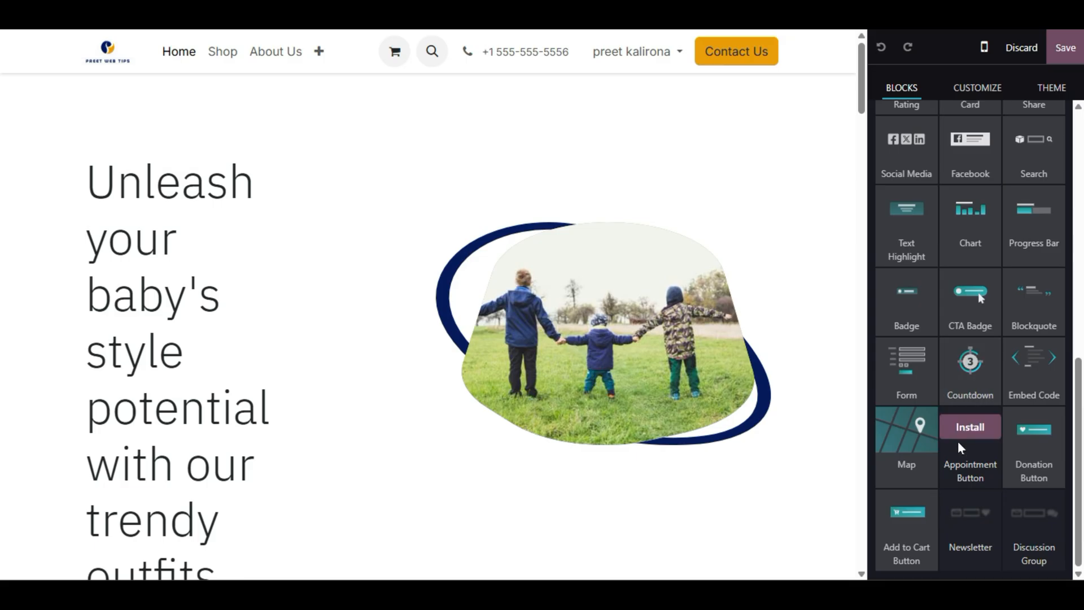
scroll(995, 361, "up", 10)
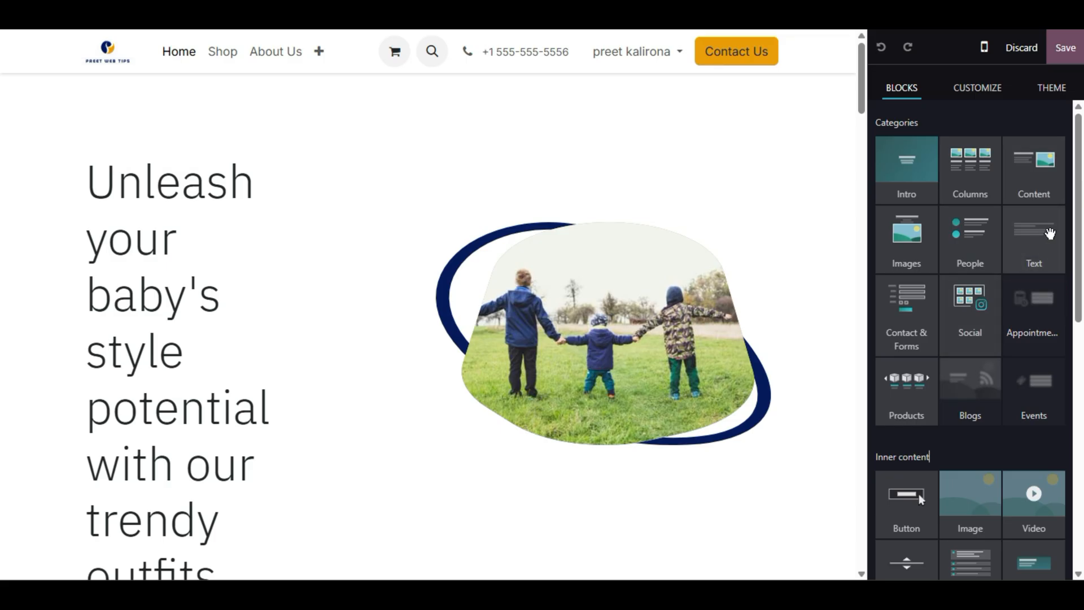
left_click_drag(928, 255, 971, 206)
left_click(982, 90)
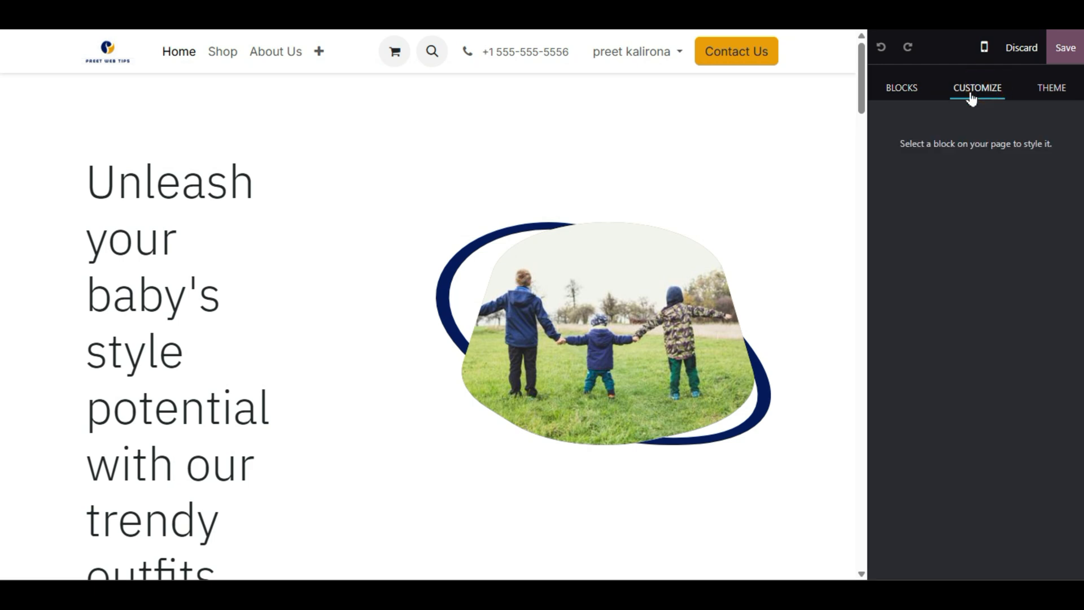
left_click(903, 92)
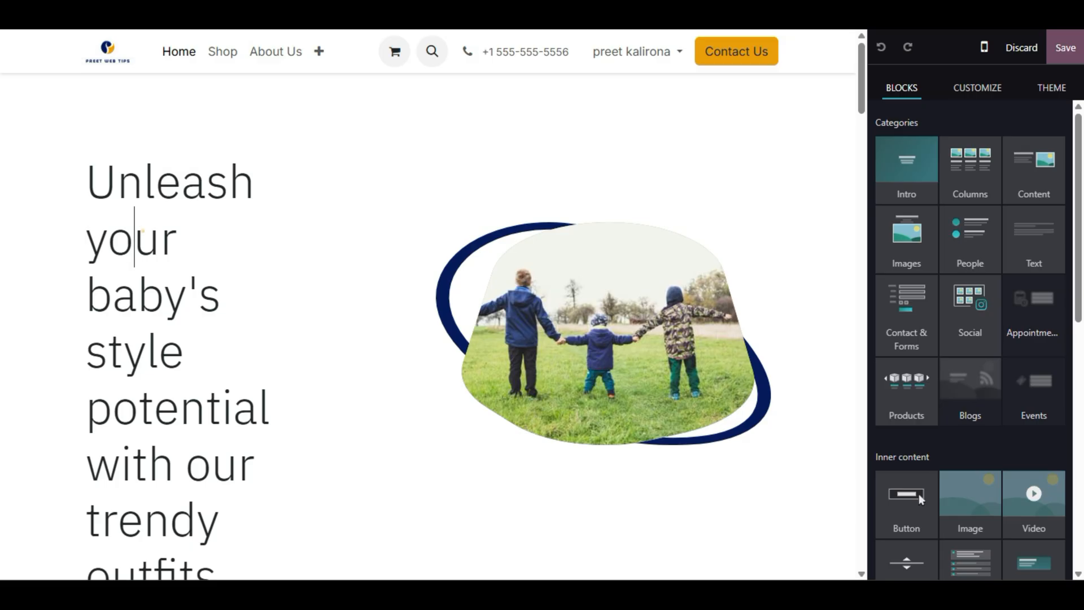
- Widen the hero headline box and replace the headline with 'Your Baby style | Trendy Clothes'
left_click(145, 233)
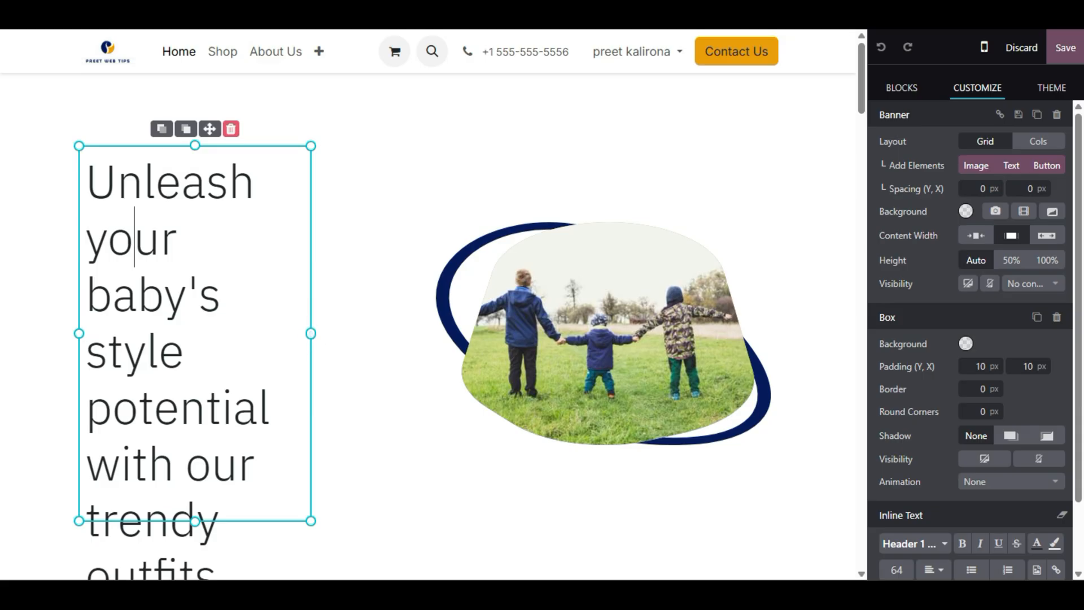
left_click_drag(319, 328, 370, 352)
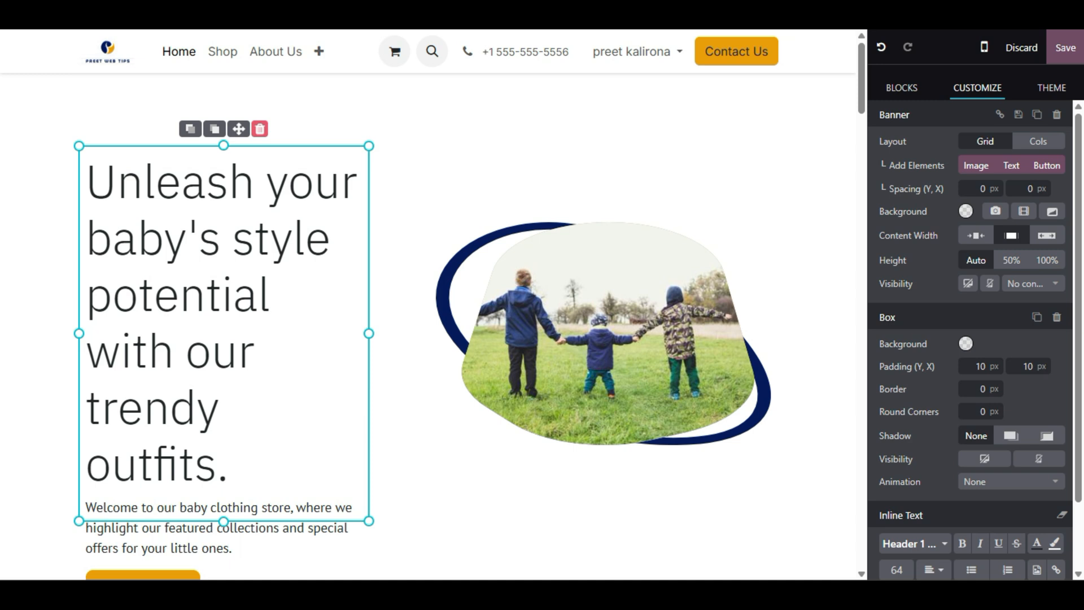
double_click(244, 295)
triple_click(244, 295)
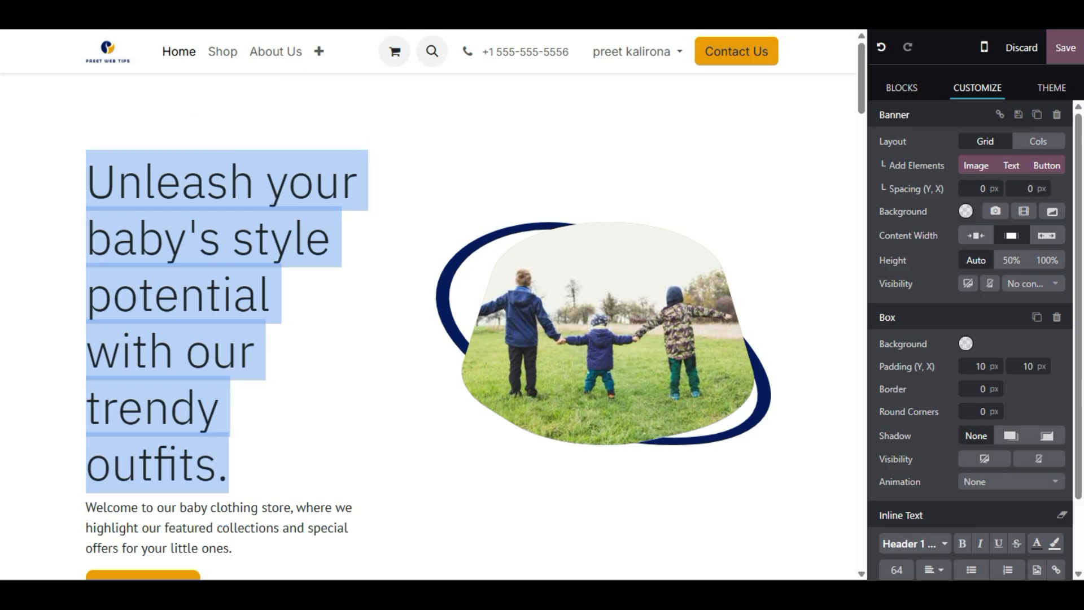
type("You")
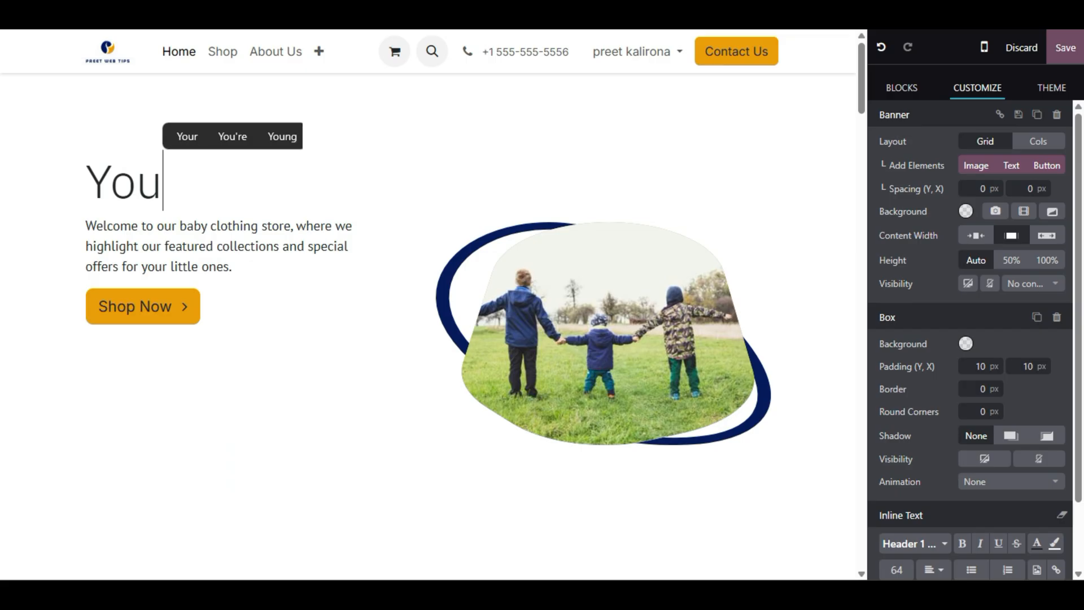
type("r Baby style")
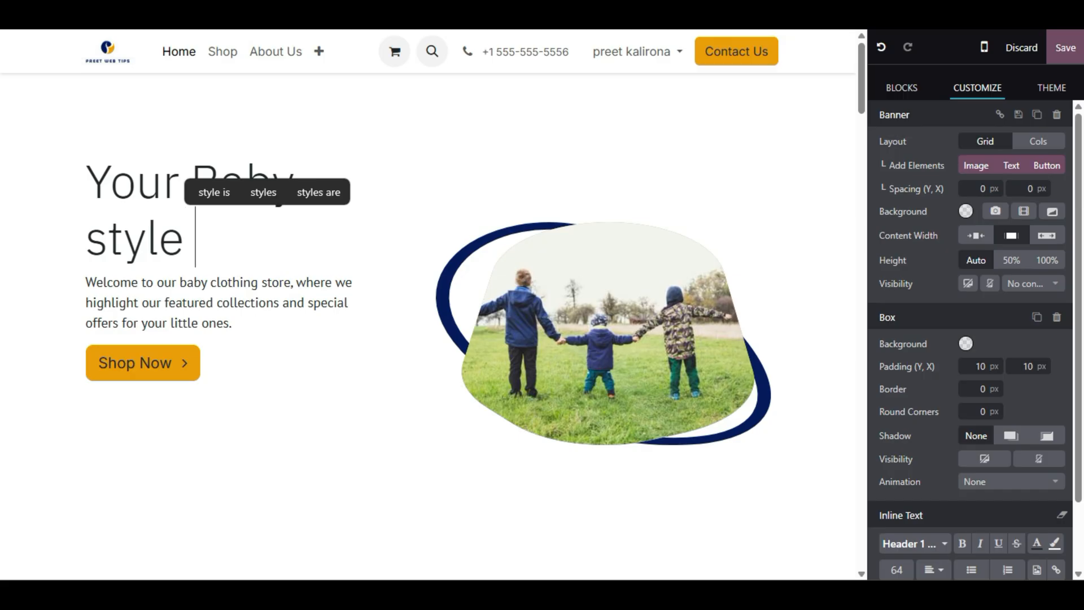
type(" |")
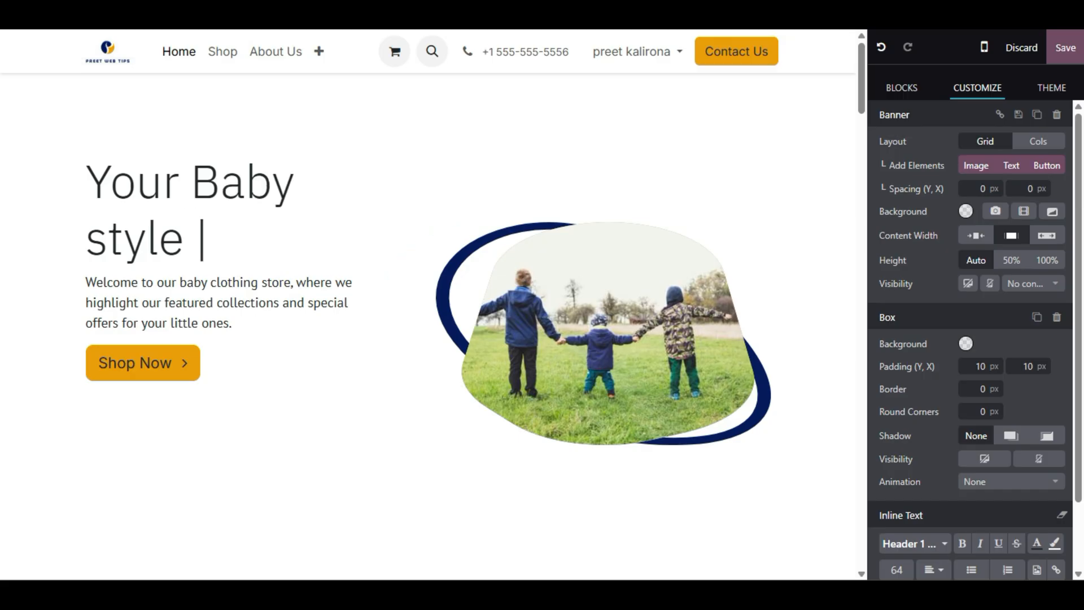
type(" Trend")
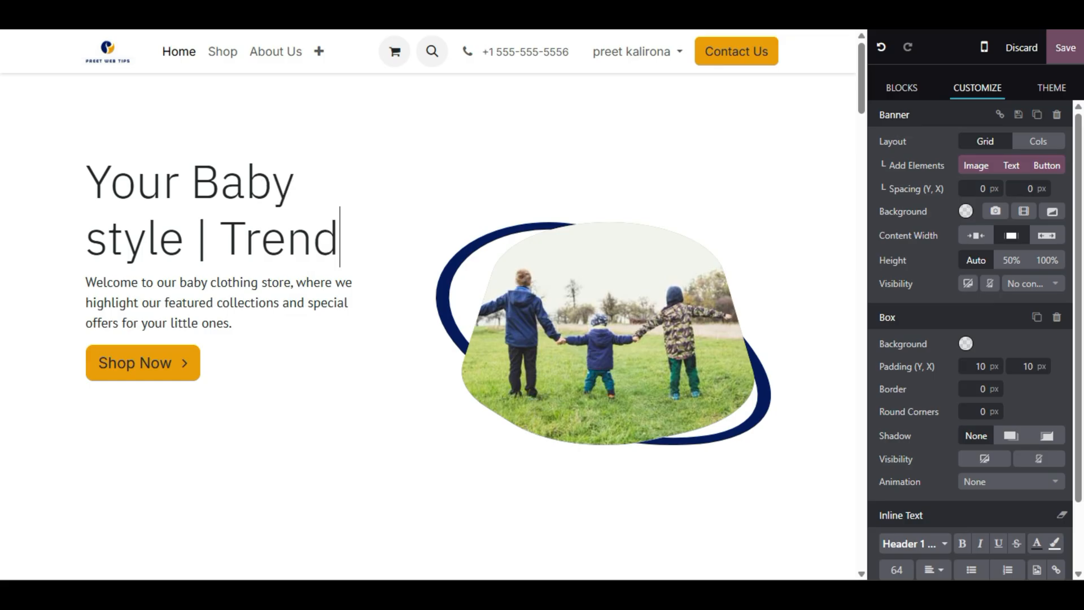
type("y ")
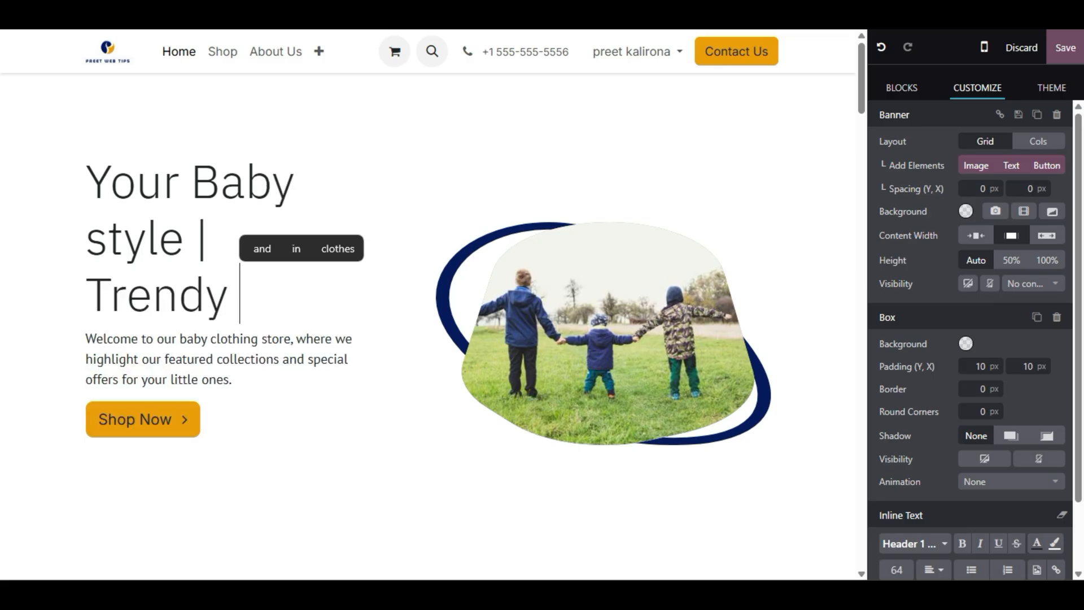
type("Clothes")
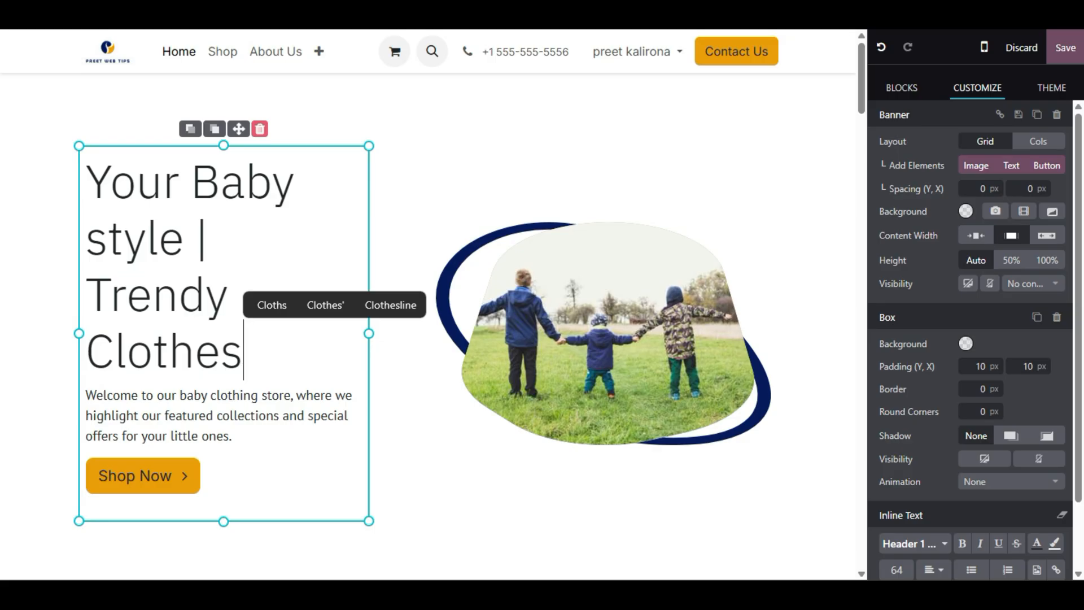
- Select and then deselect the welcome paragraph text below the headline
left_click(213, 438)
double_click(189, 416)
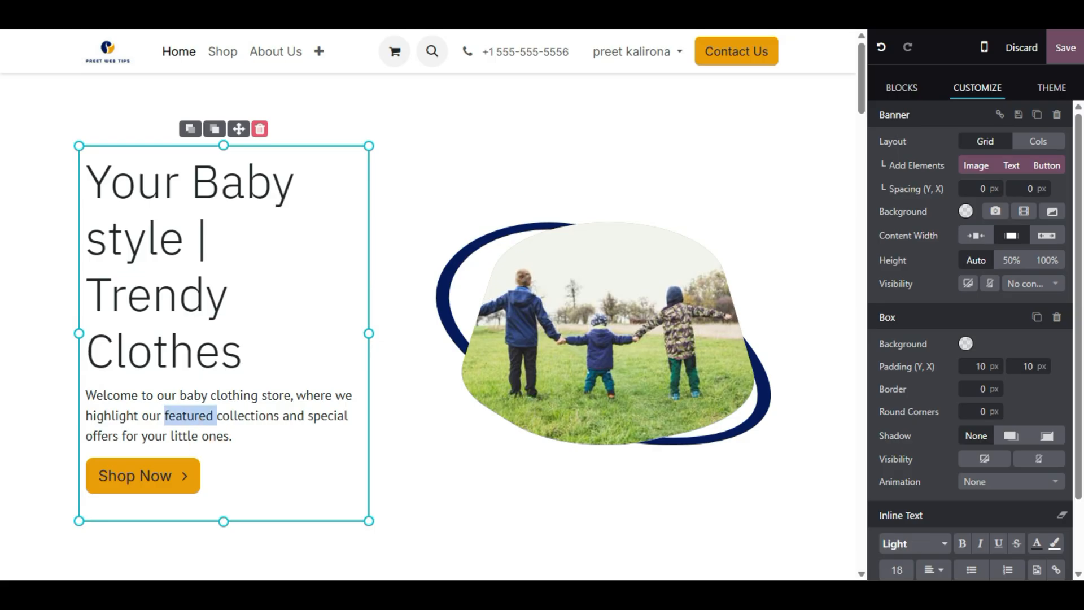
triple_click(201, 418)
triple_click(193, 418)
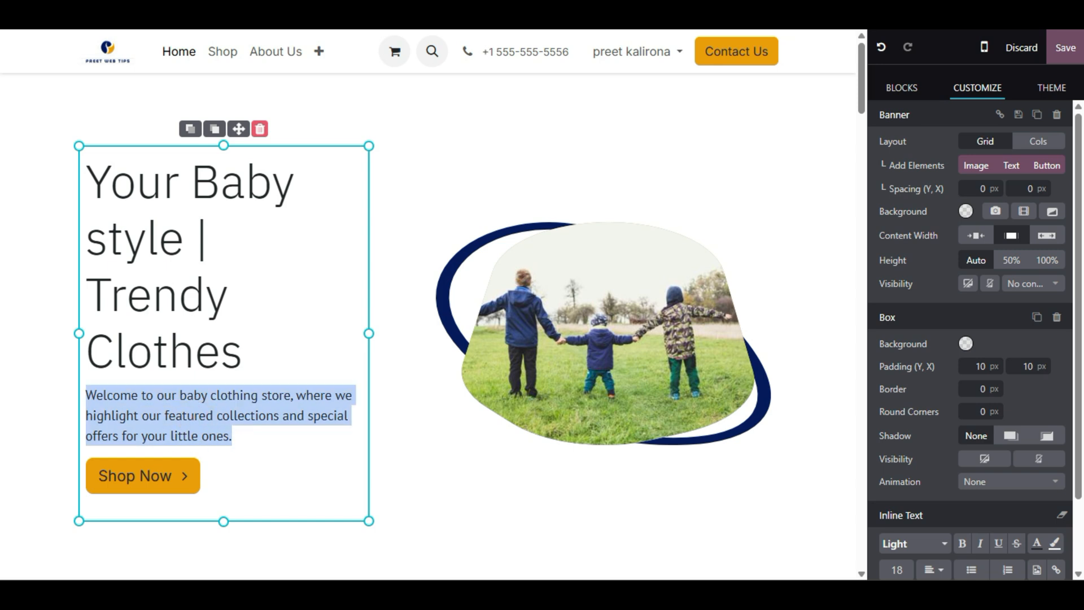
left_click(237, 417)
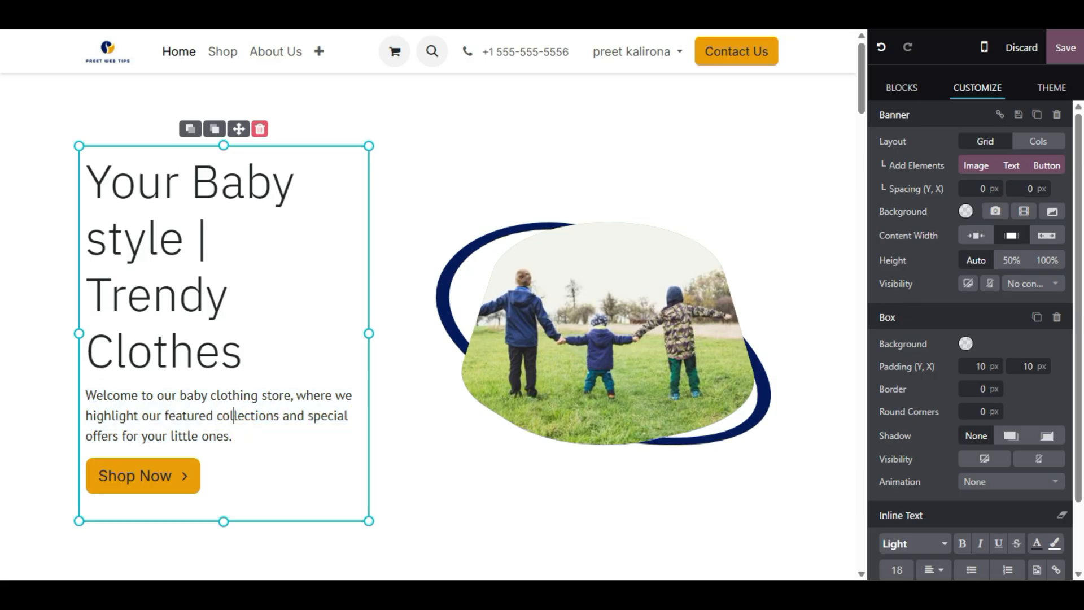
- Show the Shop Now button's link settings with its /contactus URL
left_click(174, 486)
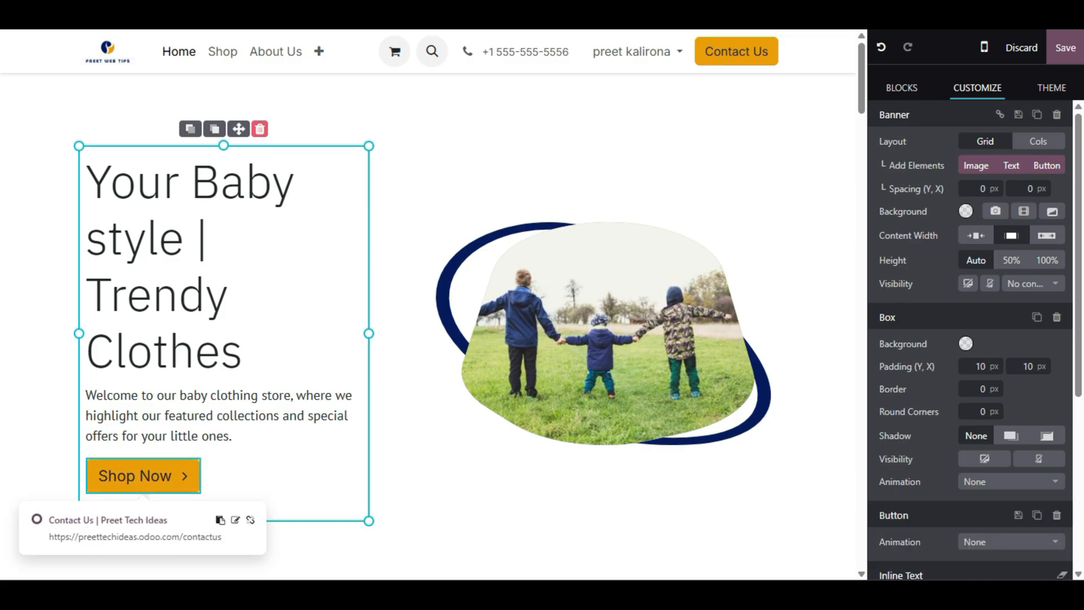
scroll(204, 406, "down", 2)
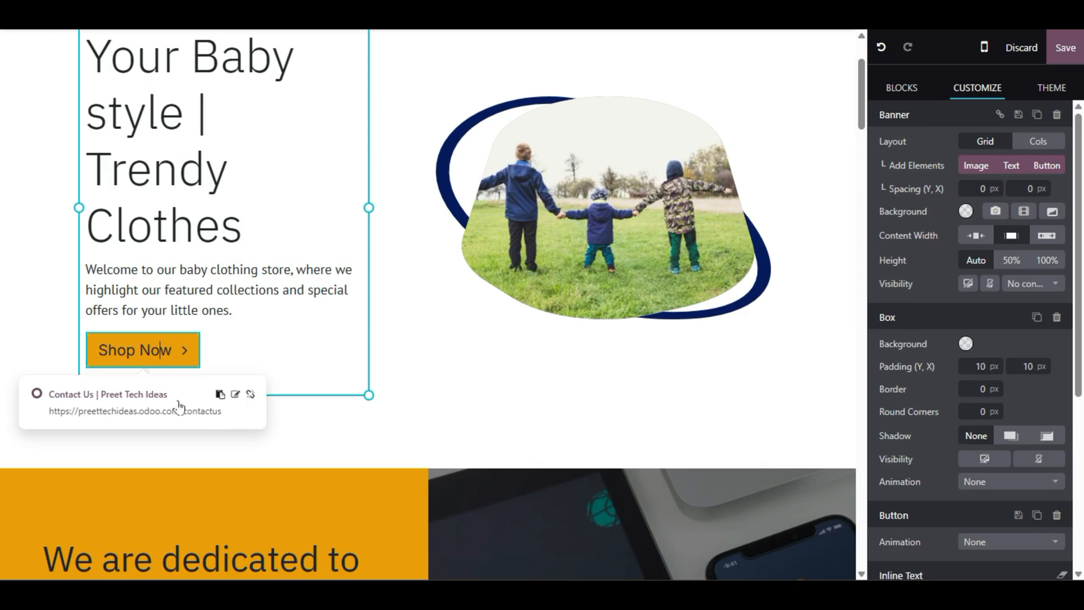
left_click(235, 395)
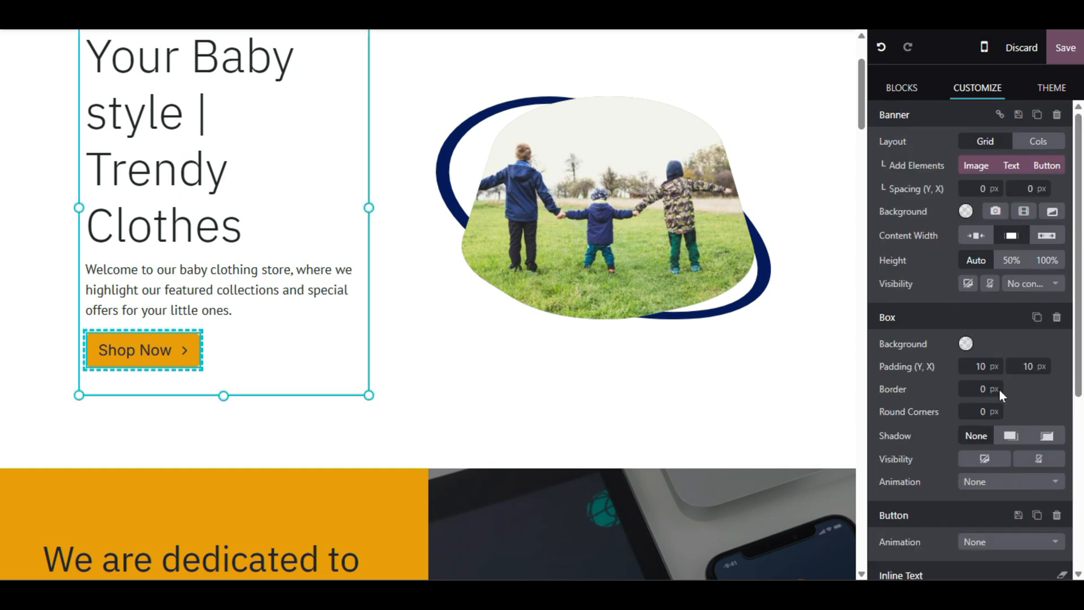
- Set the Shop Now button's URL to '/contactus (Contact Us)' from the page suggestions
left_click(957, 419)
left_click_drag(981, 420, 870, 459)
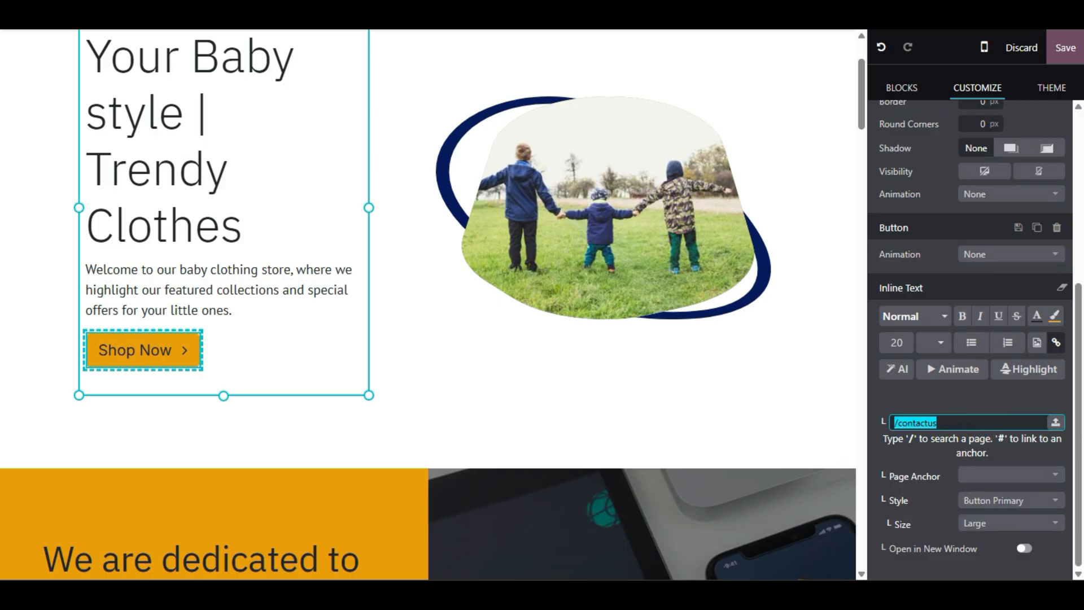
type("contact")
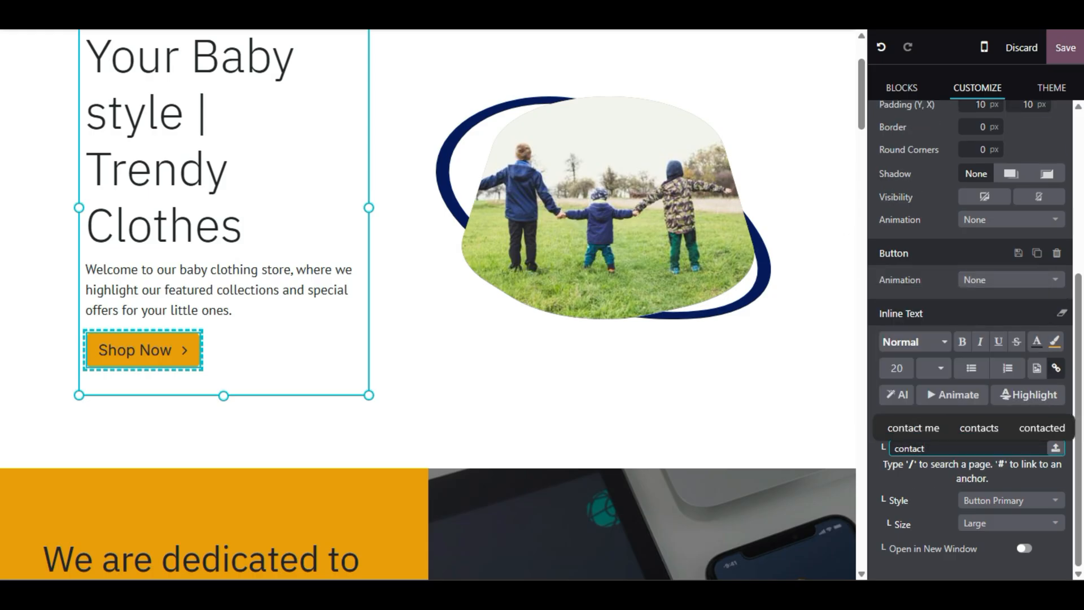
left_click_drag(960, 464, 883, 464)
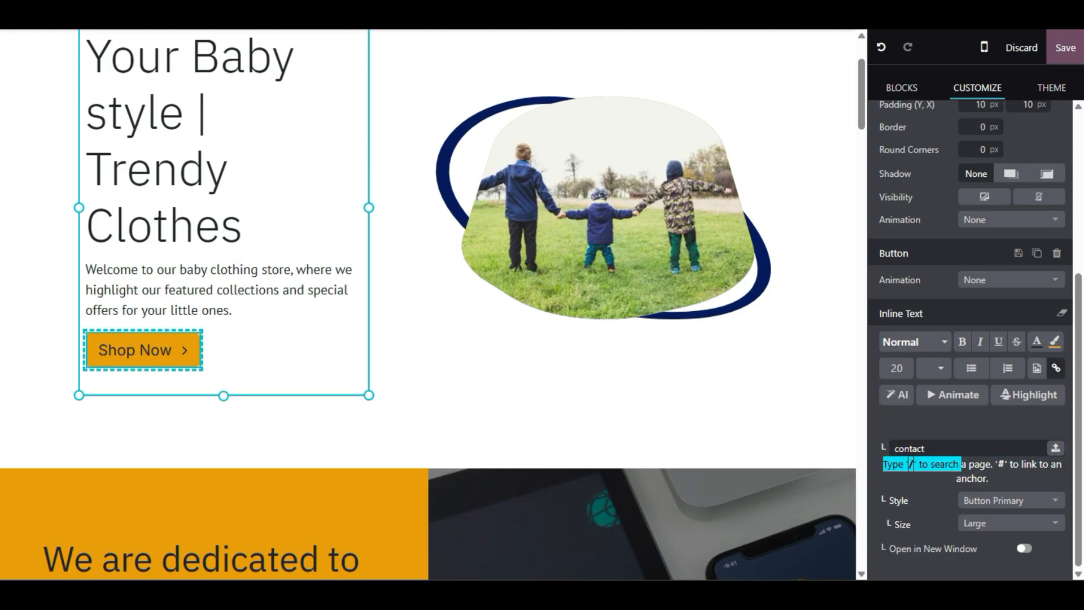
double_click(937, 447)
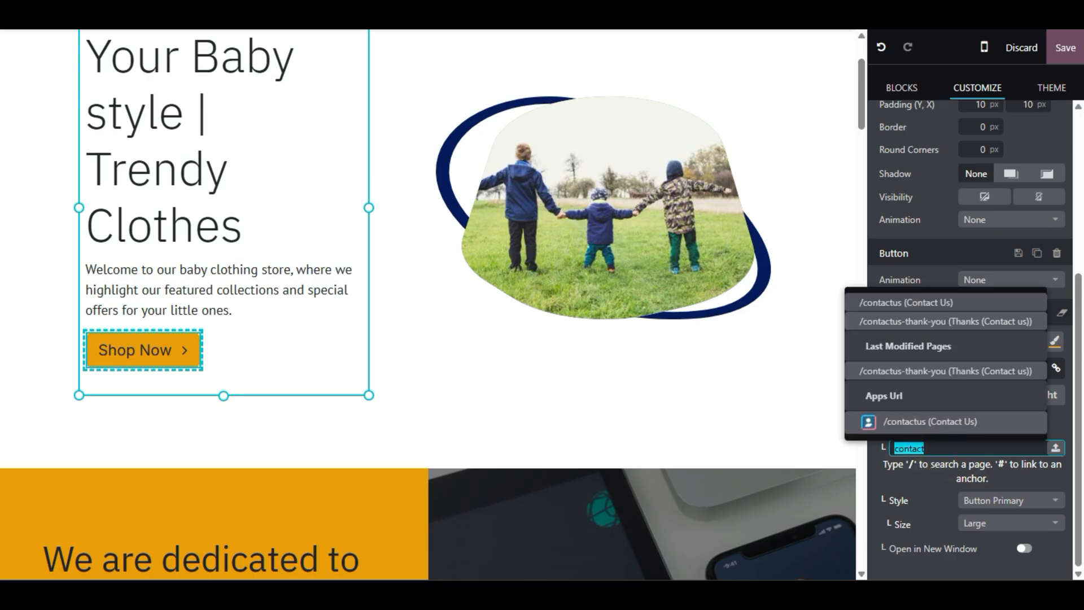
type("/")
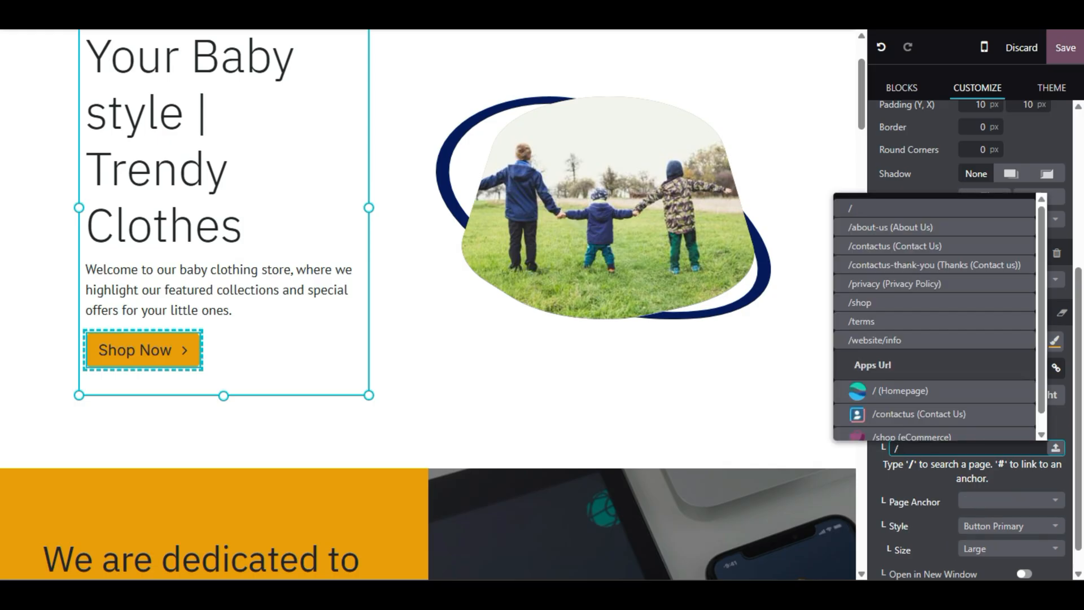
type("cont")
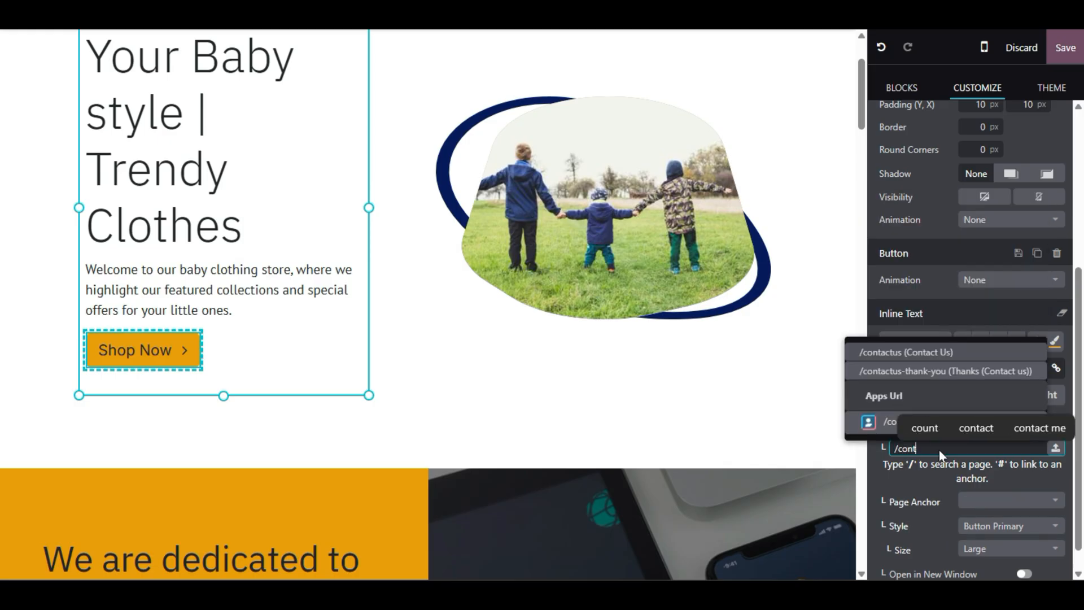
left_click(890, 358)
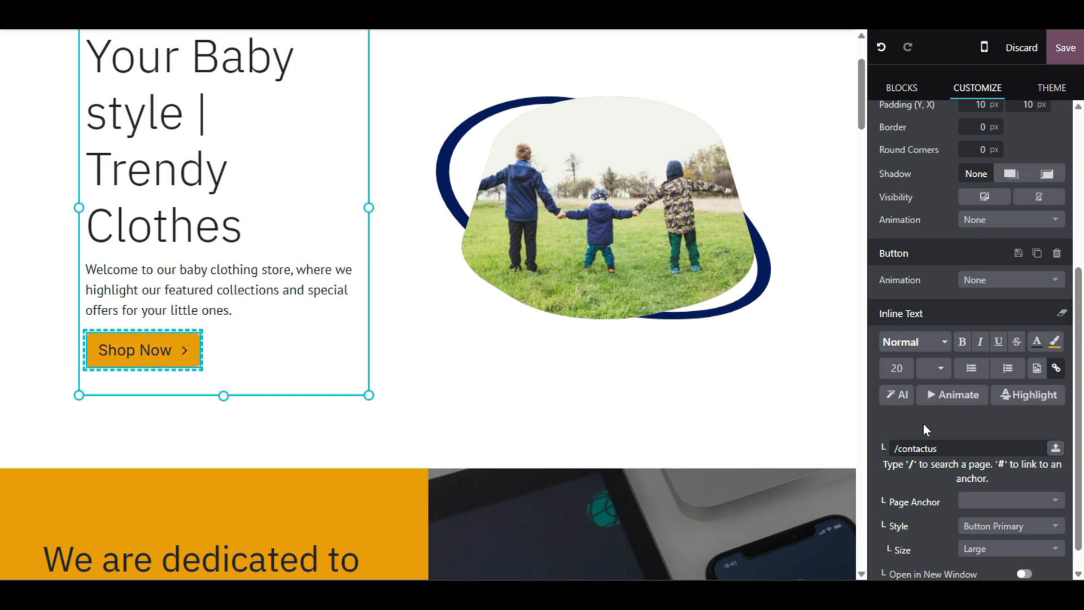
scroll(1038, 438, "down", 1)
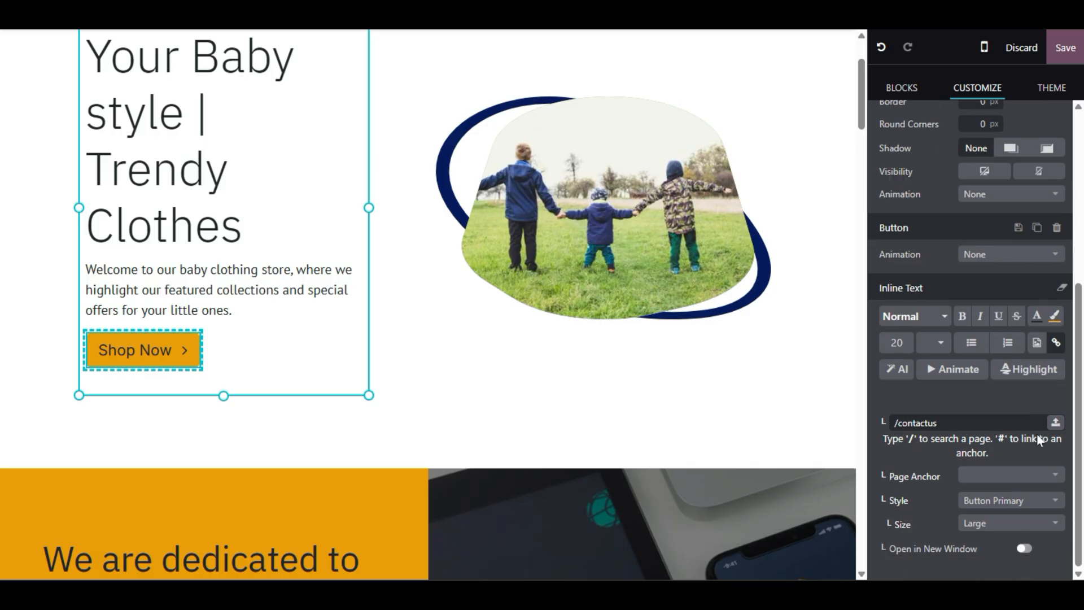
left_click(954, 421)
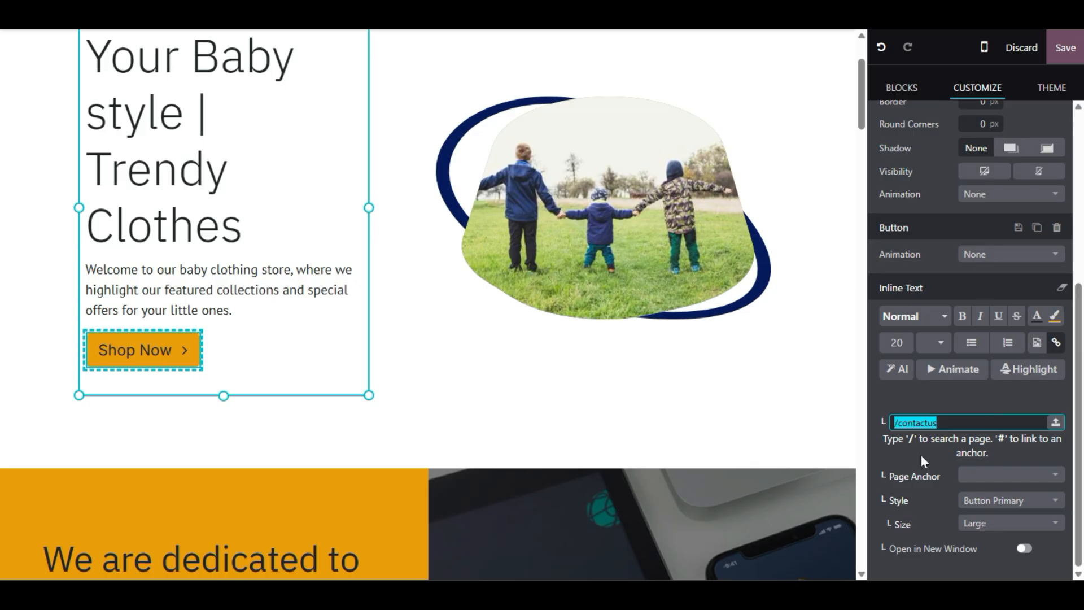
scroll(909, 316, "up", 5)
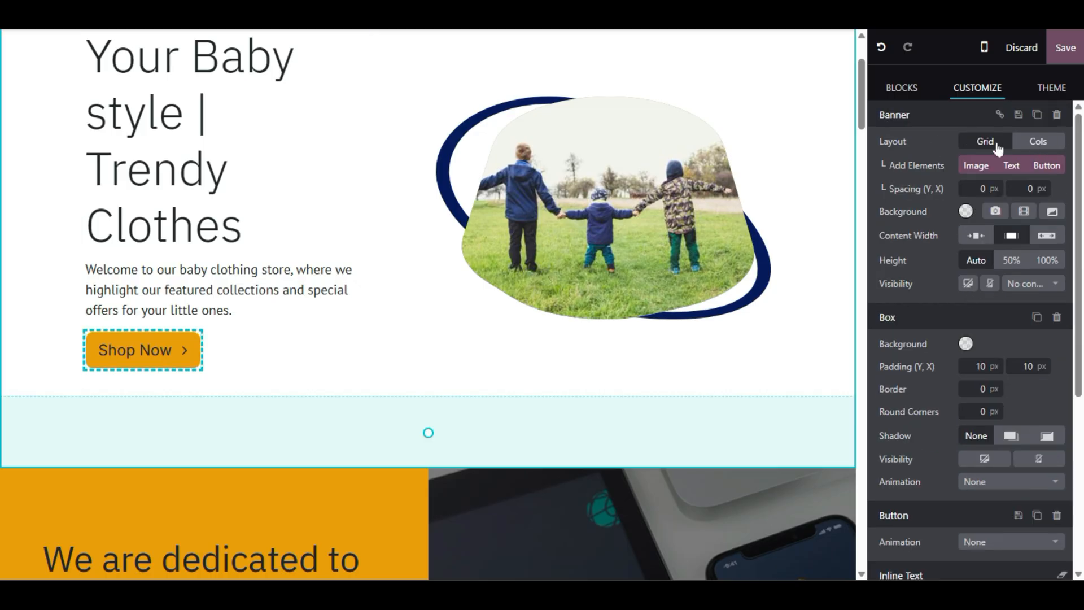
- Switch the Banner Layout to Cols and back to Grid, then add a default Button element
left_click(1036, 142)
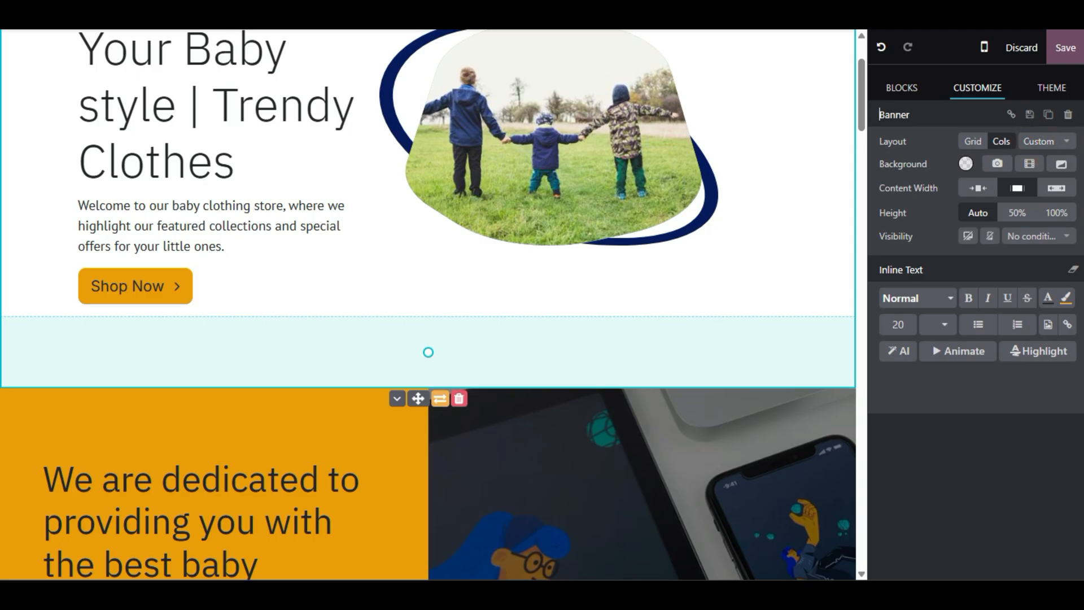
scroll(646, 363, "up", 2)
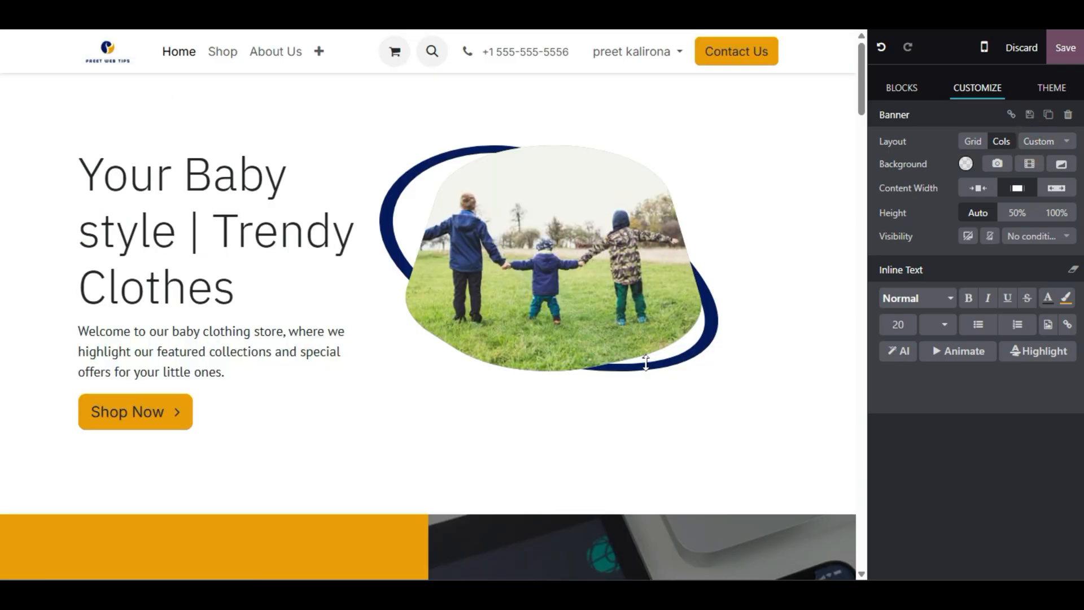
left_click(972, 141)
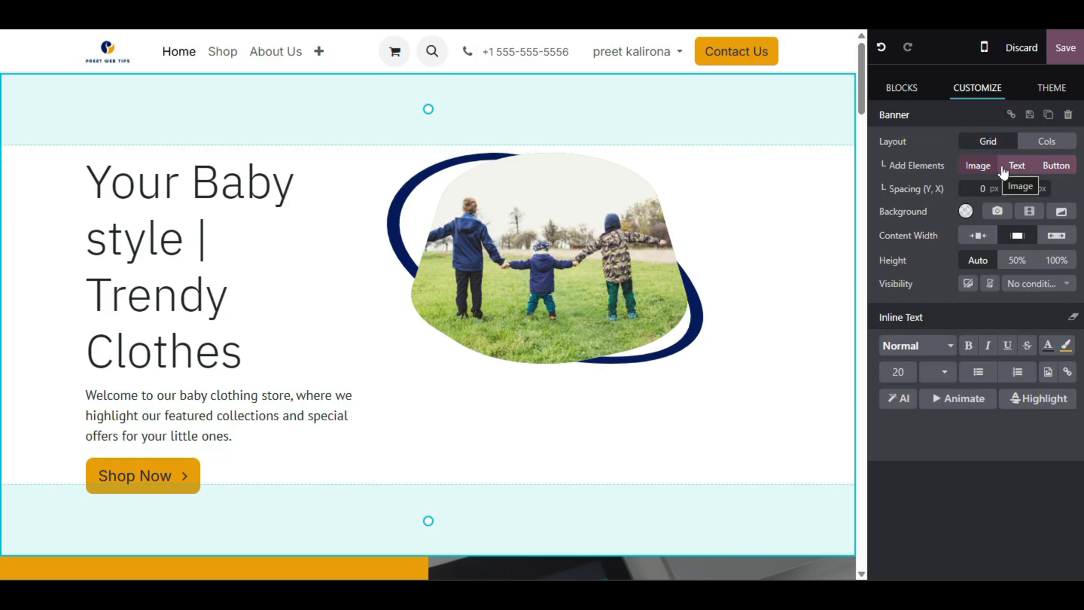
left_click(1066, 169)
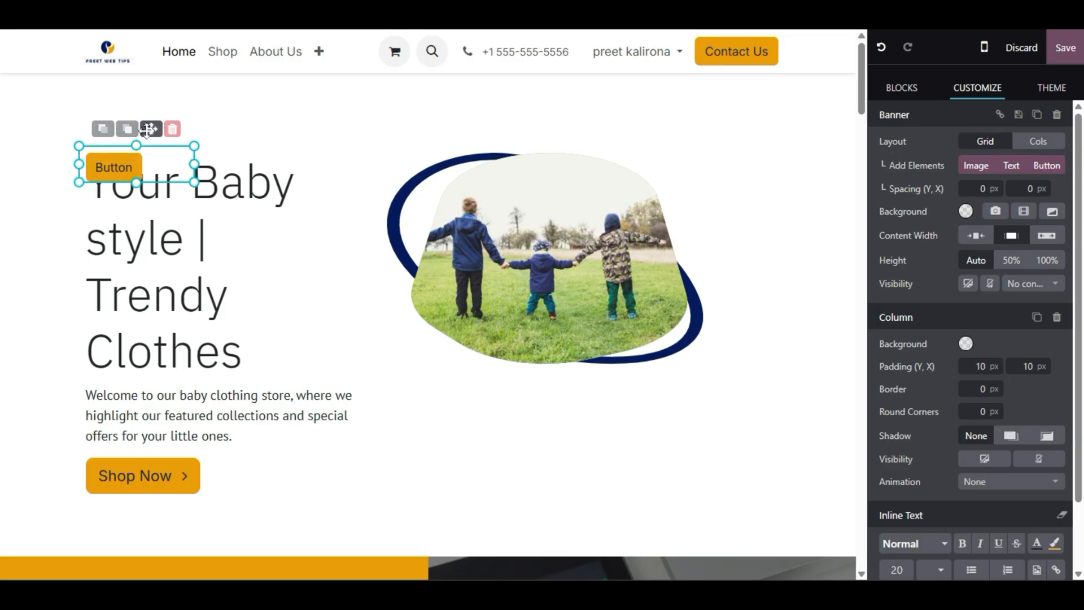
- Move the new default Button to the banner's right side and delete it
left_click_drag(196, 179, 654, 415)
left_click(652, 422)
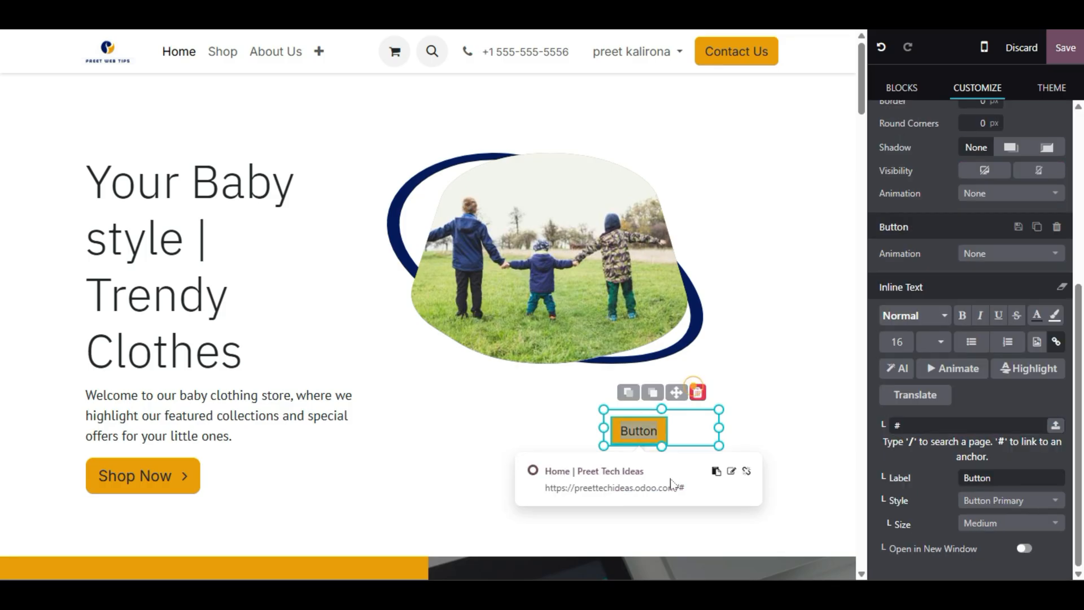
left_click(697, 390)
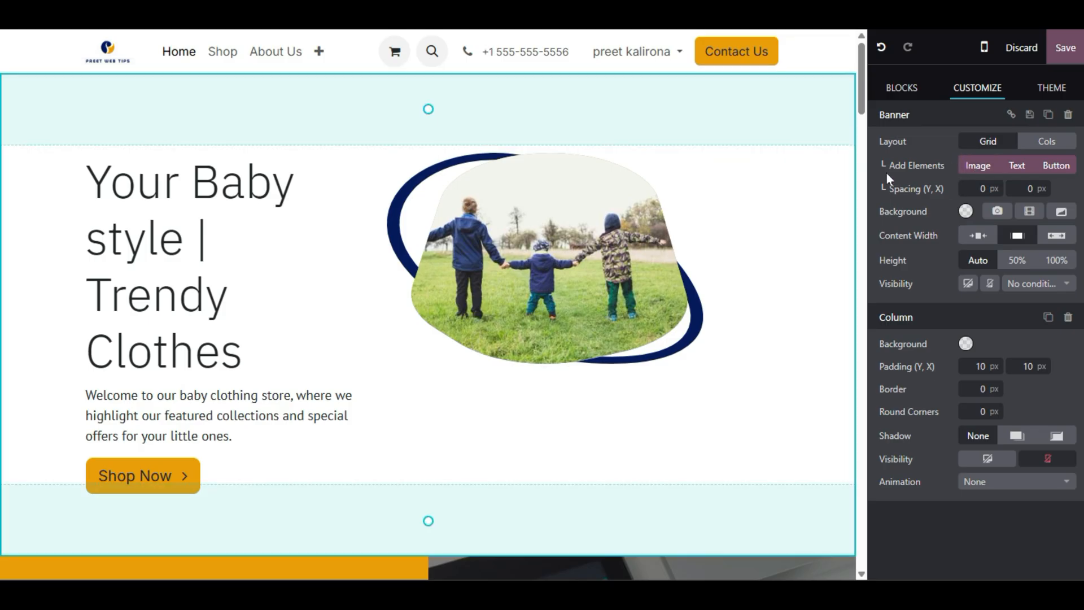
left_click(950, 167)
left_click_drag(866, 182, 888, 164)
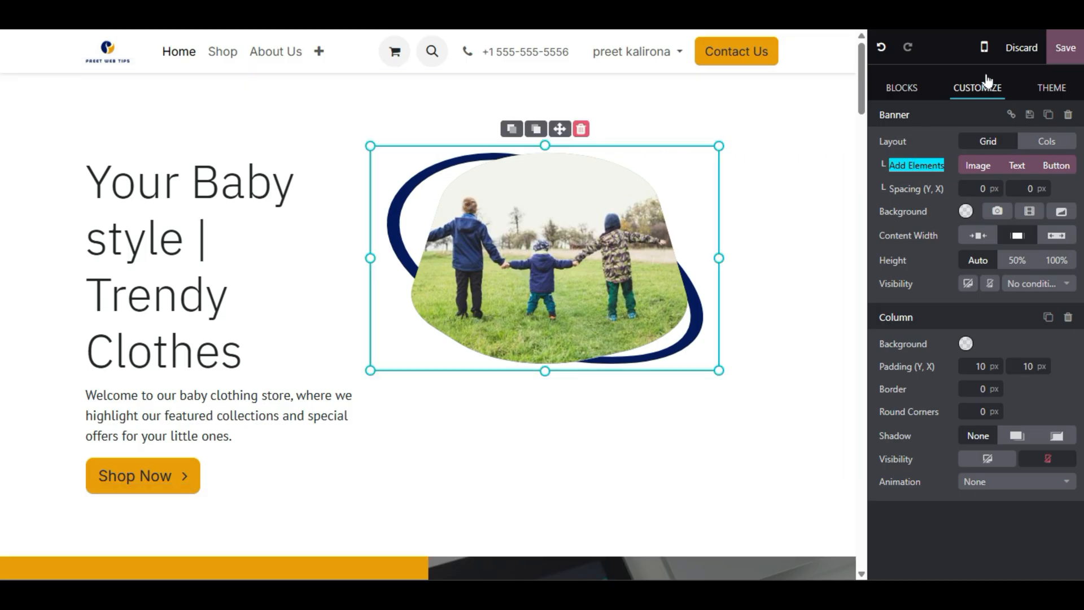
left_click(910, 164)
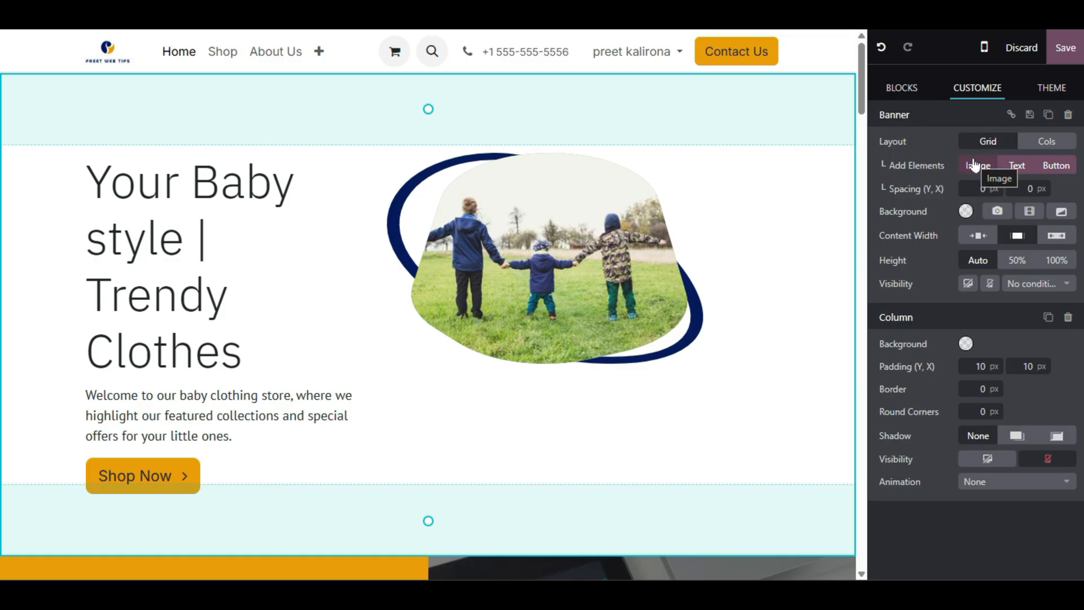
- Add a text box to the hero reading 'contact us for more information'
left_click(1017, 167)
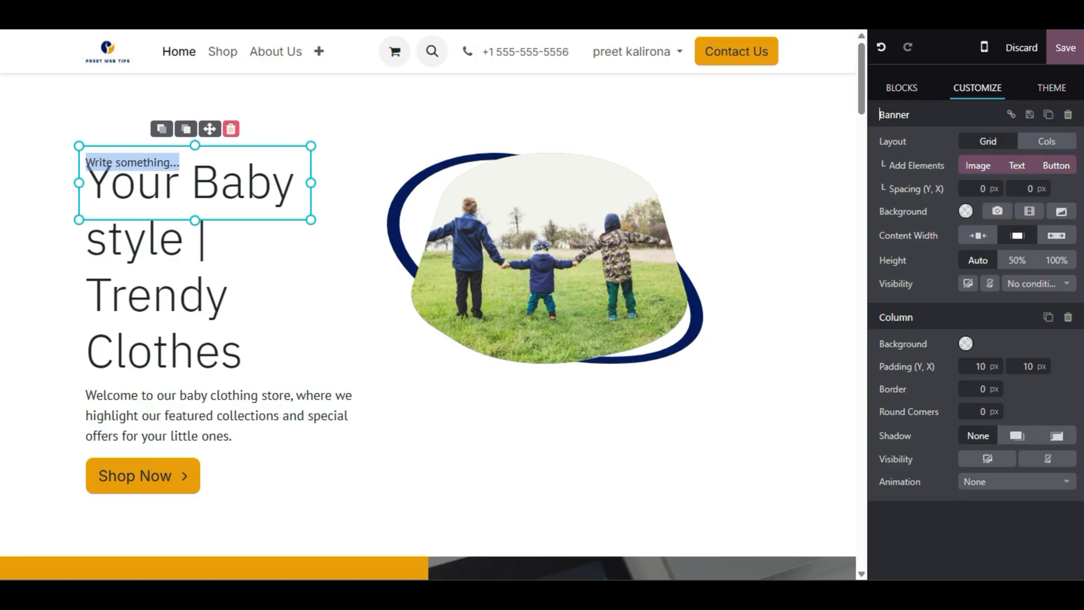
left_click_drag(210, 128, 570, 417)
left_click(492, 429)
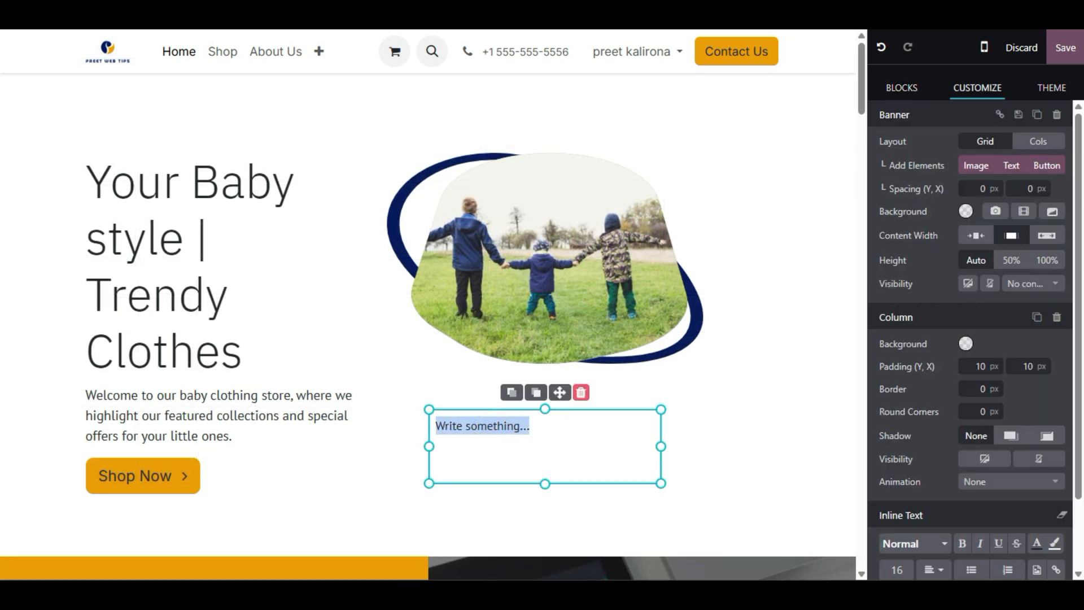
type("contact us")
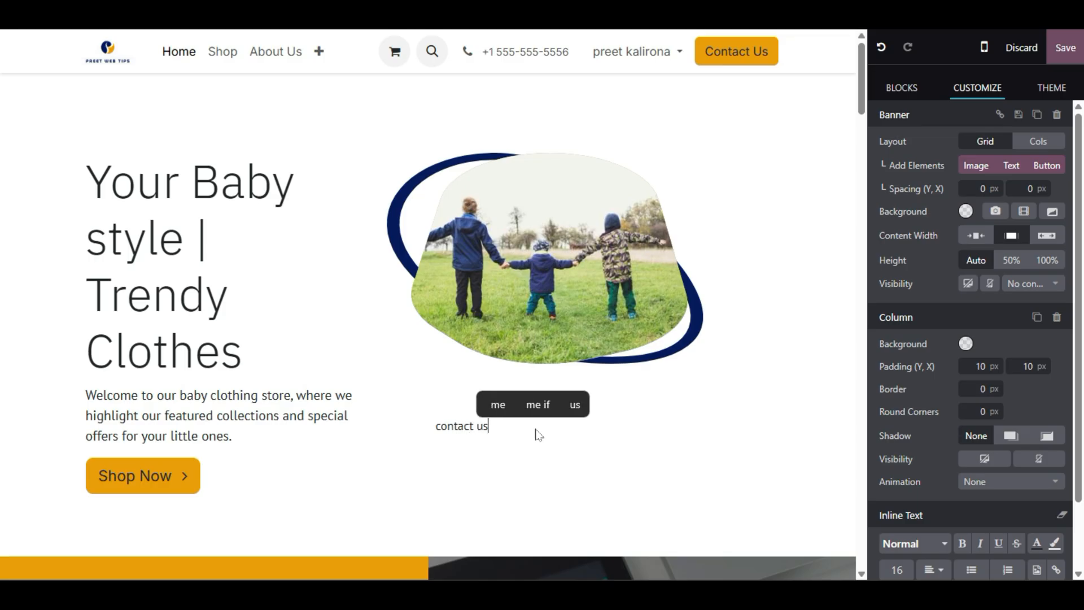
type(" for mo")
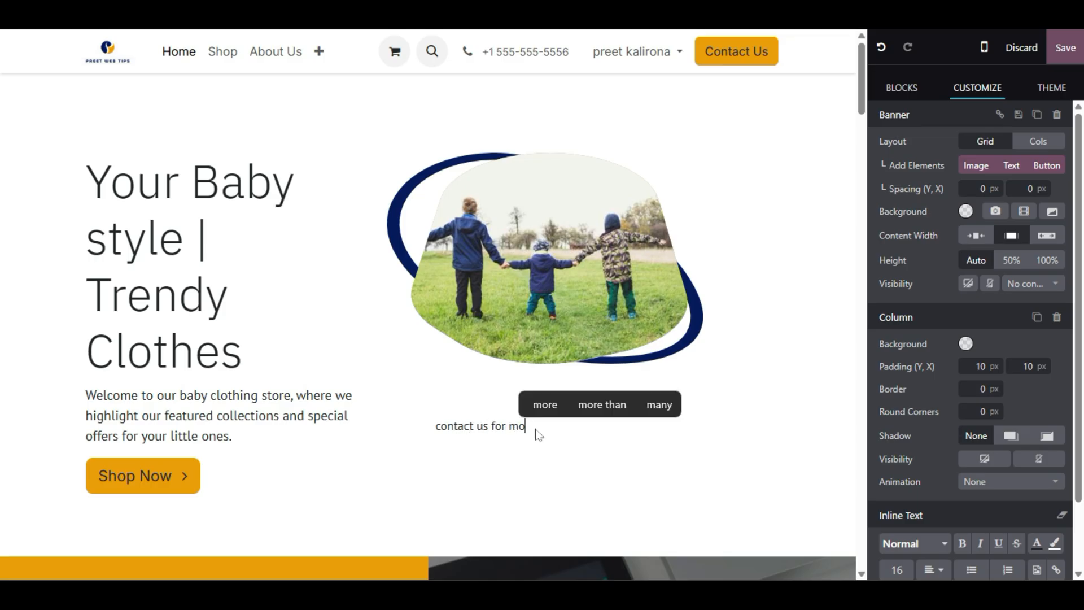
type("re info")
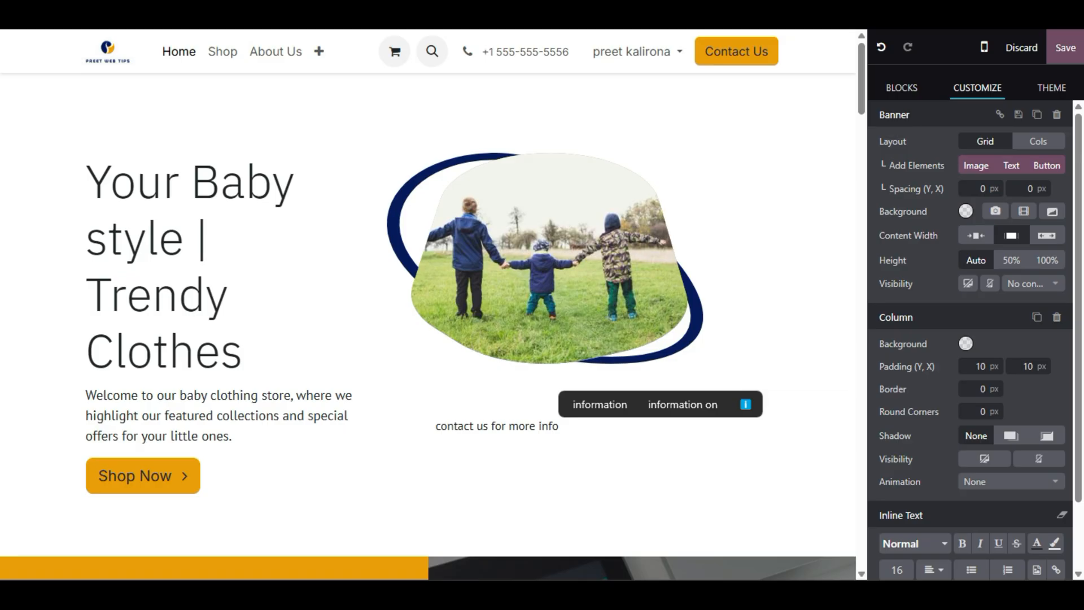
left_click(619, 406)
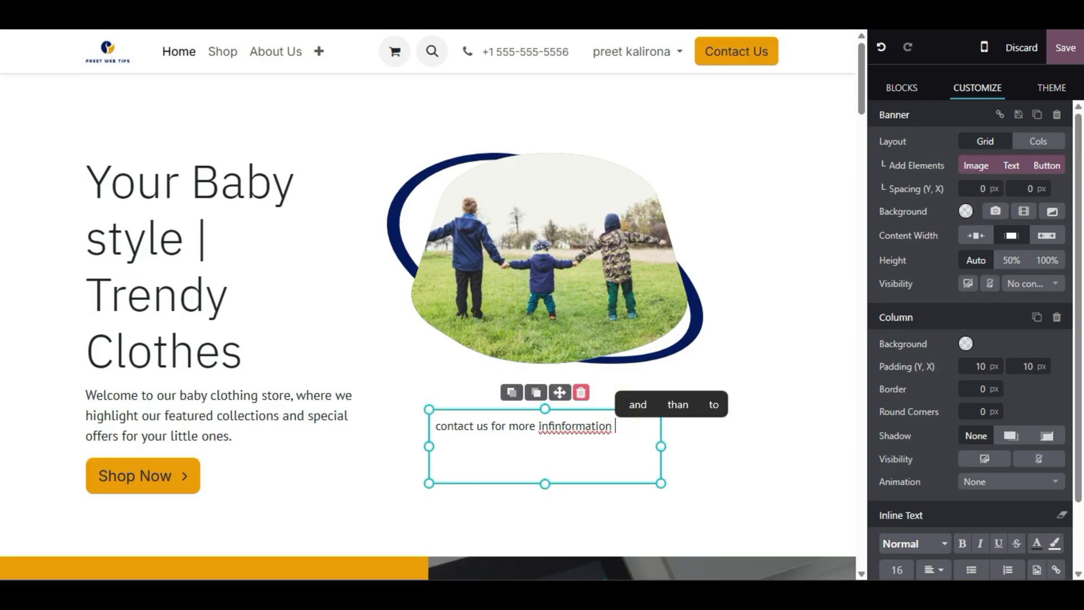
left_click(552, 422)
key("BackSpace")
key("BackSpace")
key("BackSpace")
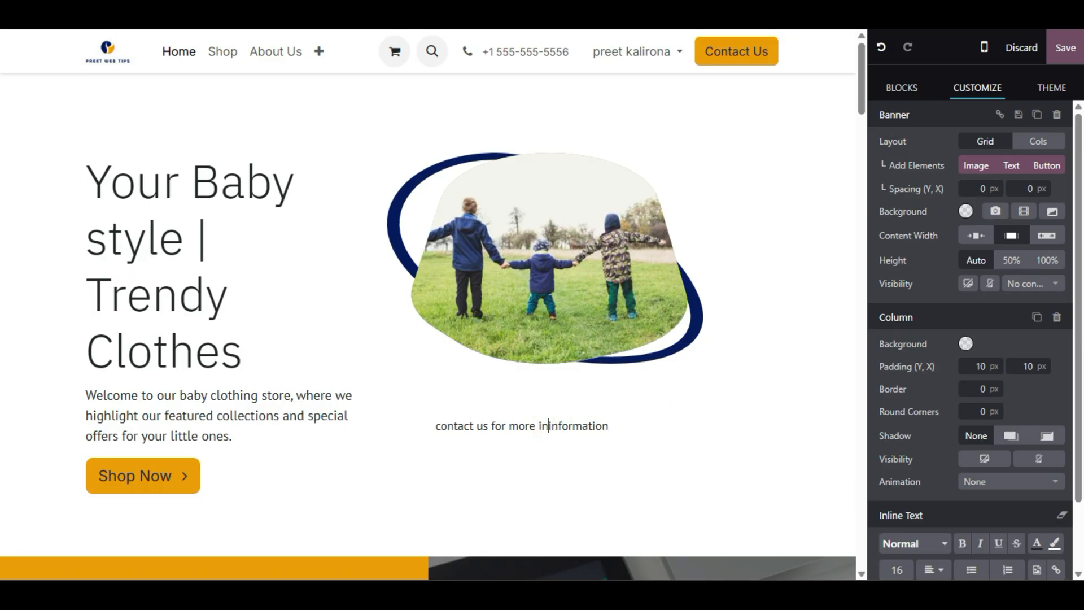
- Resize and reposition the 'contact us for more information' text block, then delete it
left_click(624, 445)
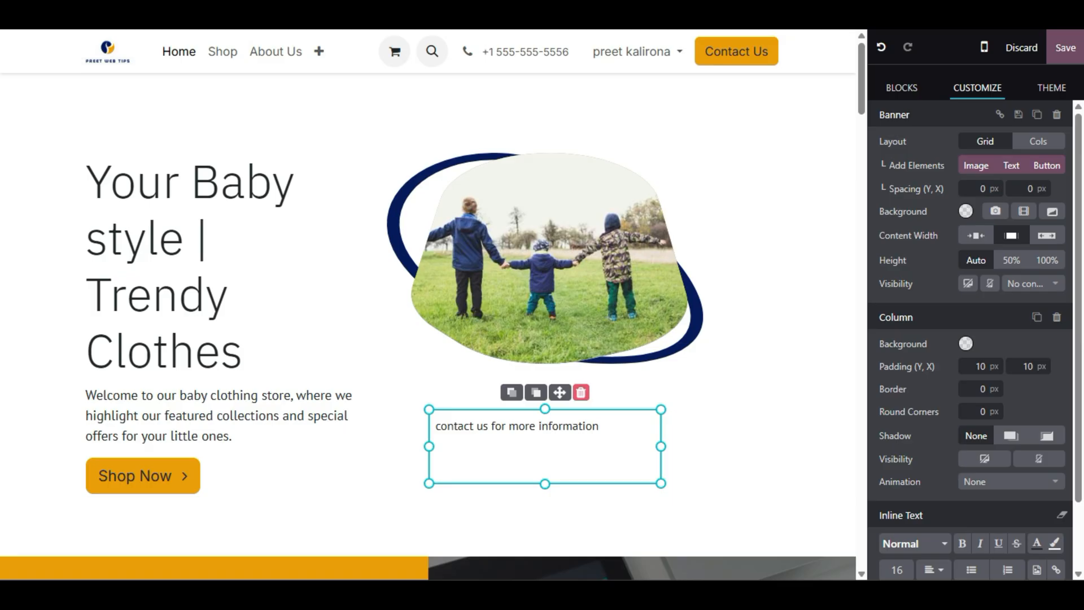
left_click_drag(560, 390, 618, 390)
left_click_drag(602, 483, 604, 433)
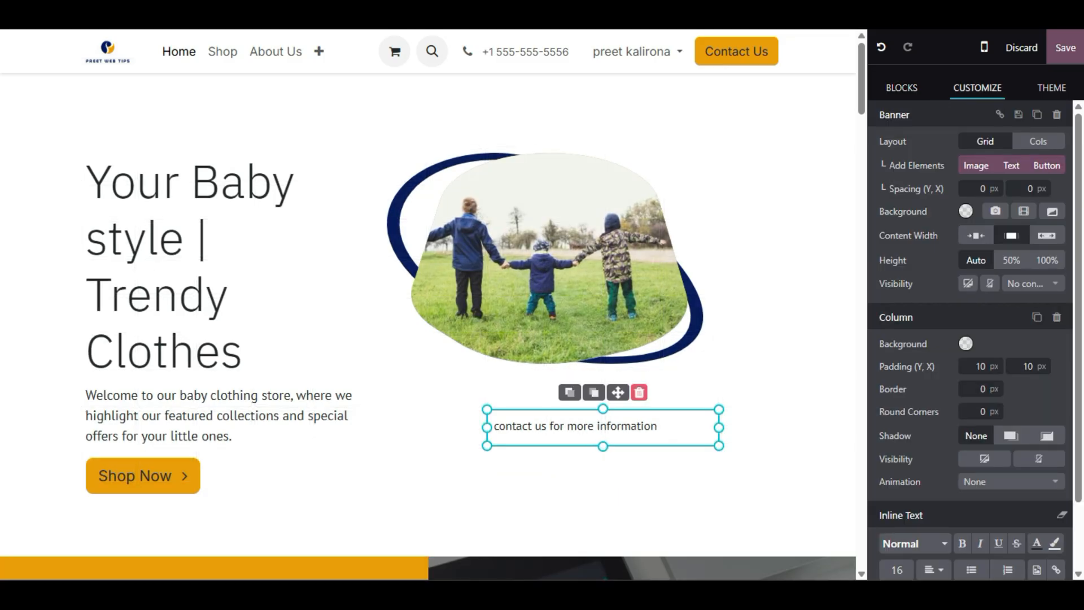
left_click_drag(619, 393, 954, 484)
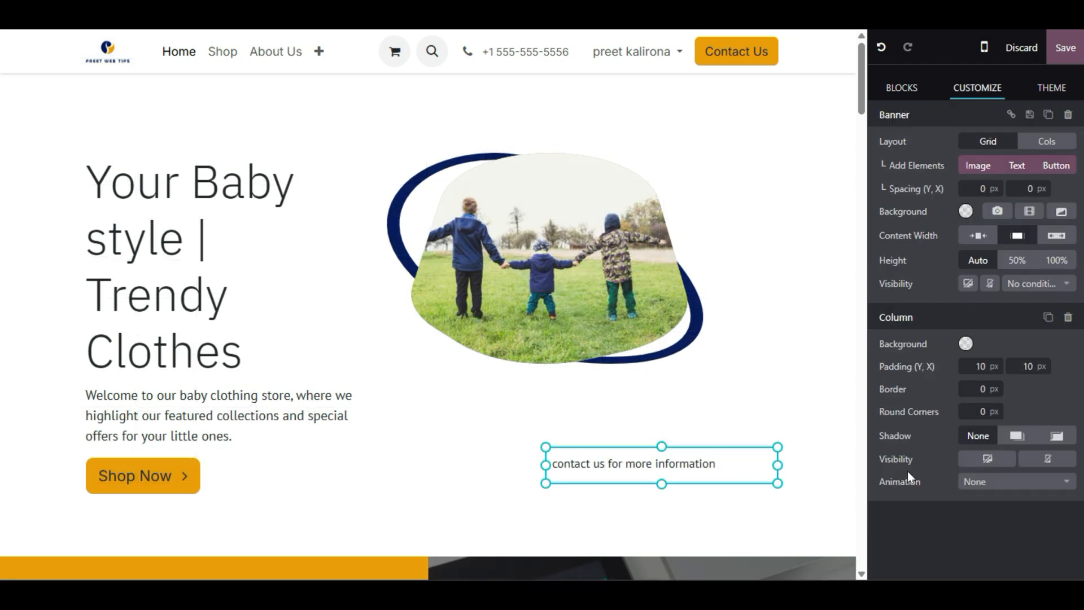
left_click(814, 444)
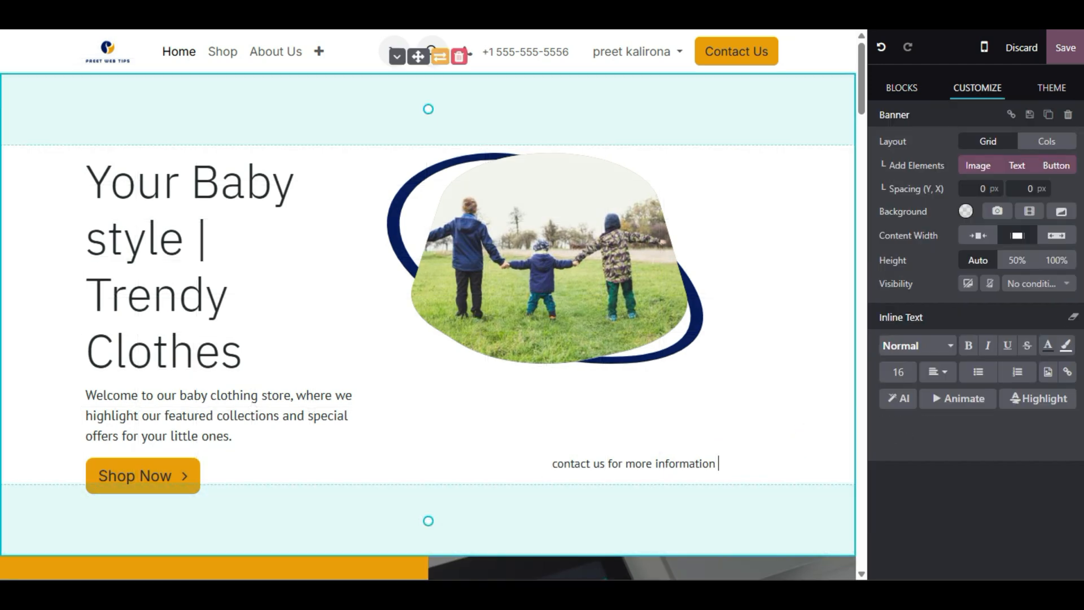
left_click(637, 463)
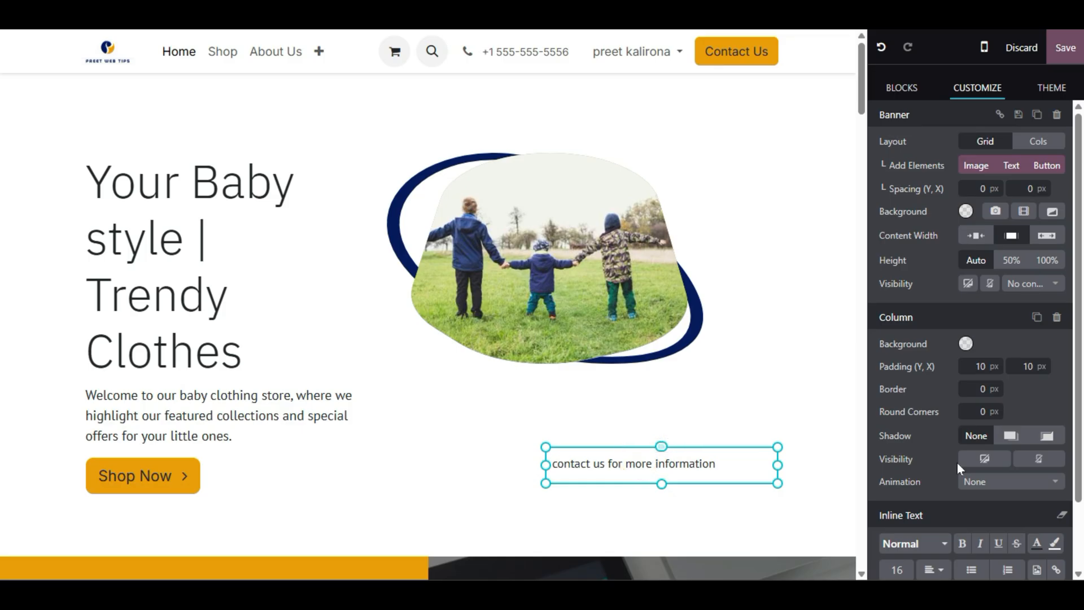
left_click(698, 429)
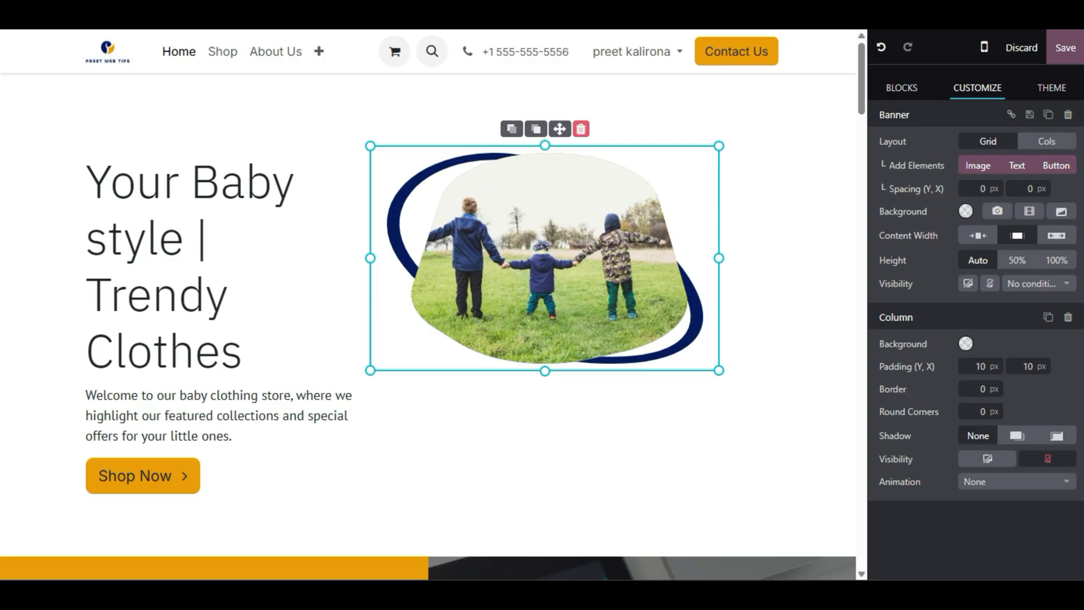
scroll(429, 305, "down", 4)
scroll(429, 304, "up", 4)
- Drag the Social block from the Blocks panel onto the page
left_click(905, 87)
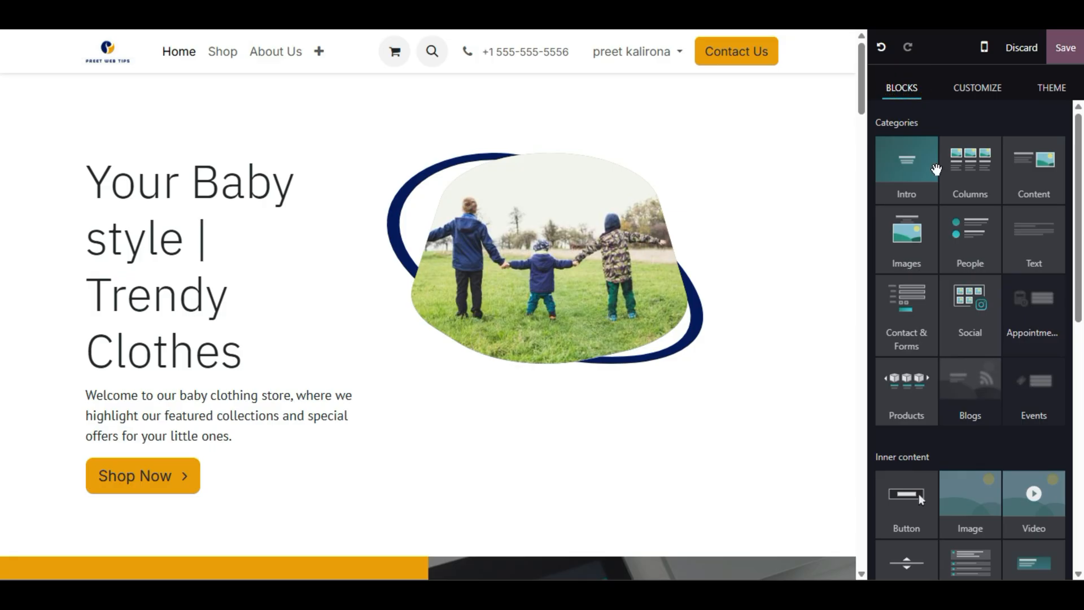
mouse_move(969, 366)
left_click_drag(976, 303, 562, 455)
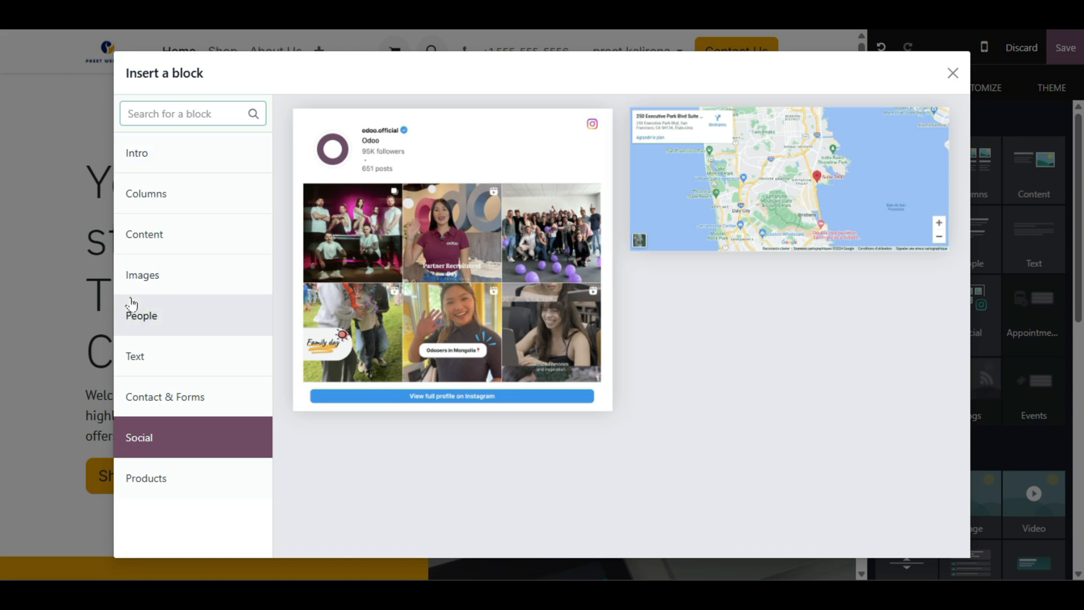
- Browse the Intro, Columns, Content, Images, Text, People and Contact & Forms categories, then close without inserting
left_click(186, 167)
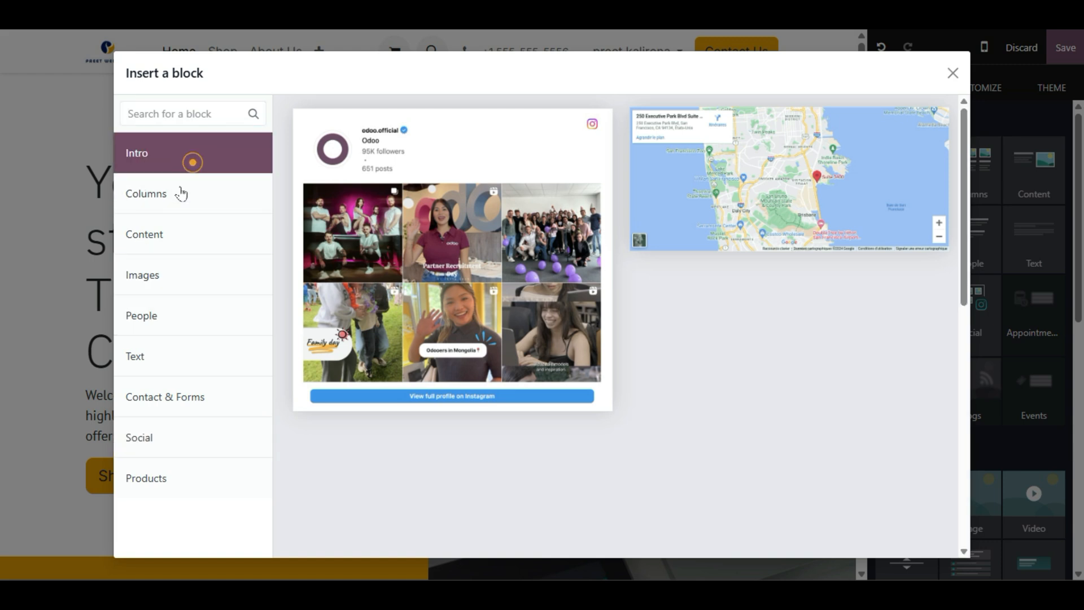
left_click(177, 200)
left_click(167, 248)
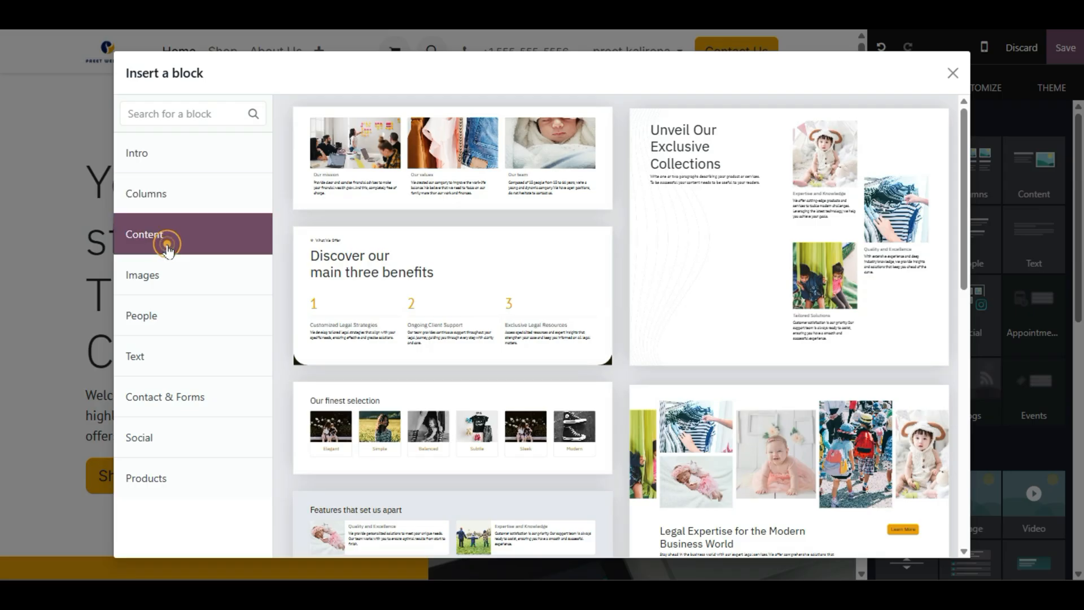
left_click(160, 279)
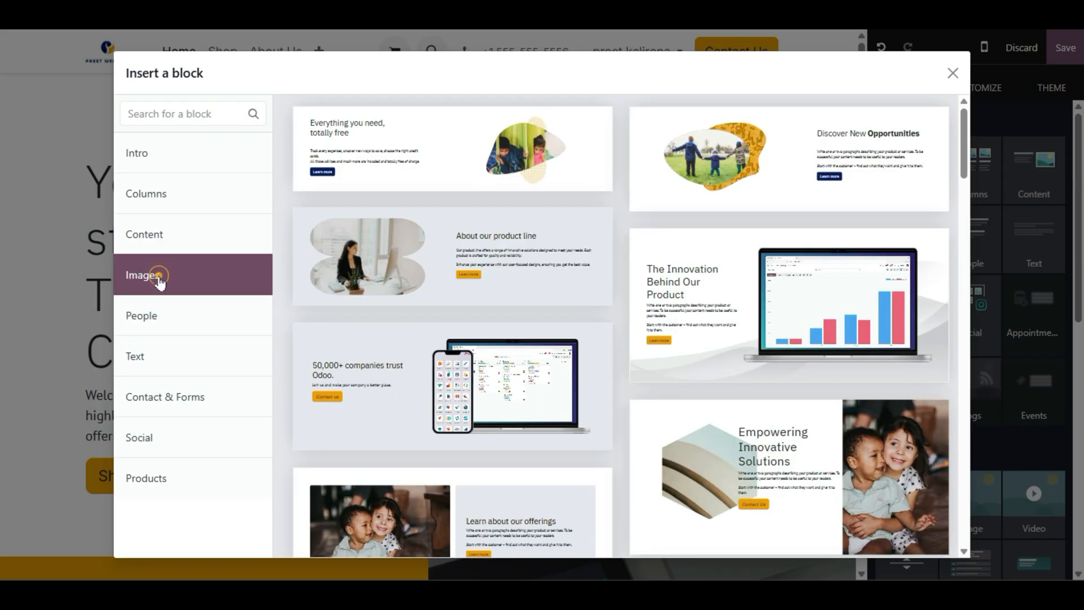
left_click(160, 347)
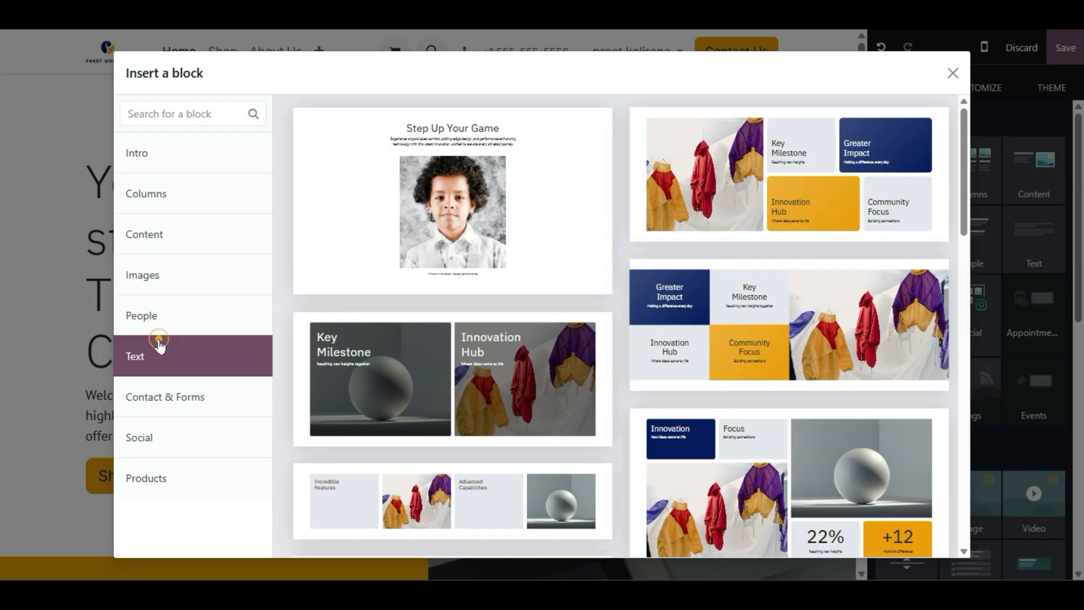
left_click(190, 315)
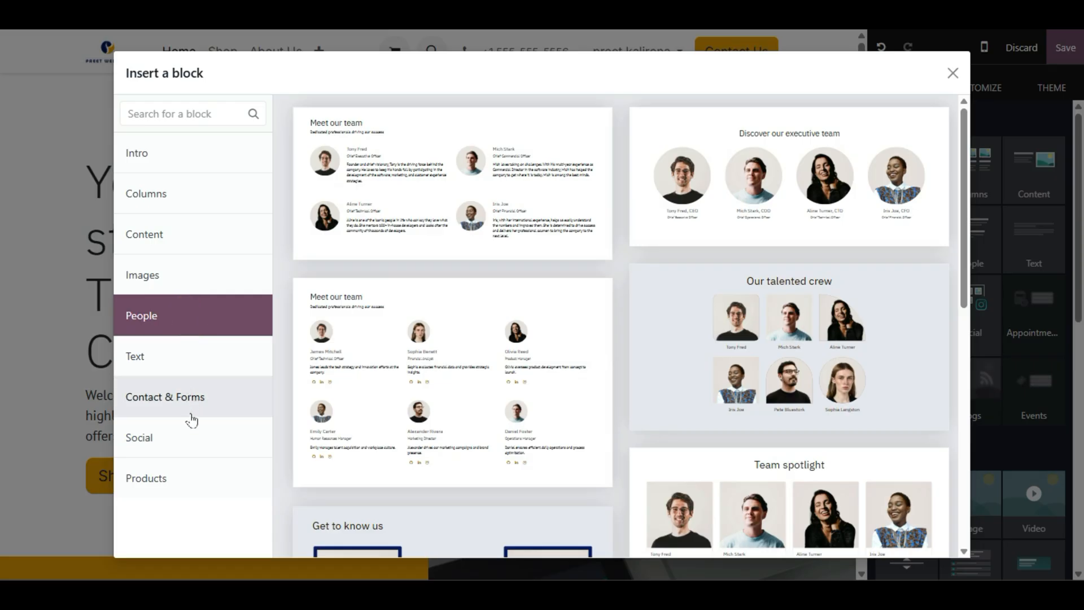
left_click(191, 414)
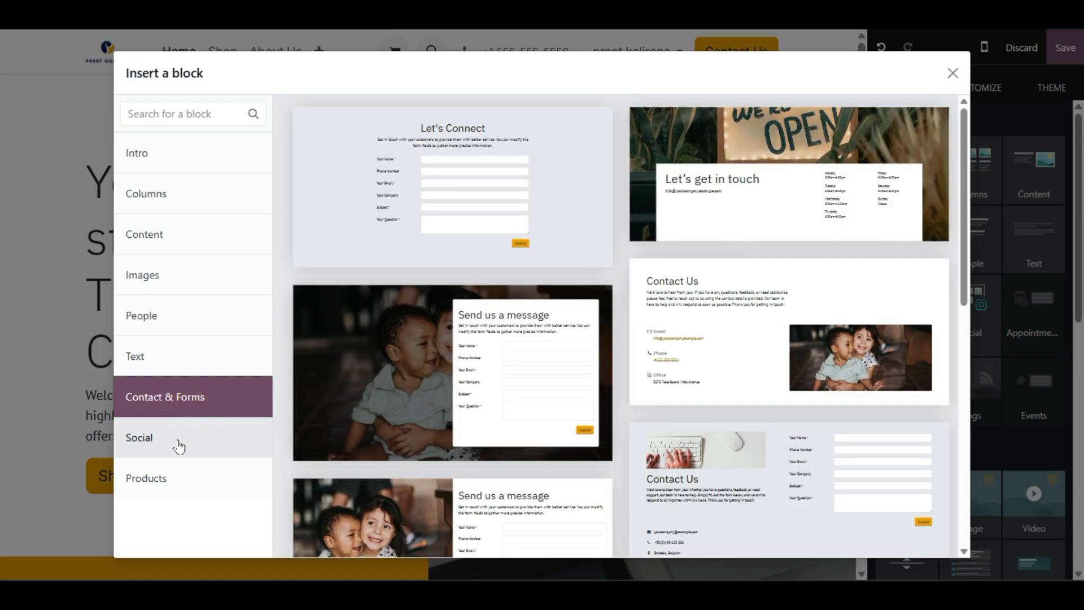
left_click(179, 446)
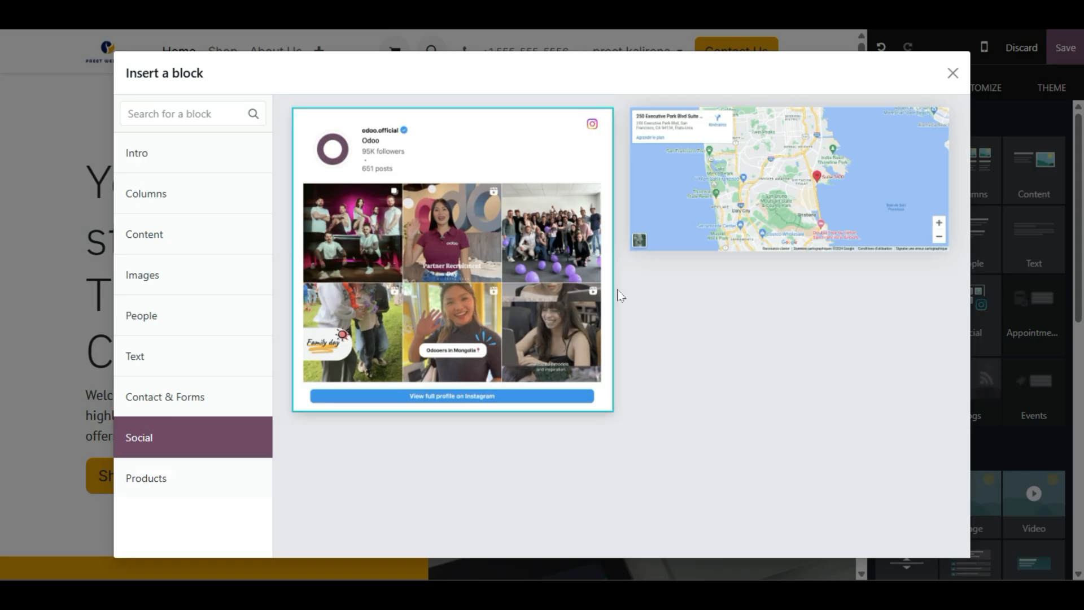
left_click(952, 73)
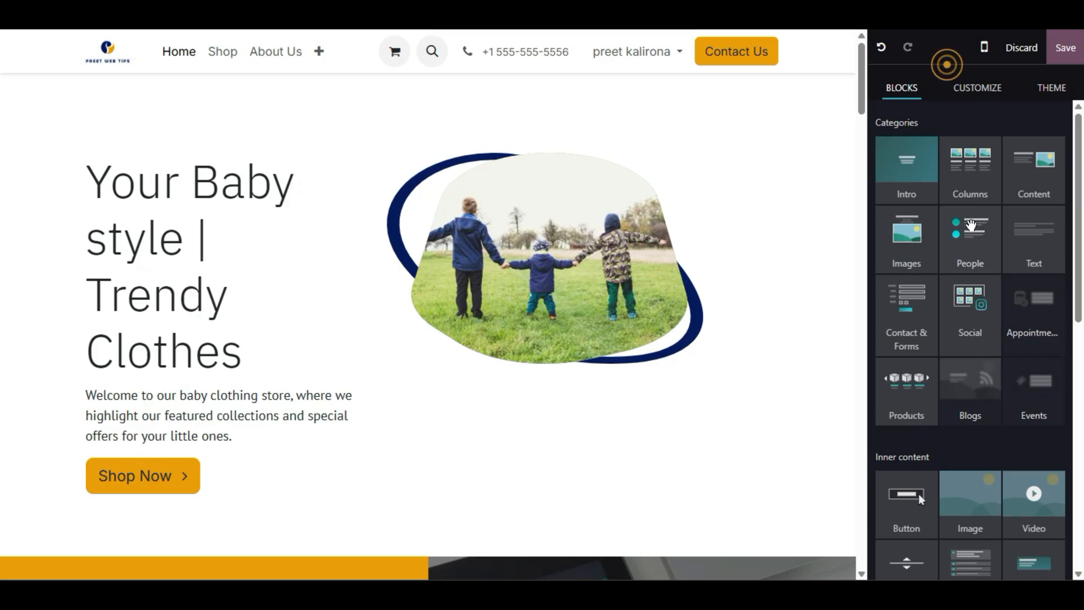
- Drag the Social Media tile from Inner content to just below the hero's Shop Now button
scroll(981, 435, "down", 6)
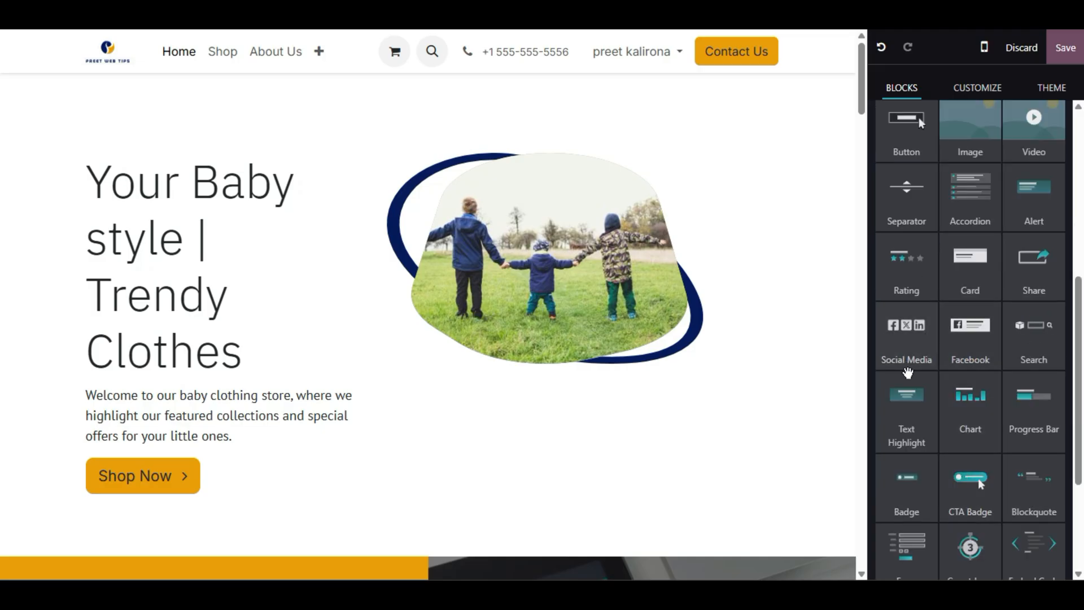
scroll(907, 372, "up", 4)
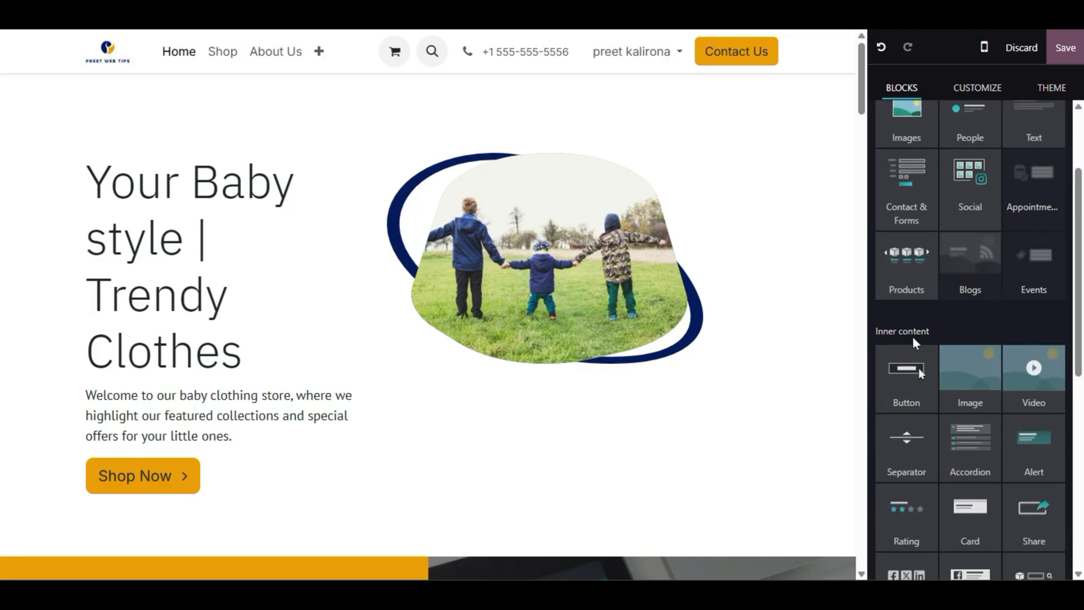
scroll(949, 345, "down", 4)
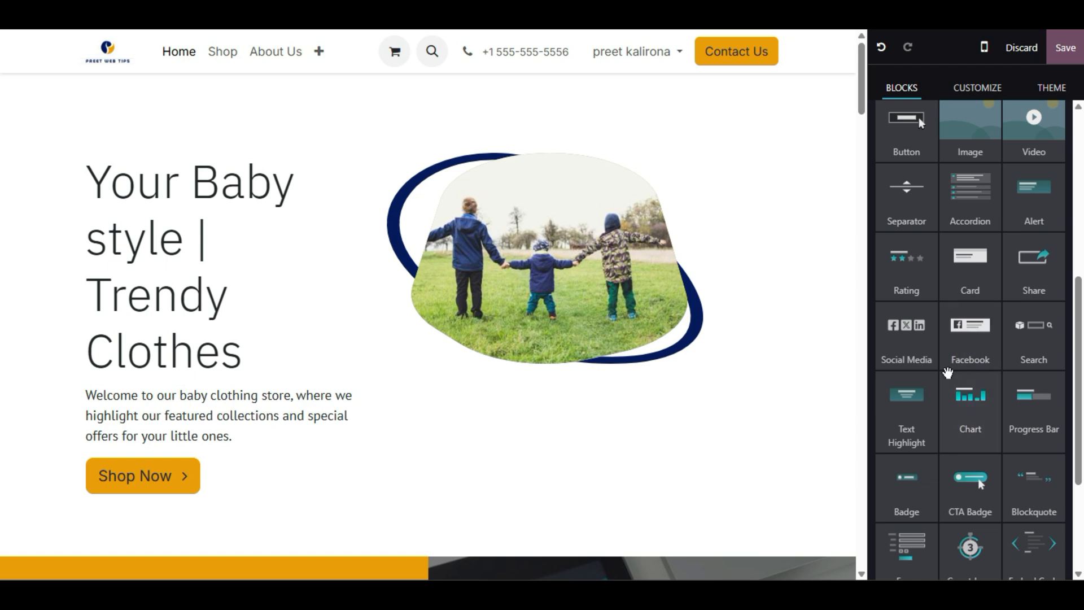
scroll(947, 372, "up", 6)
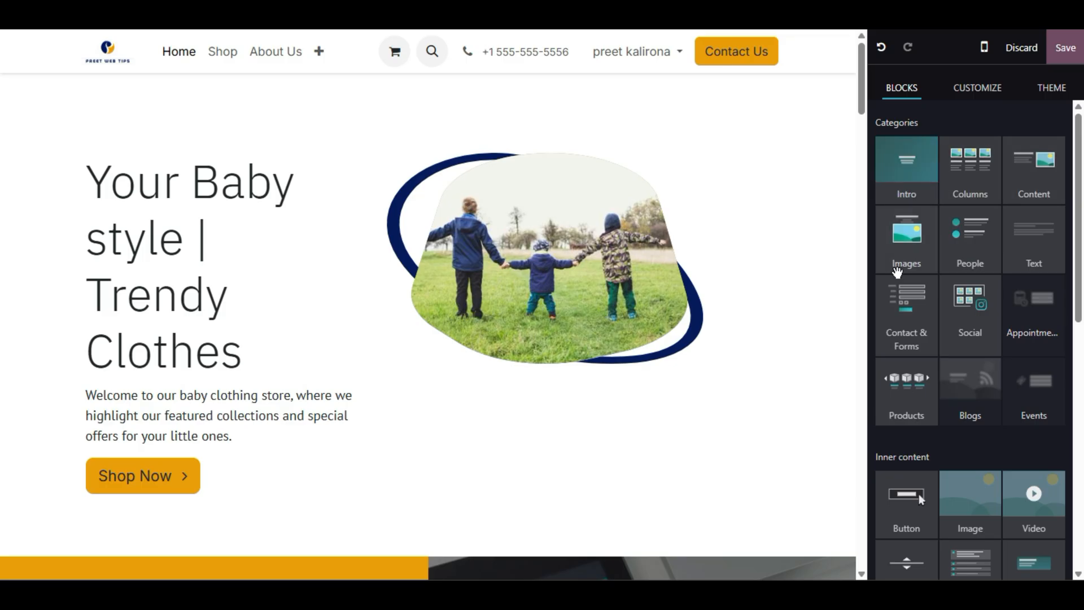
scroll(845, 271, "down", 6)
scroll(845, 272, "up", 4)
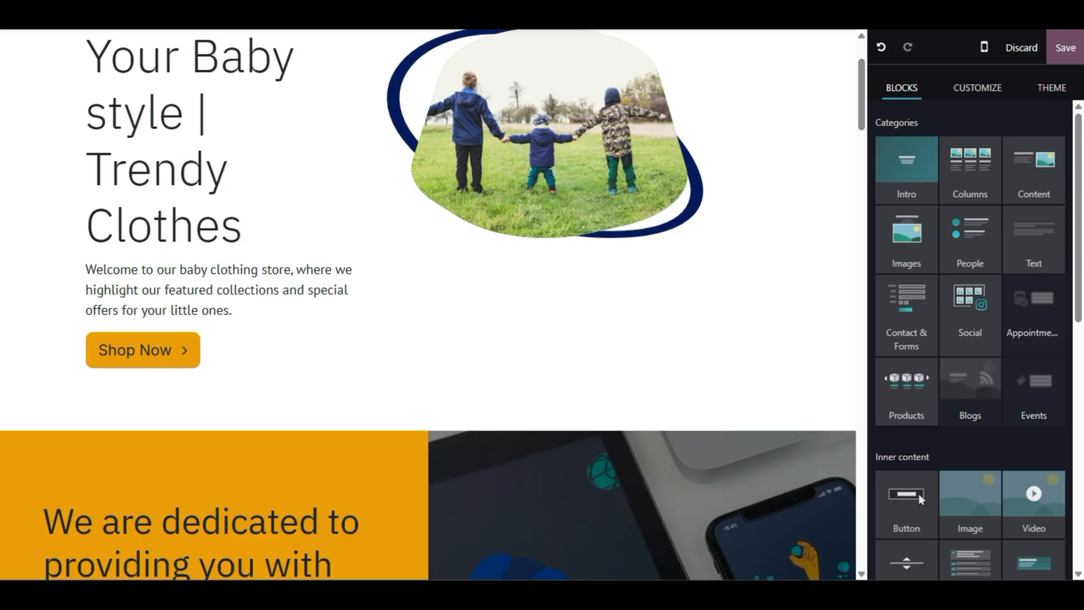
scroll(845, 272, "up", 2)
scroll(917, 418, "down", 6)
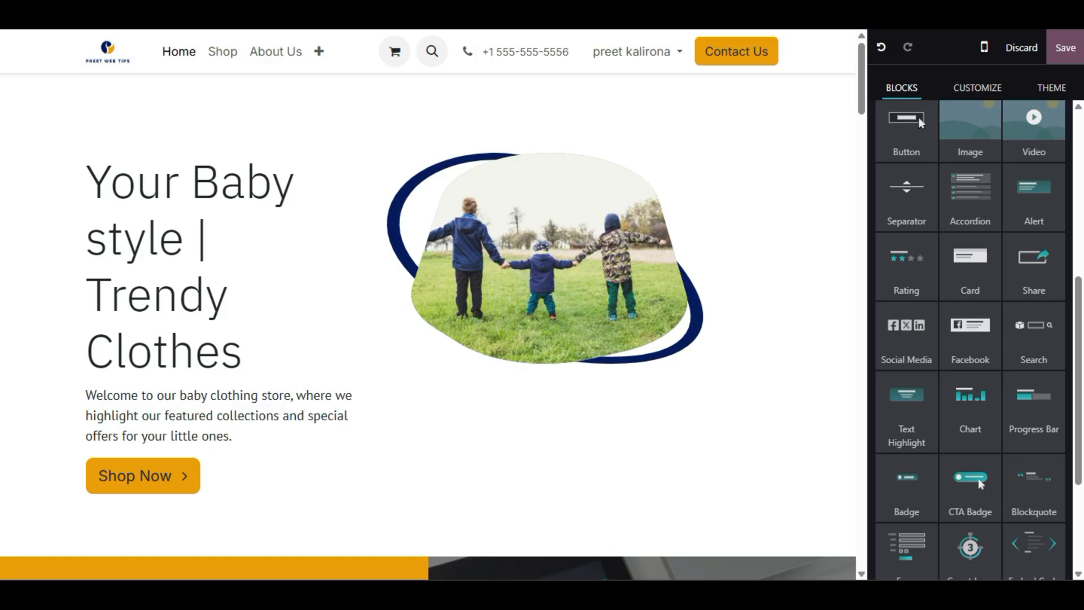
left_click_drag(932, 349, 211, 547)
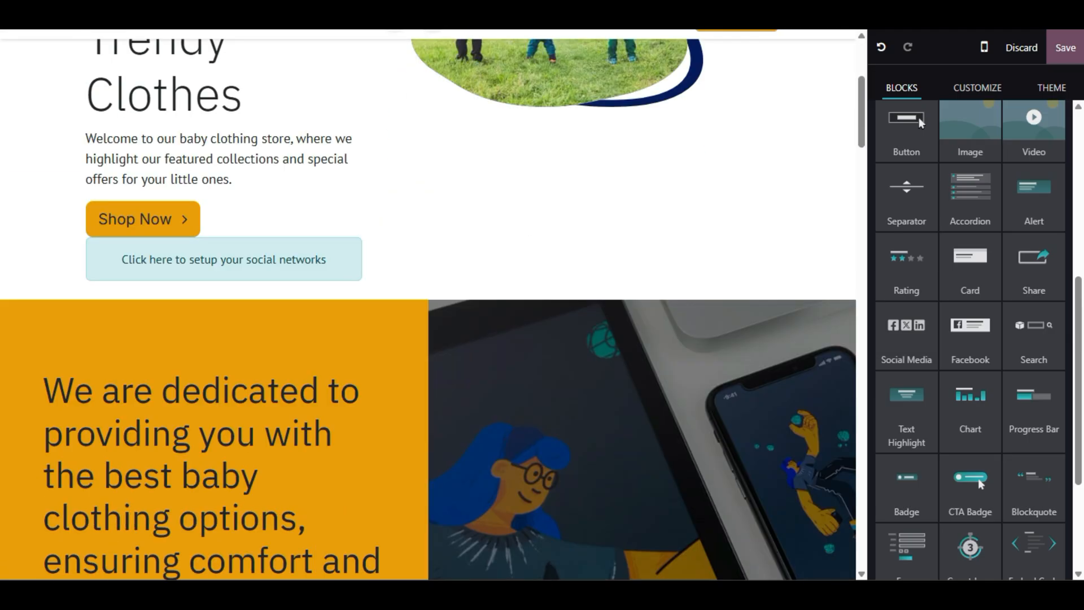
- Increase the bottom padding below the hero's social networks row
left_click(248, 263)
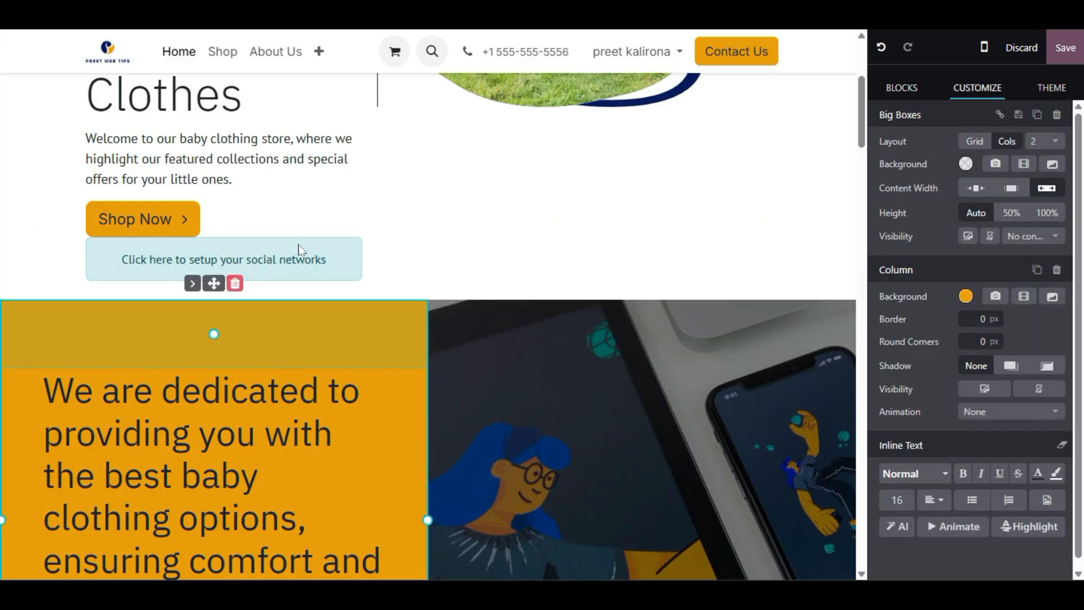
left_click(385, 220)
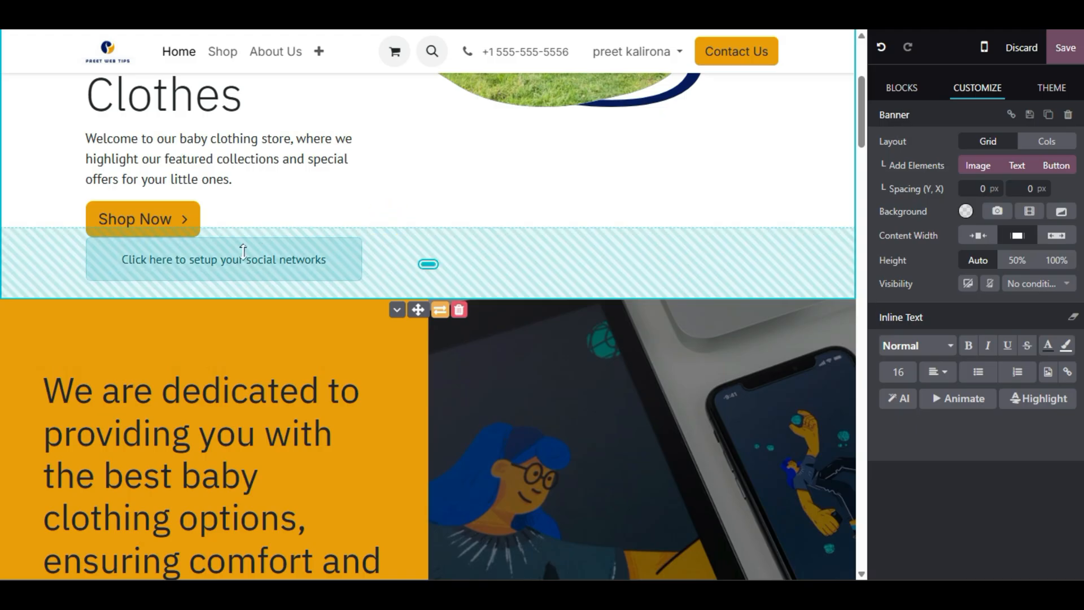
left_click(366, 191)
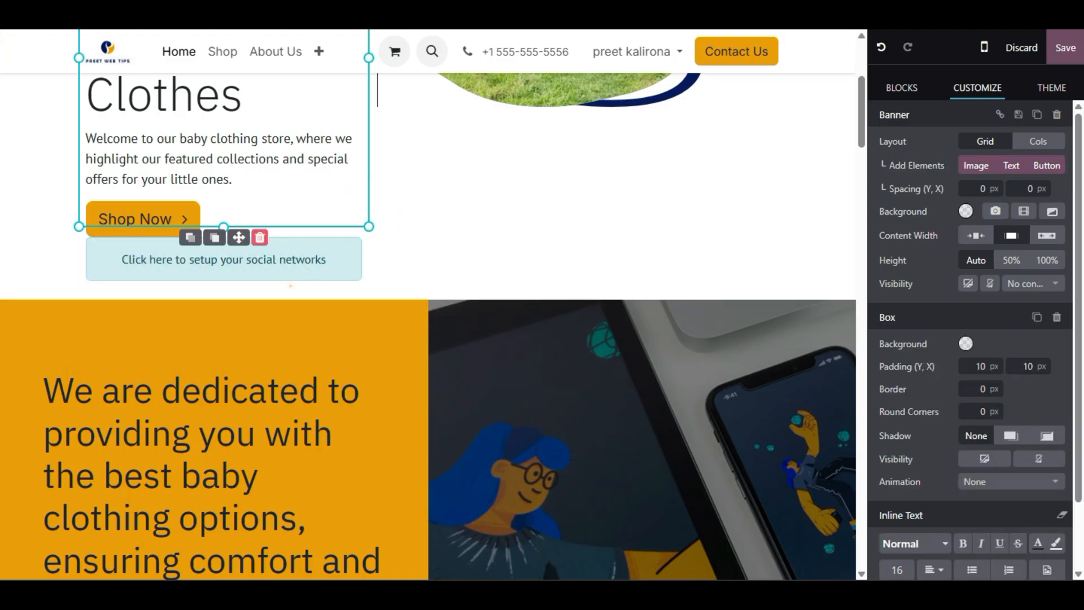
left_click(287, 282)
left_click_drag(466, 294, 451, 327)
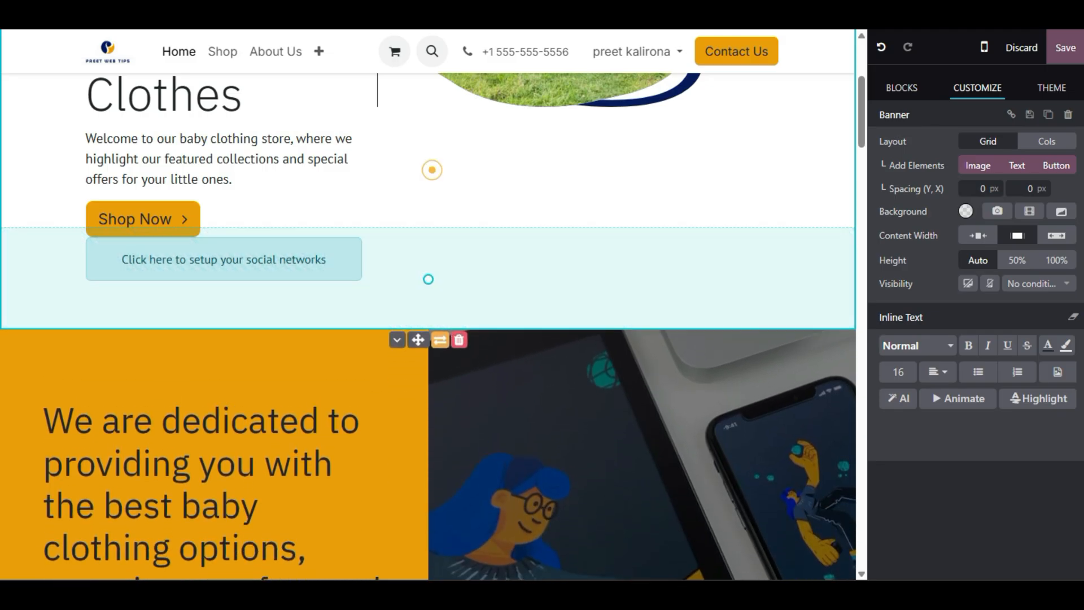
- Move the orange Big Boxes text column right so the photo comes first, then reselect the social placeholder
left_click(432, 170)
left_click(269, 259)
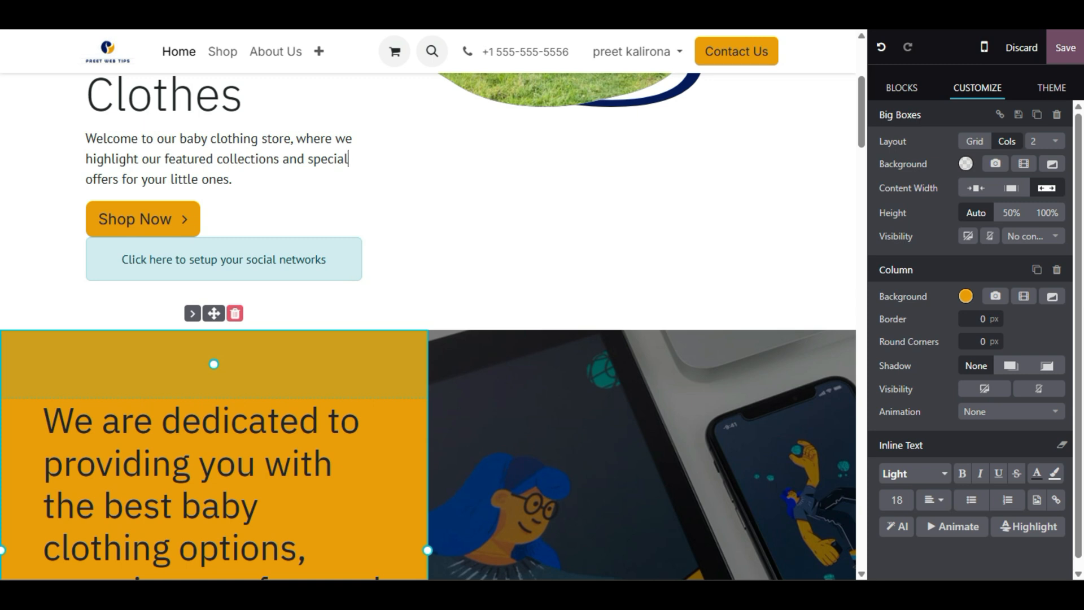
scroll(986, 389, "down", 1)
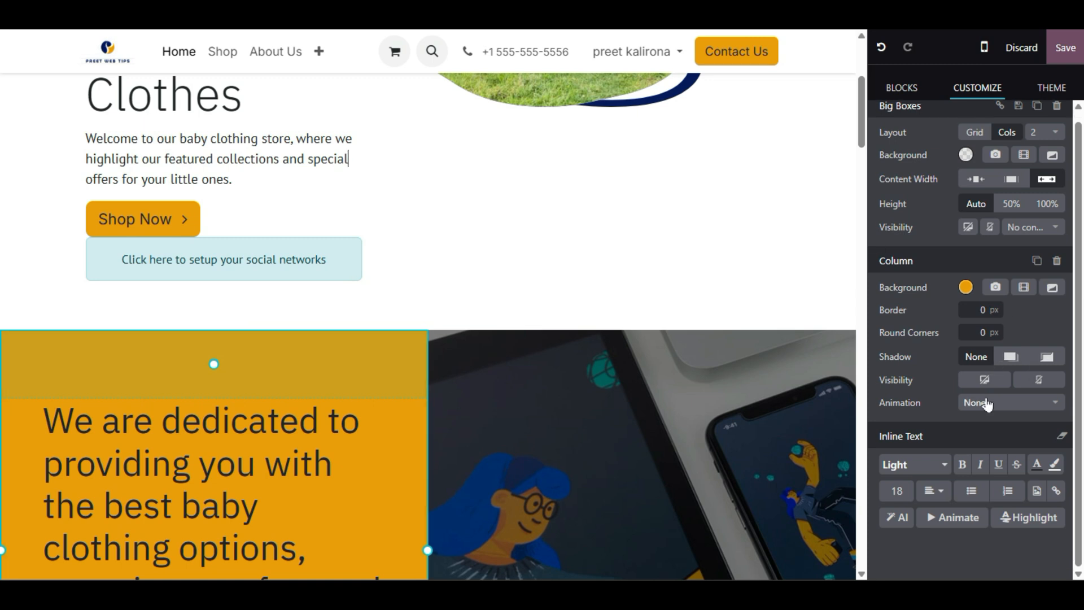
scroll(986, 403, "up", 1)
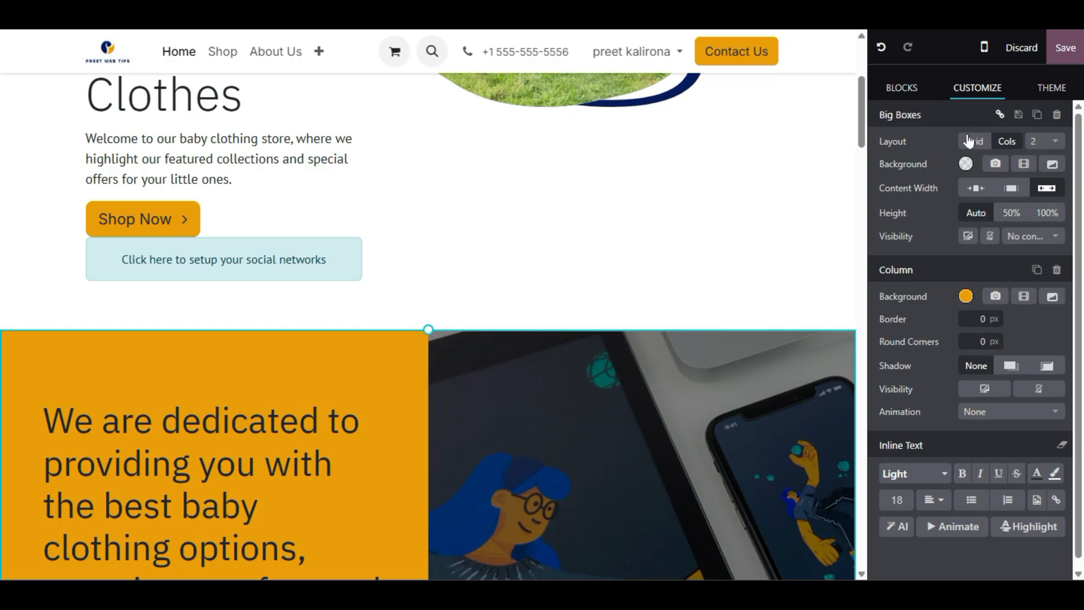
left_click(190, 312)
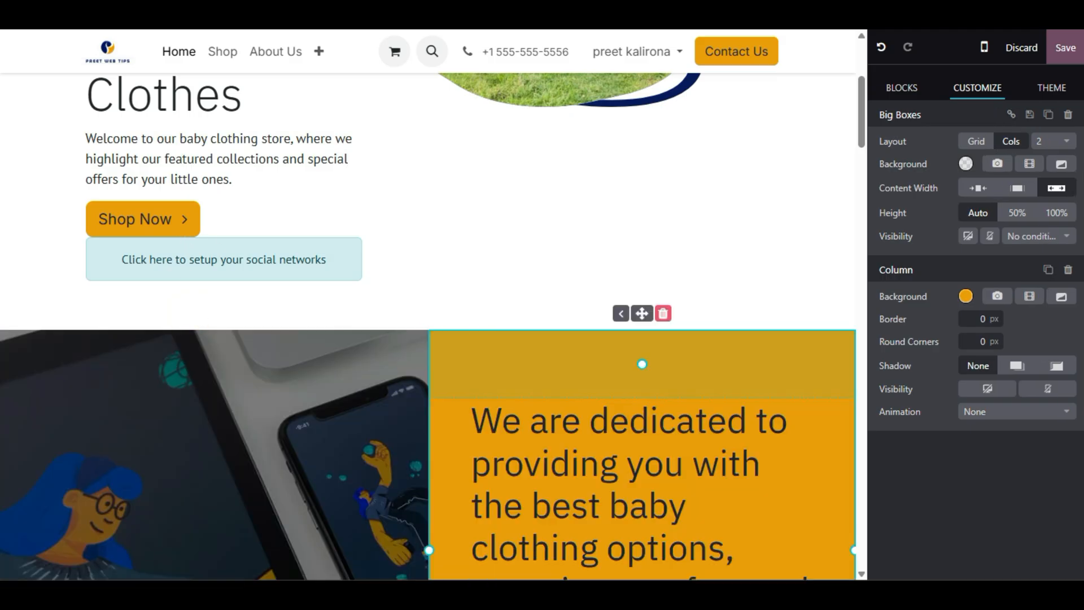
left_click(188, 273)
double_click(191, 261)
- Turn on the Facebook, X and LinkedIn links in the Social Media block options
left_click(193, 261)
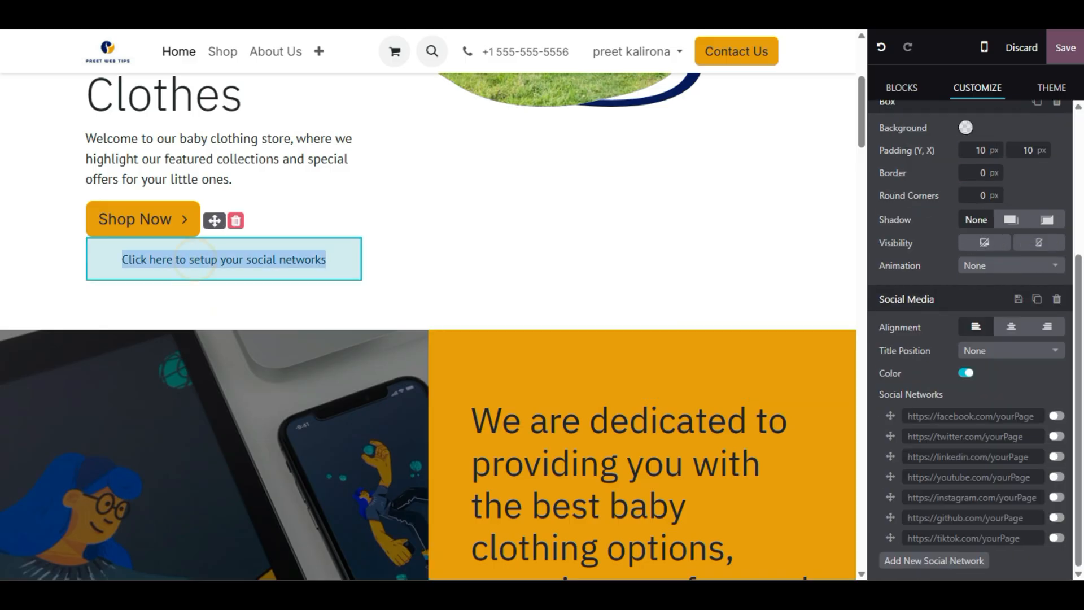
double_click(194, 261)
left_click(194, 260)
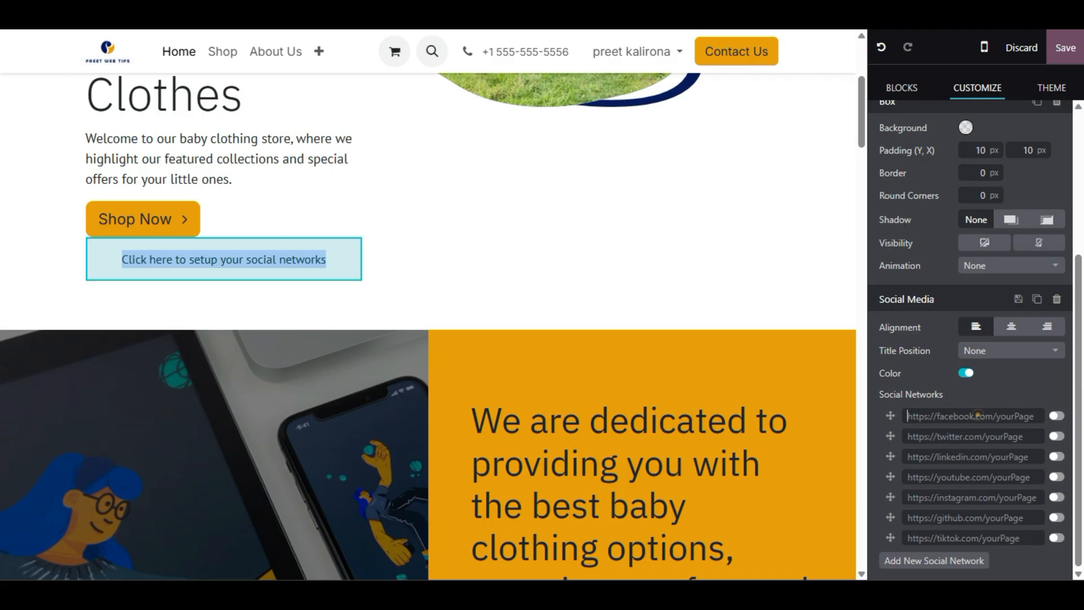
left_click(1057, 416)
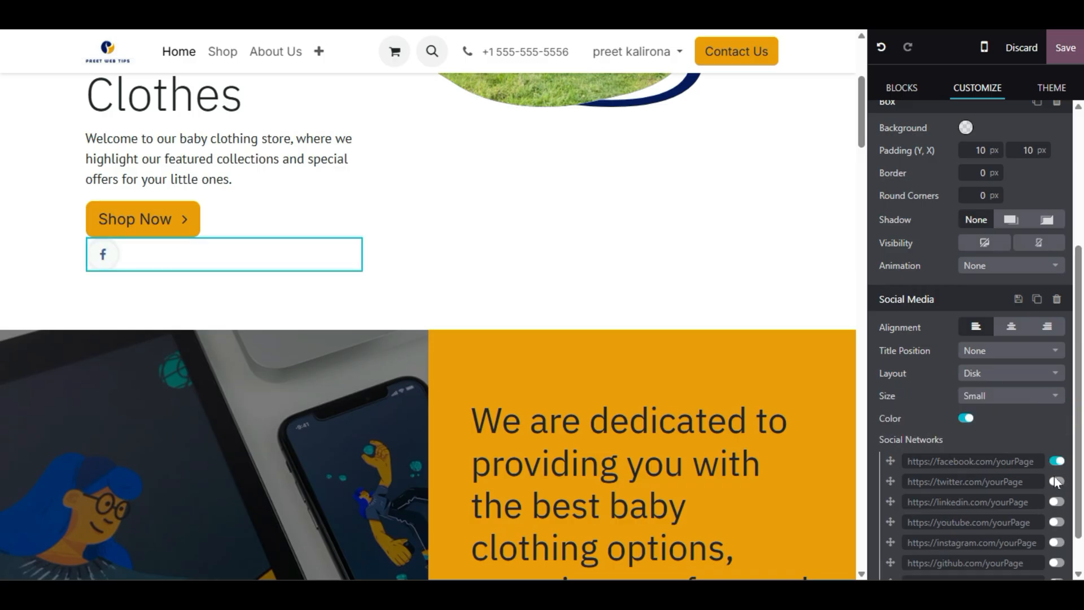
left_click(1056, 481)
left_click(1056, 502)
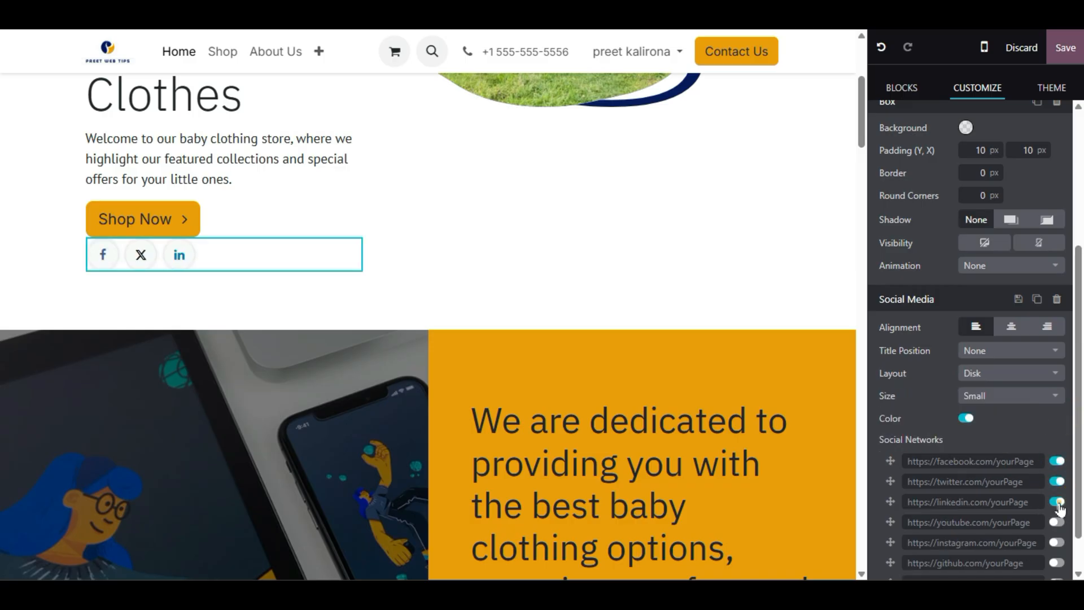
- Inspect the Facebook page address field, then select the whole hero banner section
left_click(988, 460)
scroll(1008, 532, "down", 2)
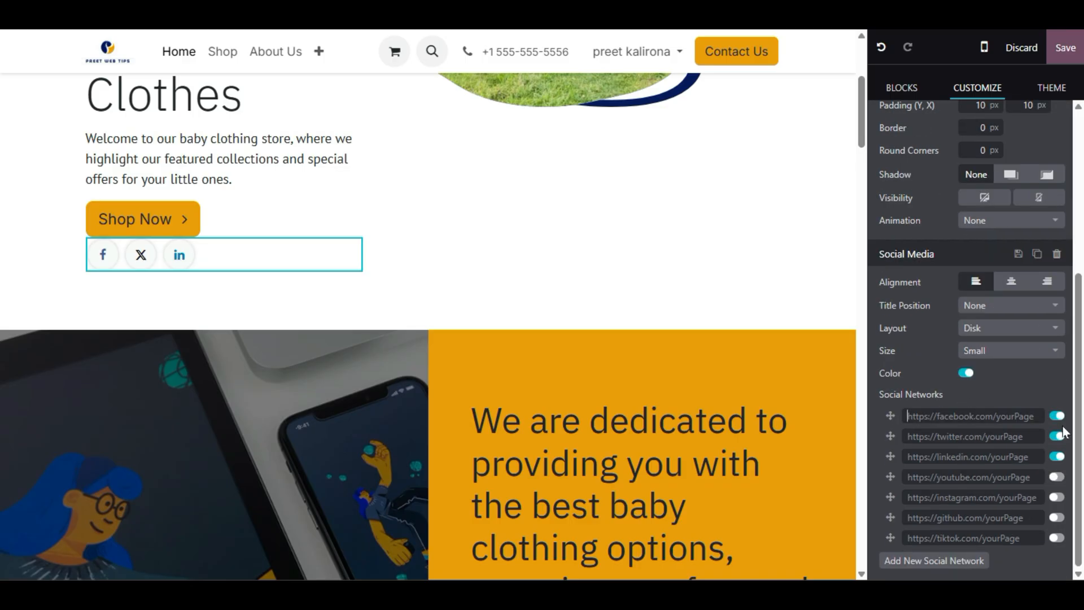
left_click(928, 416)
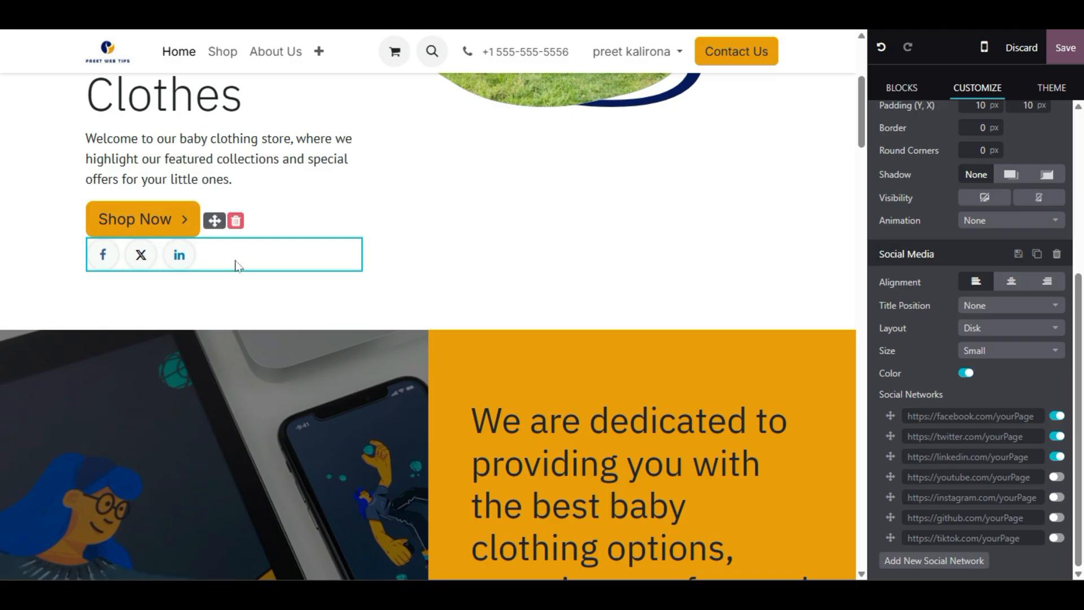
left_click(459, 245)
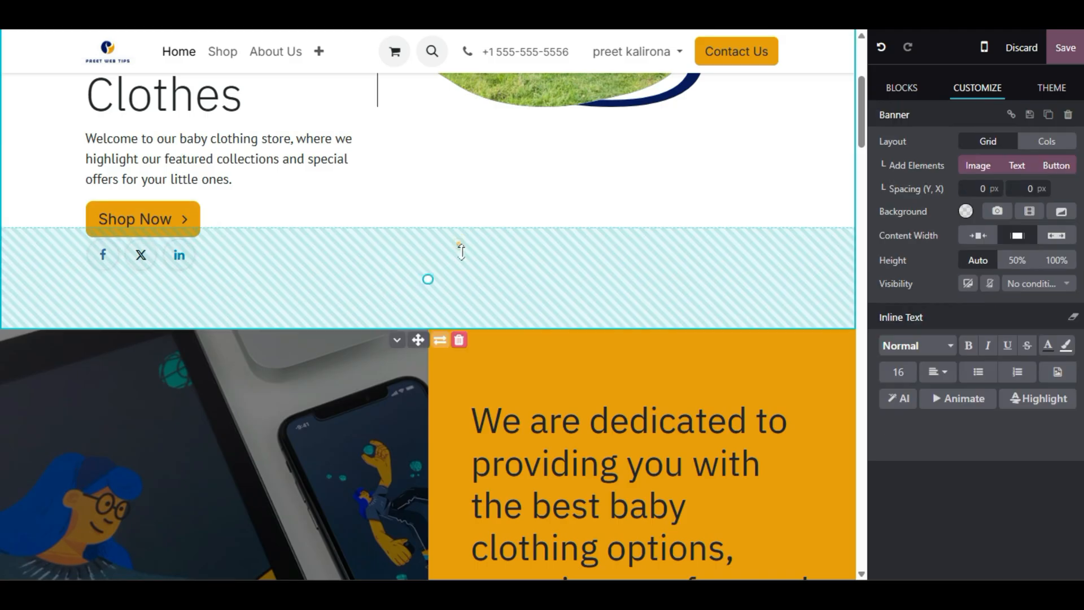
scroll(459, 244, "up", 5)
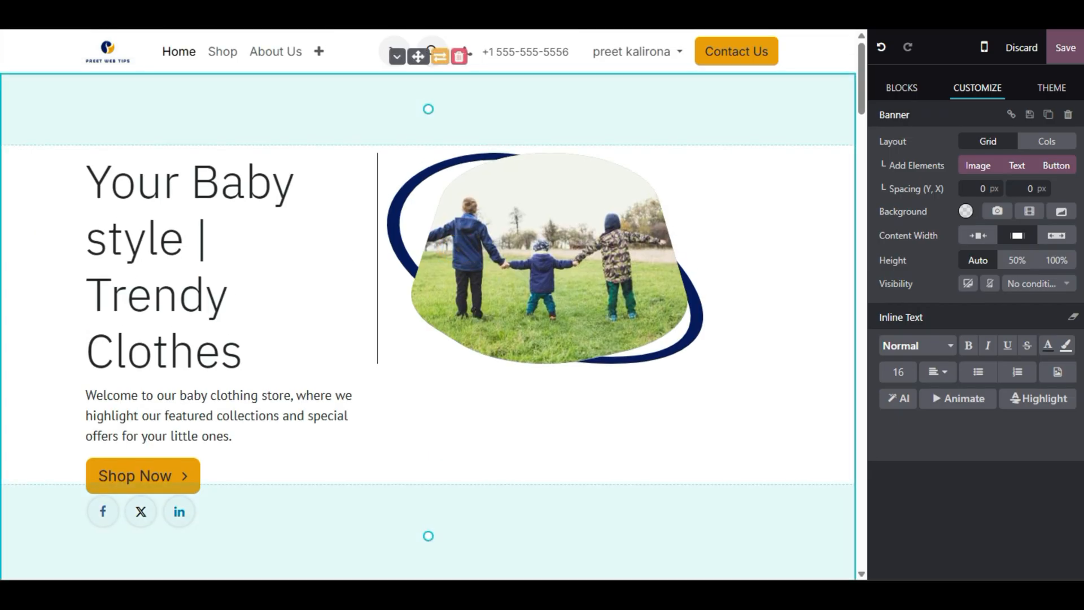
scroll(429, 304, "down", 2)
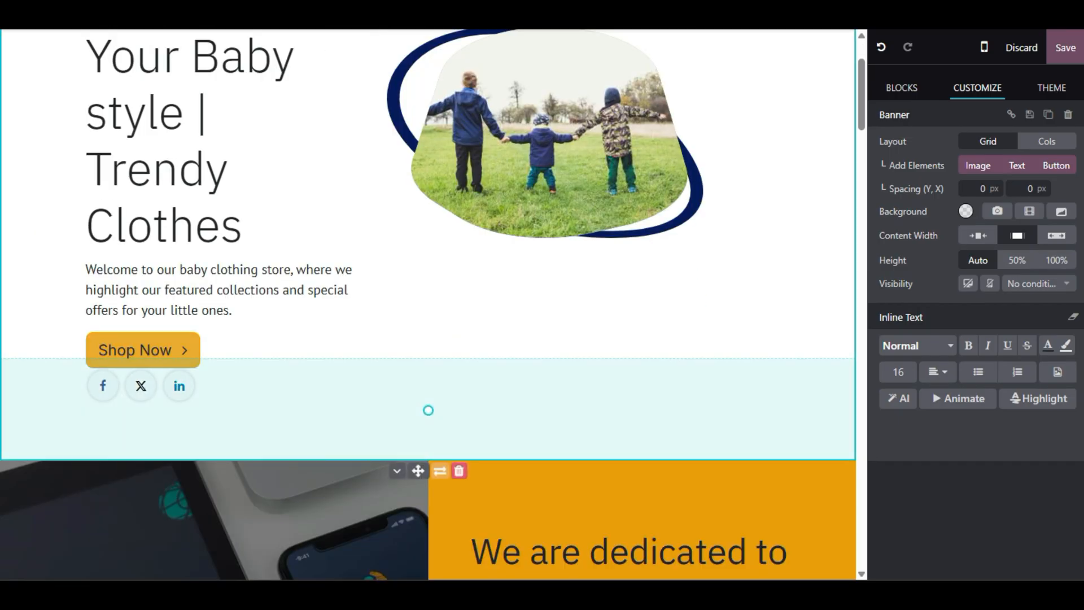
- Relabel the hero's Shop Now button as 'Trending Products'
left_click(146, 350)
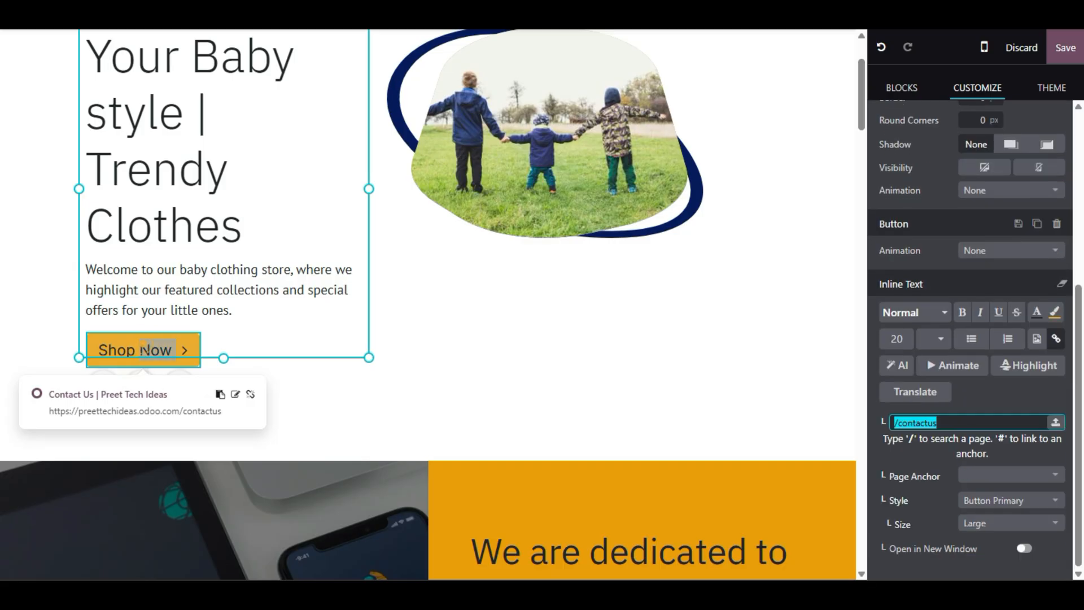
left_click(126, 351)
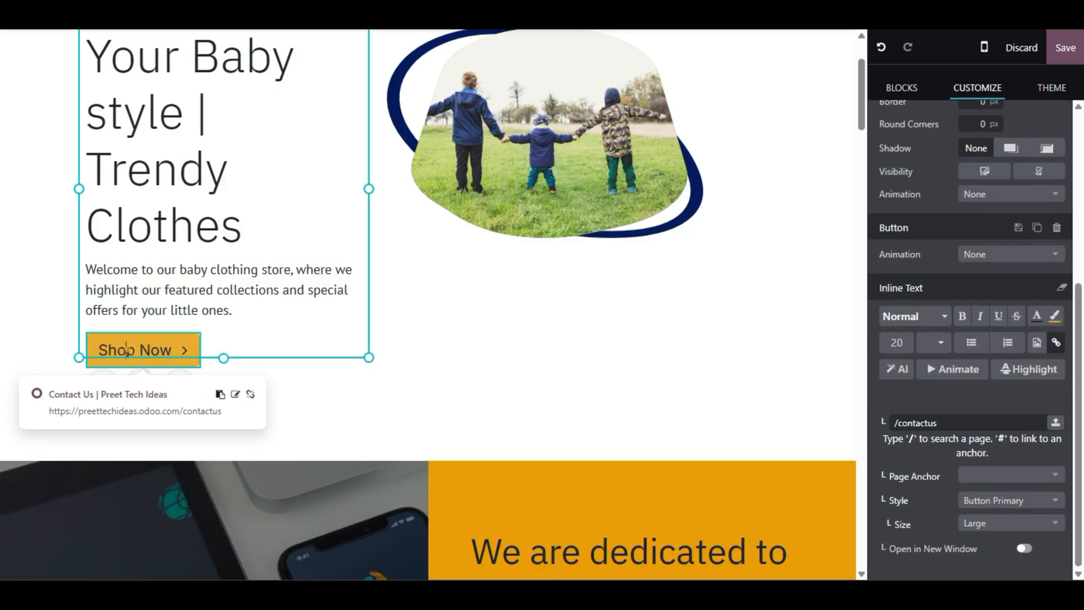
key("BackSpace")
key("BackSpace")
key("BackSpace")
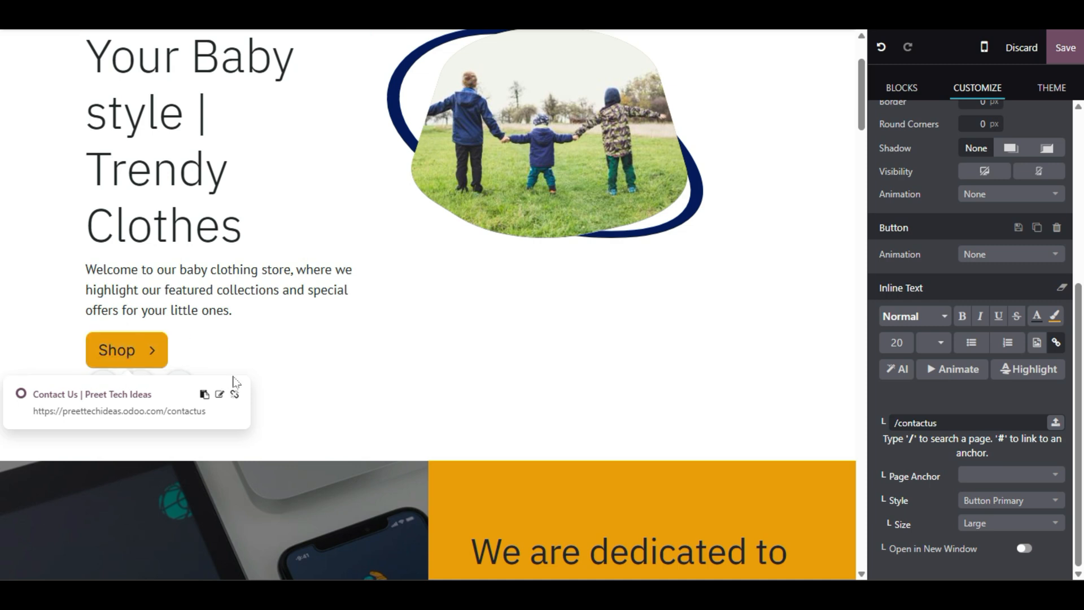
key("BackSpace")
key("BackSpace")
key("BackSpace")
key("BackSpace")
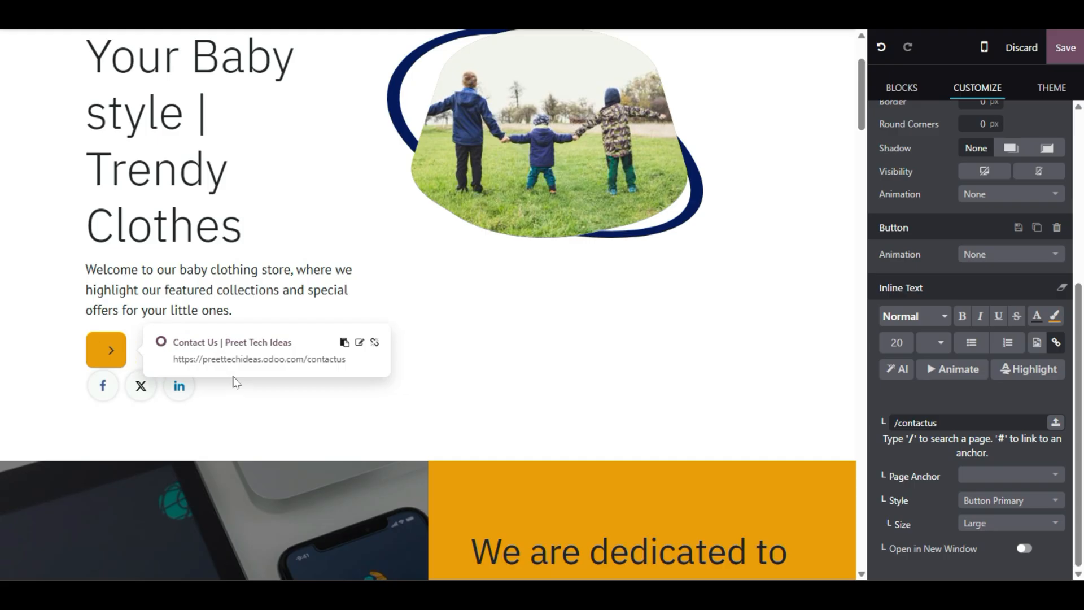
type("C")
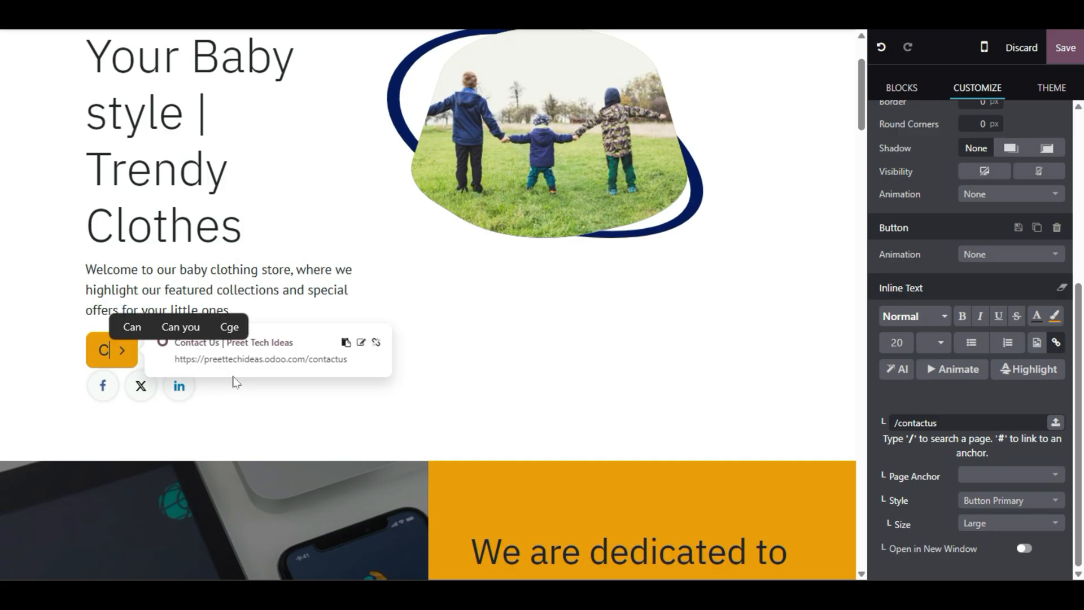
type("ontact")
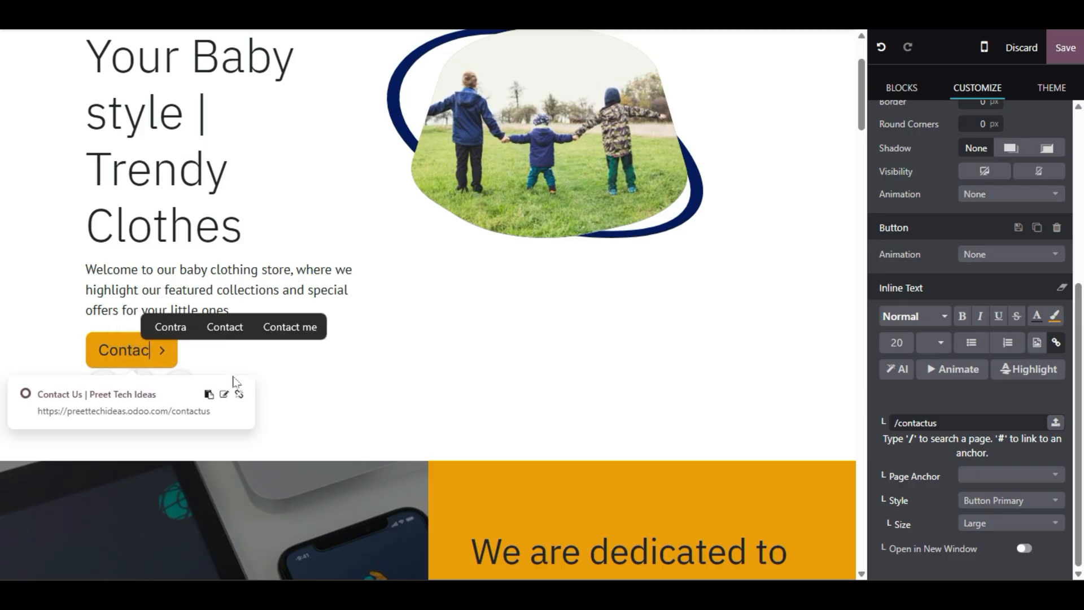
key("BackSpace")
key("BackSpace")
key("BackSpace")
key("BackSpace")
key("BackSpace")
key("BackSpace")
key("BackSpace")
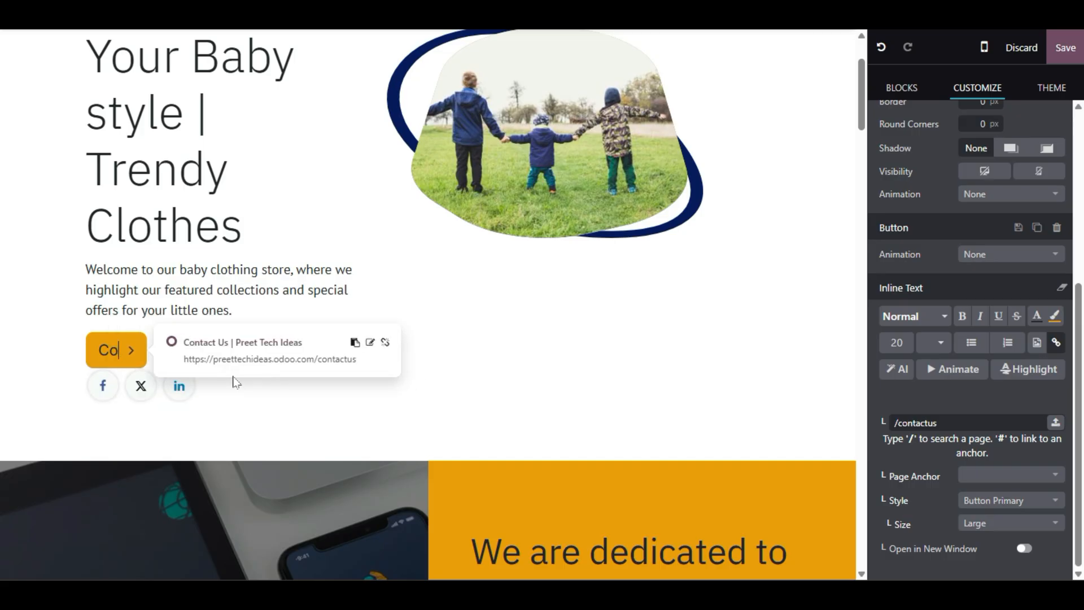
type("Vi")
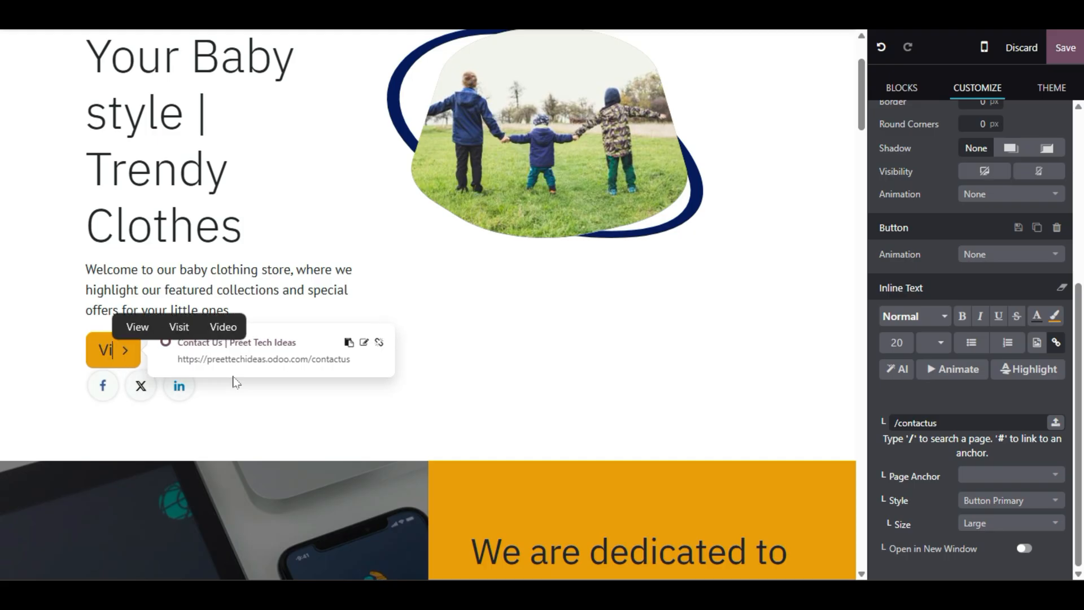
key("BackSpace")
key("BackSpace")
type("Tren")
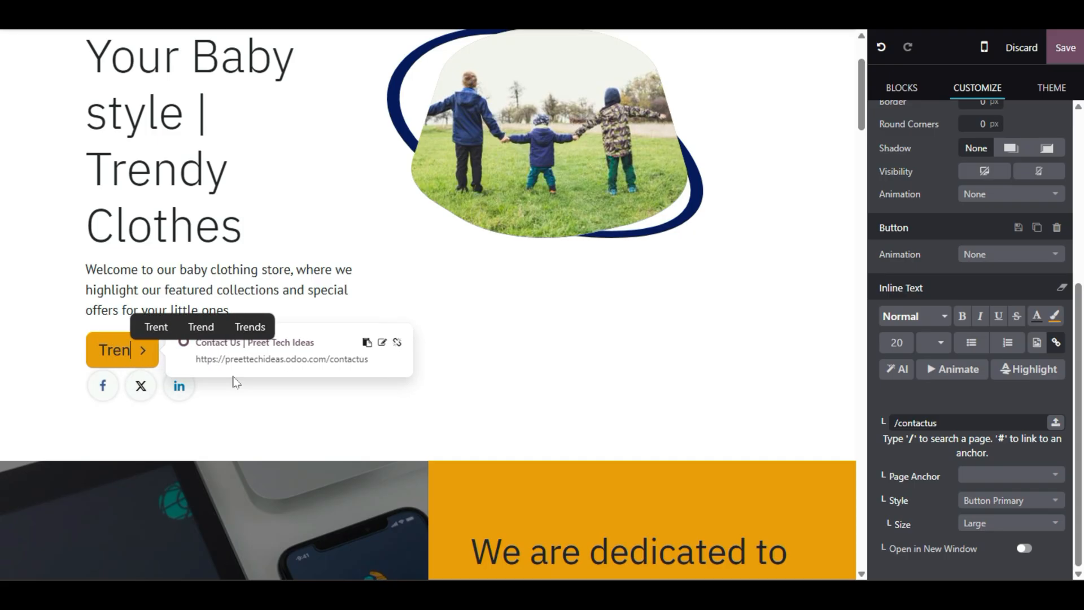
key("BackSpace")
type("ndin")
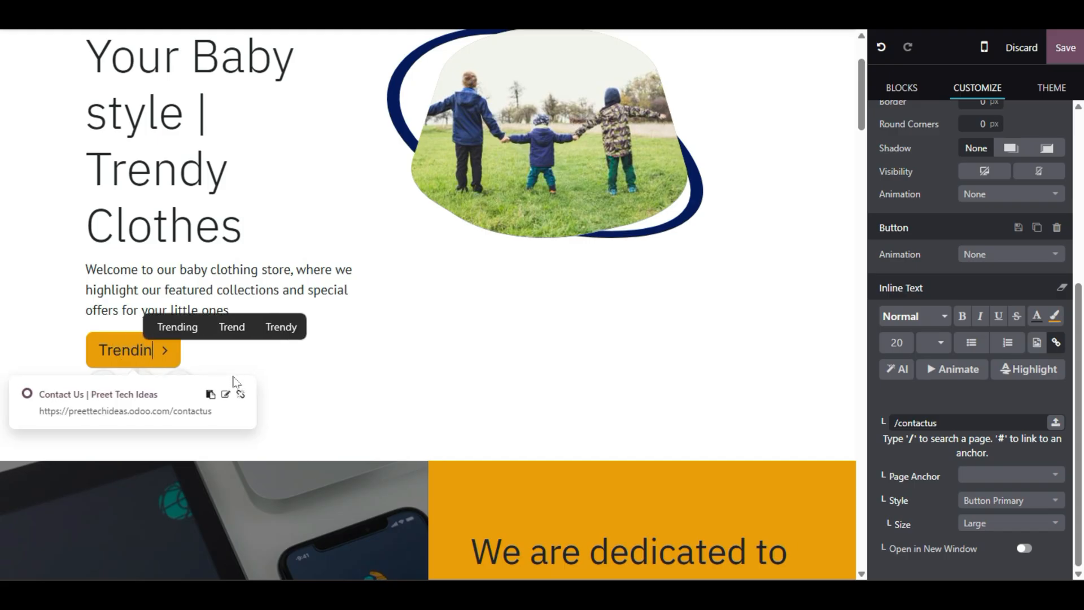
type("g P")
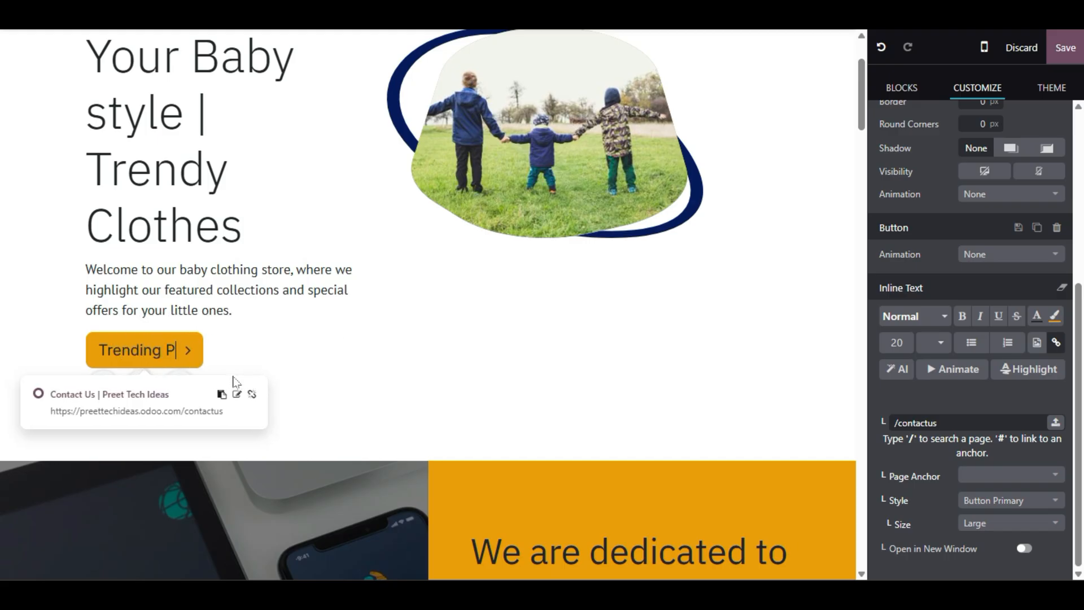
type("roducvts")
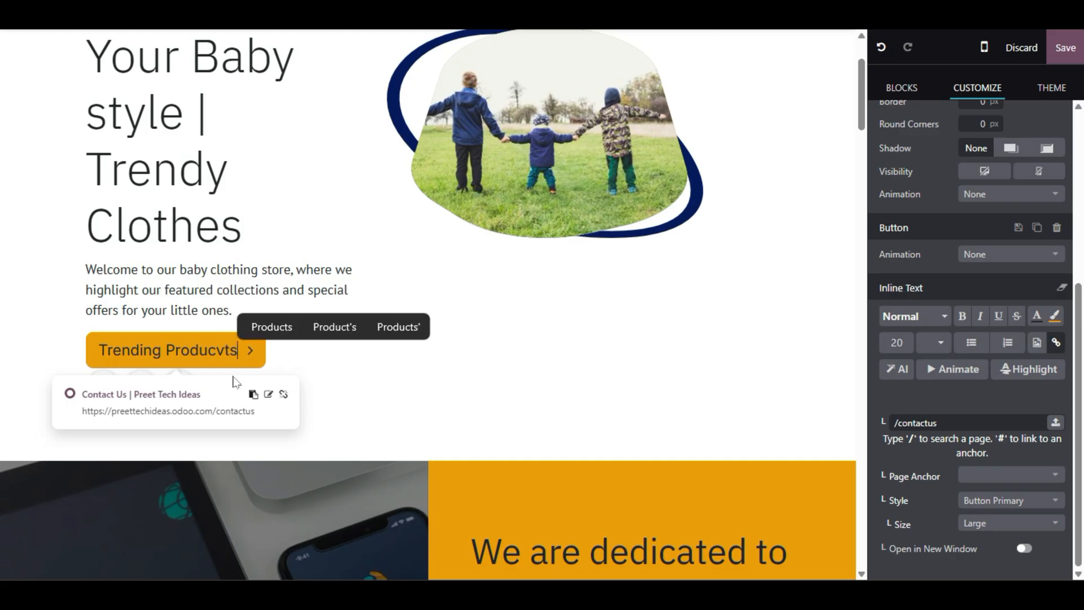
key("BackSpace")
key("BackSpace")
key("BackSpace")
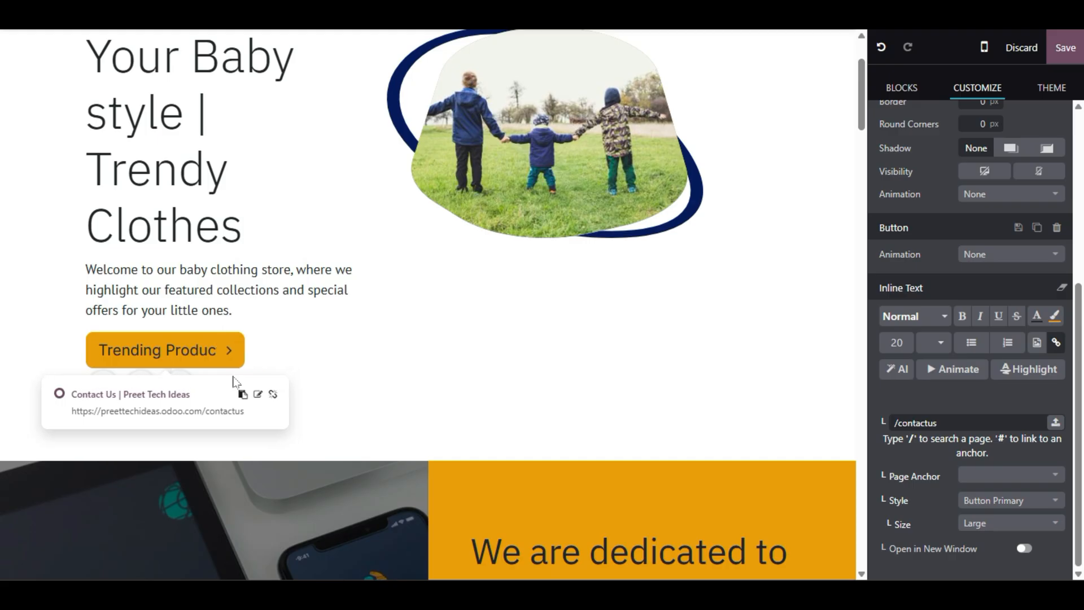
type("tcs")
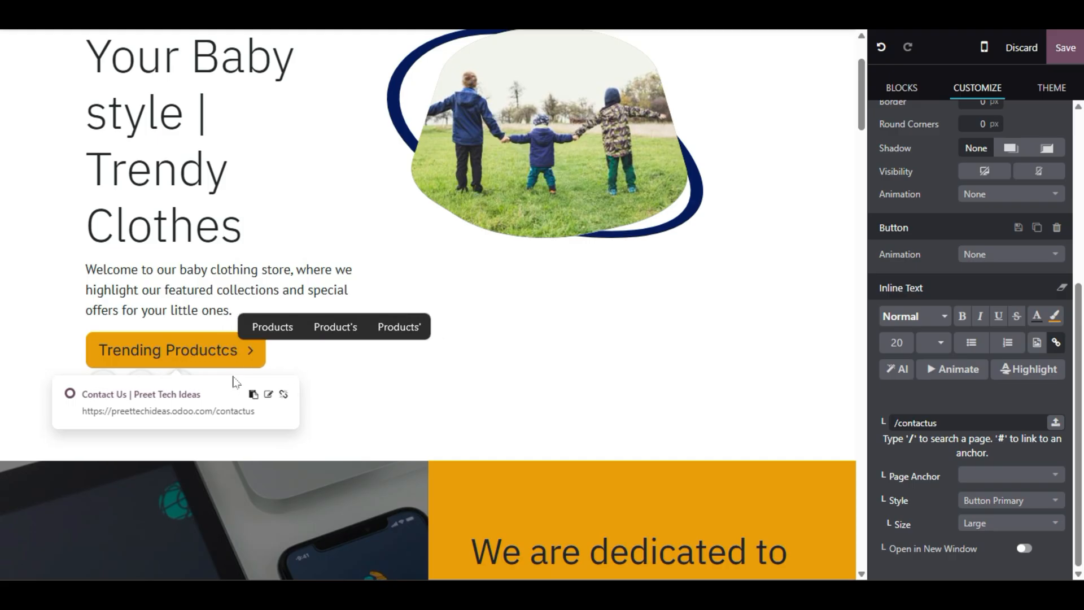
key("BackSpace")
key("BackSpace")
type("s")
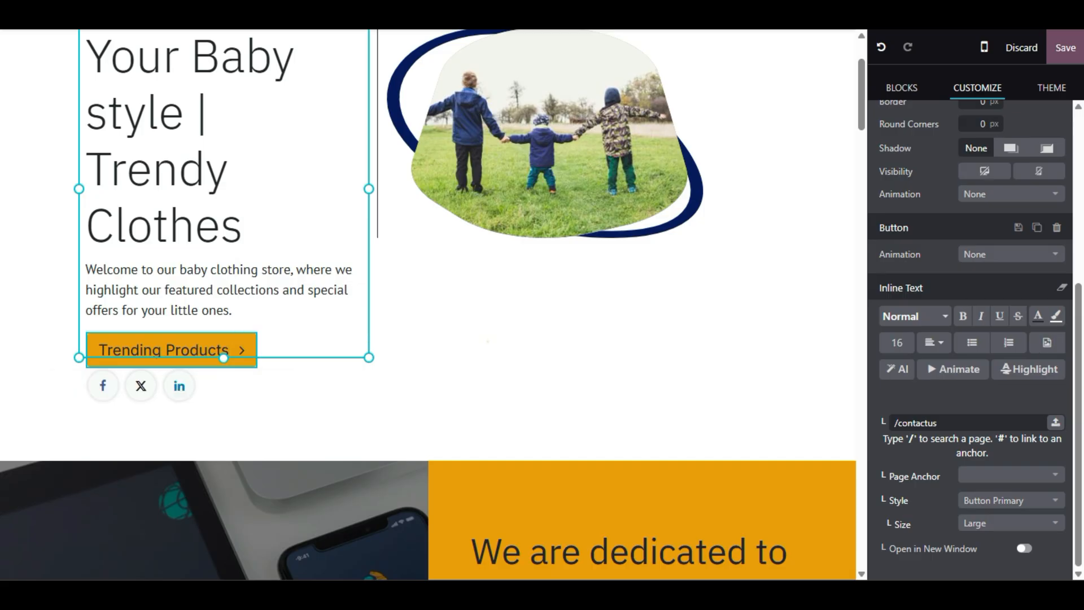
left_click(486, 341)
scroll(847, 105, "up", 2)
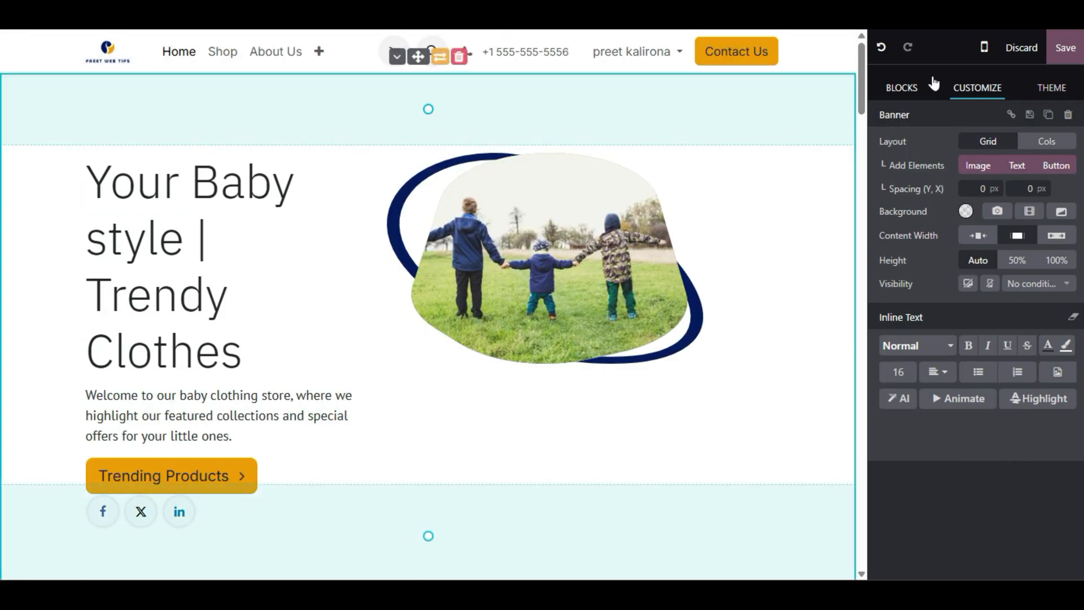
- Save the homepage edits and open Site > Pages to list the website pages
left_click(1066, 48)
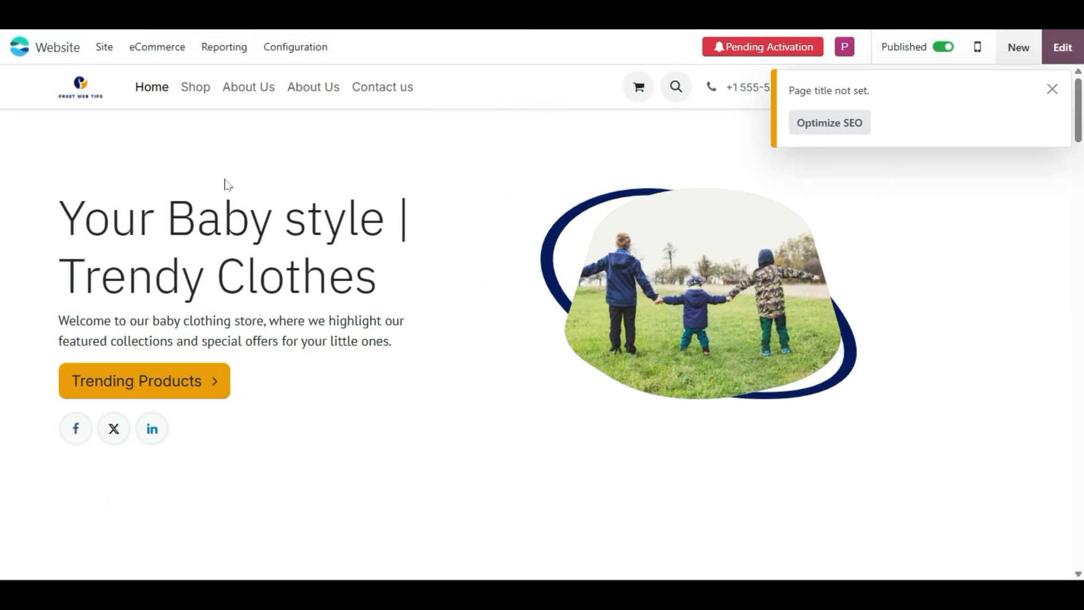
left_click(99, 50)
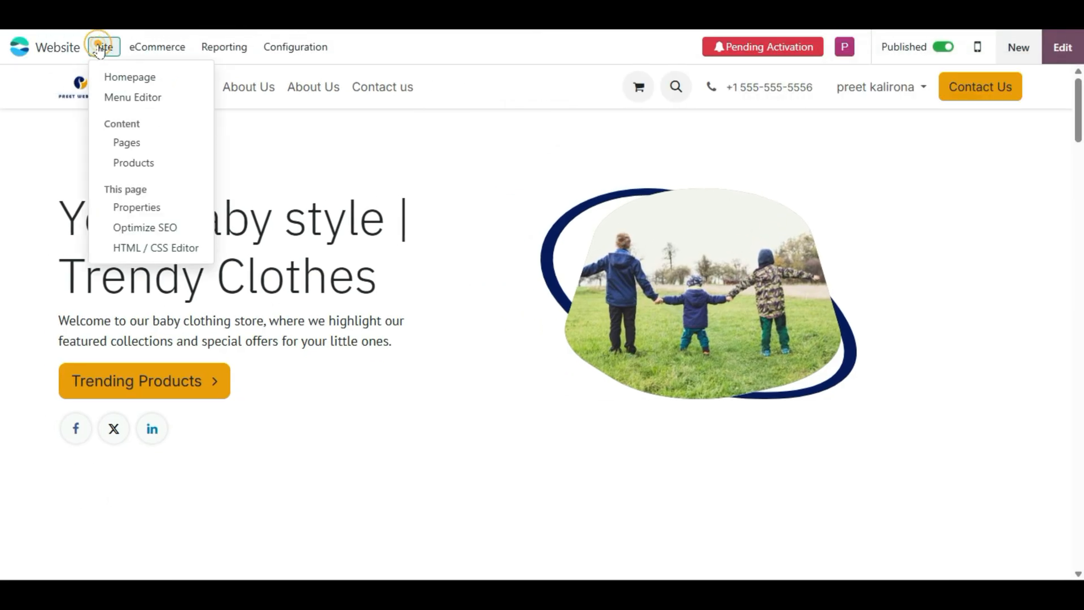
left_click(143, 148)
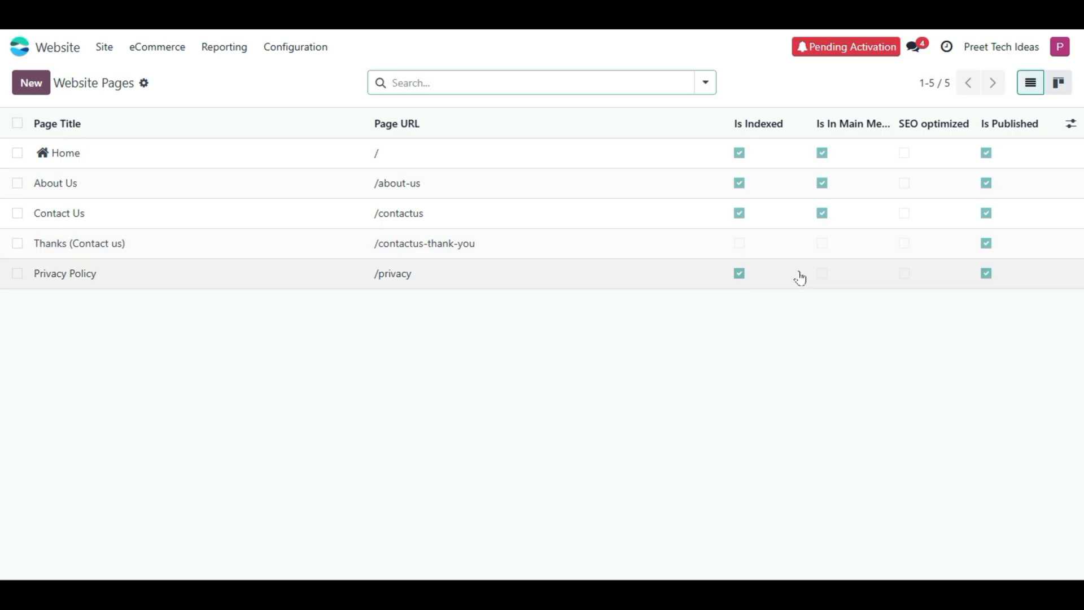
left_click(902, 158)
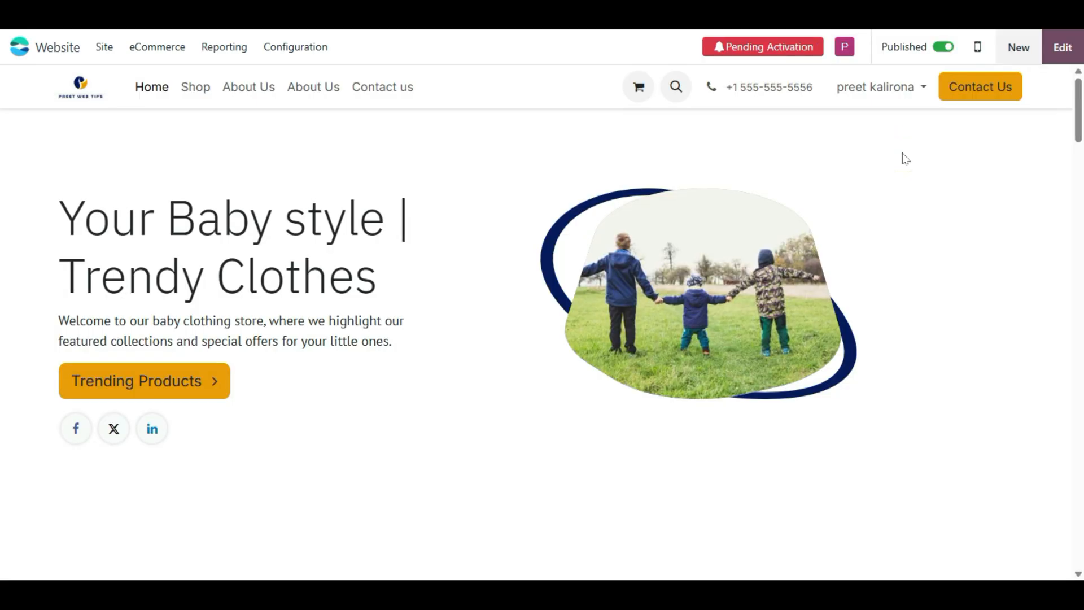
scroll(363, 299, "down", 10)
scroll(363, 299, "up", 10)
left_click(105, 46)
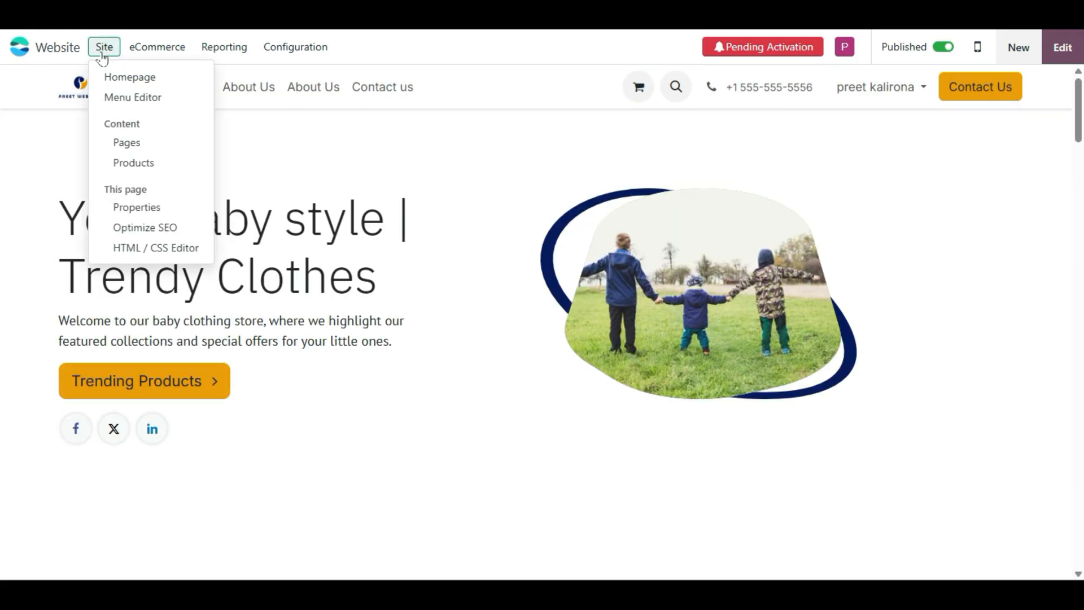
left_click(110, 148)
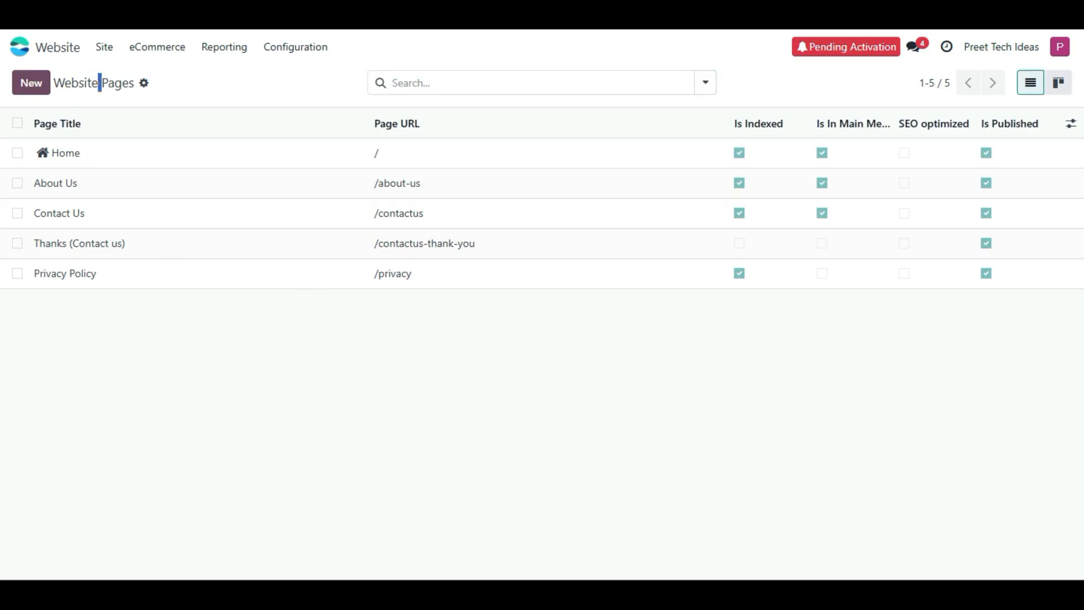
triple_click(99, 83)
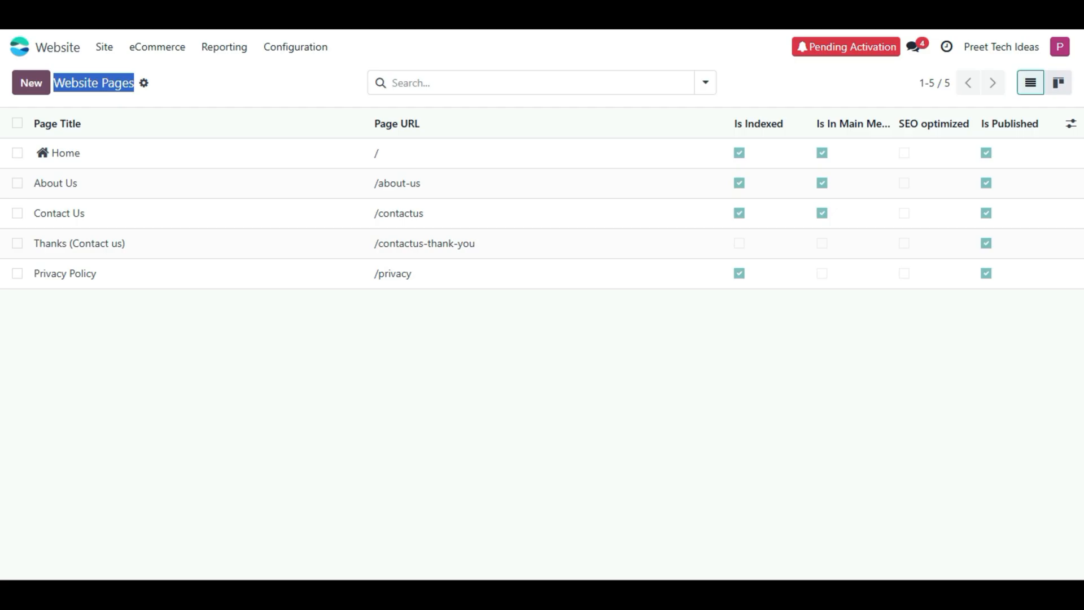
left_click(102, 85)
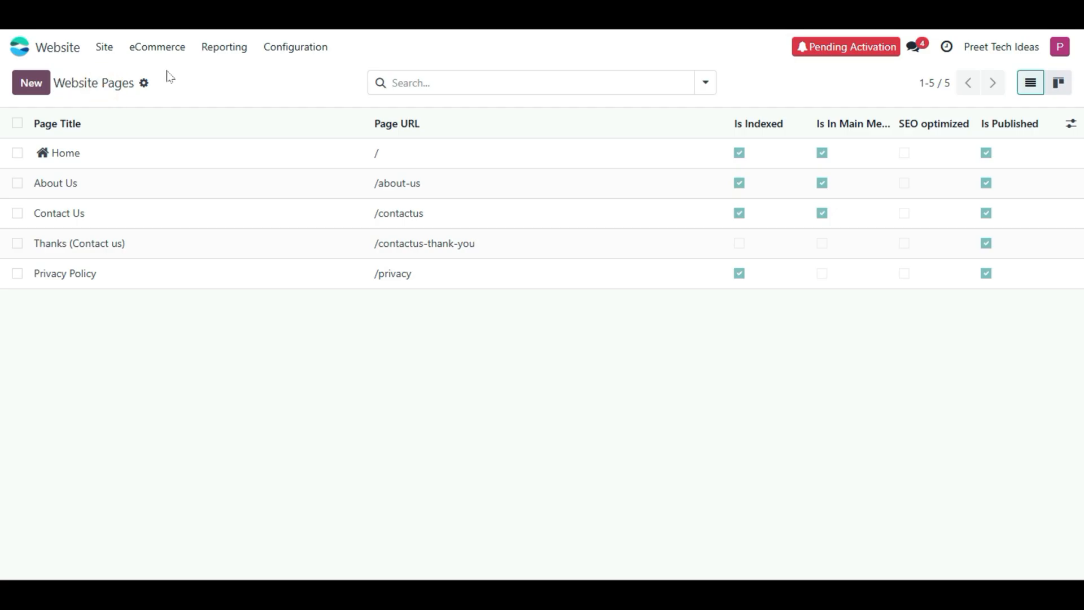
left_click(101, 50)
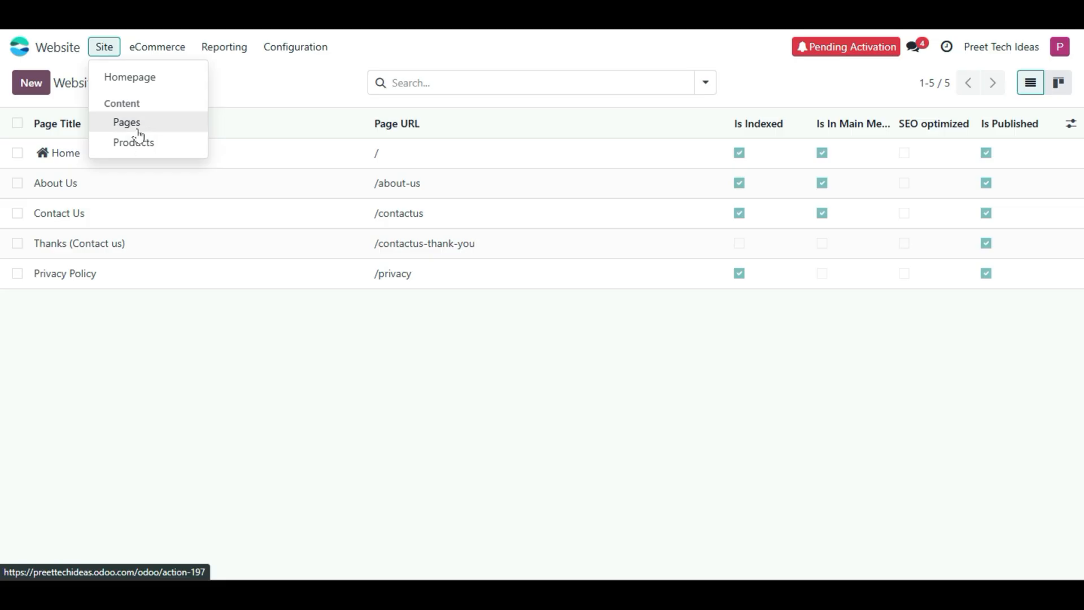
left_click(272, 81)
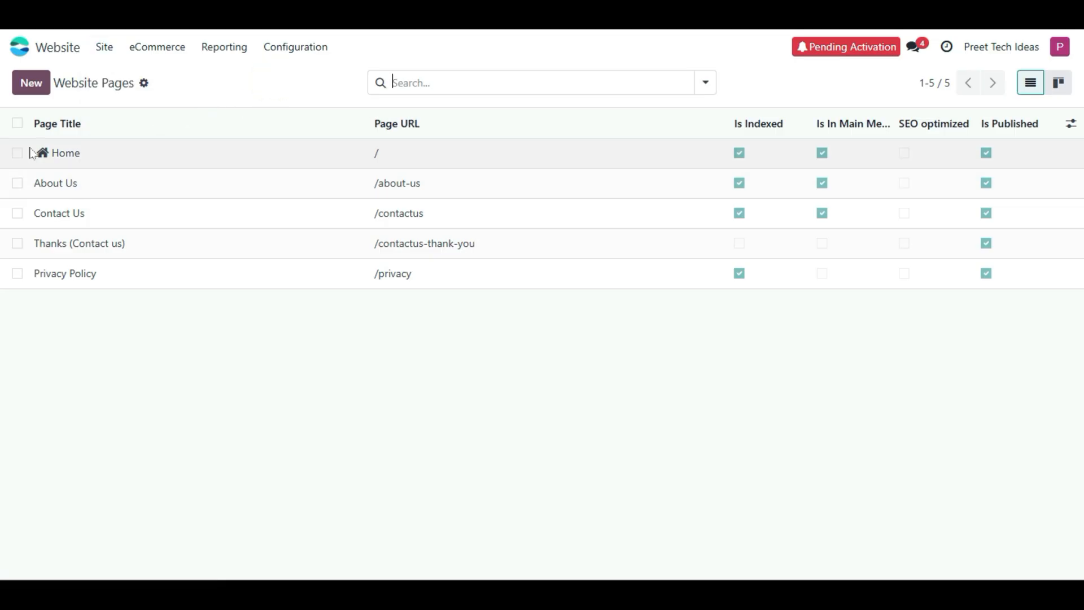
- Start a new page and scroll through the About page templates
left_click(31, 85)
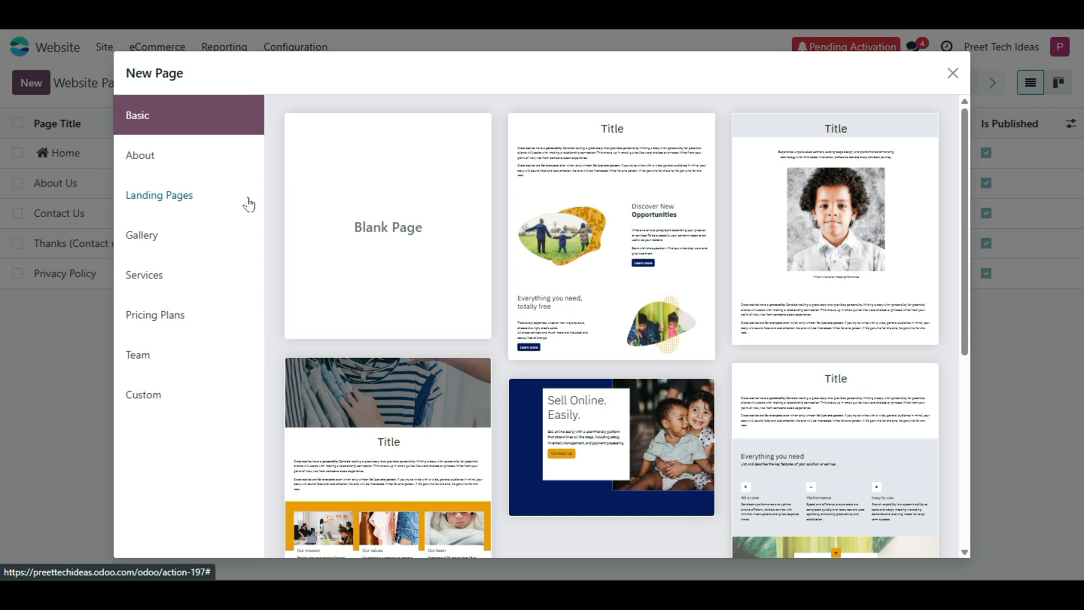
left_click(180, 164)
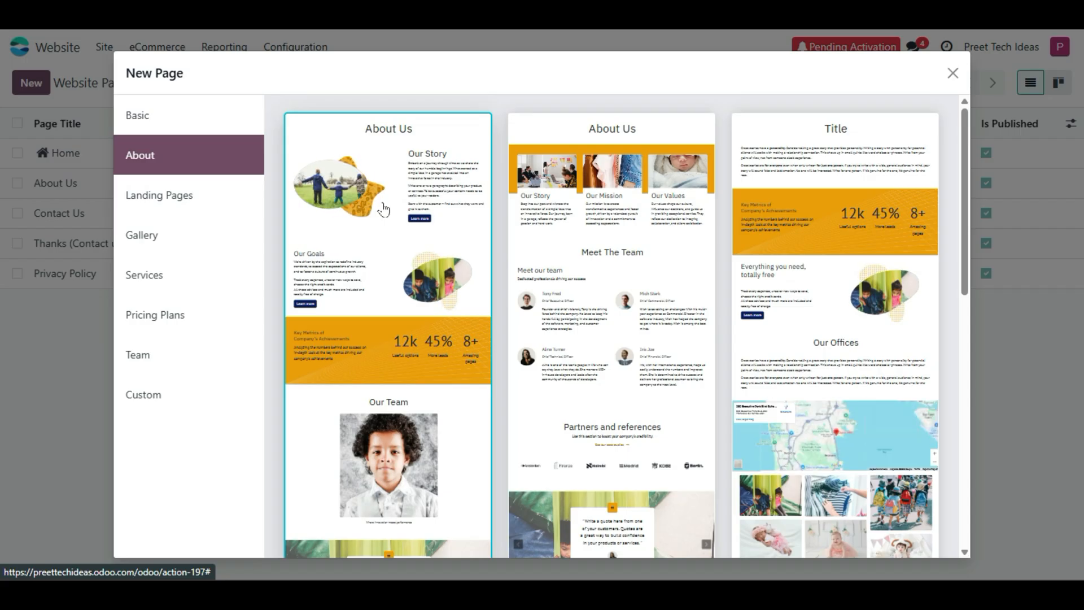
scroll(477, 446, "down", 5)
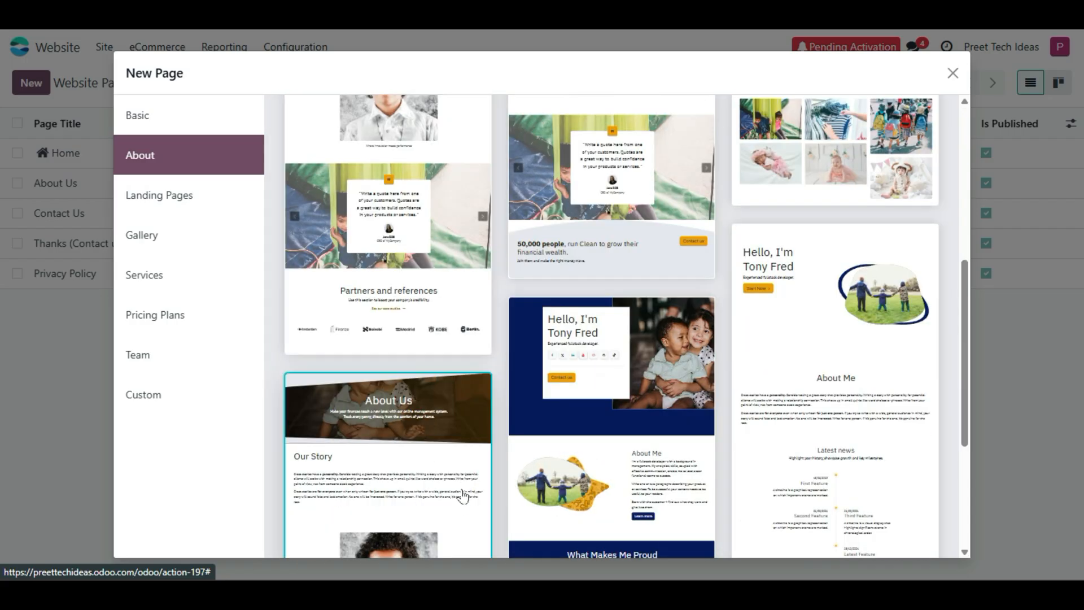
scroll(489, 530, "up", 5)
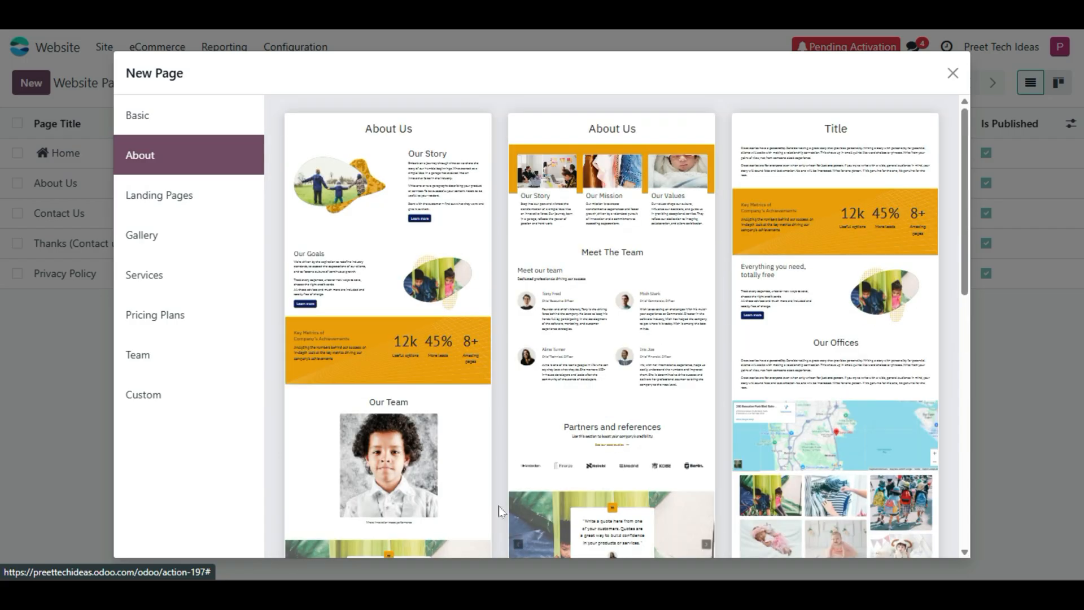
scroll(740, 291, "down", 10)
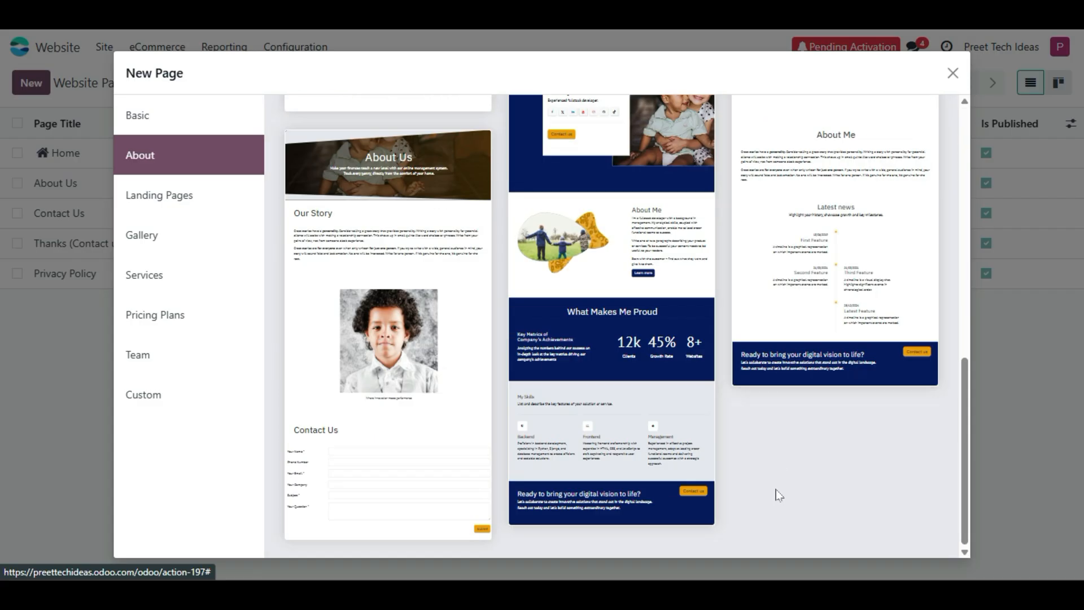
scroll(773, 497, "up", 5)
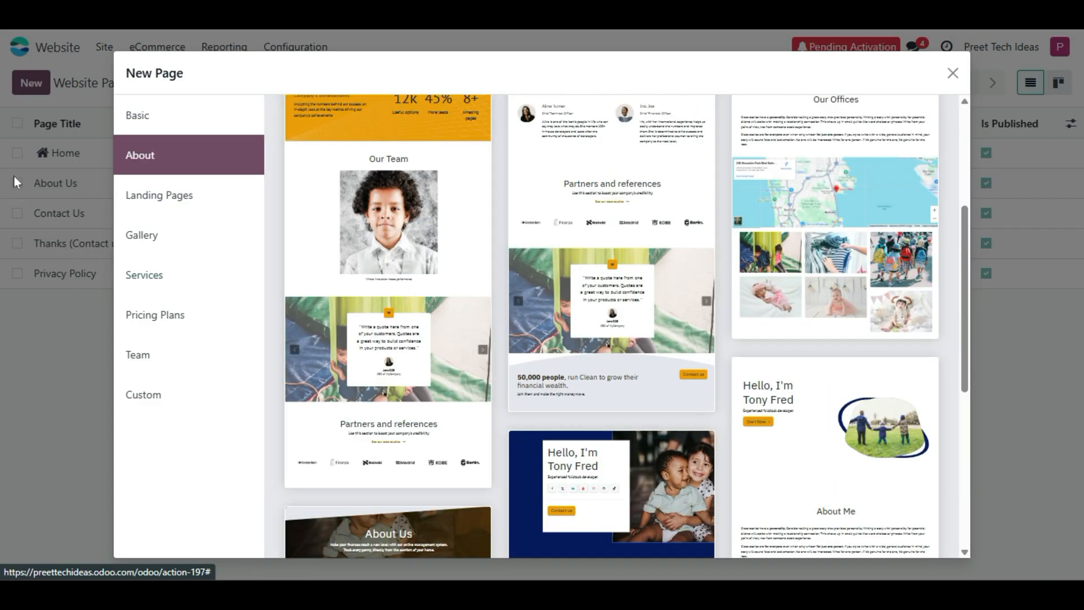
scroll(383, 215, "up", 3)
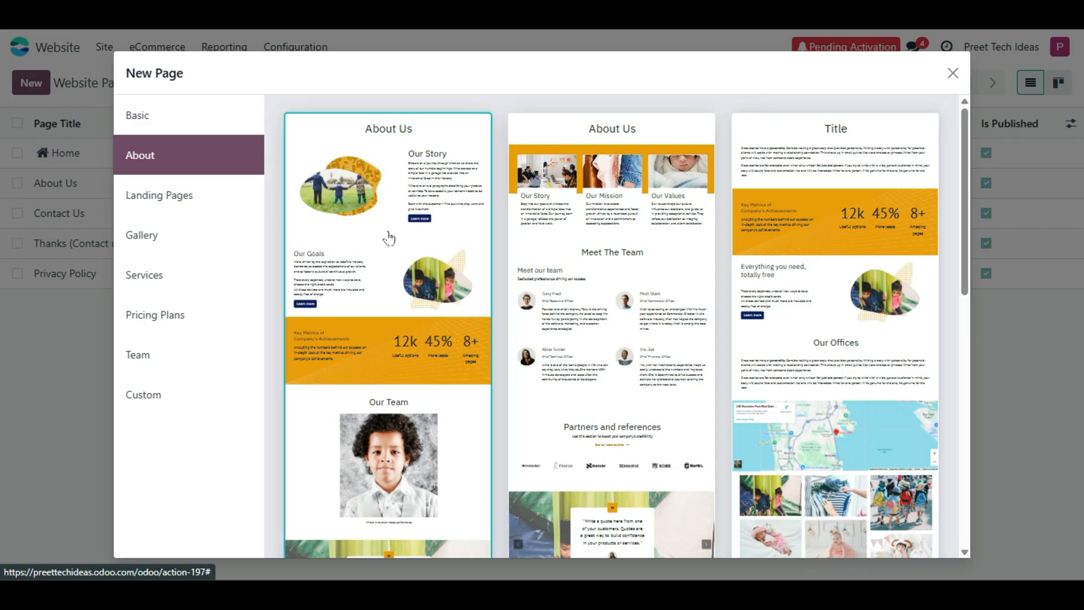
scroll(826, 244, "down", 5)
scroll(826, 243, "down", 3)
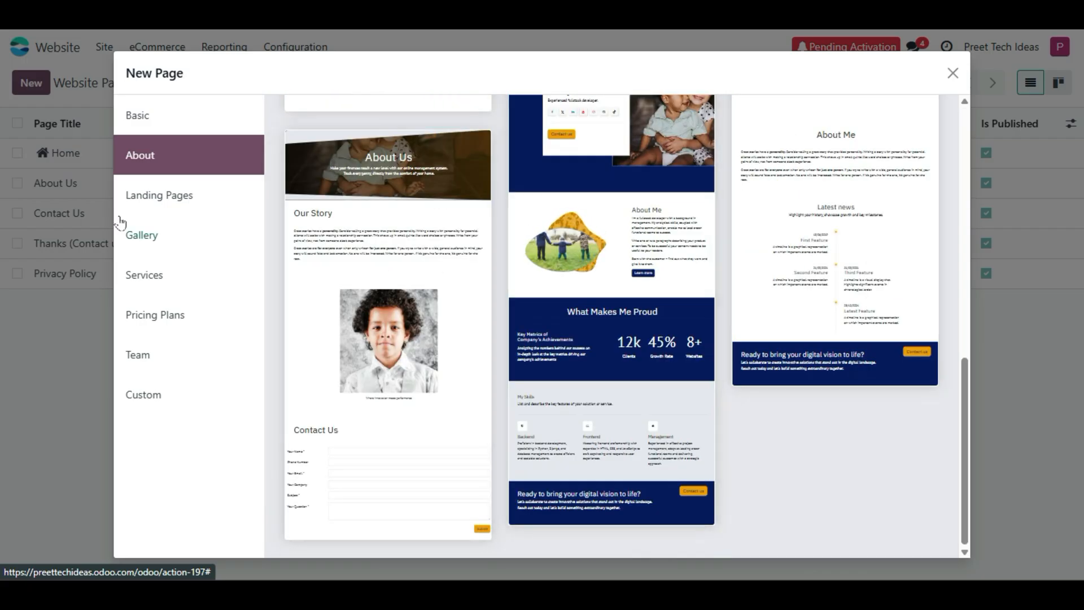
- Check the Landing Pages, Team and empty Custom template categories, then close the dialog
left_click(153, 198)
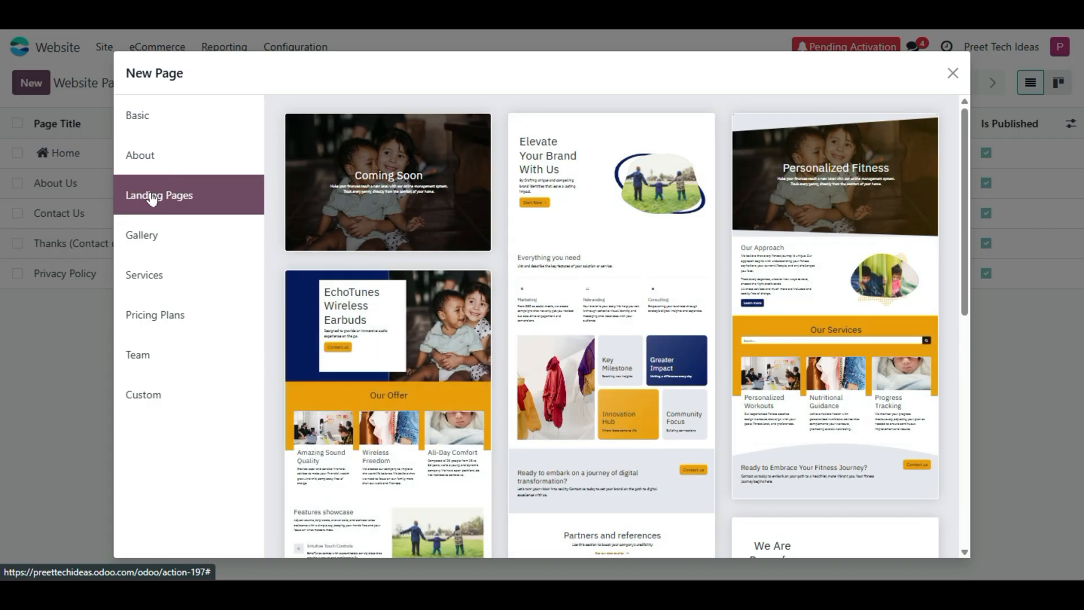
scroll(669, 283, "down", 7)
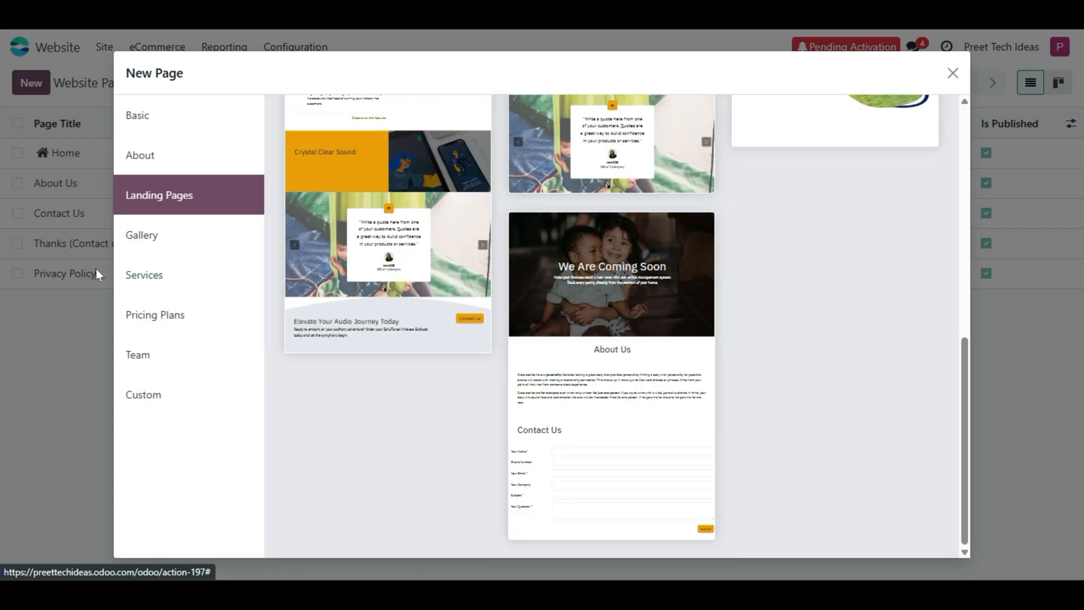
left_click(161, 363)
left_click(150, 405)
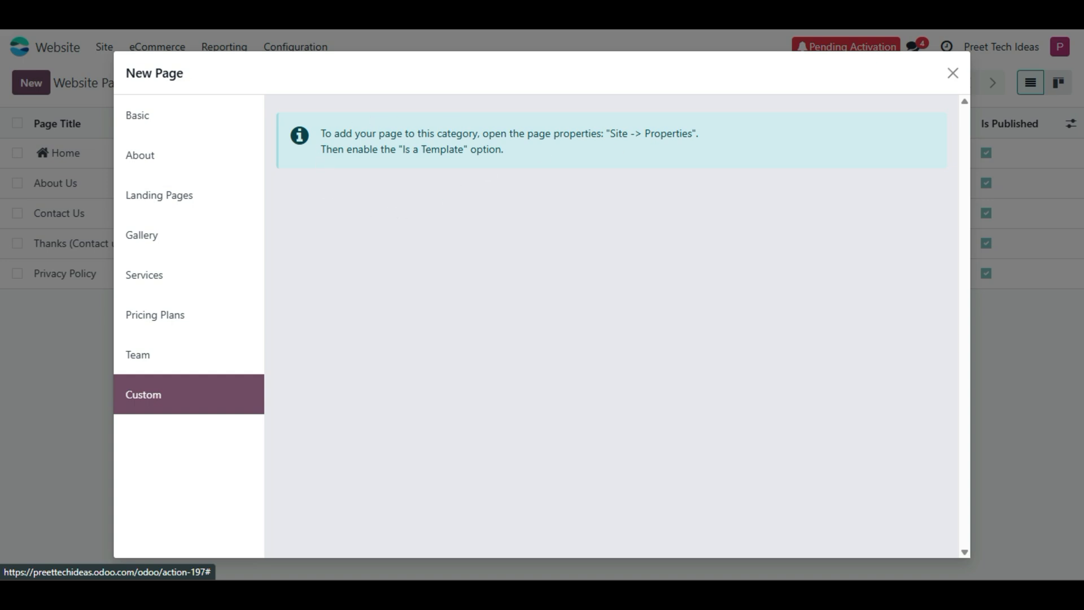
left_click(953, 72)
left_click(104, 46)
- Go to the homepage, view its page properties without changes, then open About Us
left_click(108, 77)
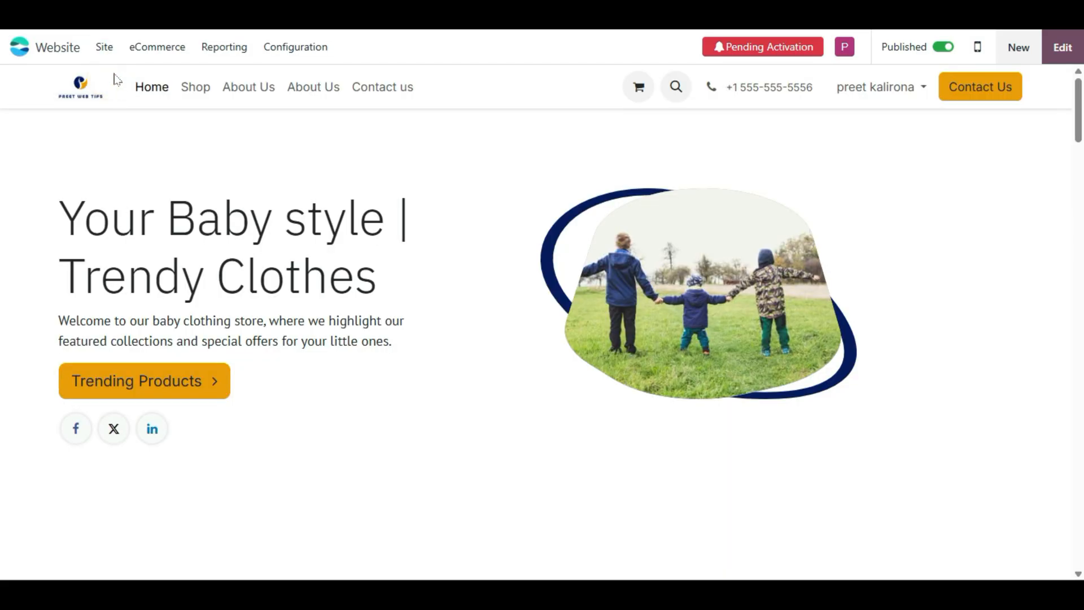
left_click(104, 48)
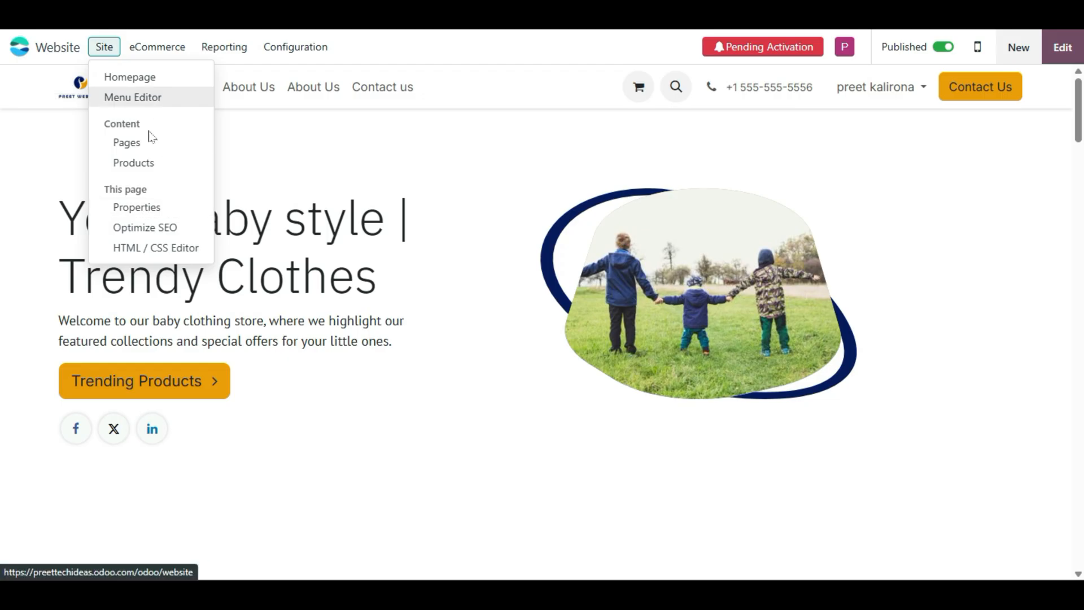
left_click(151, 207)
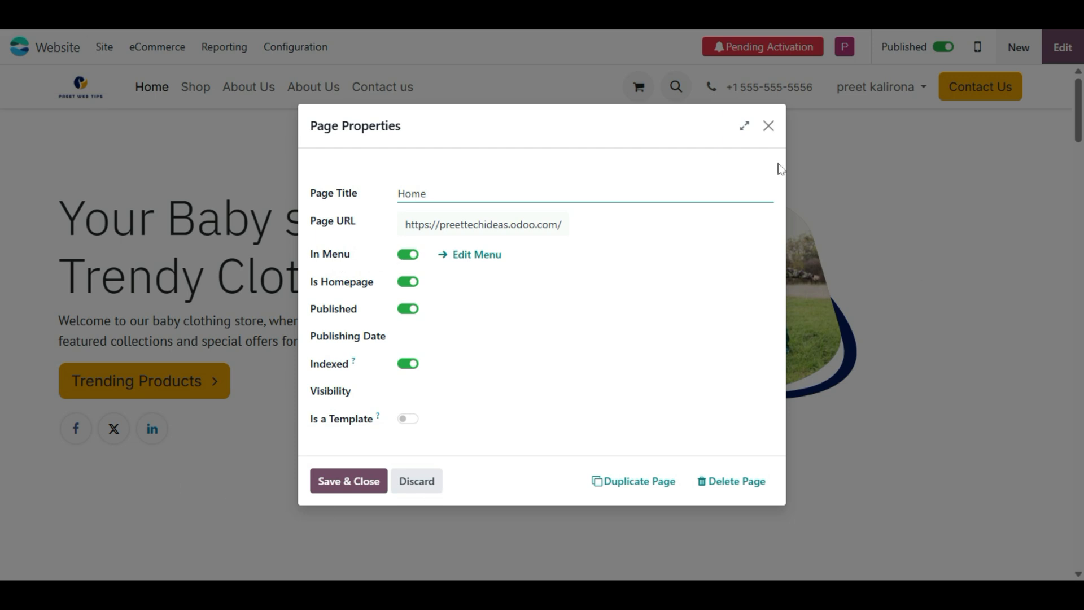
left_click(768, 125)
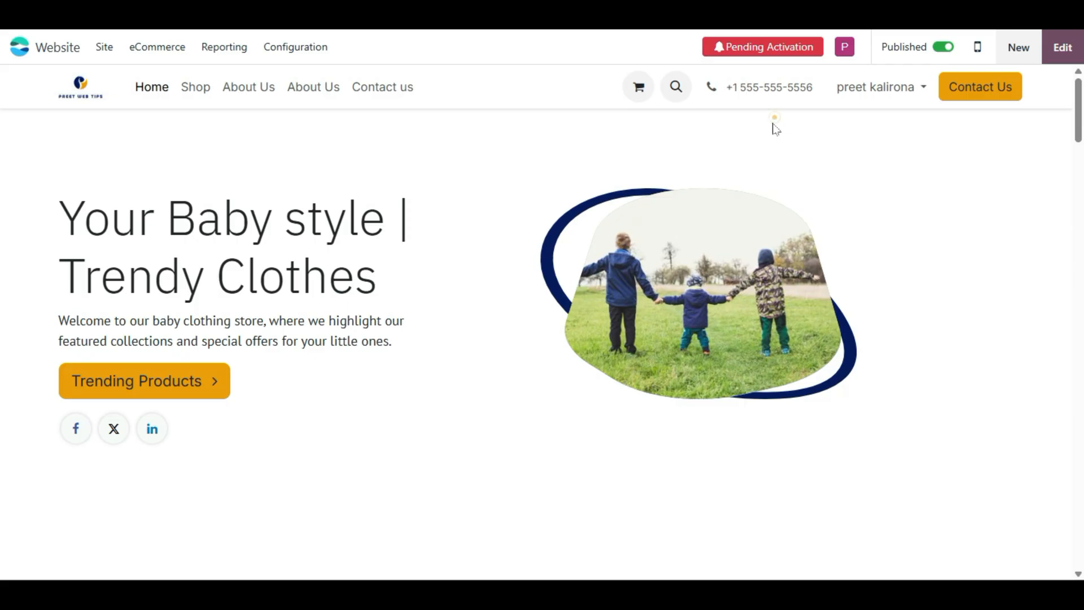
left_click(260, 90)
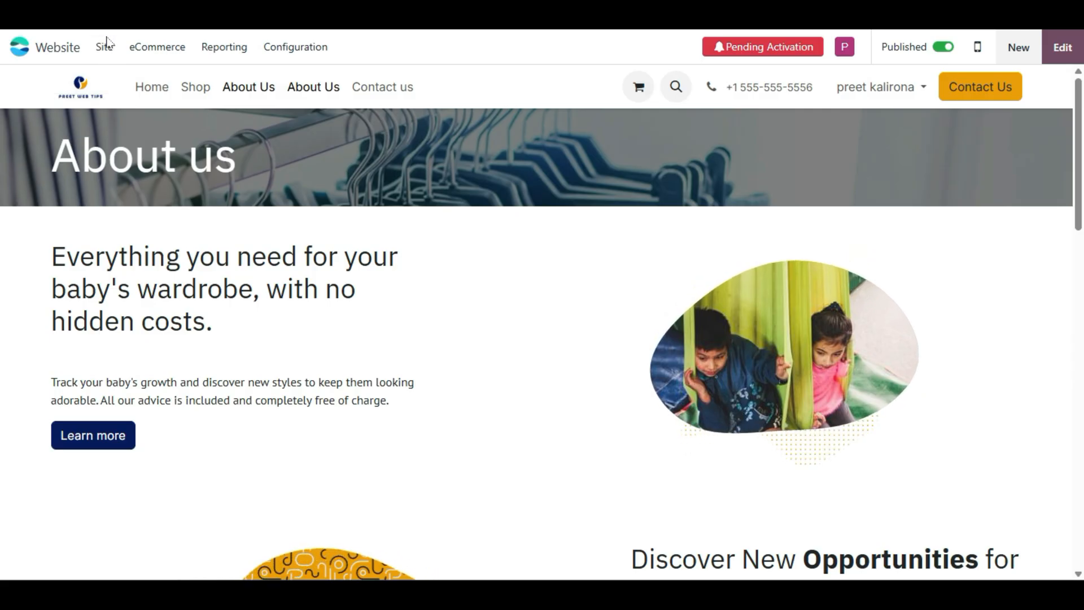
- Check the About Us page's Is a Template property, leaving it unset, then return Home
left_click(105, 47)
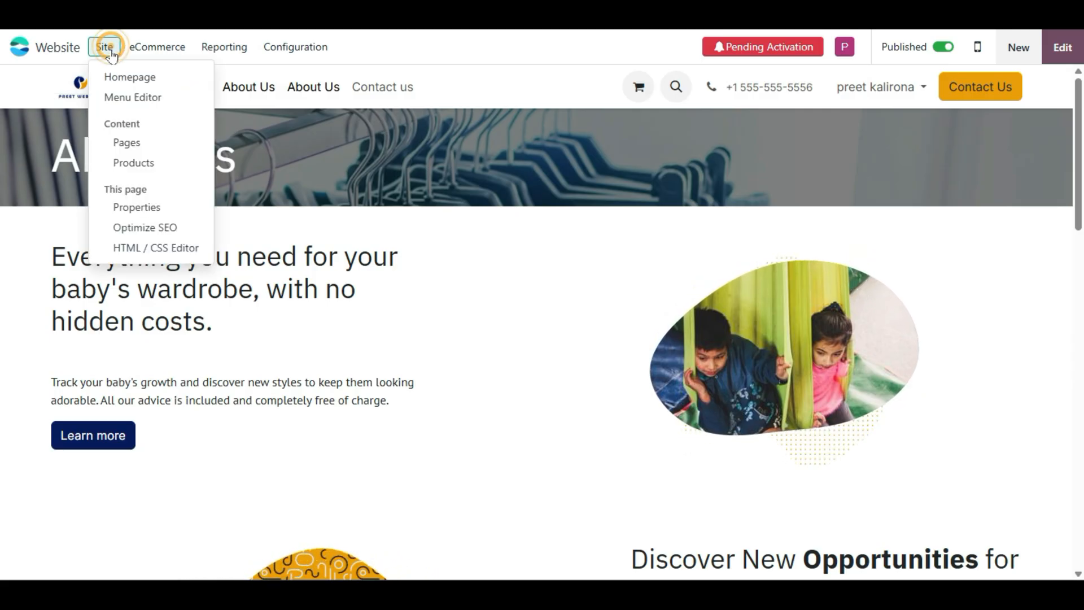
left_click(137, 208)
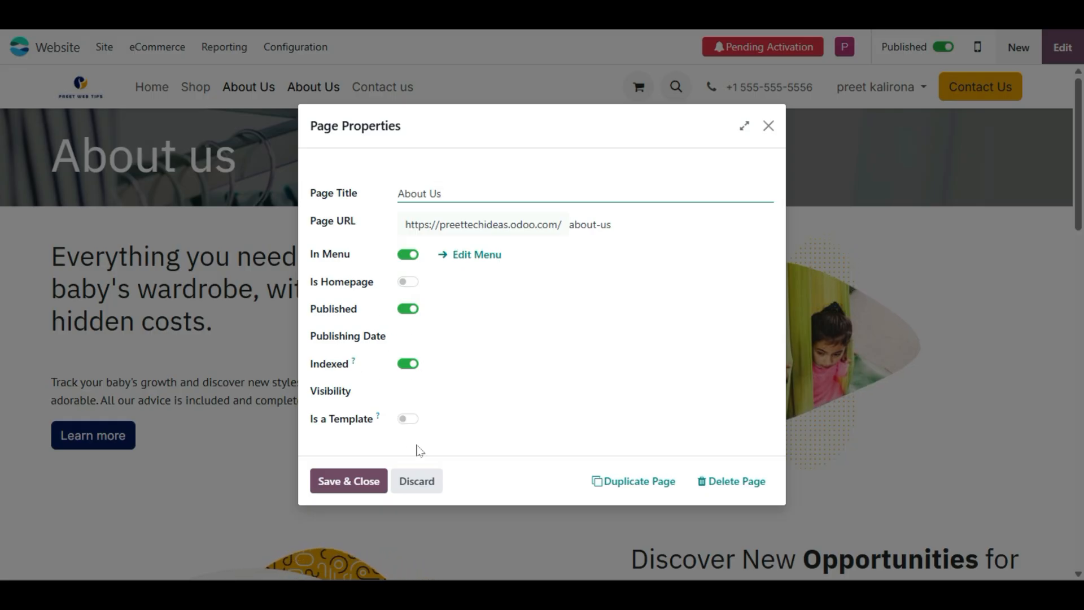
left_click(407, 418)
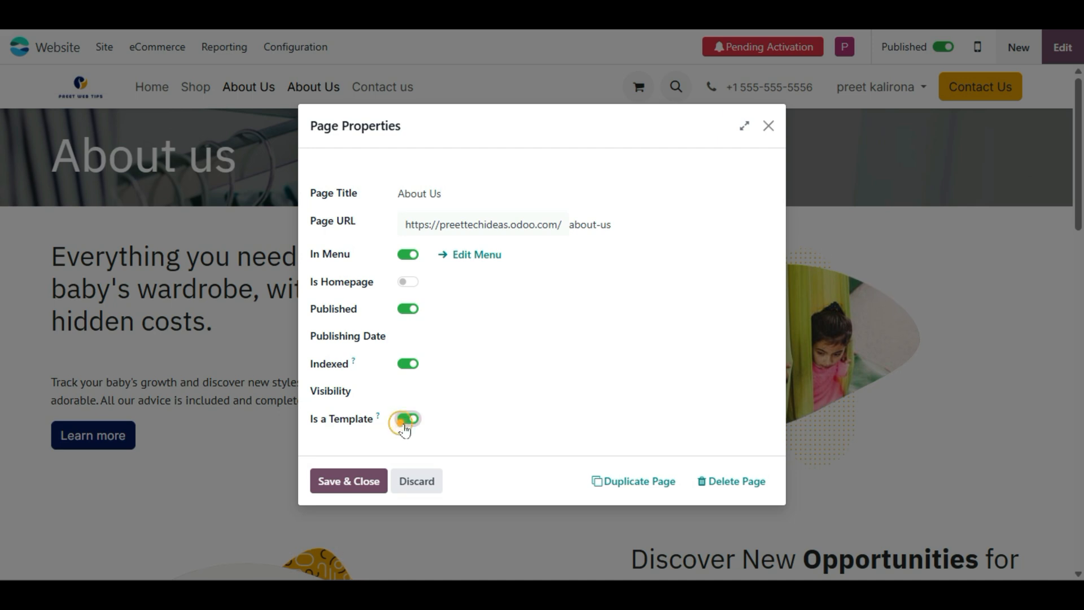
mouse_move(377, 416)
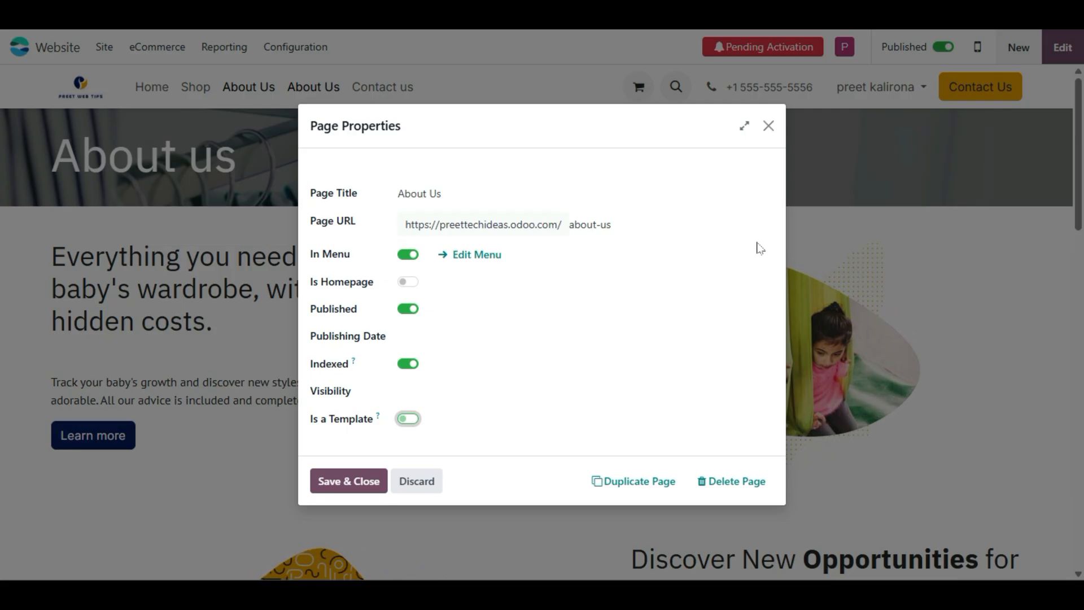
left_click(768, 126)
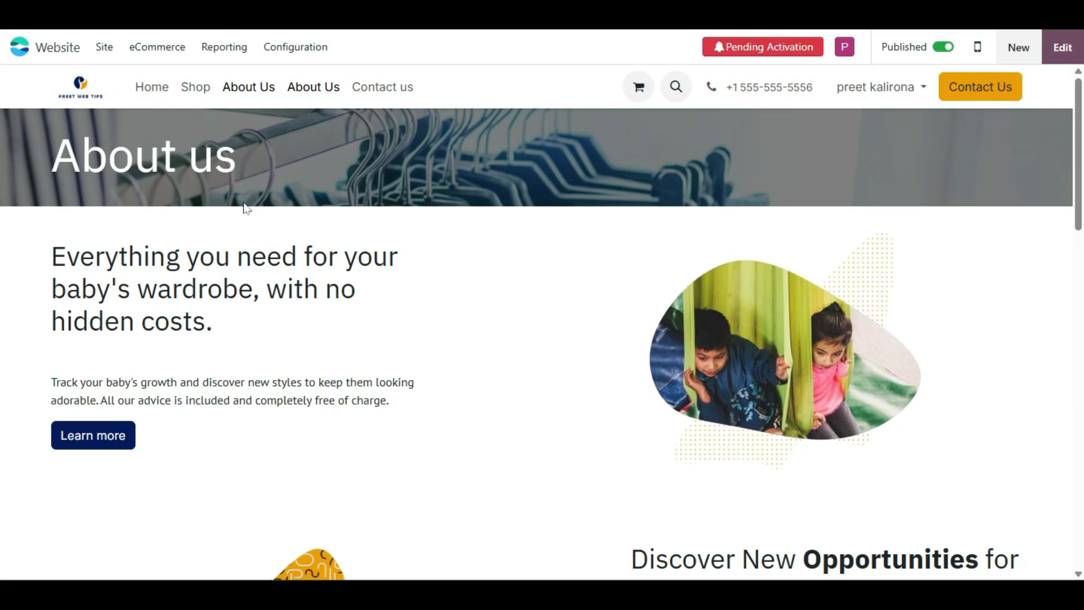
left_click(105, 48)
left_click(145, 207)
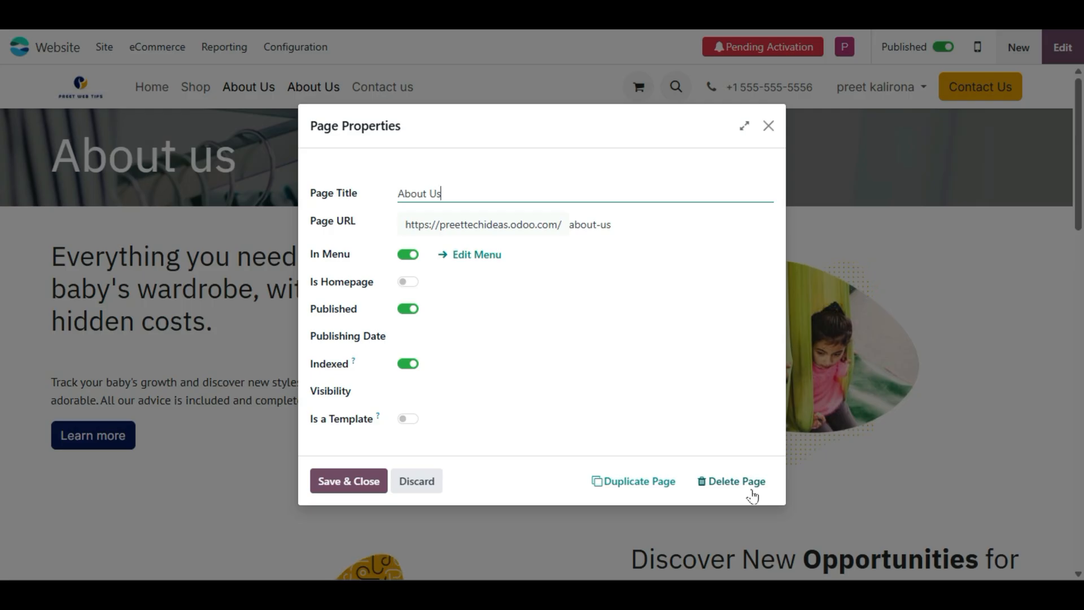
left_click(769, 125)
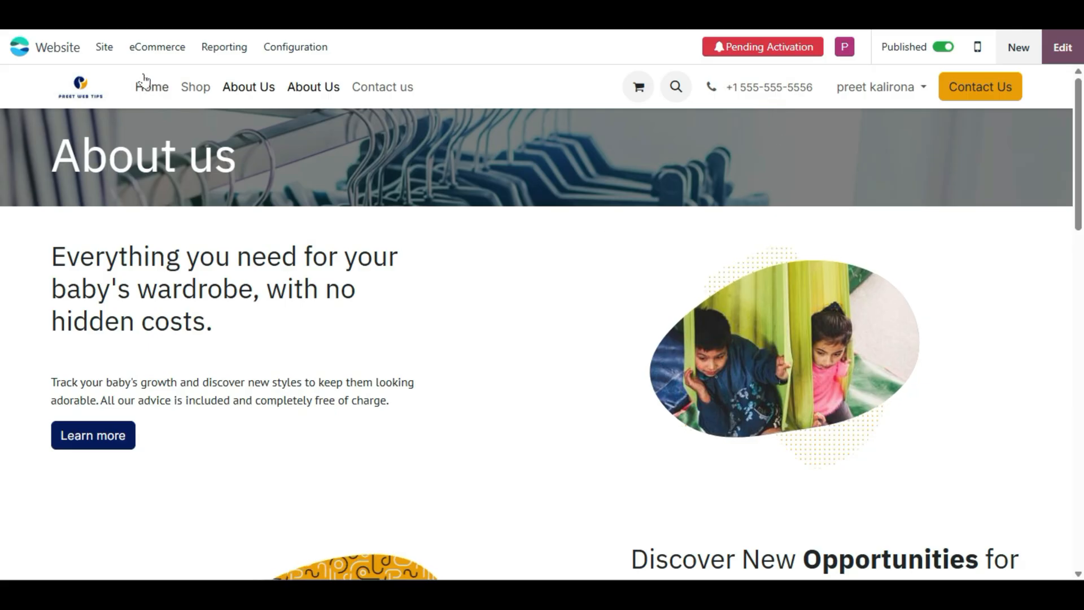
left_click(144, 88)
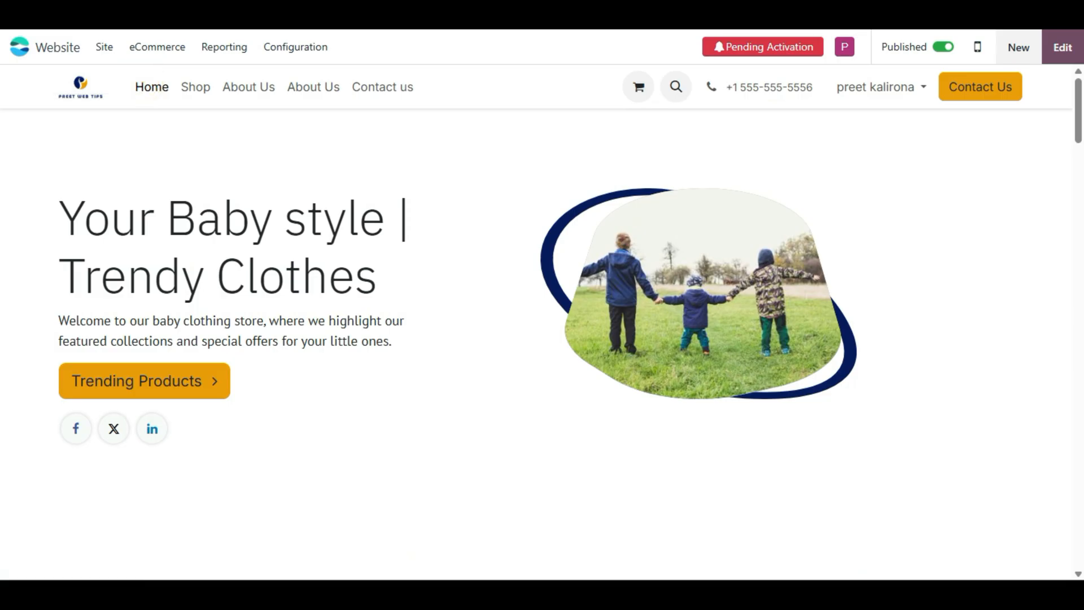
left_click(104, 47)
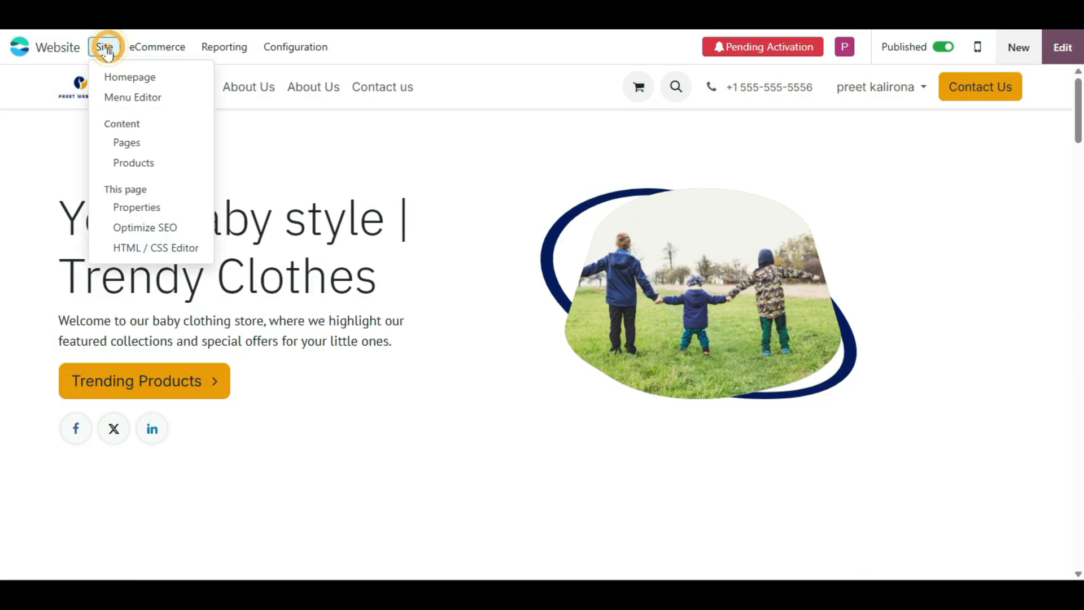
left_click(144, 164)
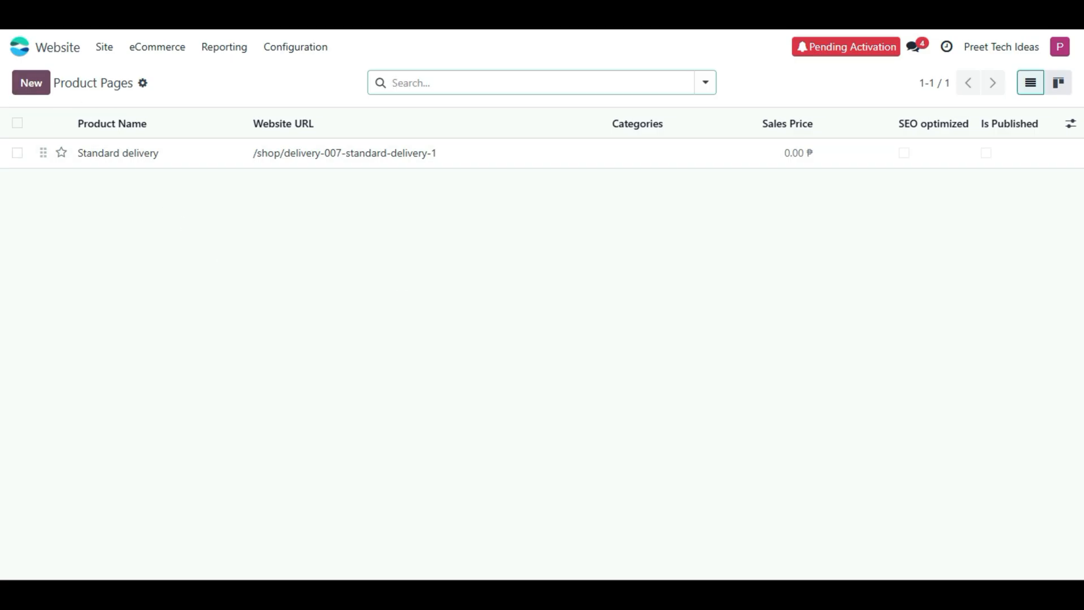
left_click(165, 164)
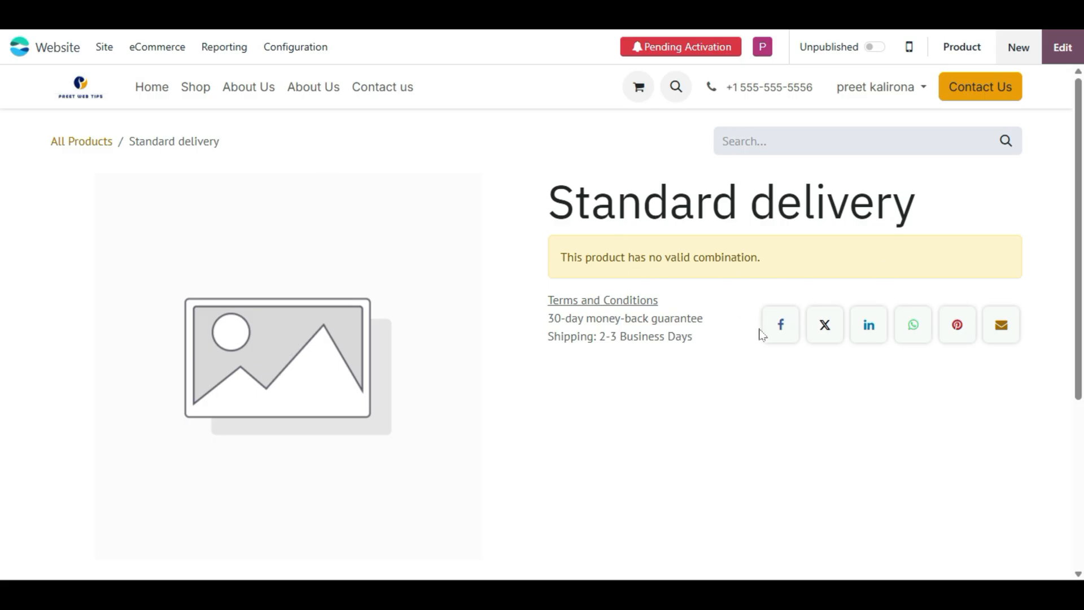
scroll(739, 335, "down", 5)
scroll(725, 339, "up", 5)
left_click(146, 91)
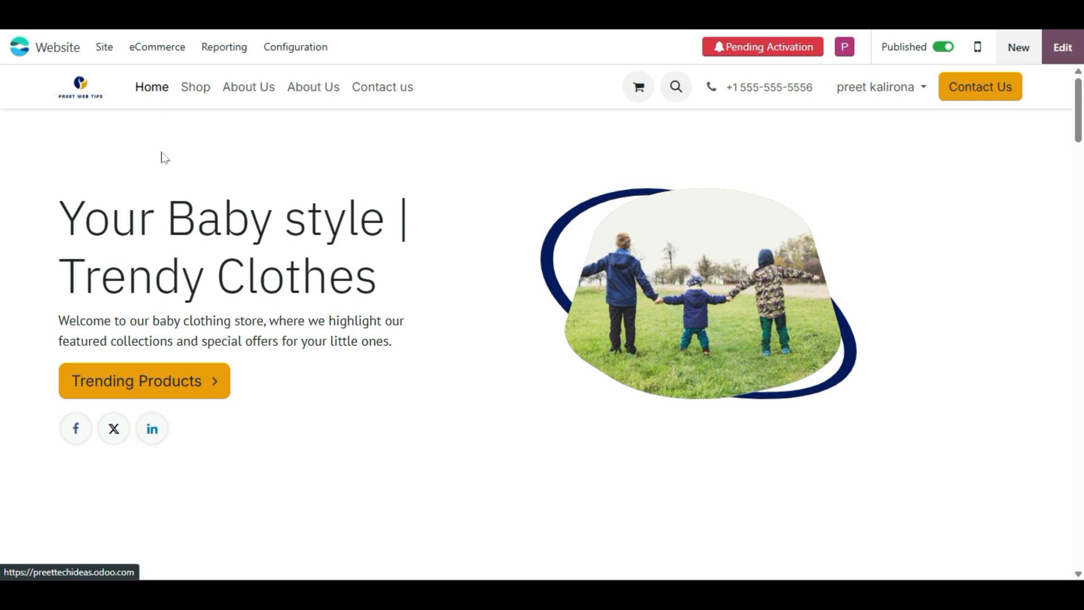
left_click(149, 91)
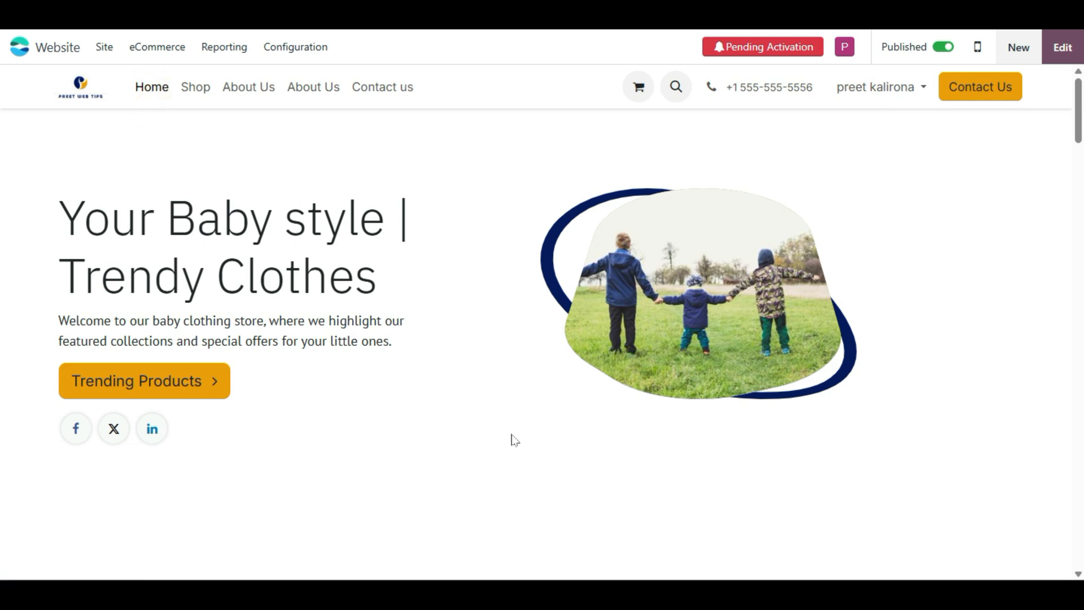
- Enter edit mode, select the hero's children photo and choose Replace to open Select a media
left_click(1064, 50)
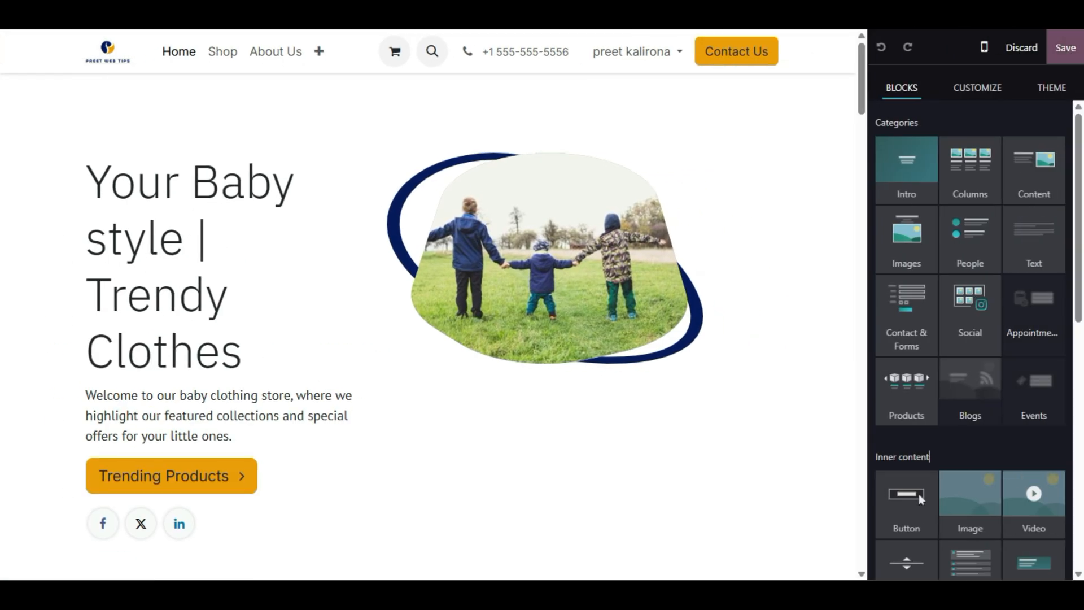
left_click(537, 261)
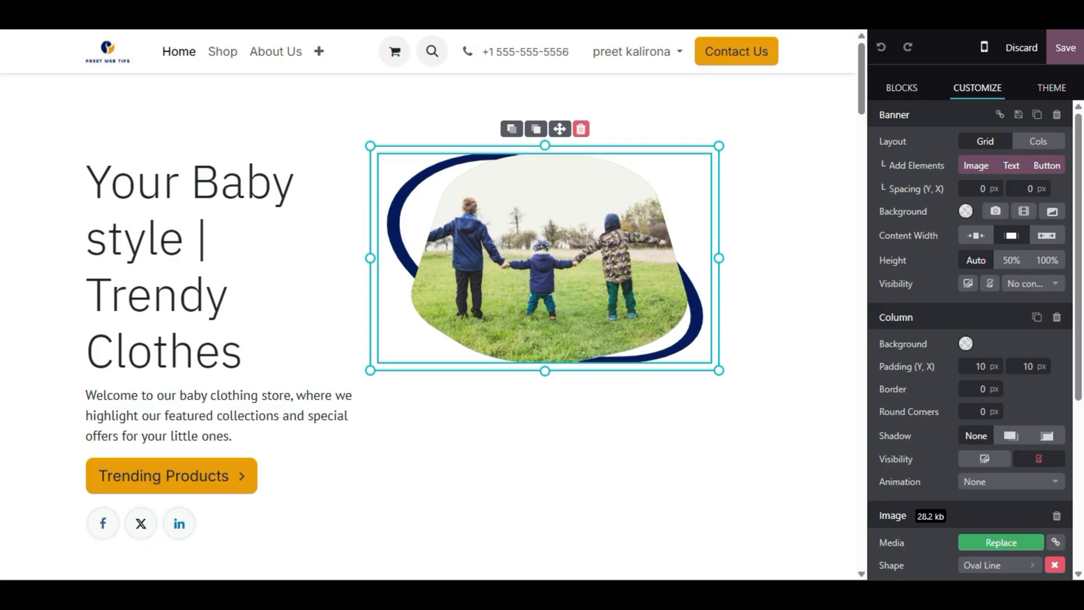
scroll(926, 412, "down", 5)
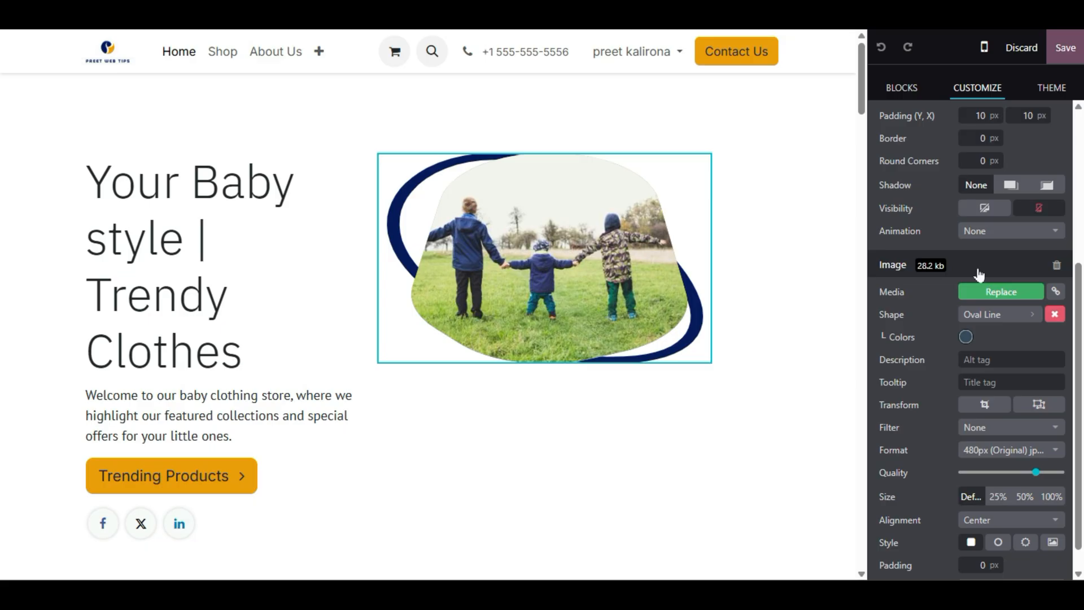
left_click(1008, 302)
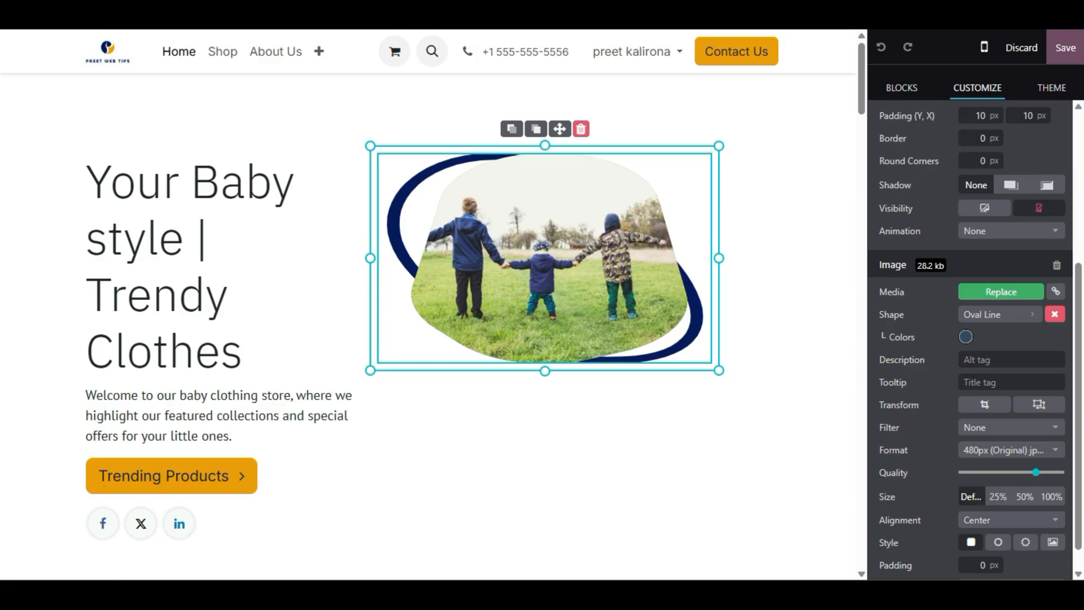
left_click(999, 292)
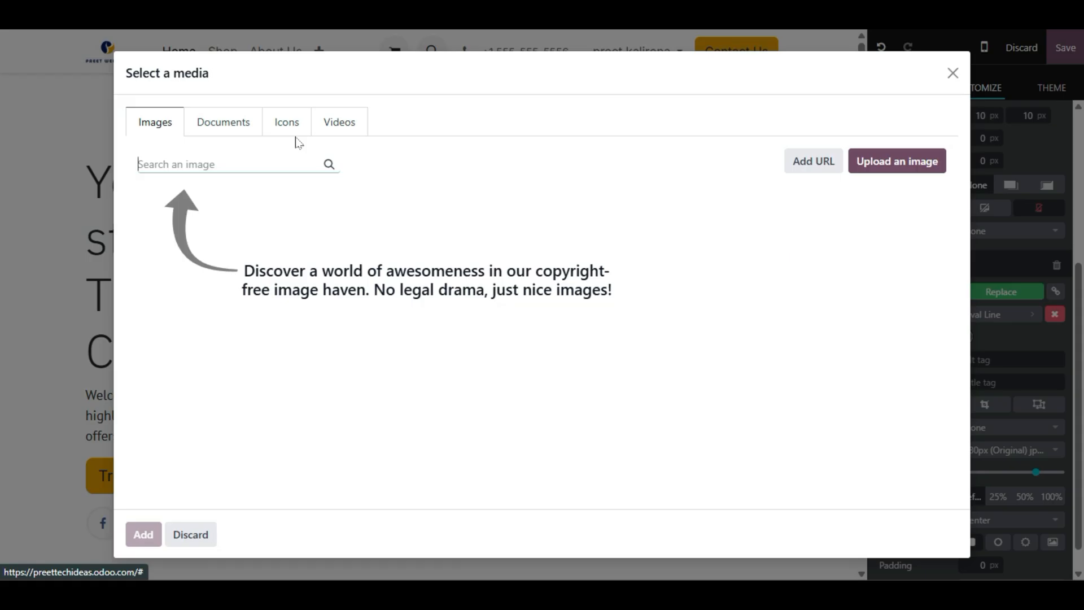
- Upload the grey-suit portrait from the computer in the Select a media dialog
left_click(341, 125)
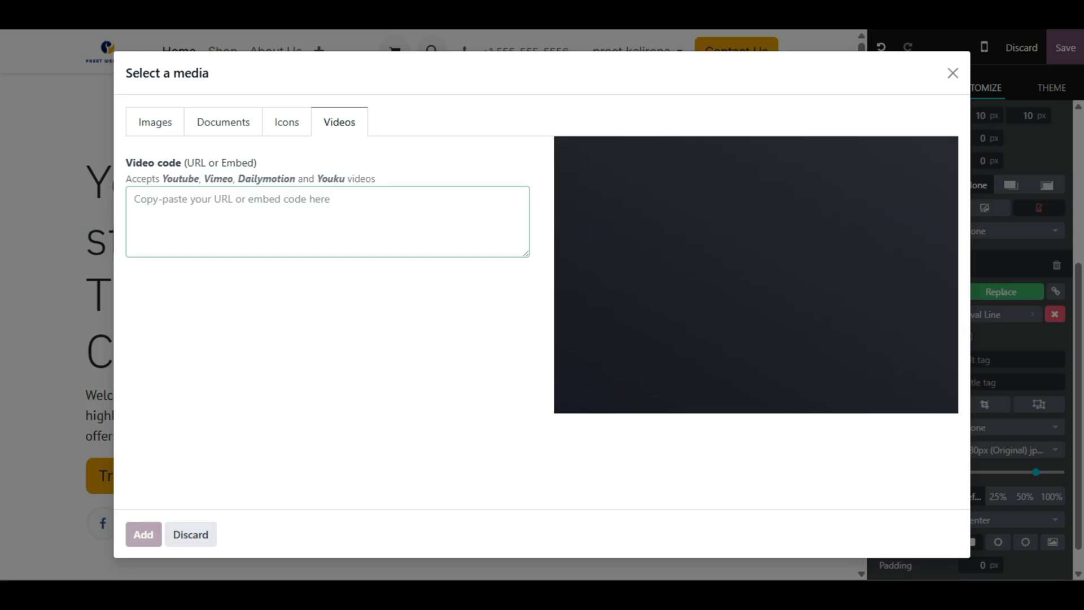
left_click(146, 121)
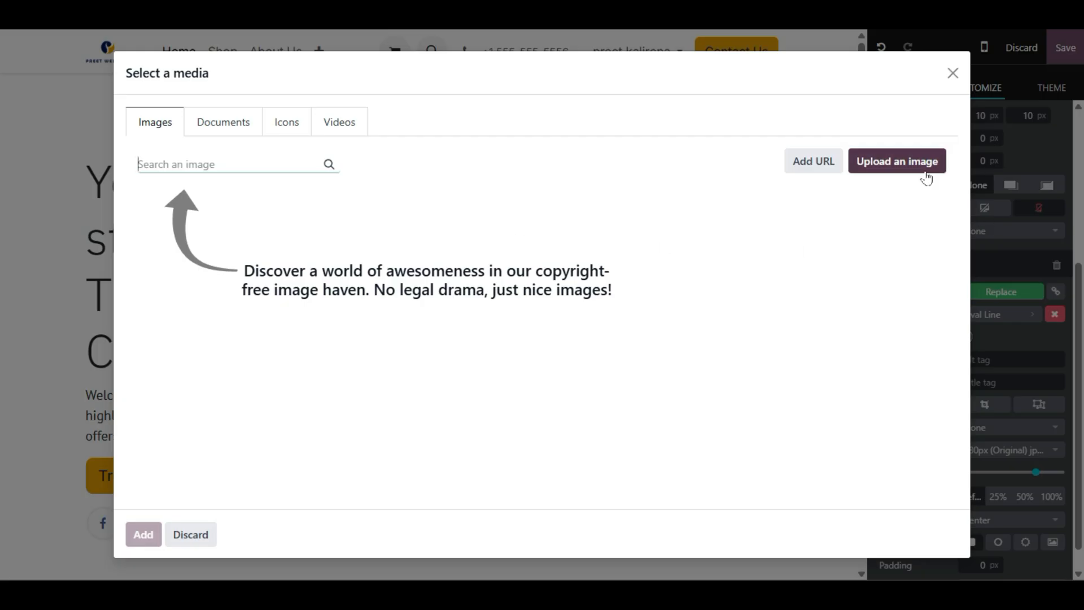
left_click(907, 164)
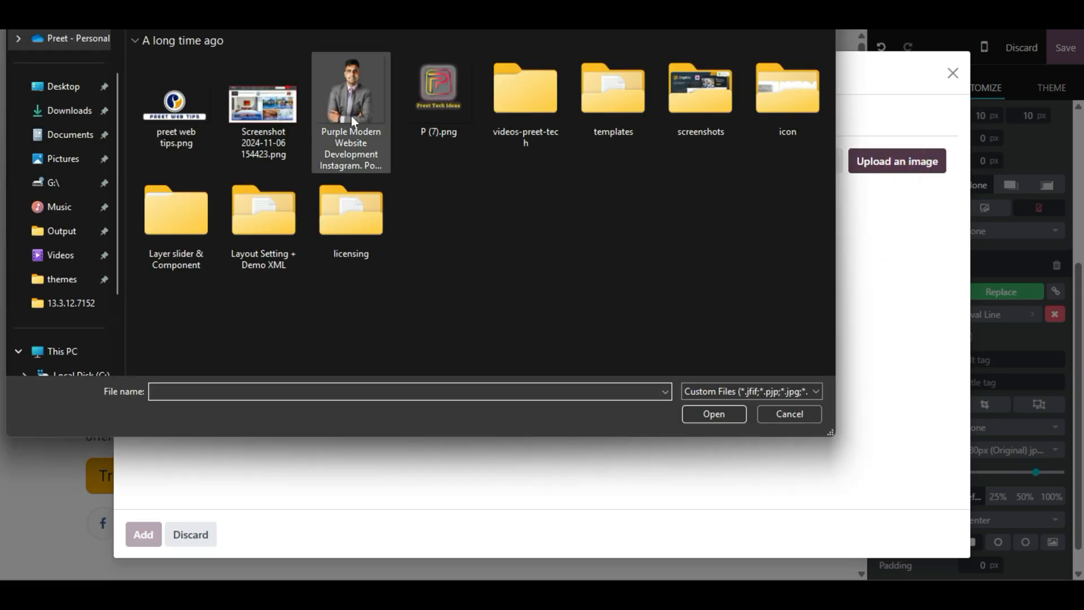
double_click(348, 90)
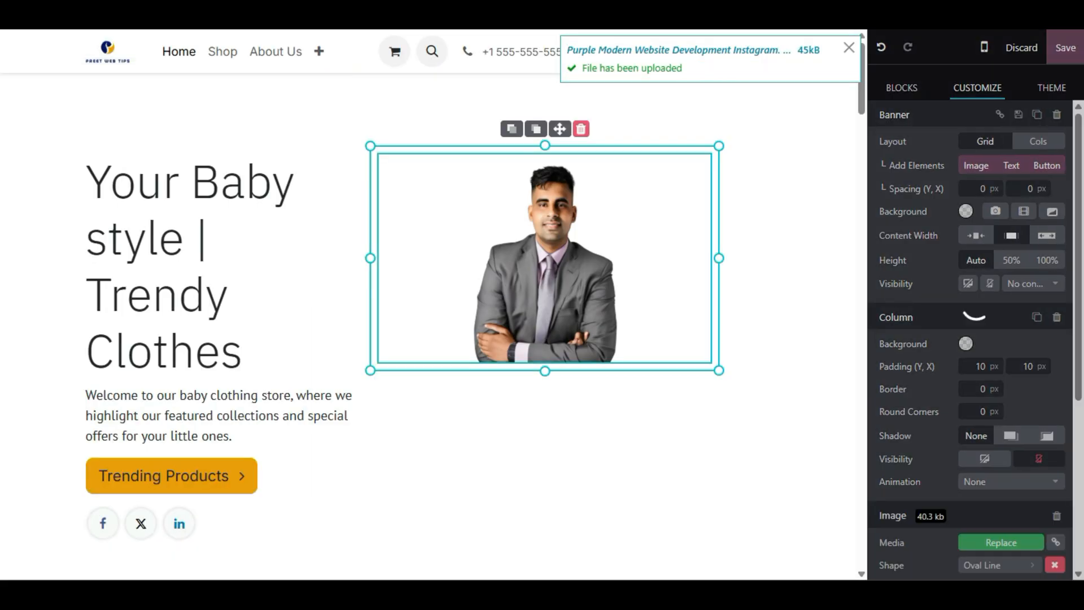
- Stretch the hero portrait taller and move it further right in the banner grid
left_click_drag(545, 371, 574, 486)
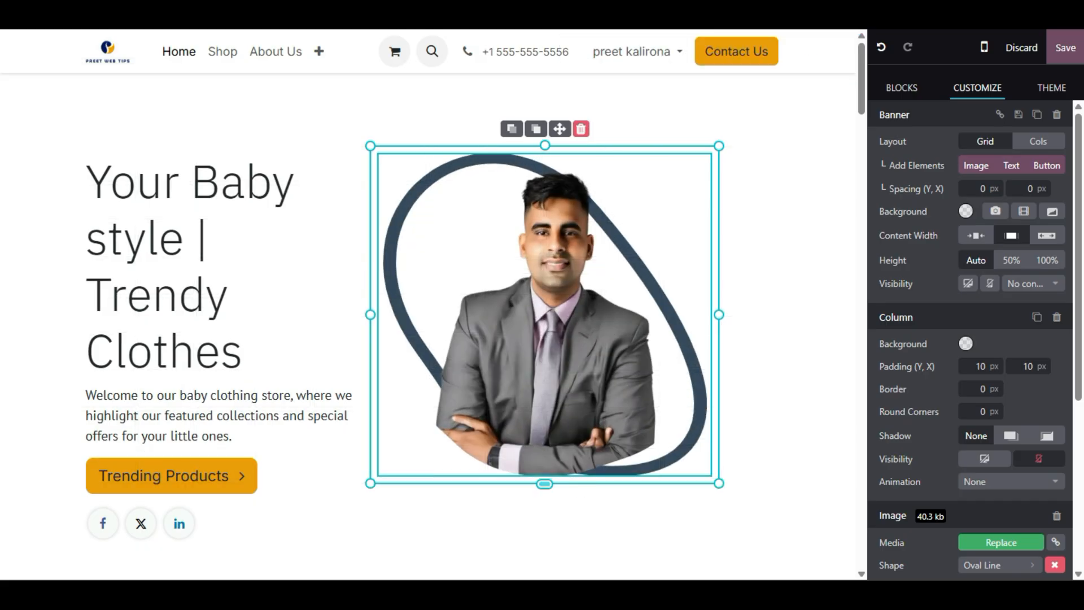
left_click_drag(617, 333, 679, 337)
left_click_drag(920, 498, 921, 498)
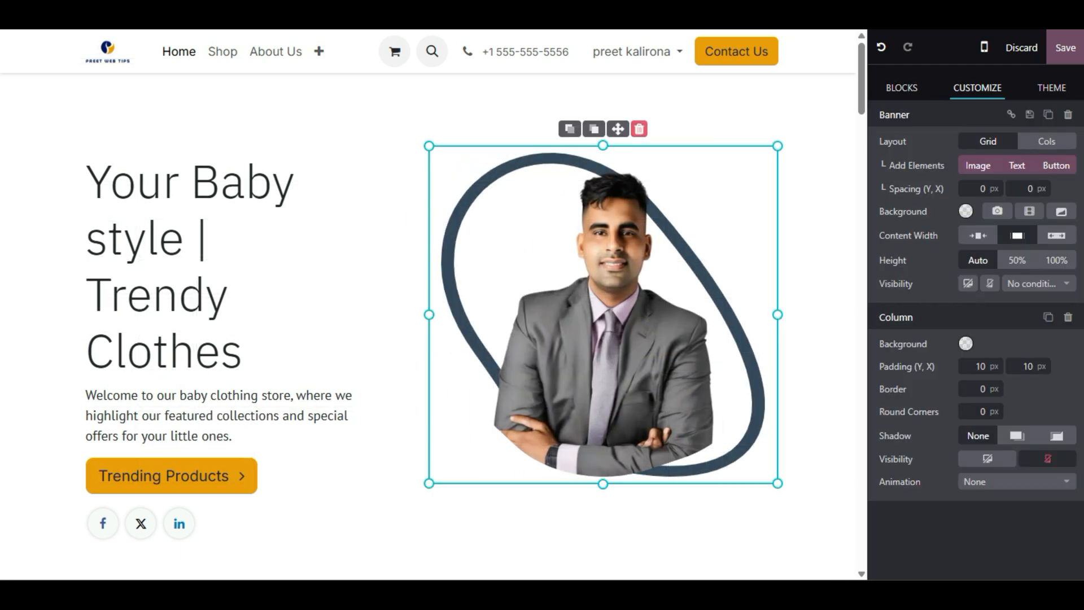
- Widen the portrait's column so the image grows
left_click(337, 280)
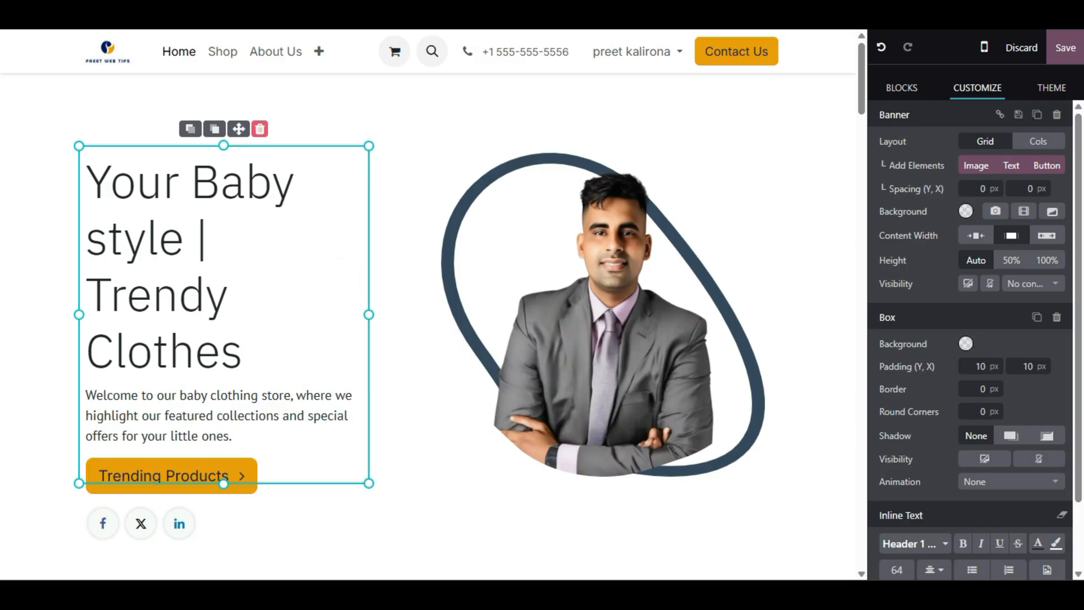
left_click(472, 238)
left_click(644, 297)
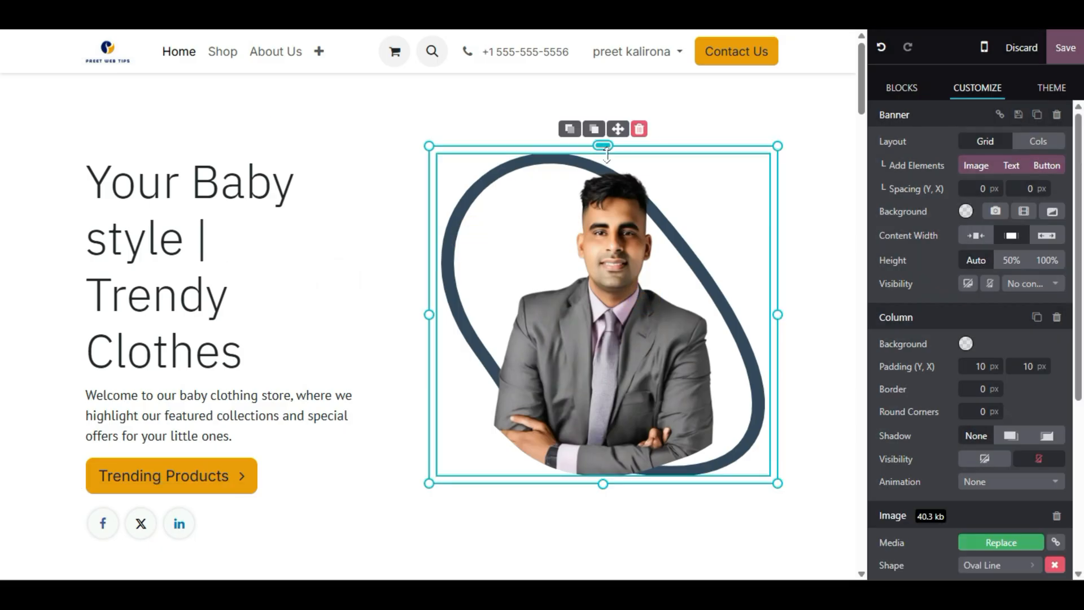
left_click_drag(607, 149, 617, 110)
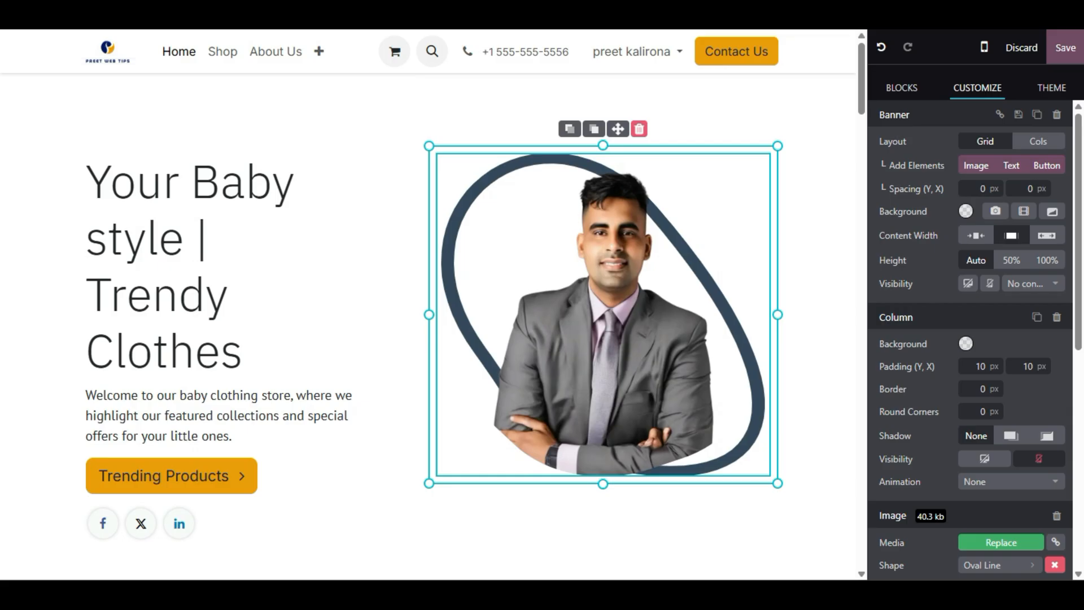
mouse_move(774, 302)
left_mouse_down()
mouse_move(755, 290)
mouse_move(763, 287)
left_mouse_up()
left_click_drag(718, 315, 777, 314)
scroll(946, 414, "down", 5)
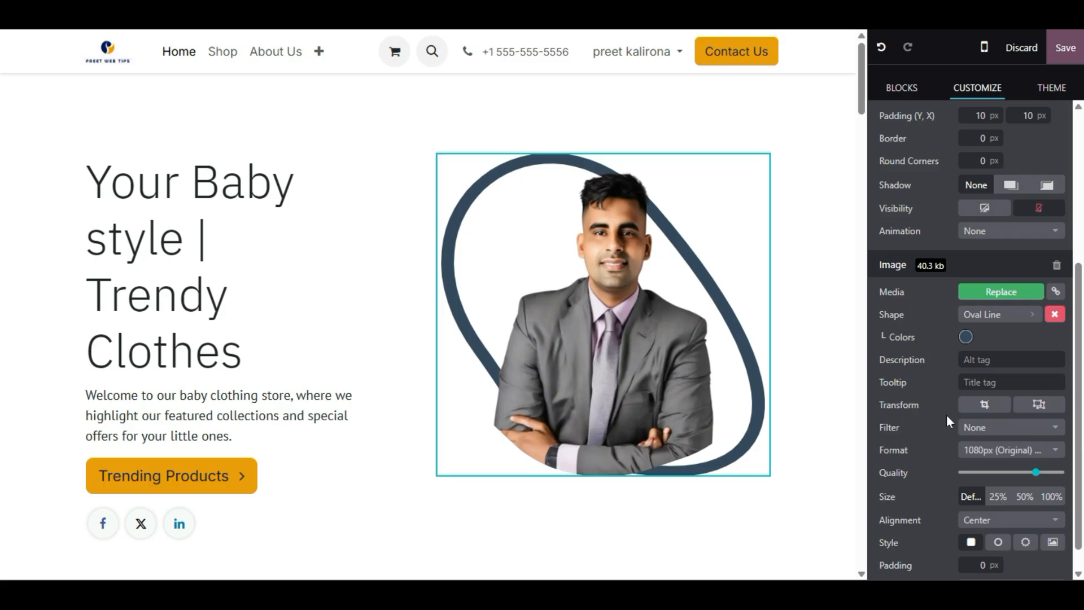
scroll(946, 364, "down", 1)
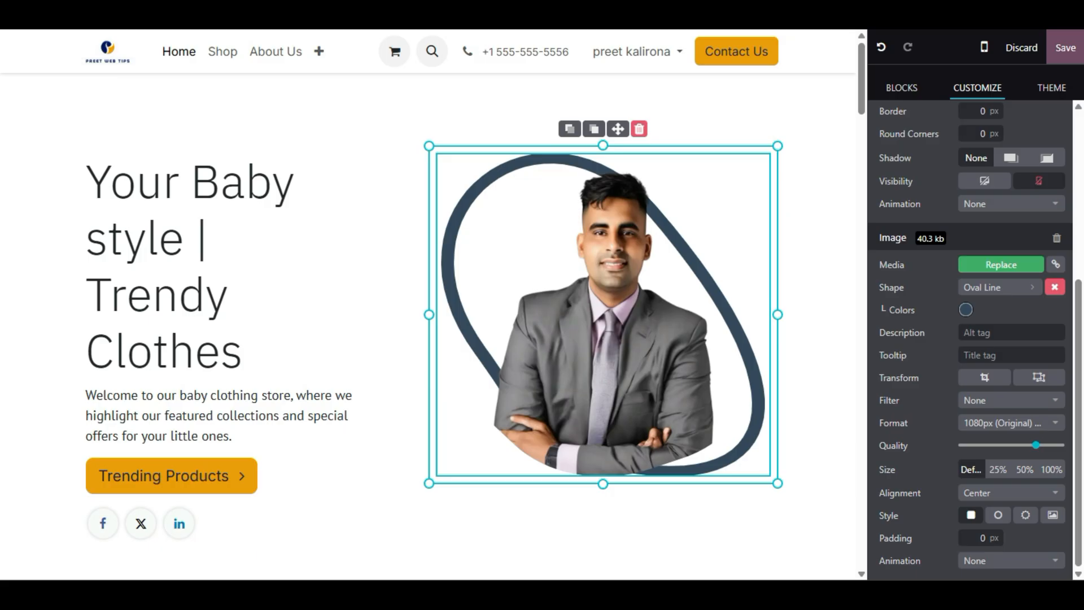
- Try Diamond, Pentagon and Star mask shapes on the portrait, settling on Heptagon
left_click(1017, 289)
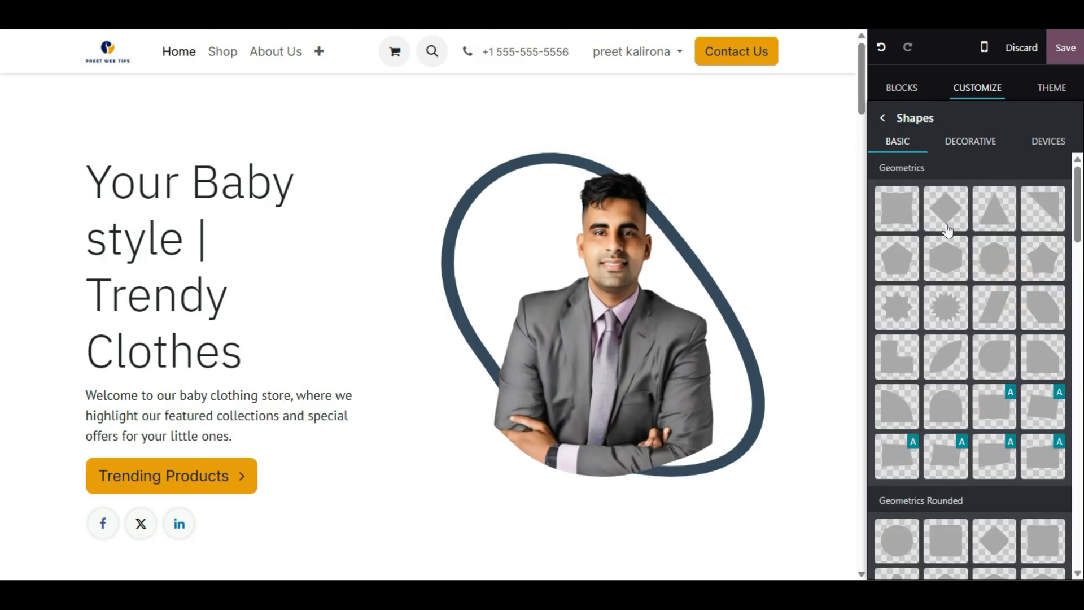
left_click(948, 227)
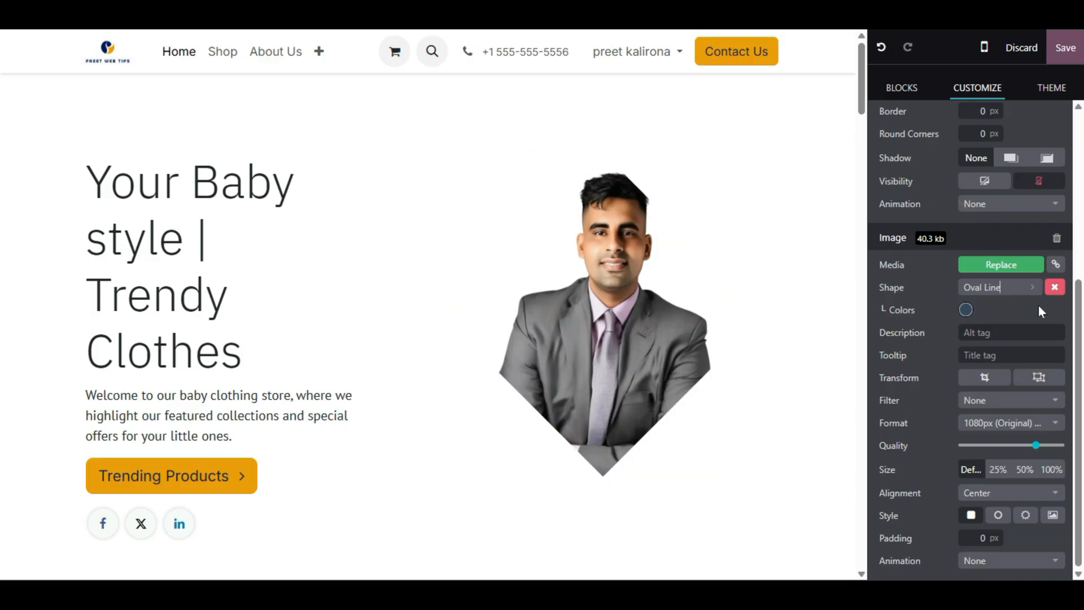
left_click(1017, 282)
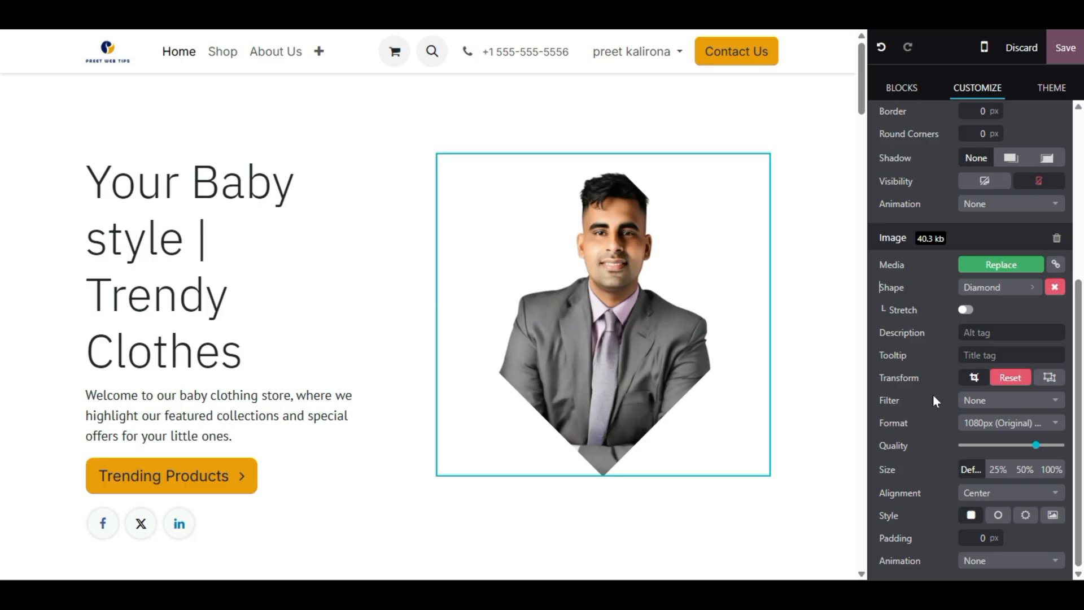
left_click(1028, 289)
left_click(1028, 280)
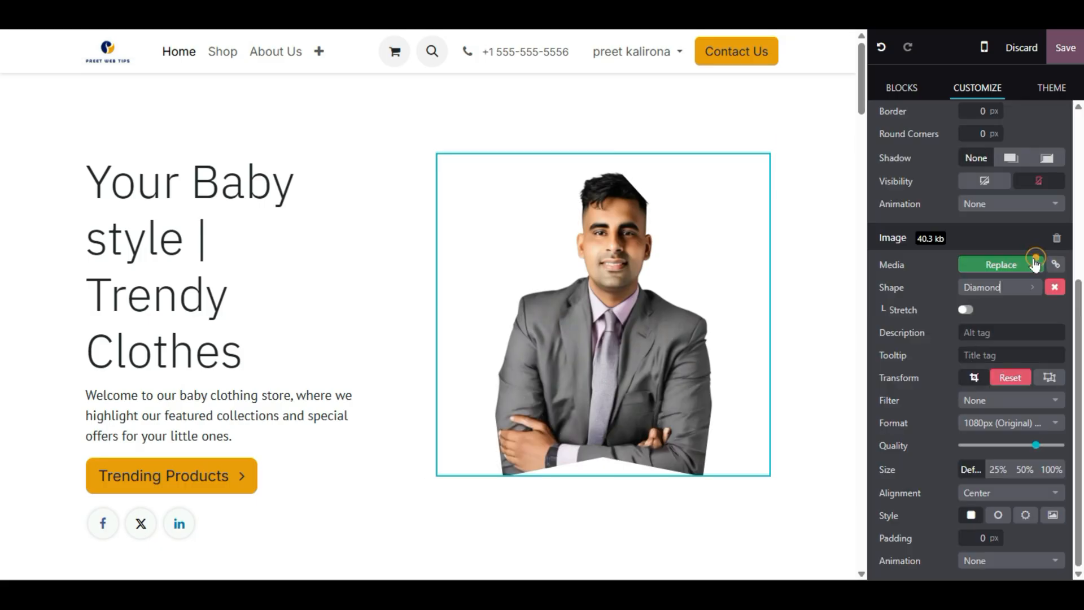
left_click(998, 294)
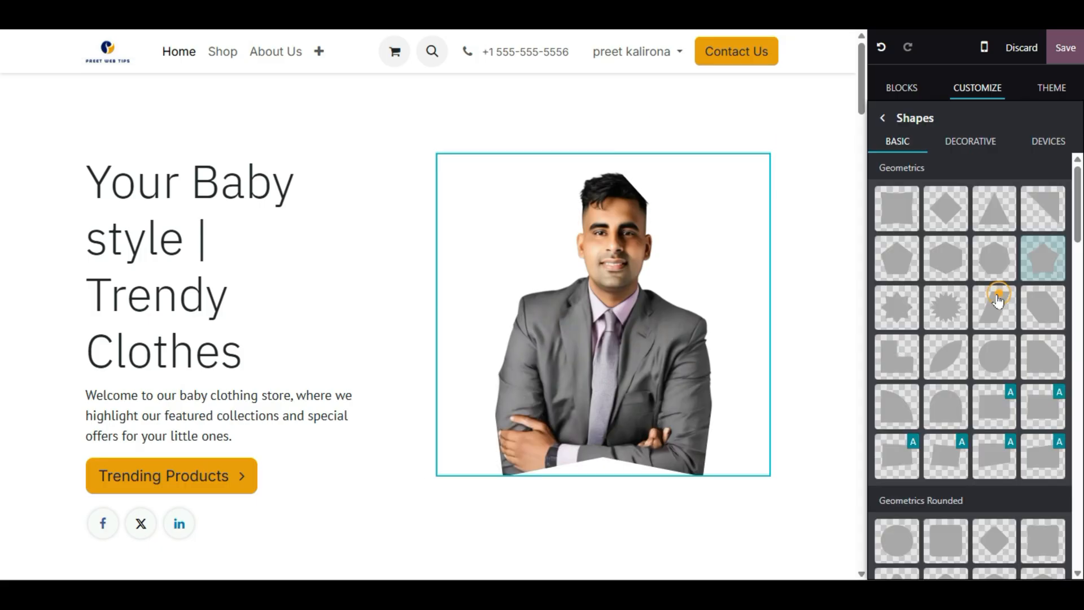
left_click(893, 258)
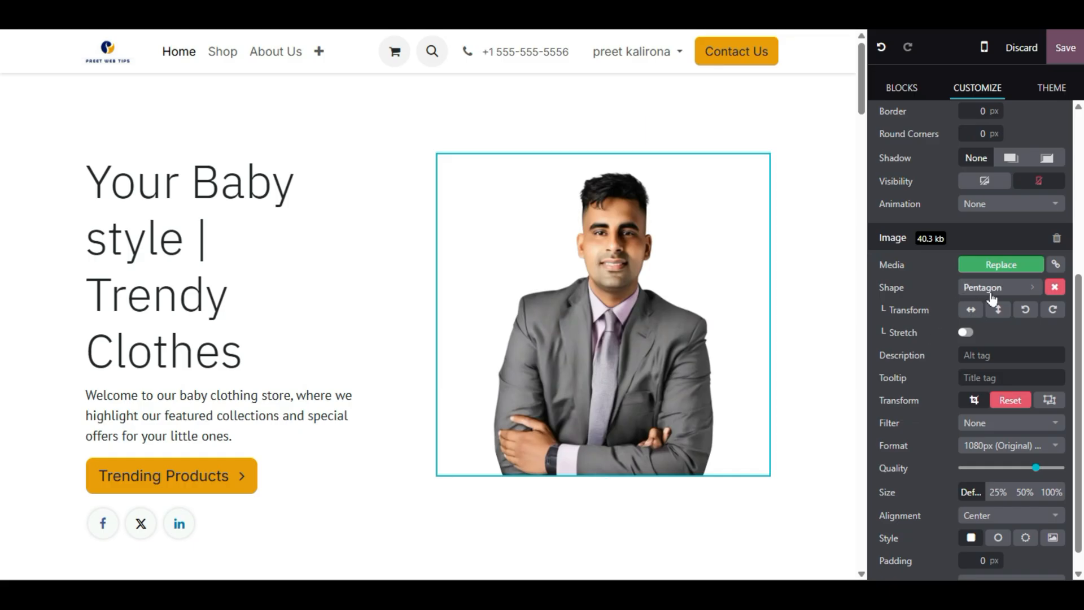
left_click(992, 294)
left_click(956, 310)
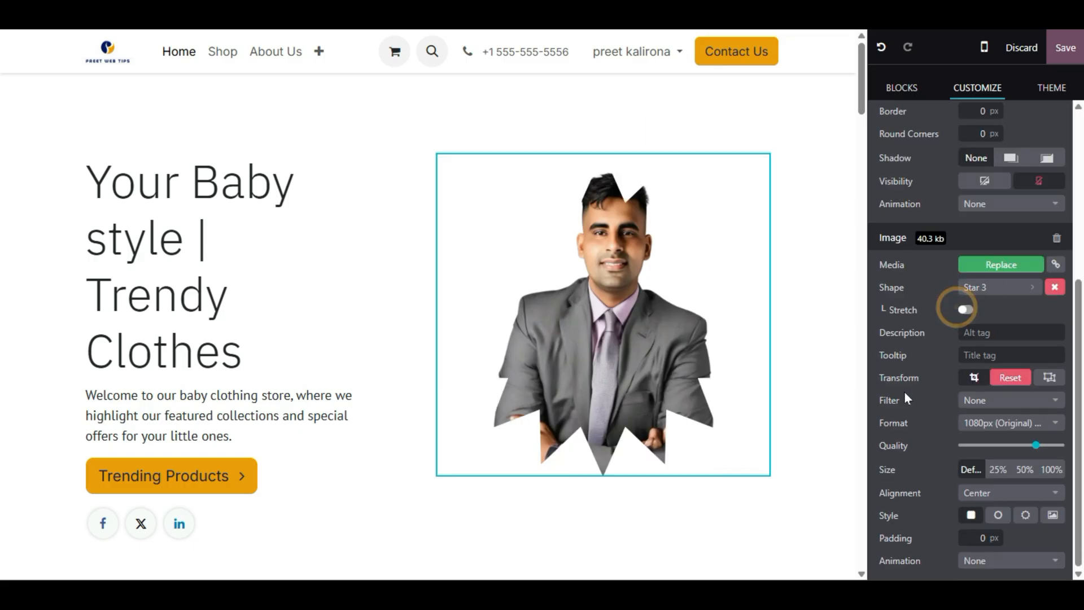
left_click(1001, 292)
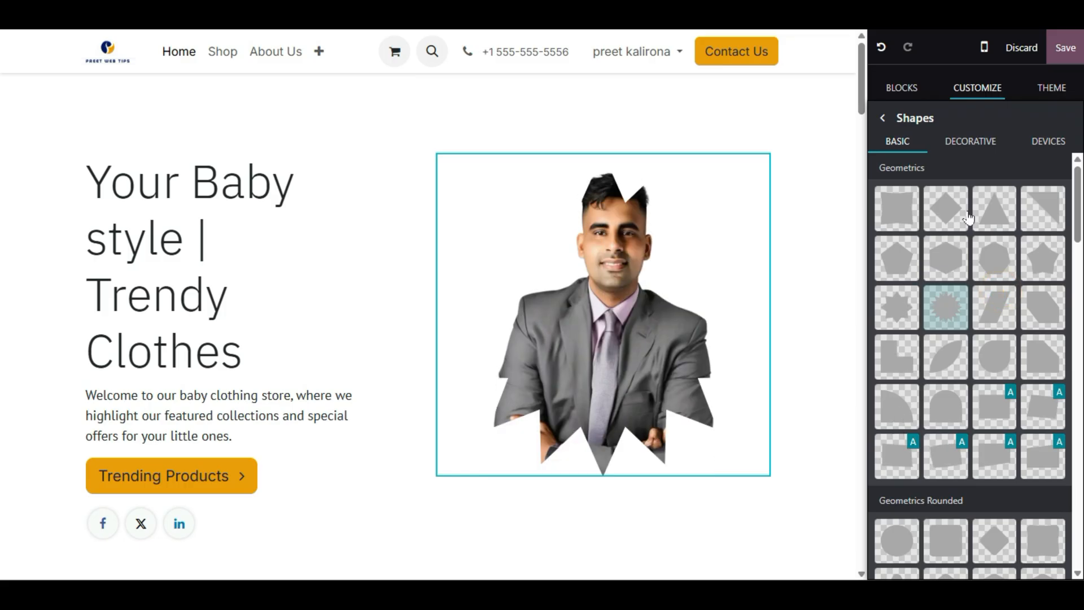
left_click(995, 254)
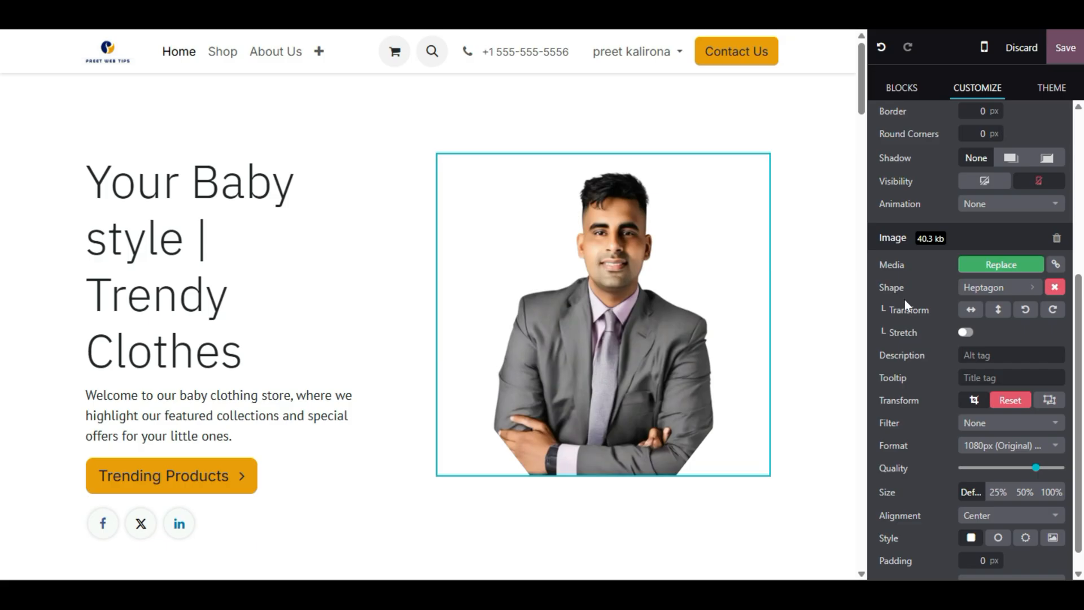
- Mirror the Heptagon mask and flip it so its bottom edge is flat
left_click(973, 309)
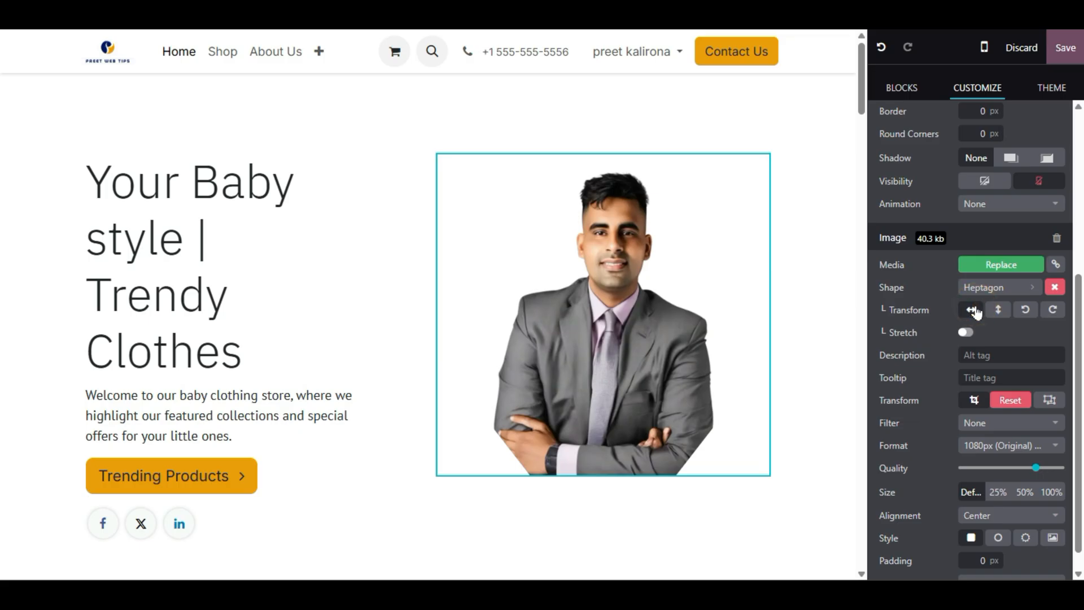
left_click(997, 316)
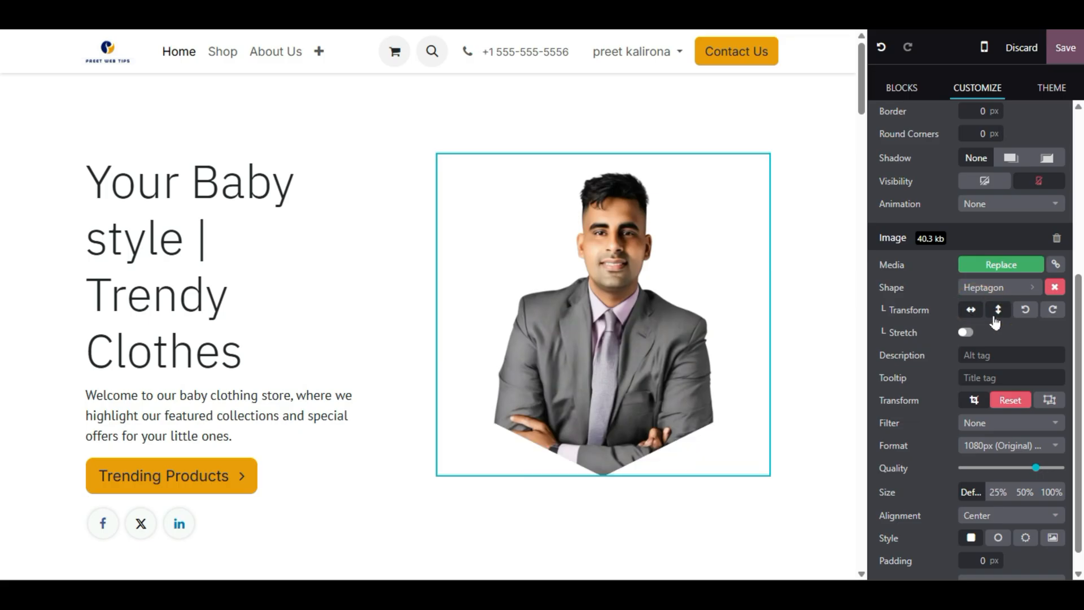
left_click(995, 314)
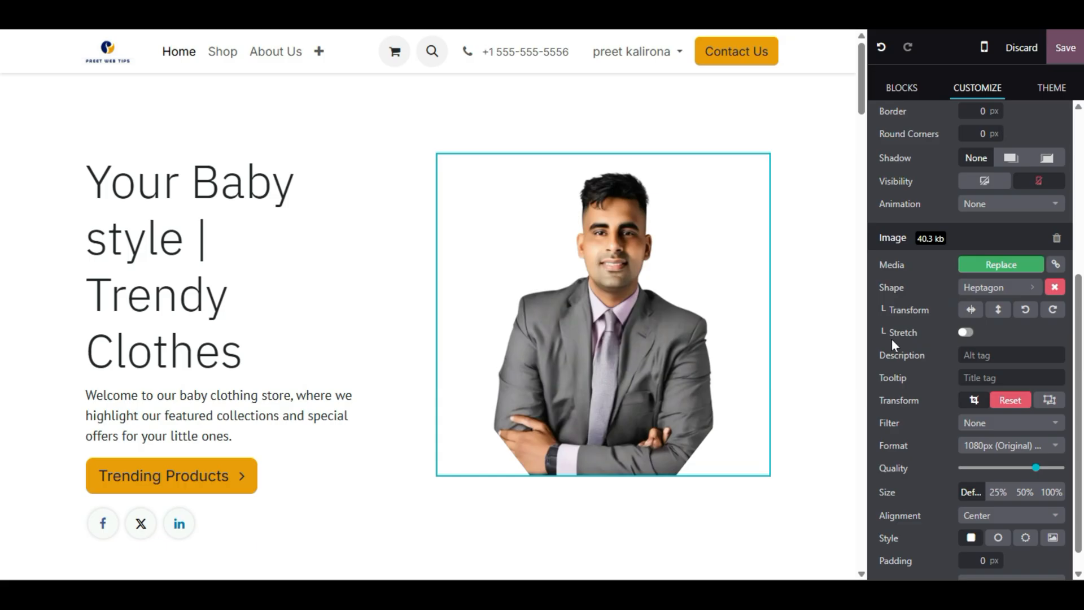
left_click(1034, 353)
- Give the portrait a description of a person's name plus 'image', and tooltip 'hi'
scroll(923, 406, "down", 1)
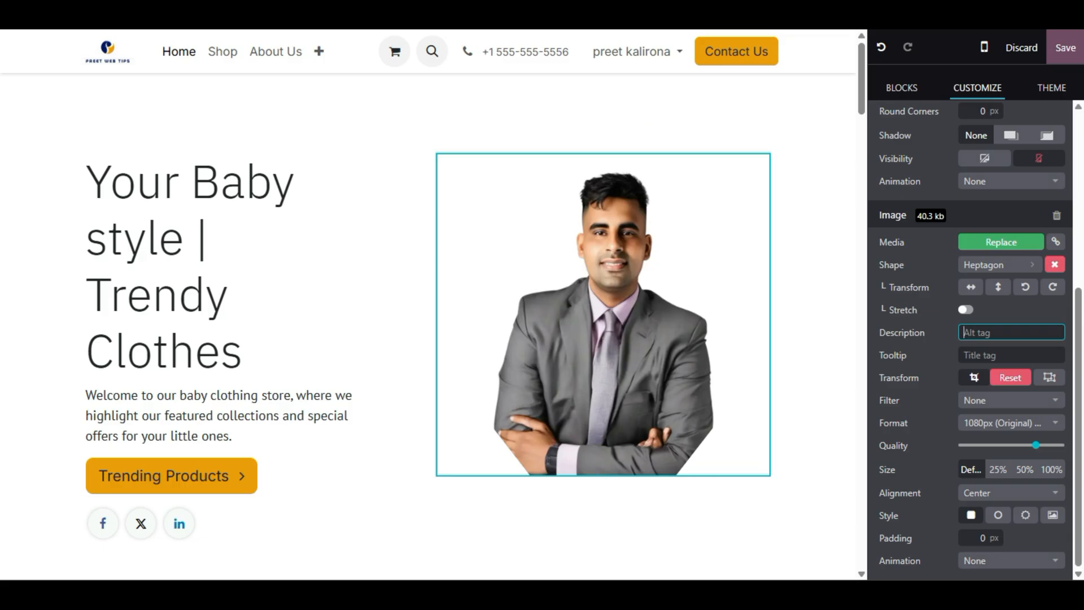
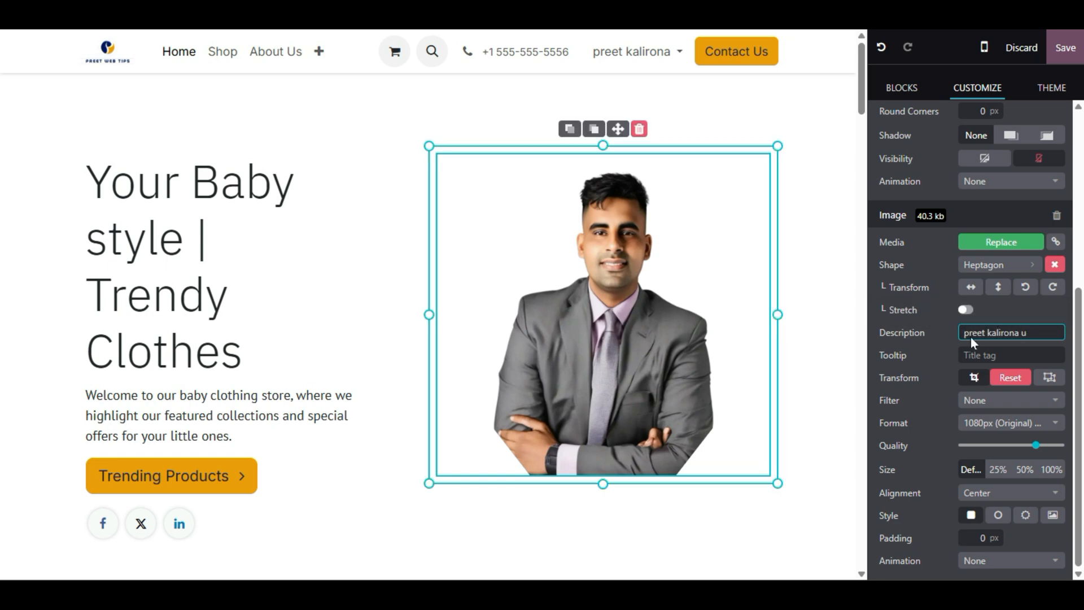
type("images")
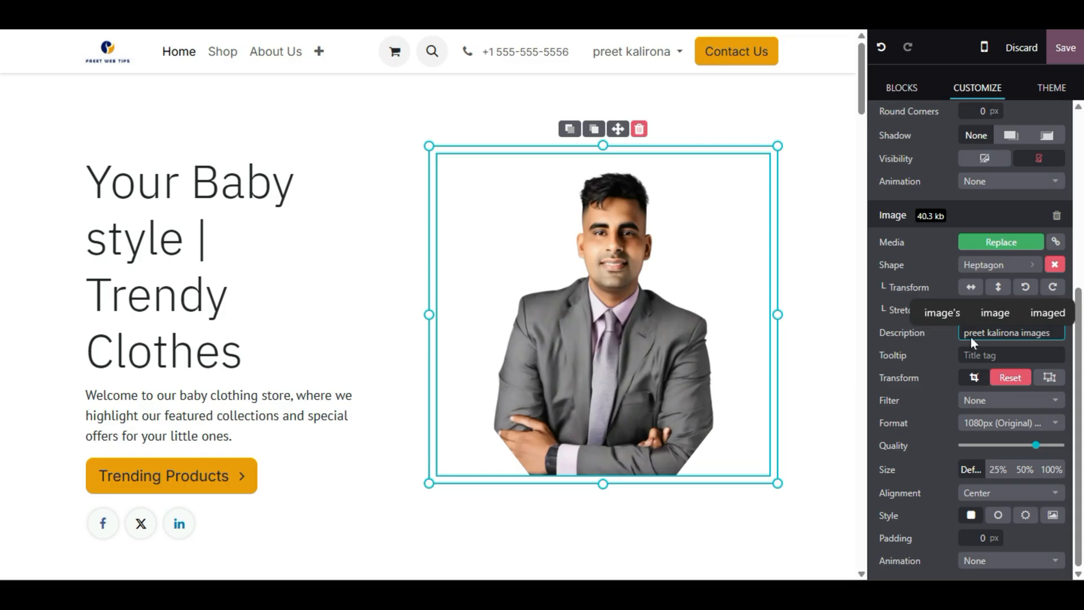
key("BackSpace")
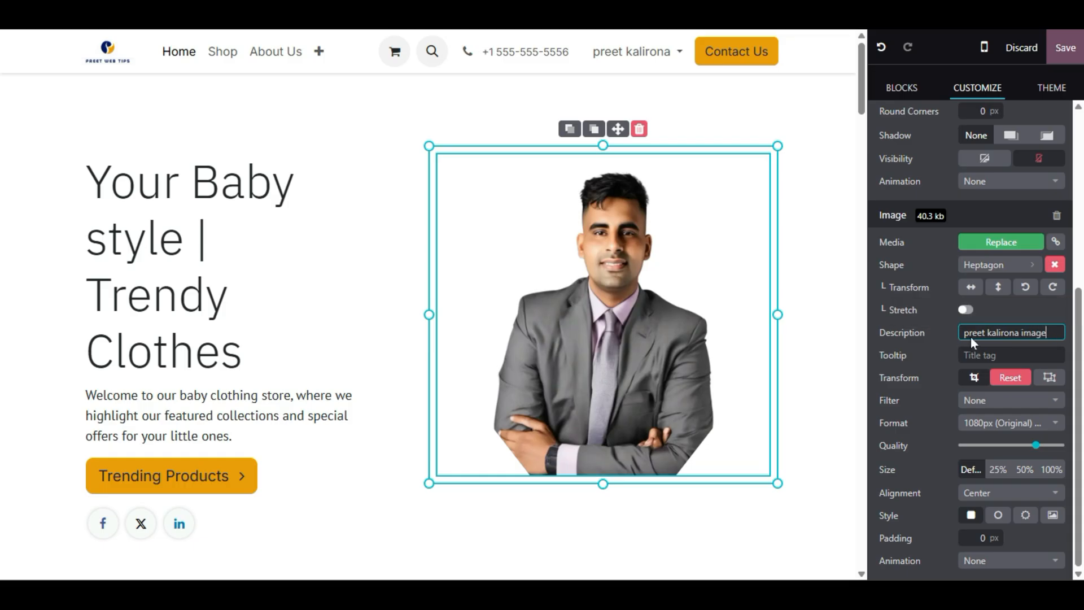
left_click(977, 355)
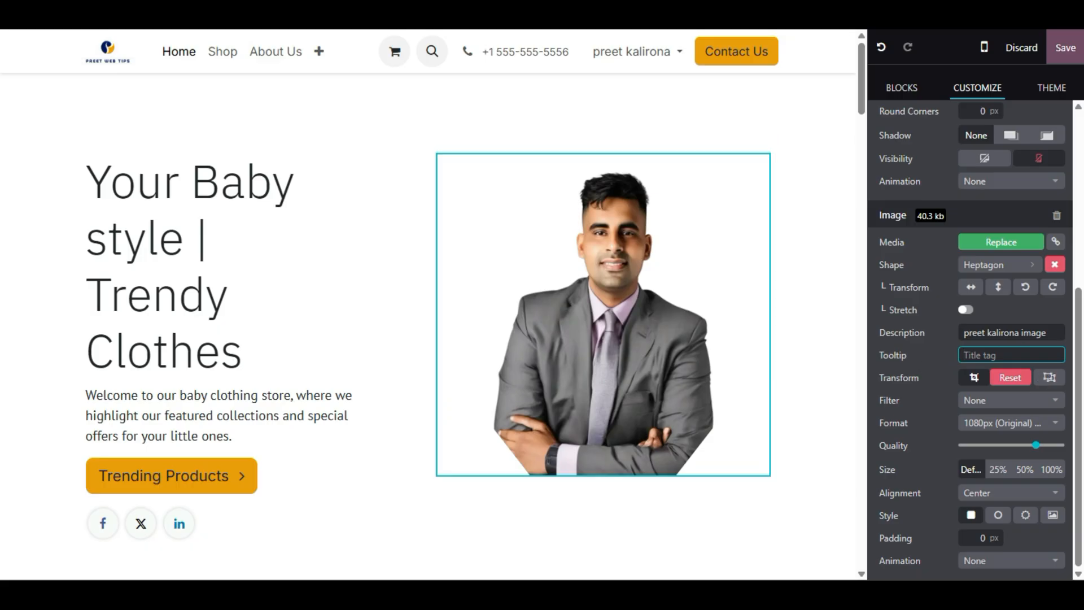
type("hi")
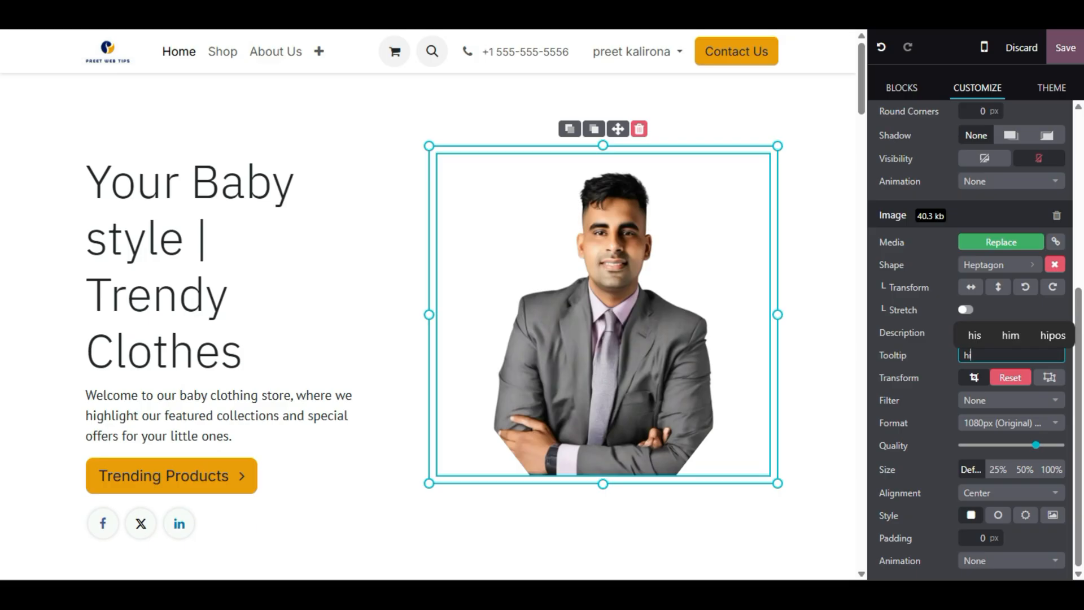
left_click(388, 270)
- Set the portrait column's animation to On Appearance, fading in place
scroll(968, 328, "down", 5)
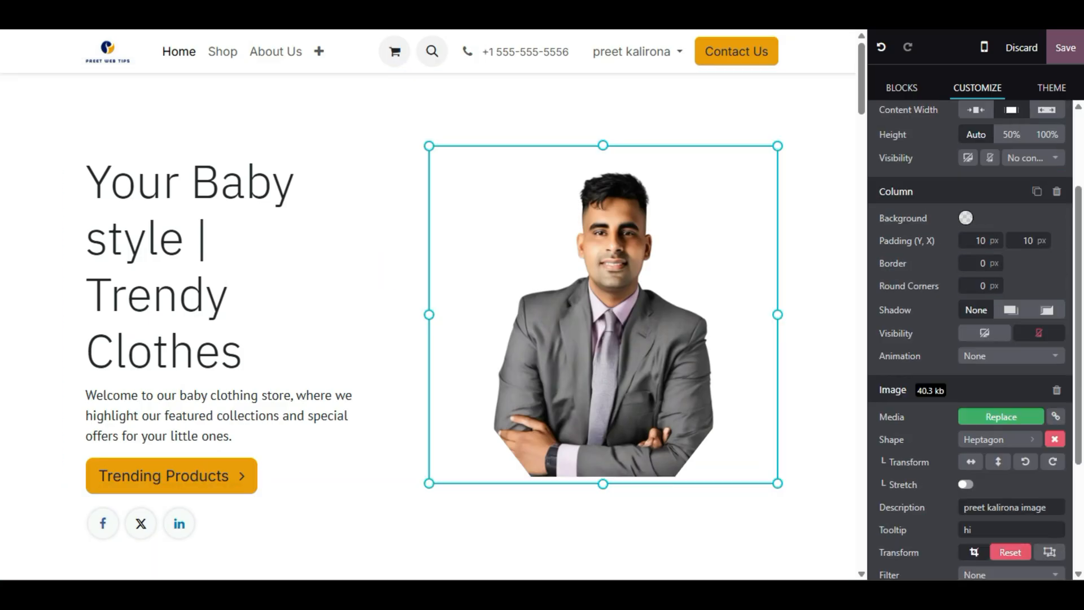
scroll(978, 363, "up", 2)
scroll(899, 325, "down", 1)
scroll(899, 324, "up", 3)
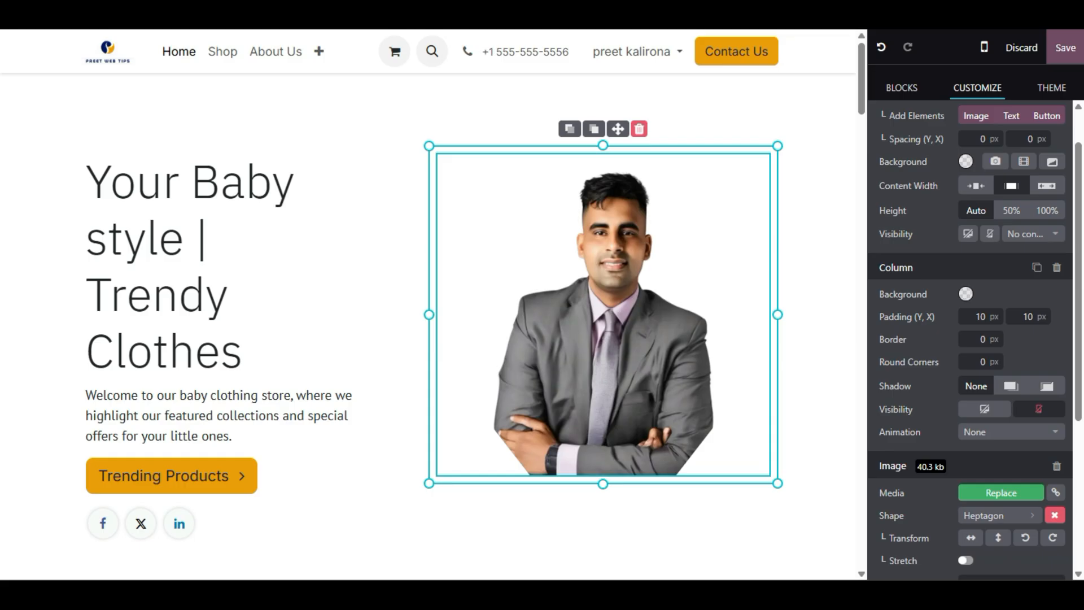
scroll(933, 290, "down", 2)
scroll(932, 304, "up", 2)
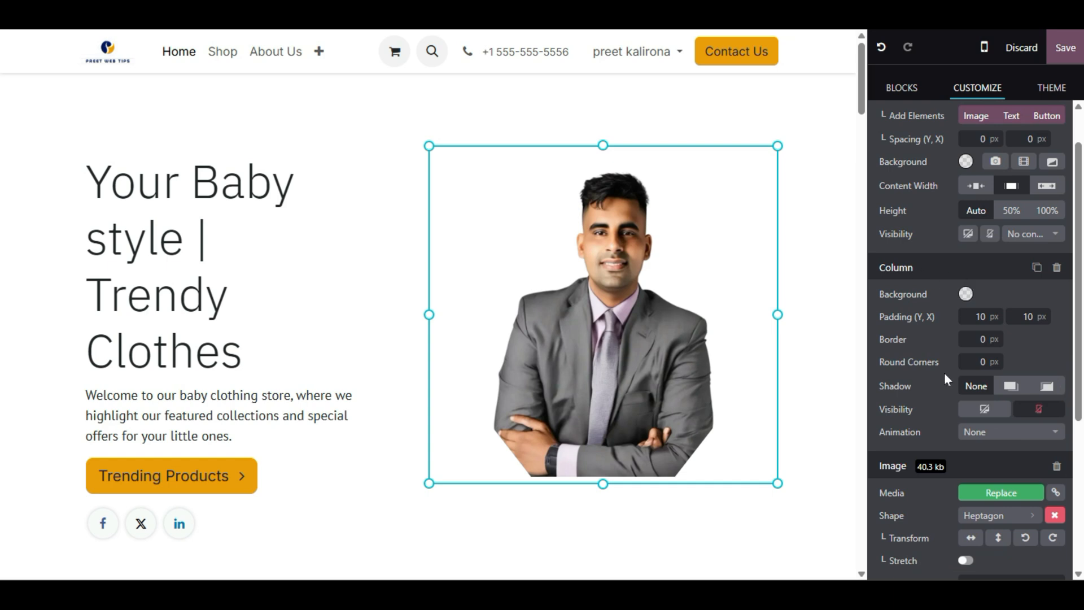
left_click(995, 435)
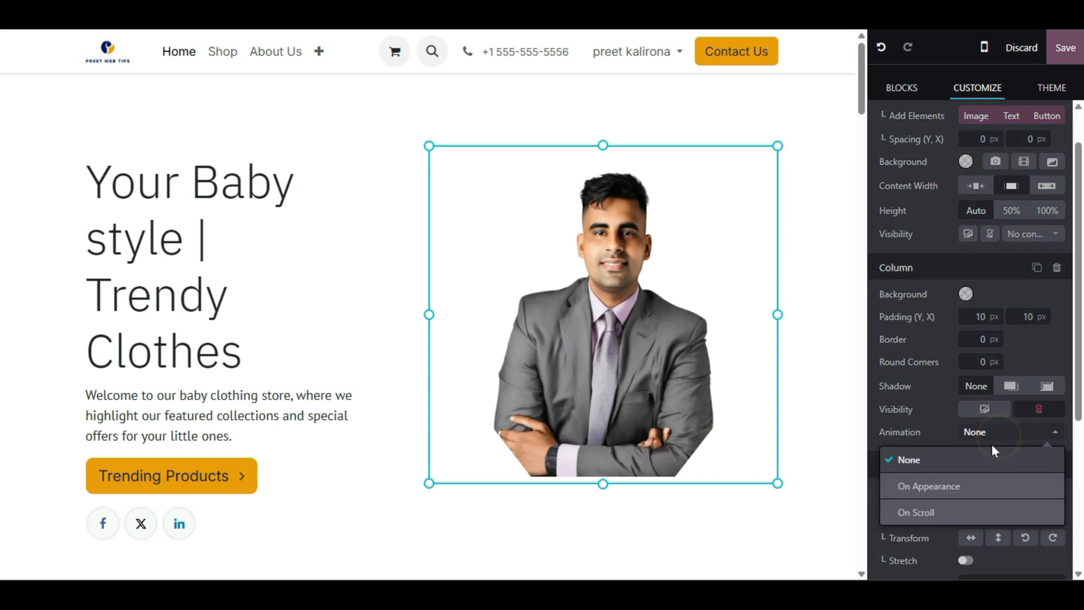
left_click(954, 489)
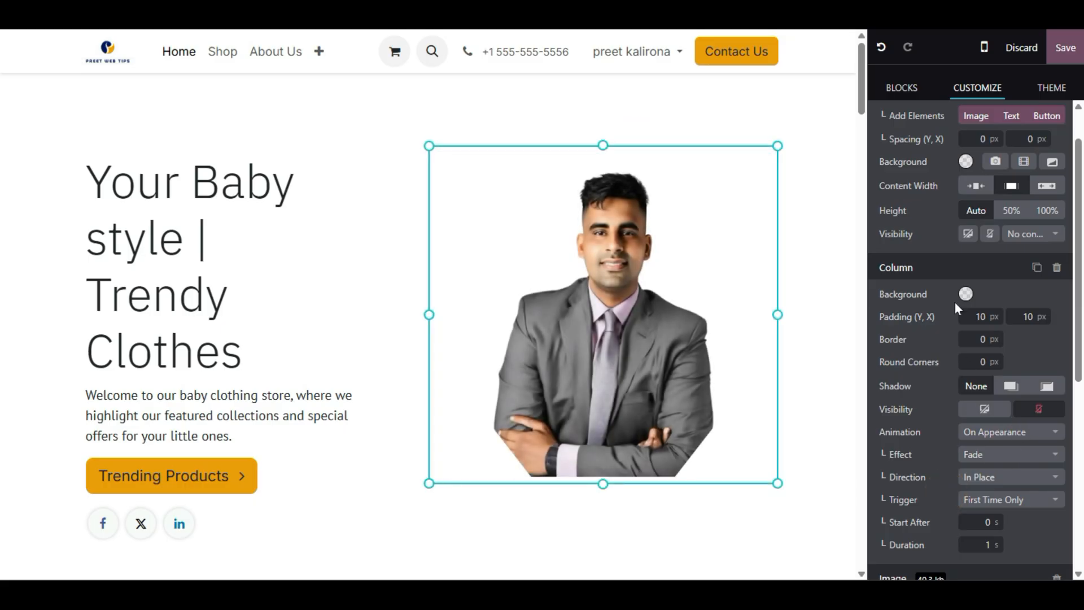
scroll(944, 313, "down", 4)
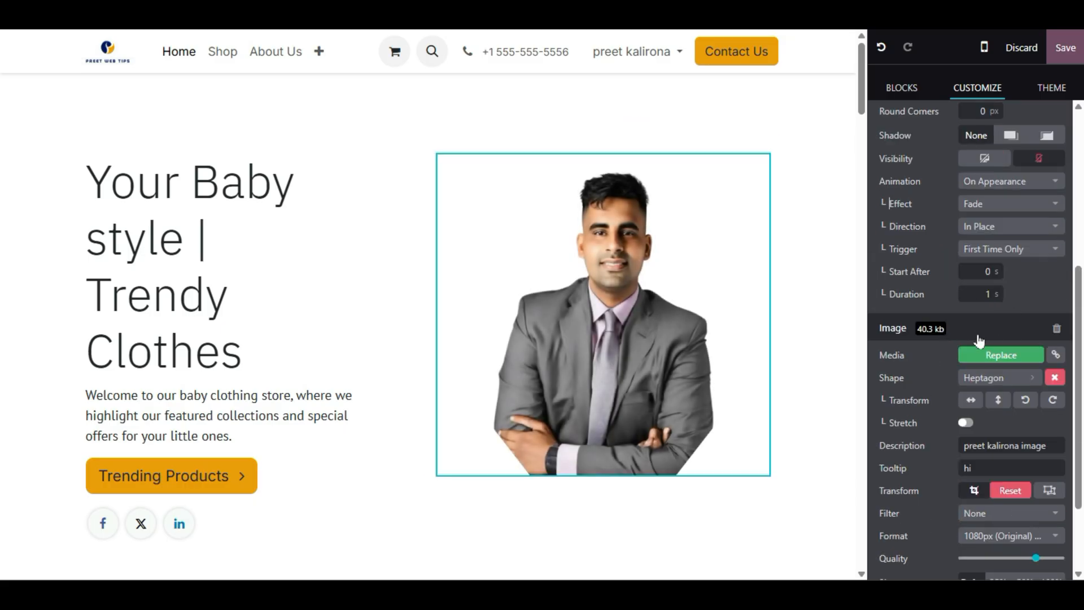
scroll(978, 337, "up", 5)
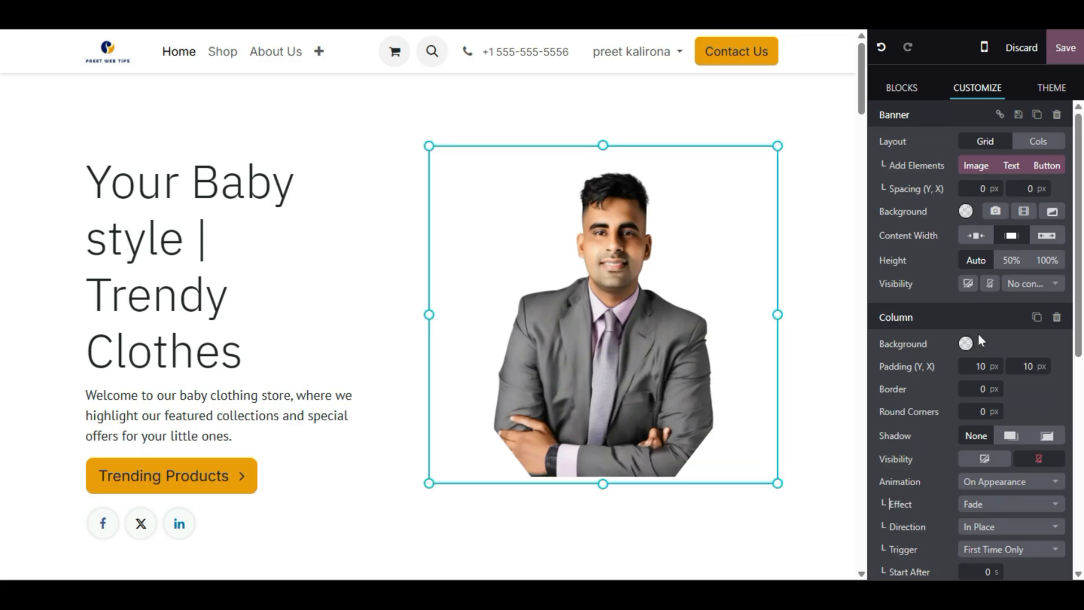
- Place the LinkedIn icon atop the portrait column, undoing an accidental column deletion
scroll(214, 273, "down", 4)
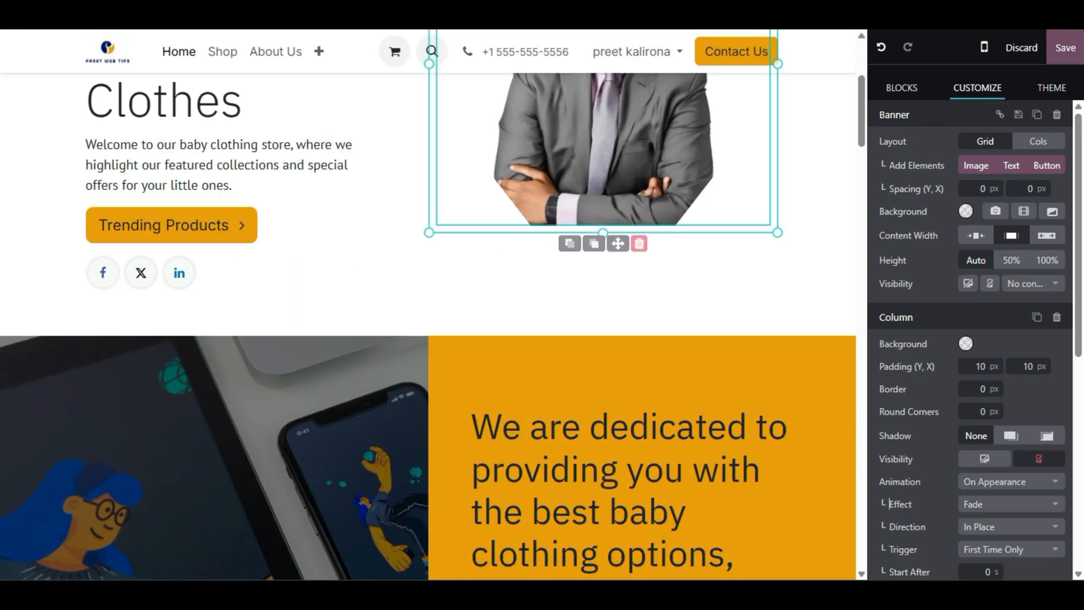
left_click(214, 274)
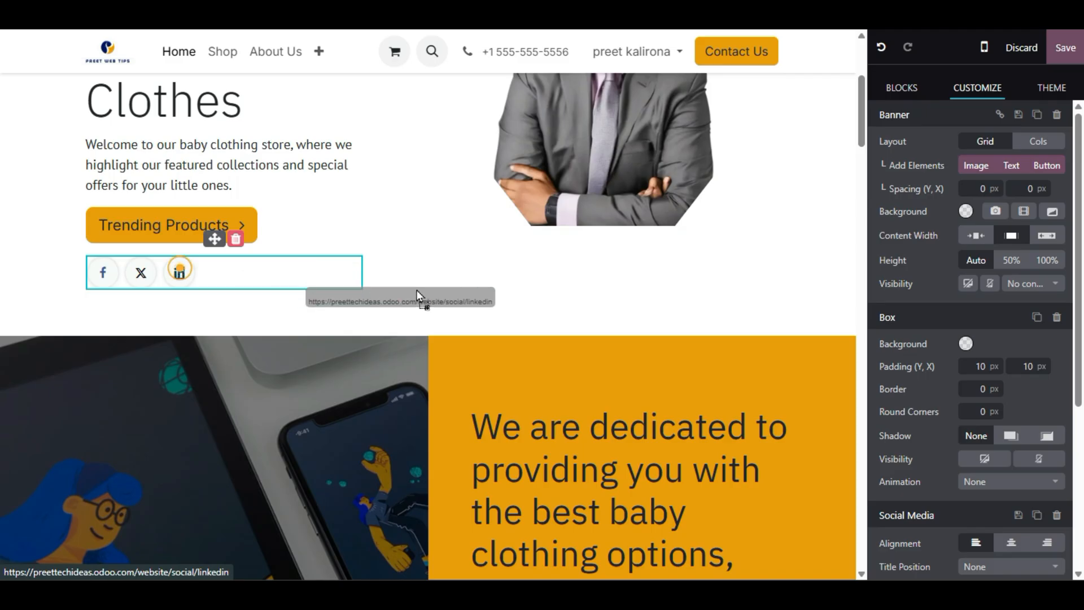
left_click_drag(215, 239, 265, 294)
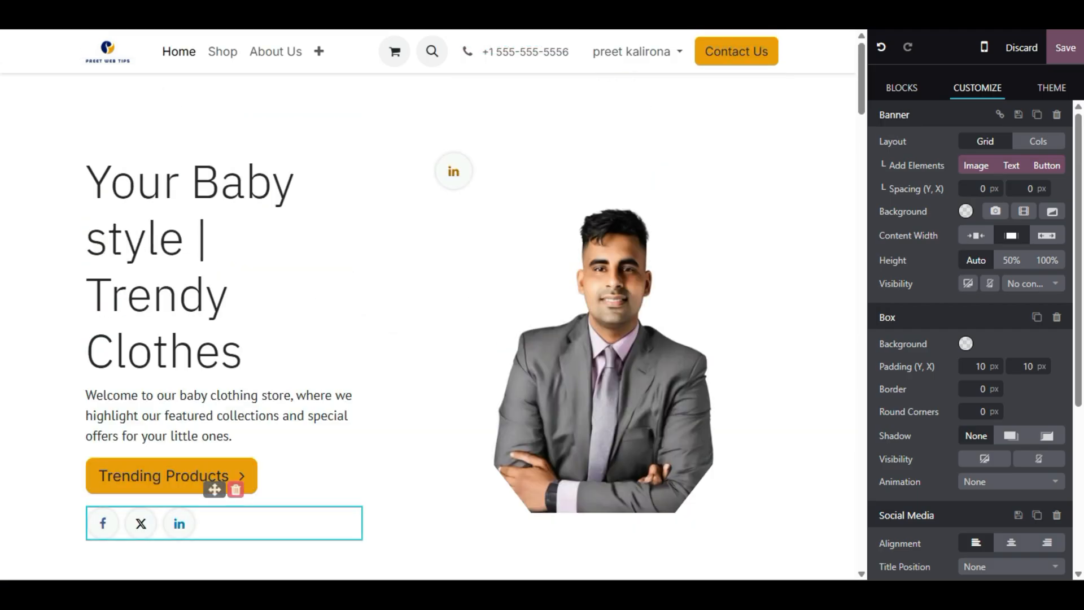
left_click(455, 172)
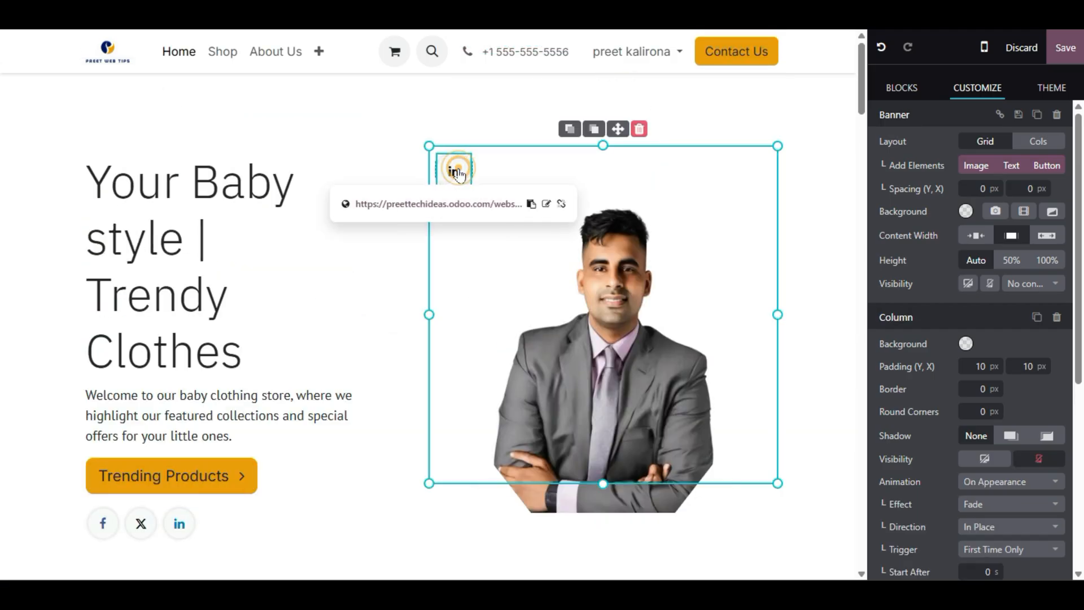
left_click(640, 129)
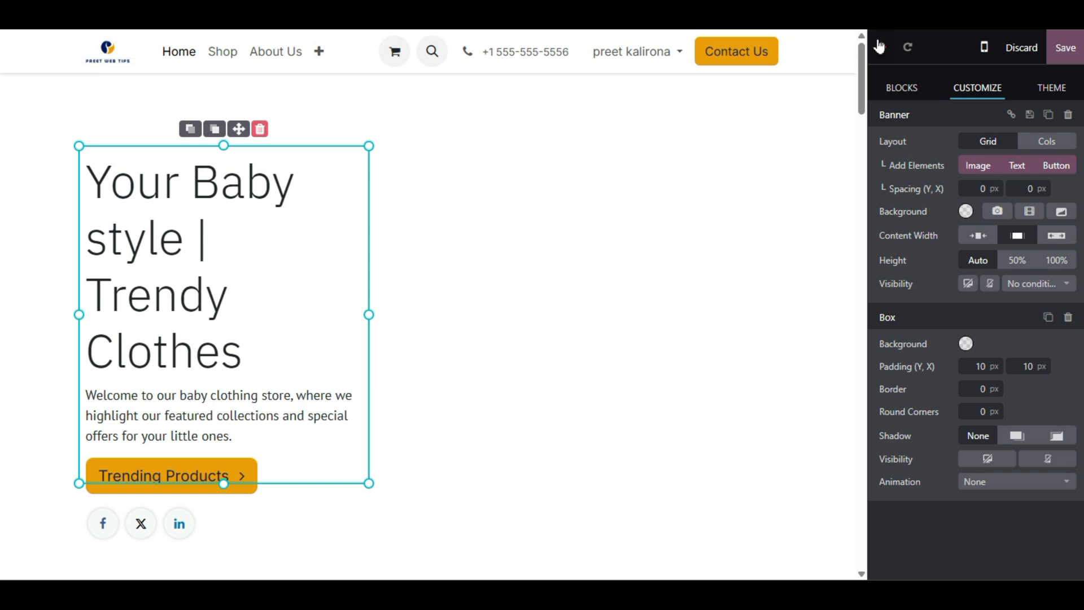
left_click(880, 47)
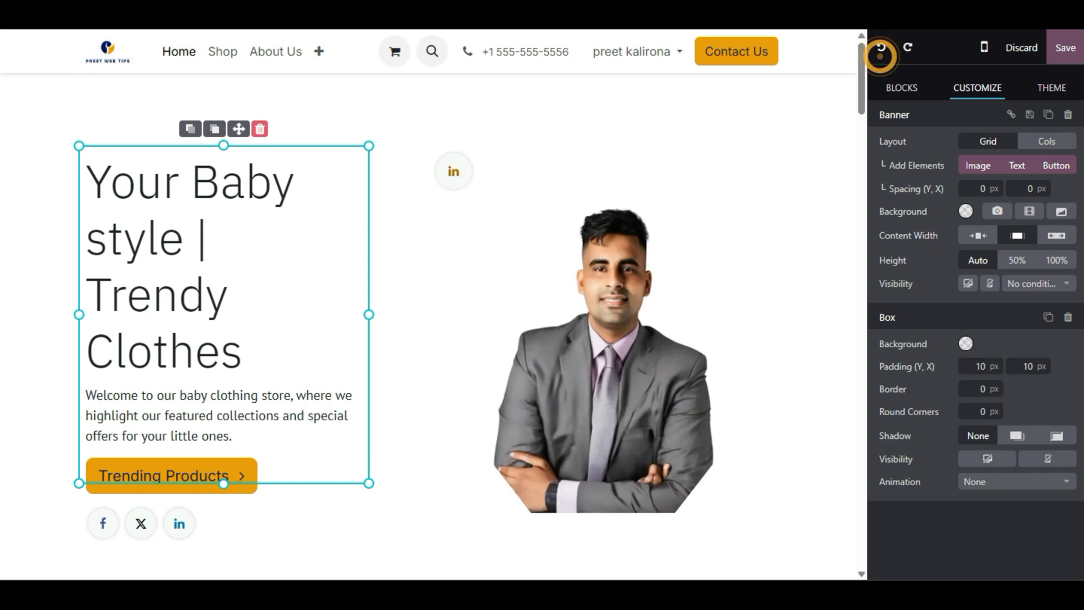
- Make the LinkedIn icon above the portrait black
left_click(237, 528)
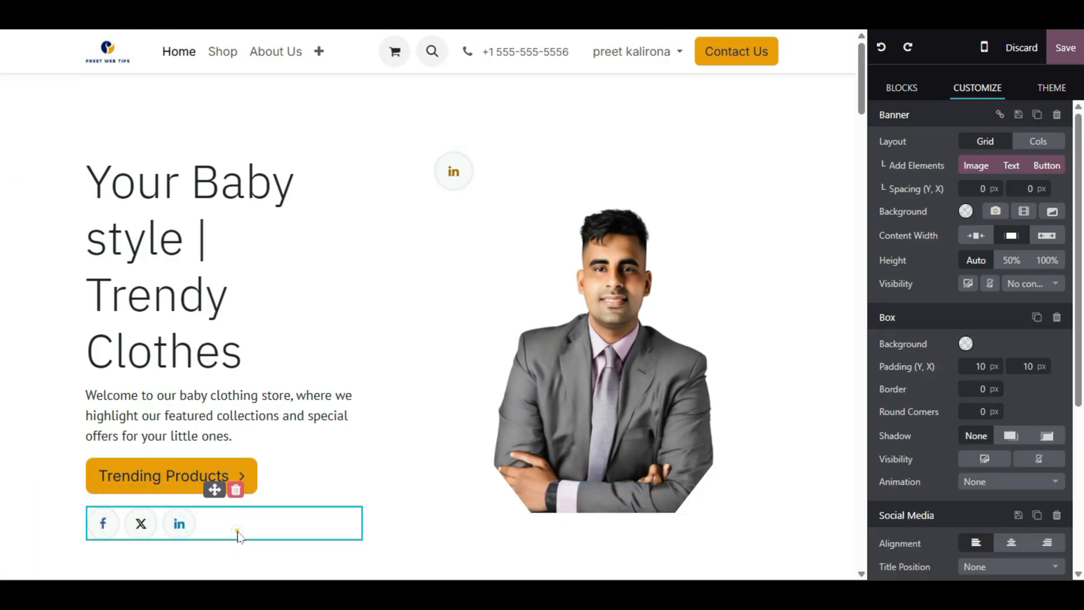
left_click(471, 172)
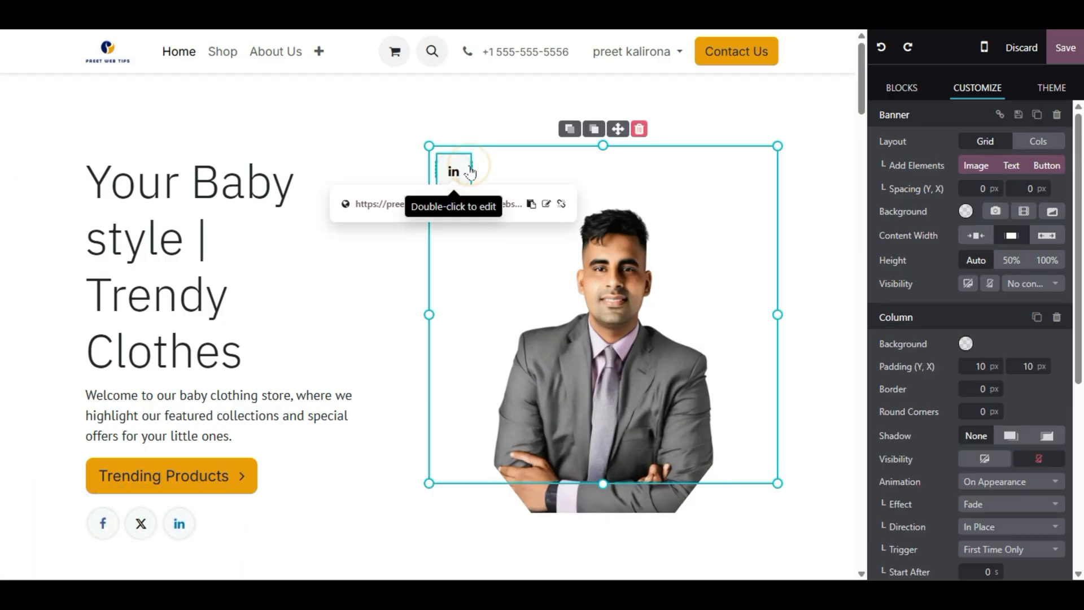
scroll(936, 372, "down", 6)
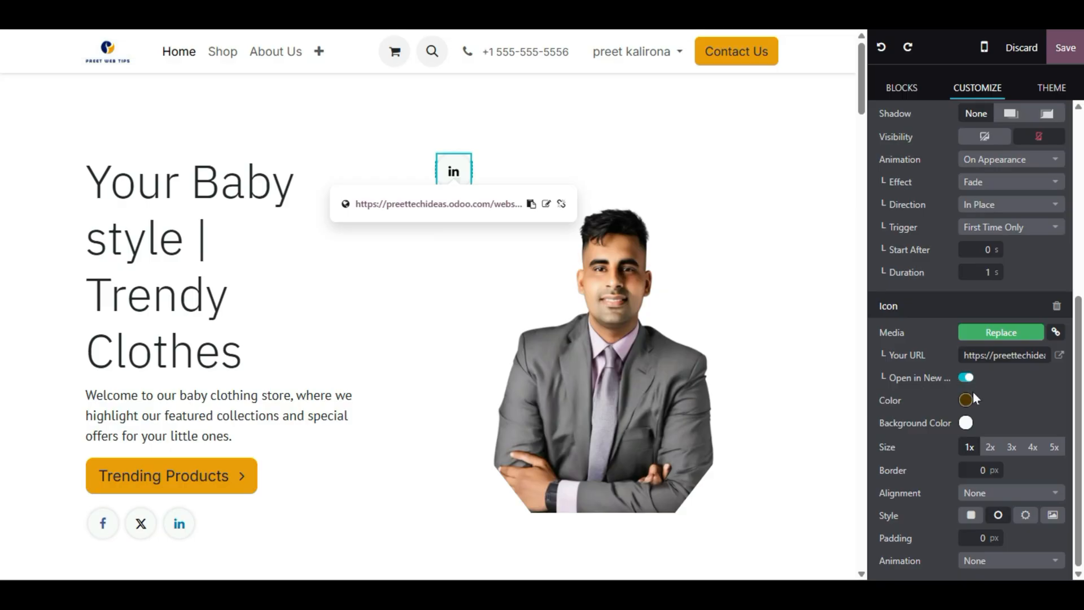
left_click(963, 379)
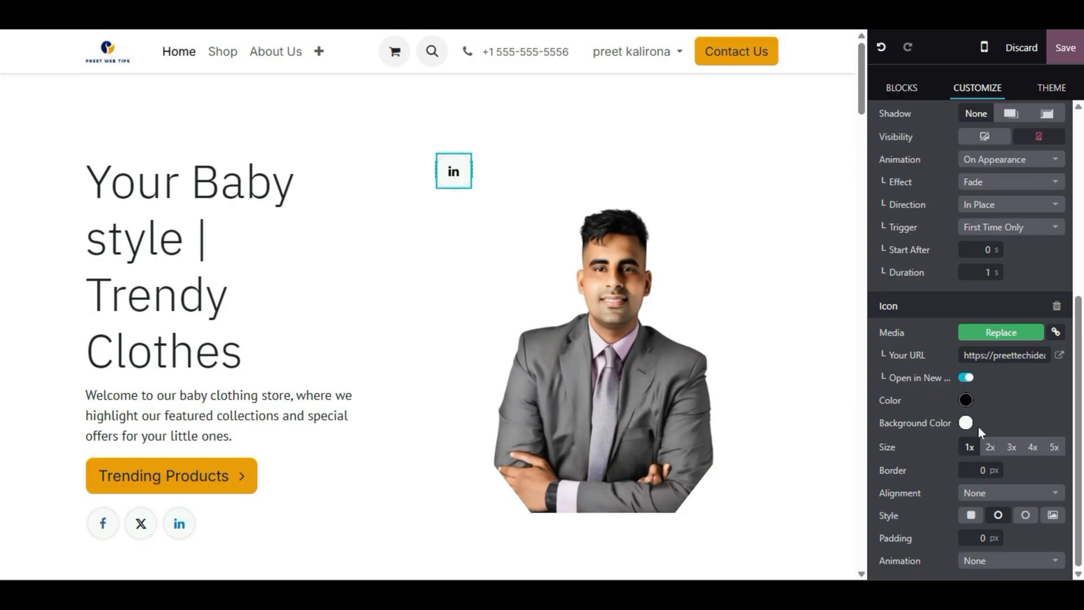
scroll(429, 305, "down", 4)
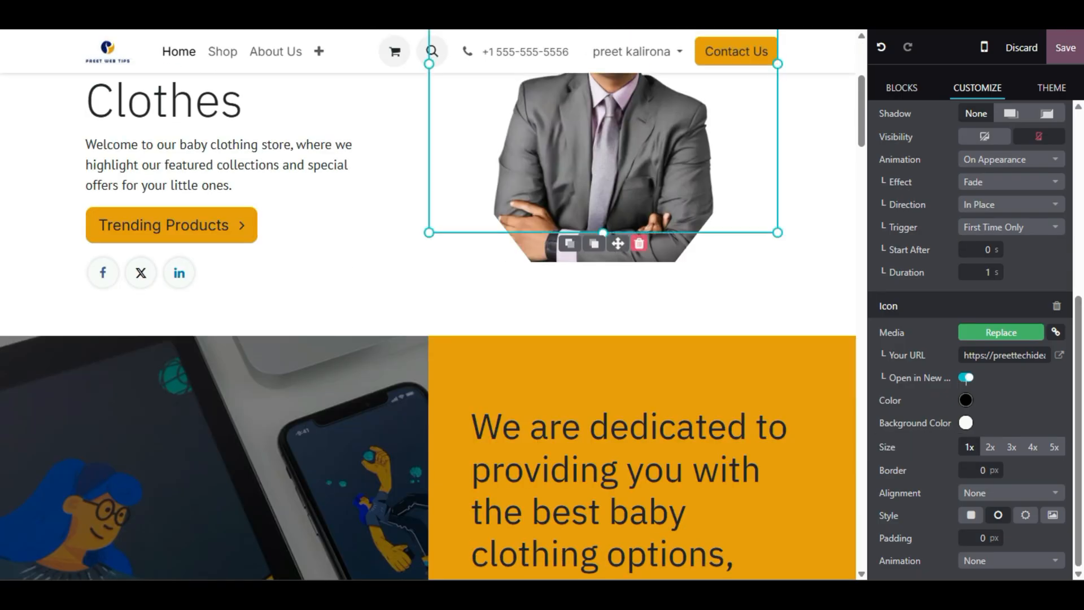
- Reduce the bottom padding of the hero banner
left_click(467, 318)
left_click_drag(429, 282, 431, 305)
left_click(351, 146)
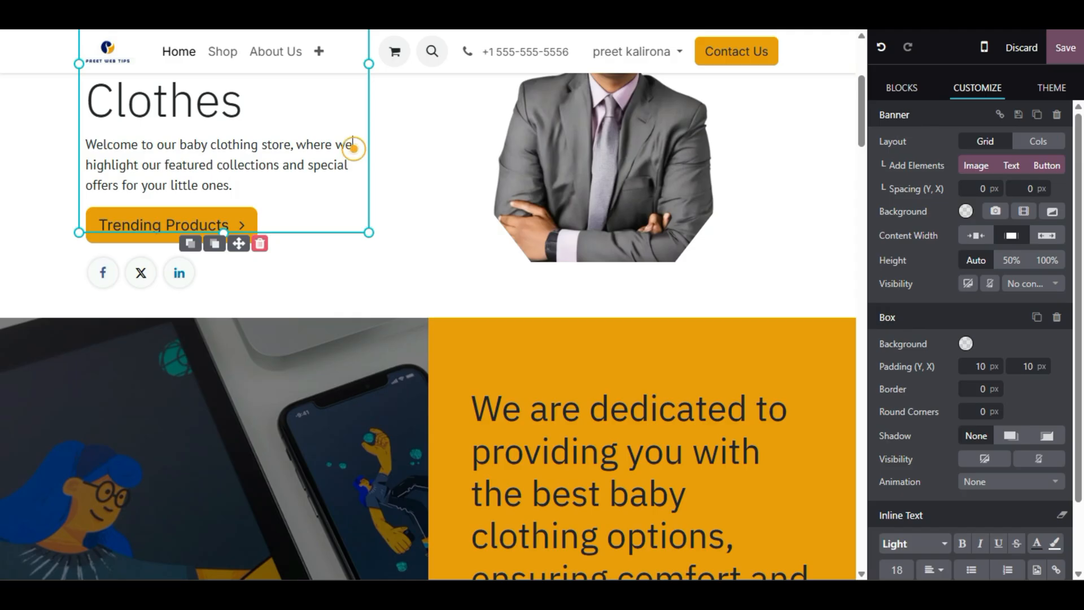
left_click(414, 233)
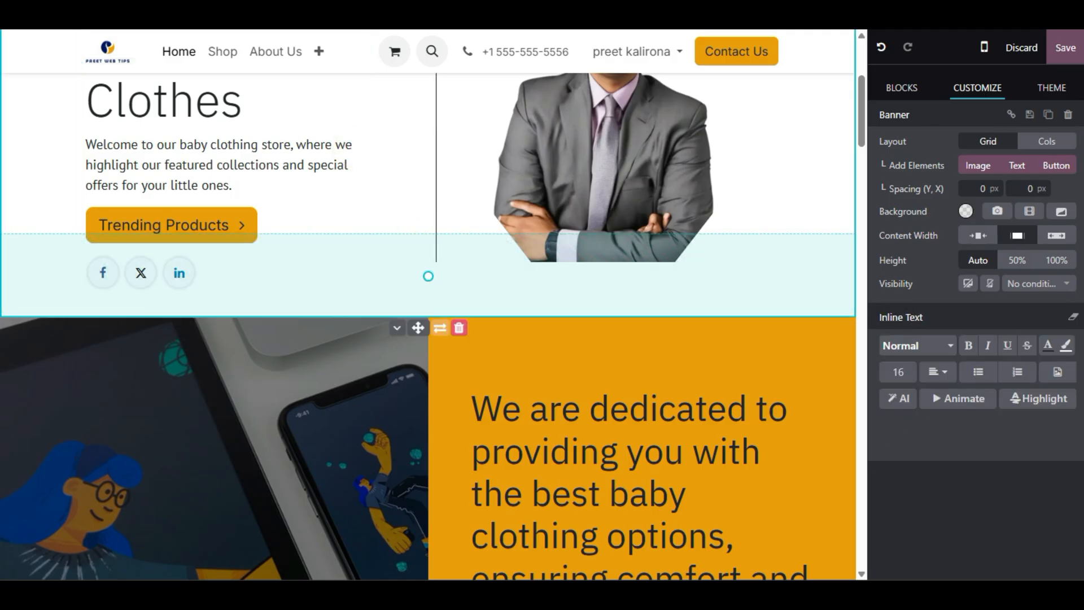
left_click(351, 213)
scroll(351, 213, "down", 6)
scroll(428, 327, "up", 6)
scroll(428, 326, "down", 6)
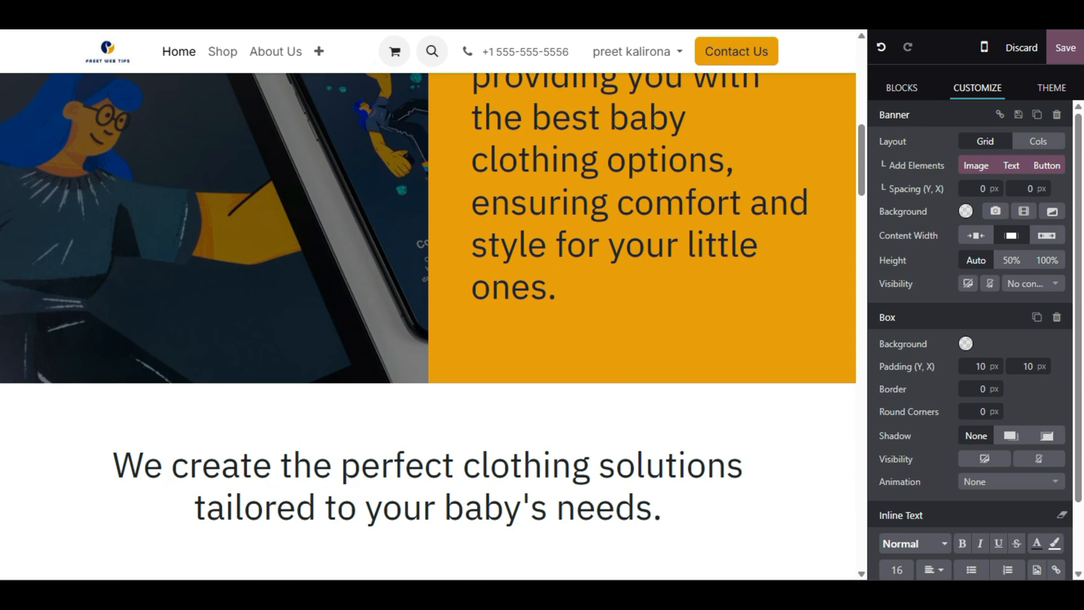
scroll(257, 98, "up", 4)
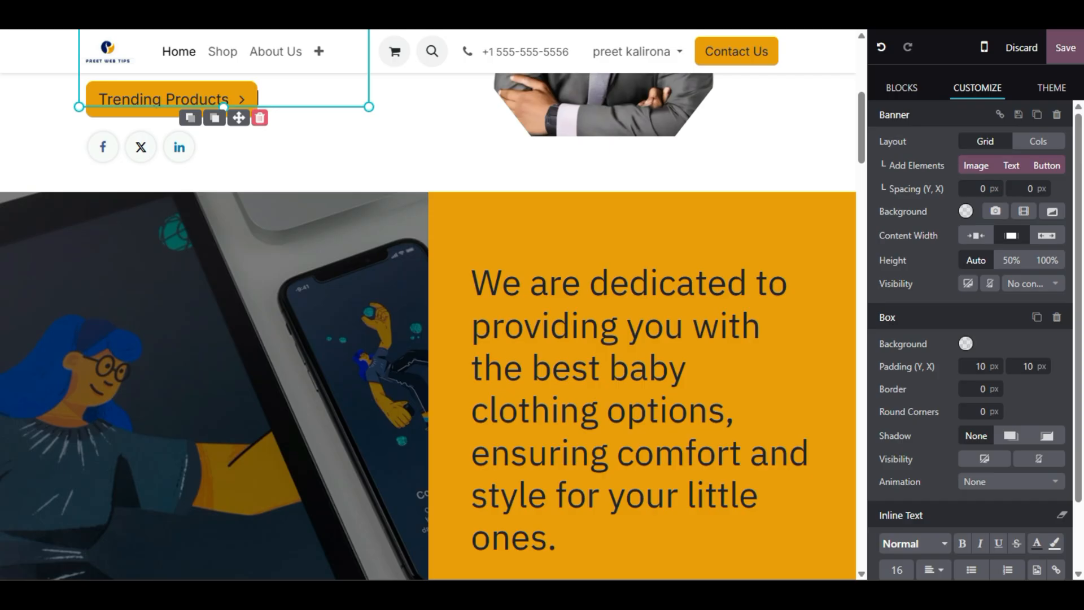
- Adjust the bottom padding of the Big Boxes image column
scroll(429, 305, "down", 2)
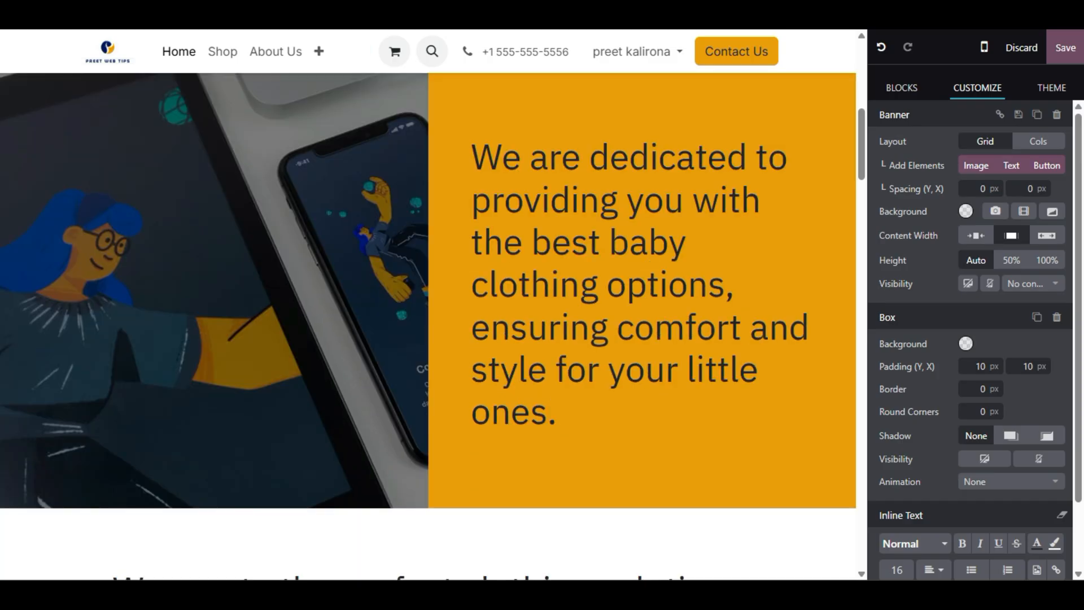
left_click(267, 242)
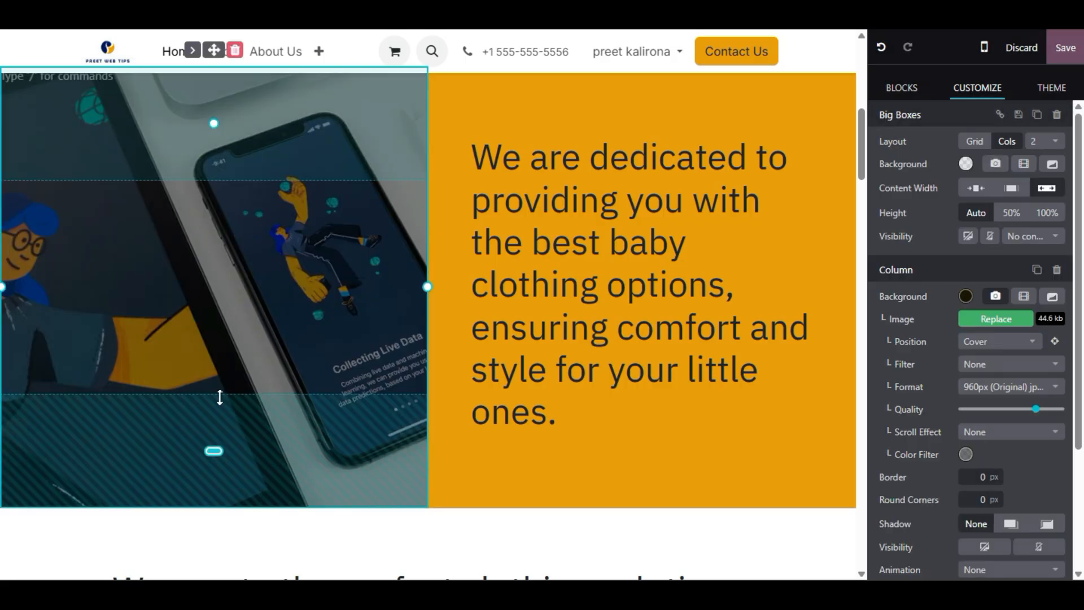
mouse_move(219, 397)
left_mouse_down()
mouse_move(198, 459)
mouse_move(225, 252)
mouse_move(206, 405)
mouse_move(232, 285)
mouse_move(232, 344)
mouse_move(242, 269)
mouse_move(245, 318)
left_mouse_up()
scroll(245, 318, "up", 2)
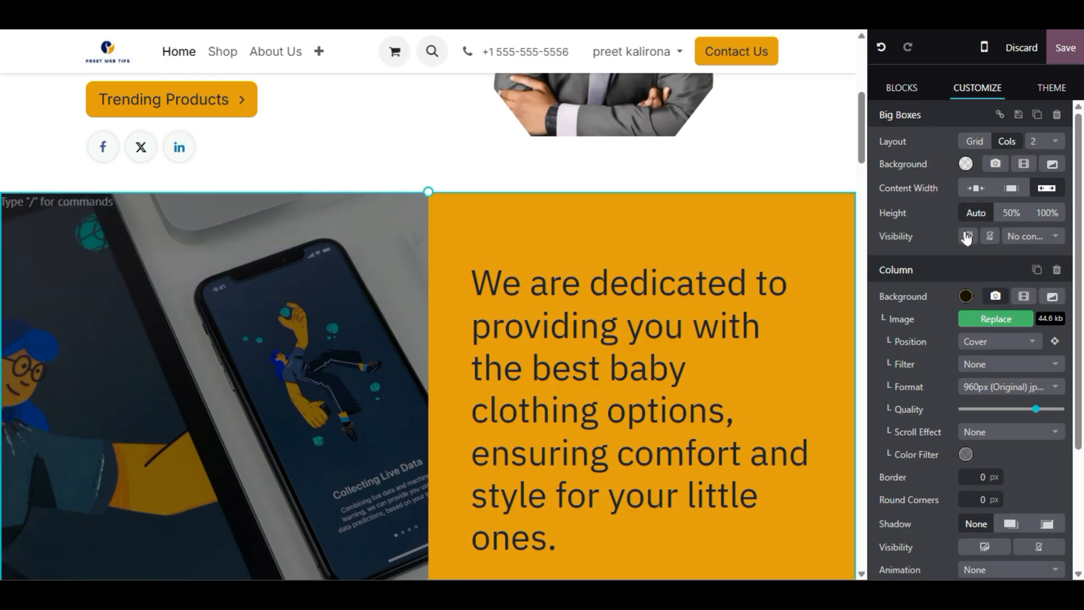
left_click(975, 144)
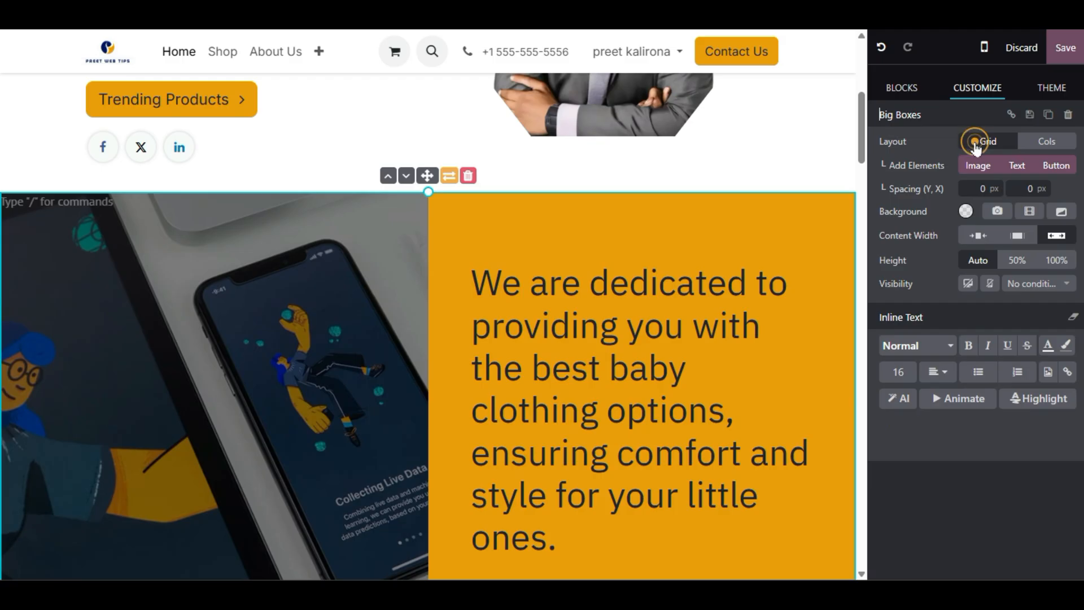
left_click(1032, 148)
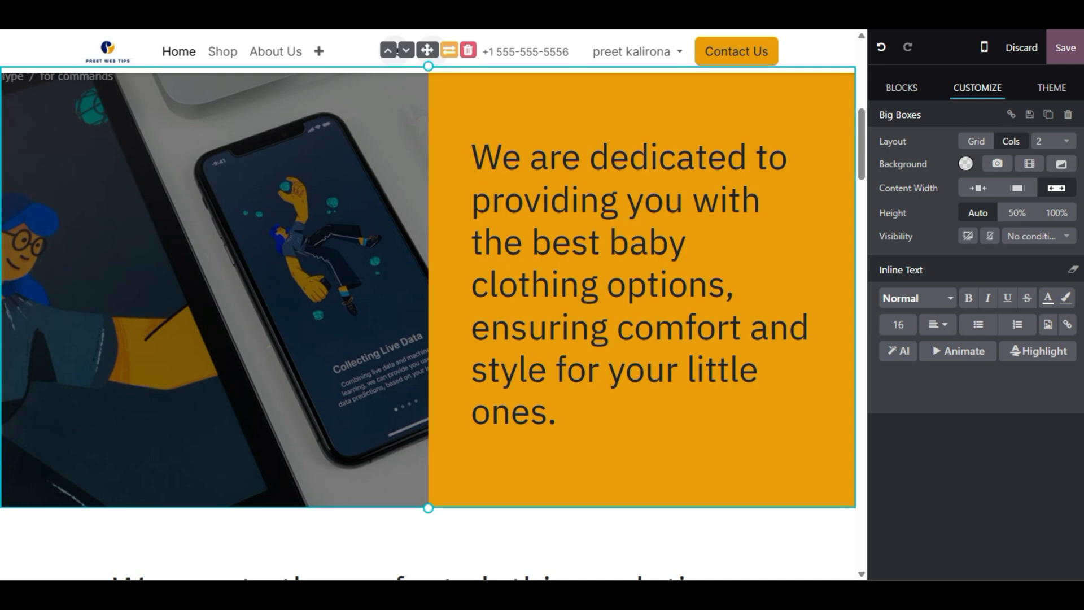
left_click(270, 346)
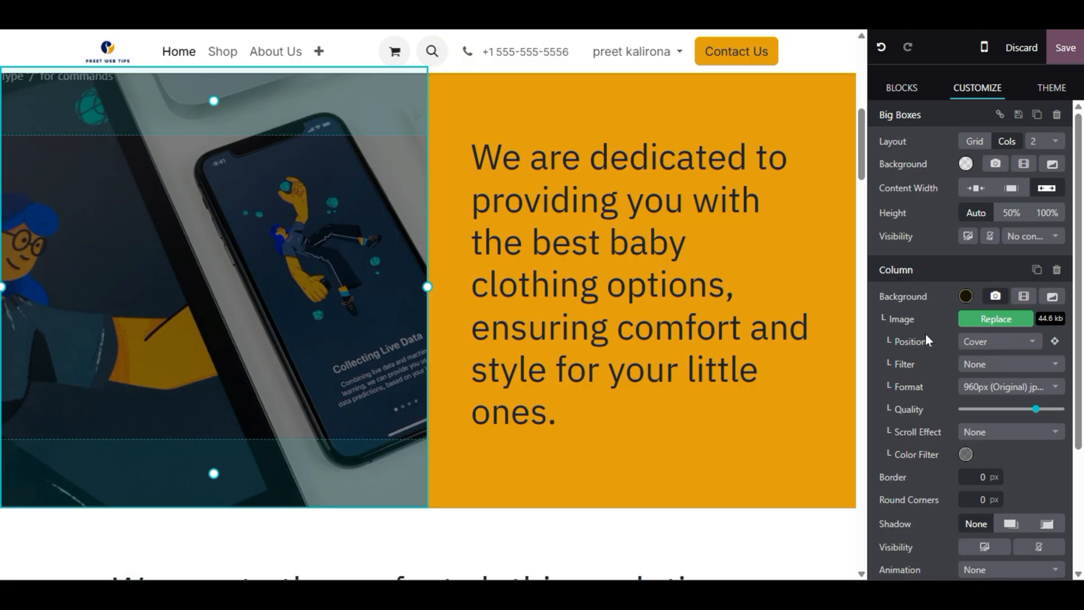
scroll(926, 333, "down", 2)
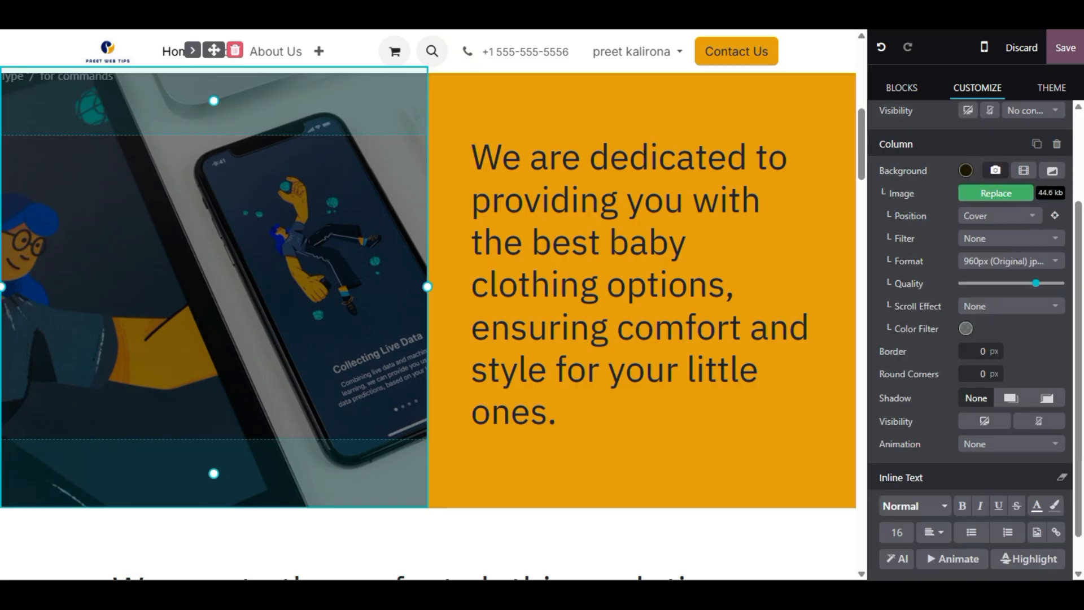
- Keep the phone image on Cover and cycle its filter through Blur and Aden to Brannan
left_click(1011, 221)
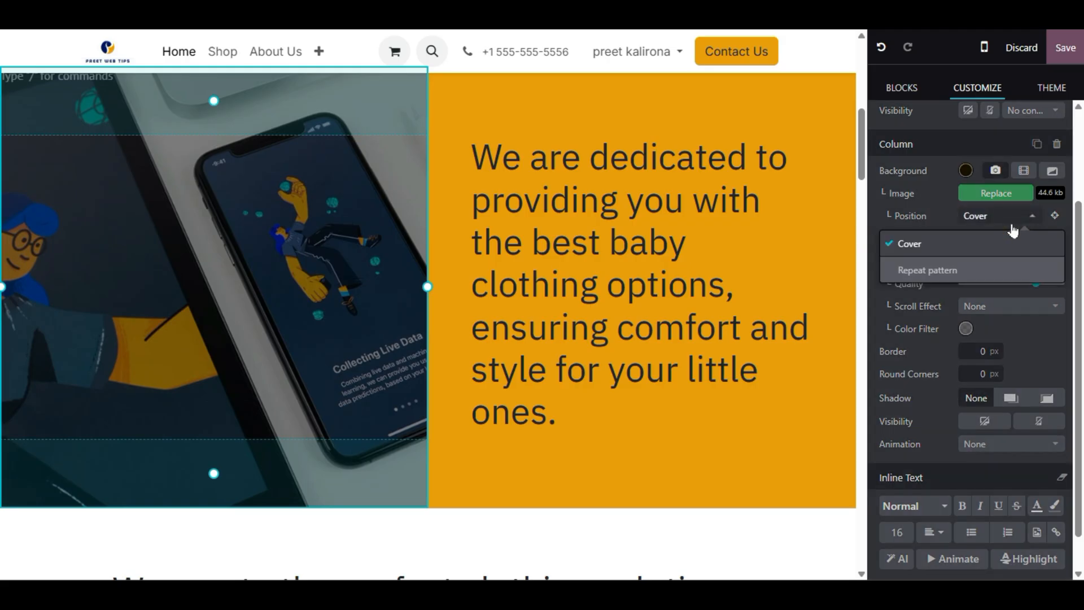
left_click(1010, 218)
left_click(995, 242)
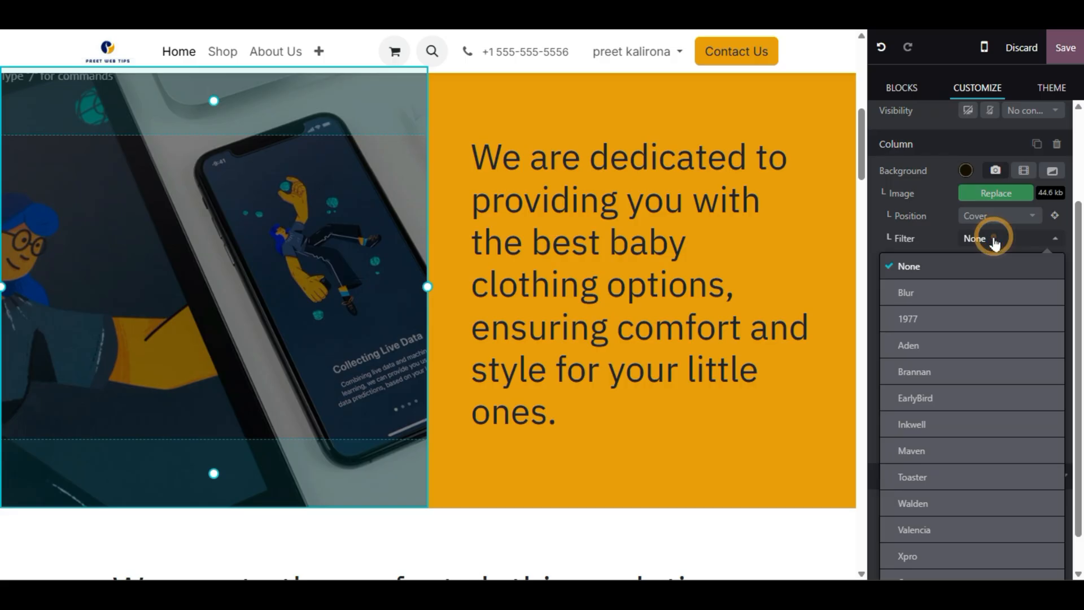
left_click(955, 299)
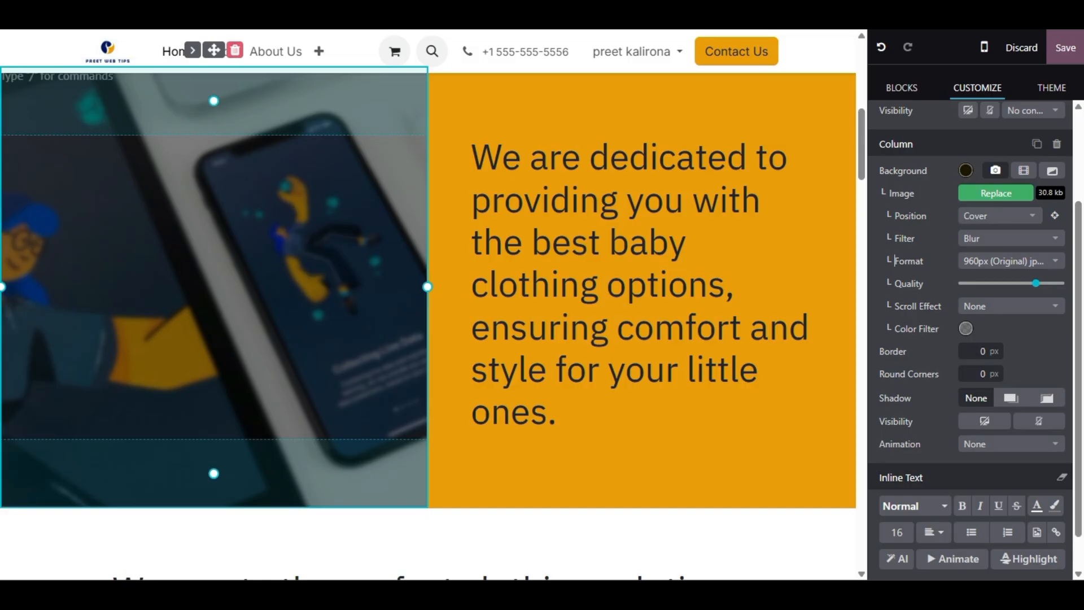
left_click(970, 239)
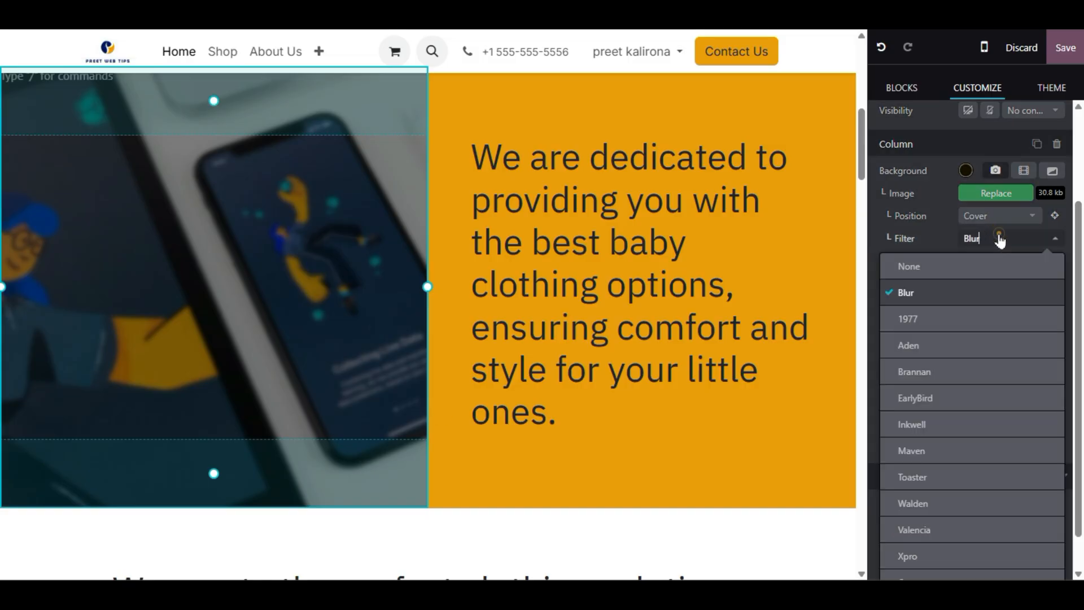
left_click(945, 343)
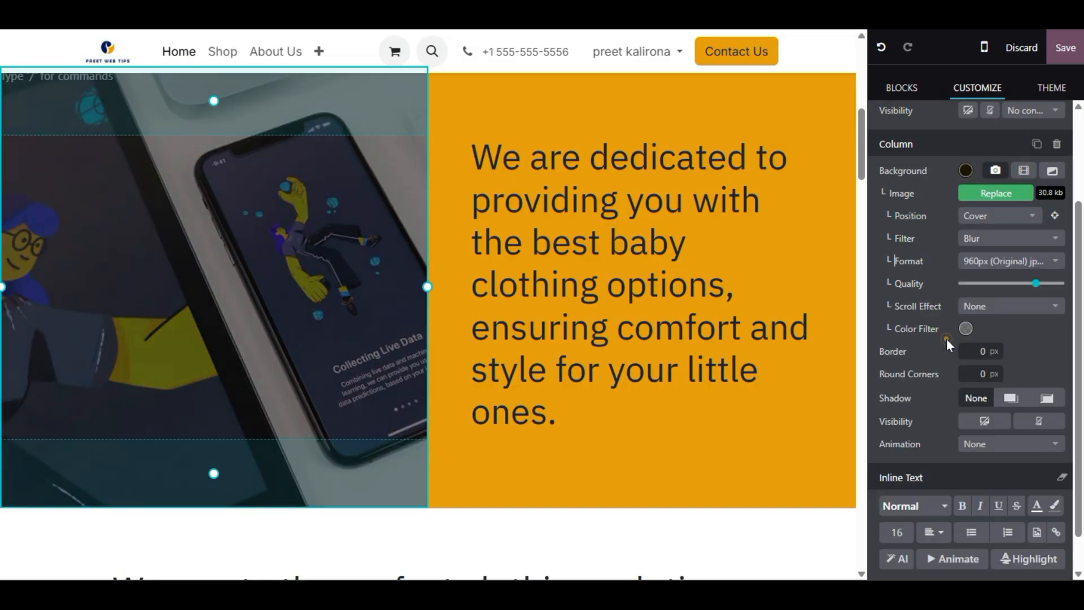
left_click(988, 236)
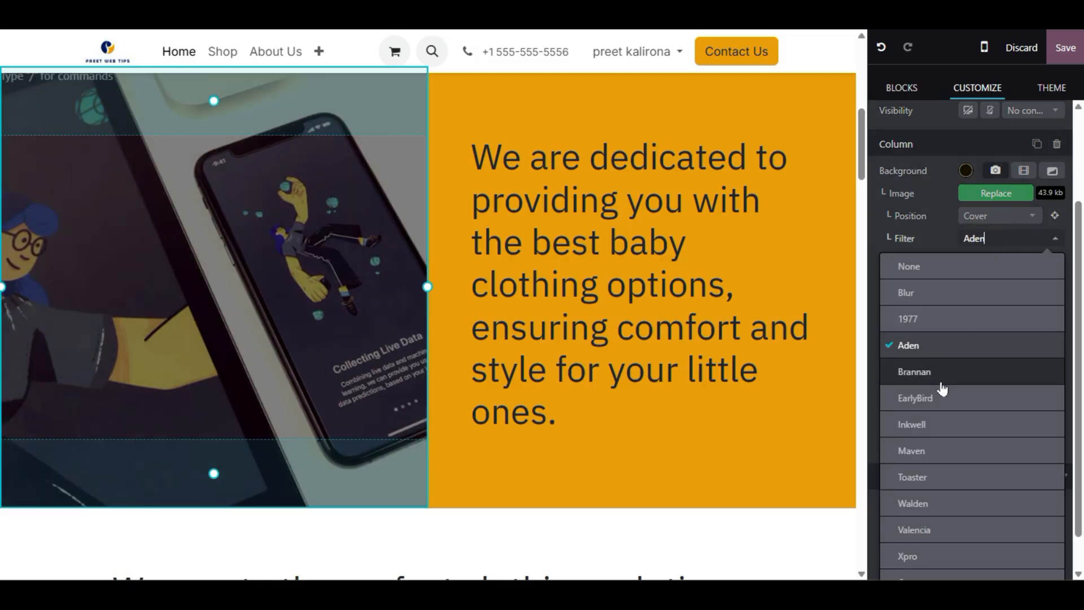
left_click(941, 378)
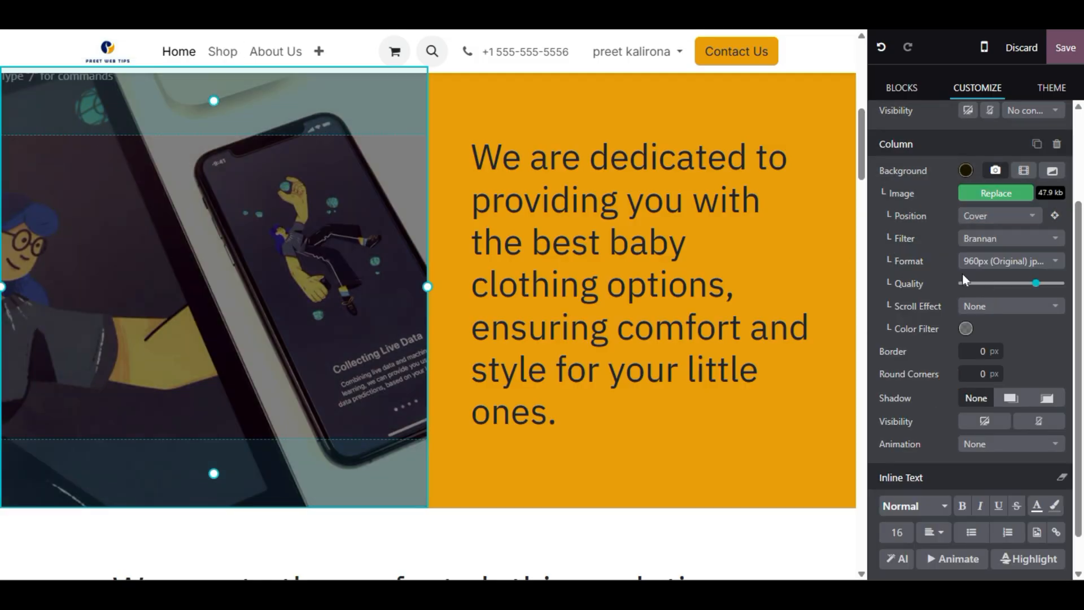
- Raise the phone image's Quality slider to maximum, about 313.1 kb
left_click_drag(1033, 284, 1028, 283)
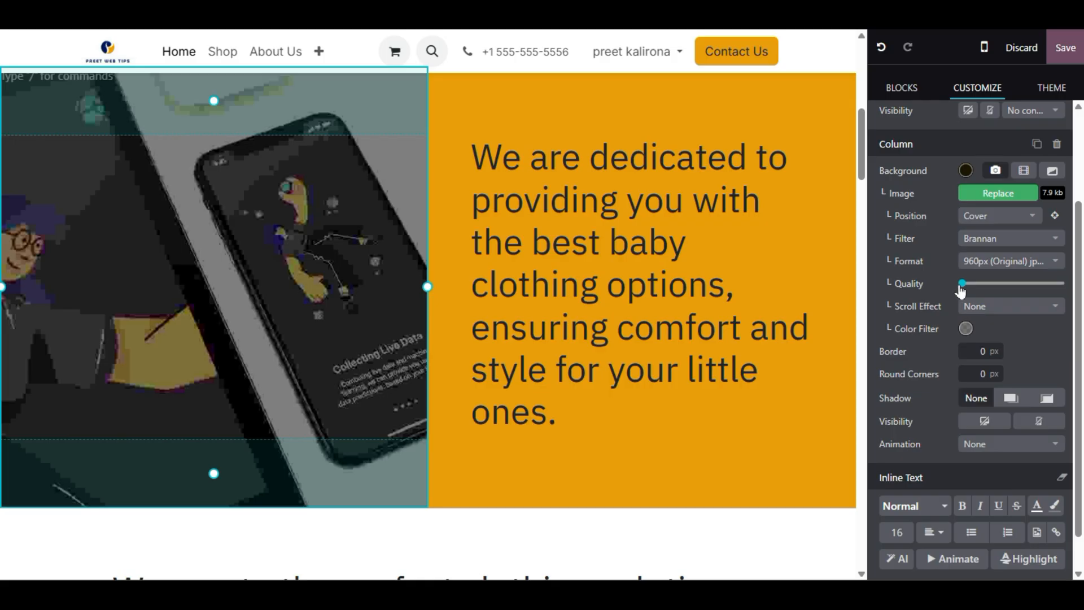
left_click_drag(1044, 290, 1062, 287)
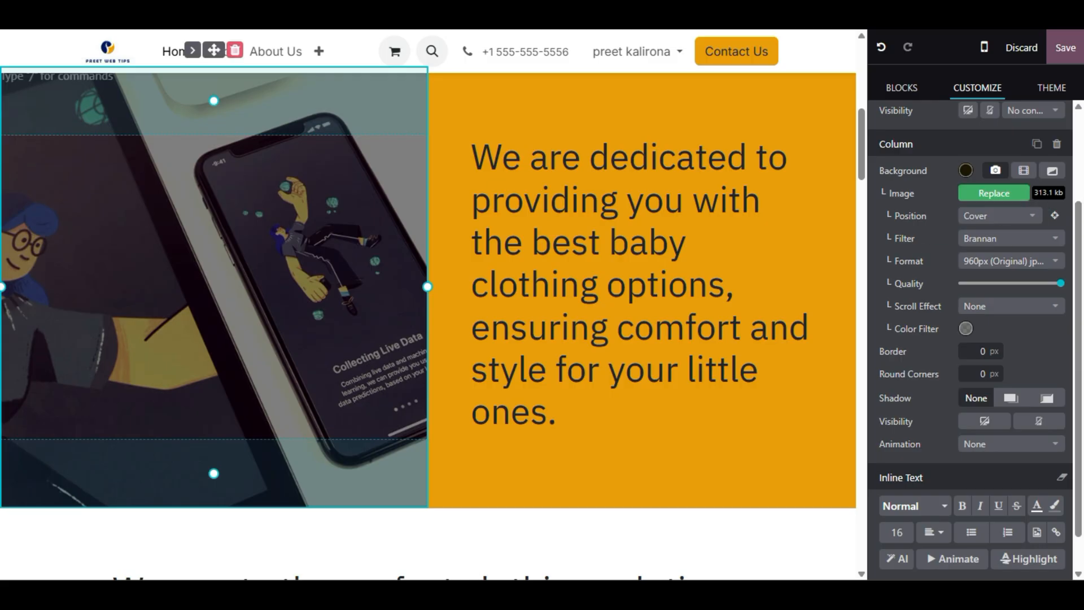
scroll(427, 321, "up", 5)
scroll(428, 322, "down", 5)
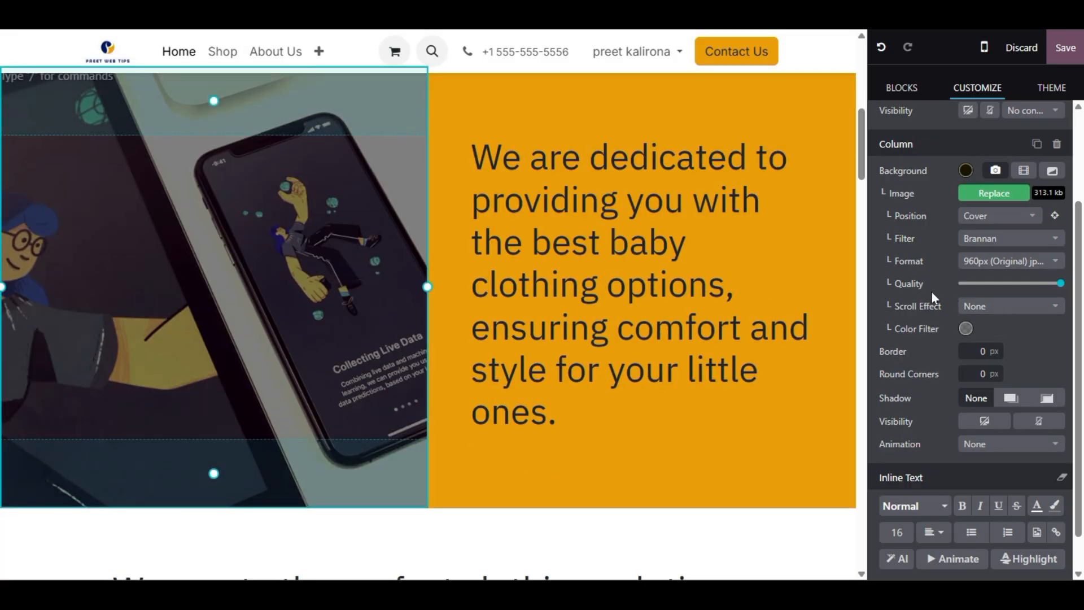
scroll(903, 316, "down", 1)
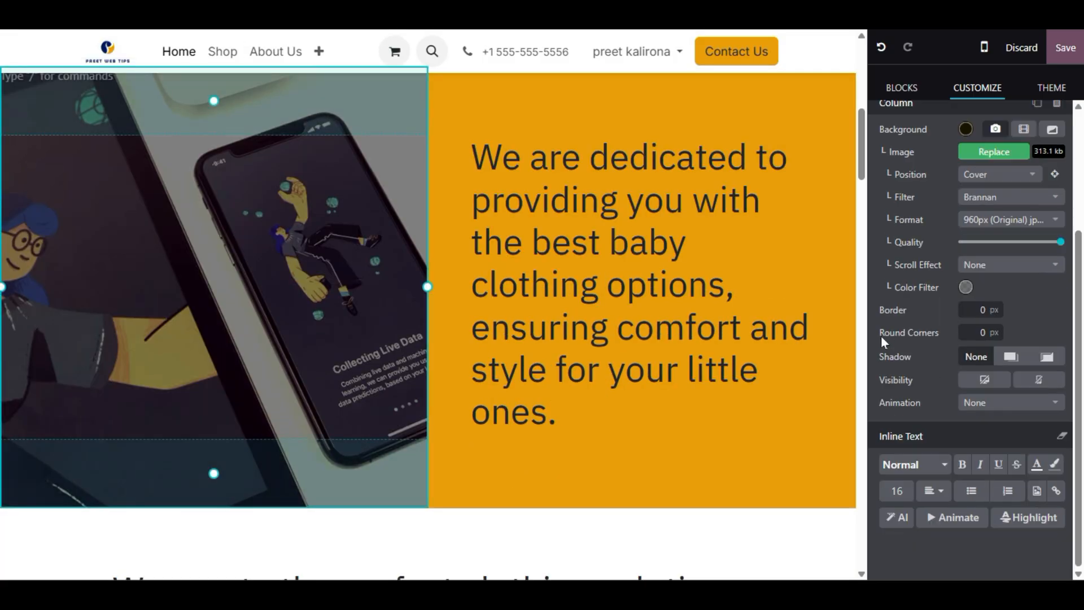
- Apply the Parallax to Top scroll effect to the phone image and preview it
left_click(1021, 266)
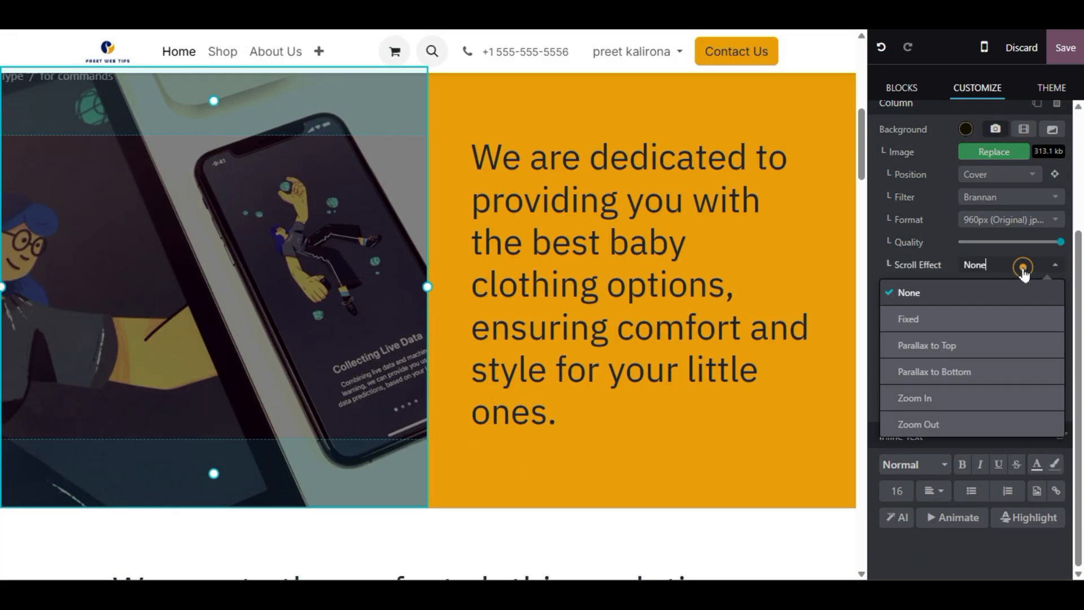
left_click(968, 353)
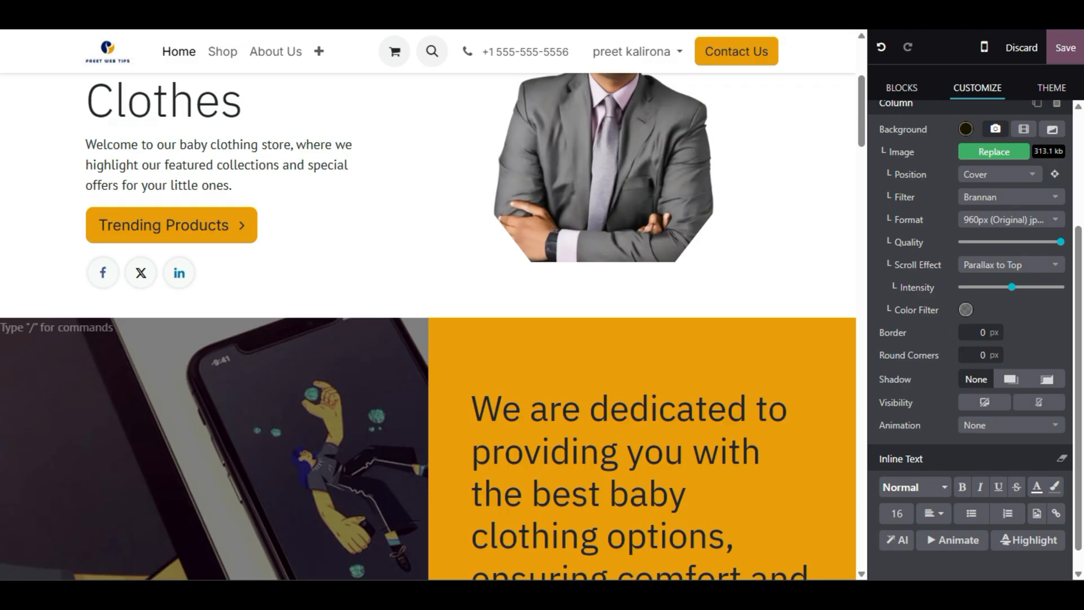
scroll(293, 337, "up", 4)
scroll(293, 337, "down", 10)
scroll(293, 336, "up", 10)
scroll(271, 317, "down", 8)
scroll(271, 317, "up", 8)
scroll(271, 316, "down", 8)
scroll(271, 317, "up", 4)
scroll(271, 317, "down", 6)
scroll(429, 326, "down", 6)
scroll(429, 327, "up", 10)
scroll(429, 326, "down", 8)
scroll(429, 326, "up", 8)
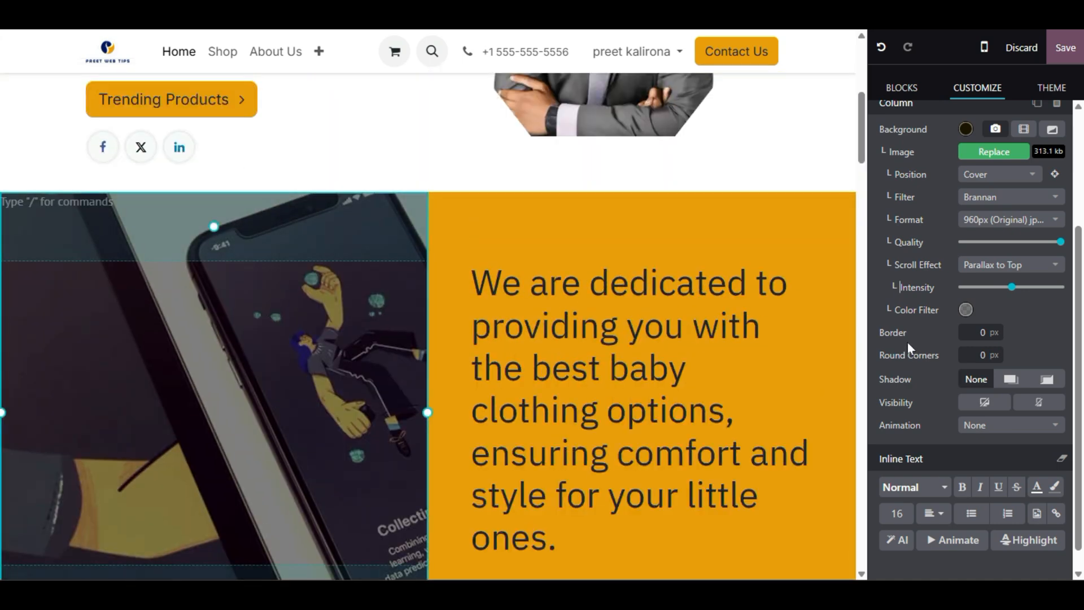
- Switch the phone image's scroll effect to Zoom In and preview it
left_click(973, 263)
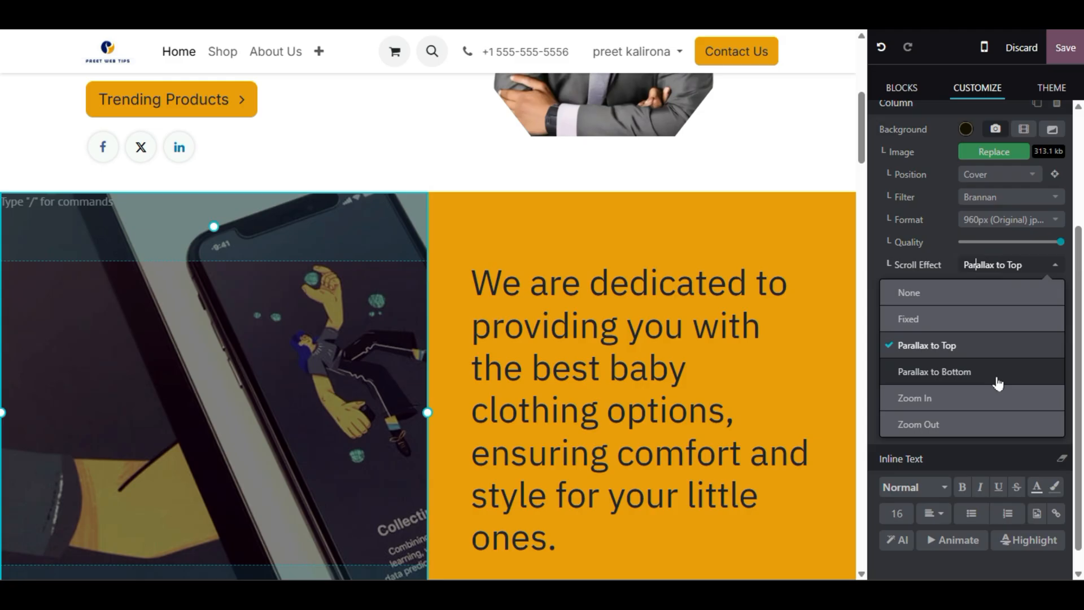
left_click(975, 399)
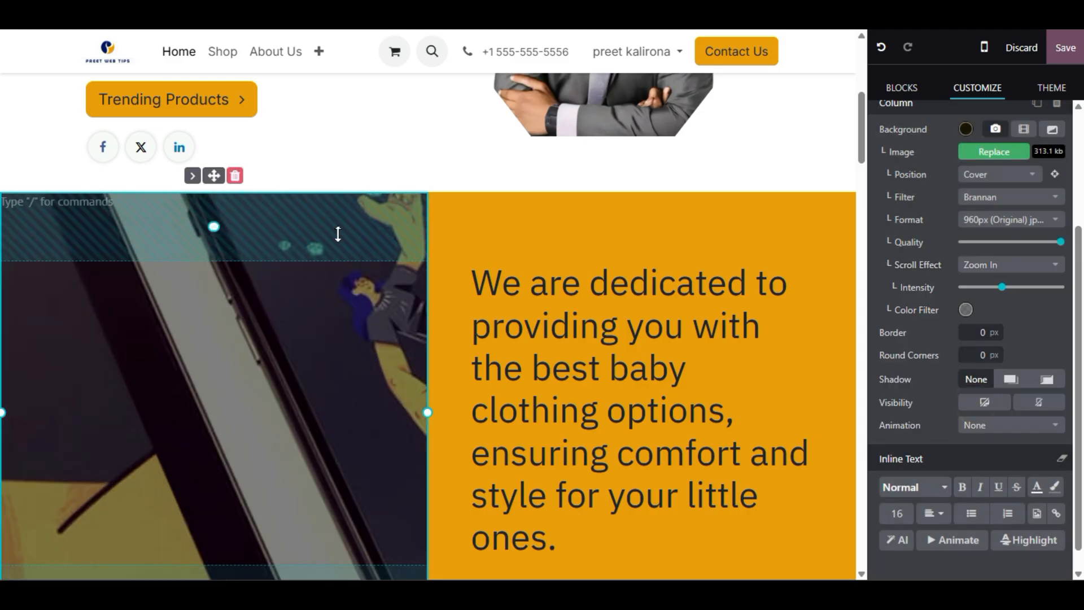
scroll(336, 235, "down", 2)
scroll(429, 304, "down", 2)
scroll(429, 305, "up", 4)
scroll(429, 305, "down", 4)
scroll(429, 304, "up", 2)
scroll(429, 305, "up", 2)
scroll(429, 304, "down", 4)
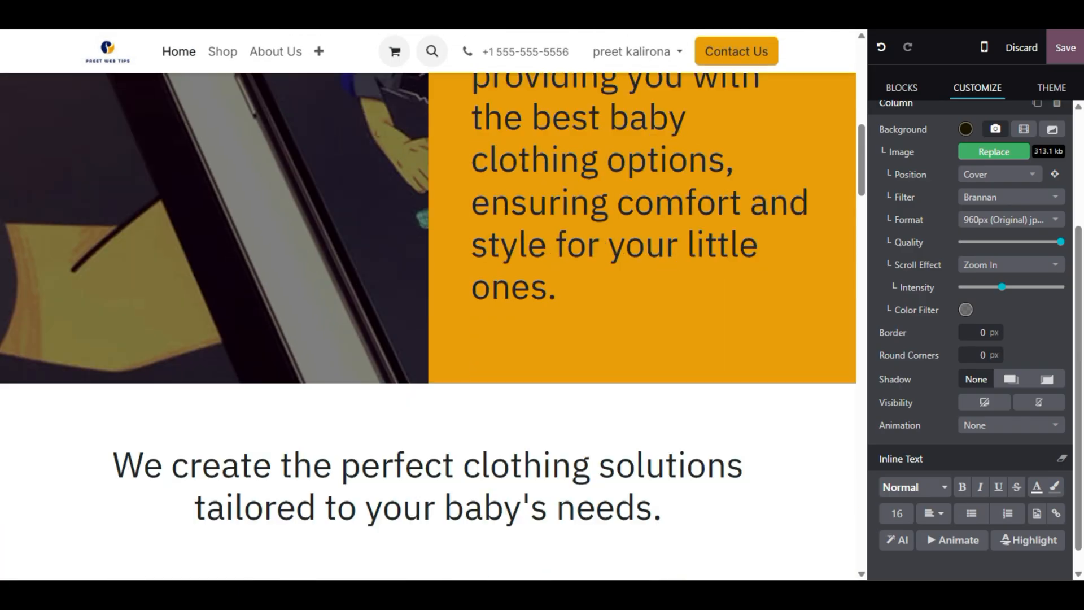
scroll(429, 305, "up", 4)
scroll(429, 305, "down", 6)
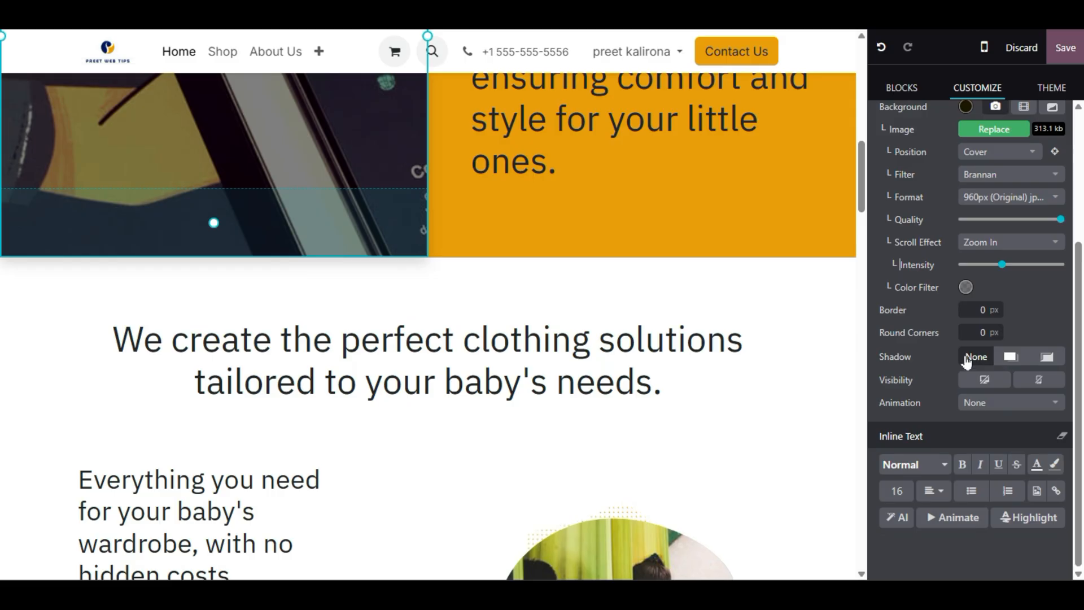
left_click(1022, 364)
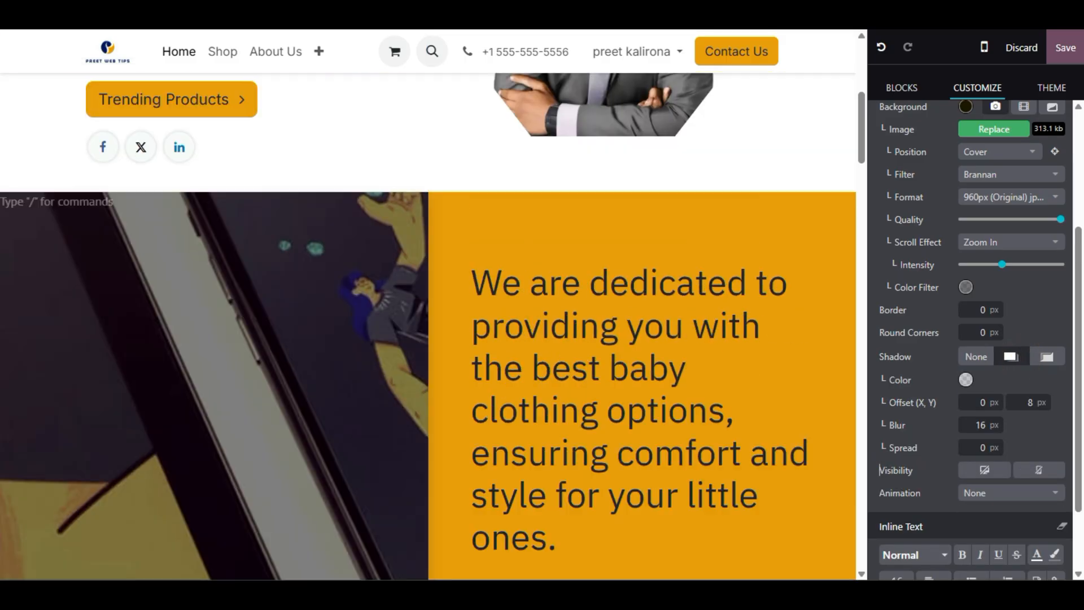
scroll(800, 344, "up", 6)
scroll(801, 344, "down", 4)
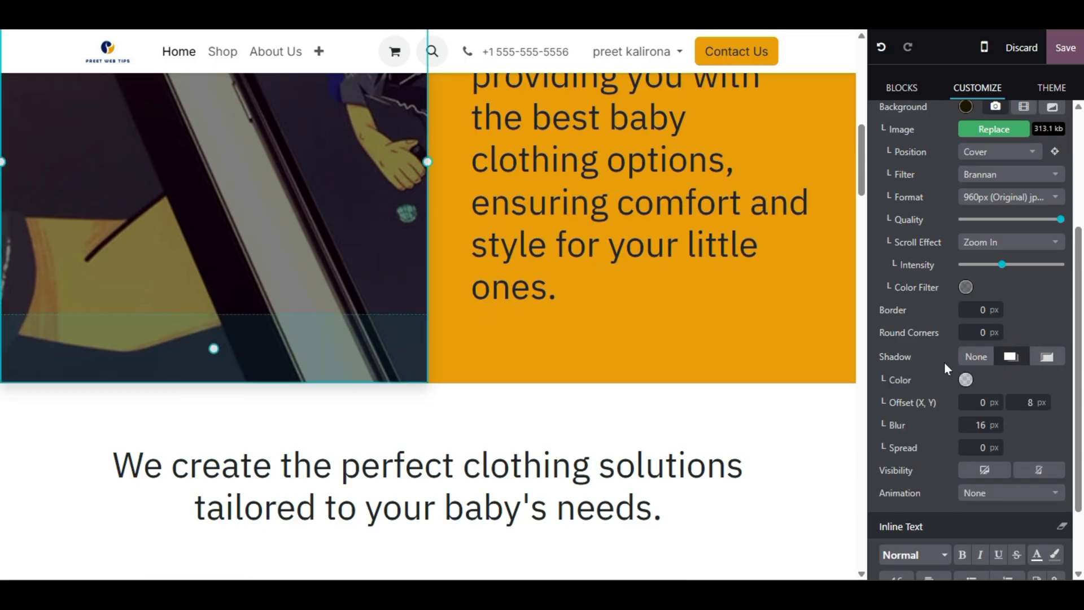
left_click(976, 357)
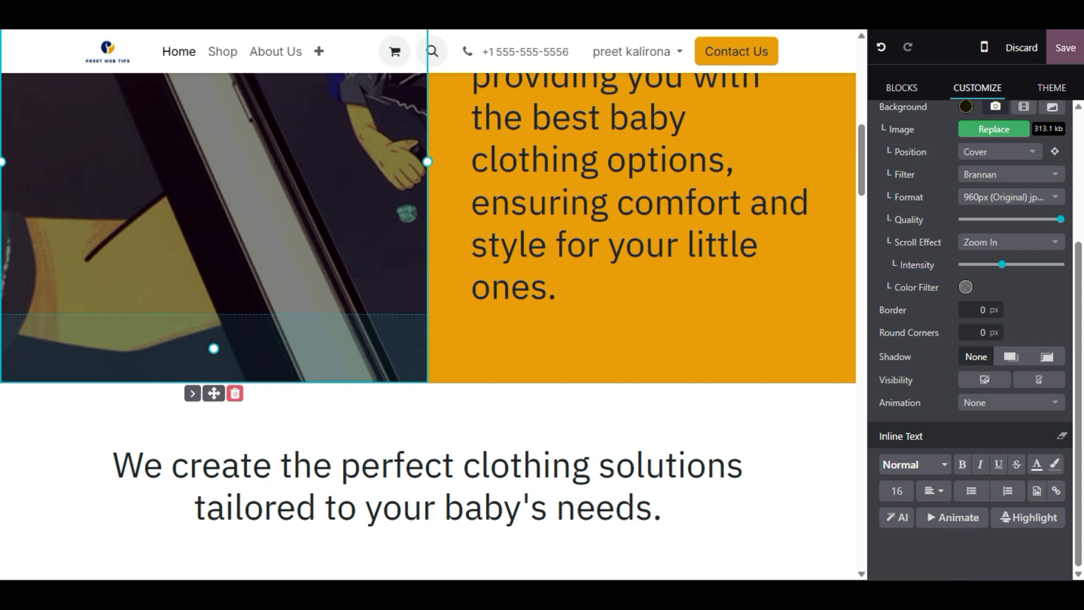
scroll(428, 305, "up", 4)
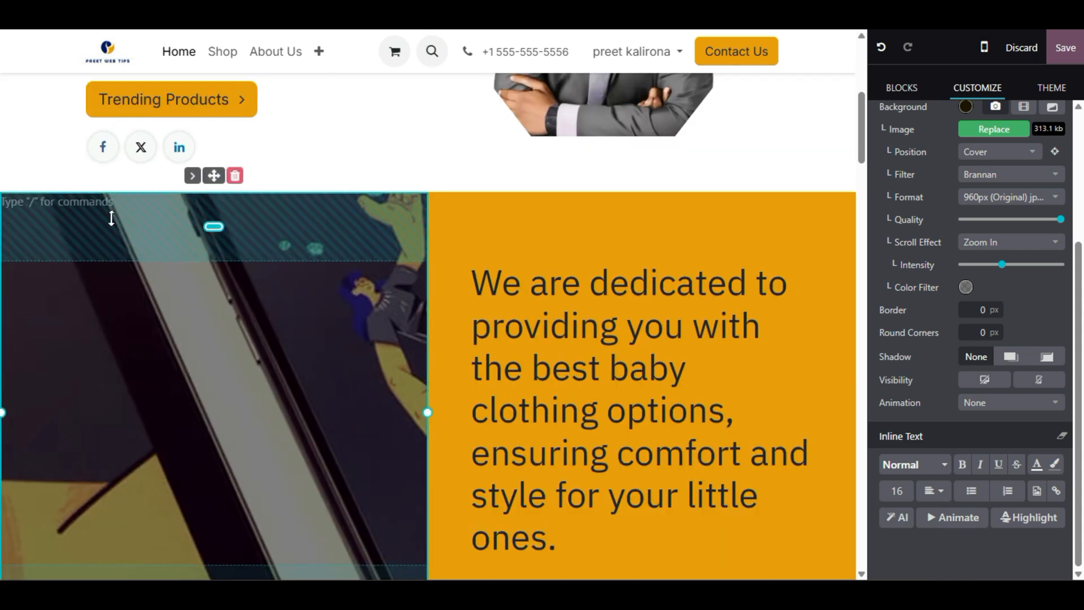
- Select the orange 'We are dedicated to providing you…' column beside the phone photo to show its options
left_click(571, 358)
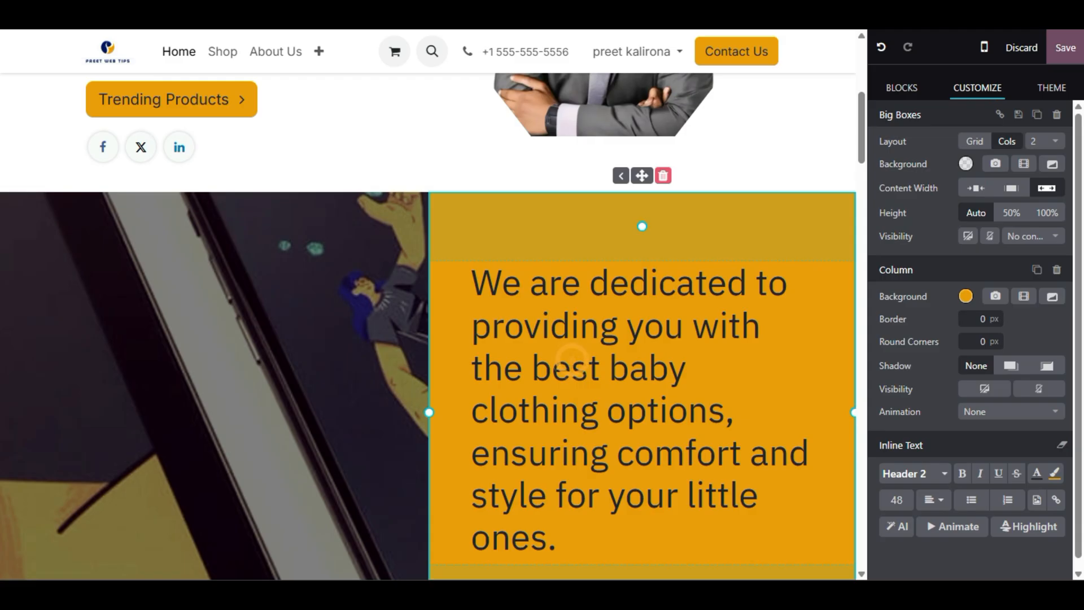
key("ctrl+a")
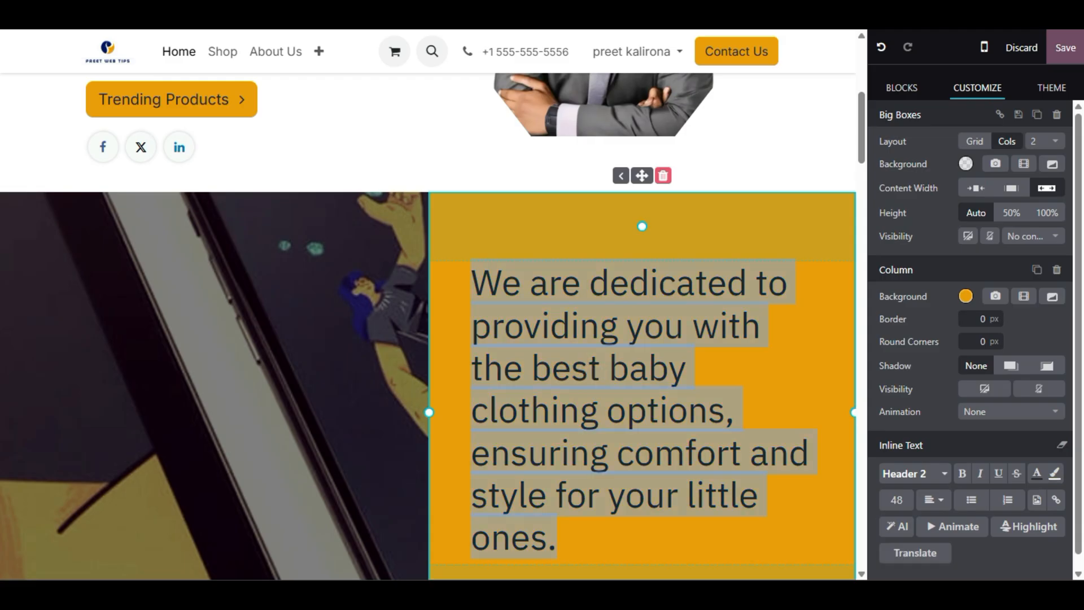
scroll(452, 453, "down", 2)
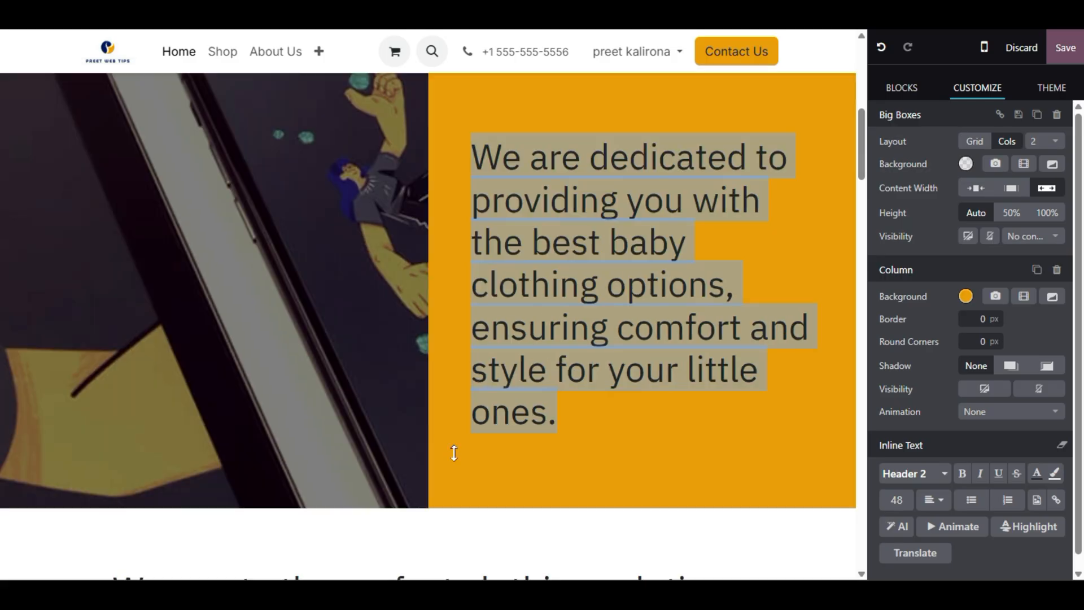
scroll(429, 316, "down", 8)
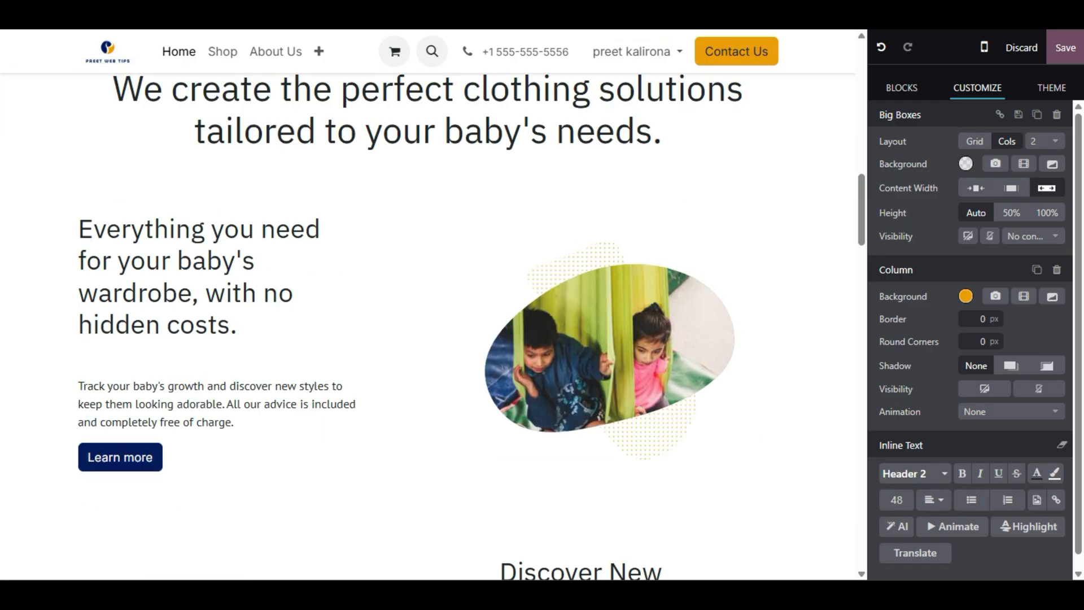
scroll(429, 316, "up", 10)
scroll(598, 275, "down", 2)
left_click(598, 275)
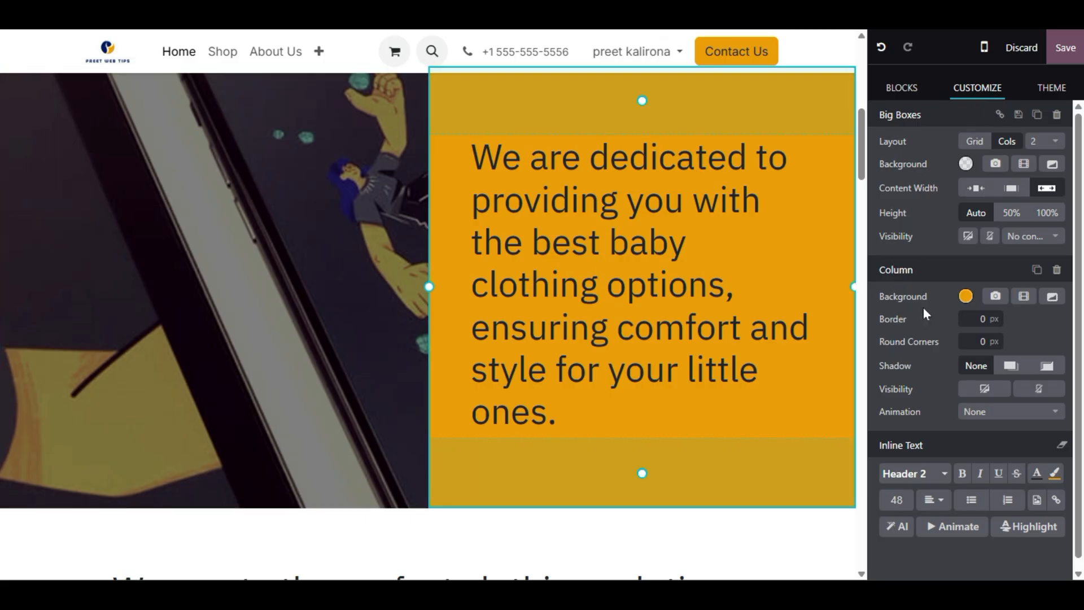
- Replace the column's orange background with the first white Theme preset colour
left_click(966, 298)
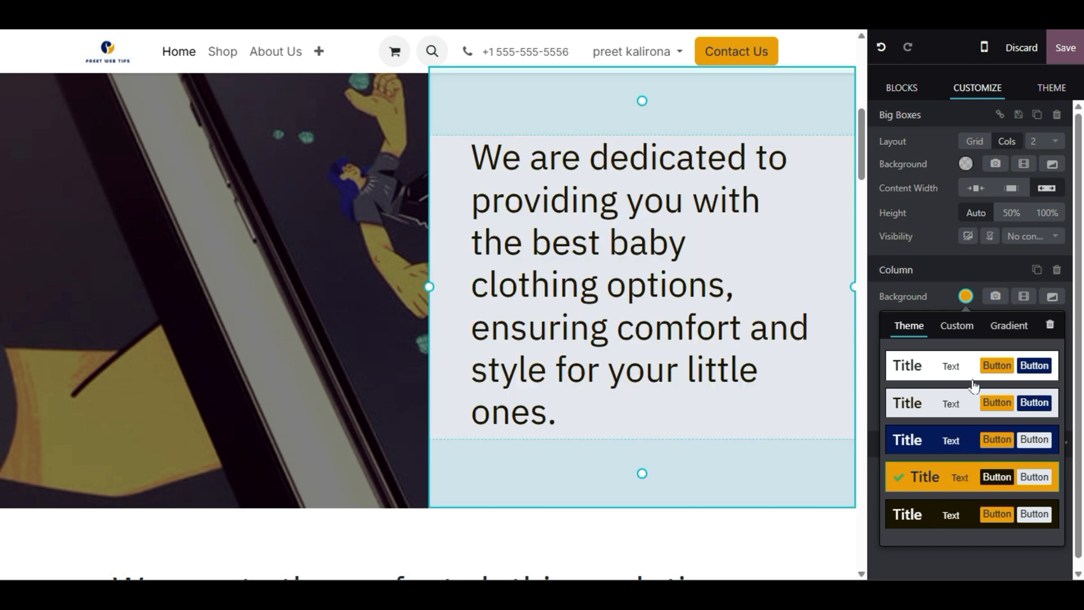
scroll(644, 286, "up", 9)
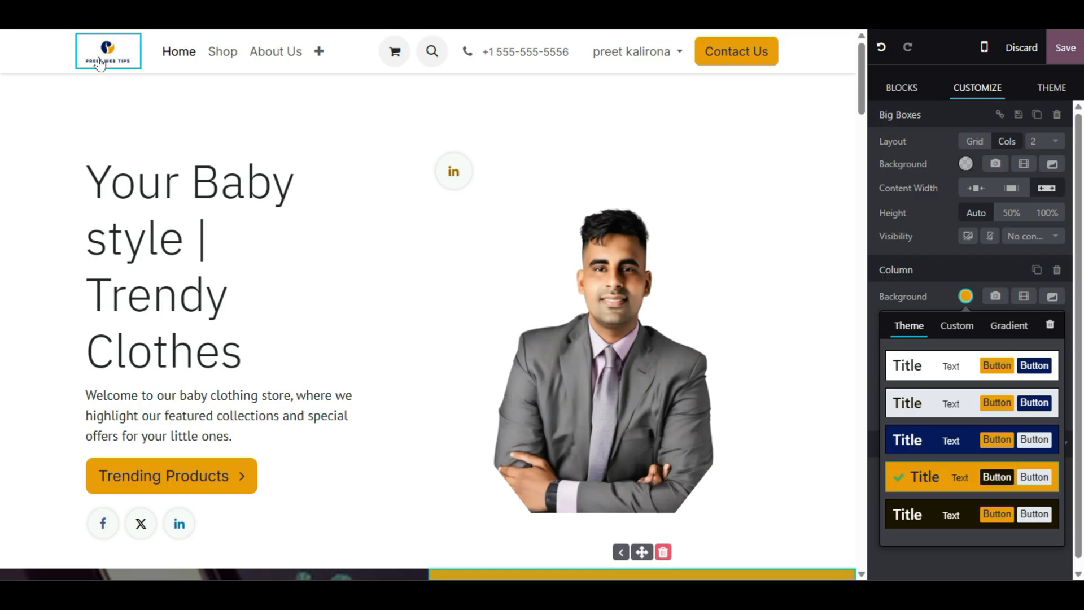
scroll(429, 316, "down", 9)
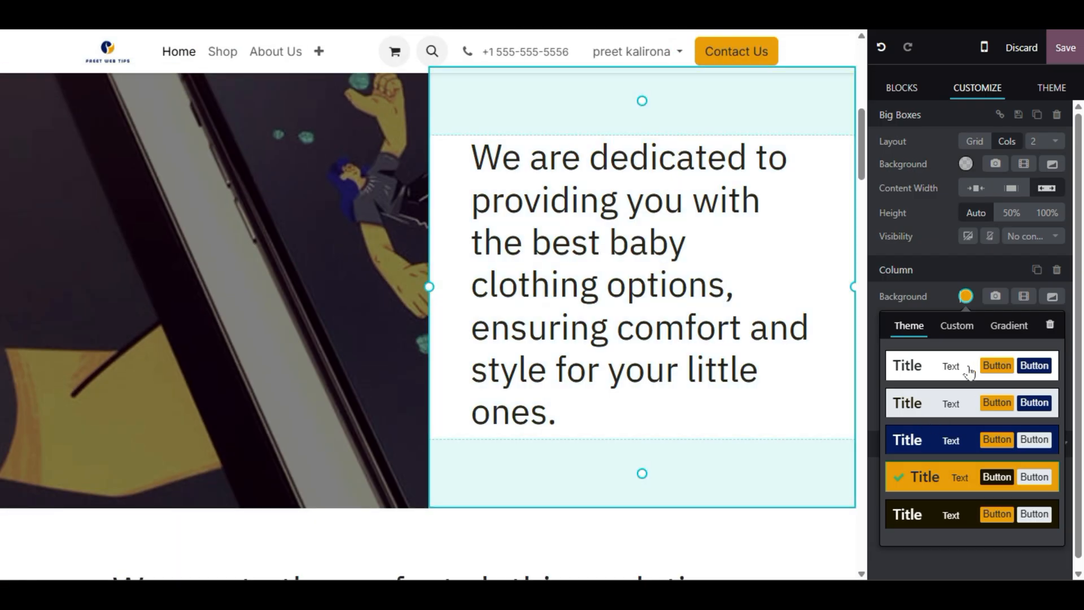
left_click(969, 373)
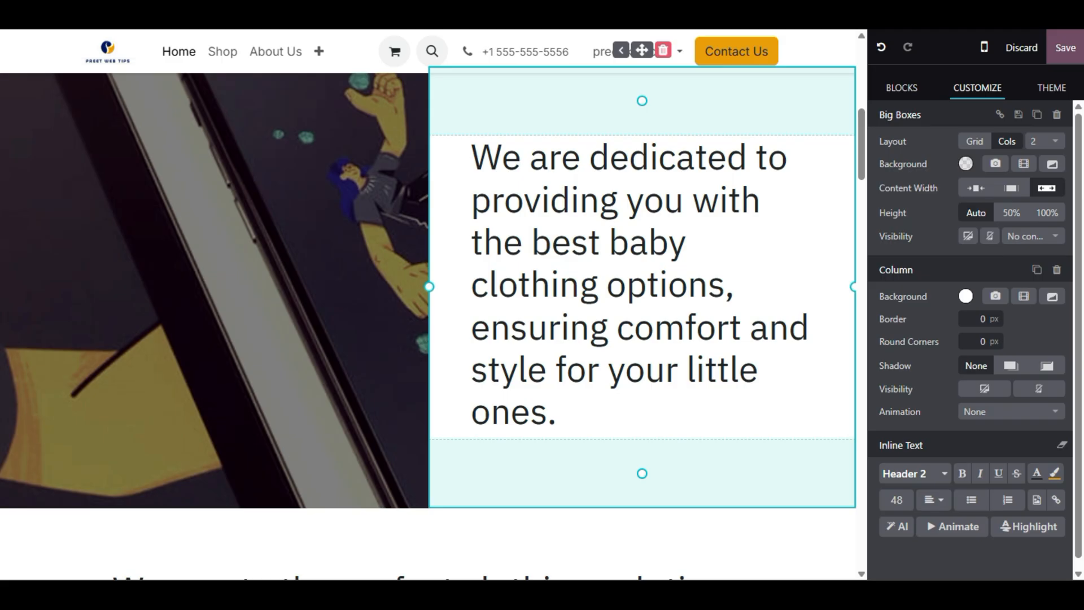
- Set the column animation to On Scroll with a Fade effect, In Place
left_click(976, 416)
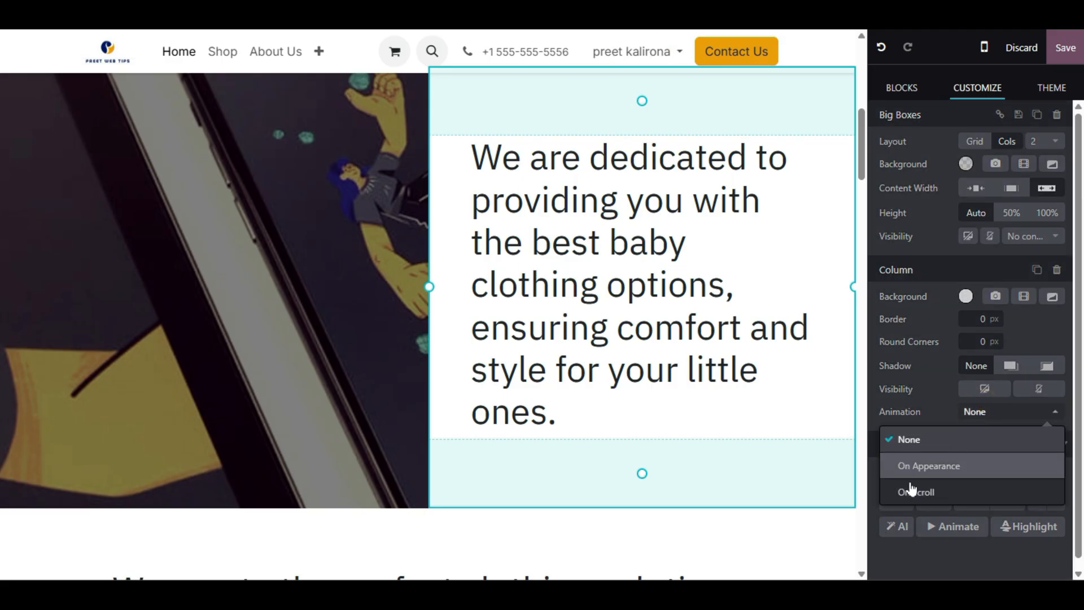
left_click(930, 493)
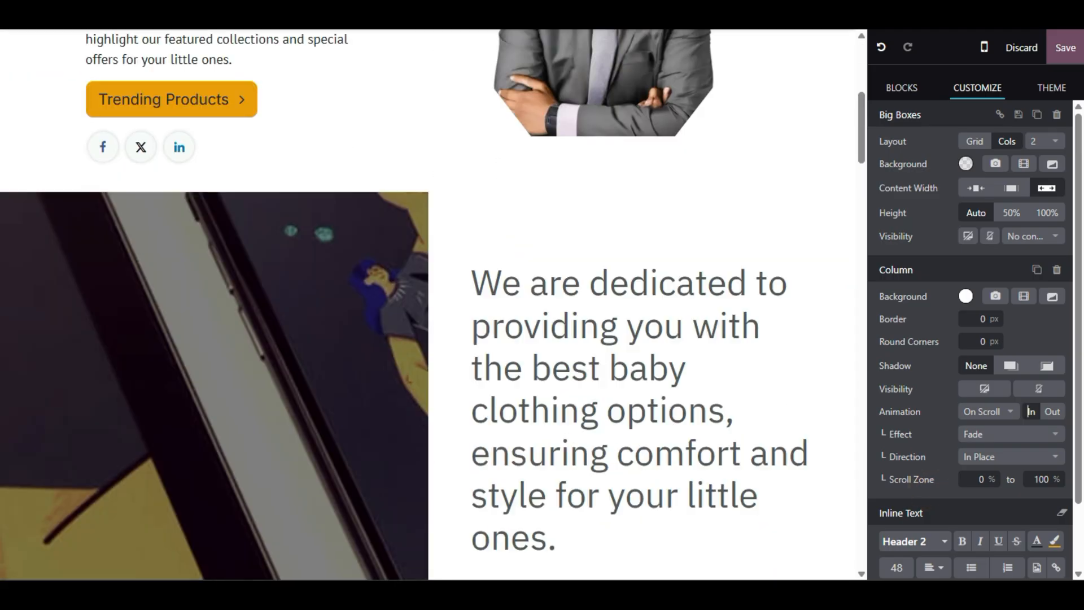
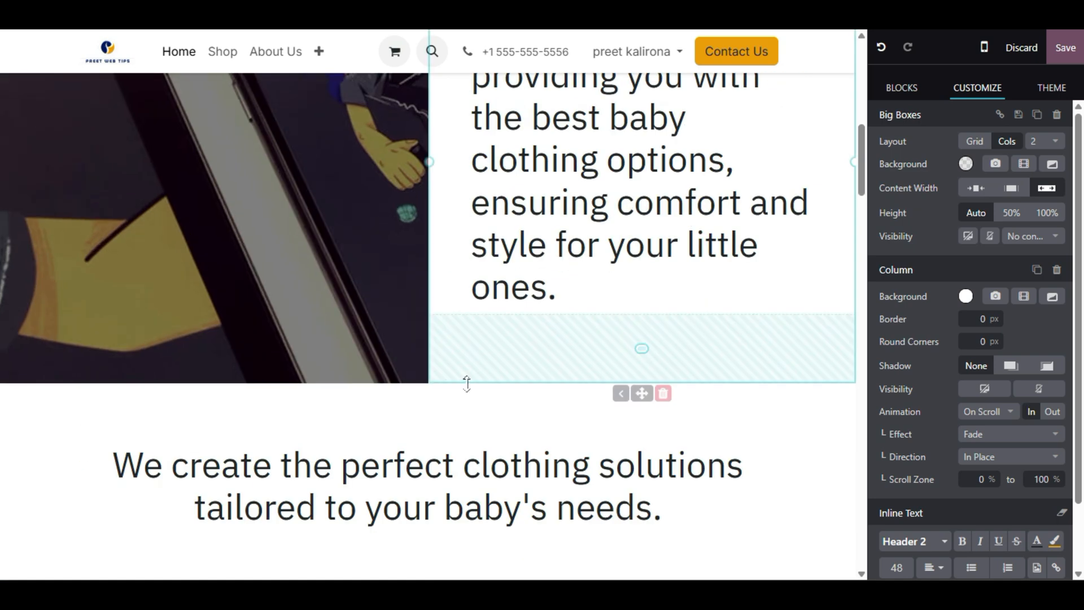
- Drag the baby-clothing text column's bottom padding up to zero
left_click(482, 382)
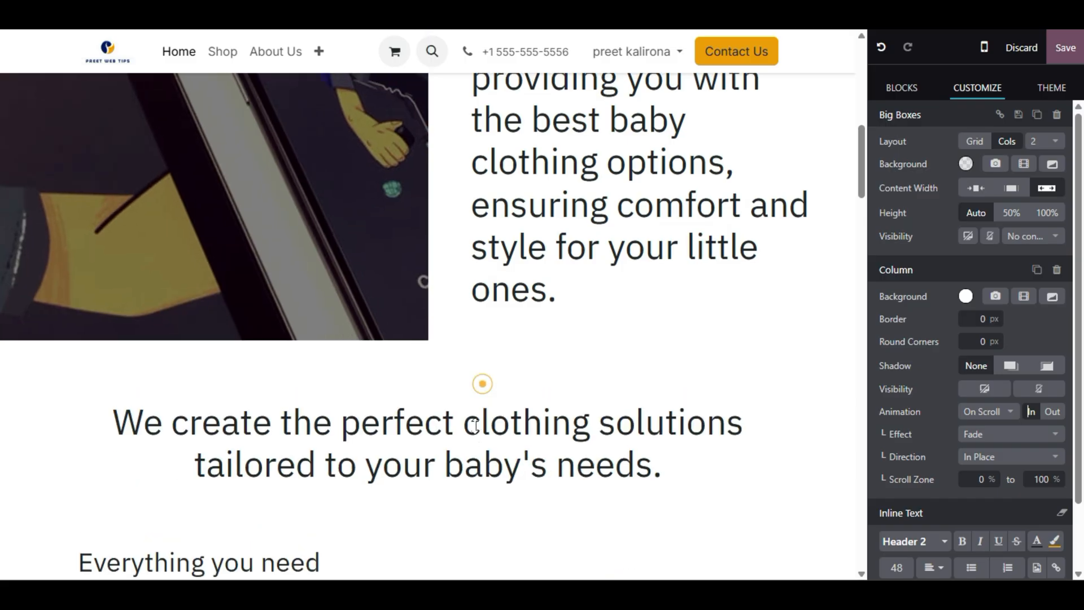
left_click_drag(474, 429, 483, 392)
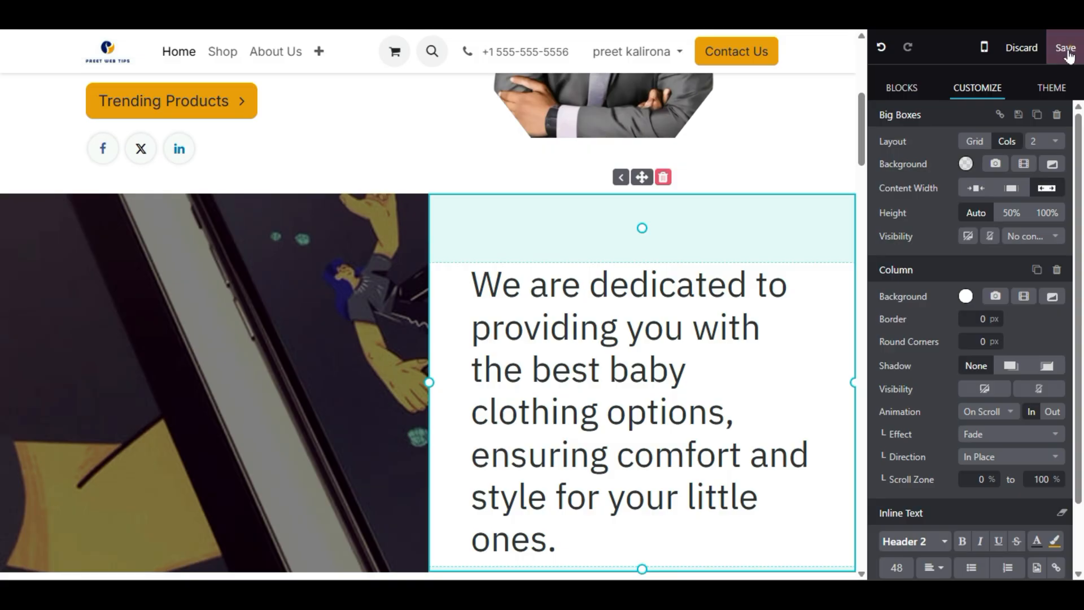
- Save the homepage, dismiss the page-title notice, and check the mobile preview and hamburger menu
left_click(1065, 49)
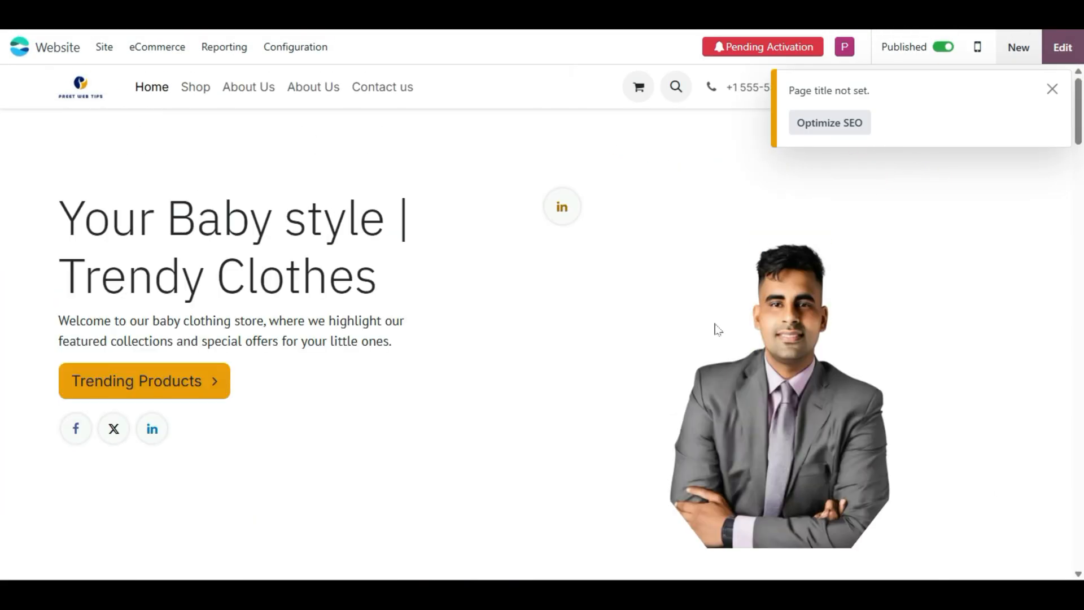
left_click(1052, 89)
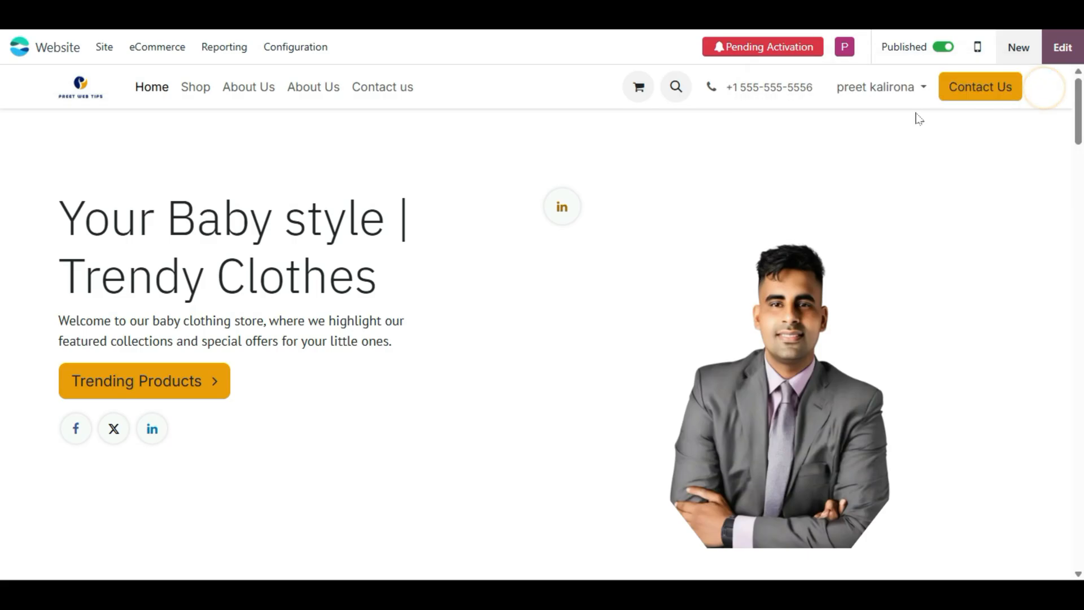
left_click(978, 46)
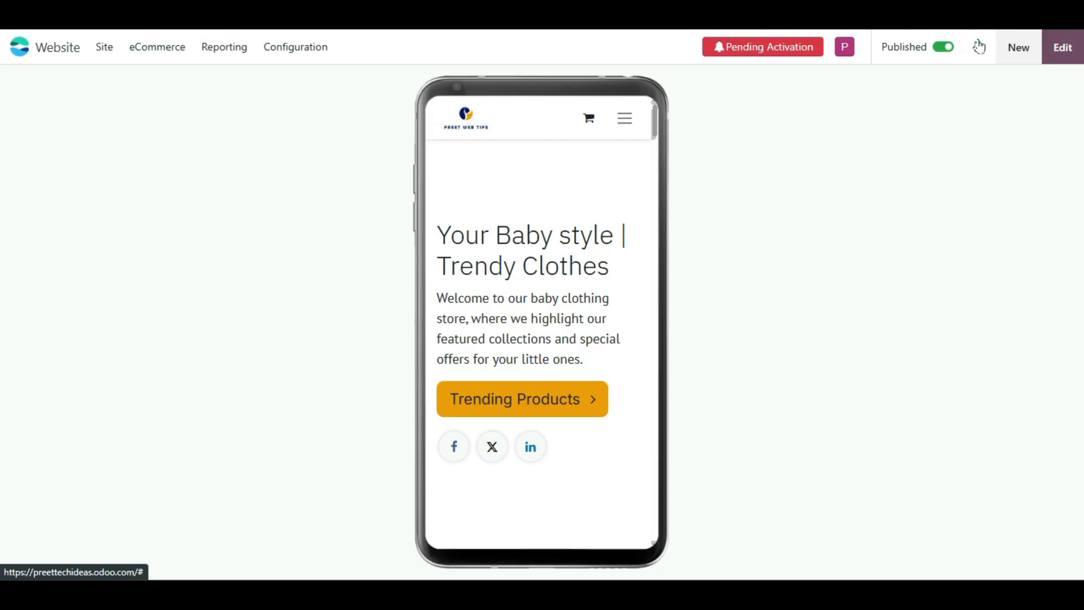
scroll(533, 488, "down", 8)
scroll(534, 488, "up", 8)
left_click(633, 117)
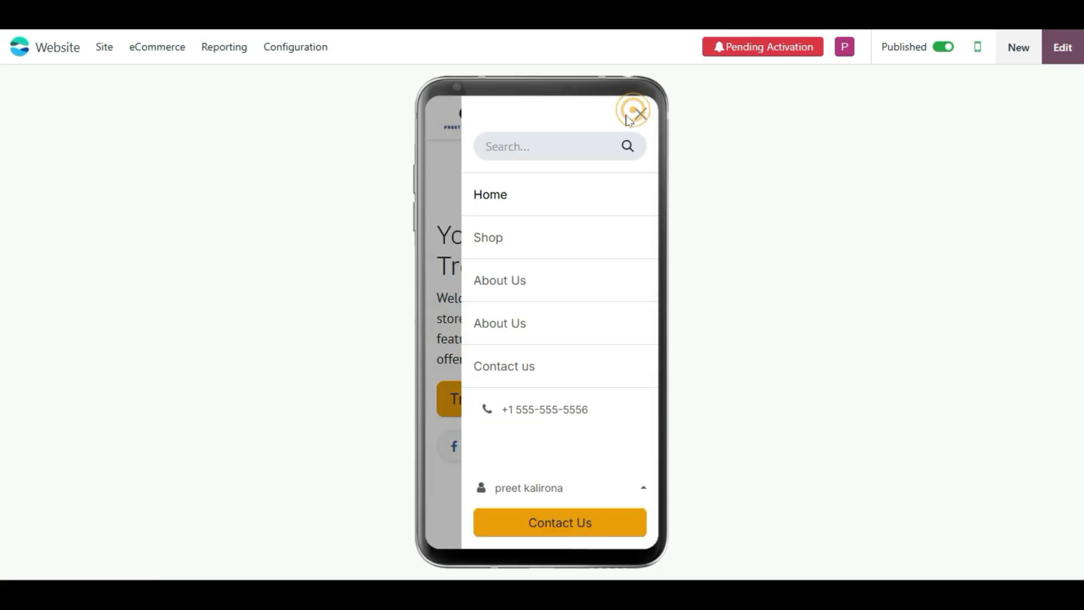
left_click(633, 114)
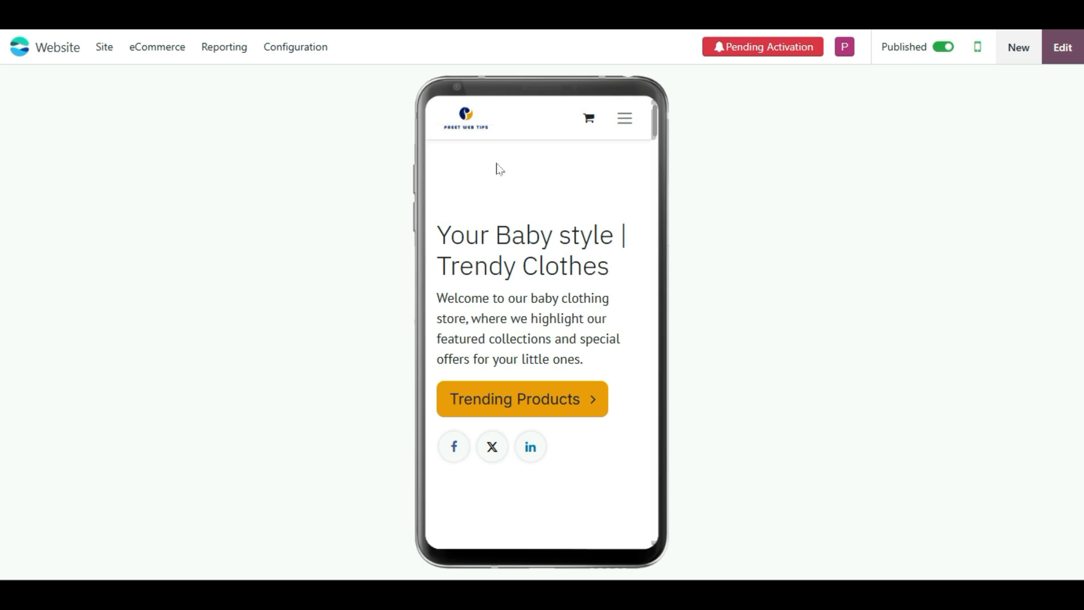
- Enter edit mode and set the hero banner's Content Width to full width
left_click(1063, 51)
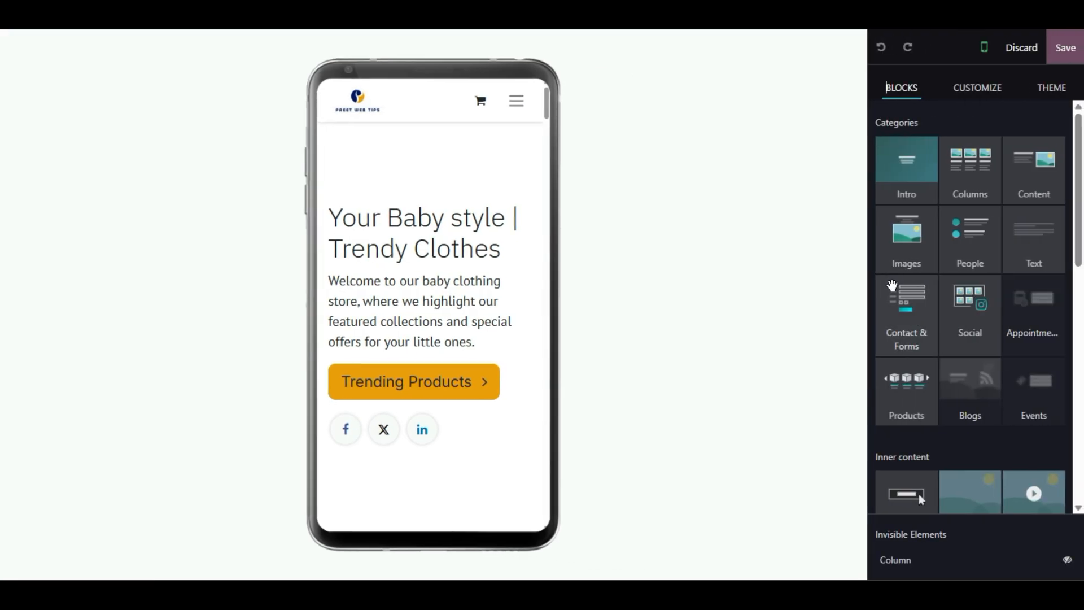
left_click(416, 217)
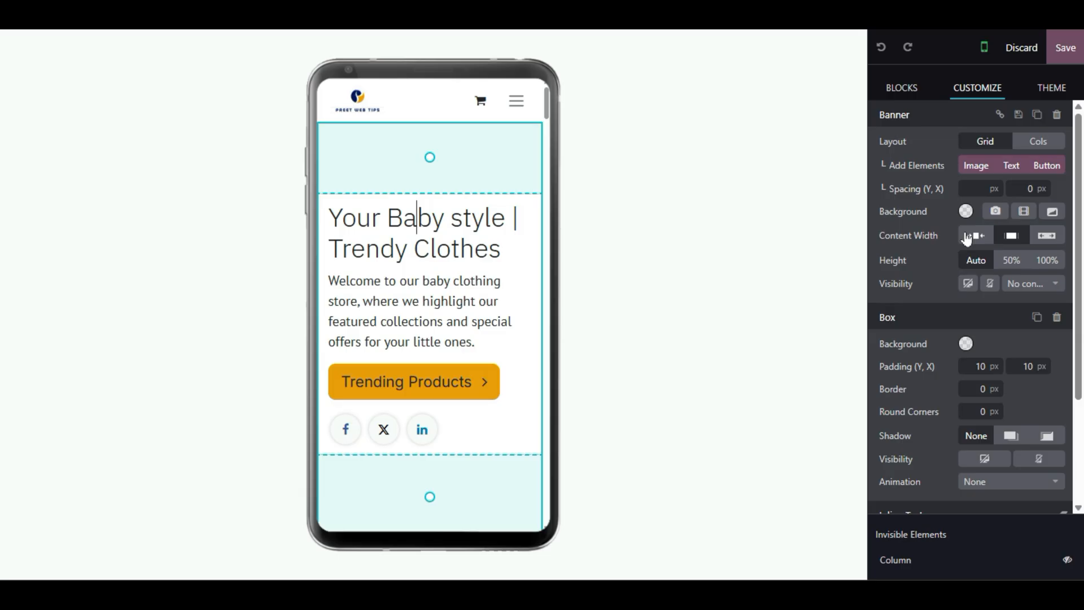
left_click(1039, 236)
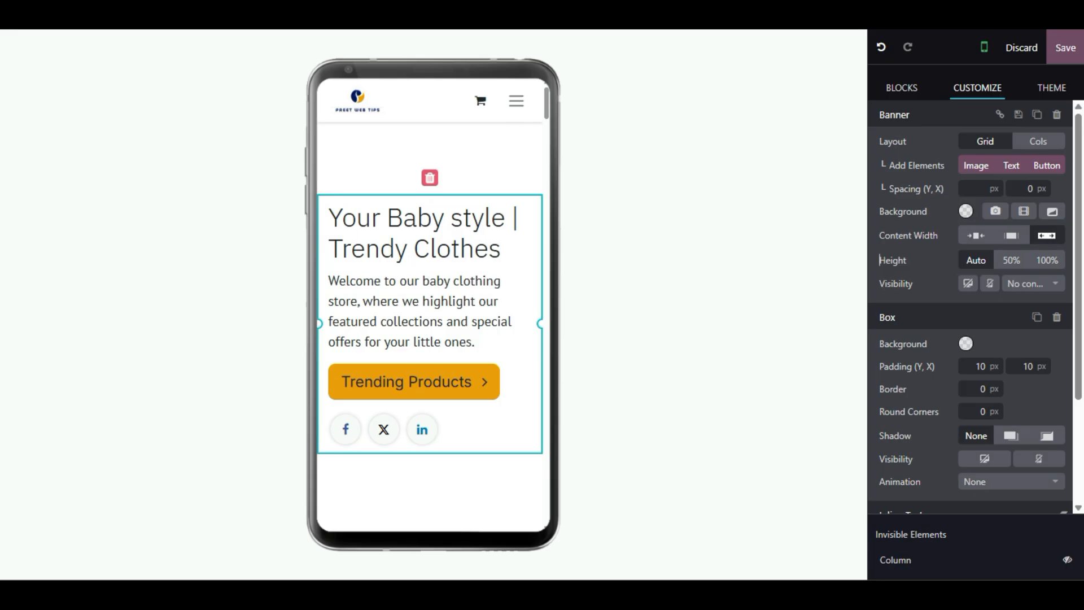
left_click_drag(319, 326, 345, 326)
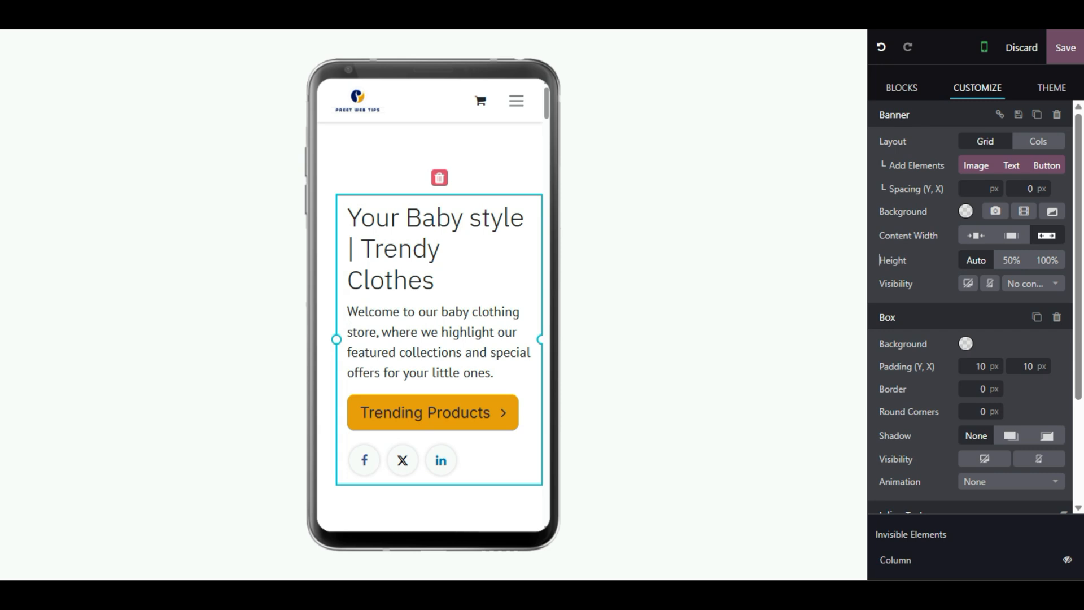
mouse_move(537, 342)
left_mouse_down()
mouse_move(524, 341)
mouse_move(546, 343)
left_mouse_up()
mouse_move(334, 338)
left_mouse_down()
mouse_move(316, 325)
mouse_move(336, 327)
mouse_move(318, 327)
left_mouse_up()
left_click(387, 244)
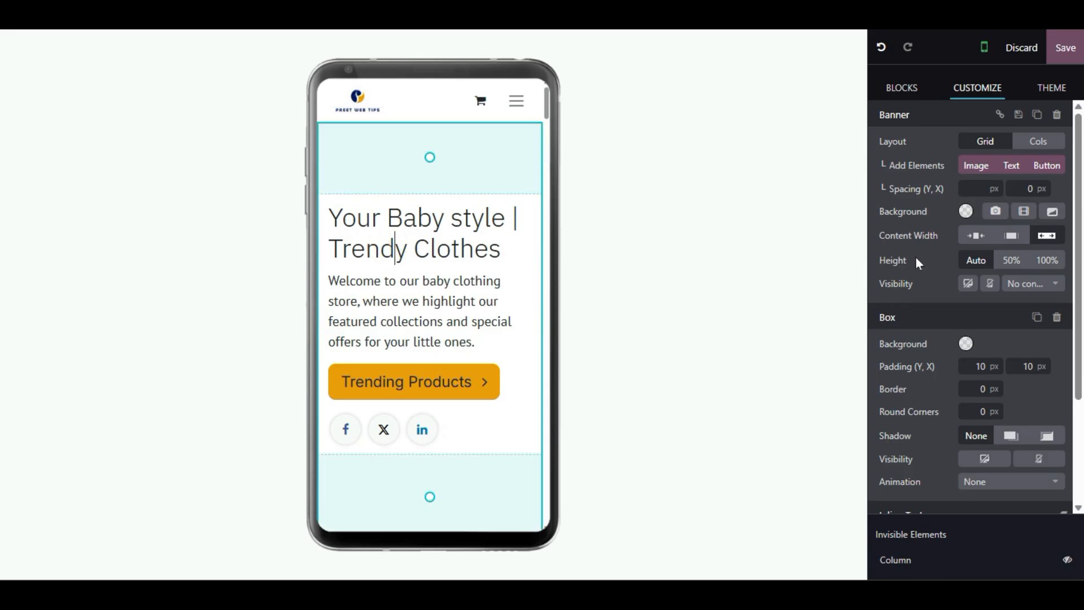
- Try a box shadow on the banner text box, then reset it to None
scroll(919, 389, "down", 2)
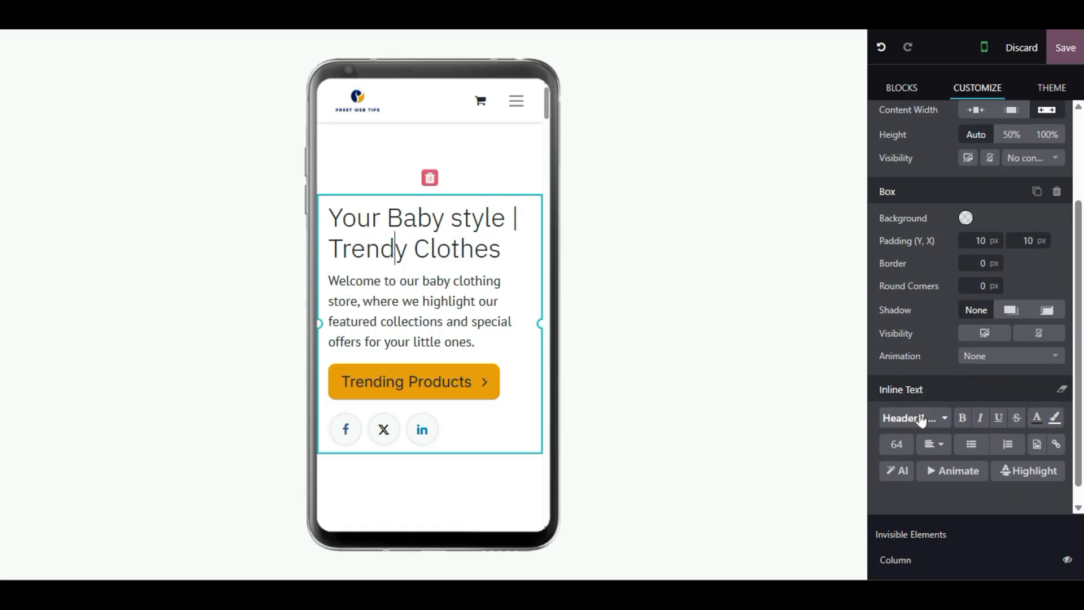
scroll(923, 418, "down", 1)
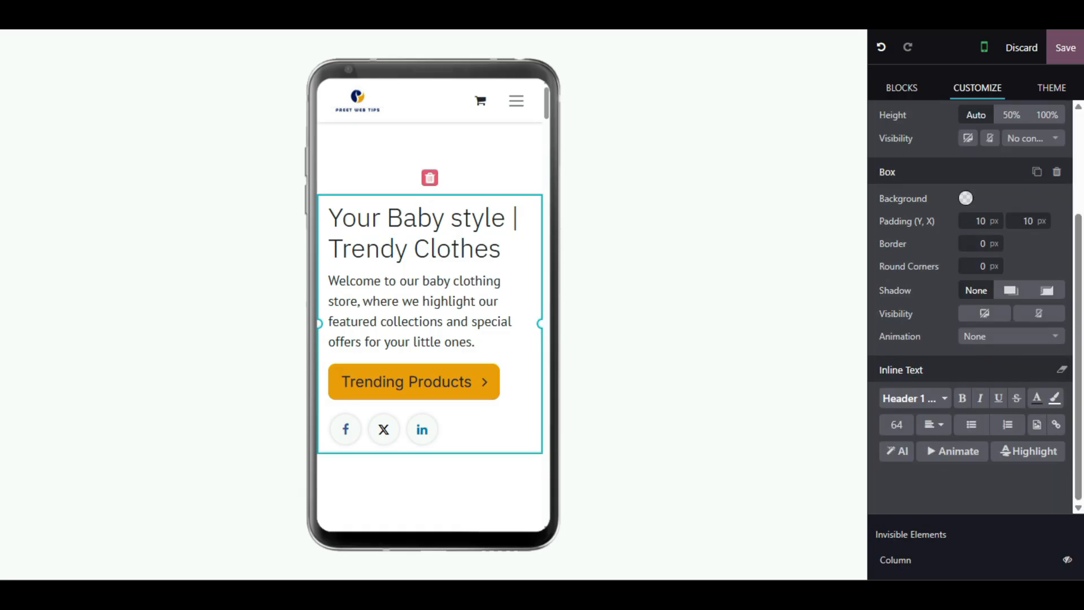
left_click(1010, 290)
left_click(985, 295)
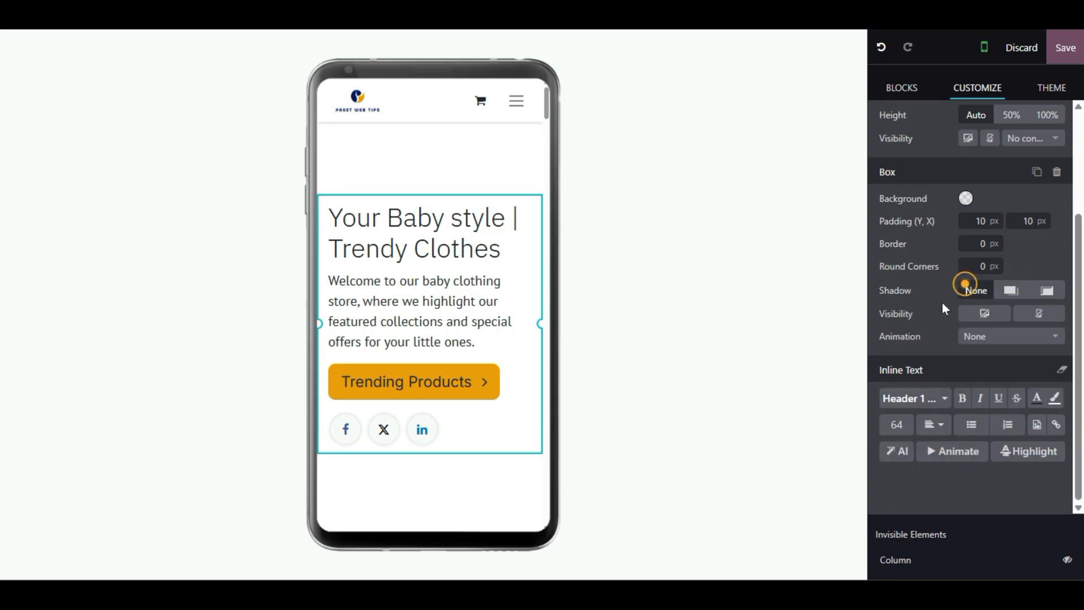
- Select the heading, intro paragraph, social icons row and text column of the banner in turn
left_click(476, 281)
left_click(475, 249)
left_click(432, 314)
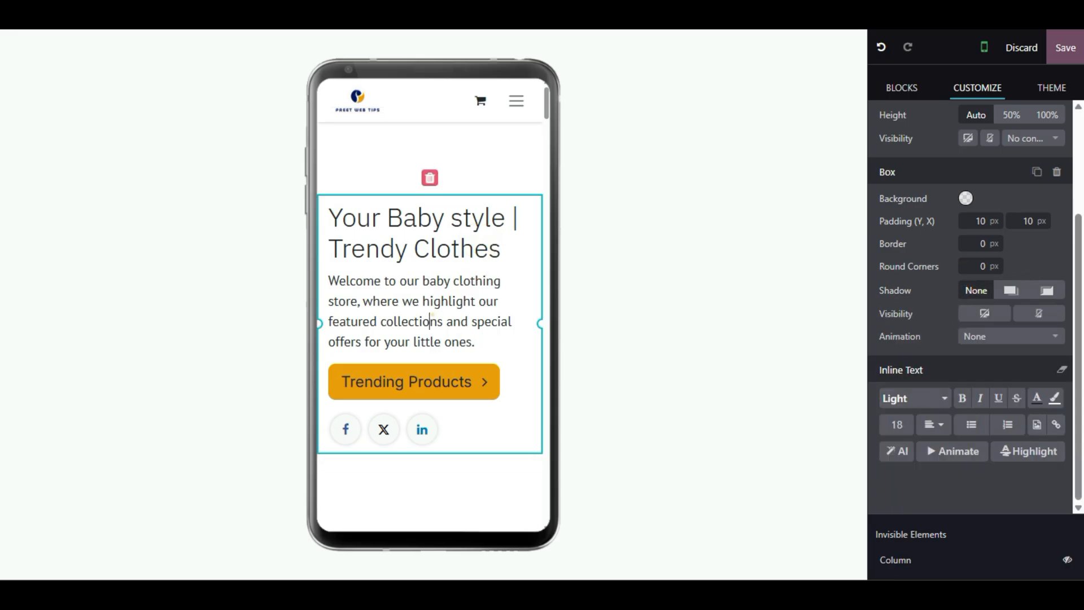
left_click(462, 444)
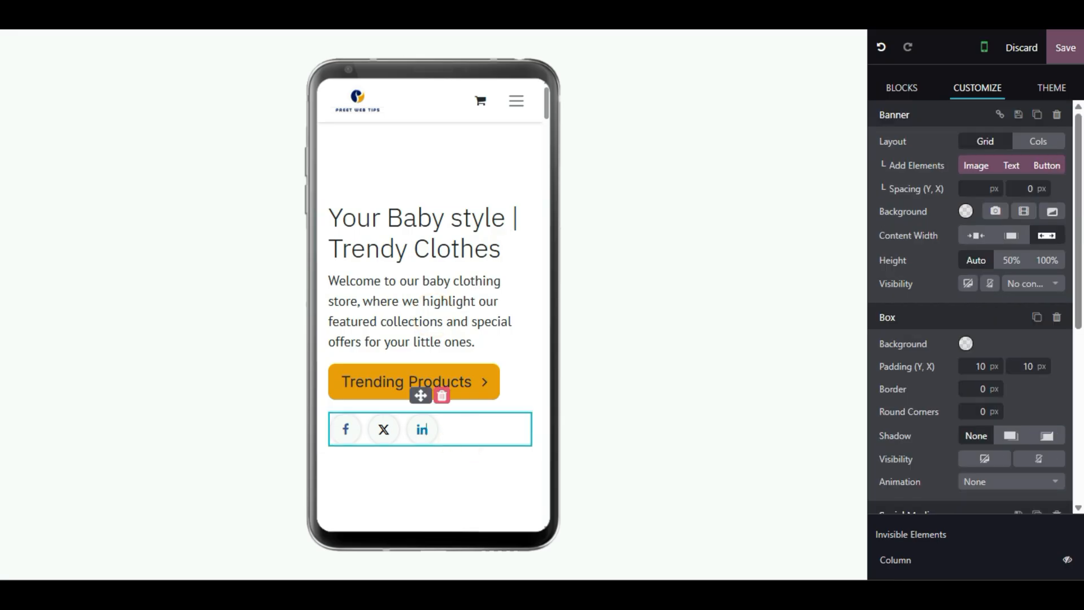
left_click(511, 462)
left_click(514, 439)
left_click(537, 396)
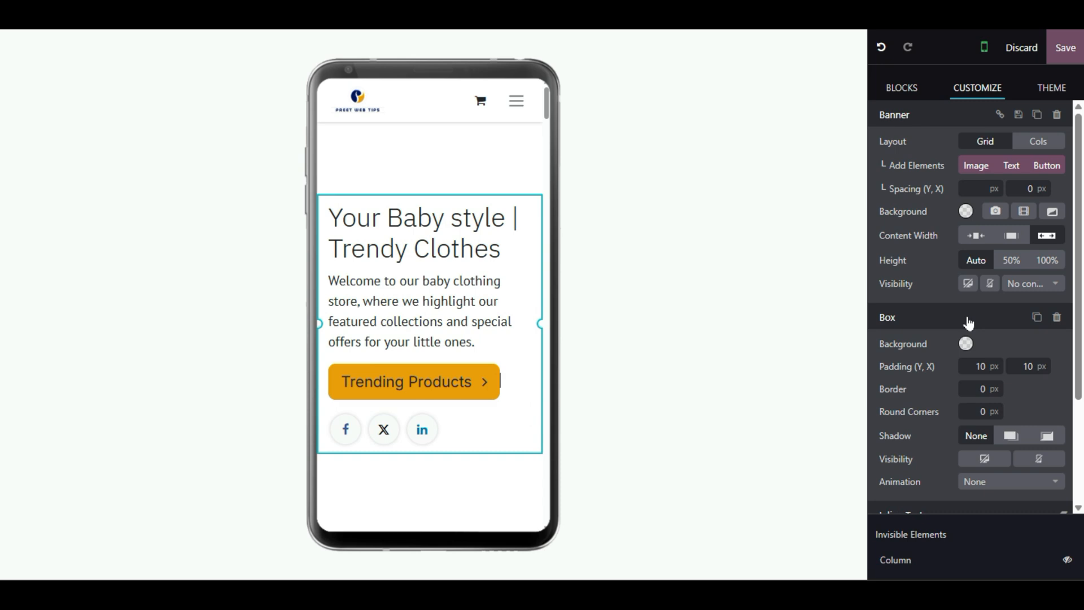
scroll(966, 383, "down", 3)
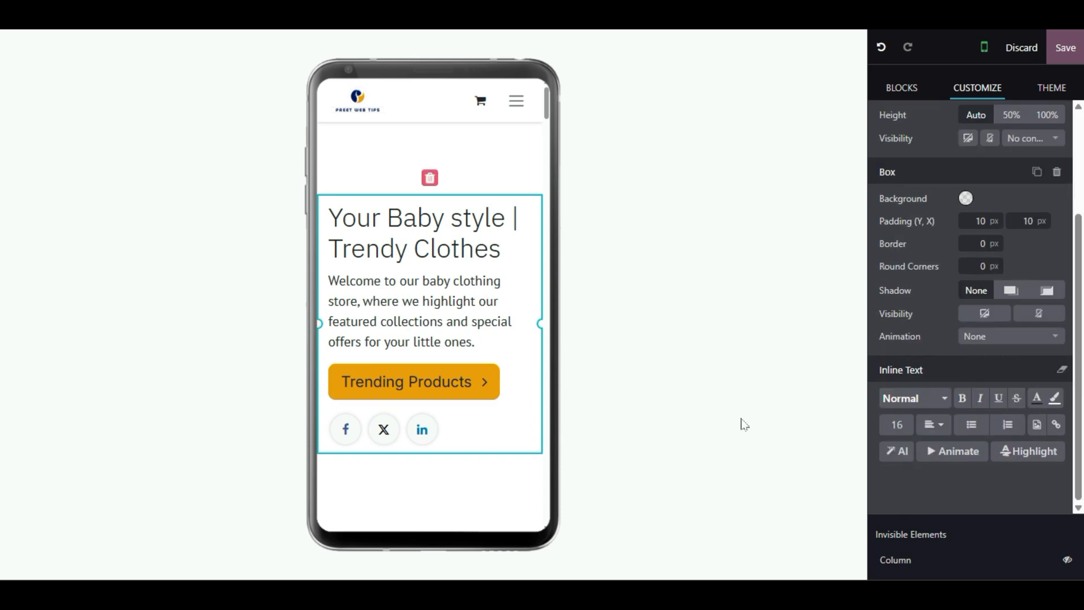
- Make the banner text bold and look at the alignment choices without changing them
left_click(962, 400)
left_click(940, 425)
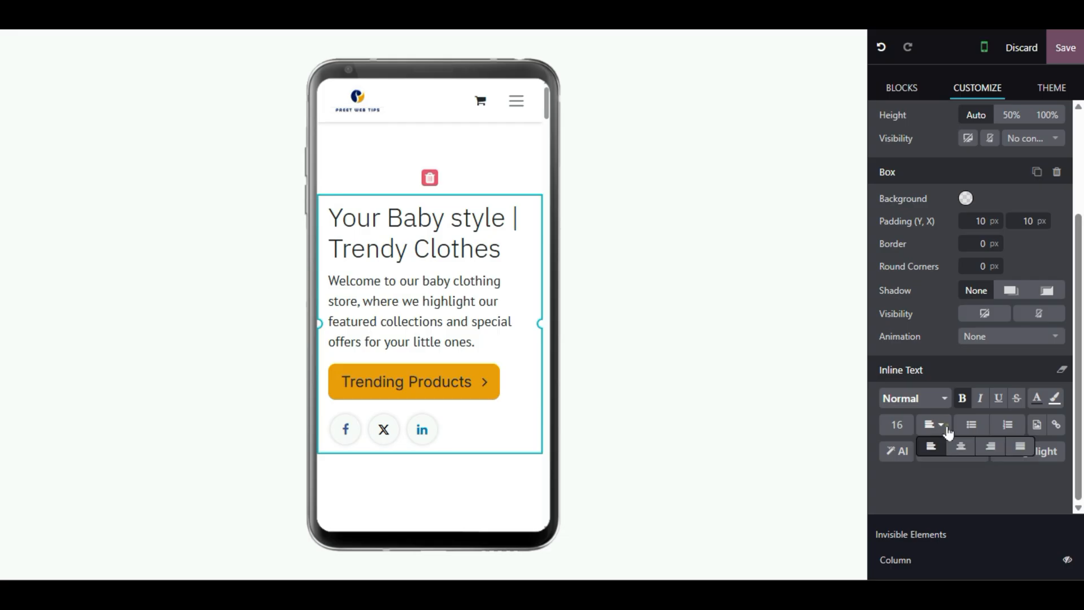
left_click(966, 454)
scroll(926, 429, "up", 3)
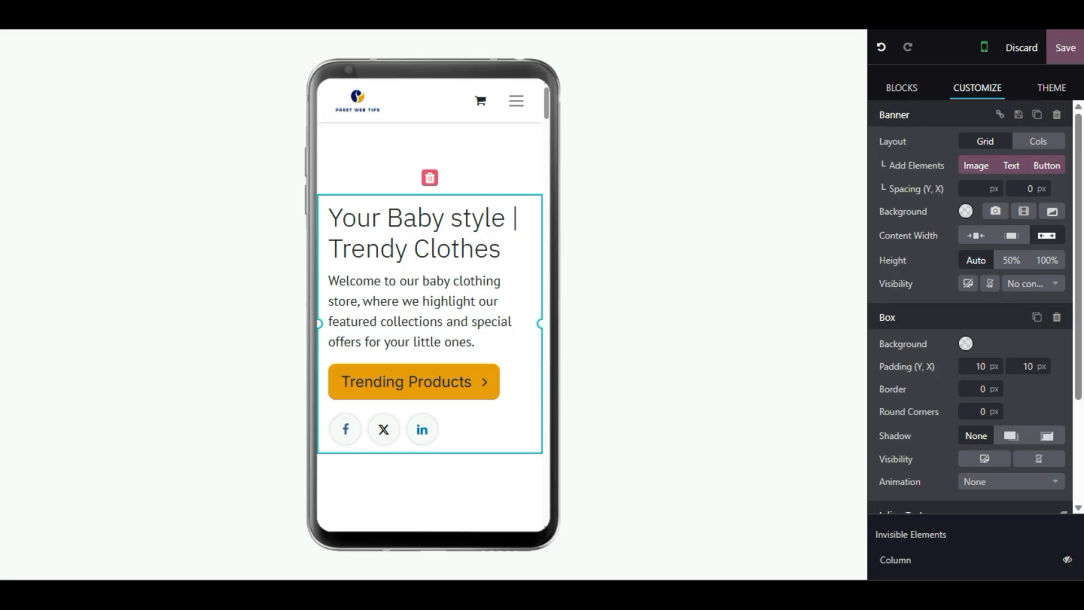
left_click(467, 428)
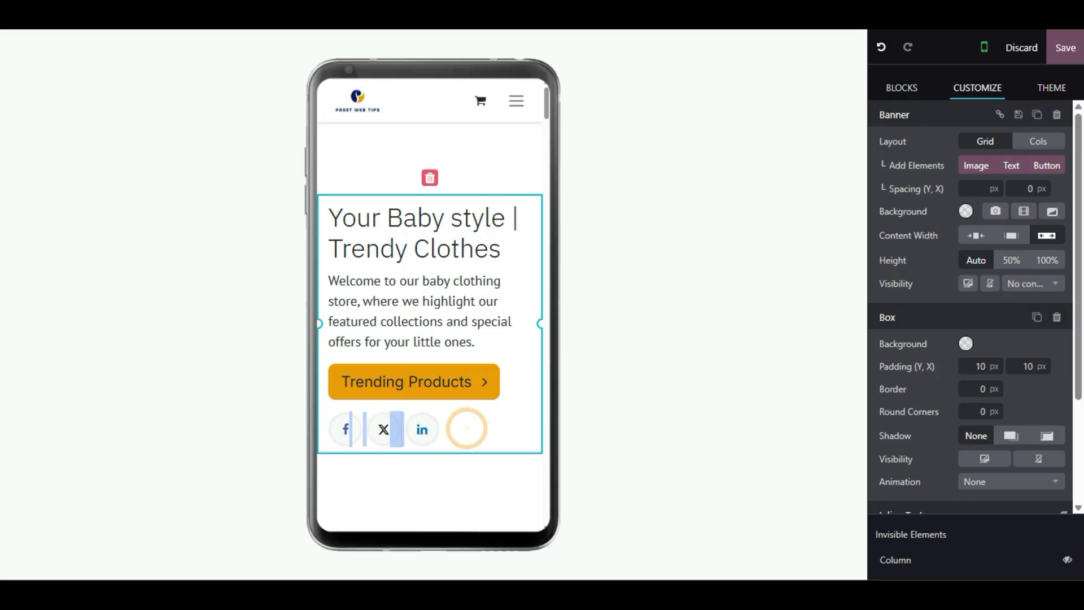
- Switch the hero banner's Banner Layout from Grid to Cols
left_click(496, 157)
left_click(450, 251)
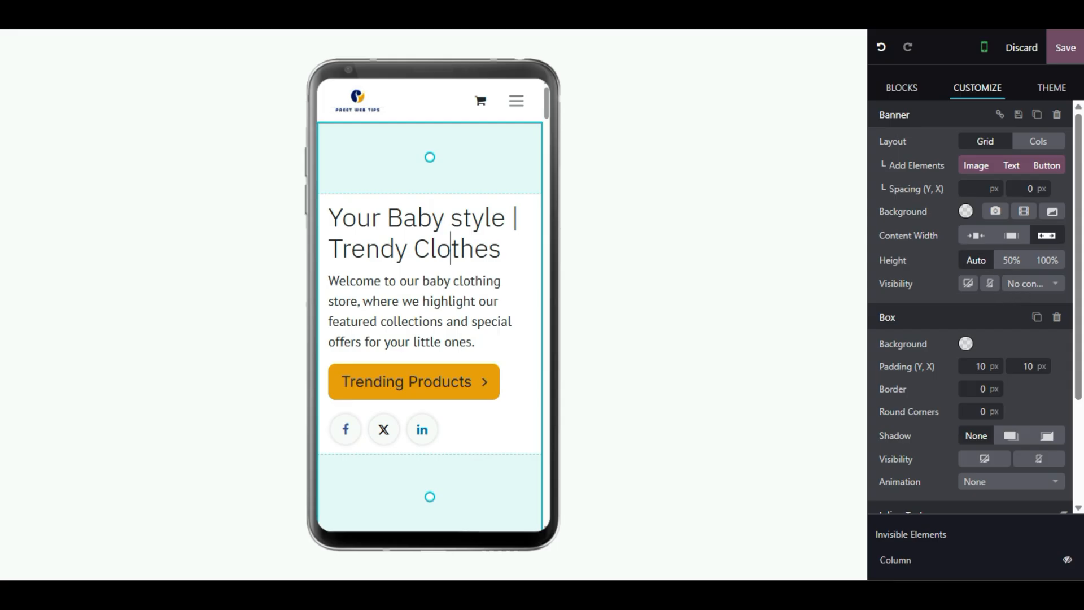
left_click(968, 188)
left_click(1051, 142)
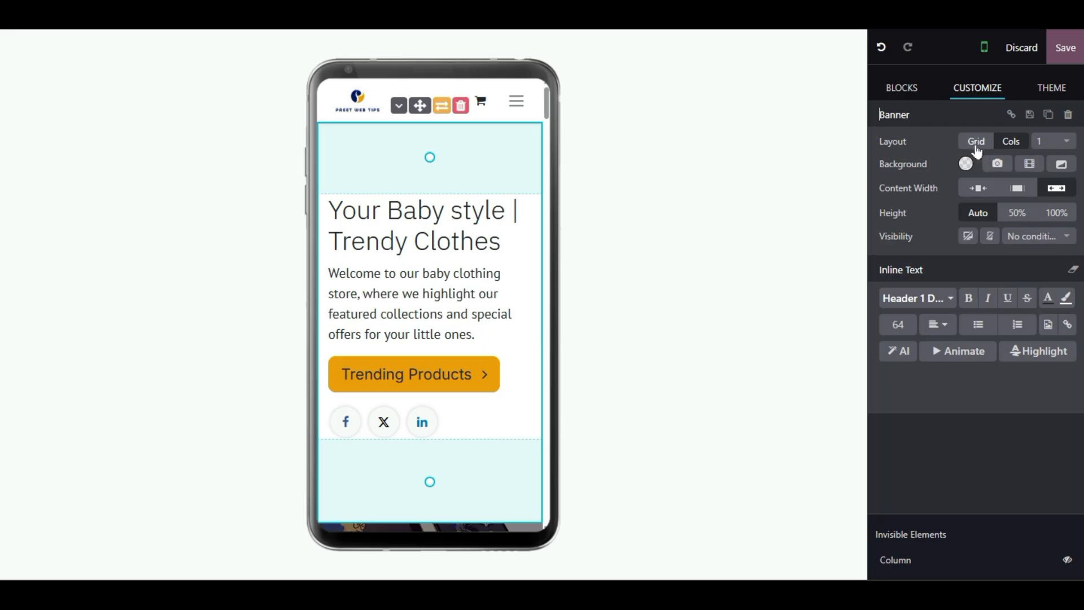
- Set the hero banner's Banner Layout back to Grid
left_click(976, 142)
left_click(1031, 141)
left_click(511, 226)
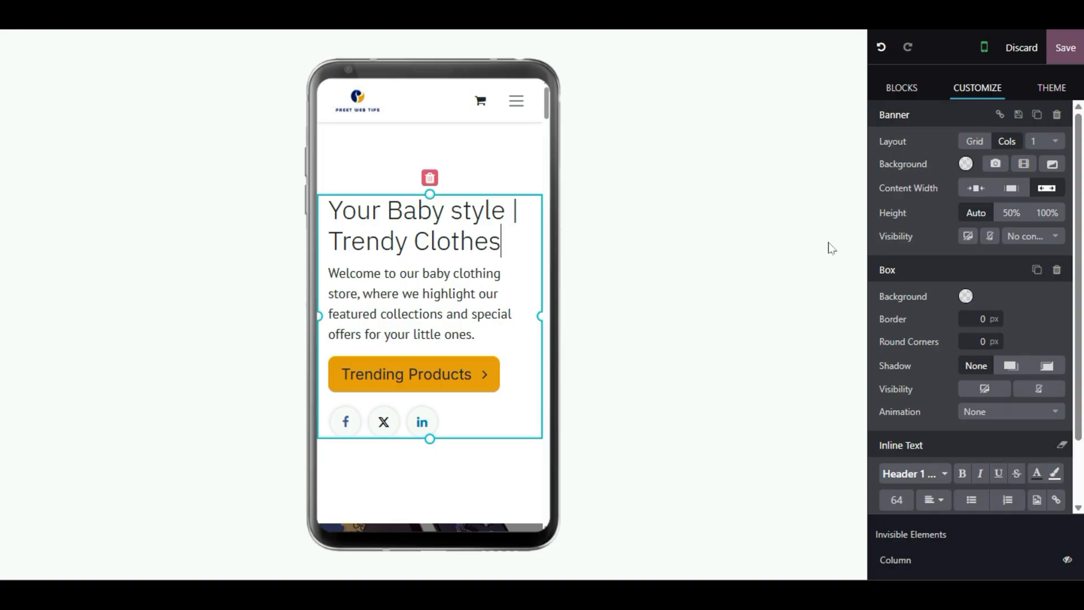
left_click(974, 141)
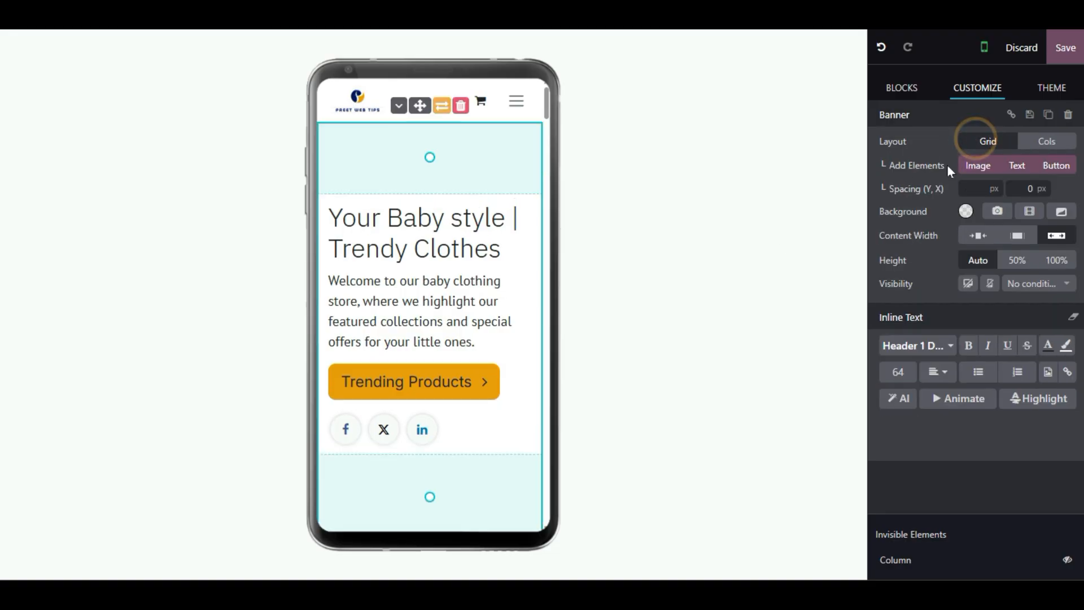
- Clear the banner's vertical and horizontal spacing so both read 0 px
left_click(965, 190)
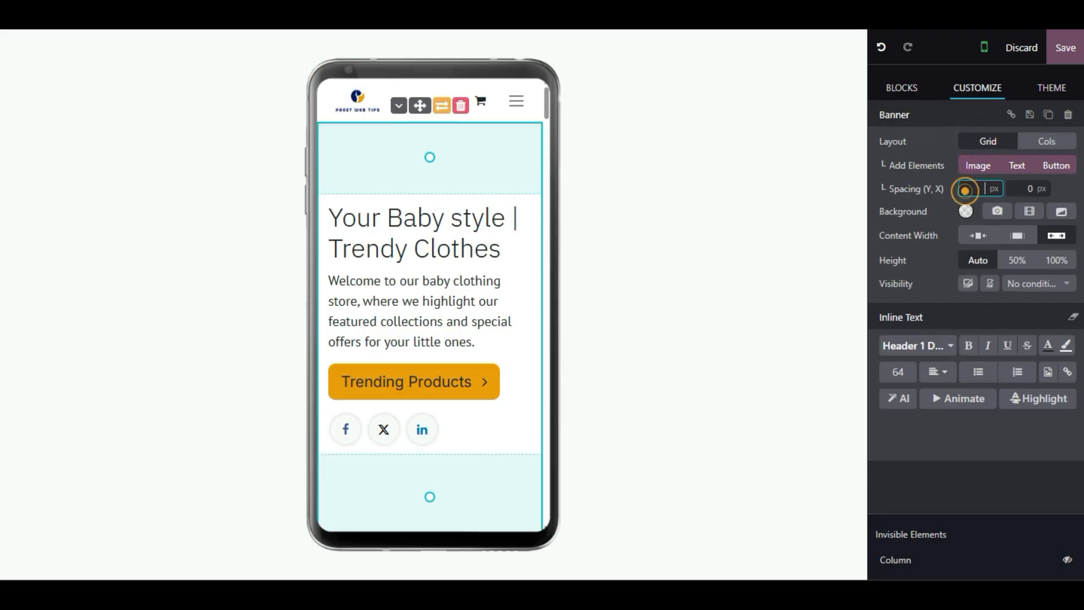
type("11")
double_click(966, 188)
type("22")
double_click(967, 188)
key("BackSpace")
left_click(1021, 189)
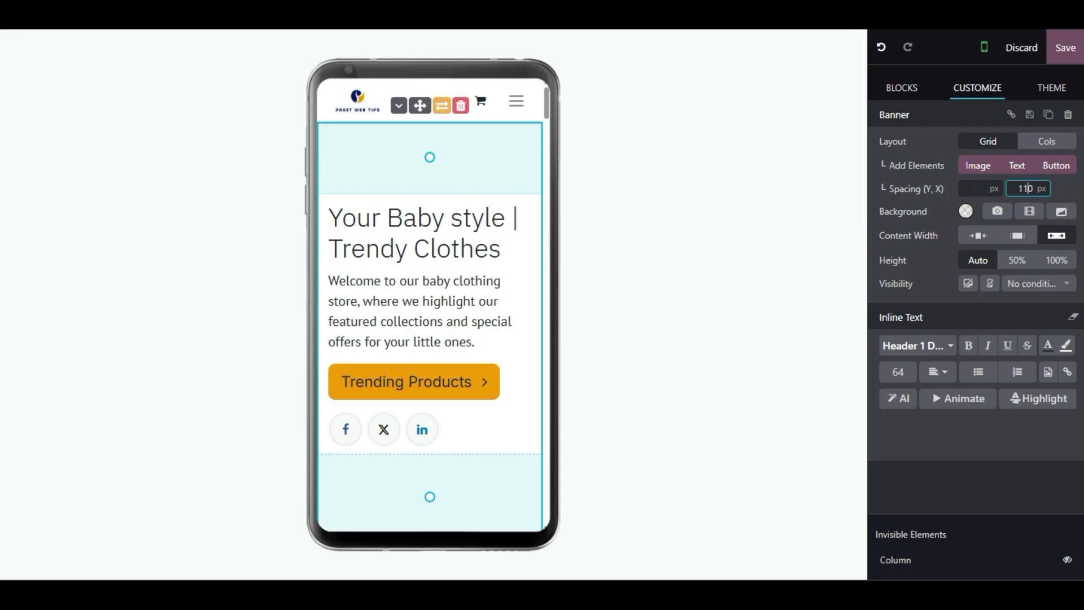
double_click(1010, 192)
key("BackSpace")
left_click(444, 429)
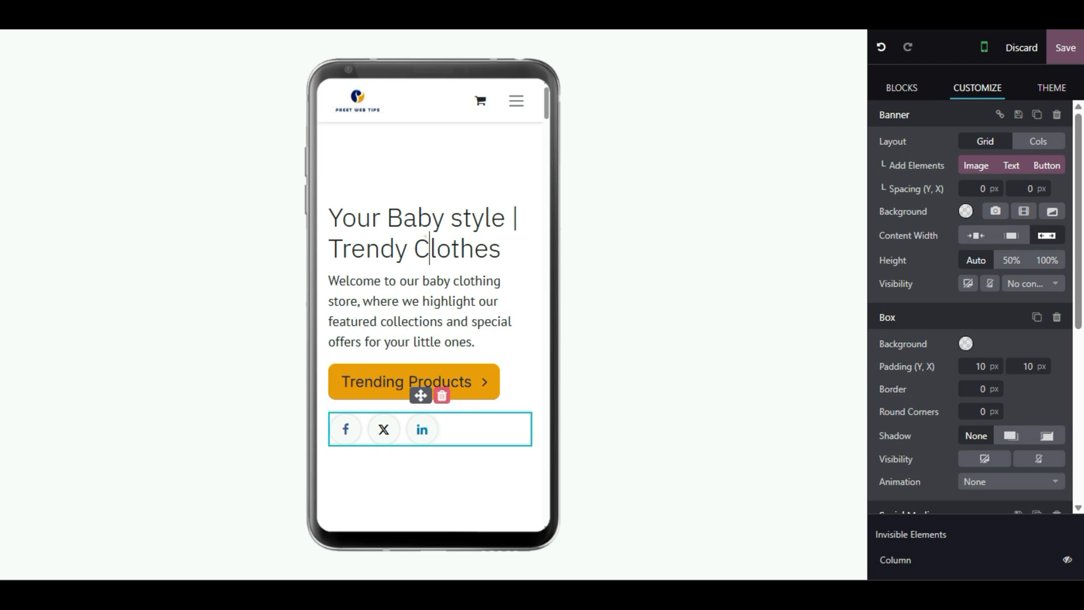
- Remove the bullet from the banner heading and centre-align it
left_click(429, 249)
left_click(432, 218)
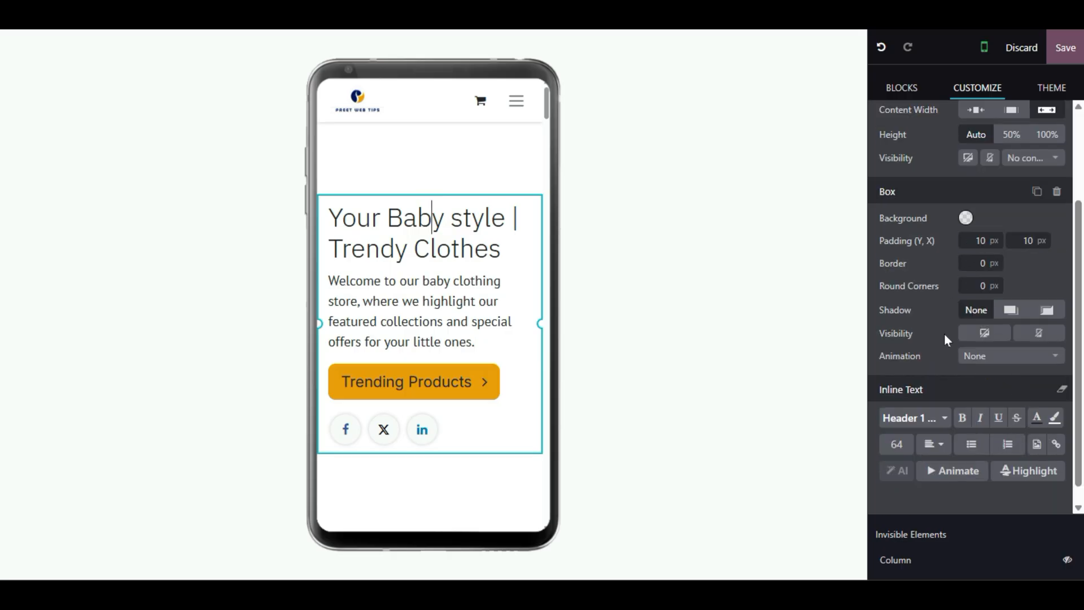
left_click(969, 425)
left_click(942, 435)
left_click(960, 445)
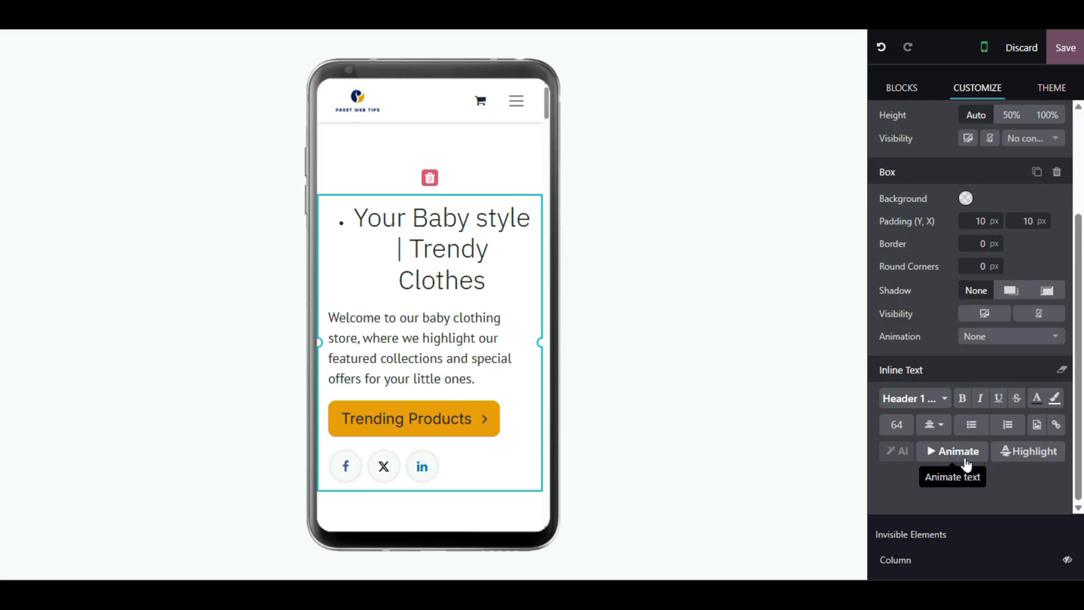
left_click(970, 426)
left_click(942, 429)
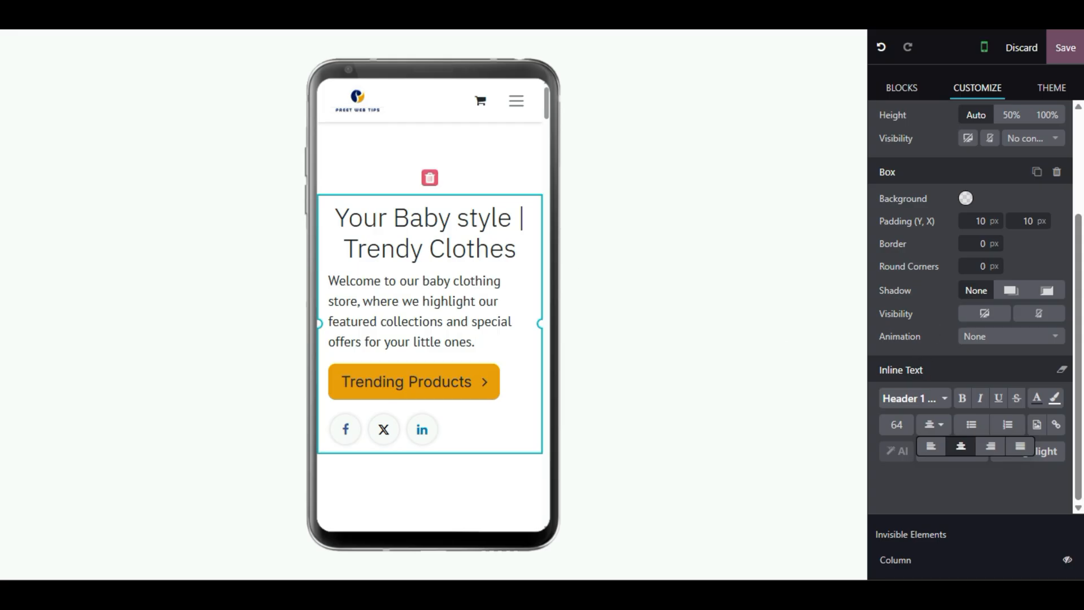
- Centre-align the welcome paragraph below the heading
left_click(375, 306)
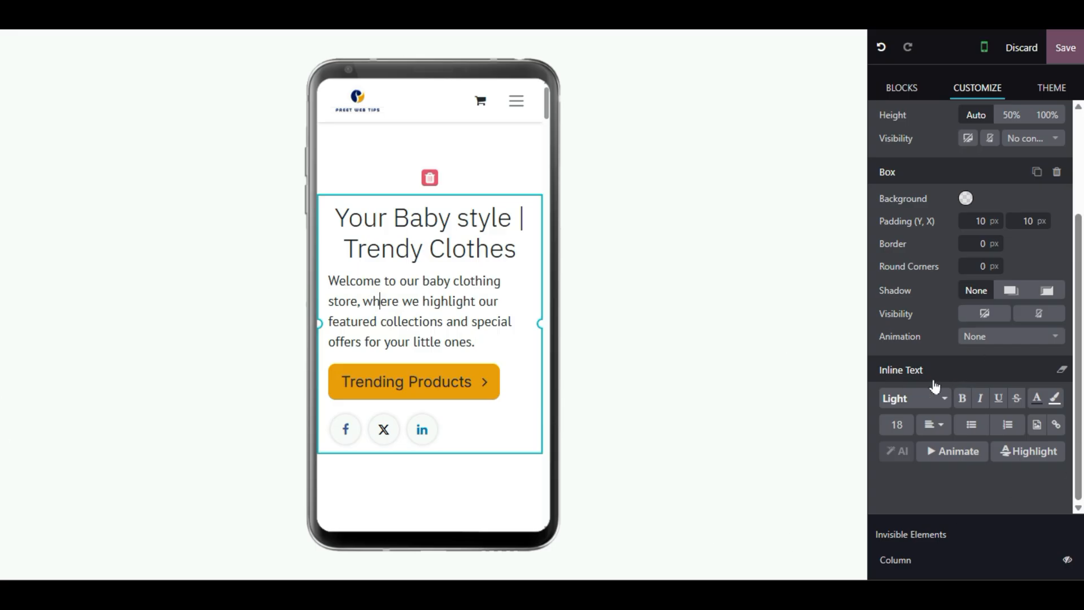
left_click(934, 429)
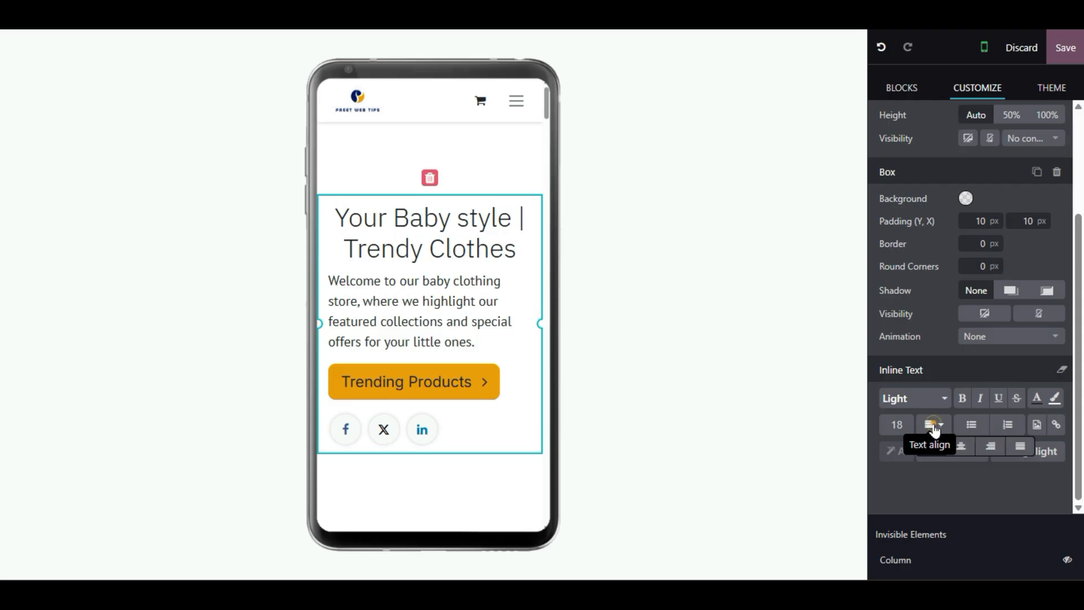
left_click(964, 448)
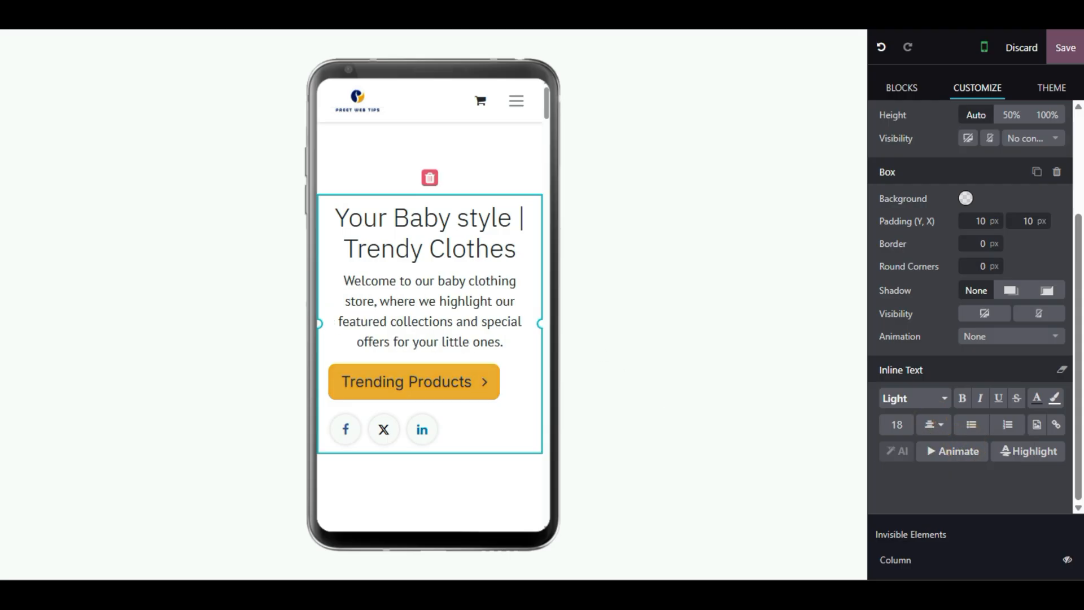
left_click(403, 381)
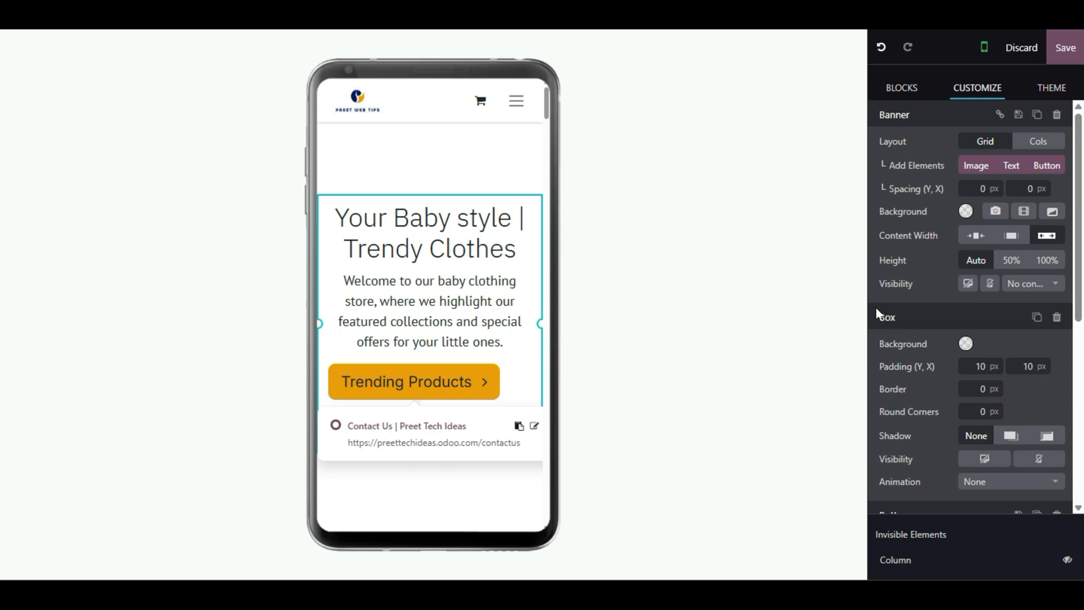
- Set the Trending Products button's Text align to center
scroll(894, 483, "down", 2)
scroll(895, 483, "down", 4)
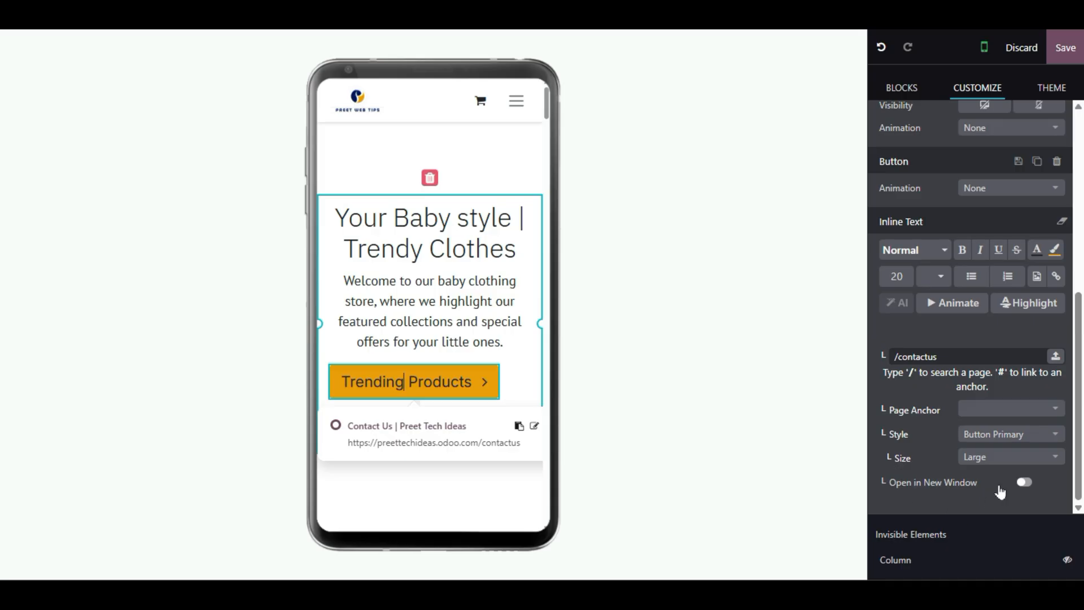
left_click(993, 410)
left_click(991, 408)
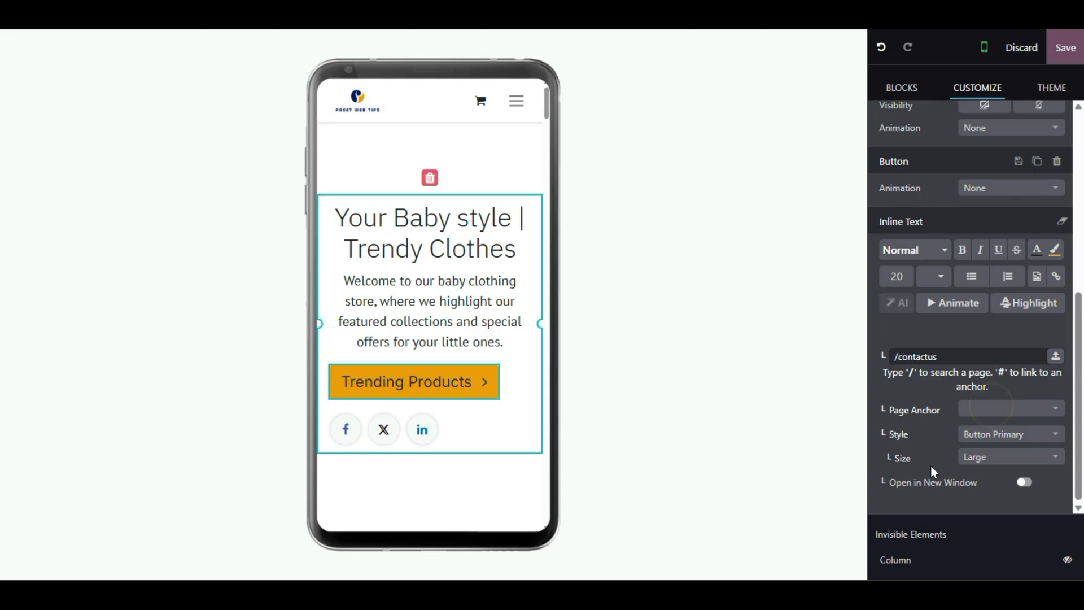
scroll(937, 418, "up", 2)
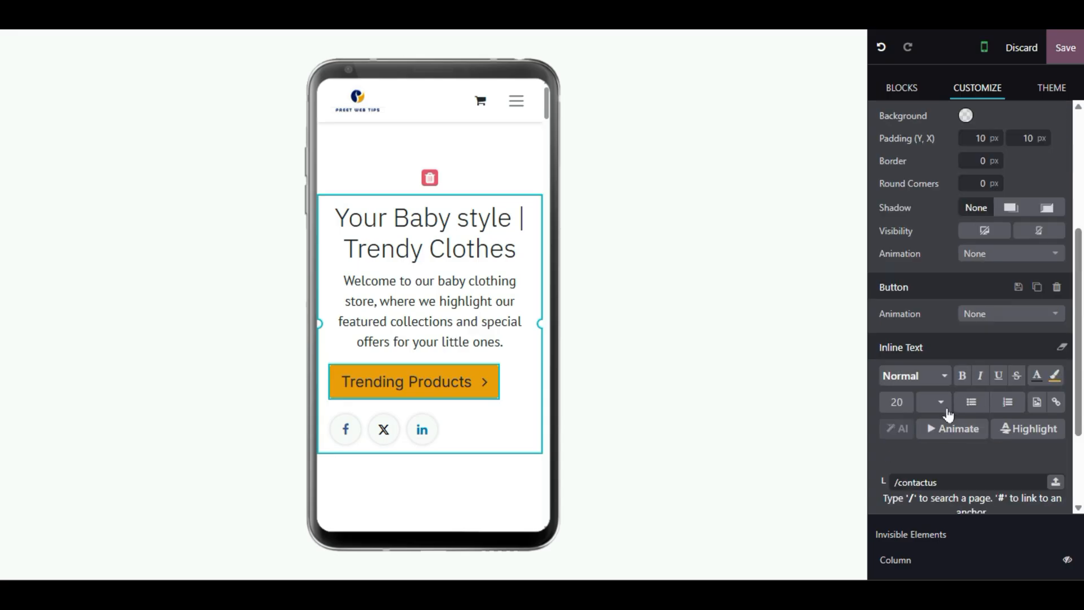
left_click(946, 406)
left_click(960, 424)
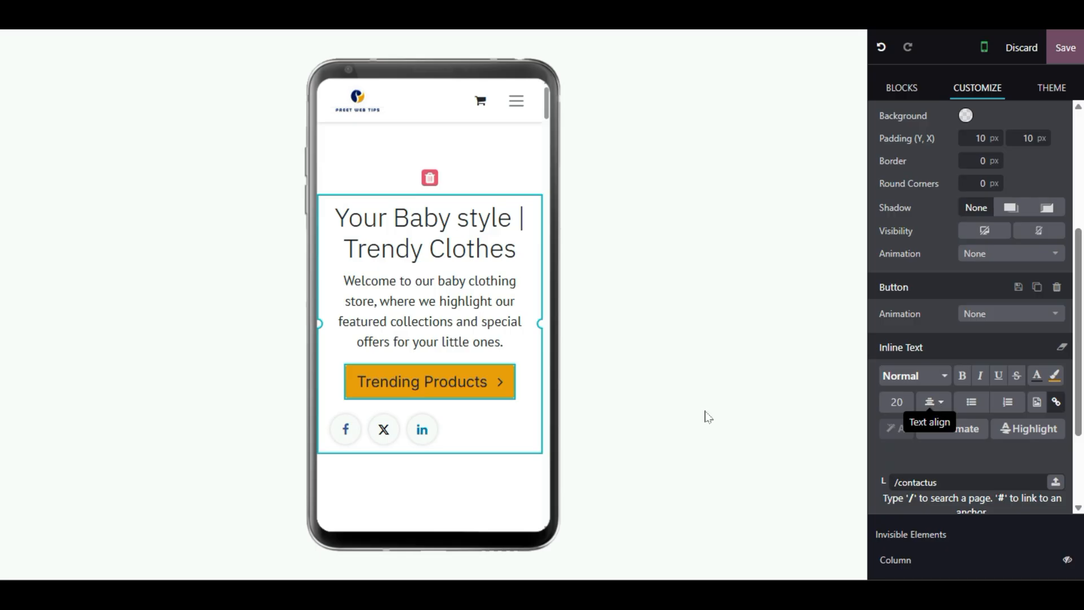
- Set the Social Media block's layout to Circle, centre its alignment, and save the page
left_click(452, 432)
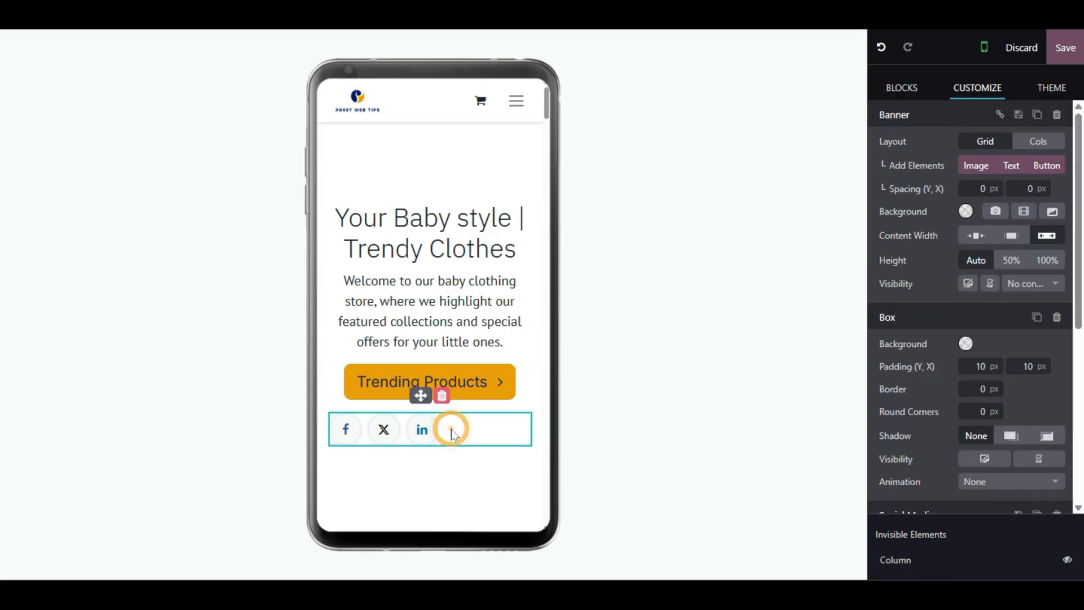
scroll(933, 452, "down", 5)
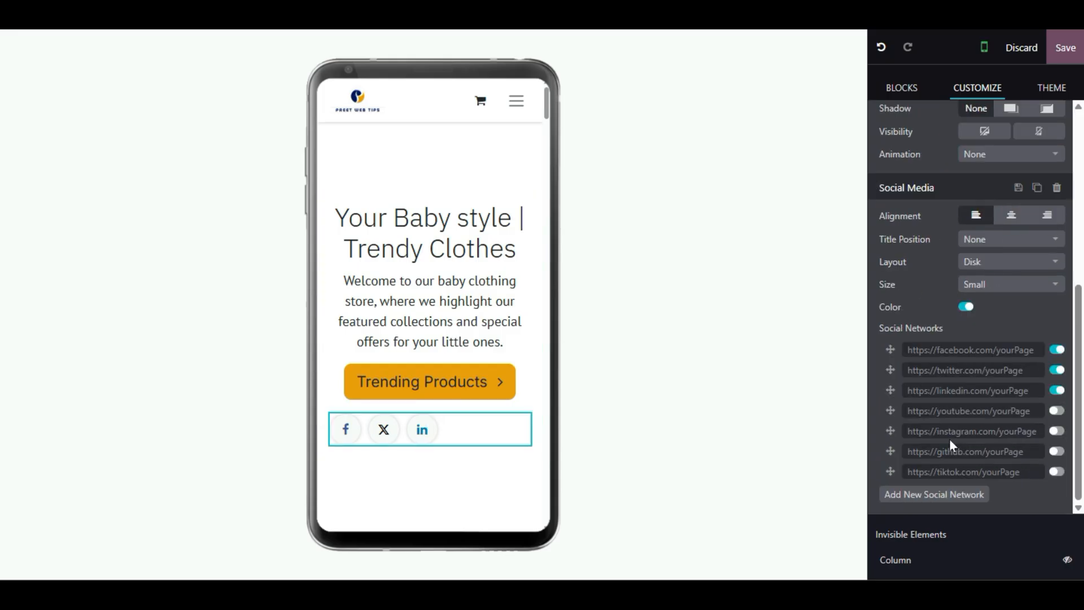
scroll(950, 440, "up", 5)
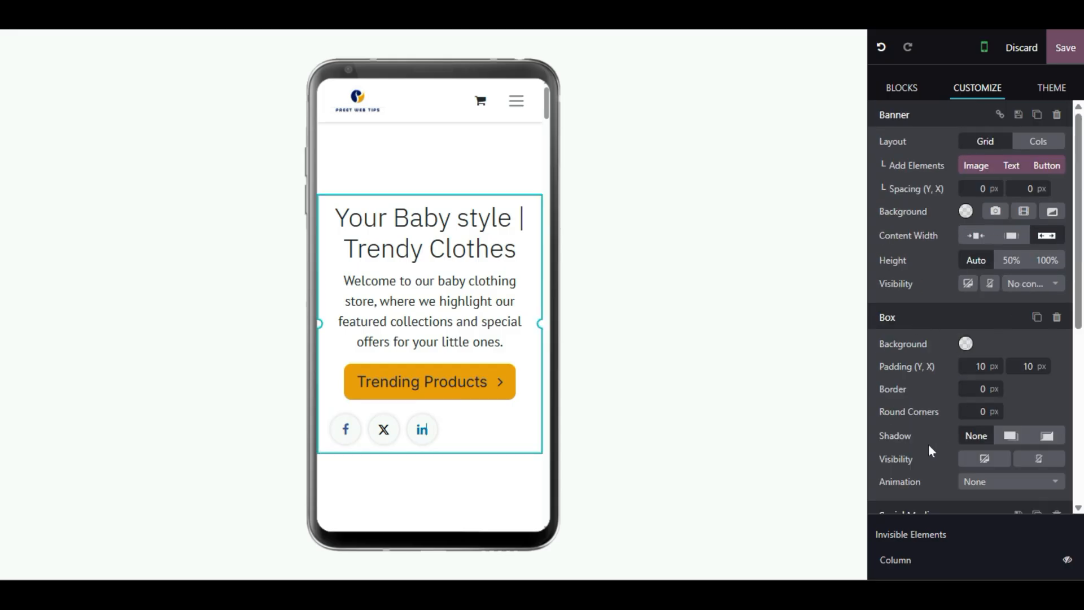
scroll(928, 431, "down", 5)
scroll(969, 308, "up", 5)
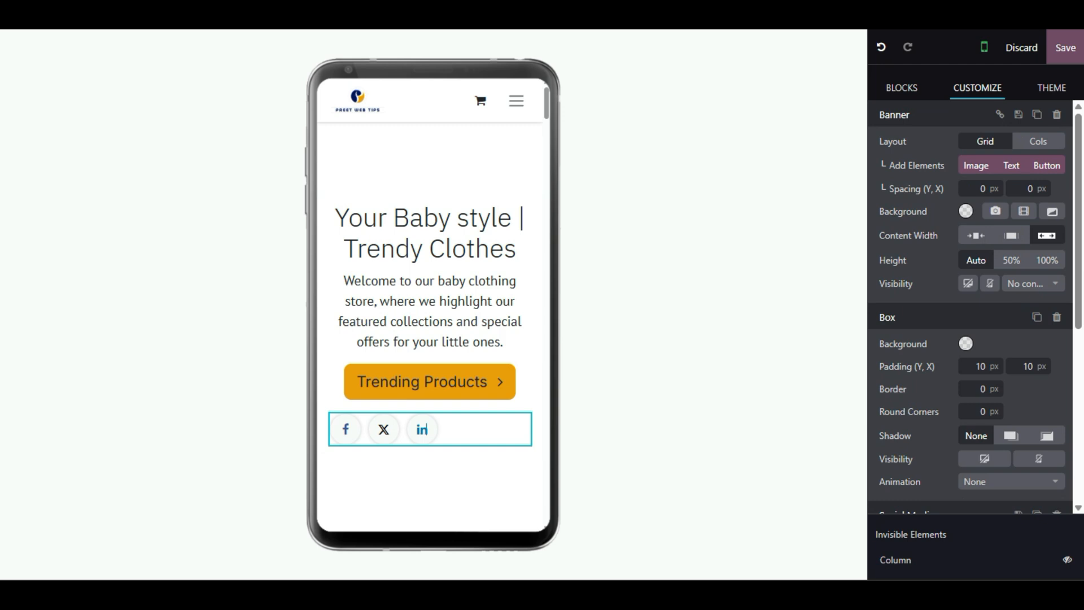
scroll(970, 307, "down", 4)
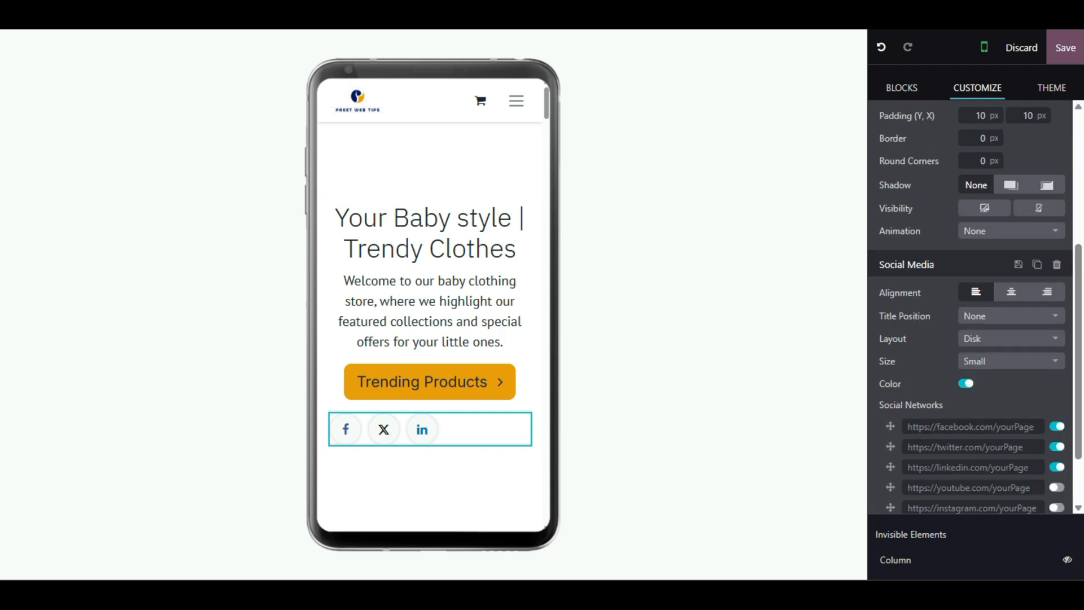
left_click(991, 342)
left_click(977, 396)
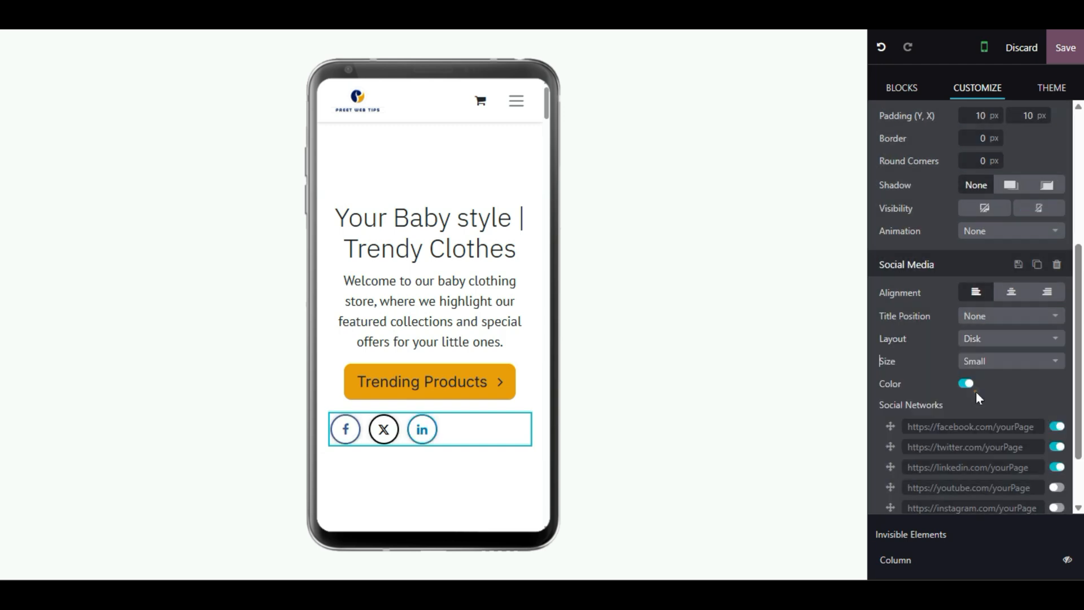
left_click(1012, 295)
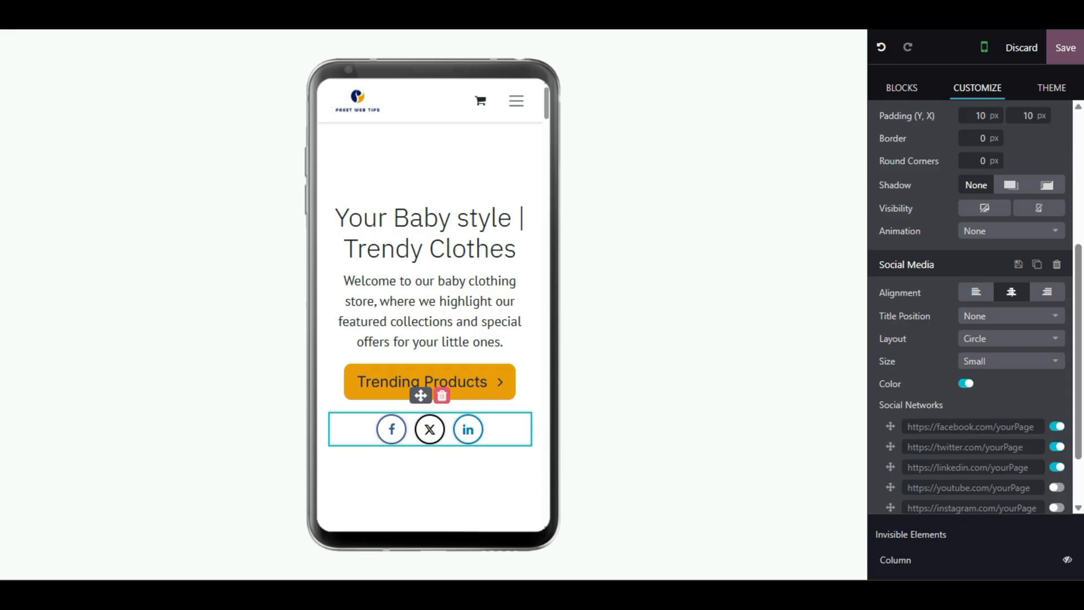
left_click(1065, 47)
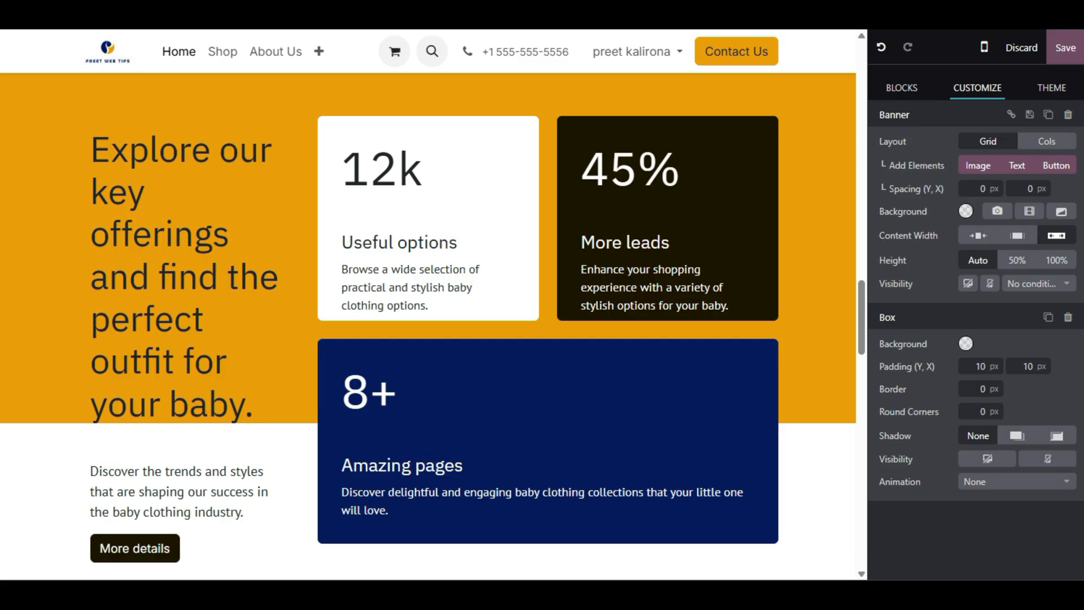
- Delete the 'Your Baby' style banner and show the BLOCKS catalogue
scroll(432, 318, "up", 15)
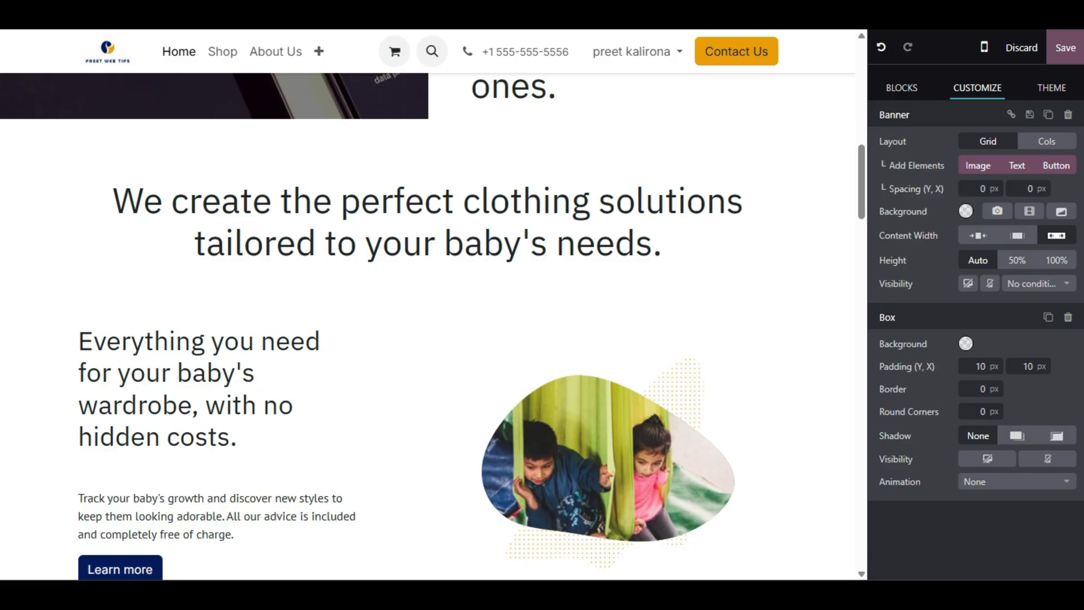
scroll(433, 318, "down", 4)
scroll(432, 319, "up", 2)
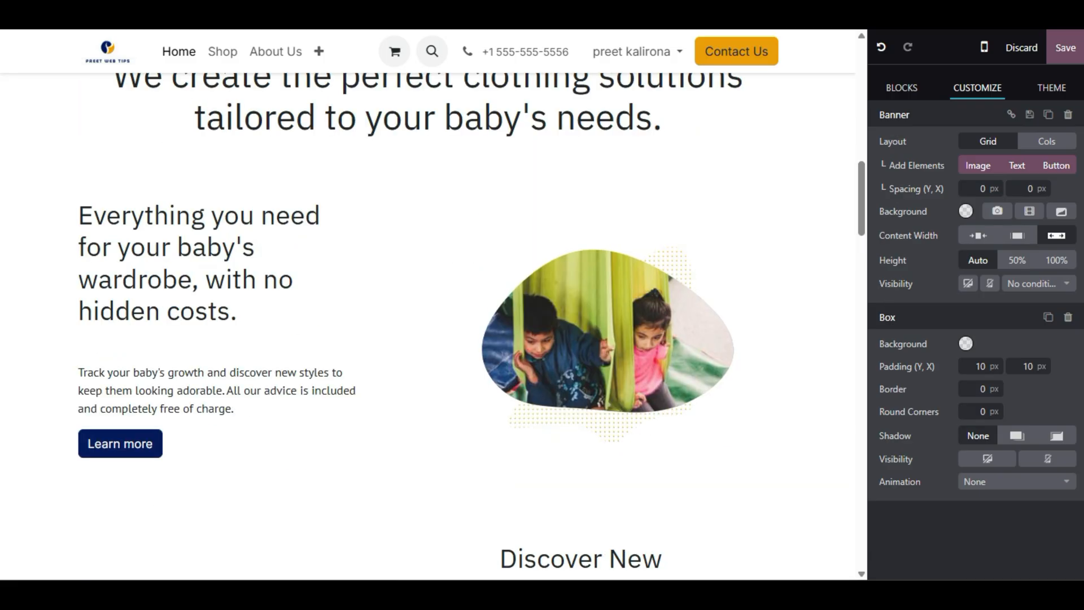
scroll(432, 318, "up", 9)
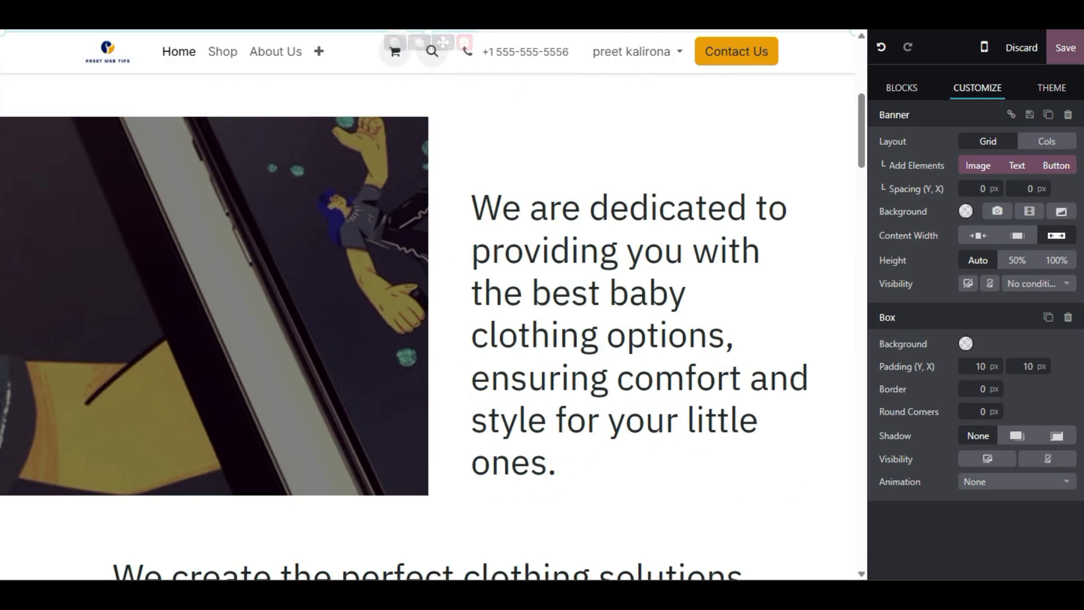
scroll(432, 318, "up", 4)
scroll(432, 318, "down", 2)
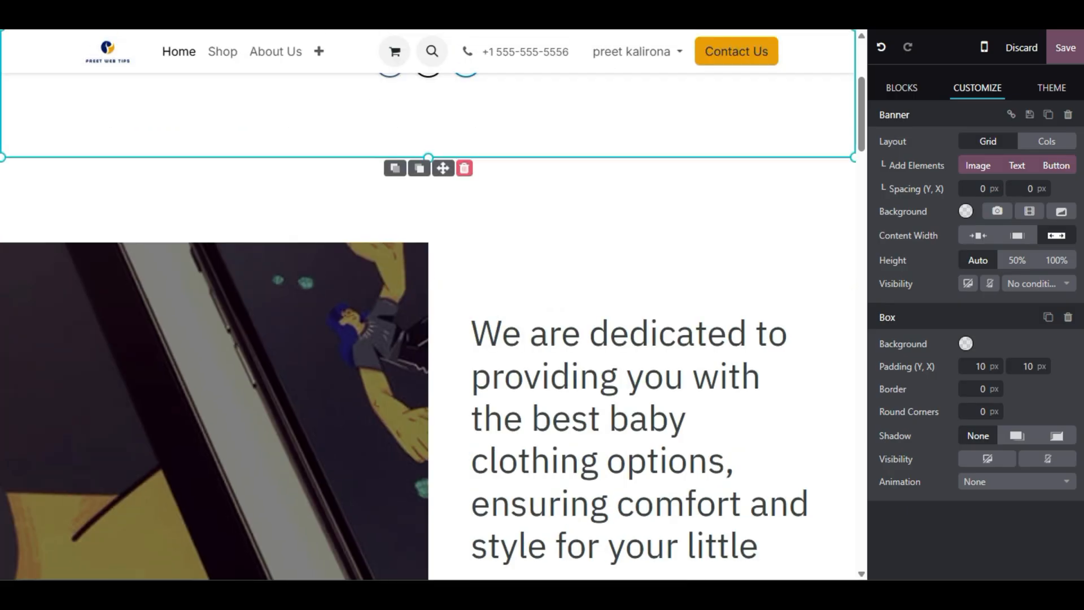
left_click(464, 169)
scroll(433, 318, "down", 5)
scroll(432, 319, "up", 5)
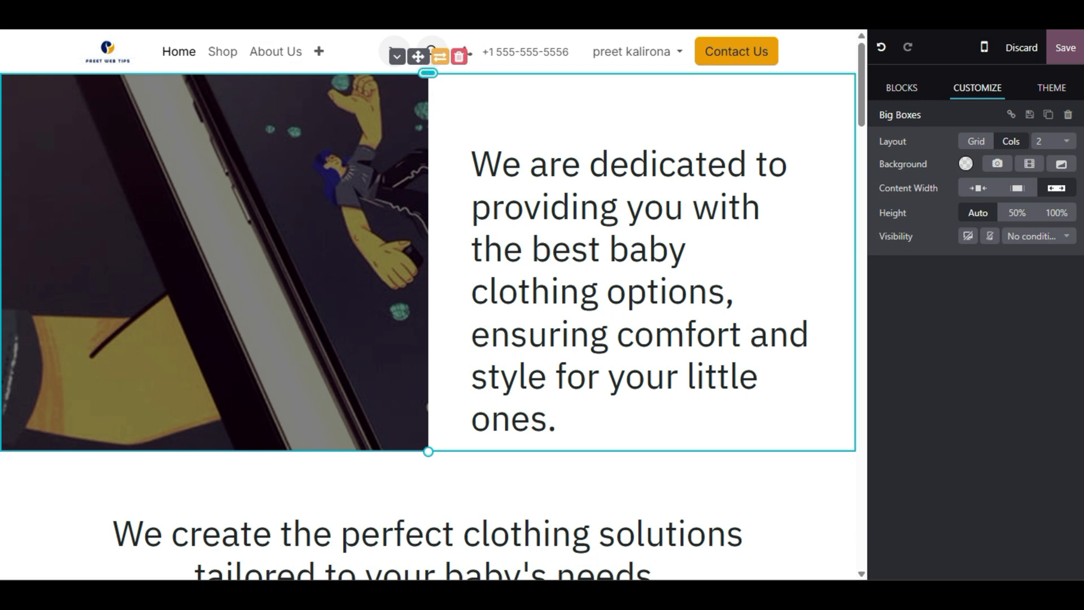
left_click(921, 88)
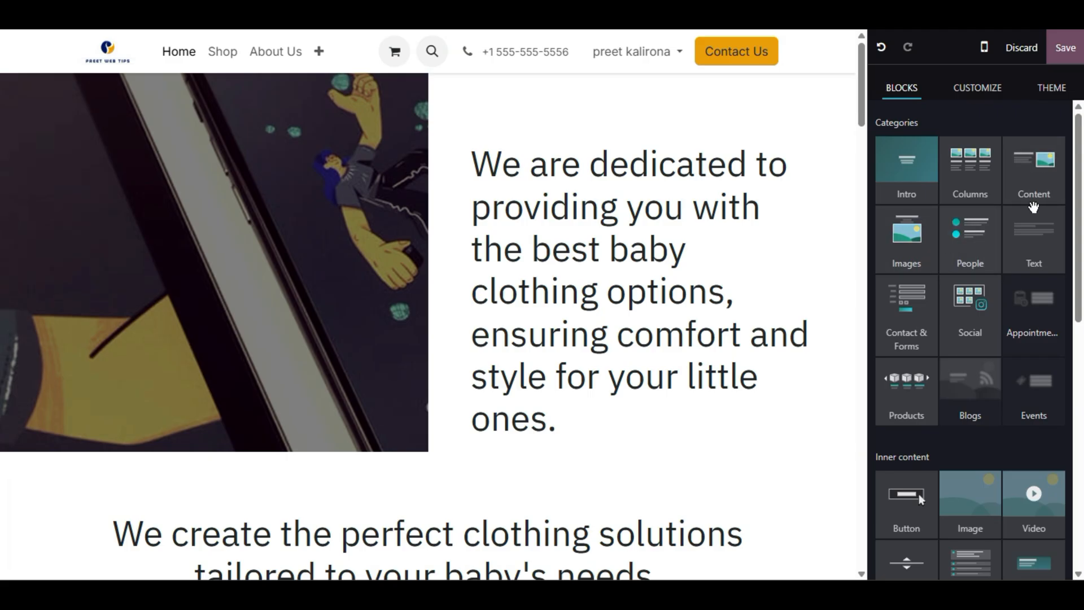
- Drop a Content block at the page top and choose the '50,000+ companies trust Odoo' design
left_click_drag(1042, 185, 516, 72)
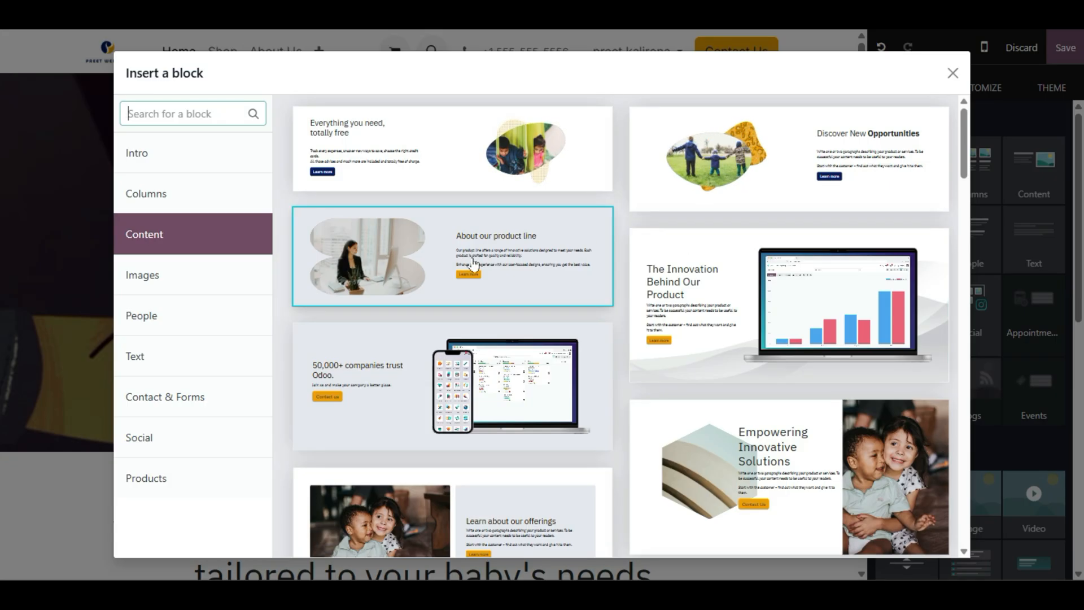
scroll(476, 258, "down", 4)
scroll(570, 288, "up", 2)
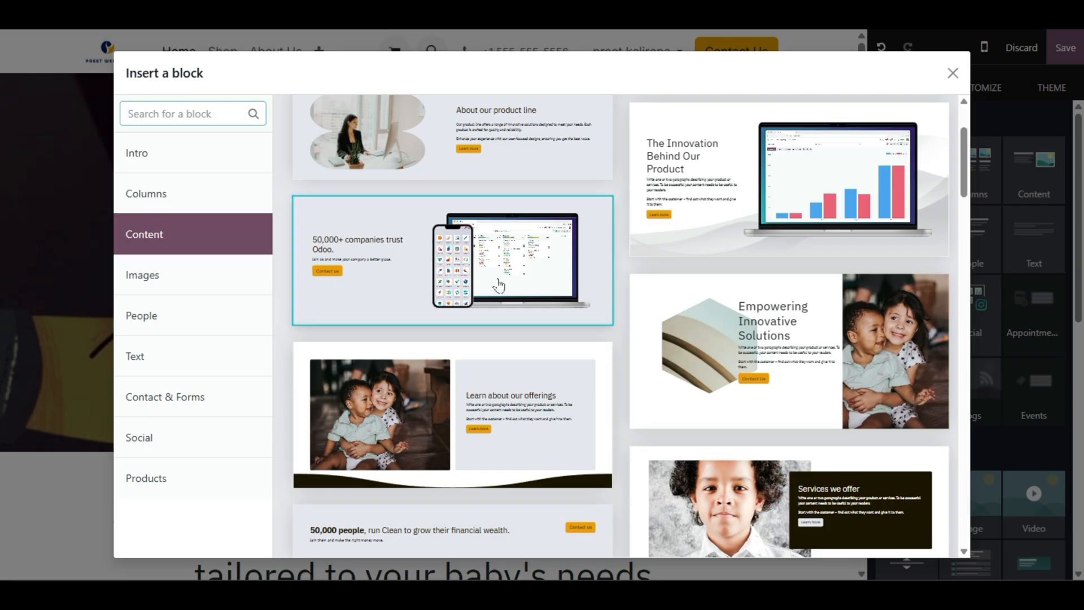
left_click(520, 278)
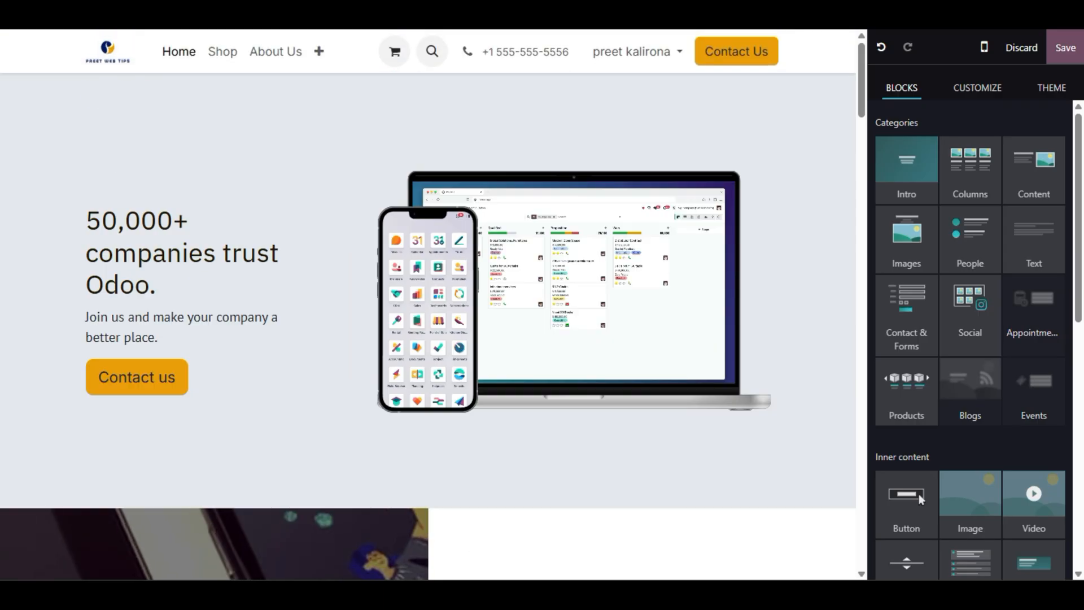
- Drop a social media block under the hero's Contact us button and select it
scroll(1021, 431, "down", 6)
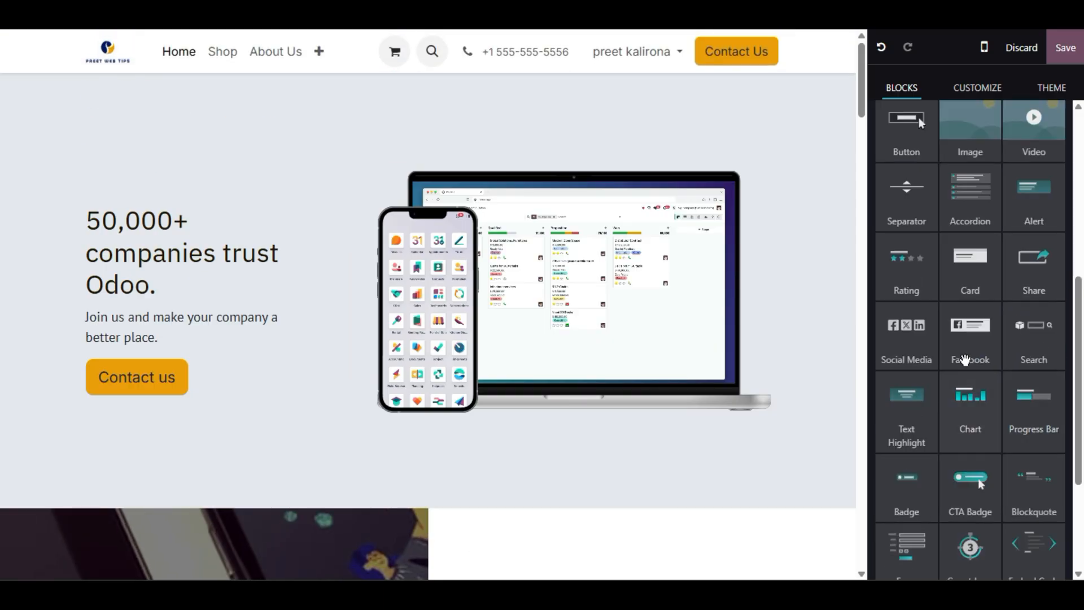
left_click_drag(901, 350, 150, 439)
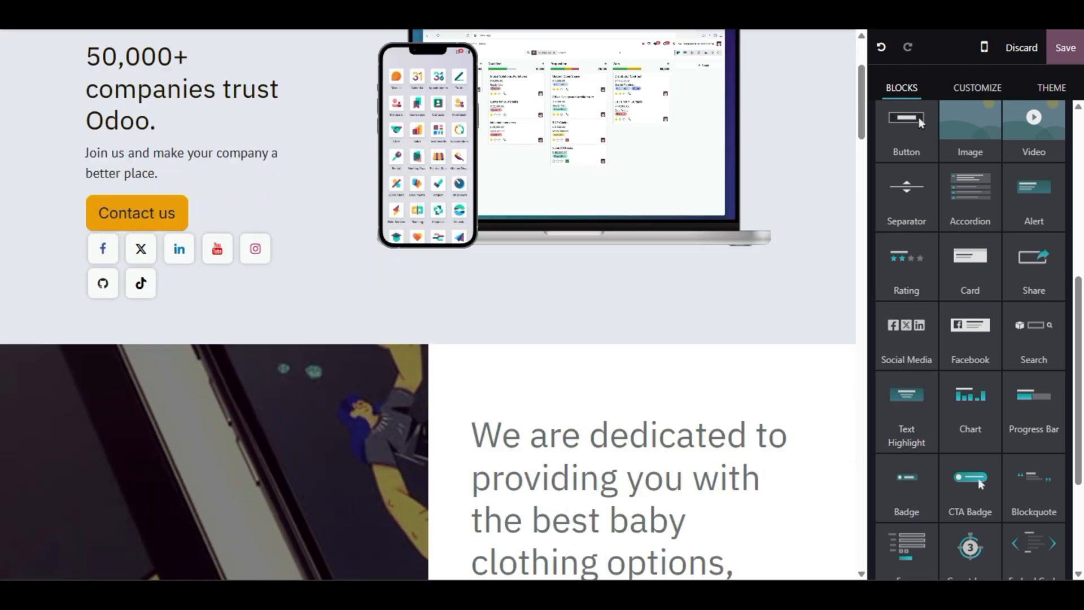
scroll(218, 422, "up", 4)
left_click(223, 401)
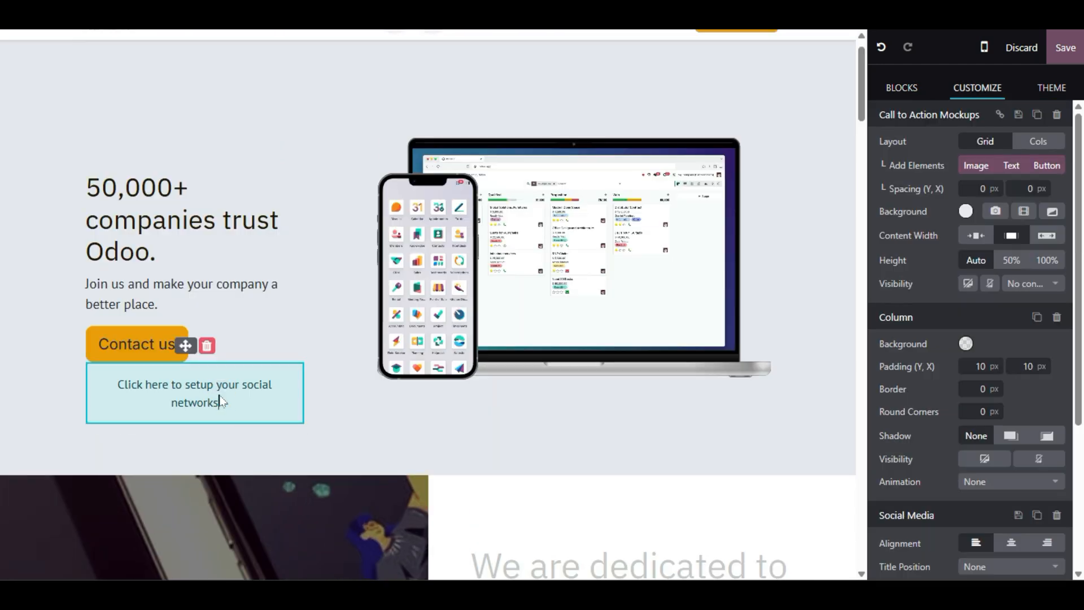
left_click(222, 394)
- Enable the Facebook, X and LinkedIn icons and save the home page
left_click(1055, 418)
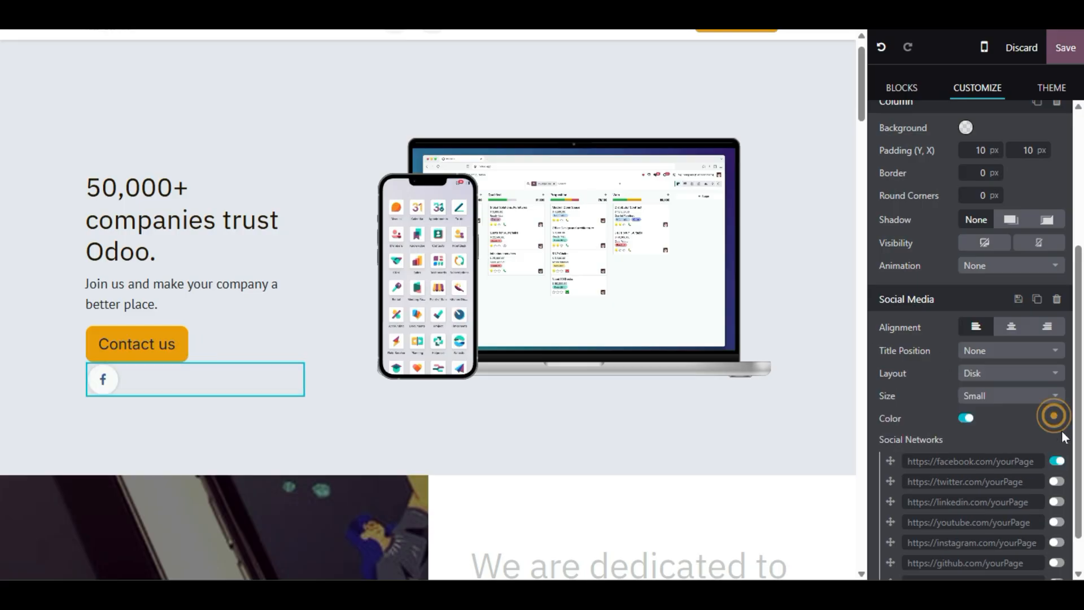
left_click(1057, 481)
left_click(1053, 502)
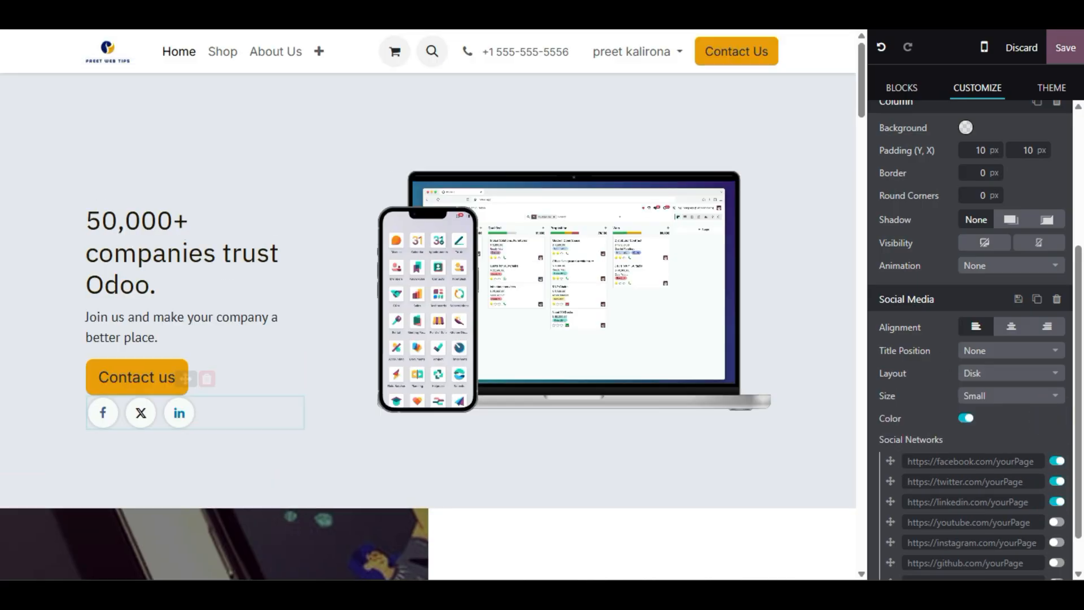
left_click(1064, 48)
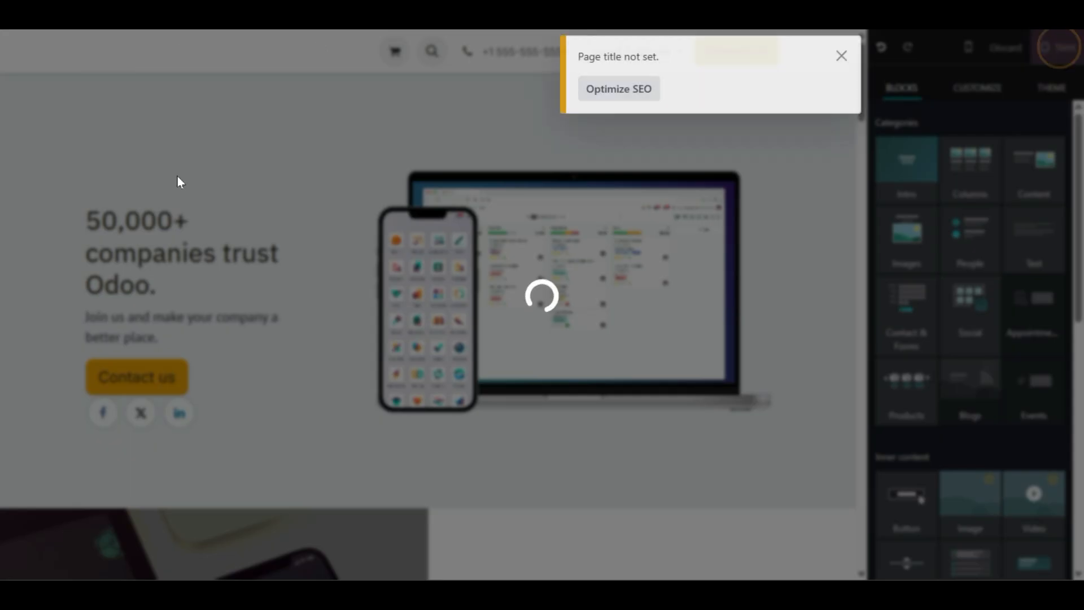
- In the editor, drag the hero section's bottom padding taller to add empty space
scroll(322, 290, "down", 8)
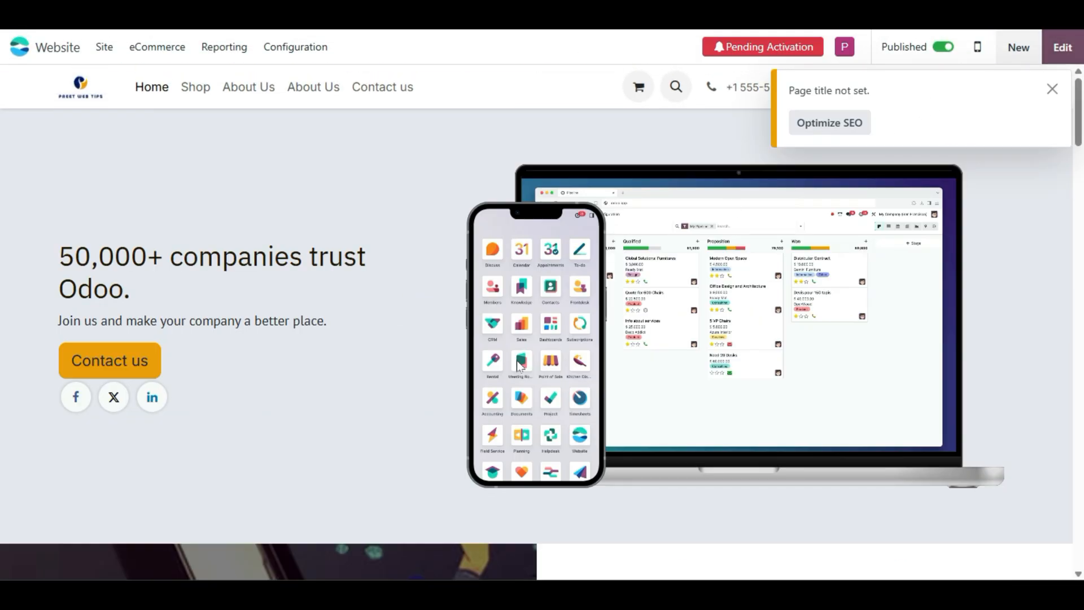
scroll(288, 332, "down", 4)
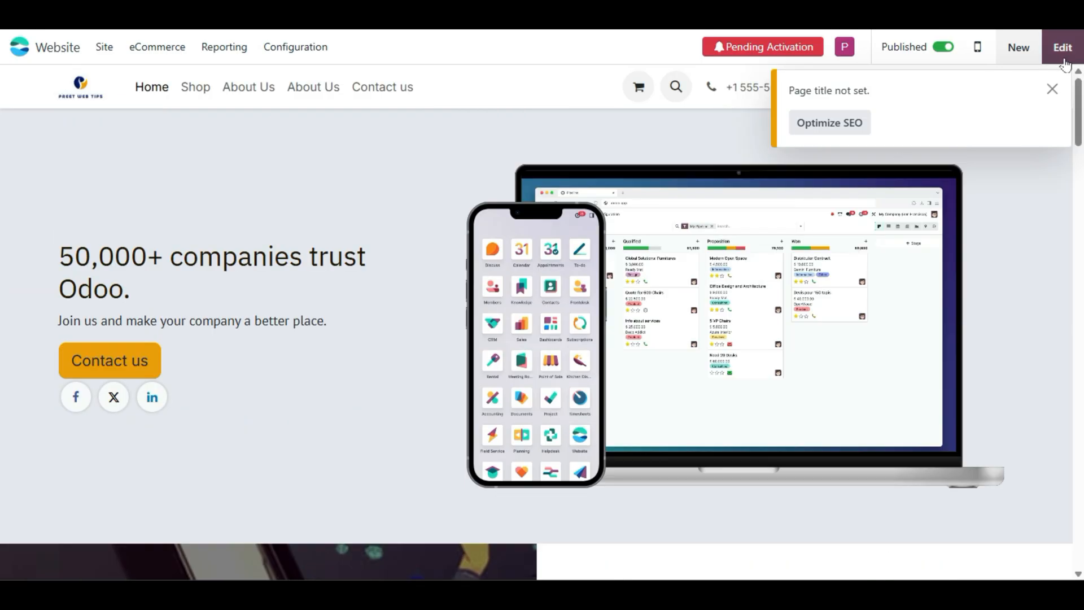
left_click(448, 244)
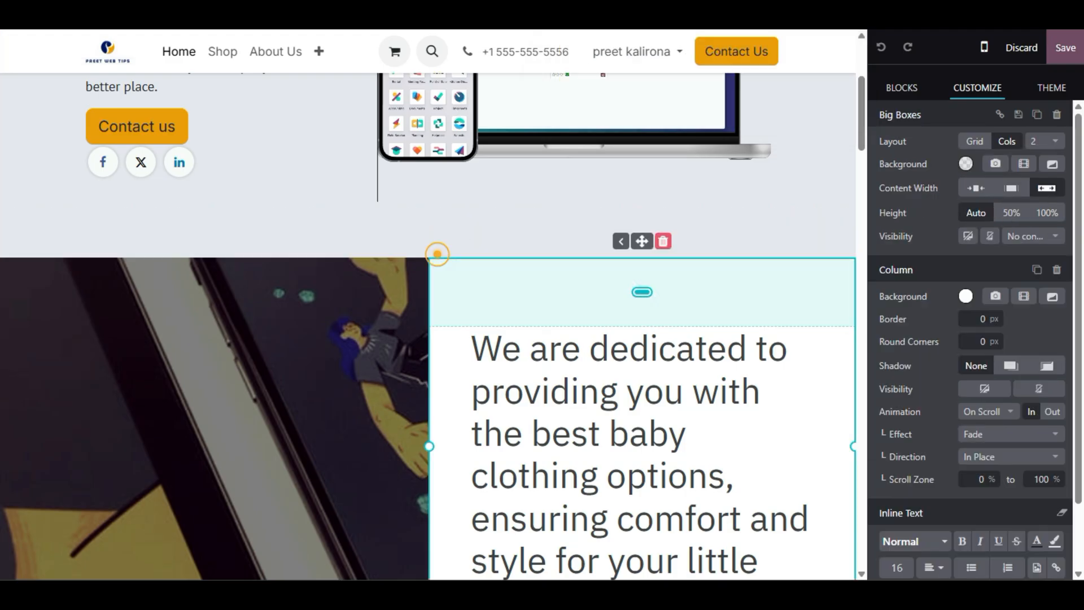
left_click(438, 238)
mouse_move(439, 237)
left_mouse_down()
mouse_move(439, 290)
mouse_move(439, 278)
left_mouse_up()
- Save the home page and reopen it in the website editor
left_click(537, 194)
scroll(537, 193, "up", 4)
left_click(1064, 47)
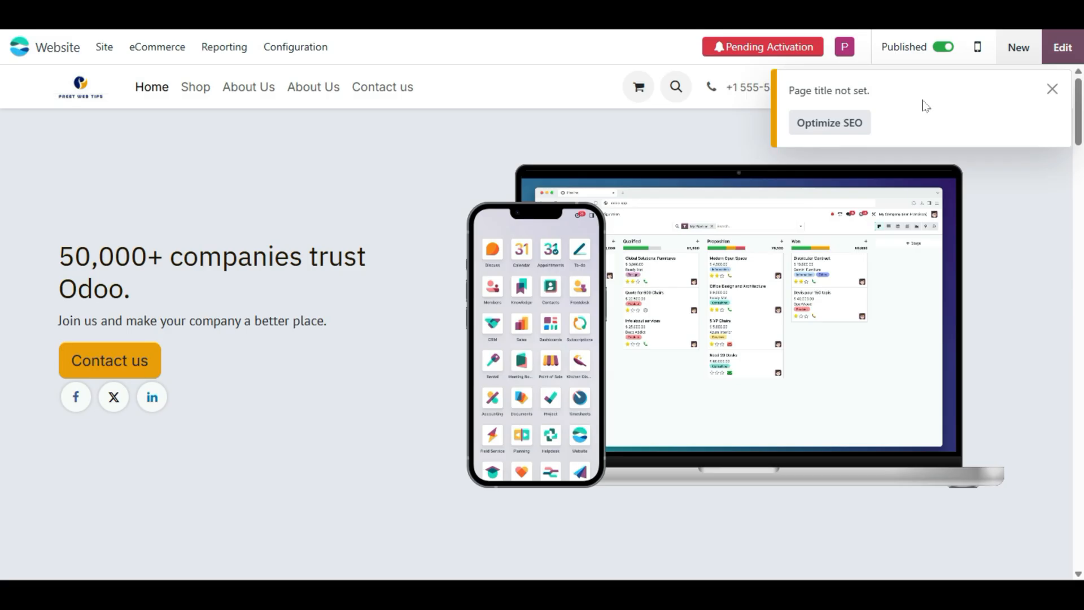
left_click(1063, 47)
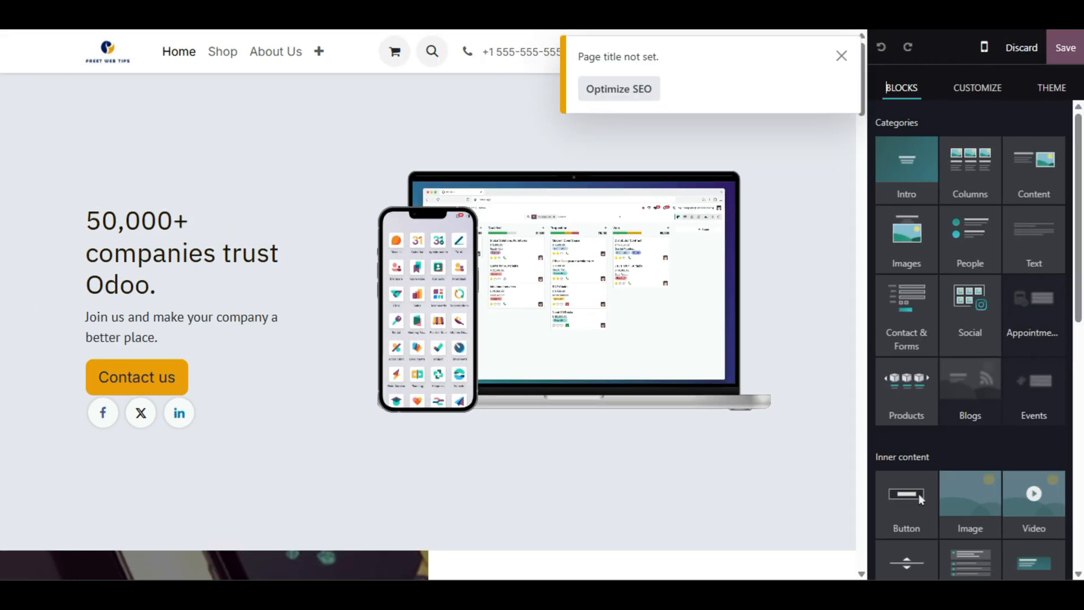
key("Page_Down")
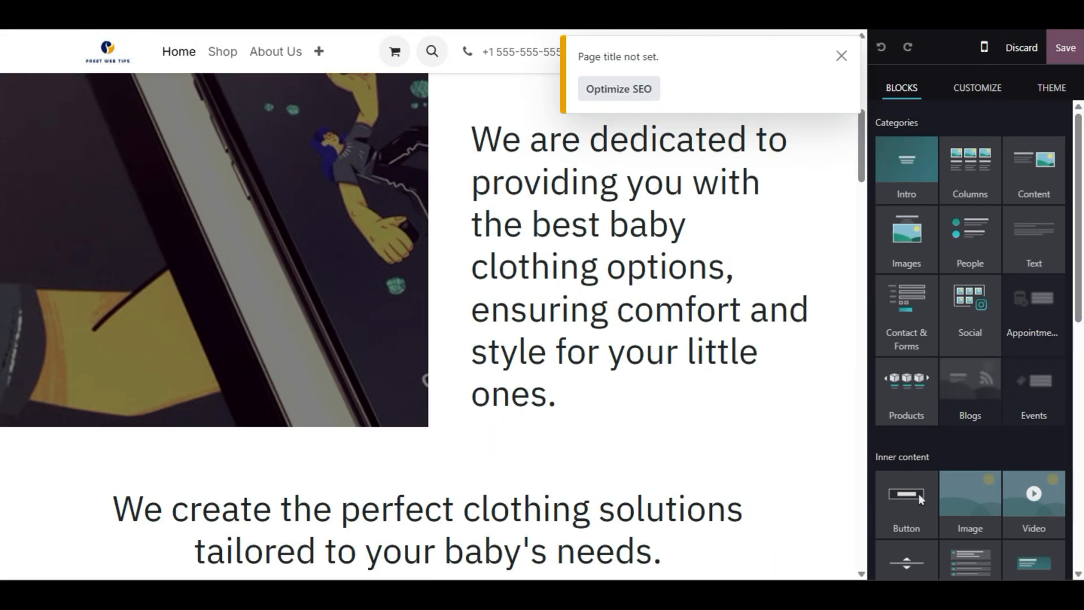
scroll(923, 181, "down", 6)
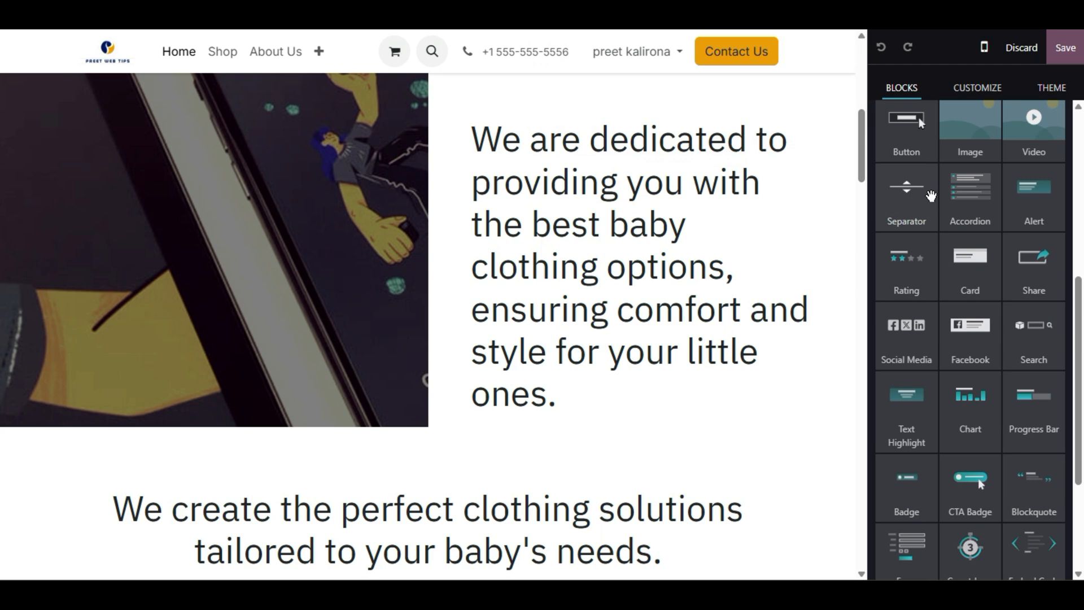
scroll(428, 304, "up", 3)
scroll(428, 305, "down", 3)
scroll(428, 305, "up", 5)
scroll(428, 305, "up", 2)
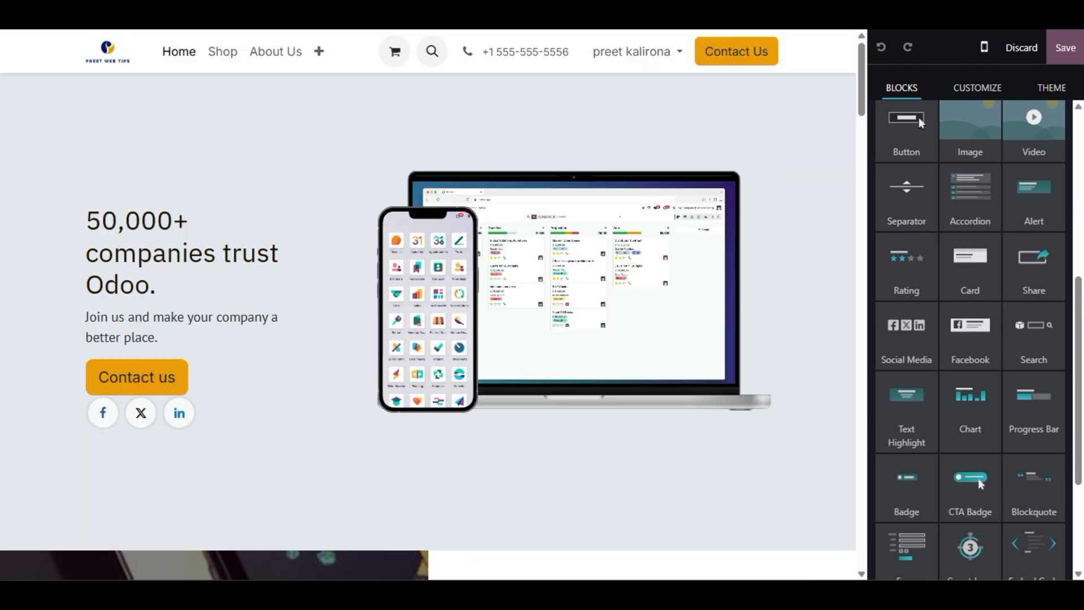
scroll(428, 305, "down", 20)
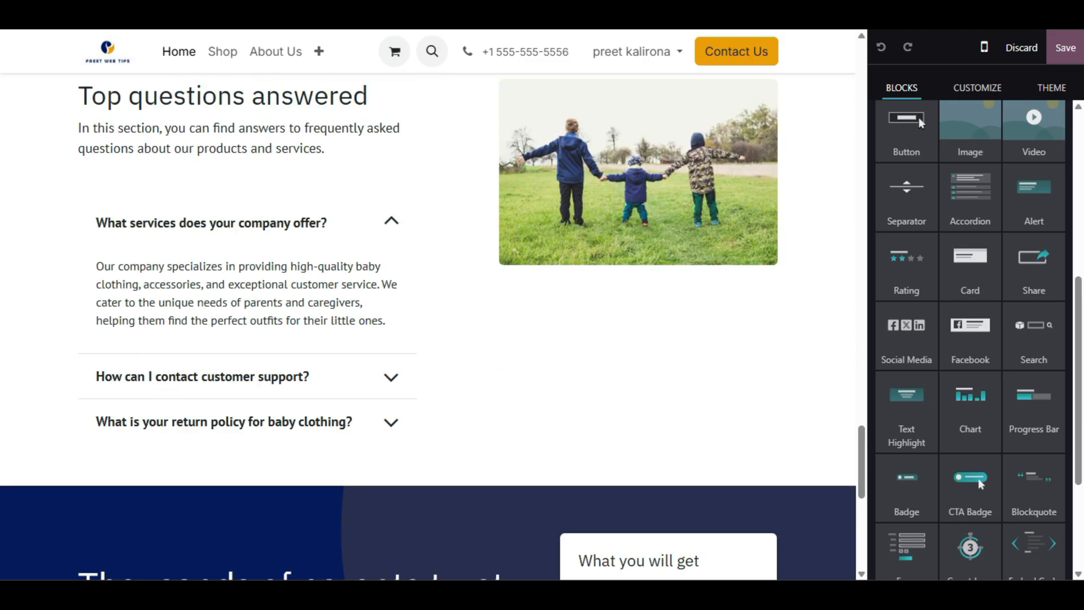
scroll(428, 305, "up", 9)
scroll(427, 305, "down", 2)
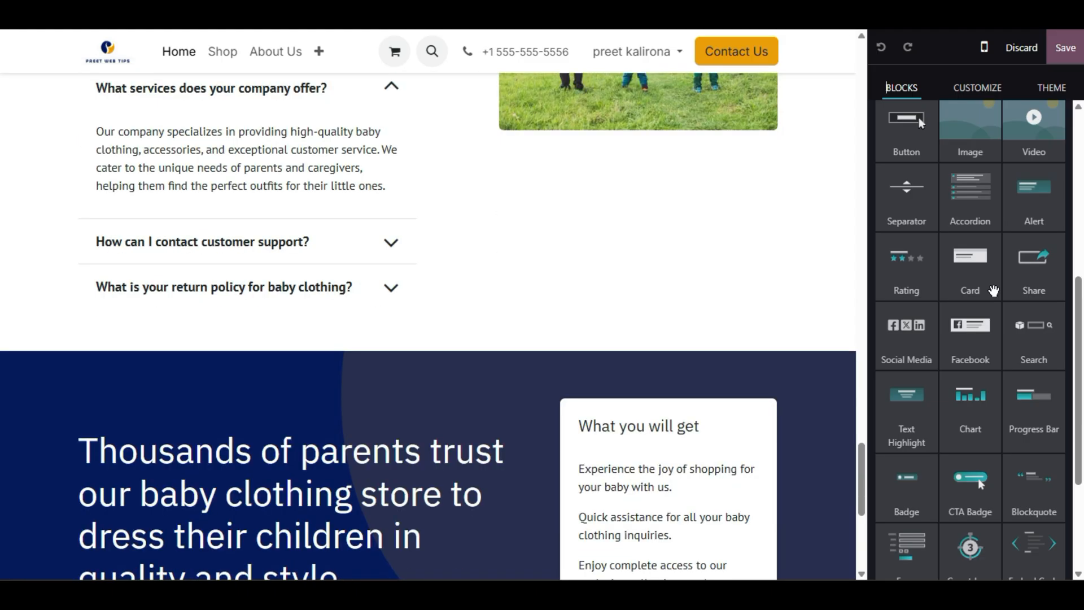
scroll(993, 290, "up", 6)
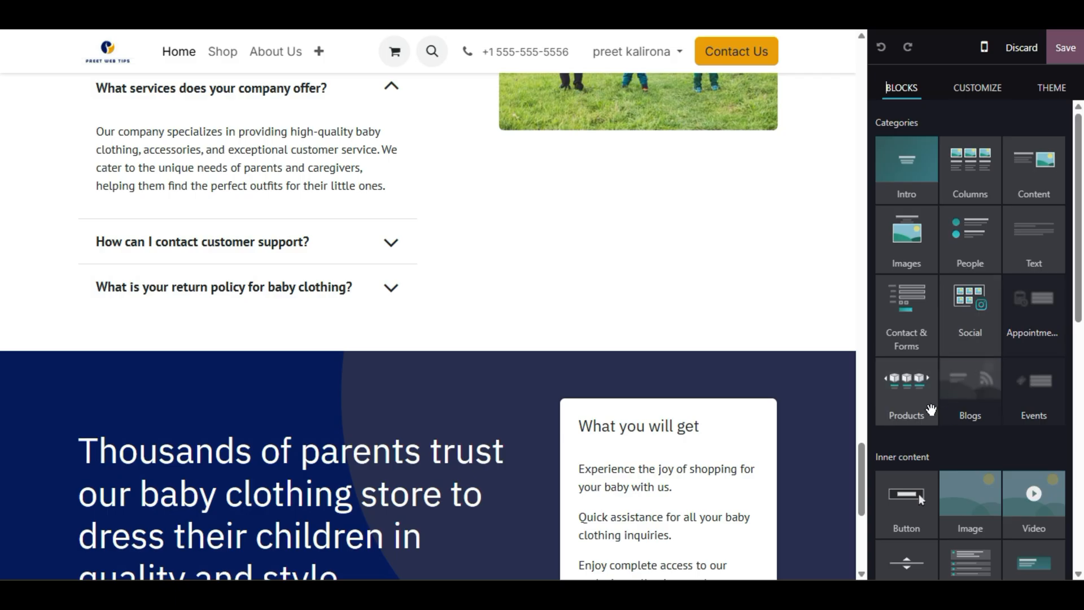
scroll(427, 326, "up", 20)
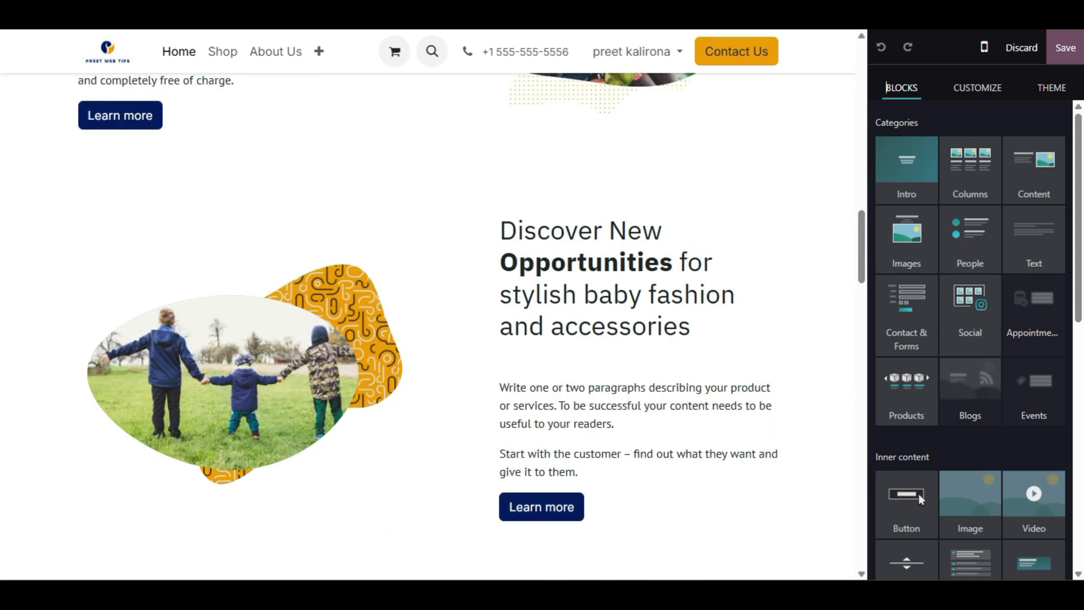
scroll(428, 326, "down", 15)
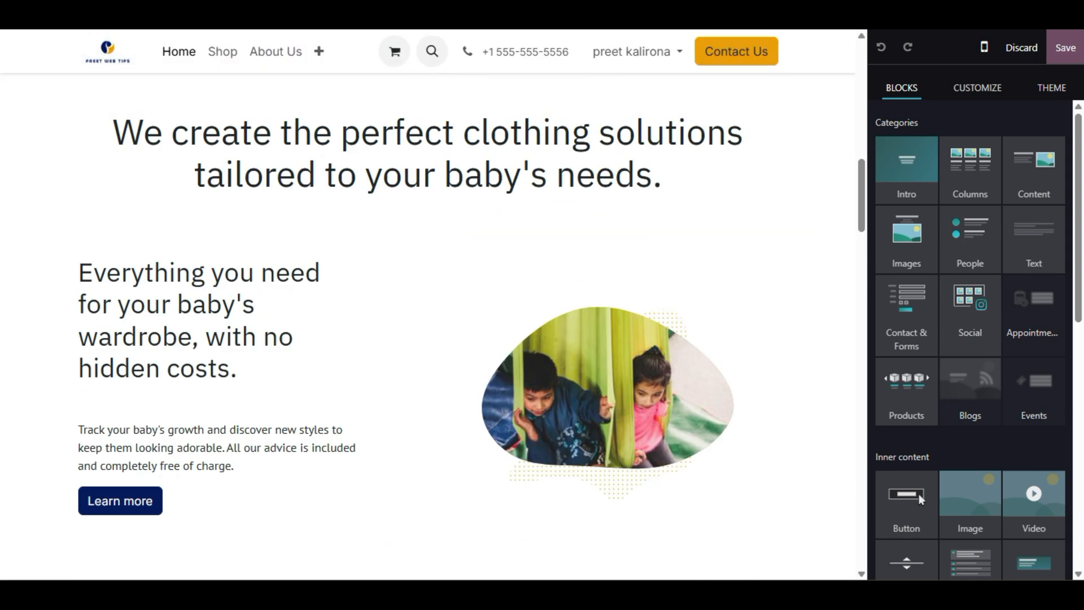
scroll(428, 325, "up", 6)
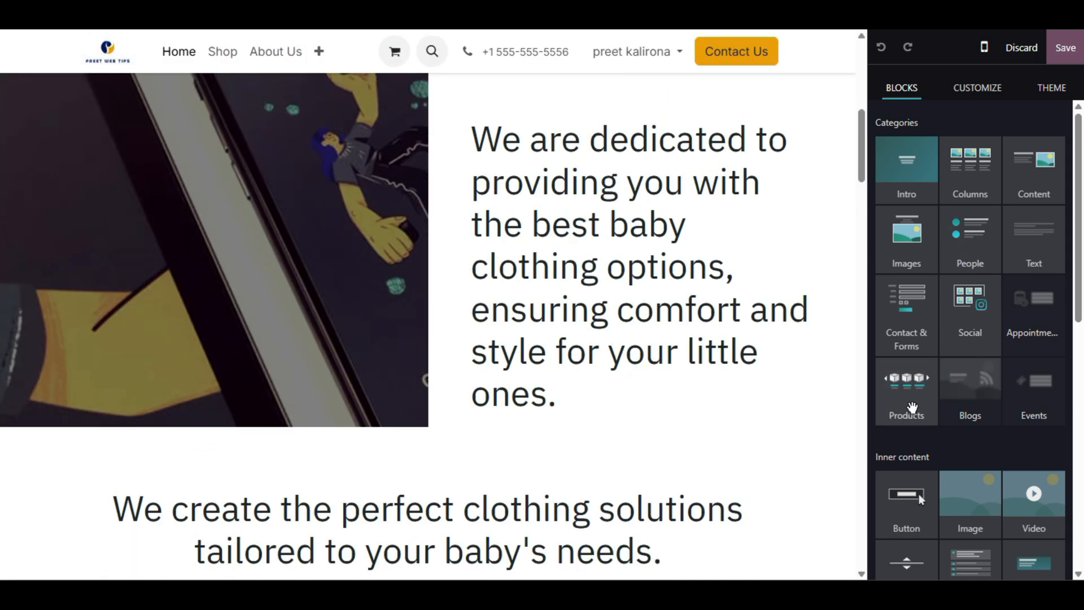
scroll(428, 326, "up", 9)
scroll(428, 305, "down", 2)
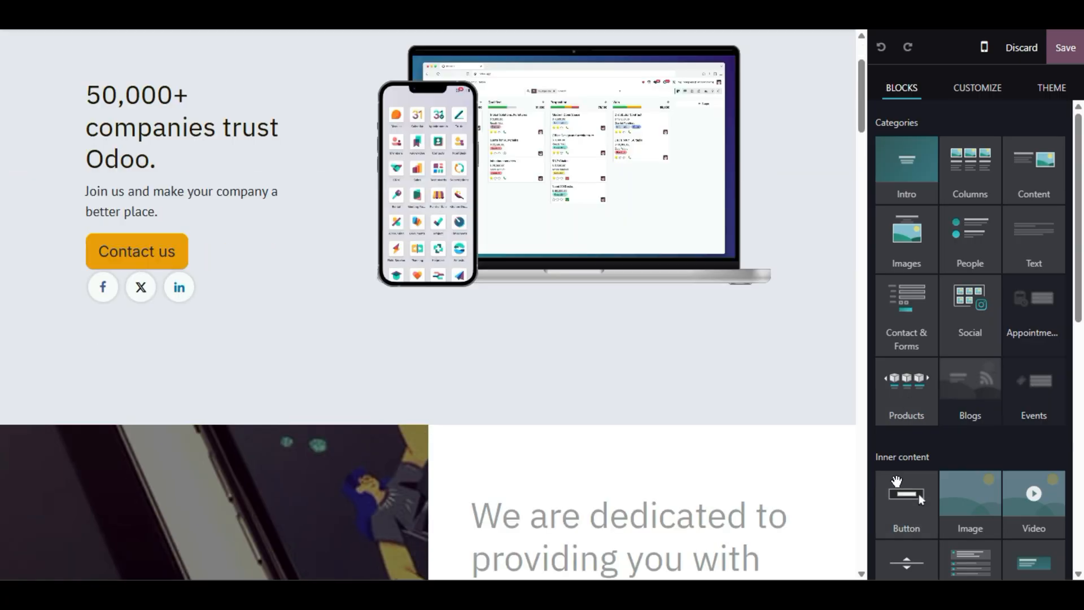
- Drop a Products block below the hero and choose the 'Our latest content' carousel design
left_click_drag(907, 394, 508, 386)
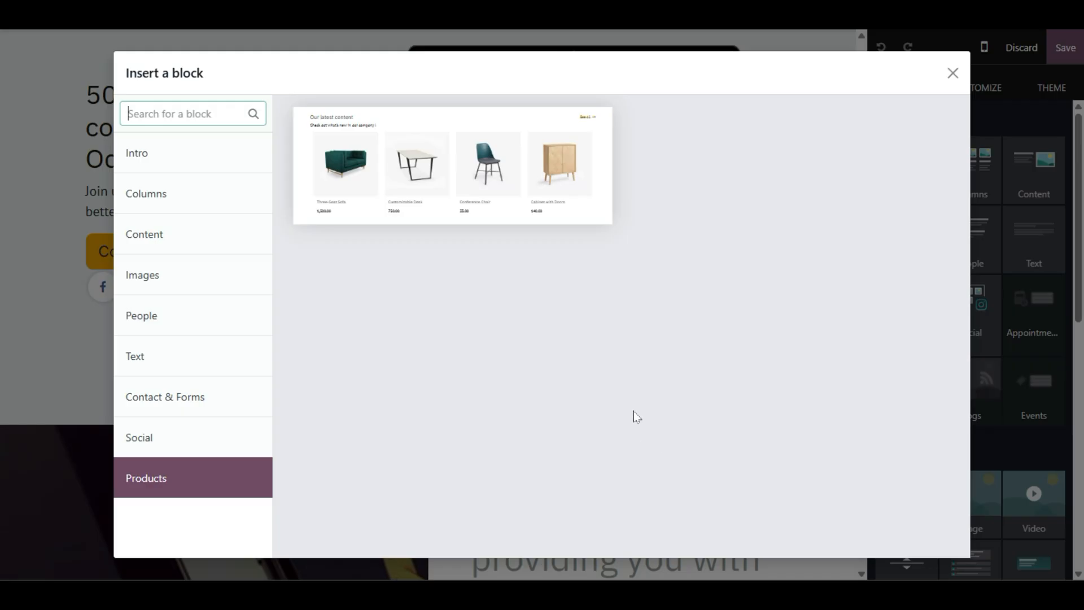
left_click(489, 145)
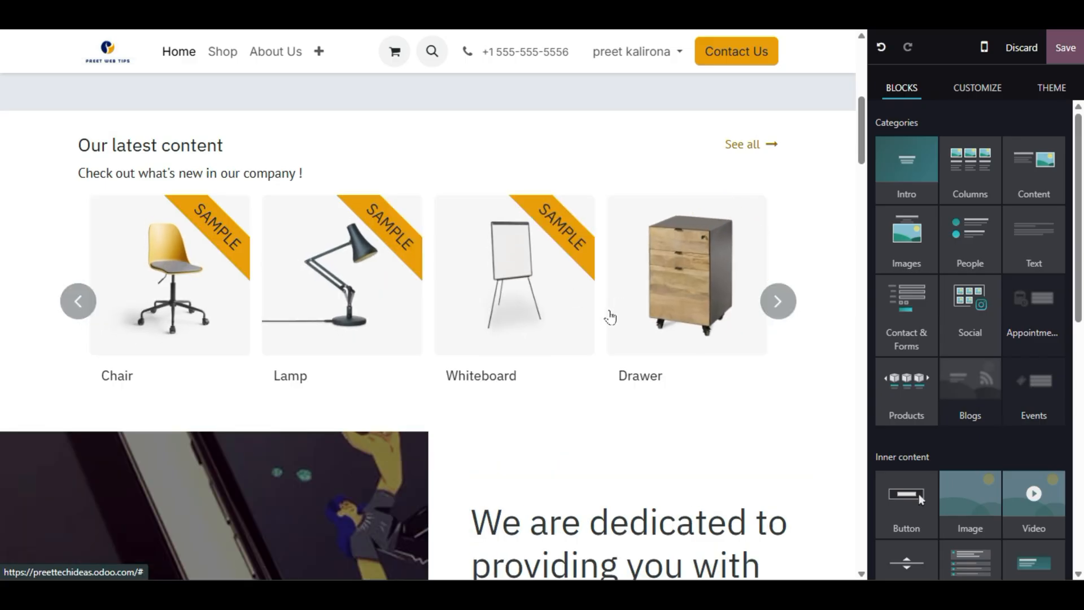
scroll(576, 317, "up", 5)
scroll(576, 317, "down", 2)
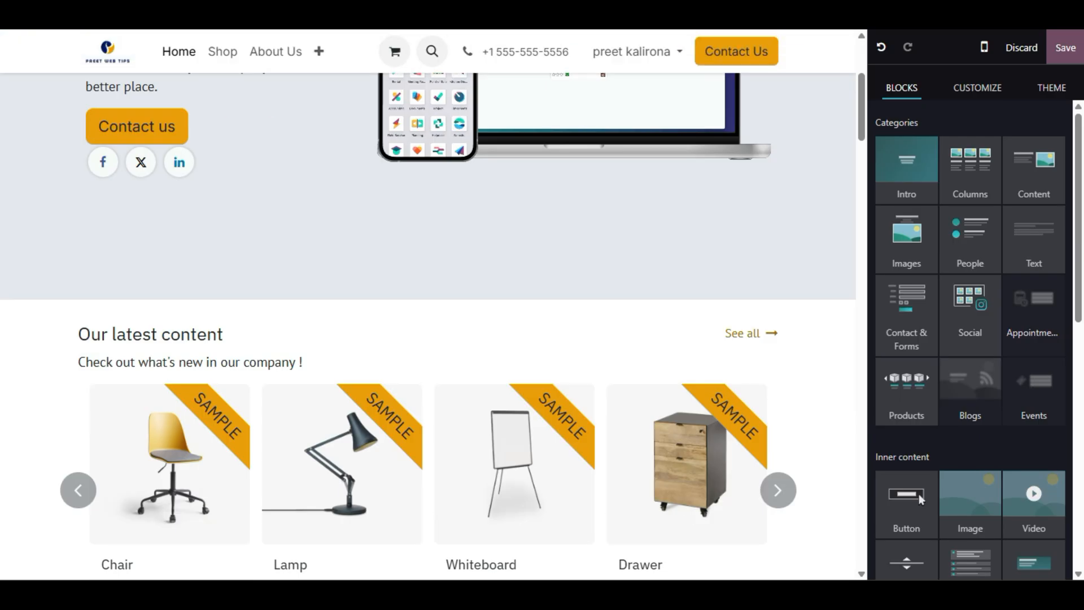
- Replace the carousel title 'Our latest content' with 'Our Trending Products'
left_click(126, 333)
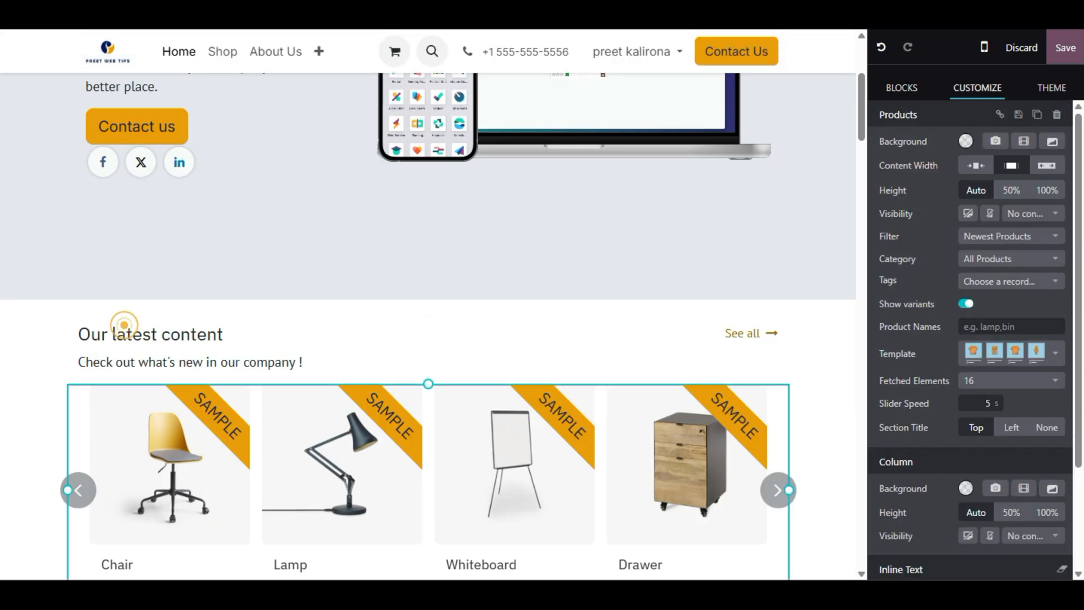
left_click(119, 338)
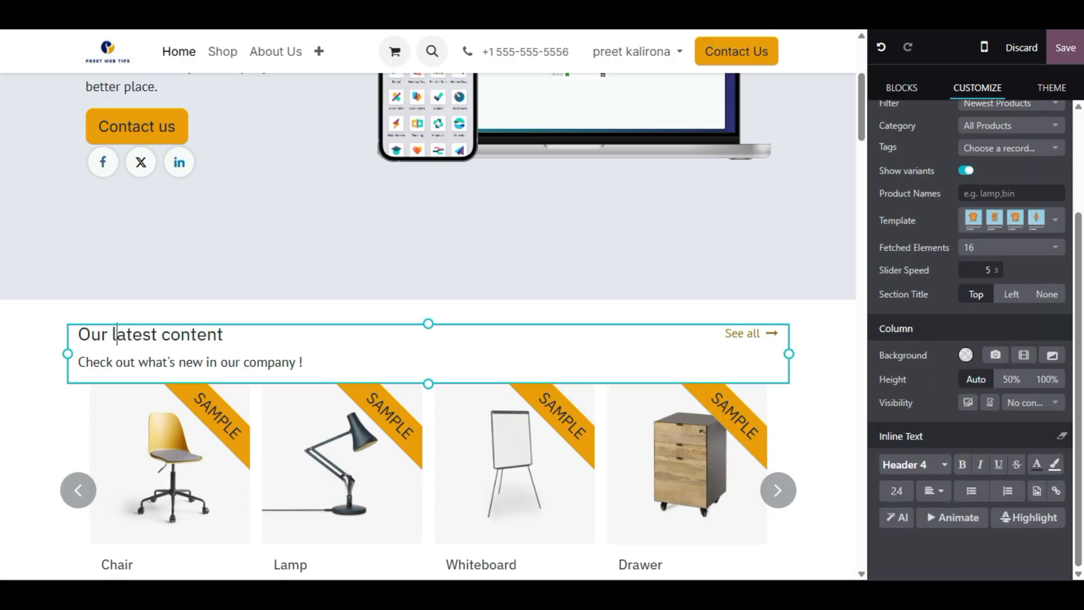
triple_click(164, 334)
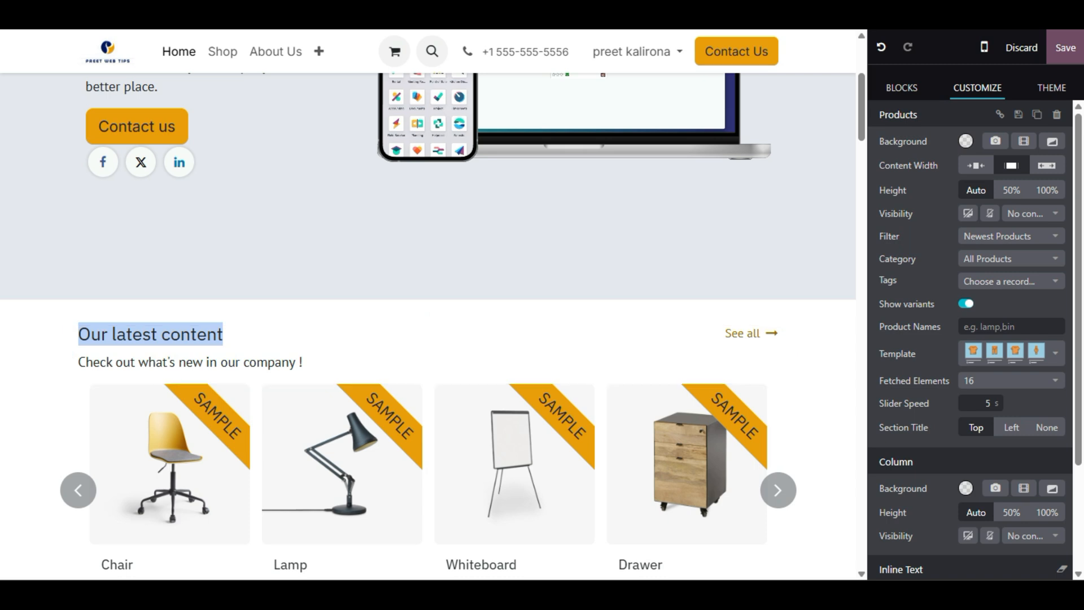
type("Our Tren")
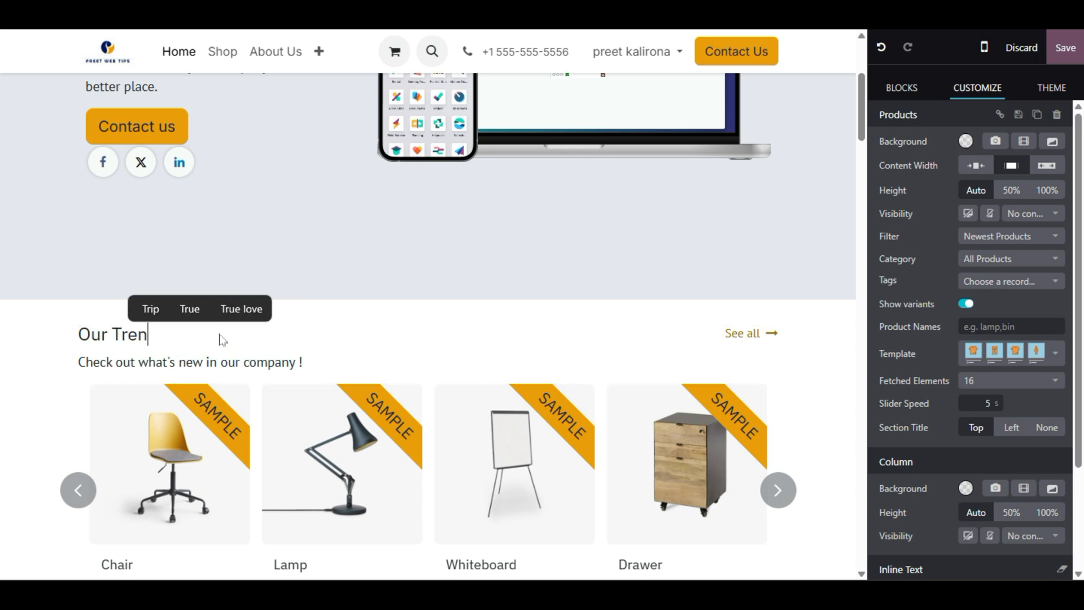
type("ding Products")
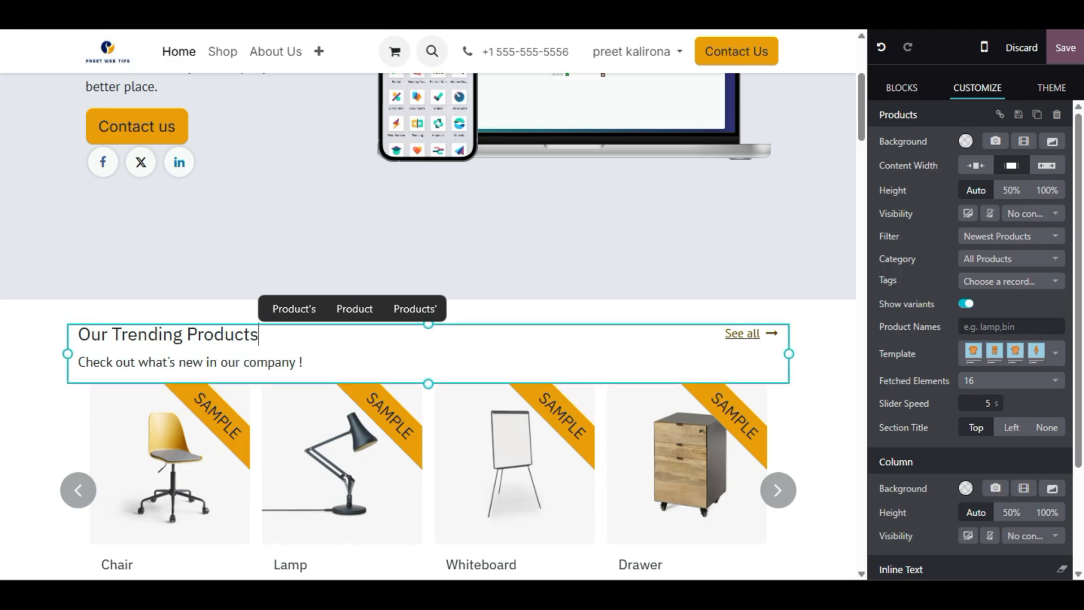
- Confirm the See all link points to the shop, then save the home page
left_click(754, 333)
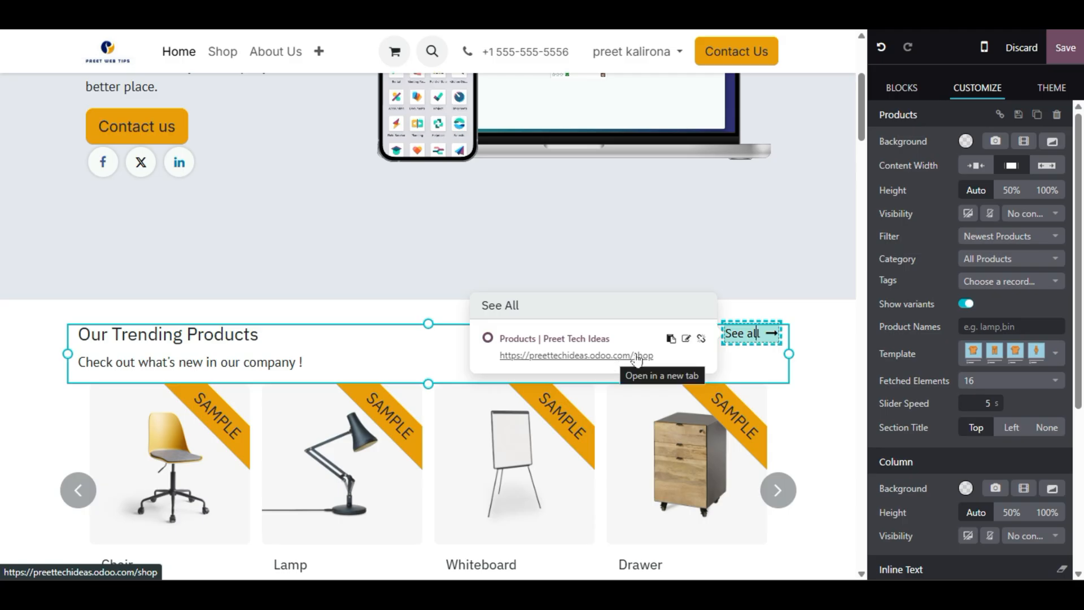
left_click(605, 357)
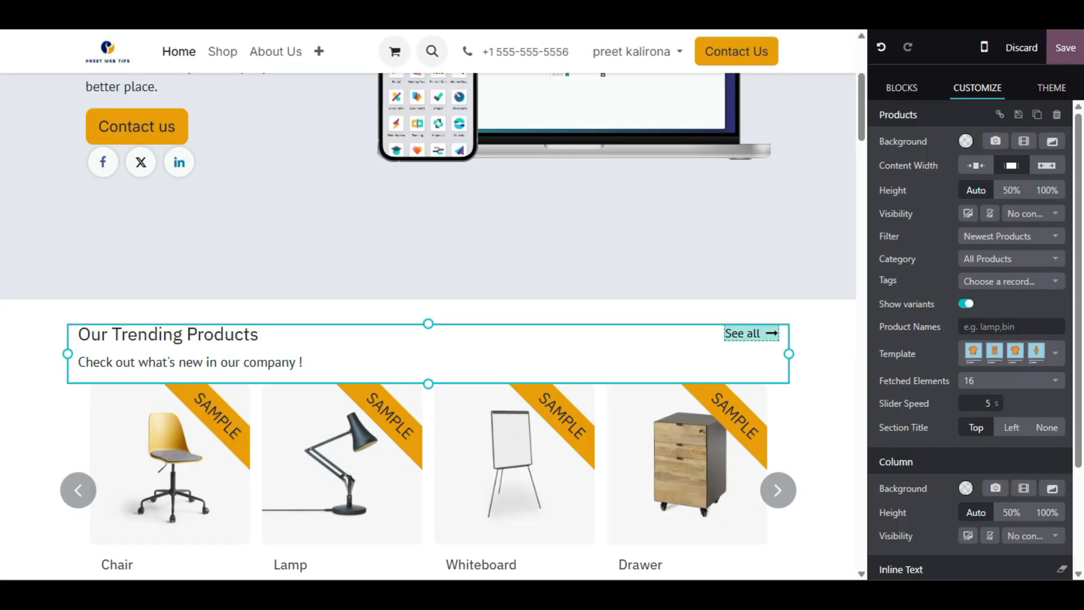
left_click(1065, 47)
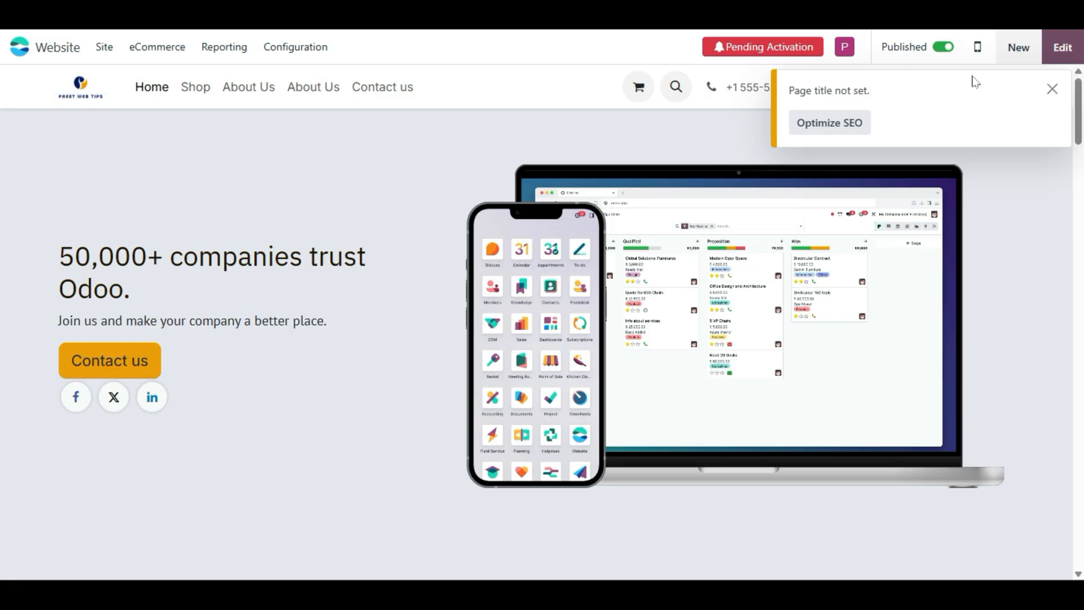
scroll(285, 320, "down", 10)
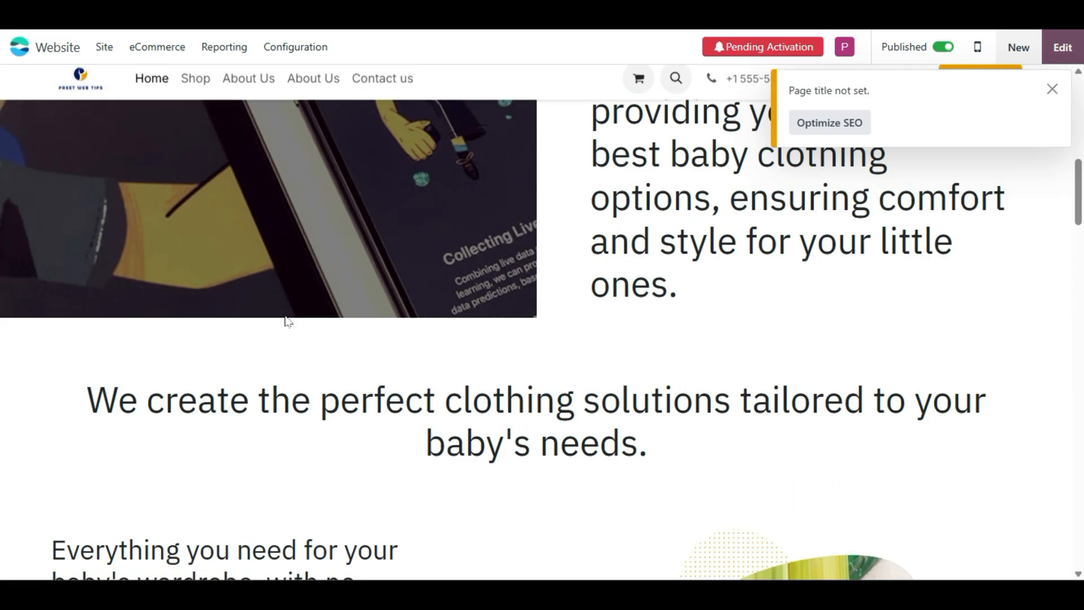
scroll(516, 332, "up", 6)
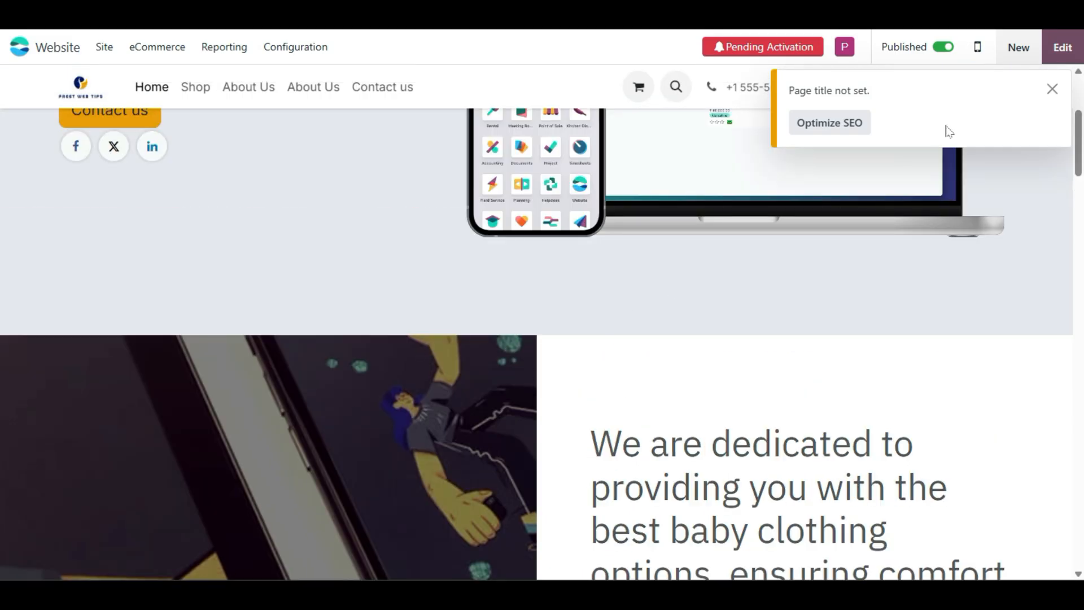
left_click(1062, 47)
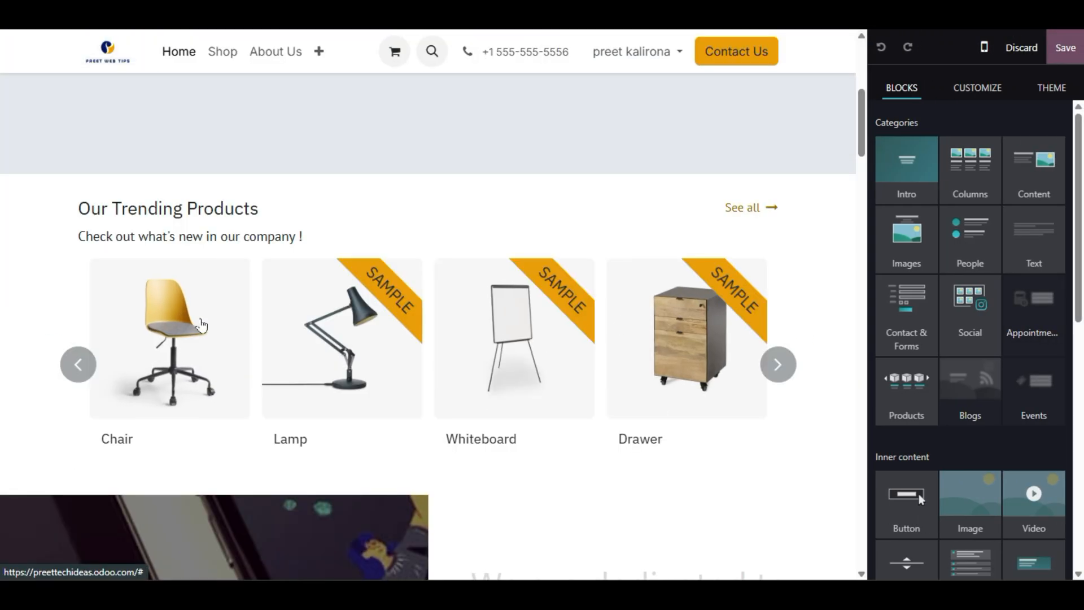
scroll(747, 290, "down", 5)
scroll(748, 290, "down", 6)
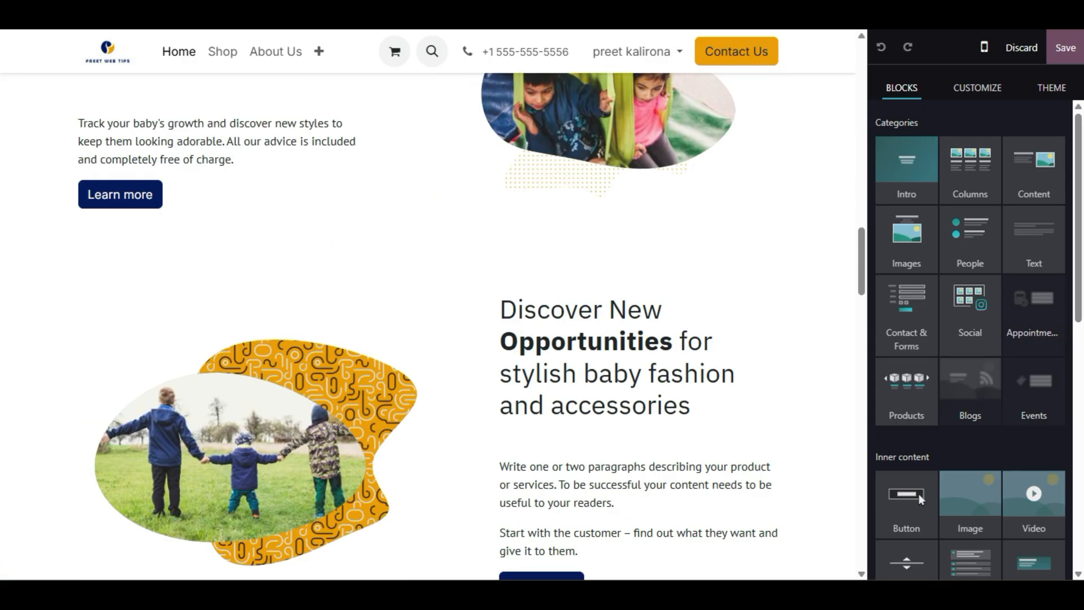
scroll(919, 494, "down", 10)
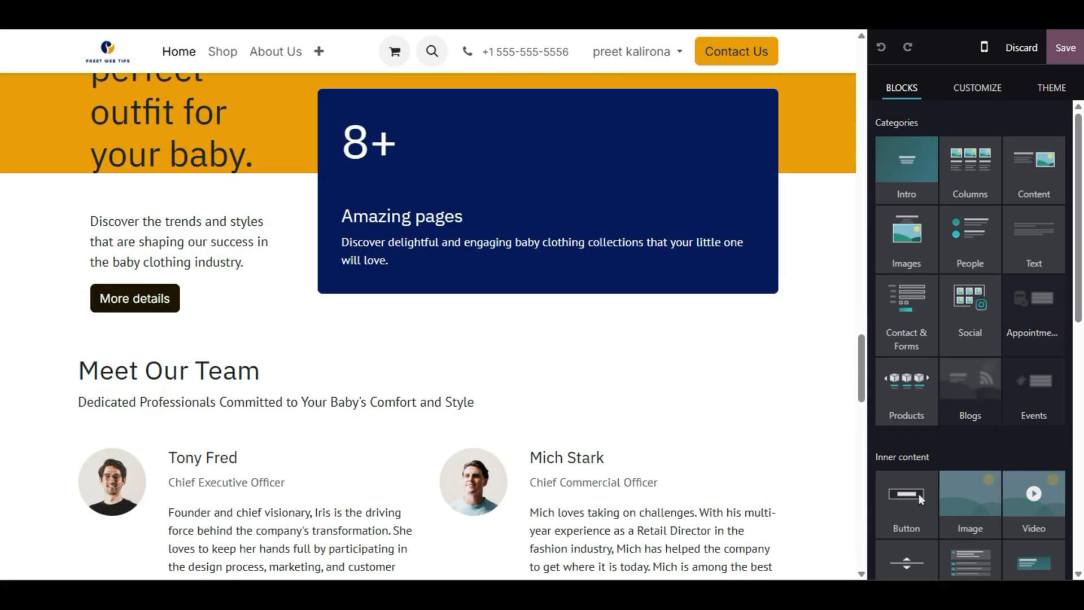
scroll(919, 494, "down", 4)
scroll(919, 493, "down", 10)
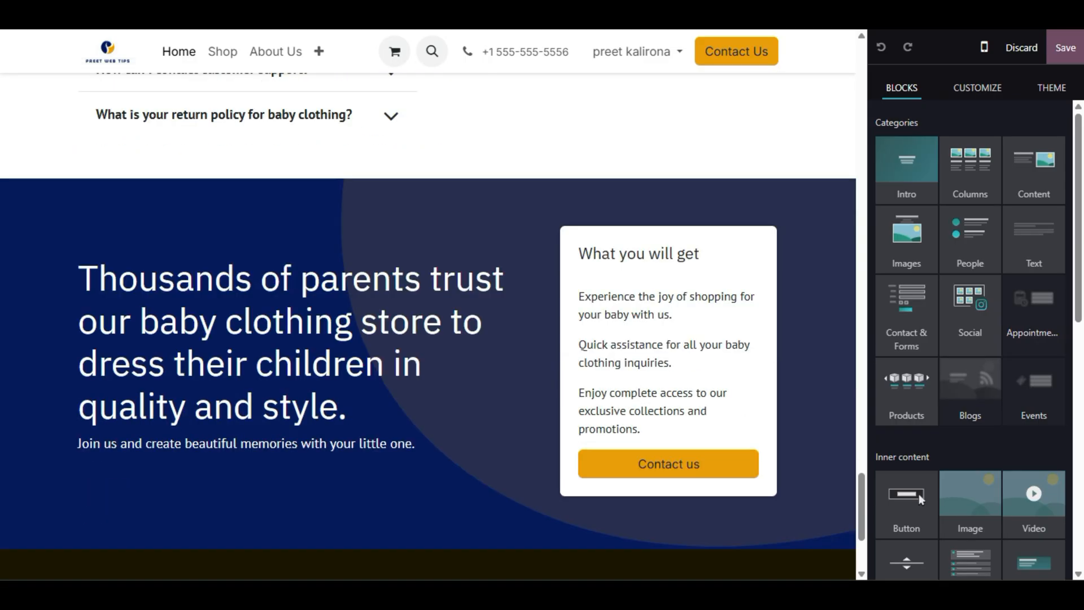
scroll(919, 494, "down", 3)
scroll(945, 414, "down", 5)
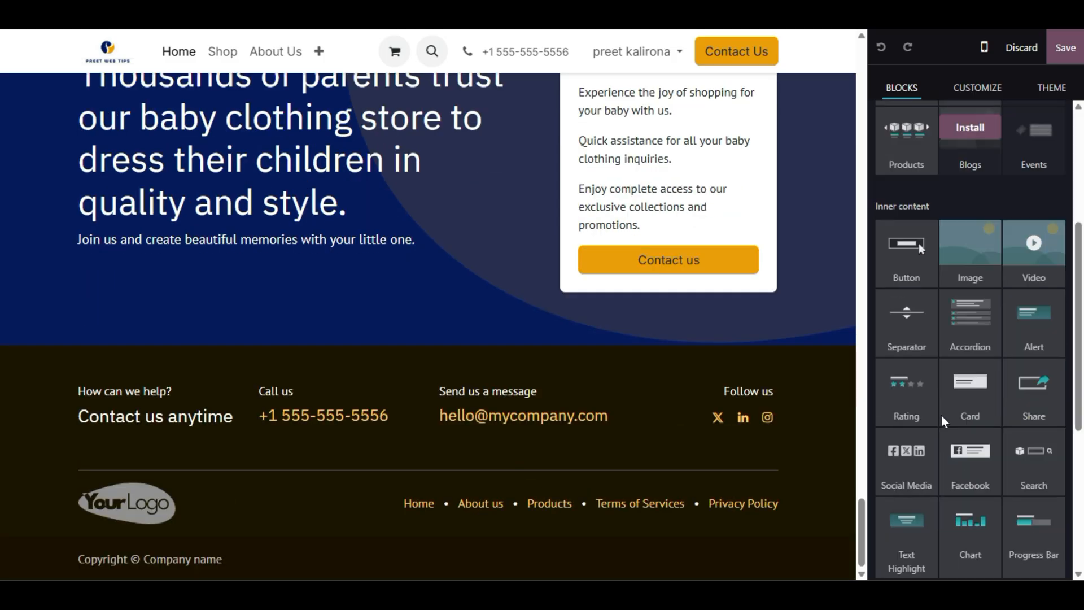
scroll(428, 326, "up", 5)
scroll(428, 326, "up", 7)
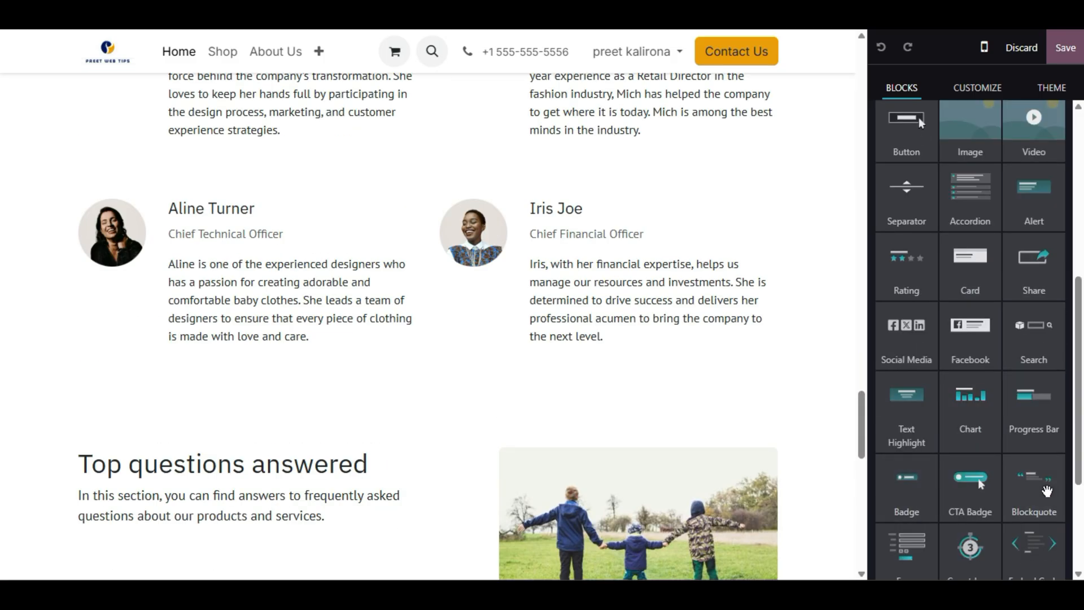
scroll(428, 326, "up", 8)
scroll(954, 322, "up", 4)
scroll(960, 338, "down", 6)
scroll(954, 353, "up", 4)
scroll(929, 353, "down", 4)
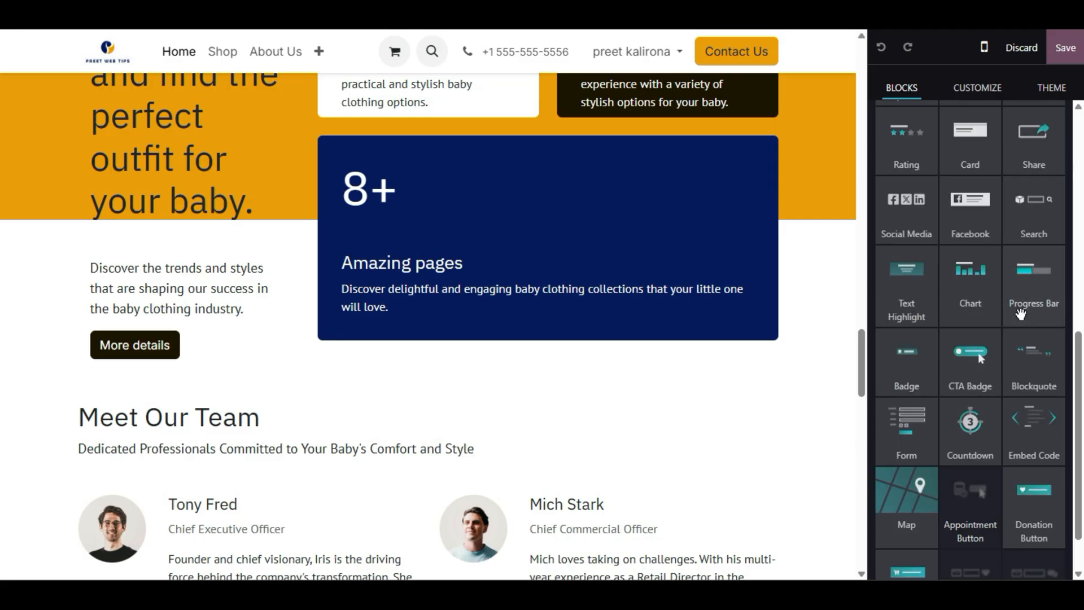
scroll(428, 327, "up", 20)
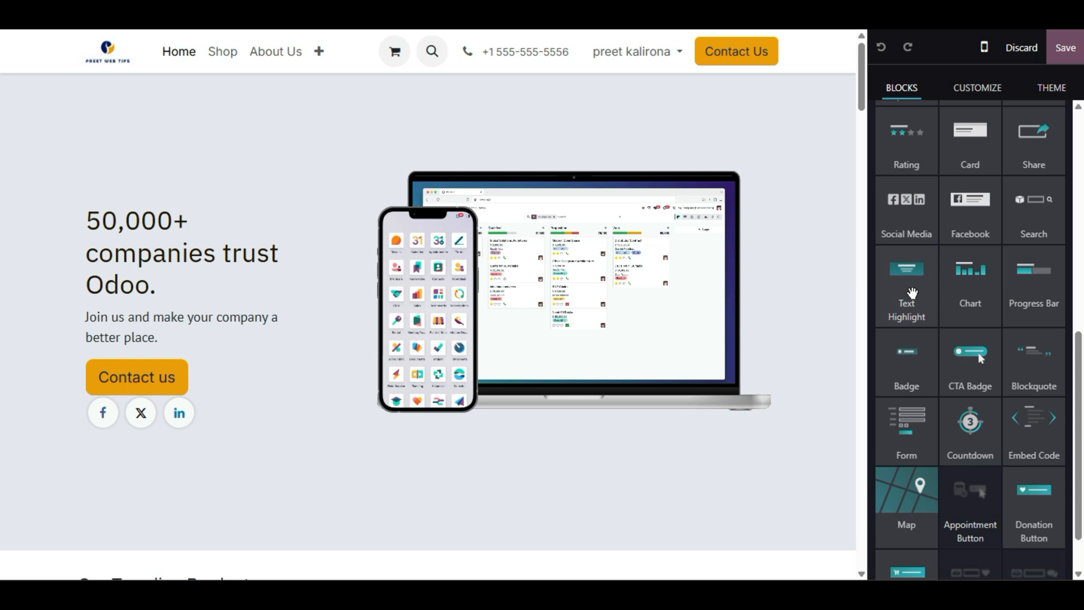
scroll(983, 479, "up", 6)
scroll(982, 480, "down", 4)
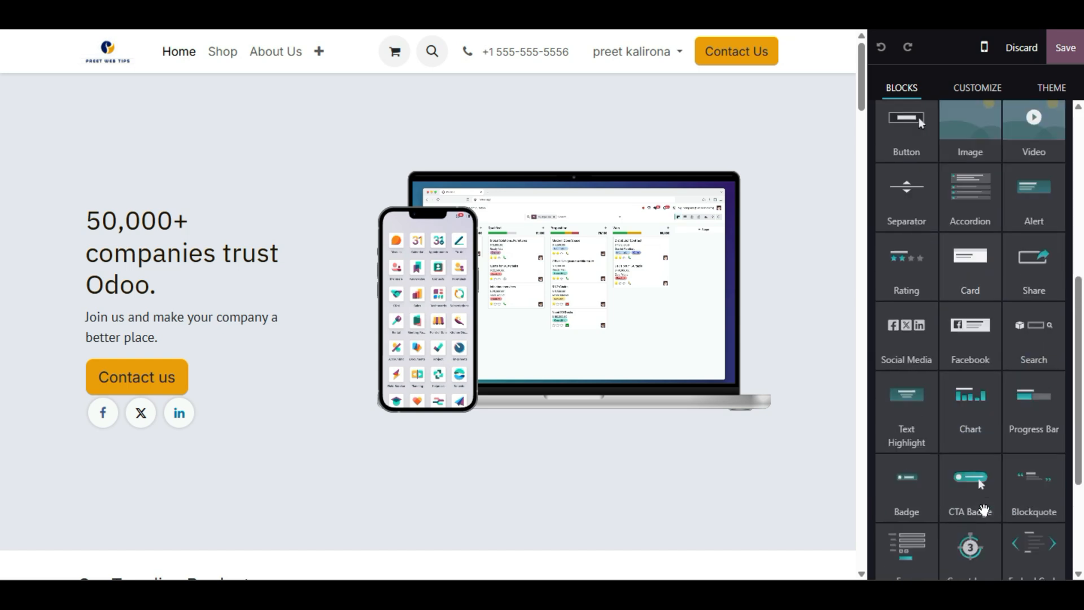
scroll(985, 508, "up", 2)
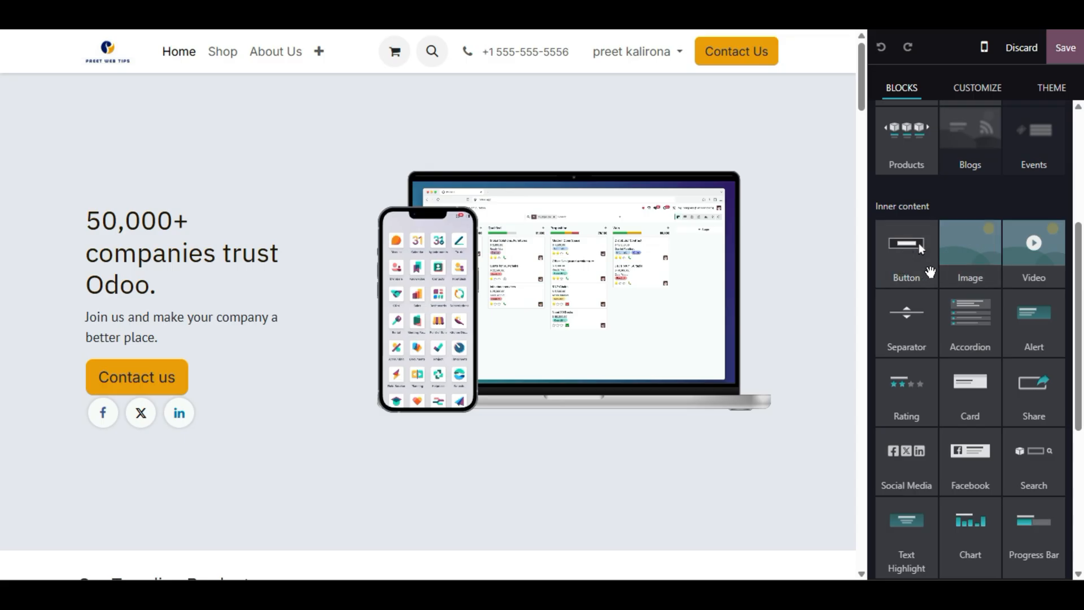
mouse_move(919, 242)
left_mouse_down()
mouse_move(282, 428)
mouse_move(248, 167)
mouse_move(926, 243)
left_mouse_up()
scroll(1009, 322, "down", 2)
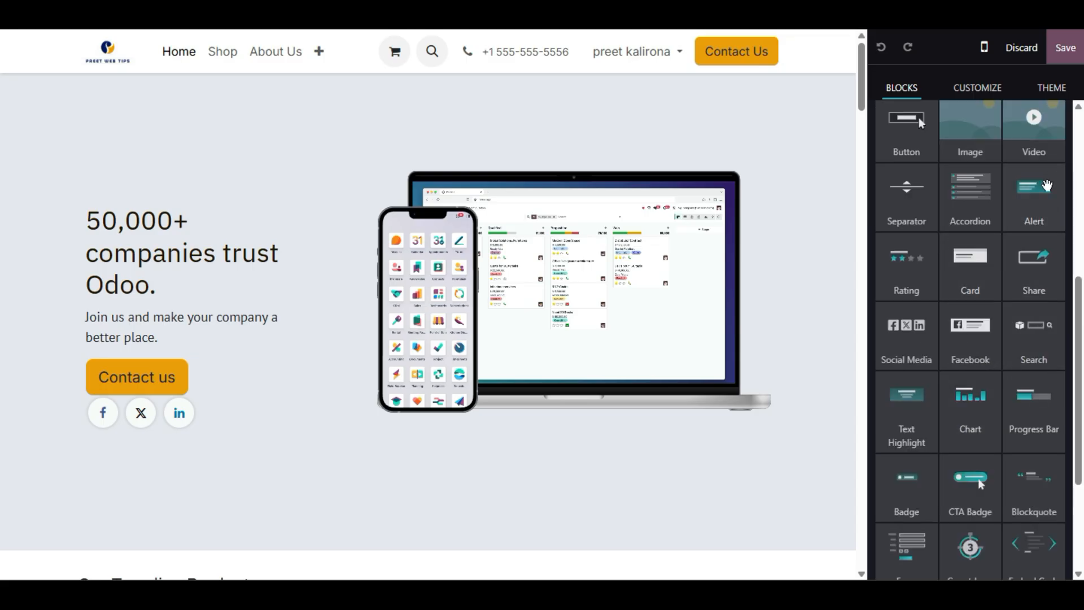
scroll(591, 389, "down", 3)
scroll(590, 390, "up", 3)
scroll(590, 389, "down", 4)
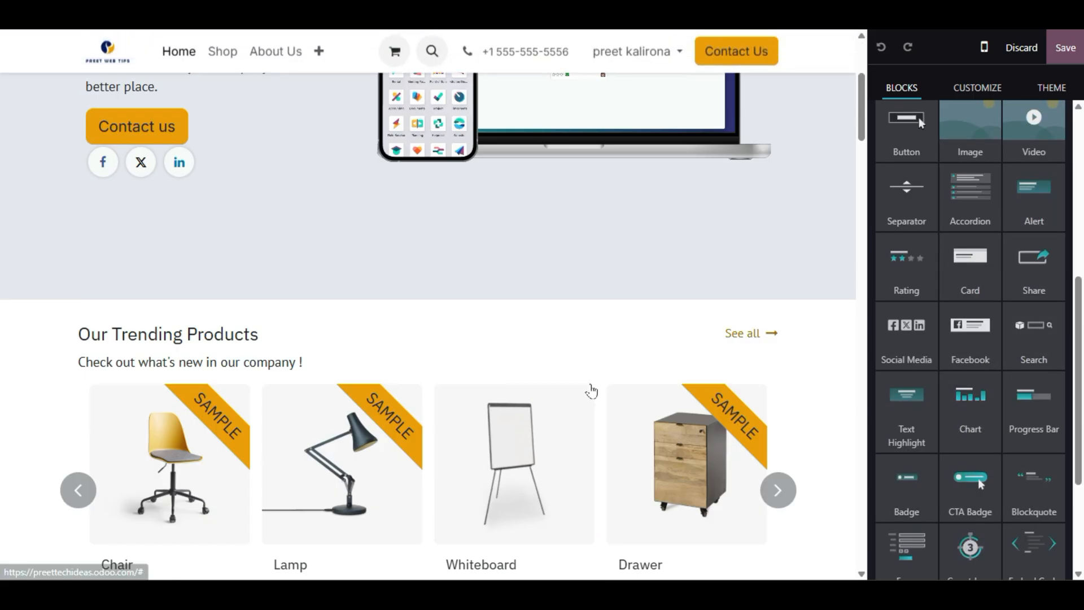
scroll(591, 389, "up", 4)
left_click_drag(1036, 195, 174, 187)
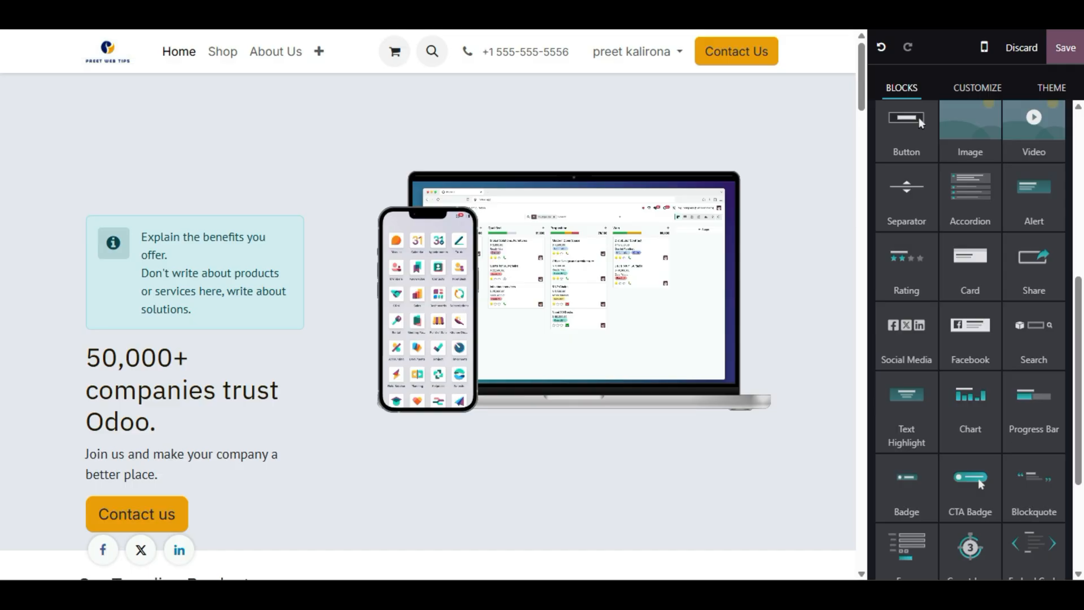
left_click(158, 260)
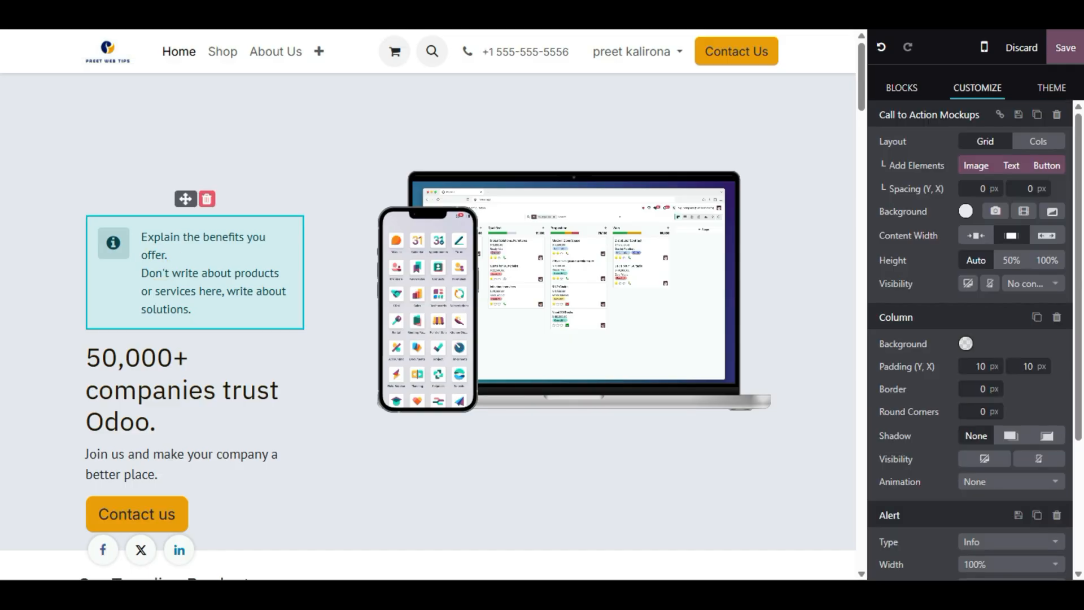
scroll(429, 305, "down", 3)
scroll(429, 305, "up", 3)
left_click(207, 198)
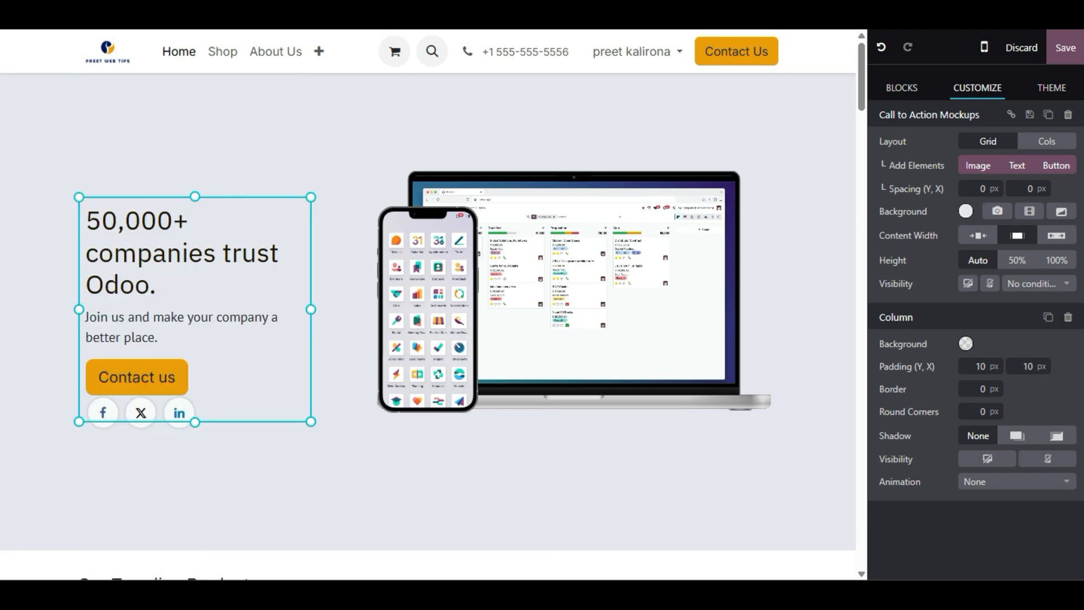
- Drop a Rating block from the building blocks under the hero's Contact us button
left_click(902, 90)
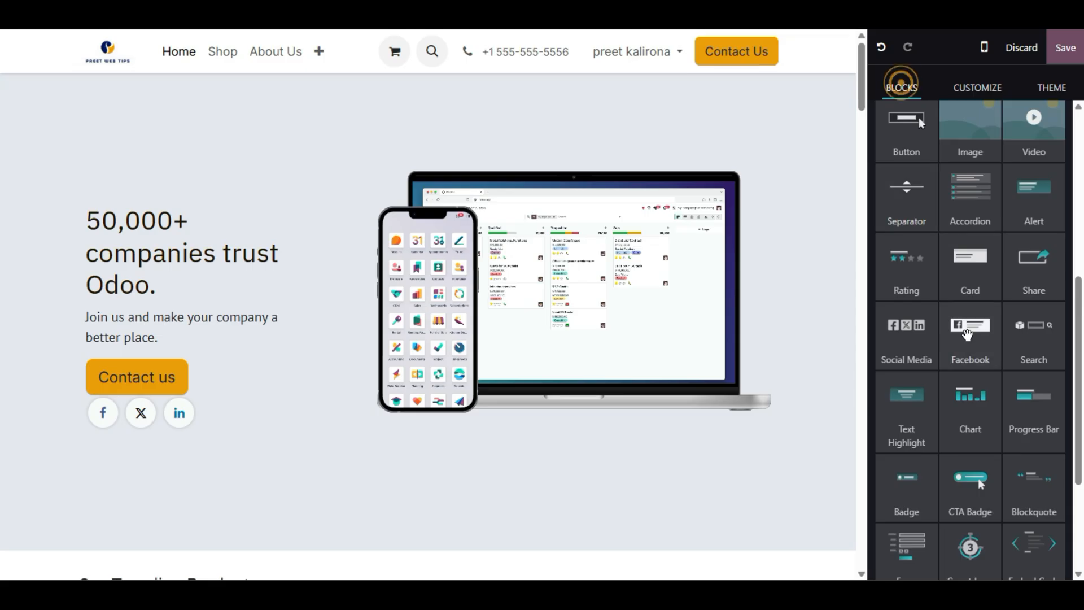
scroll(967, 400, "down", 3)
scroll(967, 446, "up", 4)
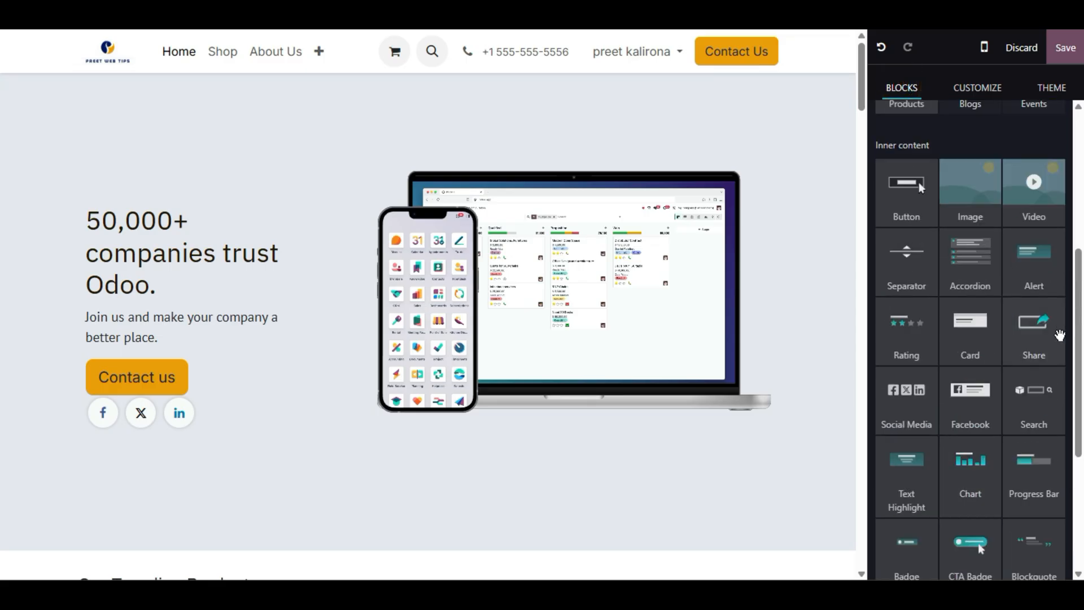
left_click_drag(904, 352, 162, 417)
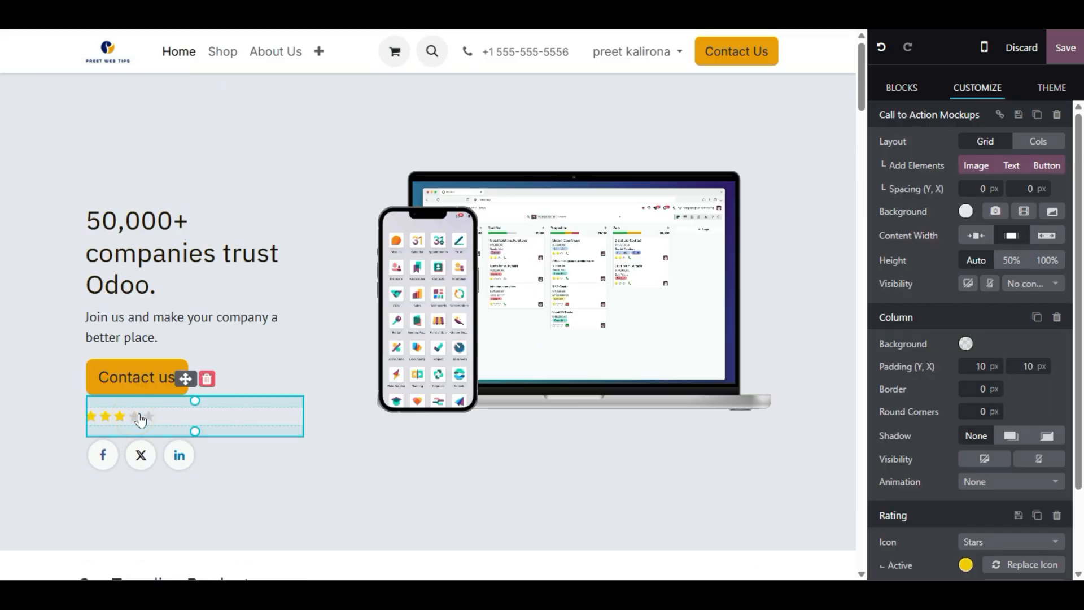
scroll(873, 394, "down", 2)
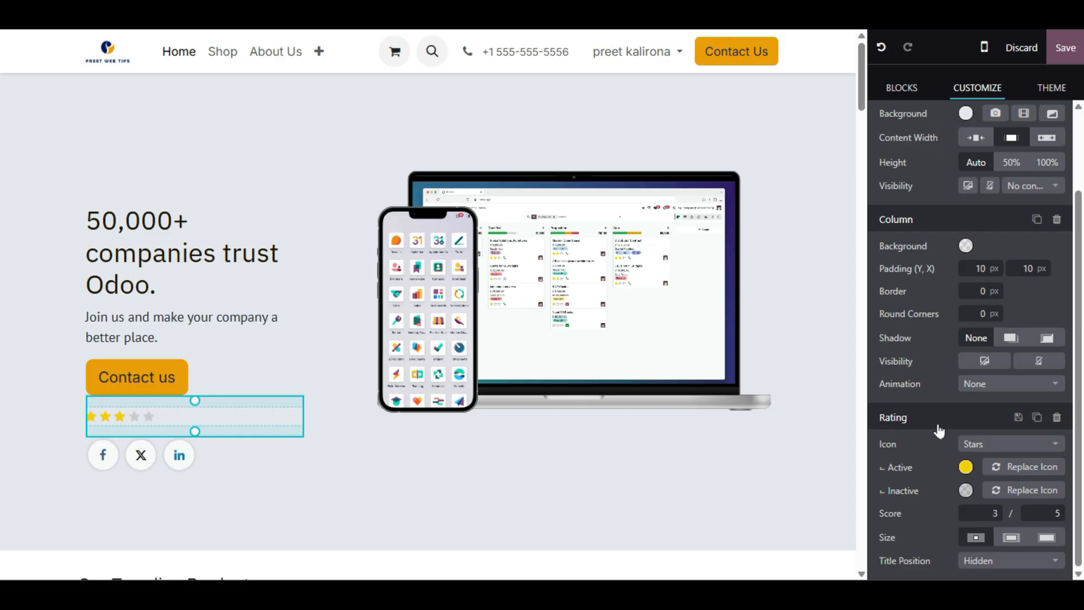
- Set the rating score to 4 and, after trying medium and large, the star size to small
double_click(994, 512)
left_click(946, 503)
left_click(1011, 537)
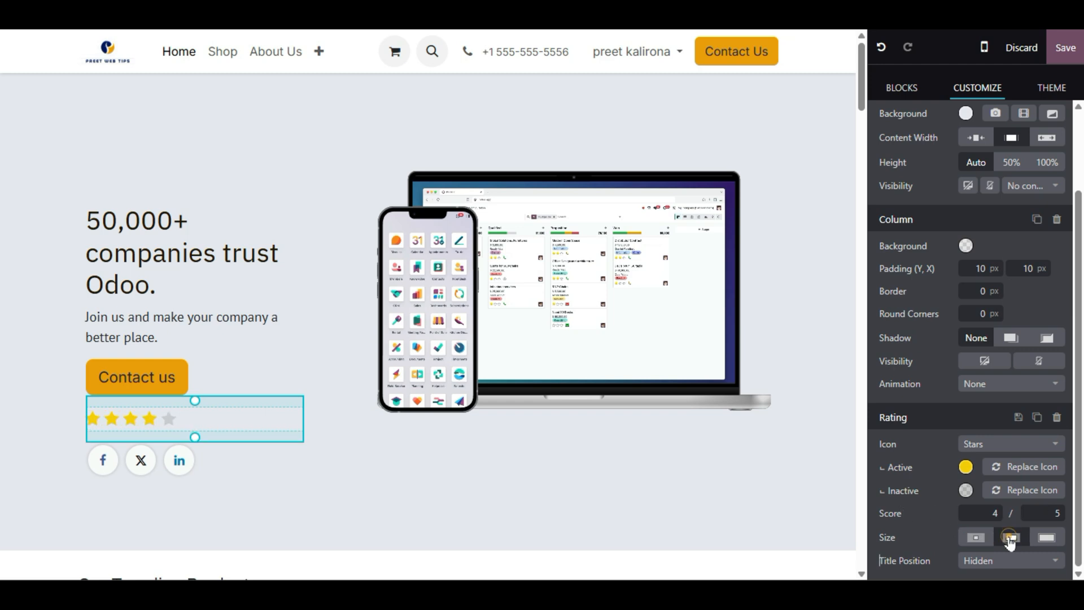
left_click(1047, 536)
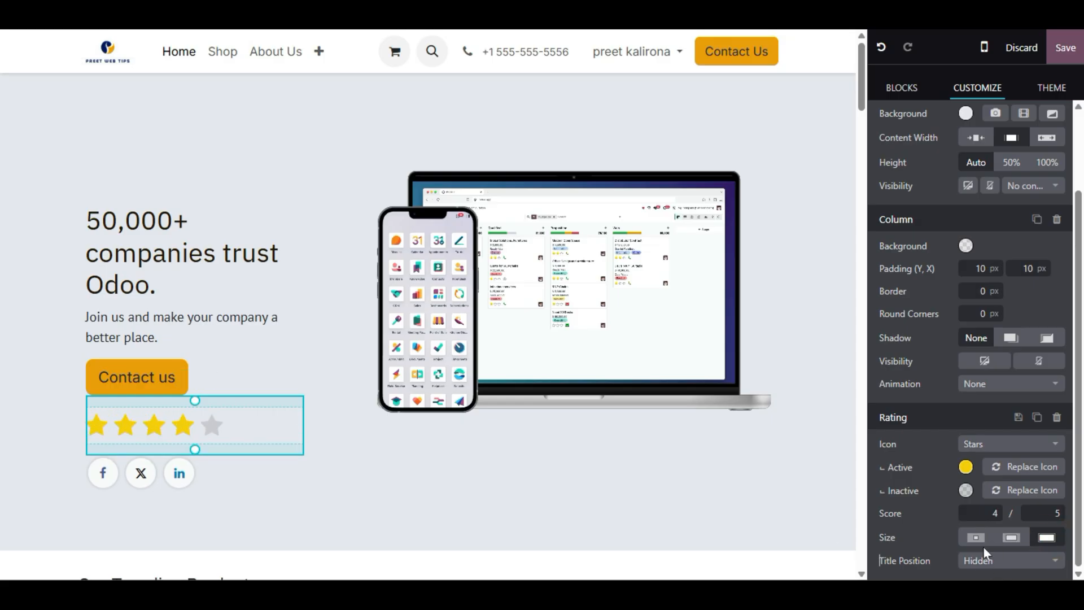
left_click(976, 537)
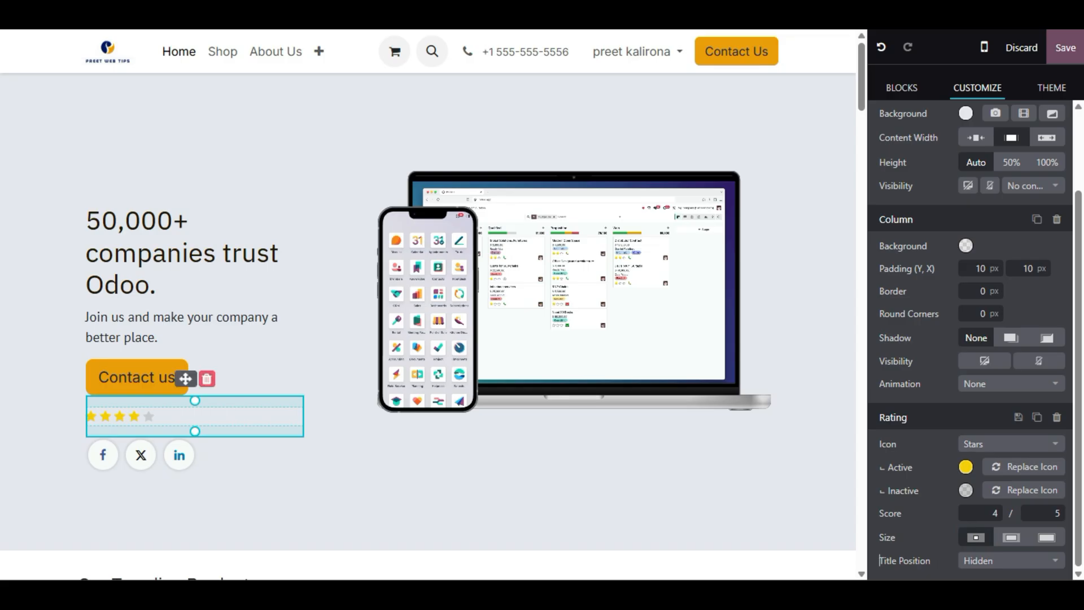
- Add a call-to-action badge beneath the children photo in the FAQ section
scroll(266, 302, "down", 8)
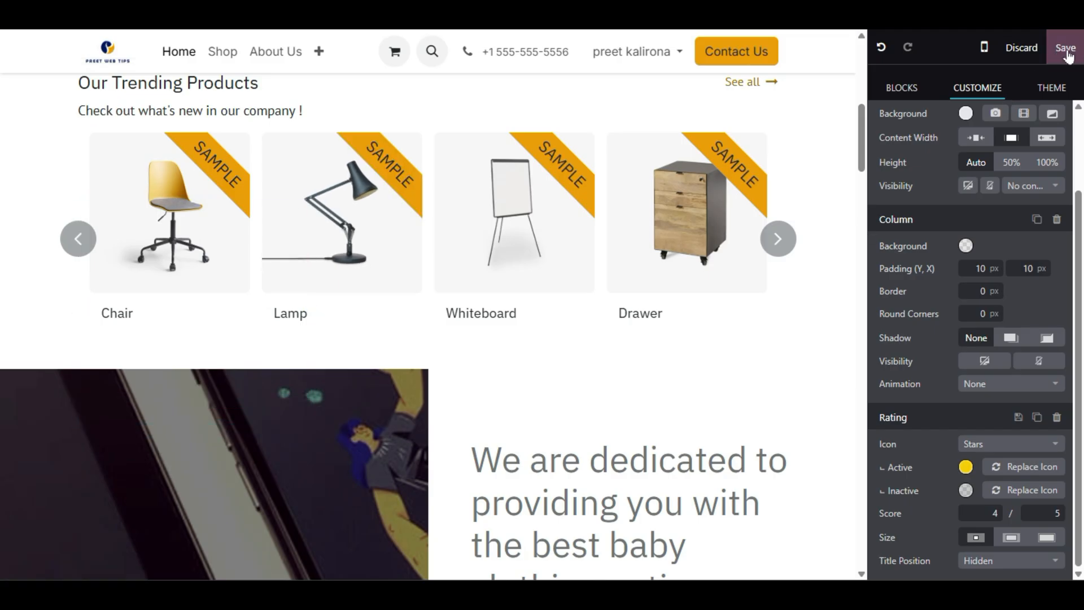
scroll(429, 316, "down", 15)
scroll(429, 316, "down", 15)
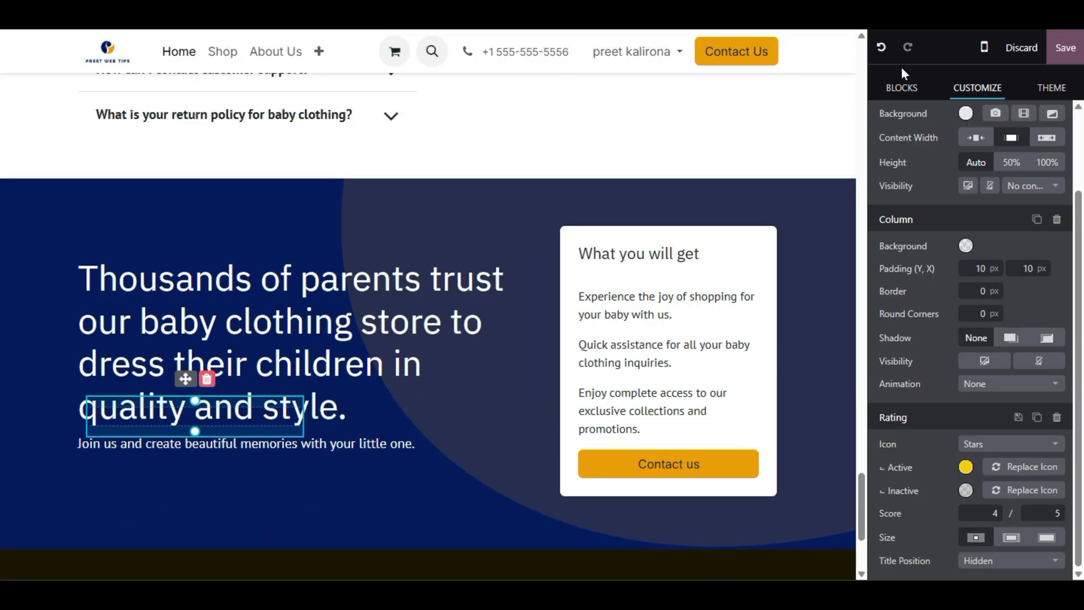
left_click(902, 86)
scroll(914, 304, "down", 5)
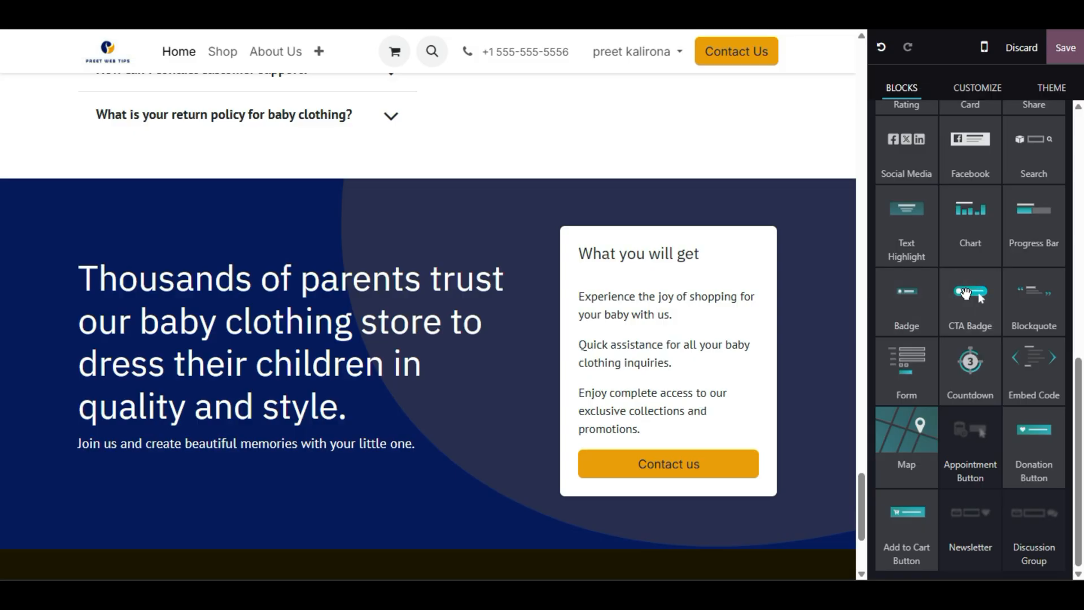
scroll(429, 316, "up", 6)
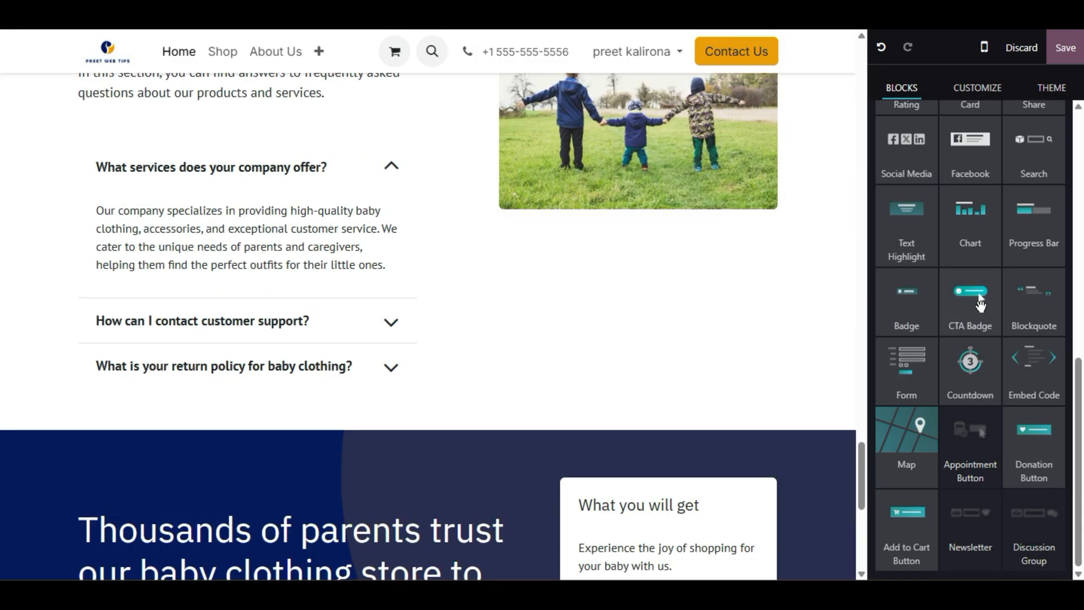
left_click_drag(978, 293, 654, 276)
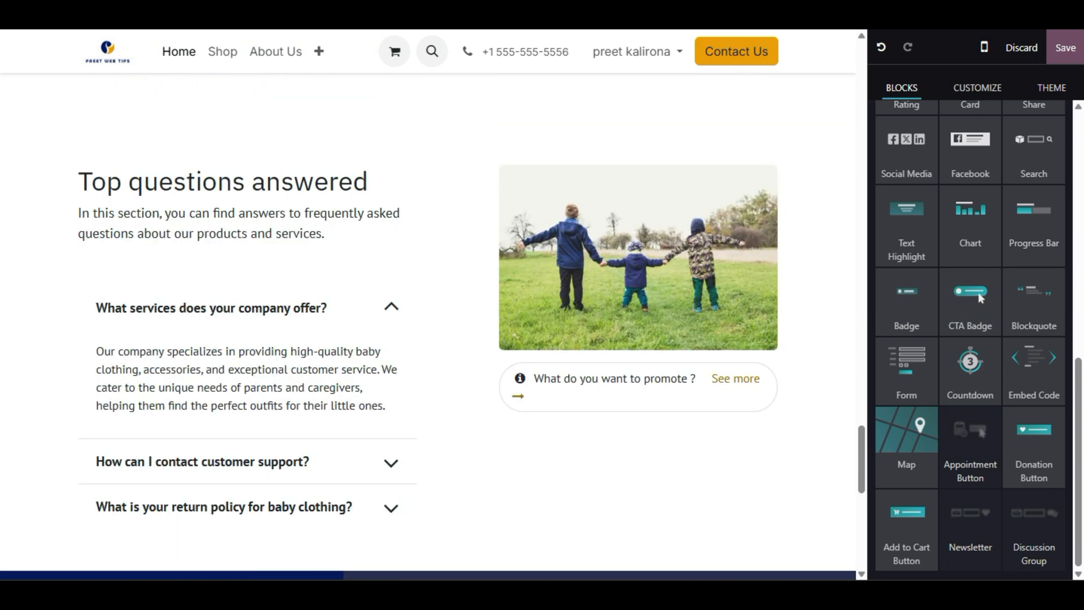
left_click(541, 390)
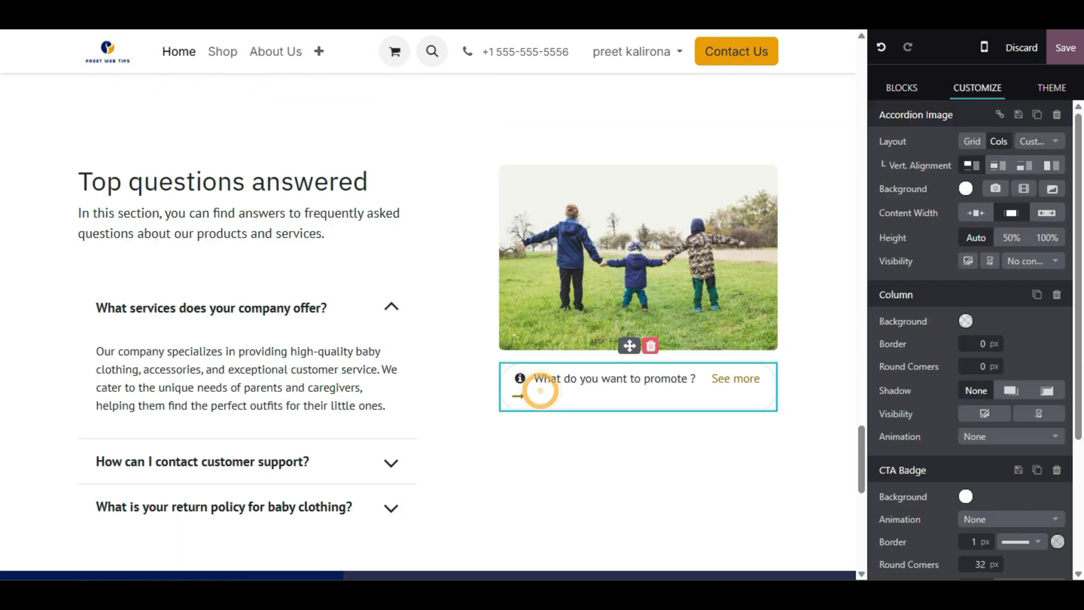
- Replace the badge's placeholder text with 'try our our shipping discounts'
triple_click(632, 378)
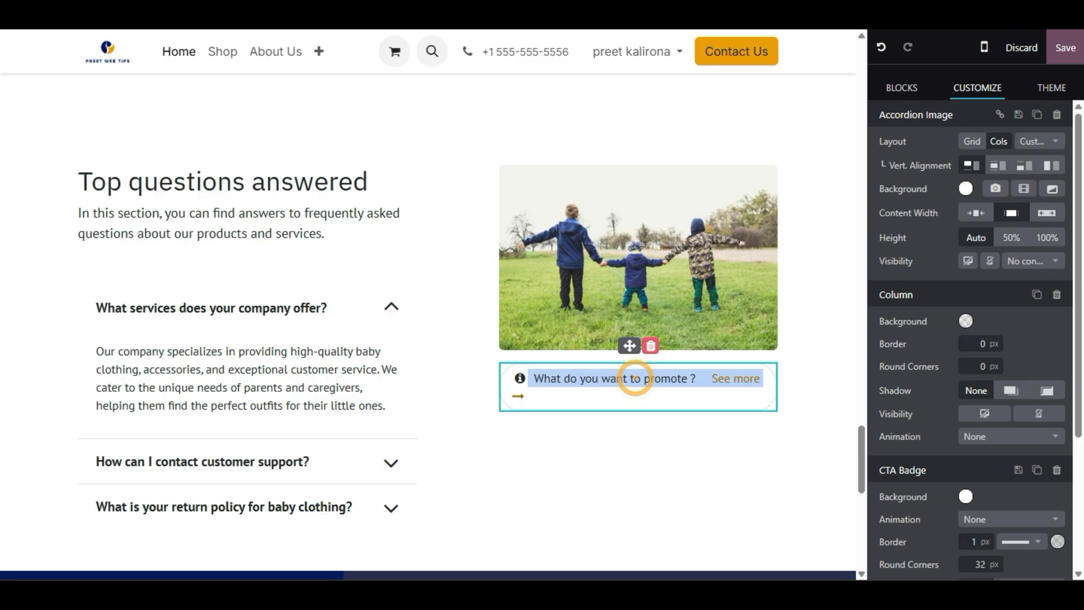
left_click(627, 379)
triple_click(624, 379)
type("try")
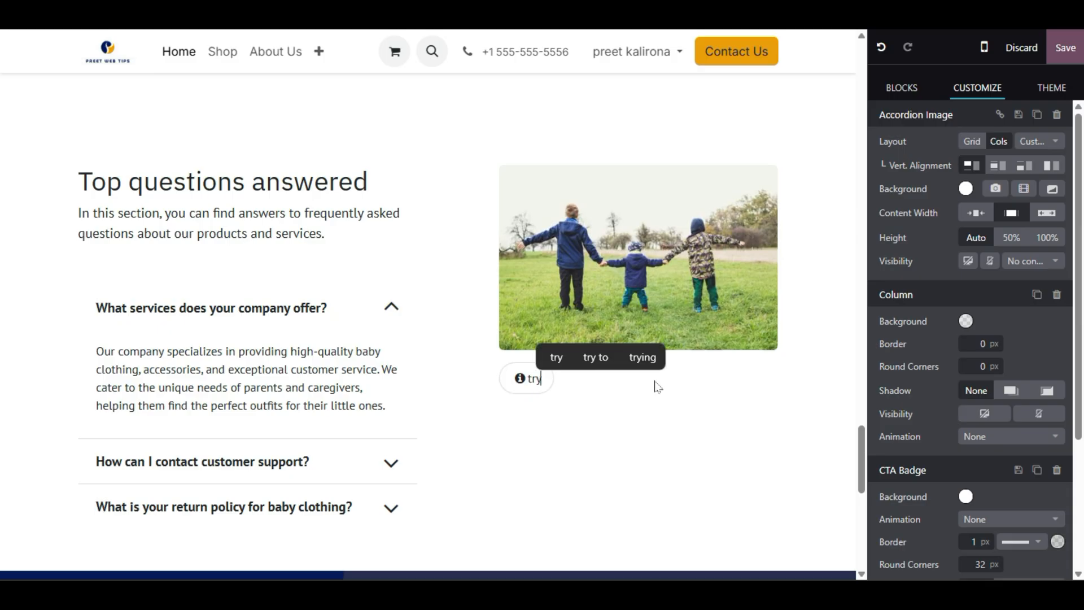
type(" our o")
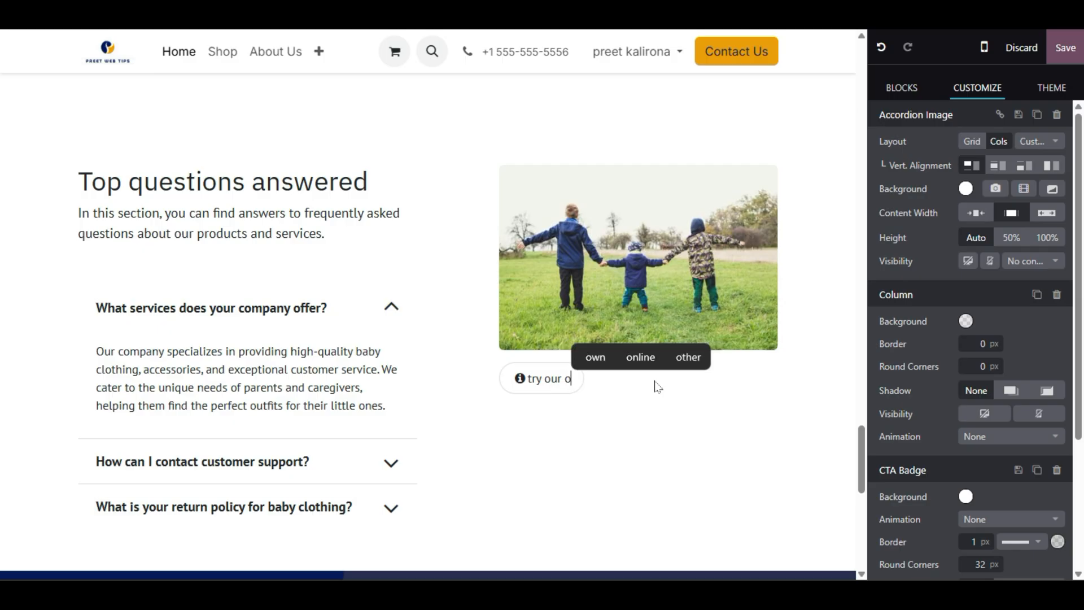
type("ur shippin")
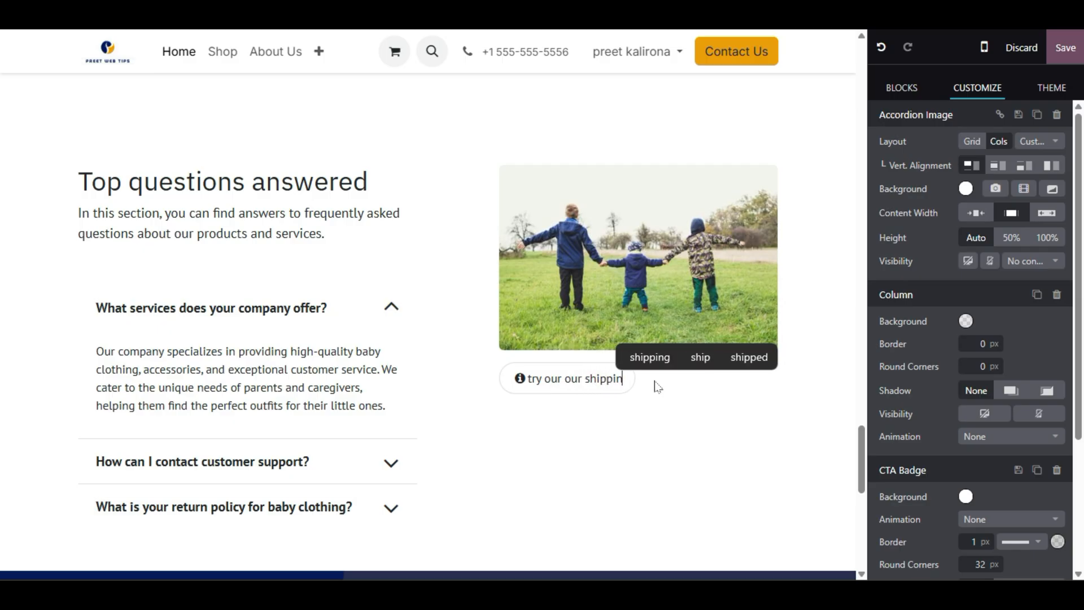
type("g discounts")
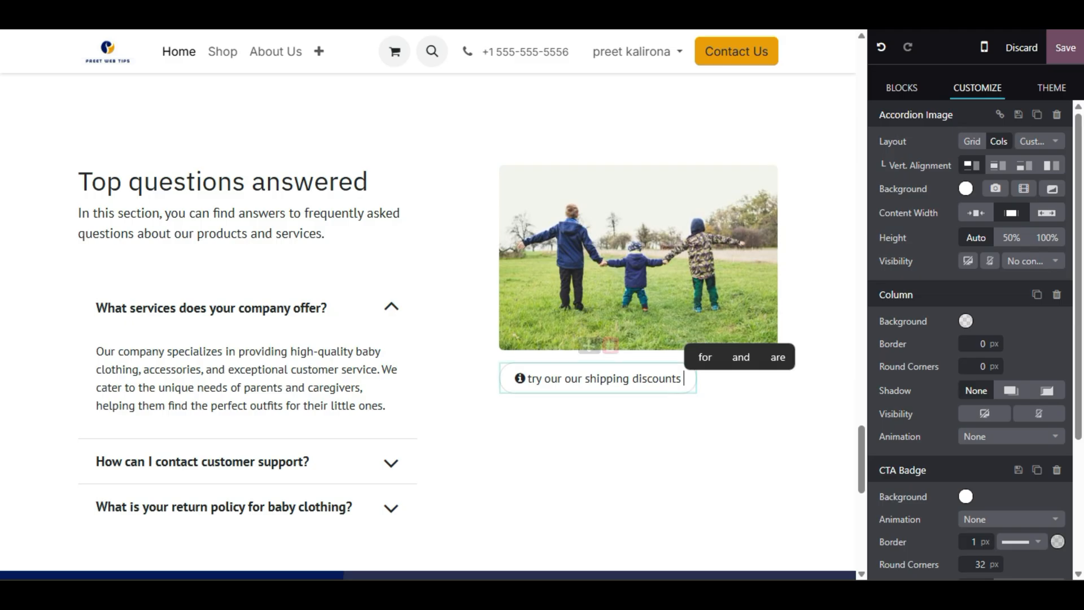
- Clean up the stray letters after 'discounts' in the badge and save the homepage
left_click(649, 427)
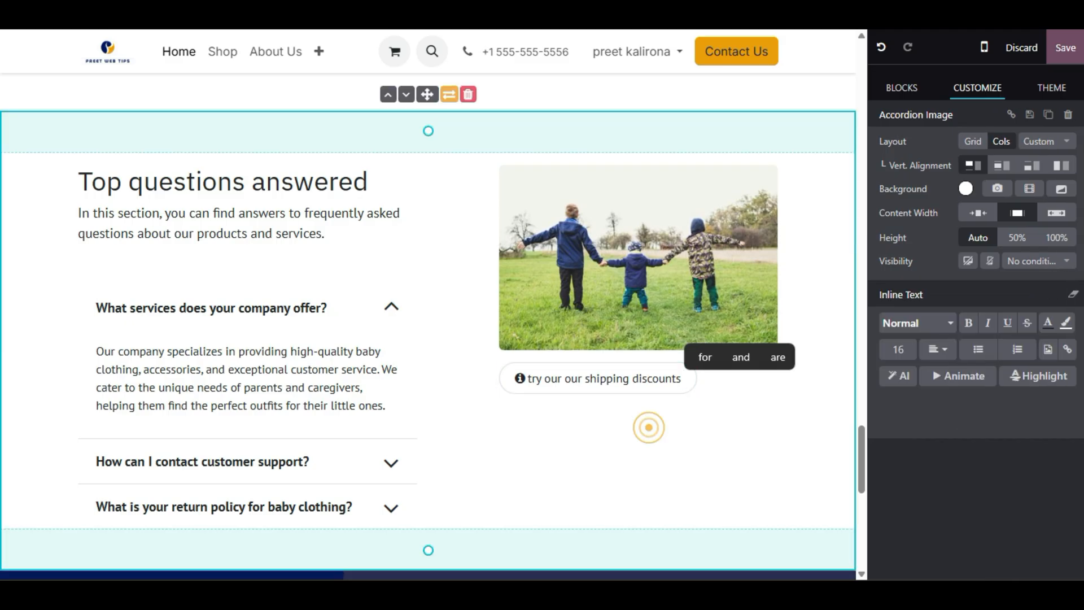
left_click(648, 382)
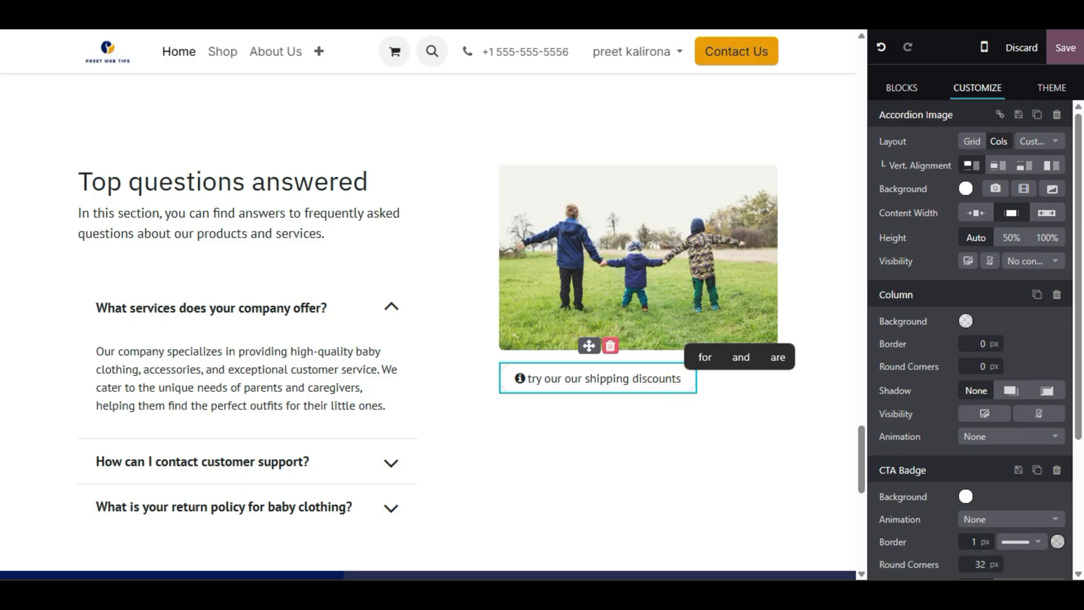
left_click(680, 378)
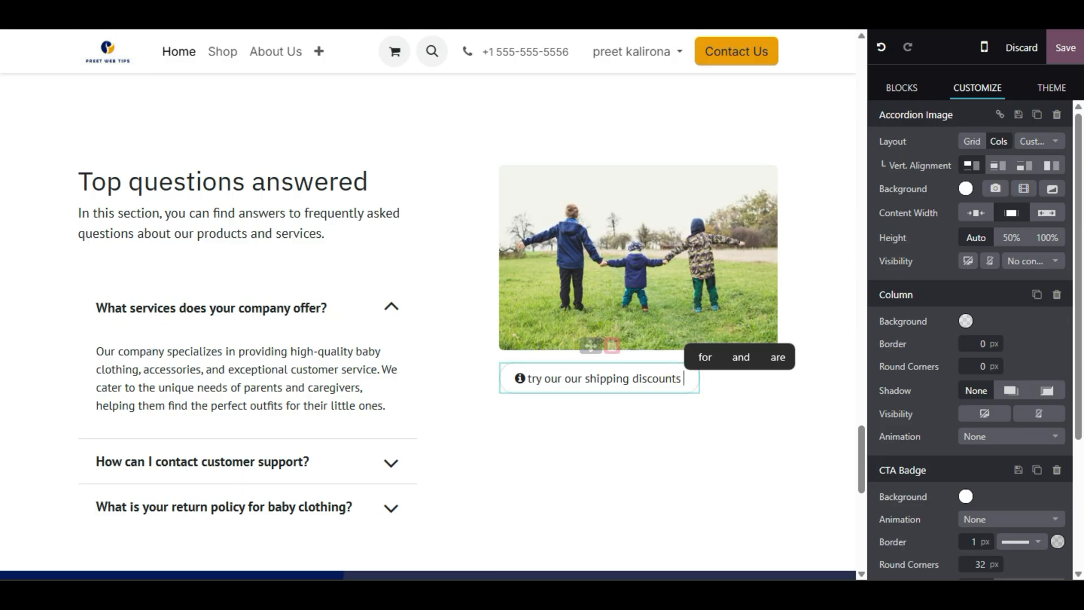
type("ddddd")
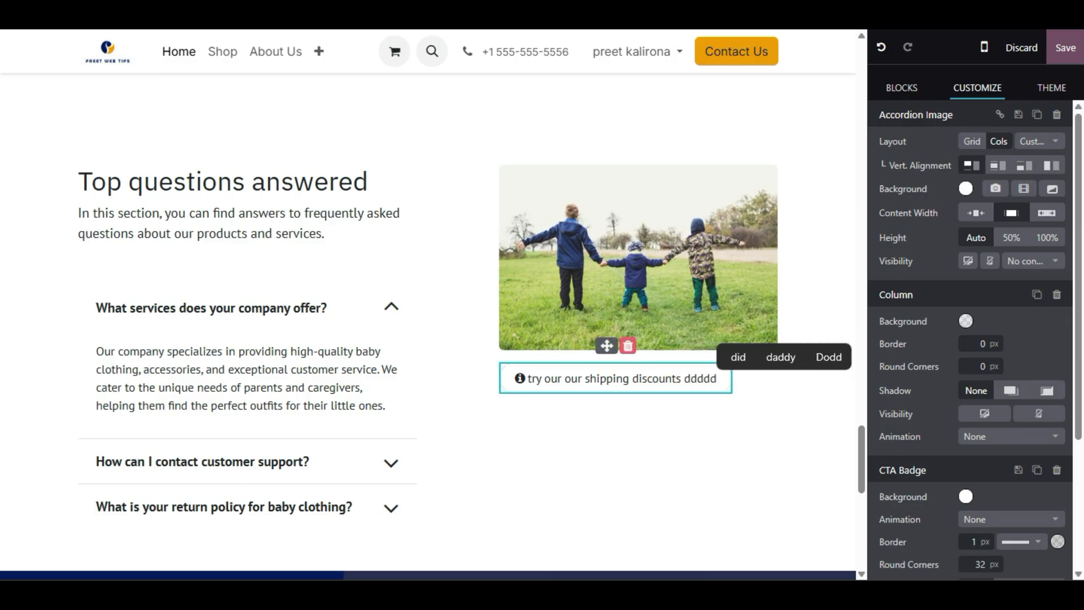
left_click_drag(716, 378, 691, 377)
left_click(714, 379)
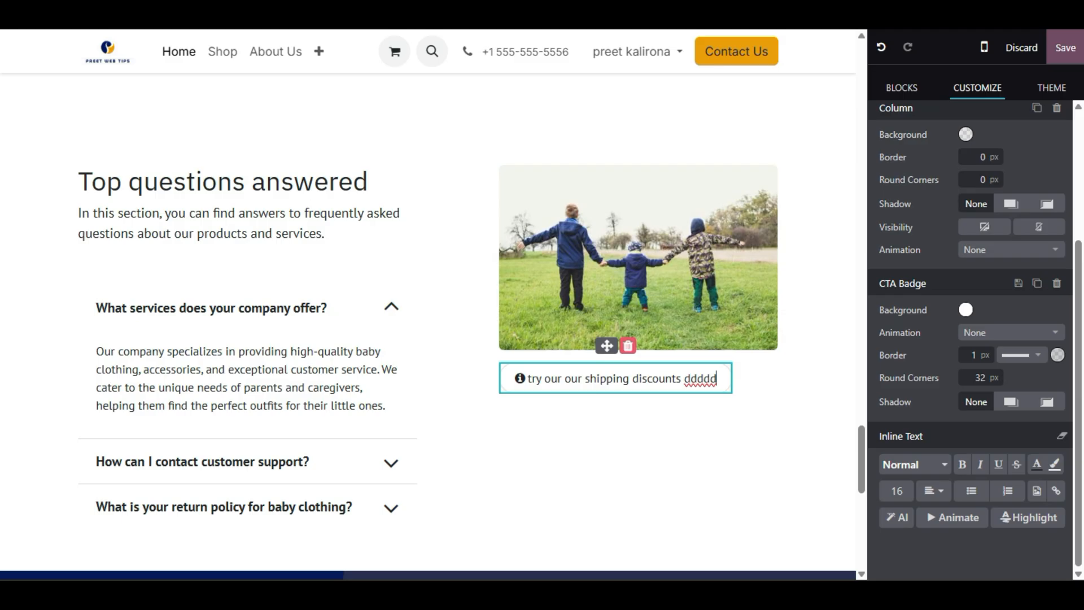
double_click(686, 379)
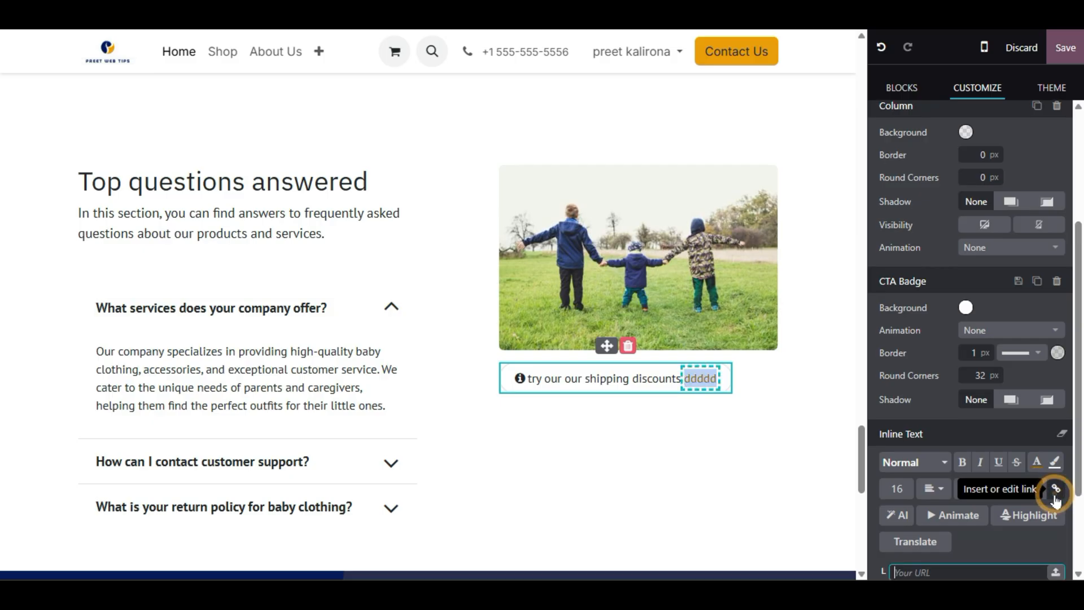
key("Left")
left_click(670, 386)
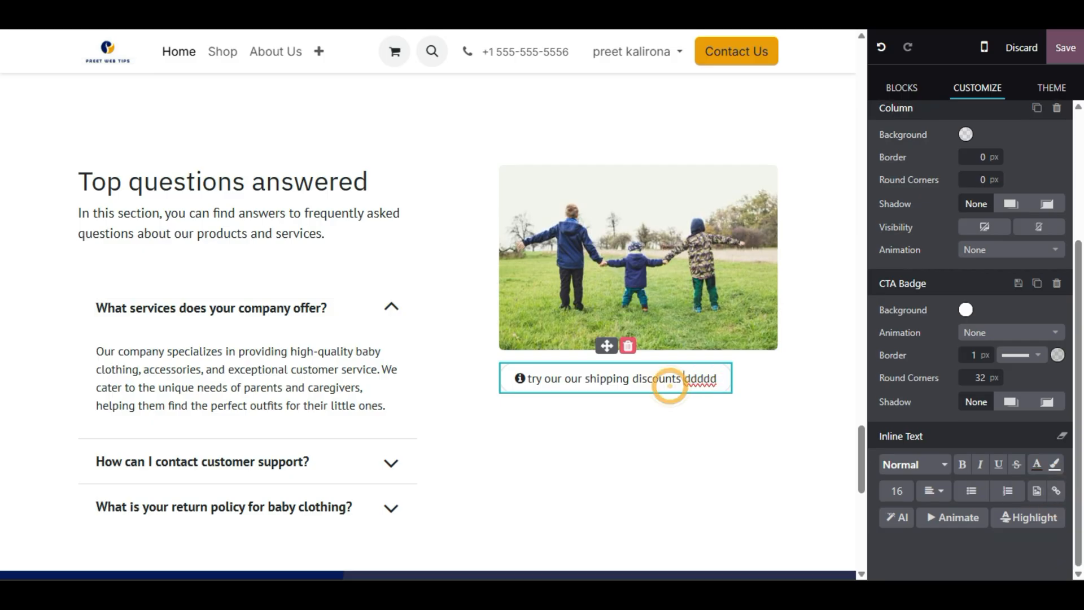
left_click_drag(596, 384, 748, 388)
left_click(751, 508)
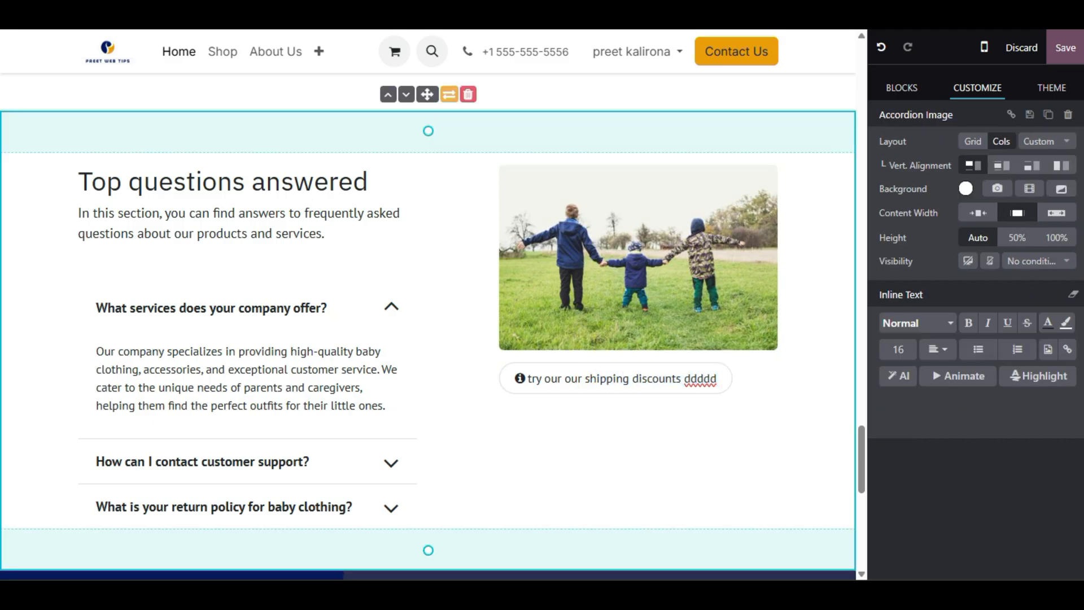
left_click(1061, 50)
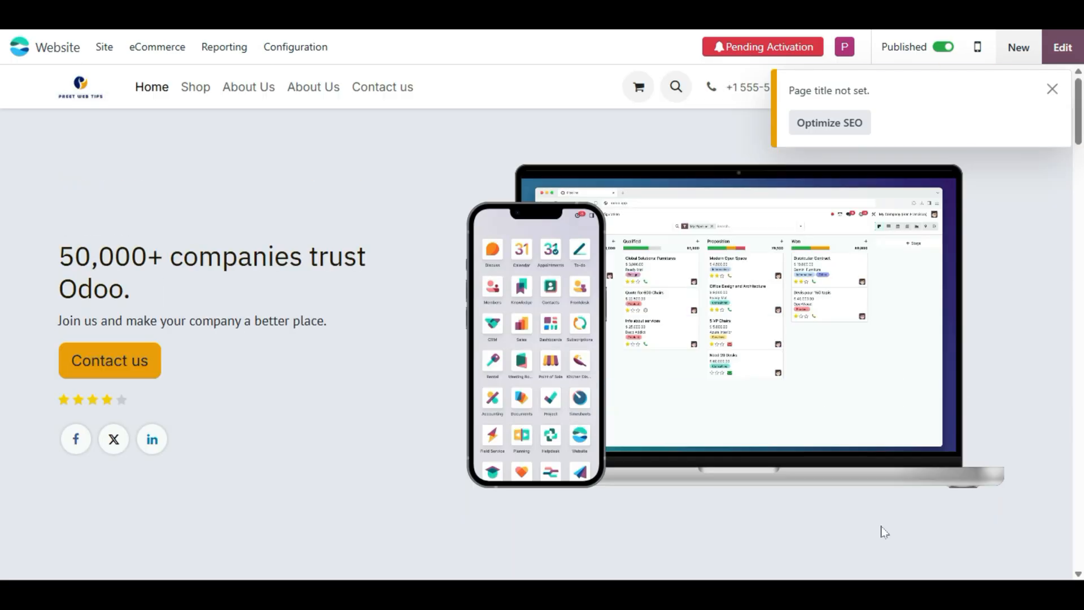
- In the Menu Editor, move About Us right below Home and delete the duplicate About Us
left_click(97, 51)
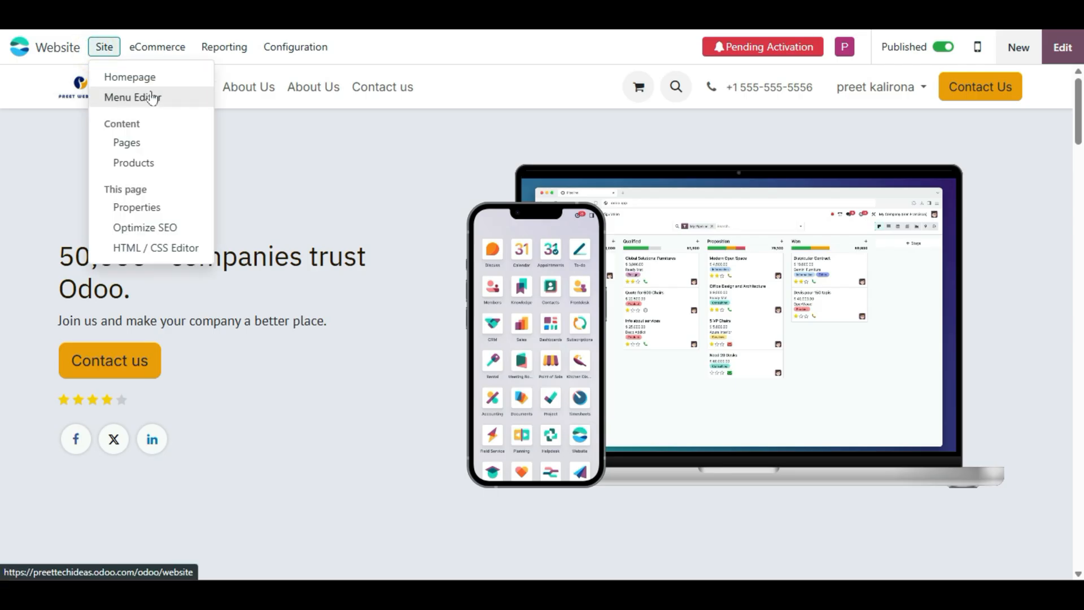
left_click(530, 96)
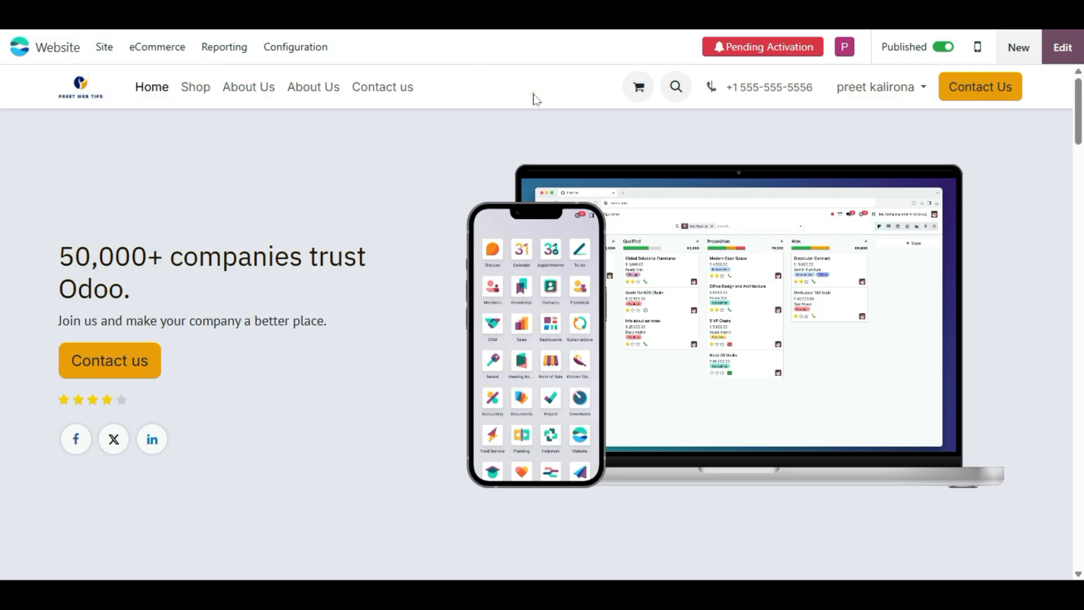
left_click(104, 46)
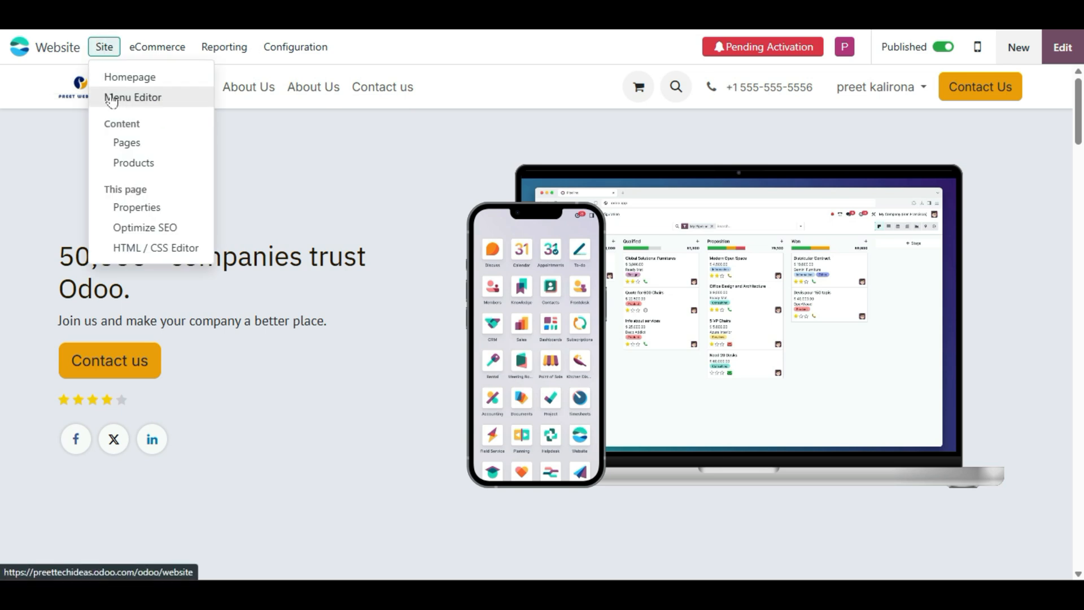
left_click(126, 107)
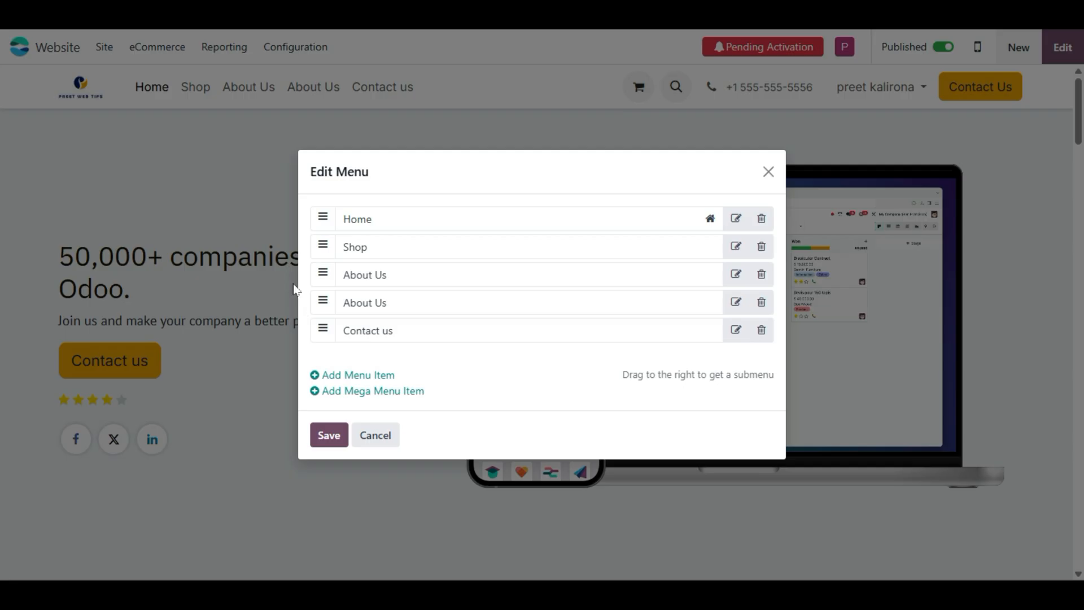
left_click_drag(325, 284, 346, 272)
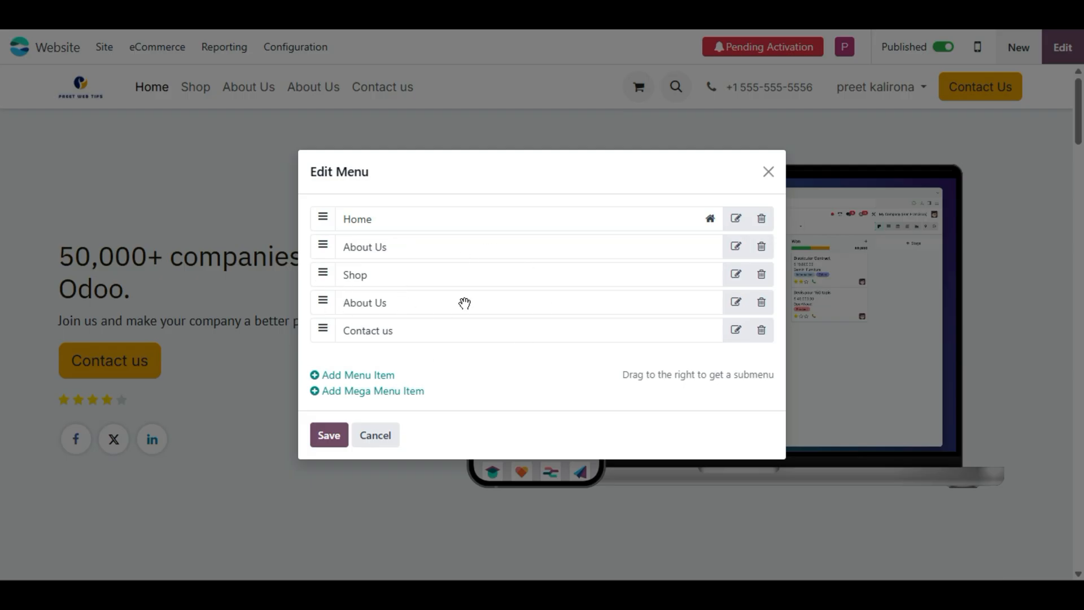
left_click(762, 303)
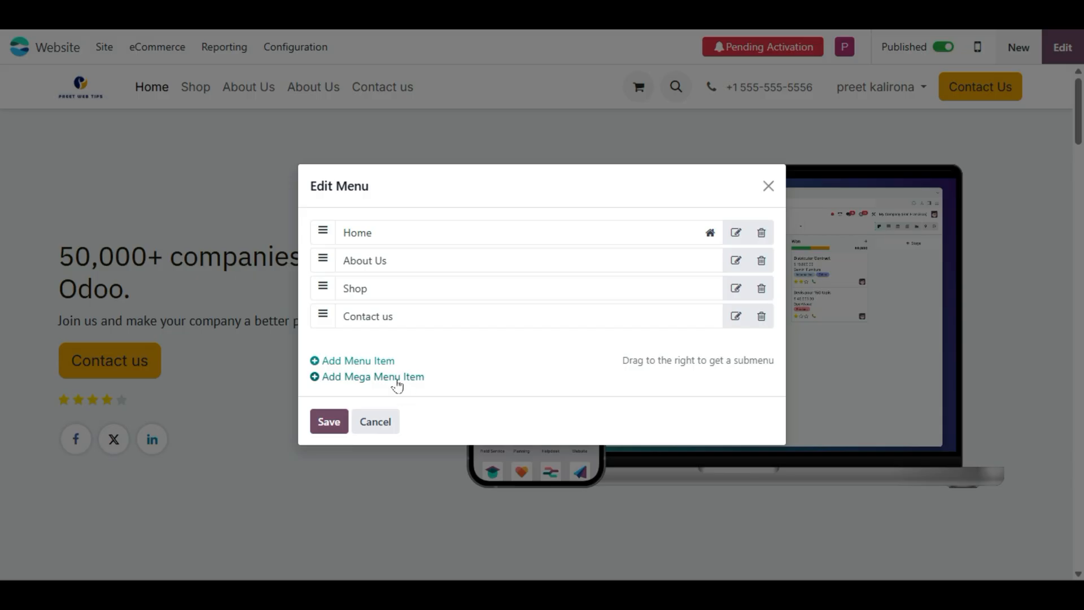
- Add a 'Book Appointment' navigation item and save the menu
left_click(337, 364)
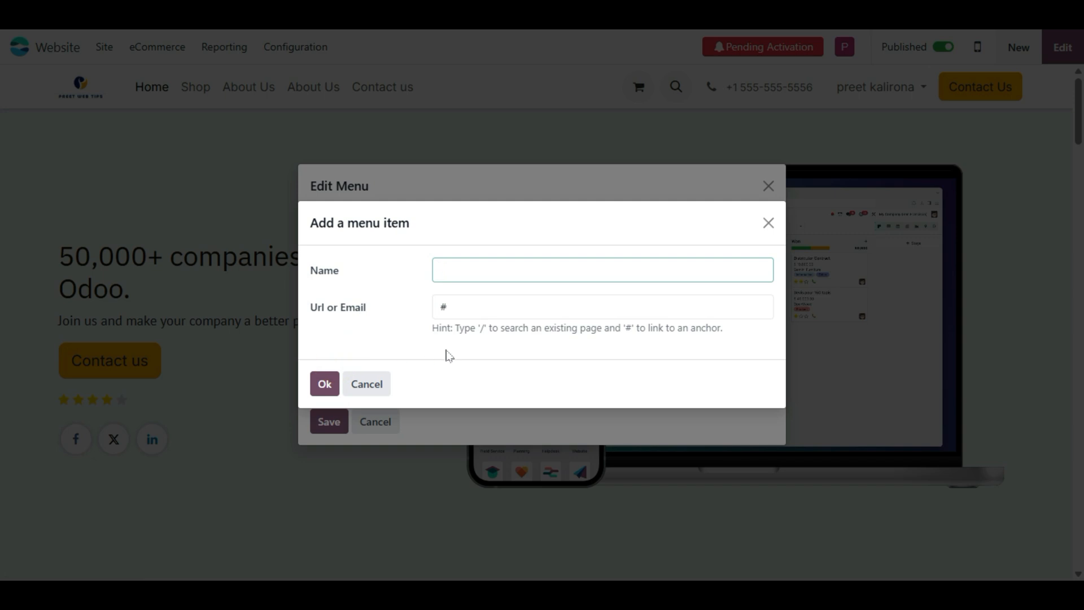
type("B")
type("ool")
type("k A")
type("ppo")
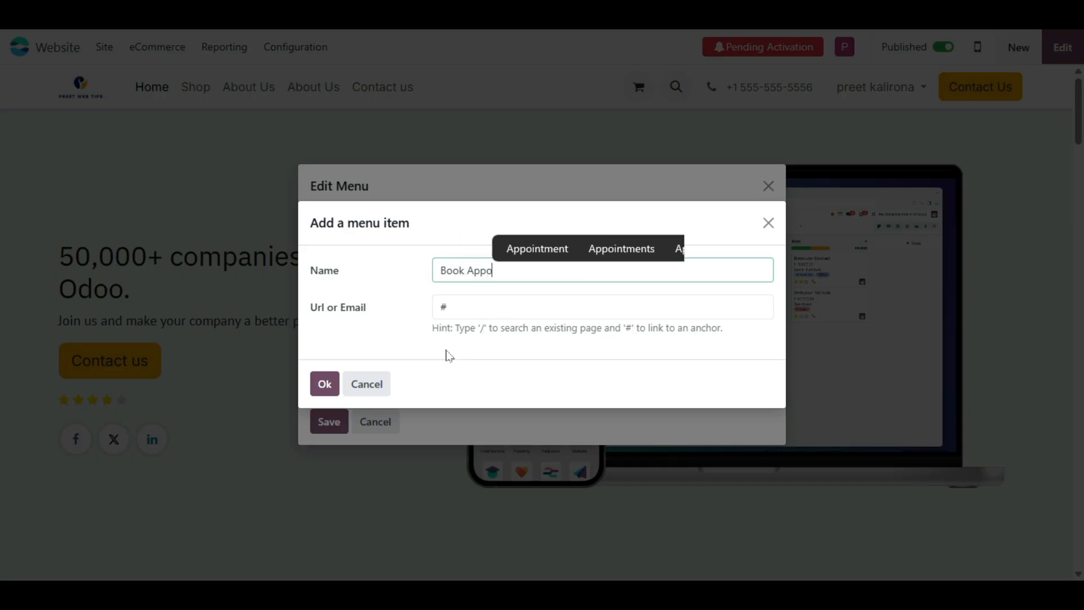
type("intment")
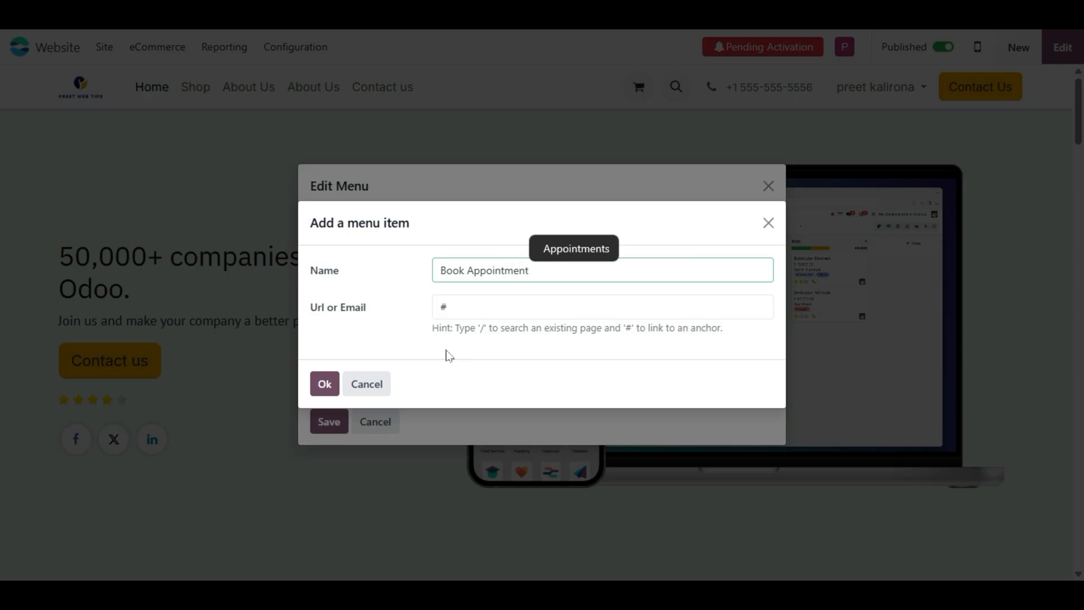
left_click(458, 305)
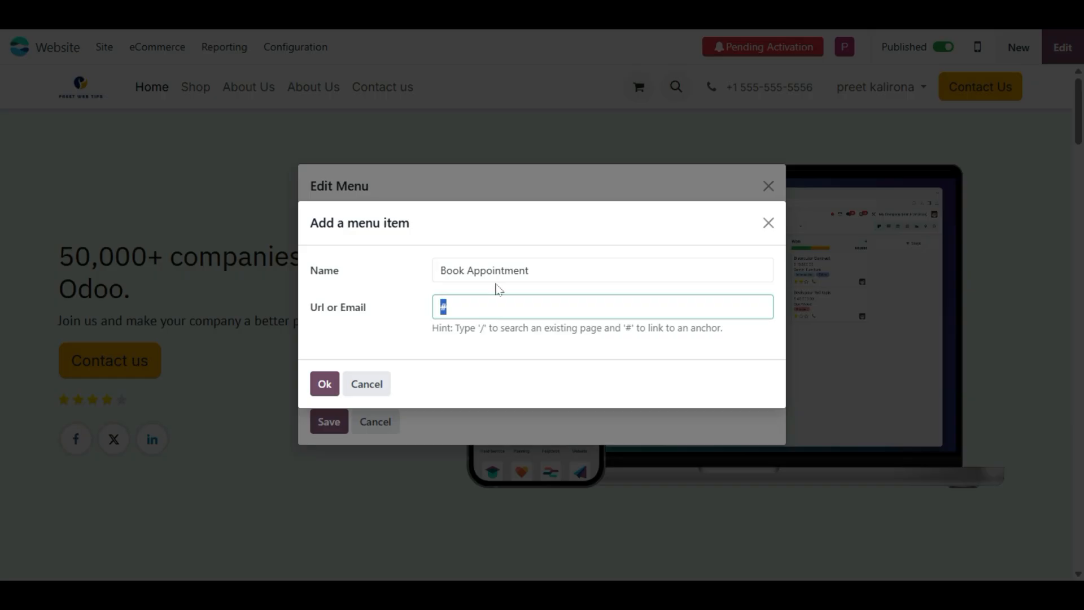
left_click(332, 388)
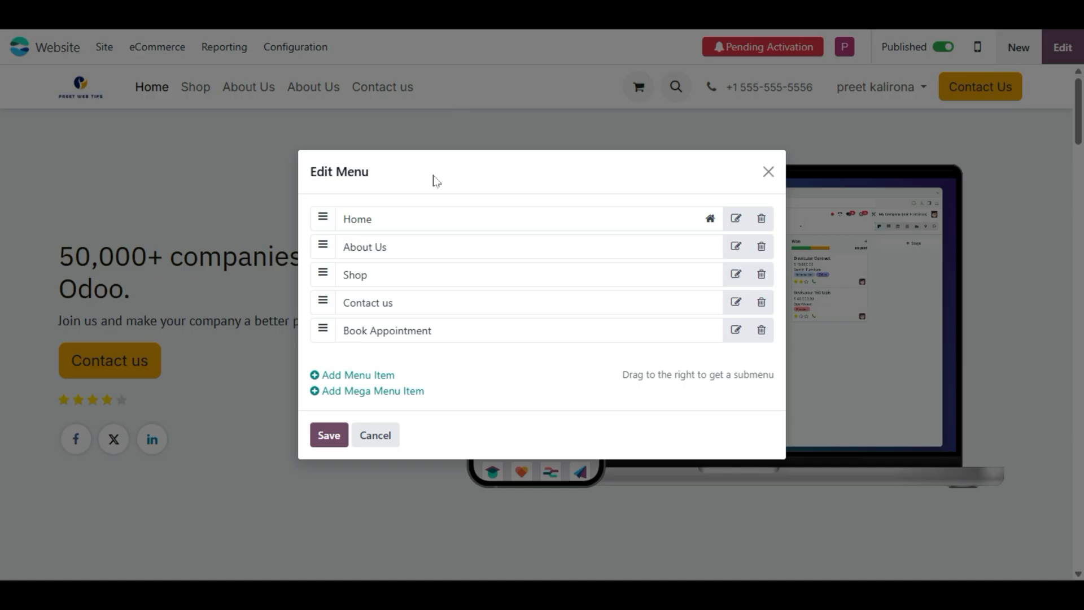
left_click(347, 434)
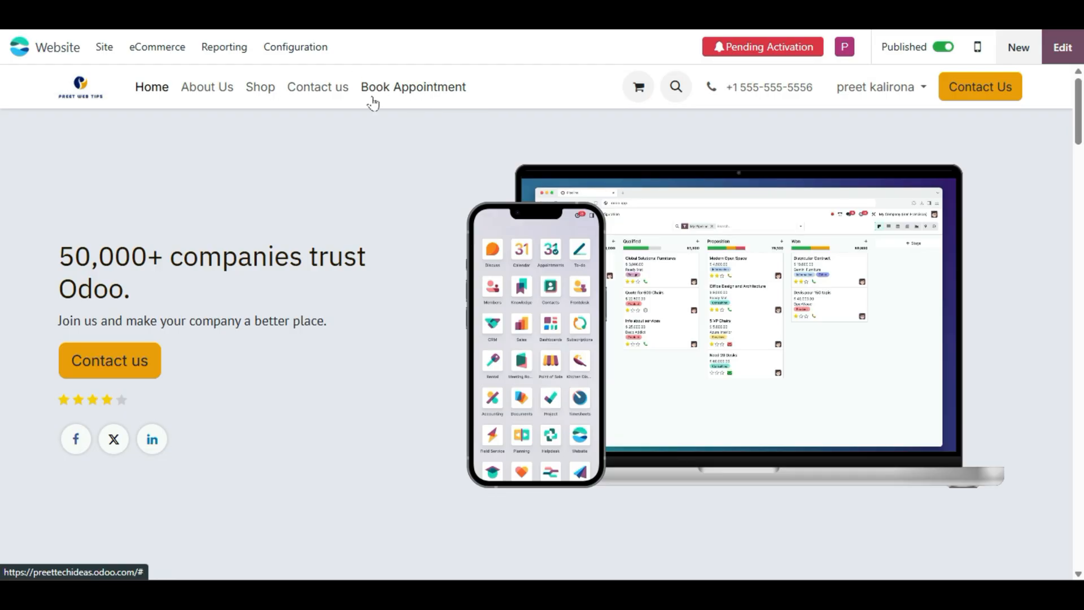
- Delete the Book Appointment entry in the Menu Editor
left_click(105, 48)
left_click(141, 99)
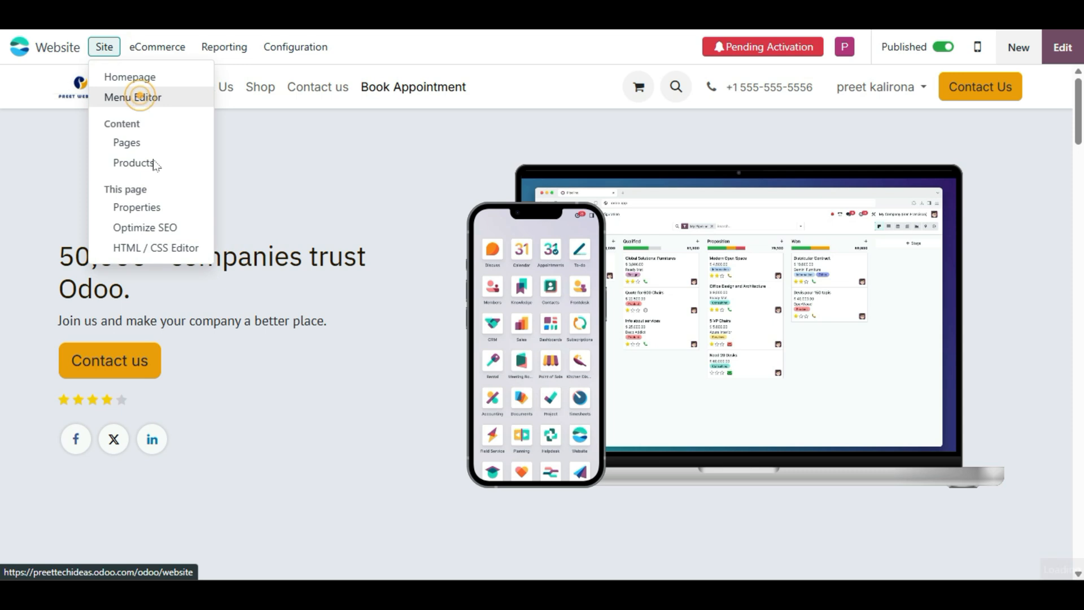
left_click(761, 343)
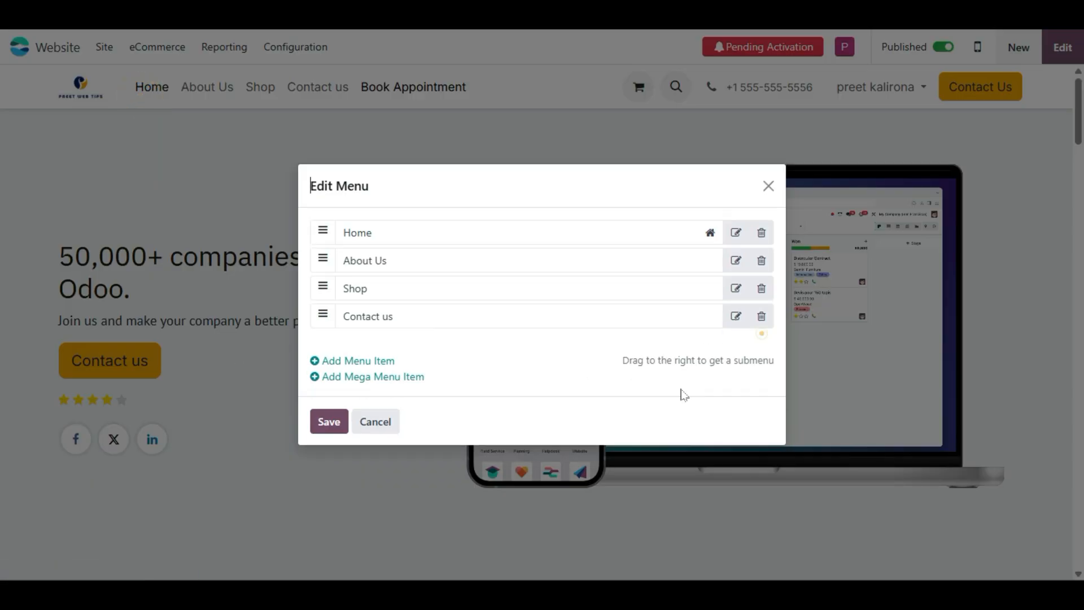
- Add a mega menu item named 'kids wear' and save the menu
left_click(360, 378)
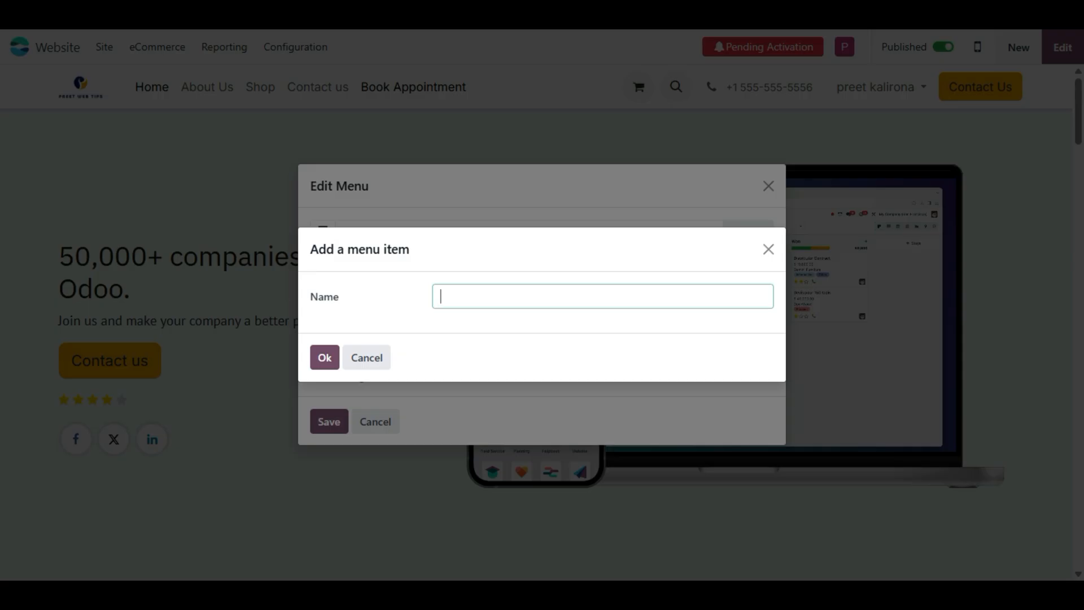
type("fashi")
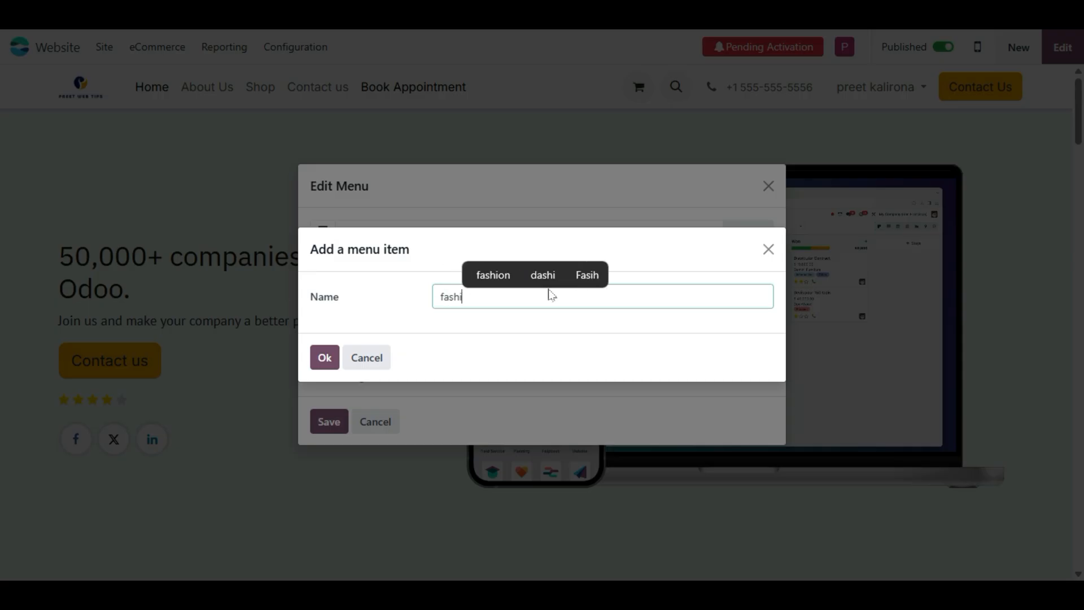
type("lo")
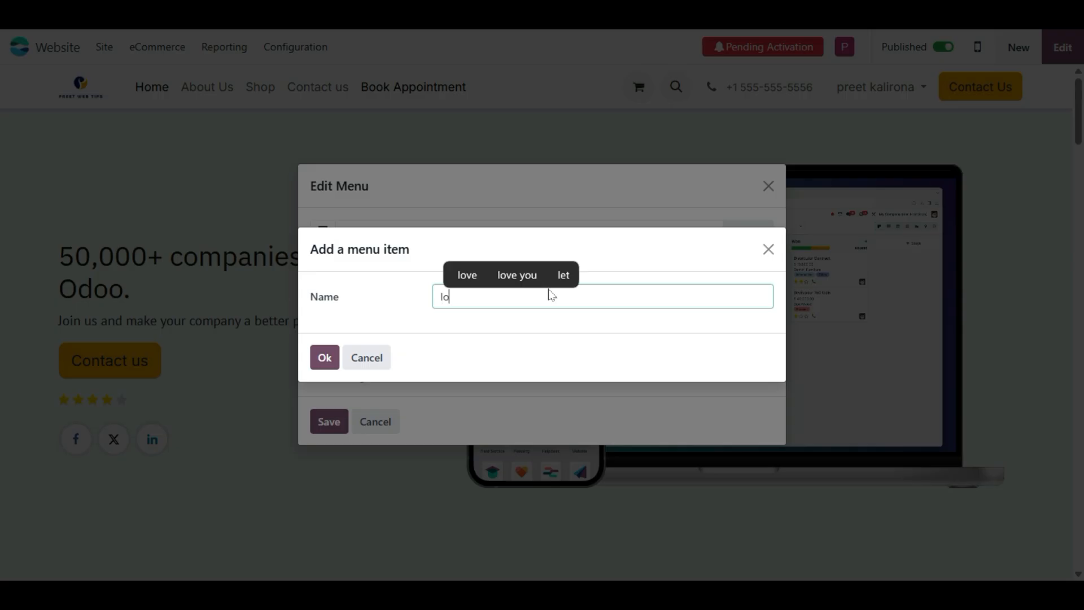
key("BackSpace")
key("BackSpace")
key("BackSpace")
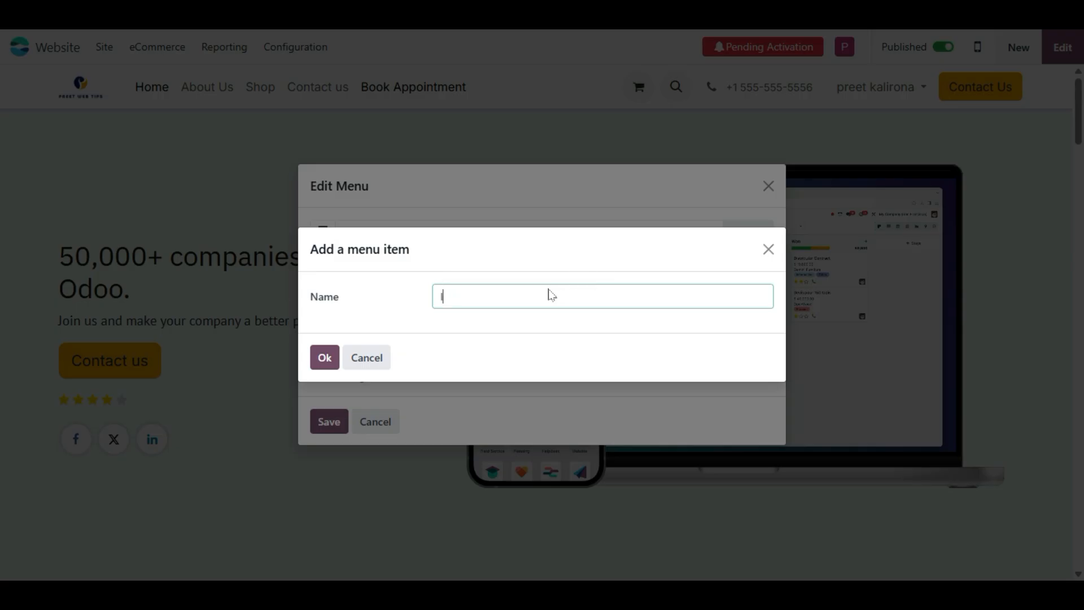
type("ids ")
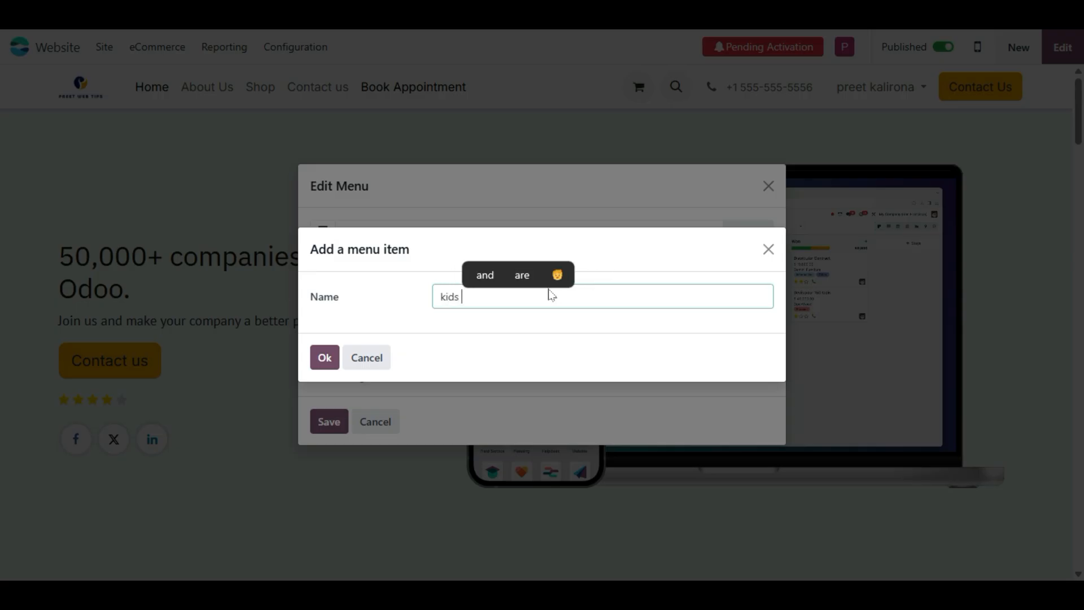
type("wear")
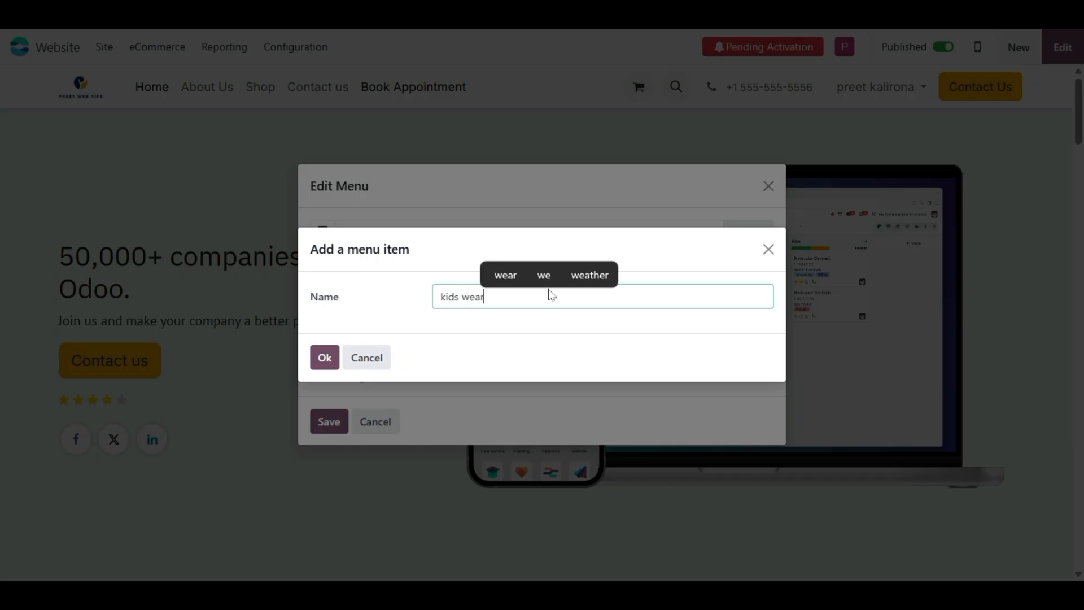
left_click(315, 357)
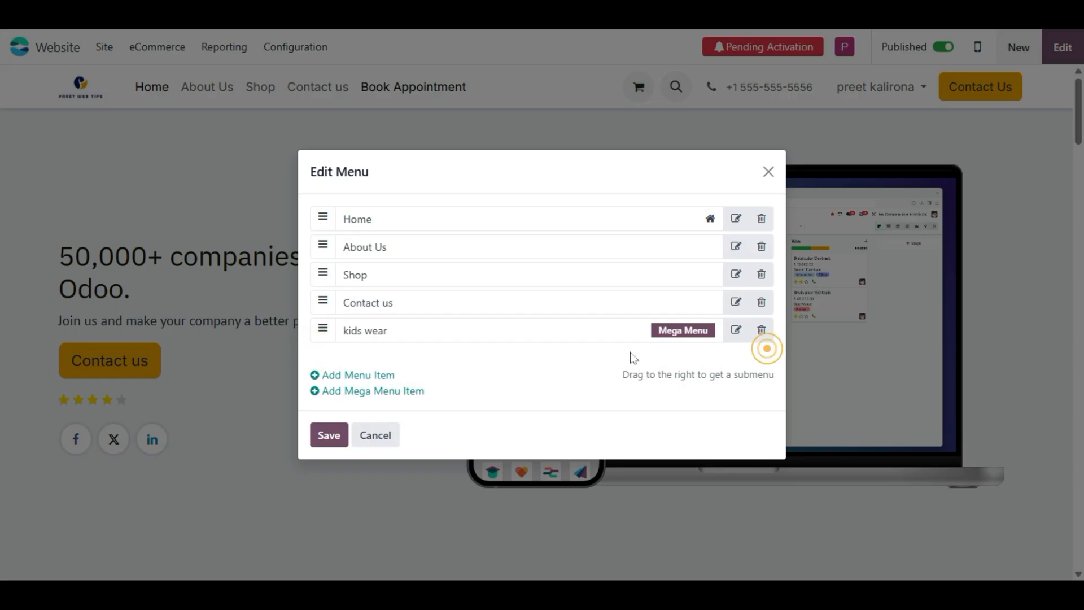
left_click(341, 433)
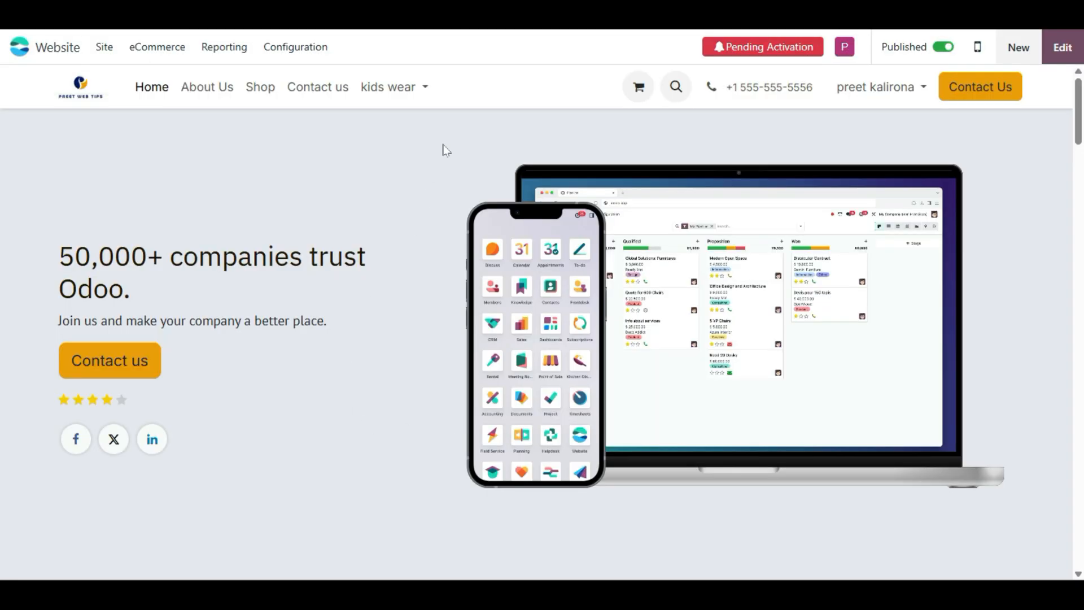
- Preview the kids wear mega menu's default four-column product layout, then switch the homepage to edit mode
left_click(416, 89)
left_click(418, 89)
left_click(417, 90)
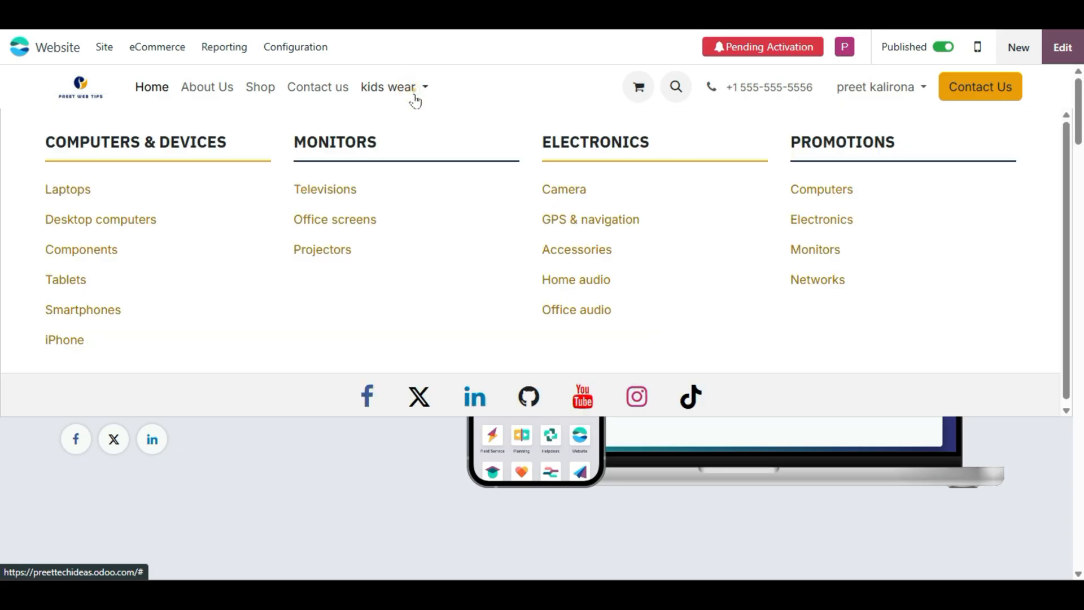
left_click(415, 95)
left_click(415, 95)
left_click(414, 95)
left_click(415, 94)
double_click(184, 142)
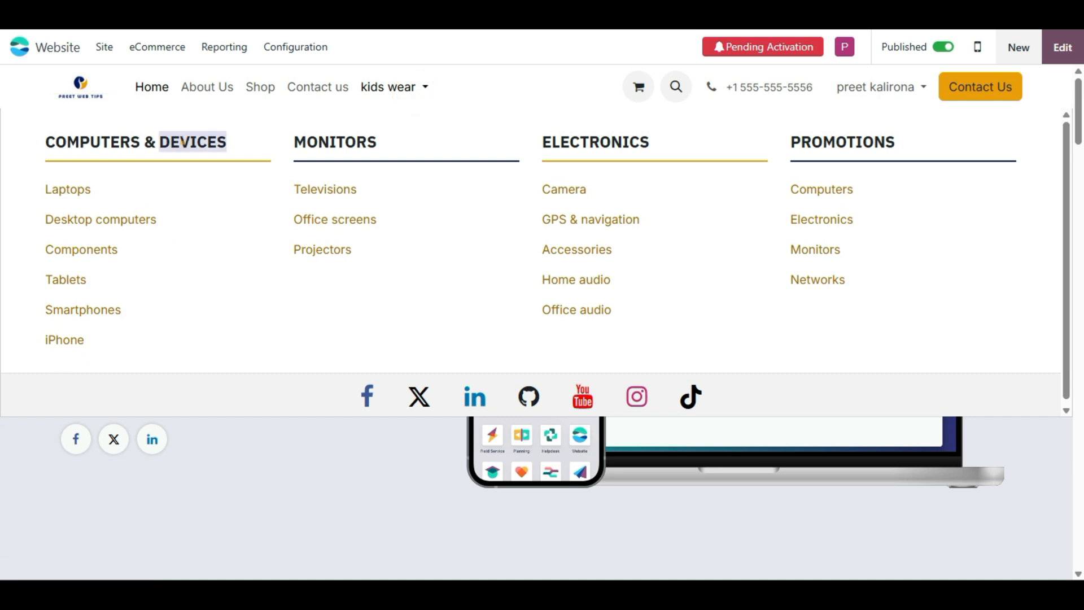
left_click(182, 142)
left_click(383, 96)
left_click(382, 96)
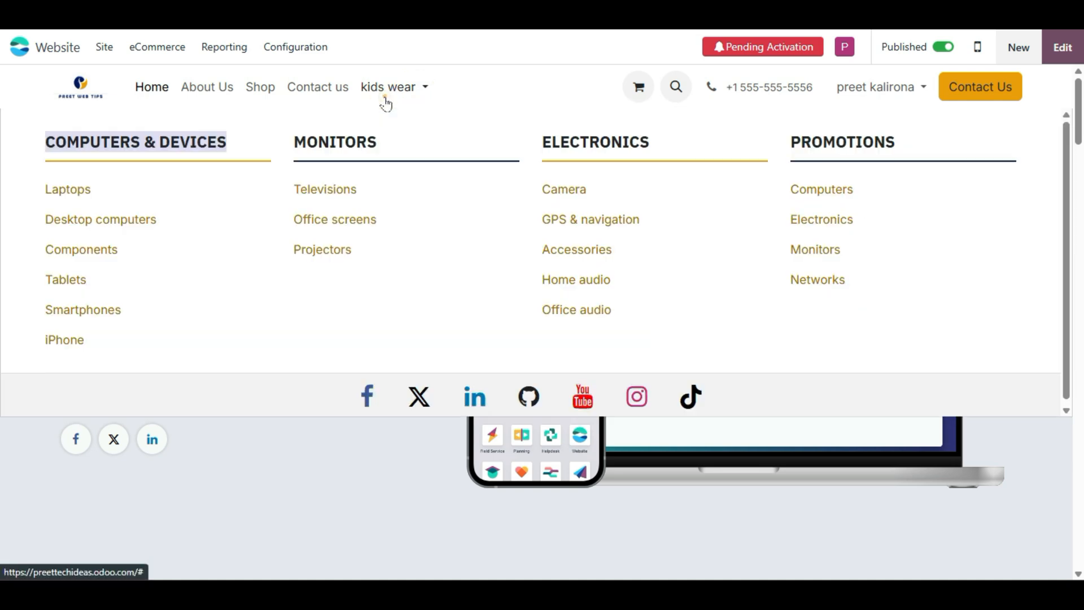
left_click(765, 309)
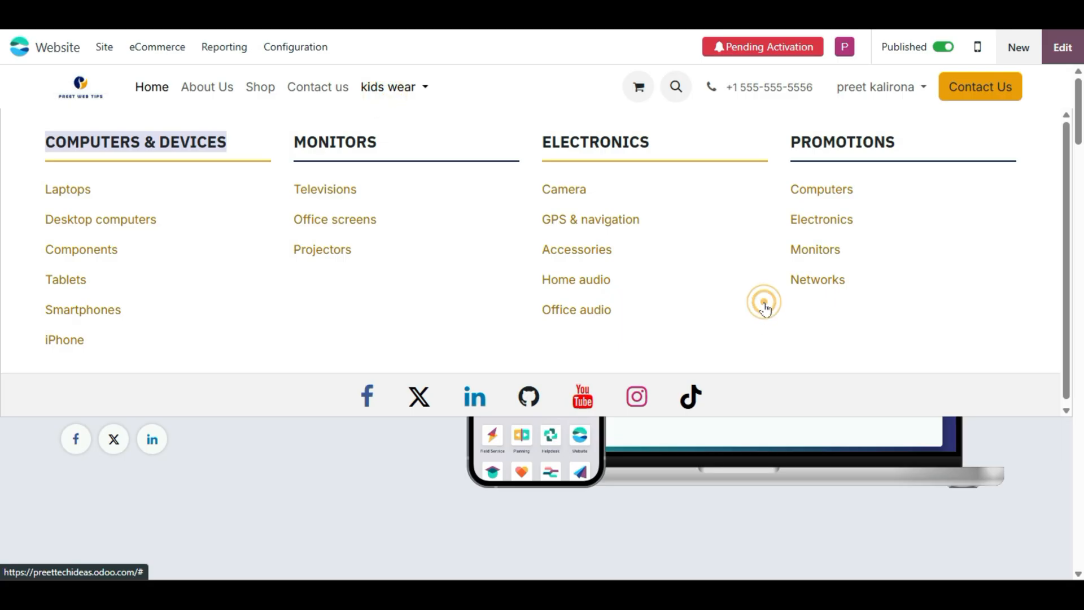
left_click(423, 327)
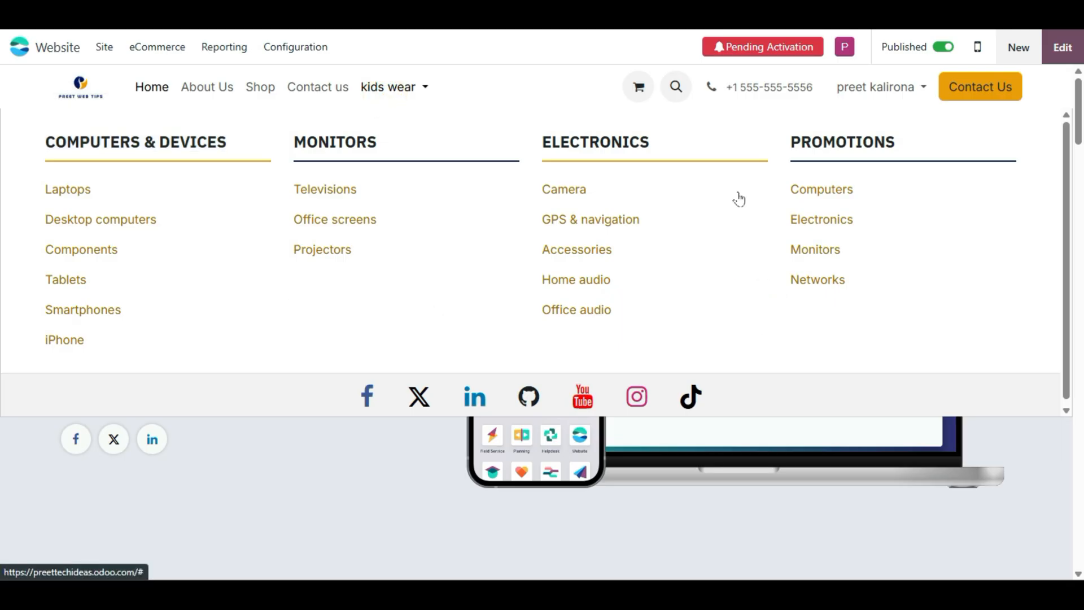
left_click(1060, 45)
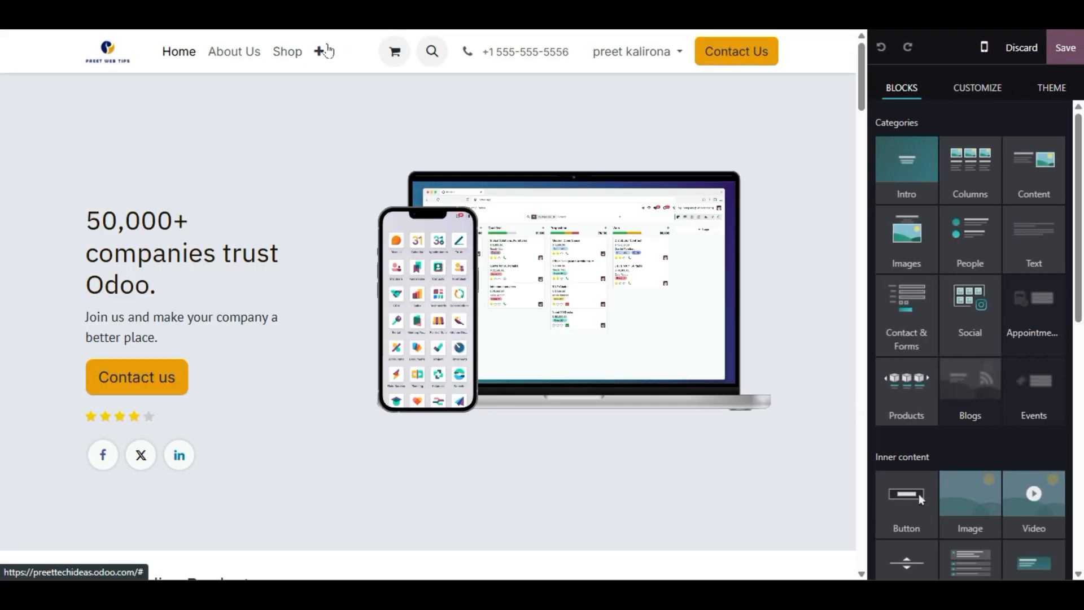
- Expand the kids wear mega menu and retype its COMPUTERS & DEVICES column heading as KIDS WEAR
left_click(319, 53)
left_click(371, 110)
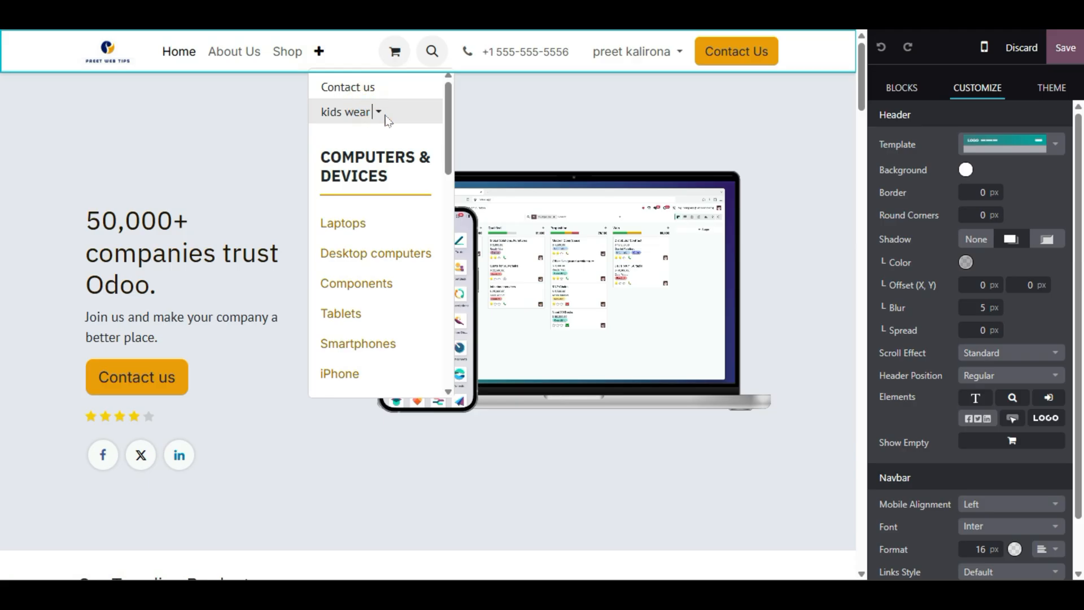
left_click(392, 213)
left_click(388, 169)
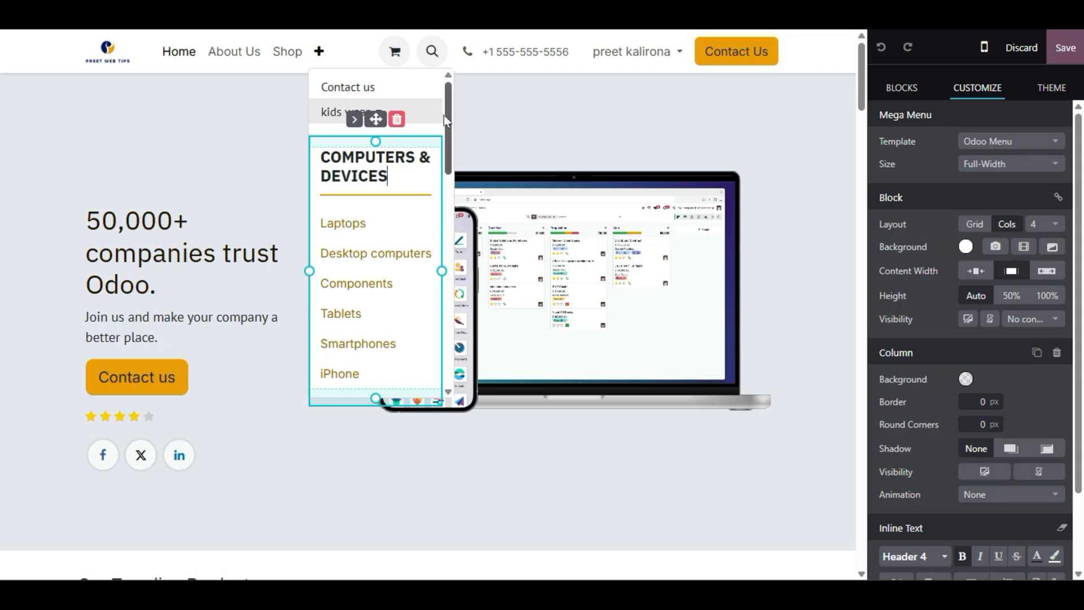
scroll(375, 237, "down", 2)
scroll(376, 237, "down", 2)
scroll(375, 238, "up", 4)
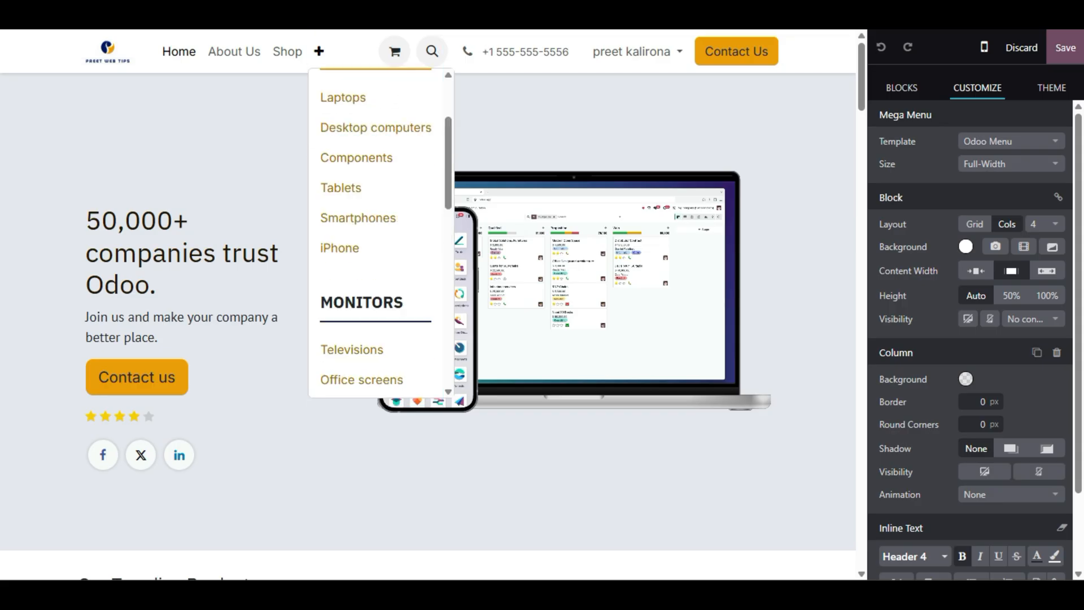
scroll(370, 338, "down", 5)
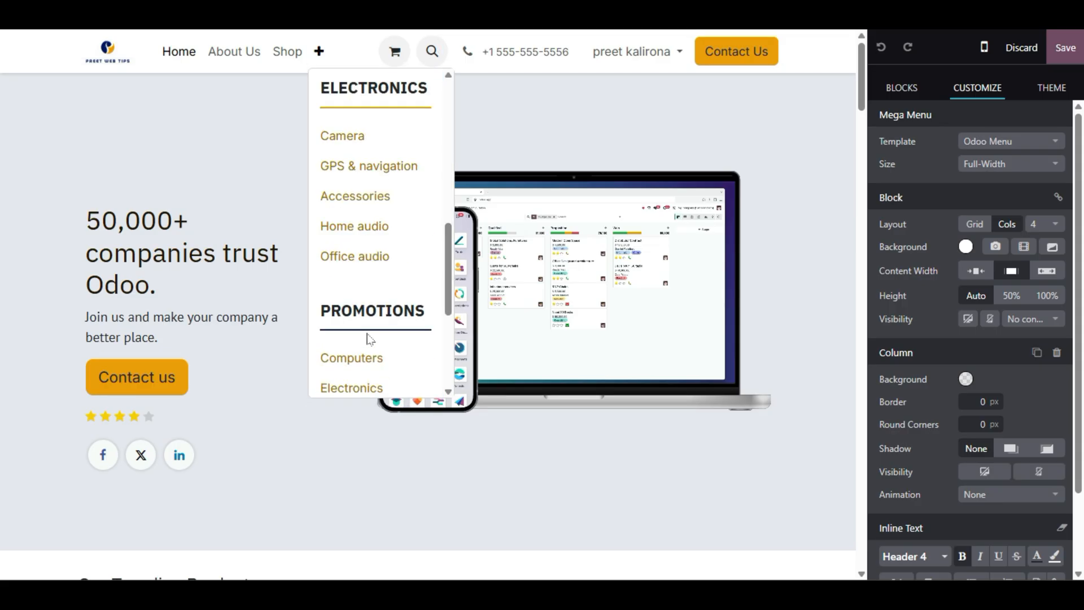
scroll(363, 341, "up", 5)
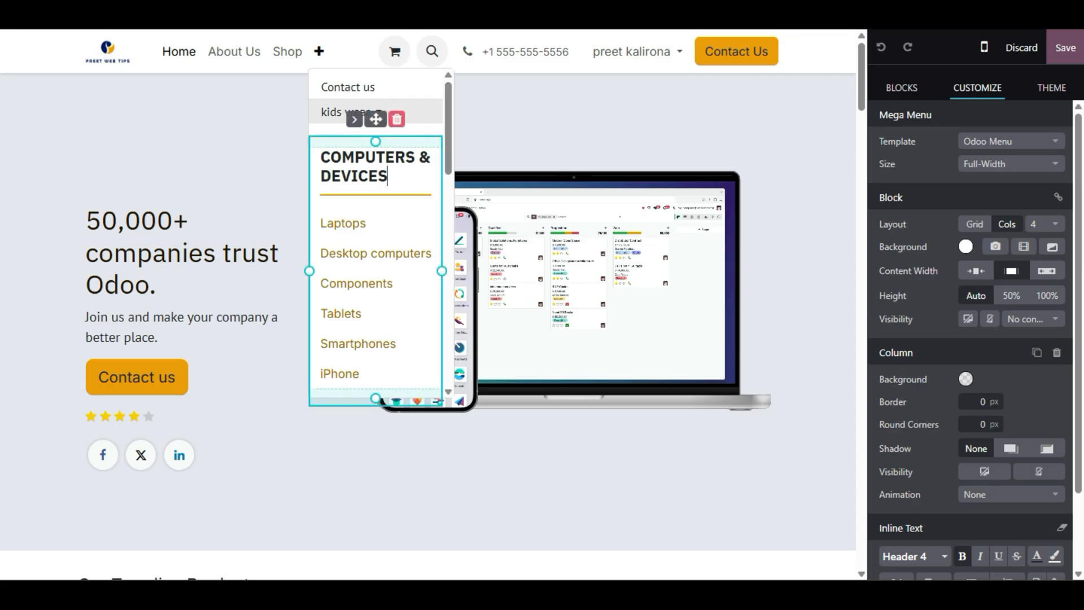
triple_click(373, 157)
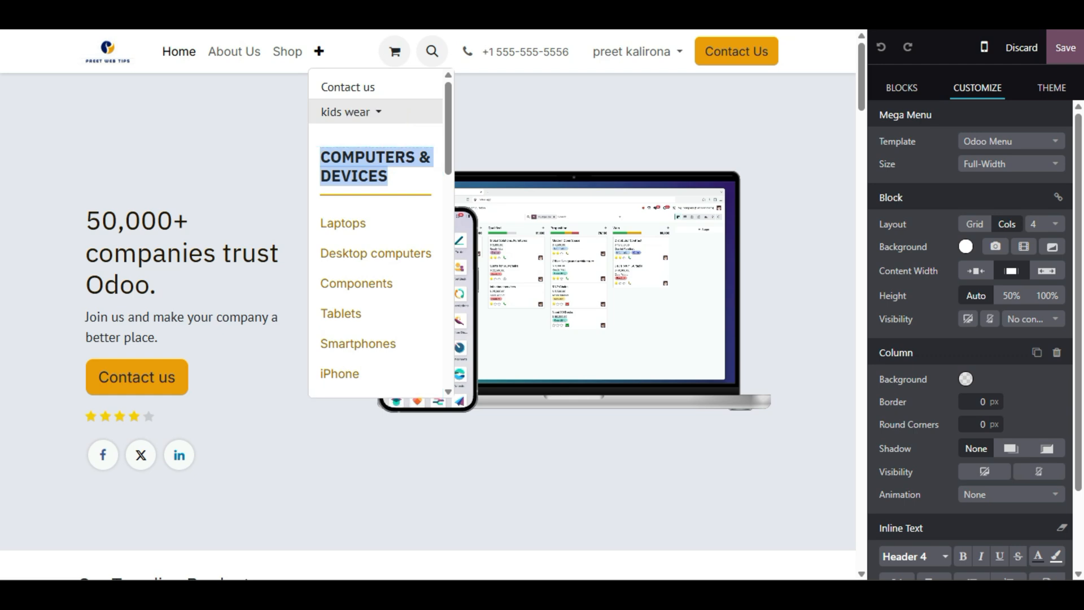
type("KIDS WEAR")
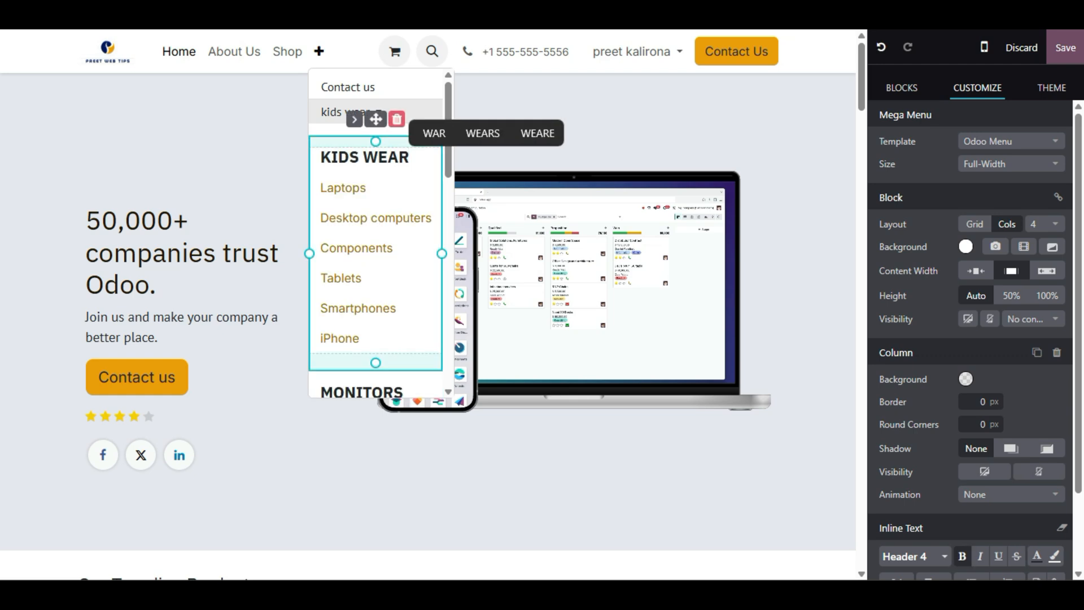
- Replace the Laptops link text under KIDS WEAR with 'pants'
left_click(364, 189)
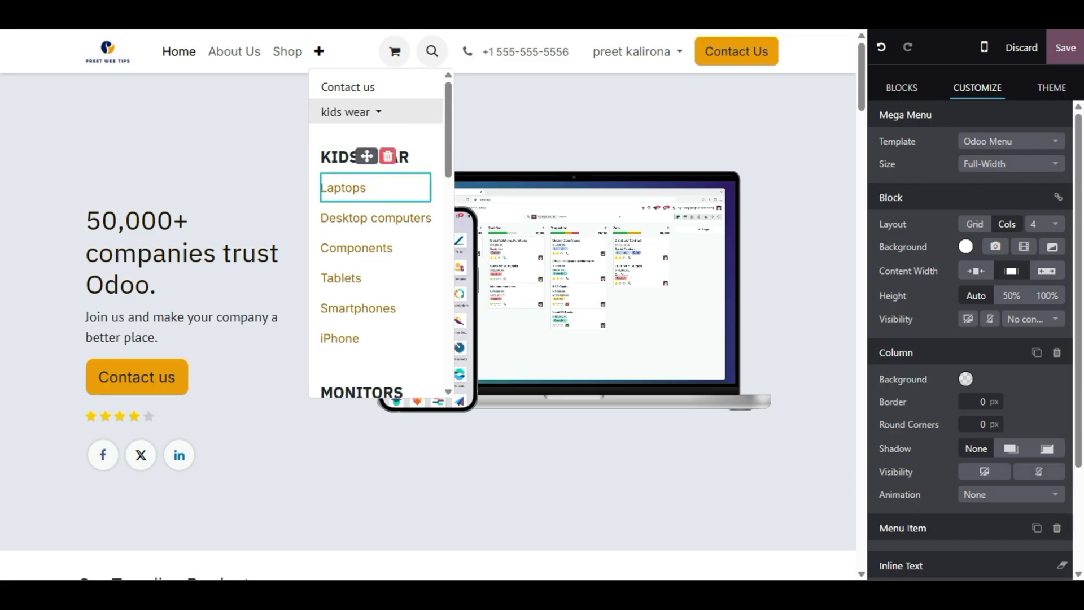
double_click(364, 190)
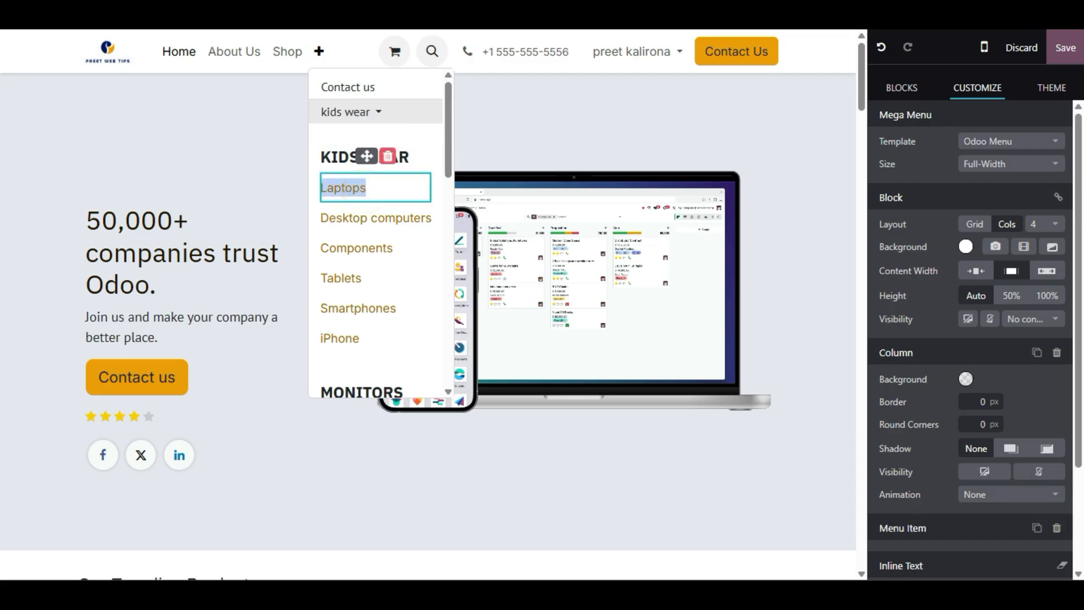
type("pantsDesk")
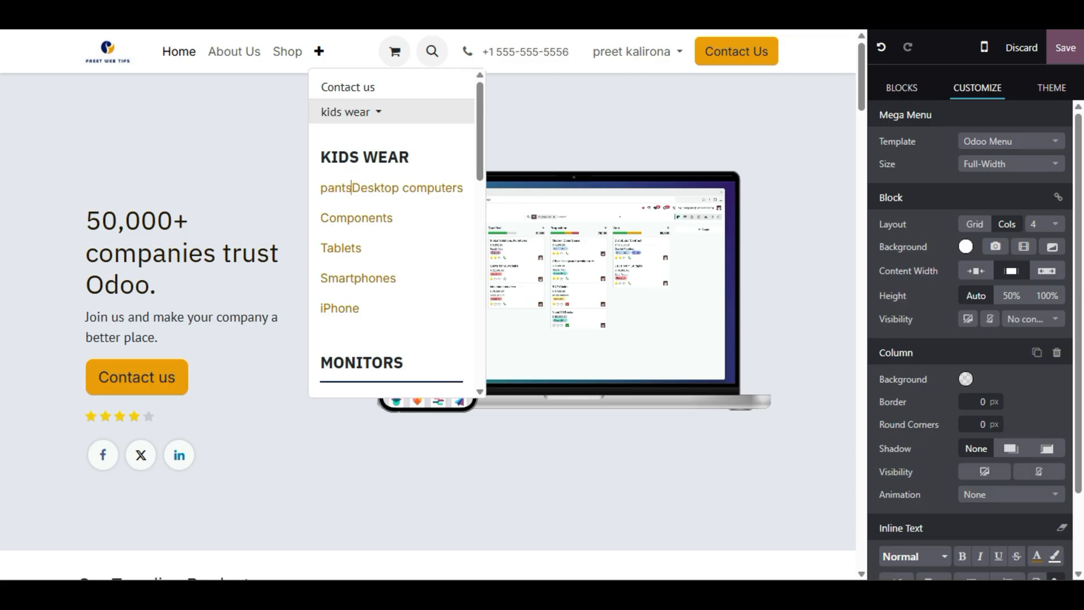
key("Return")
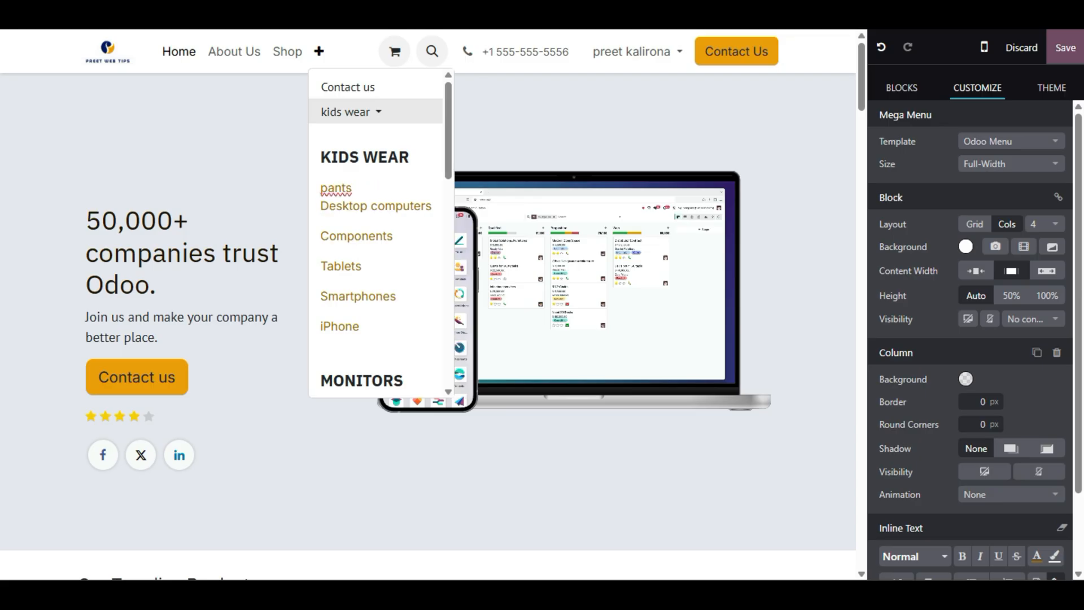
- Delete the Desktop computers line, leaving pants as the column's single item
double_click(355, 187)
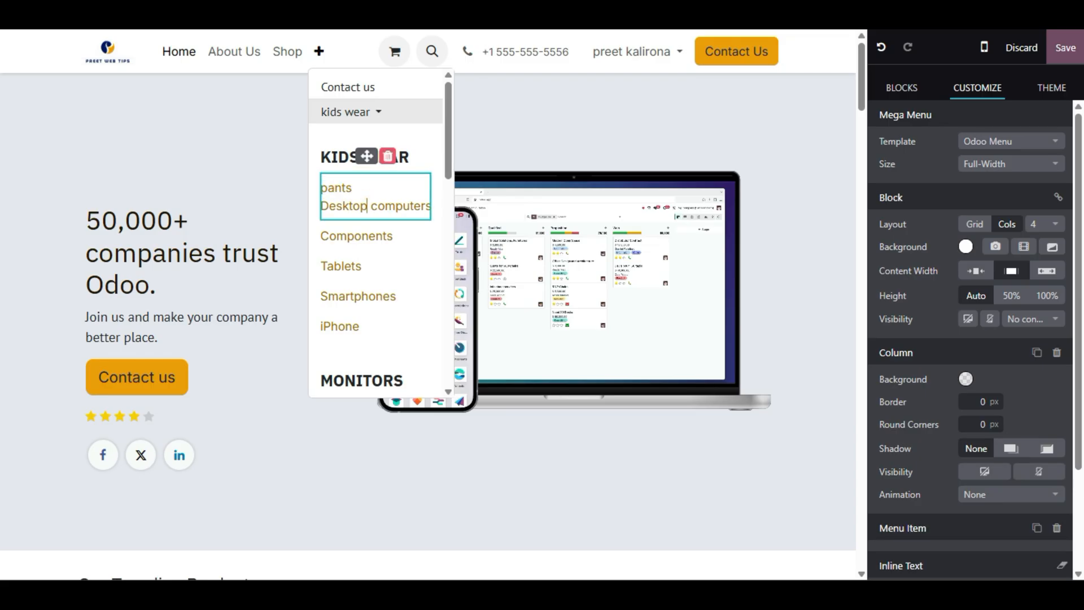
triple_click(369, 205)
key("BackSpace")
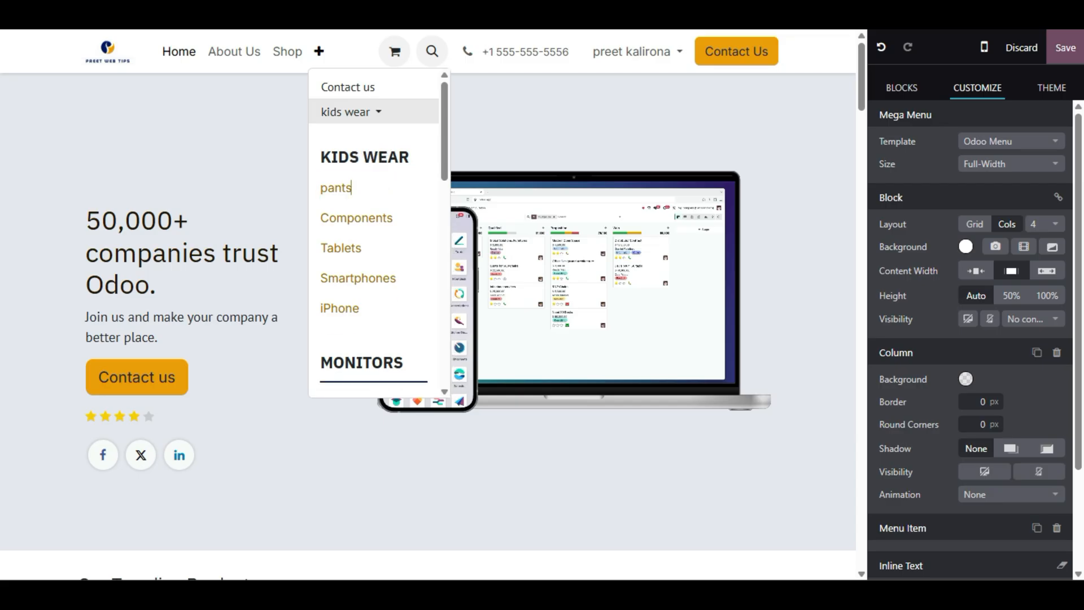
double_click(339, 187)
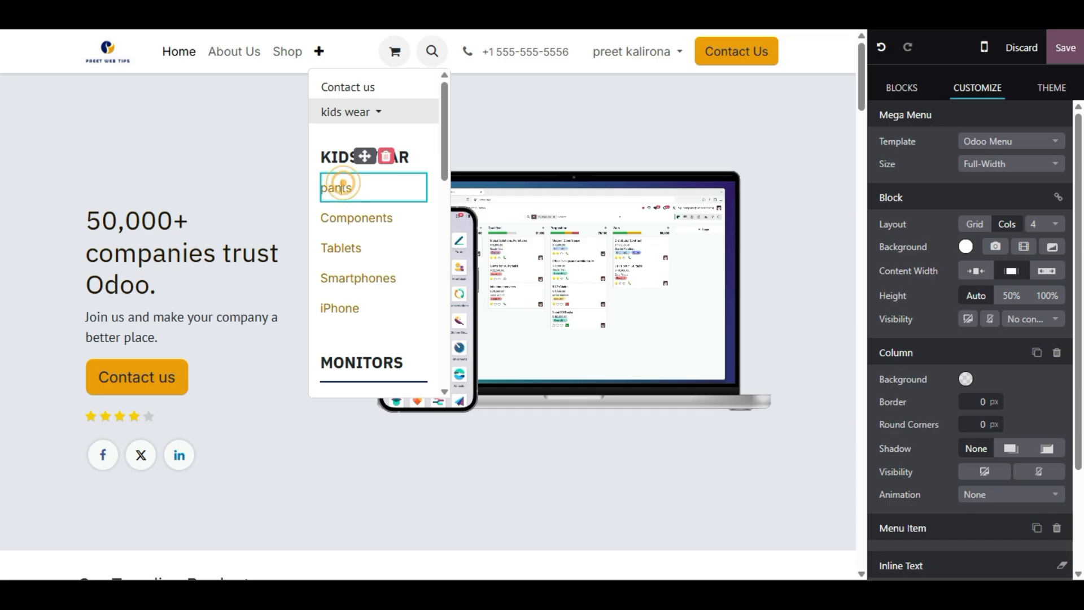
left_click(353, 170)
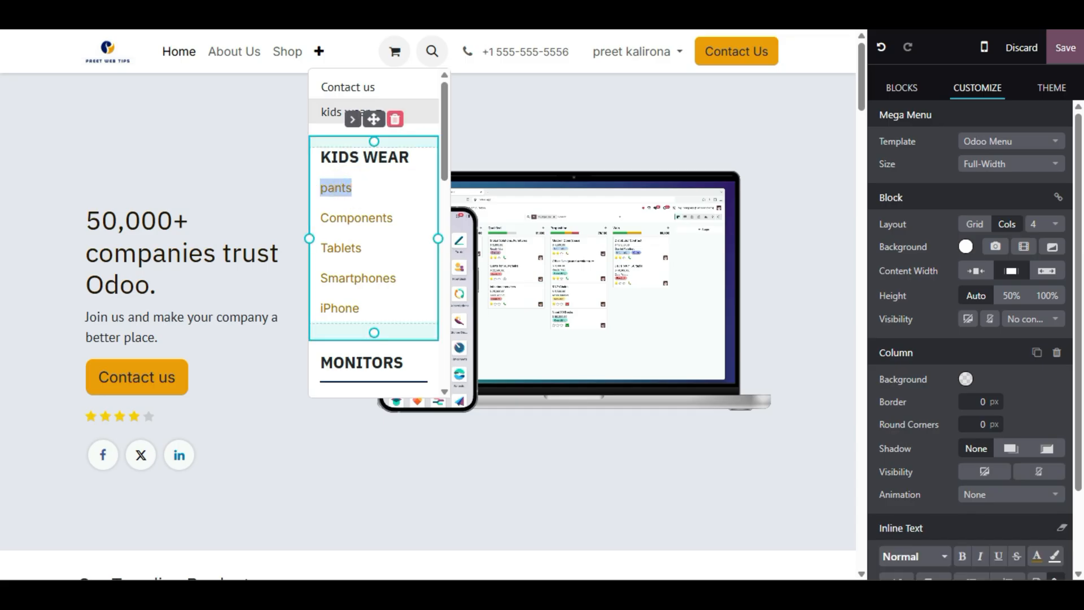
scroll(964, 369, "down", 2)
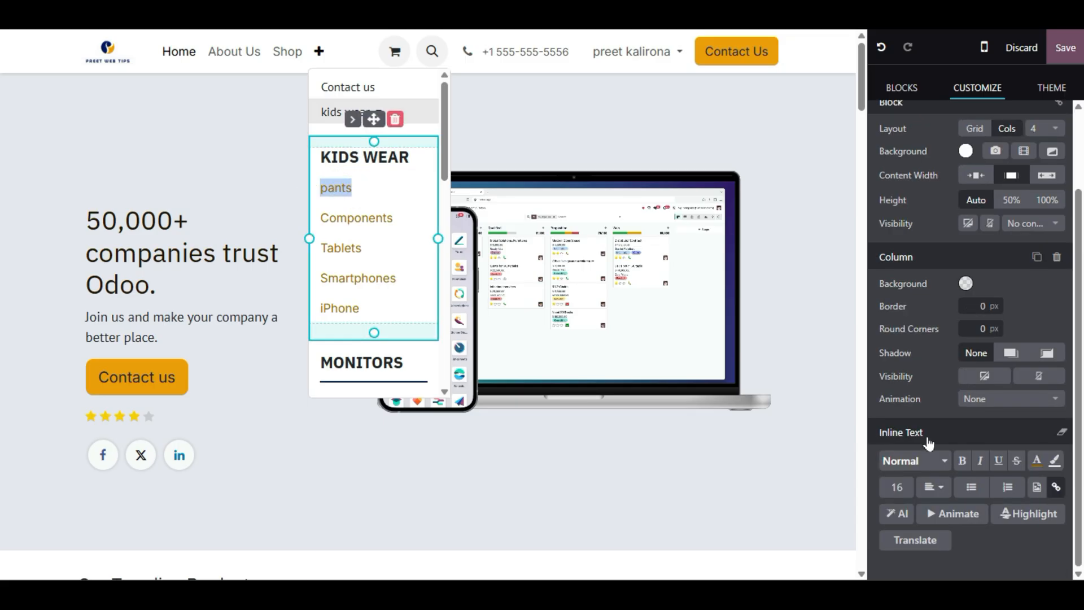
- Enter 'pants' as the link address, then delete it so the first KIDS WEAR entry is blank
left_click(1056, 487)
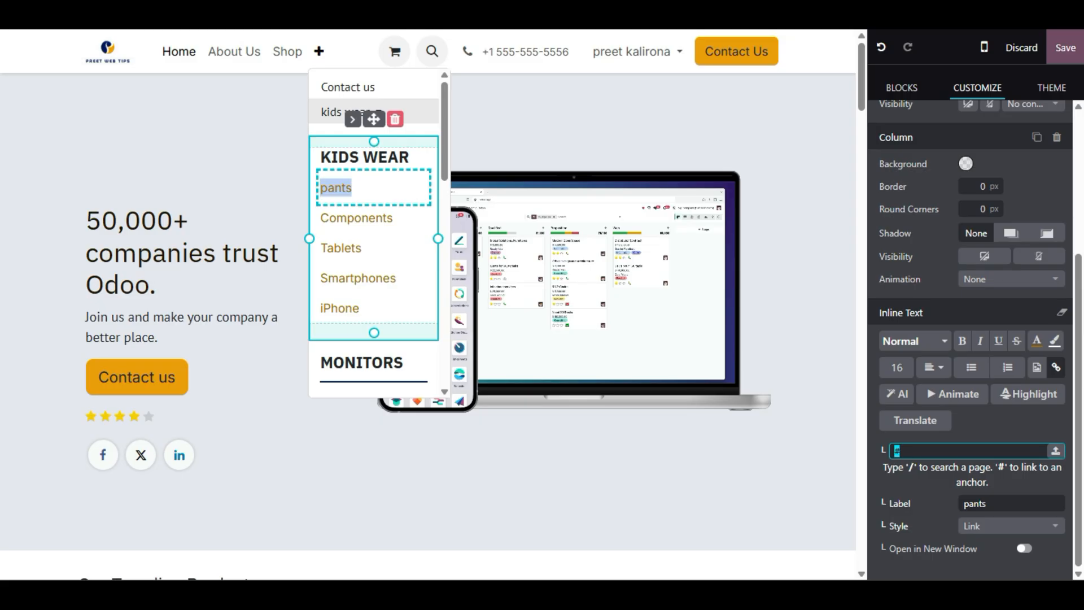
type("pants")
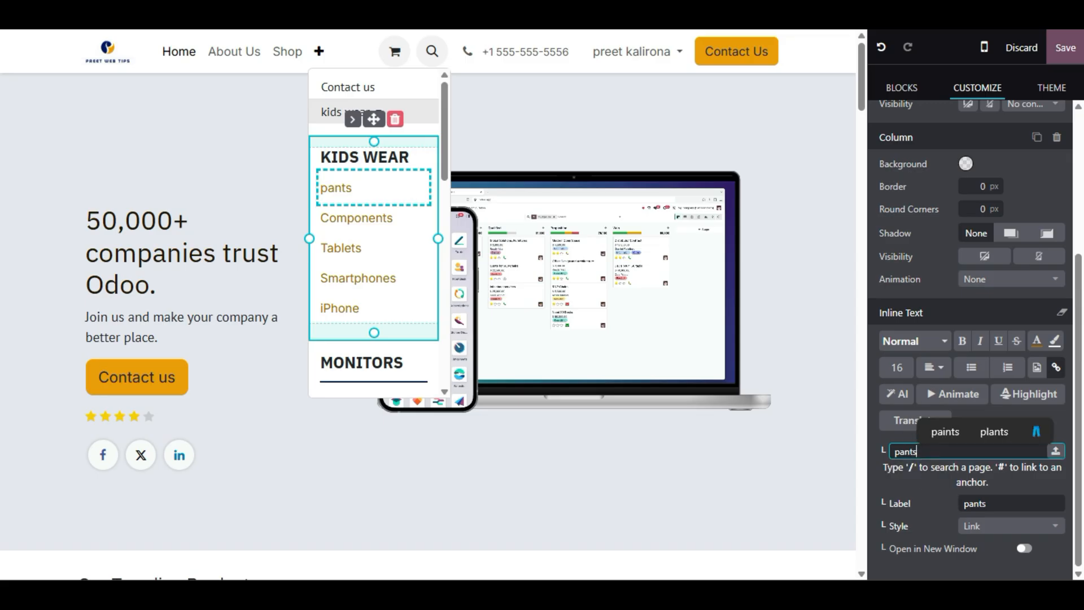
double_click(906, 451)
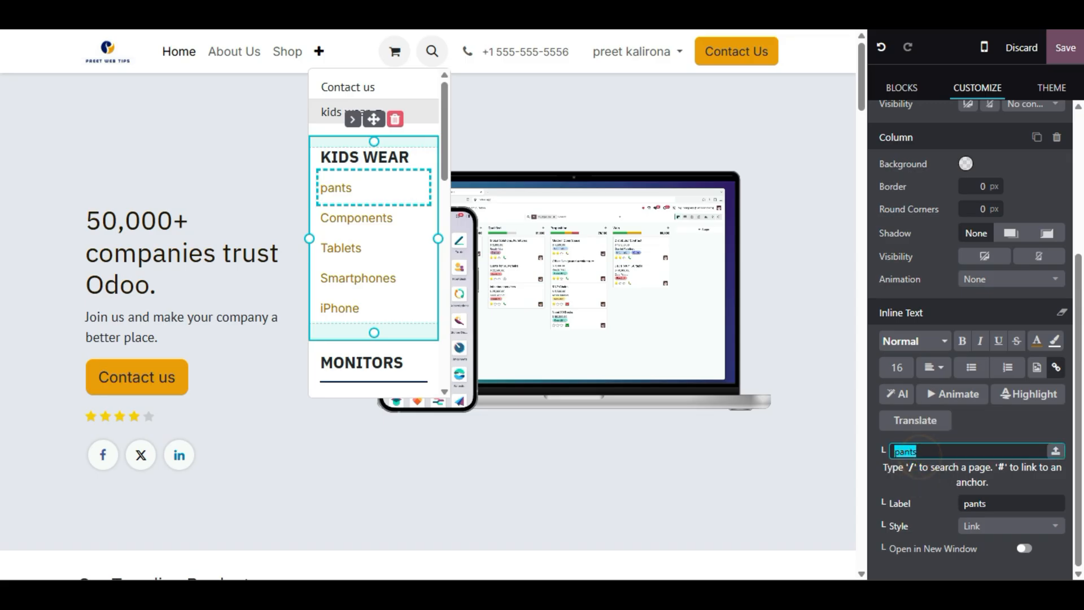
key("BackSpace")
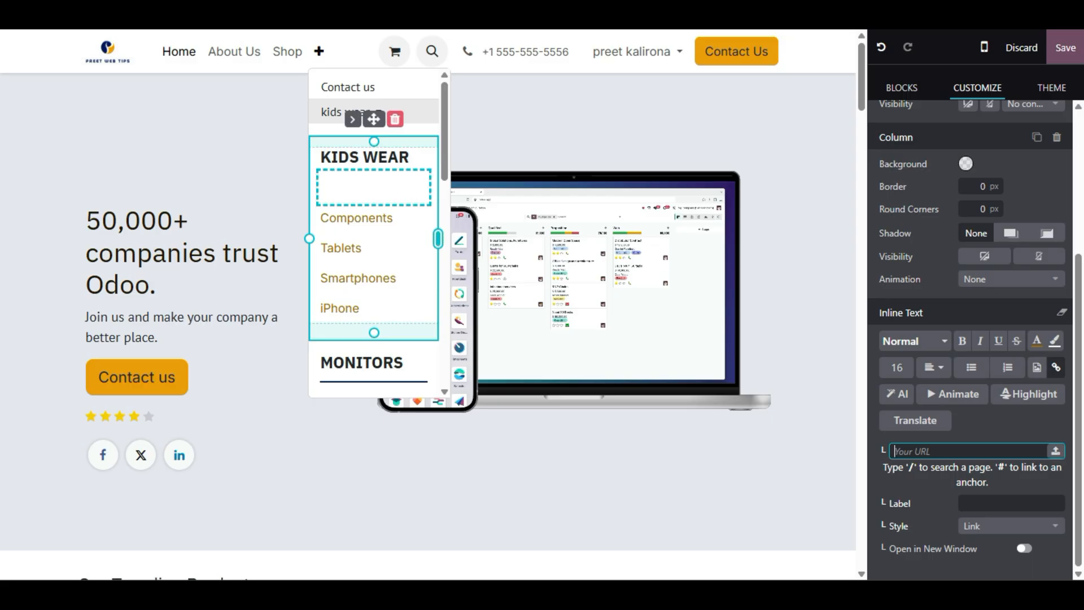
scroll(438, 238, "down", 10)
scroll(368, 280, "down", 3)
scroll(368, 280, "up", 8)
scroll(368, 280, "down", 8)
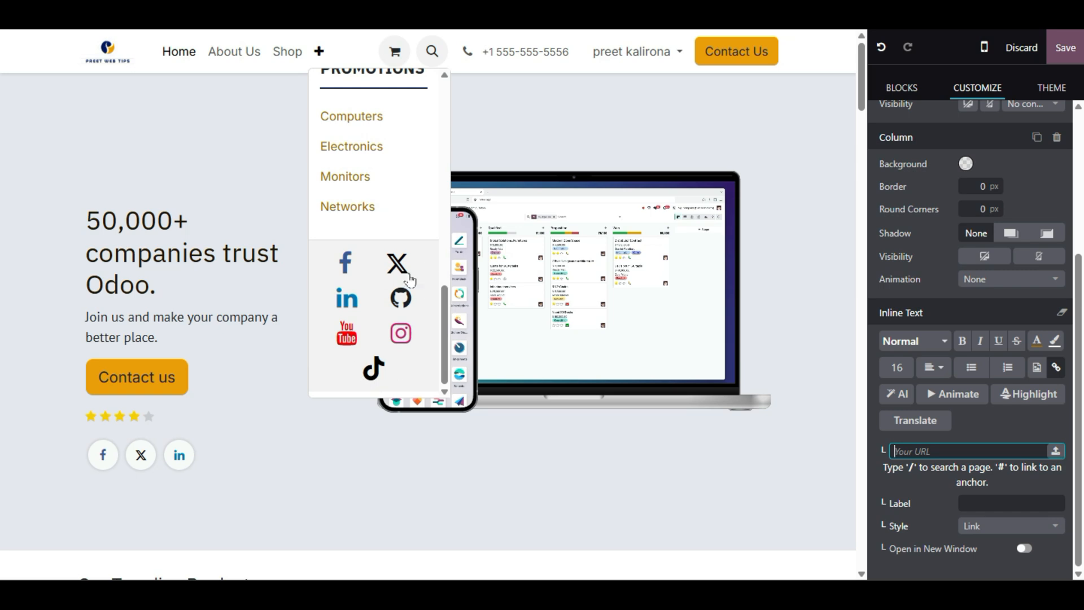
- Close and reopen the mega menu, then save the header changes
left_click(335, 341)
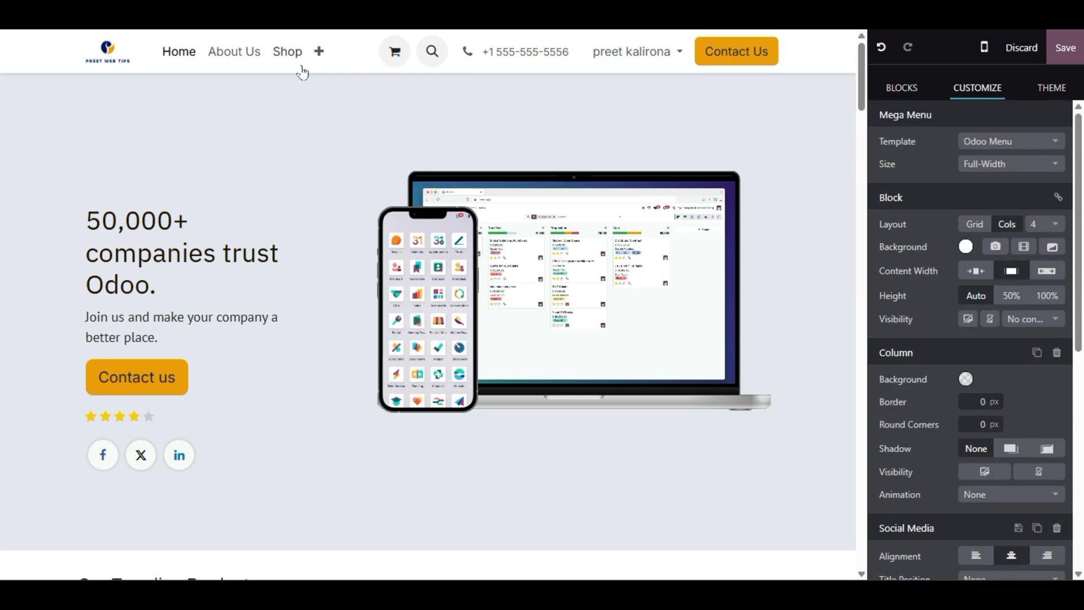
left_click(318, 51)
left_click(325, 335)
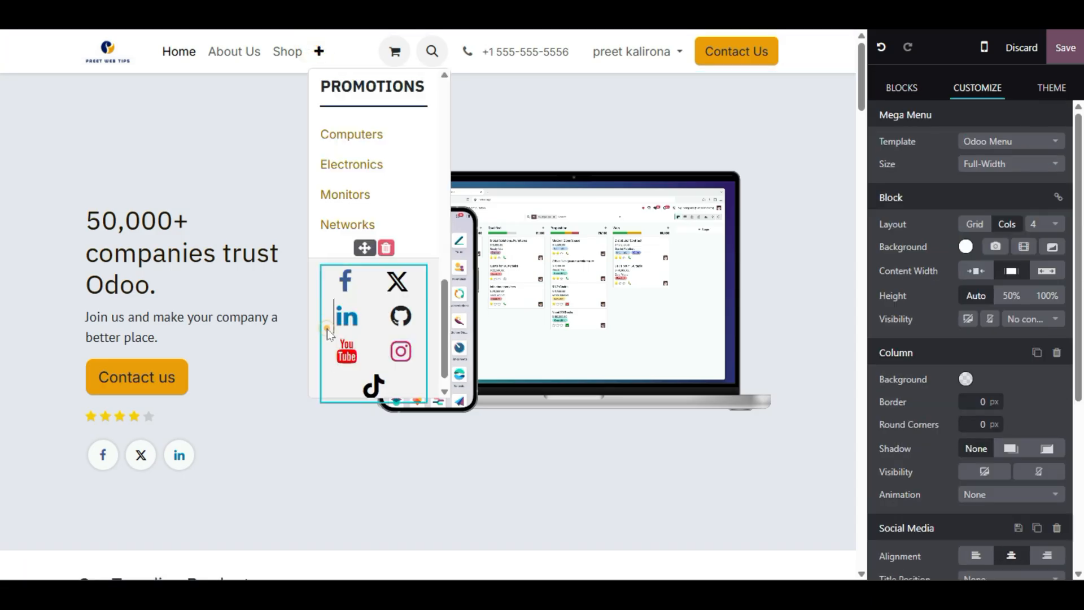
scroll(950, 340, "down", 4)
scroll(950, 340, "down", 1)
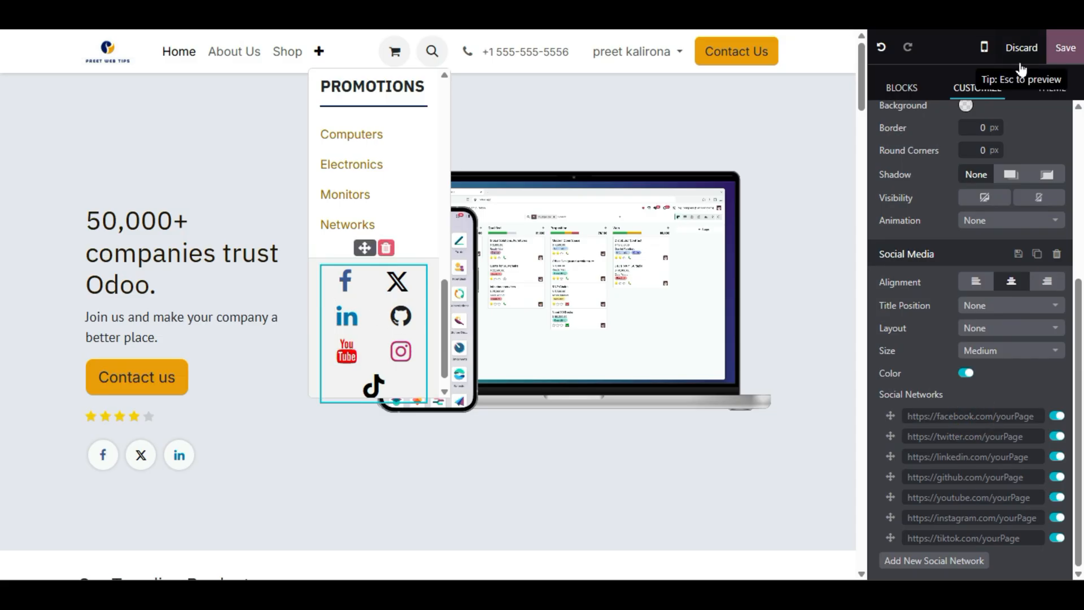
left_click(1059, 49)
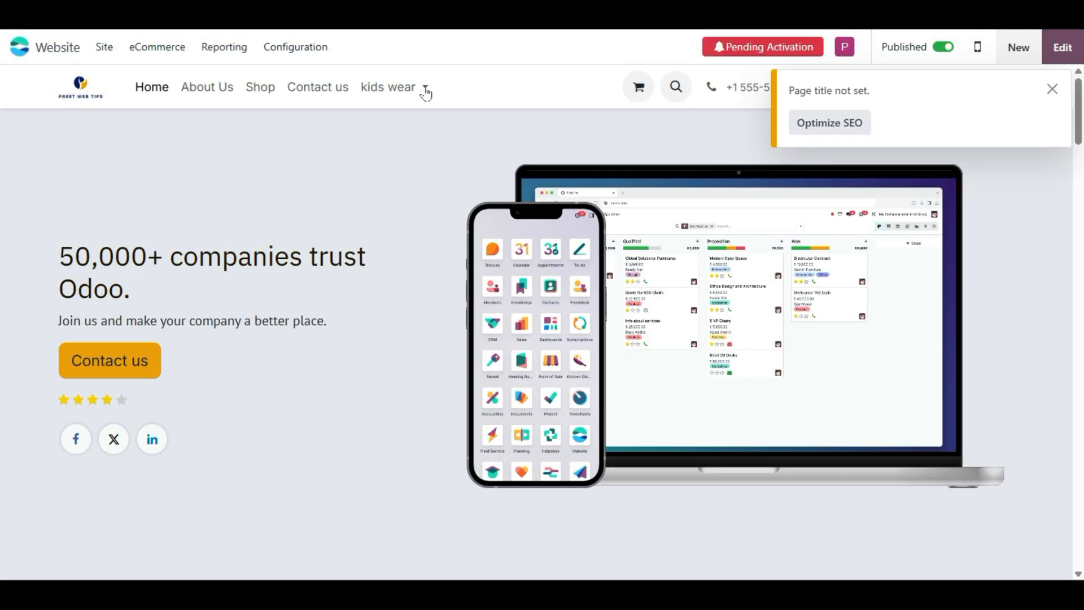
- Preview the kids wear mega menu, then resume editing with that menu expanded
left_click(424, 88)
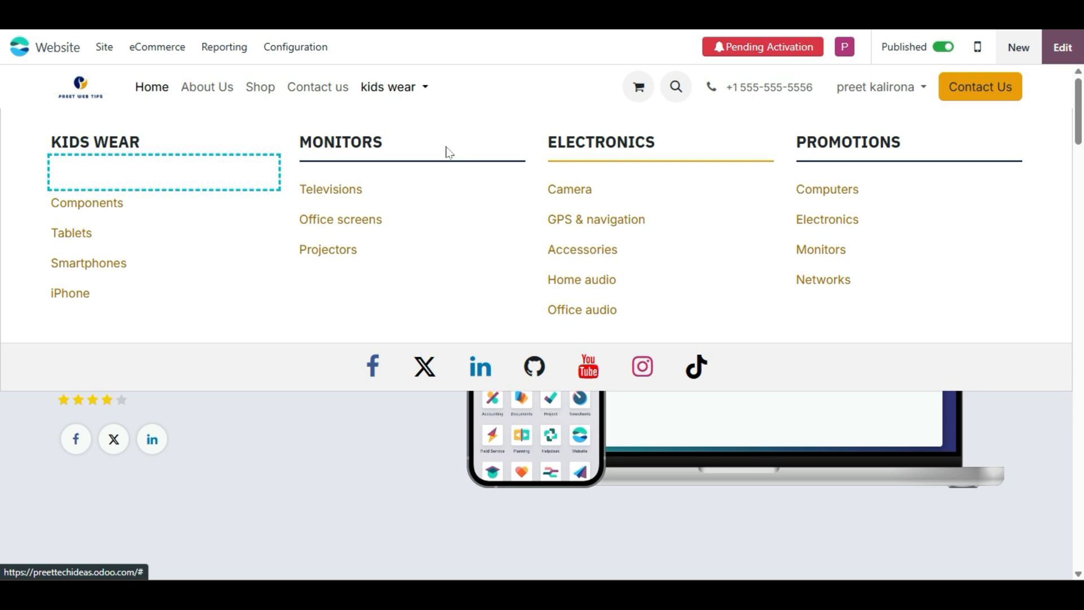
left_click(1061, 47)
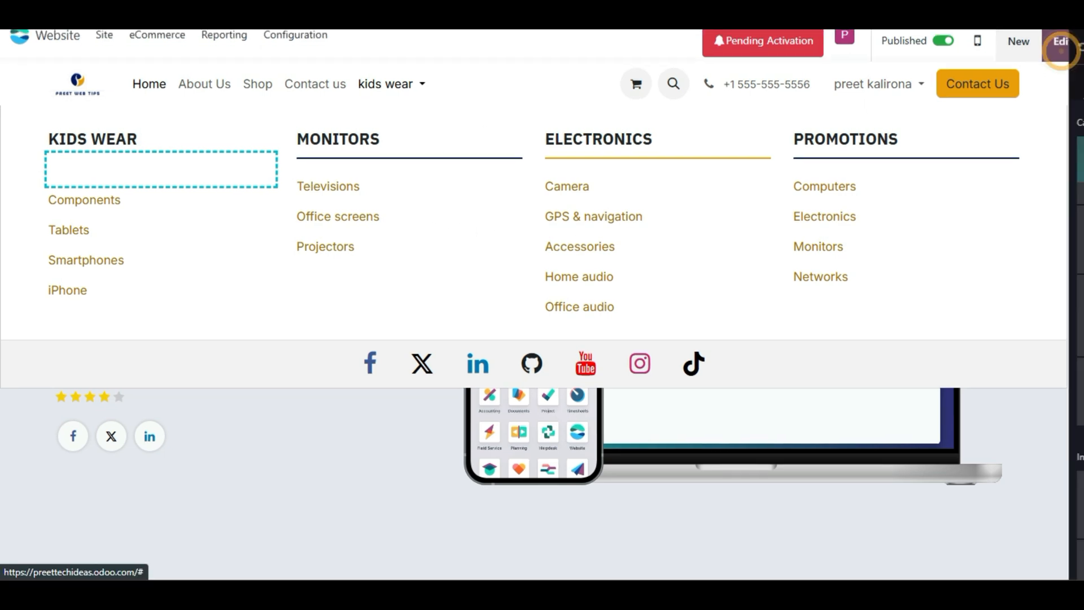
left_click(319, 51)
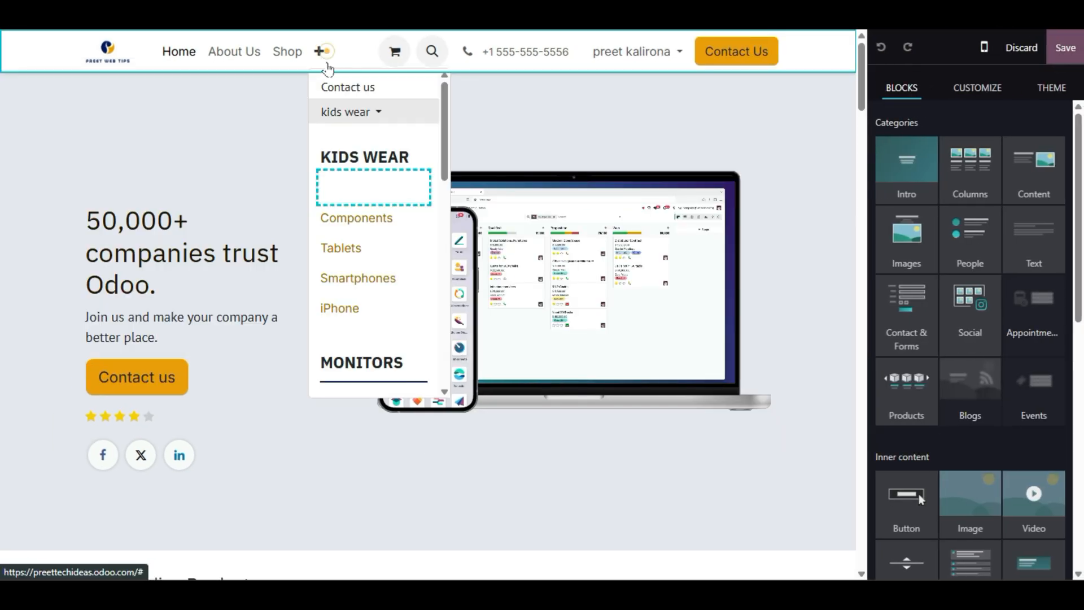
- Fill the empty first KIDS WEAR entry with Pants, save, check the menu, and resume editing
left_click(382, 182)
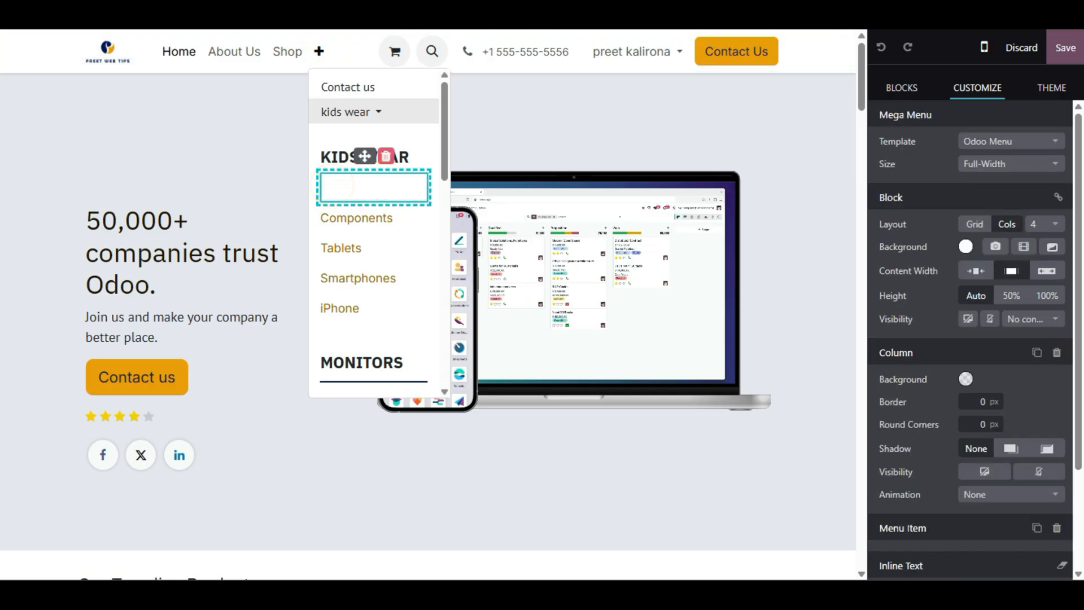
left_click(332, 185)
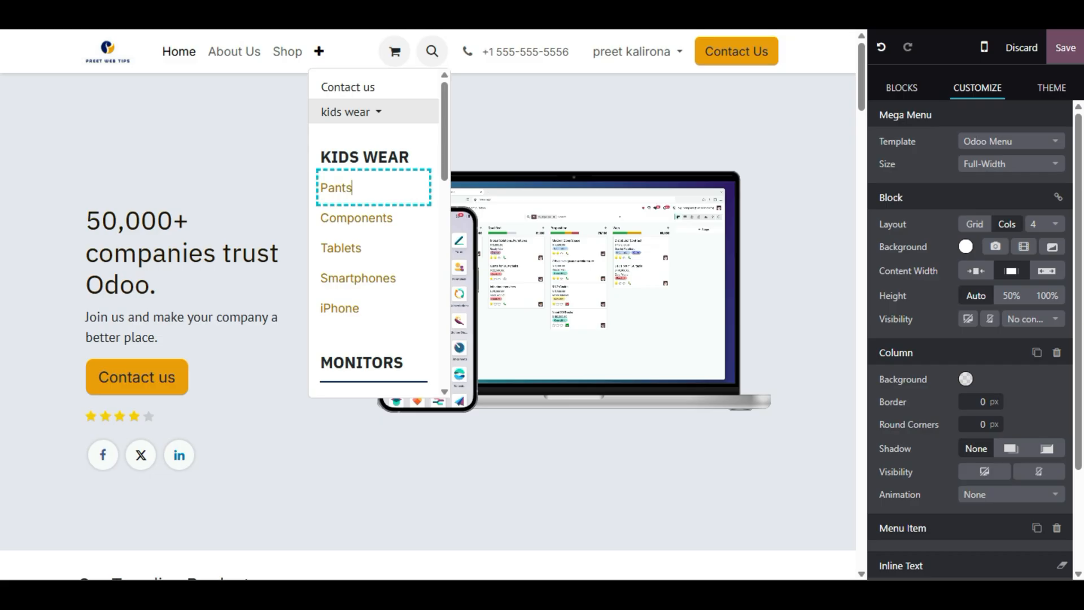
scroll(972, 400, "down", 2)
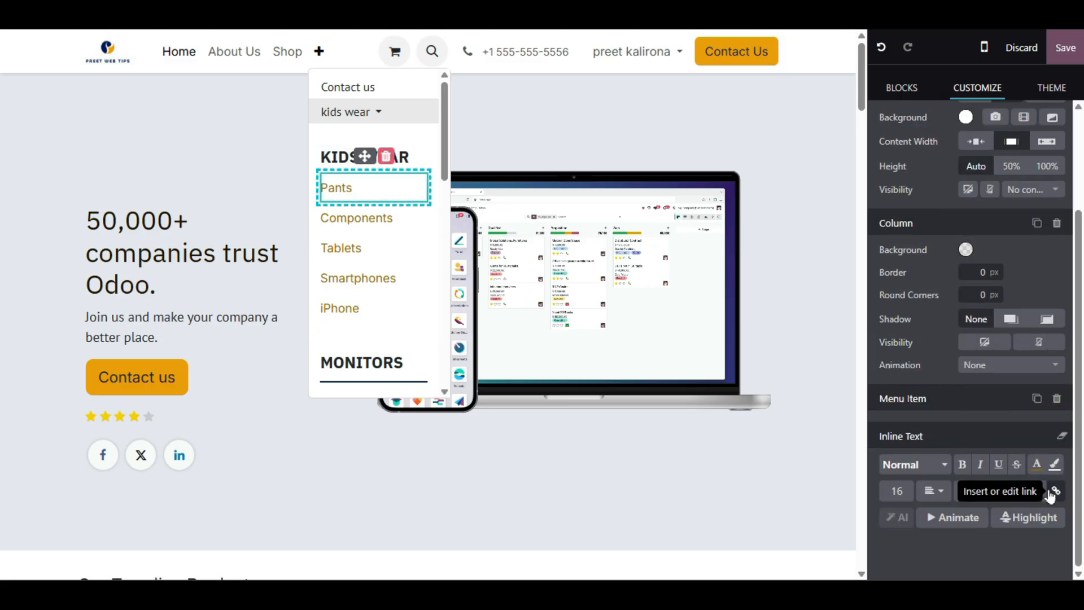
left_click(1065, 48)
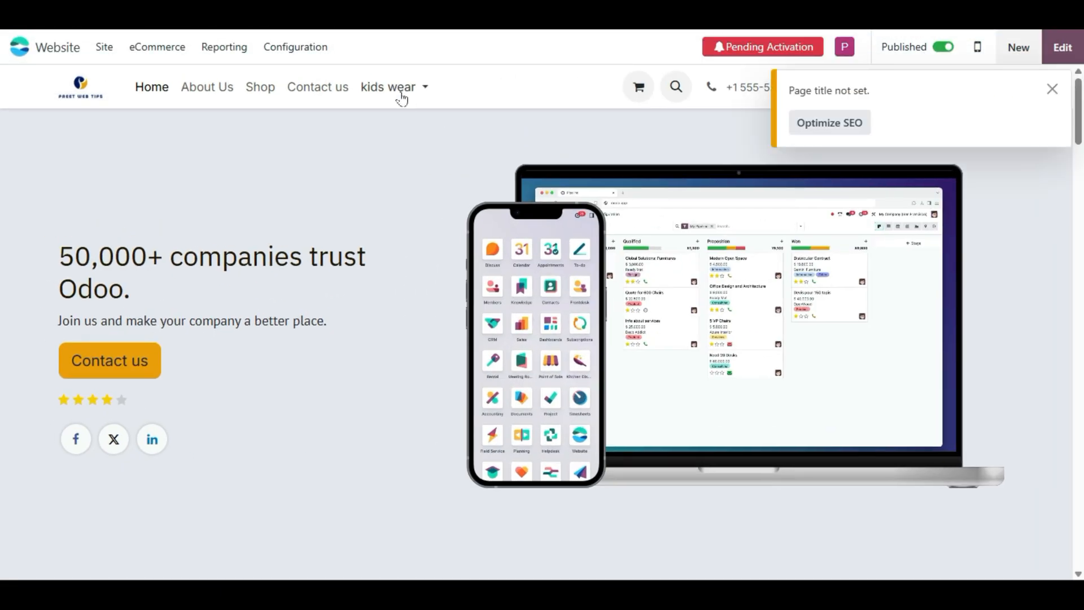
left_click(390, 86)
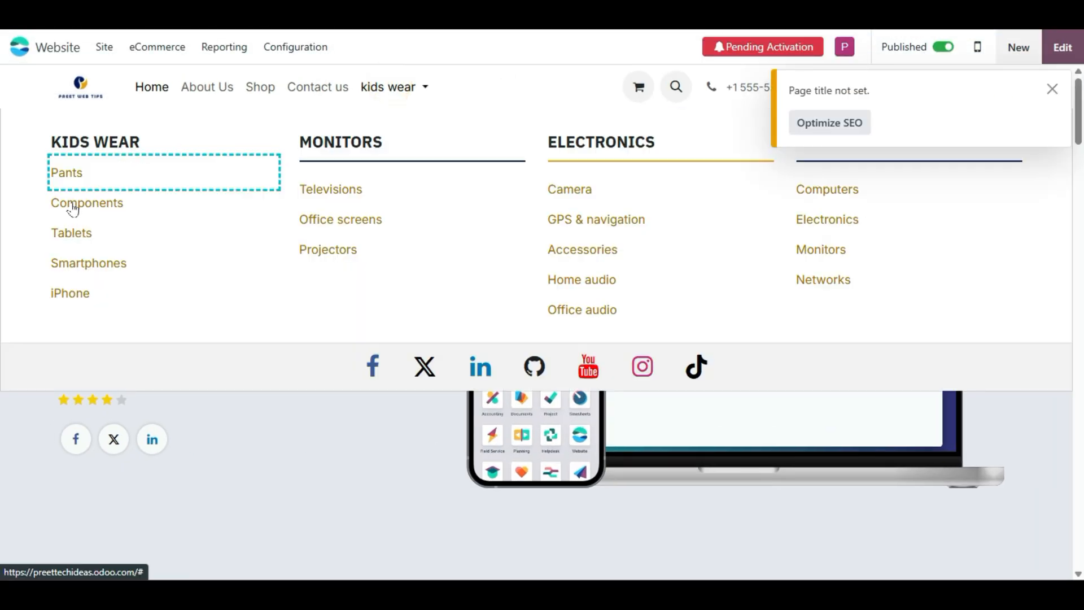
left_click(1061, 52)
scroll(903, 395, "down", 5)
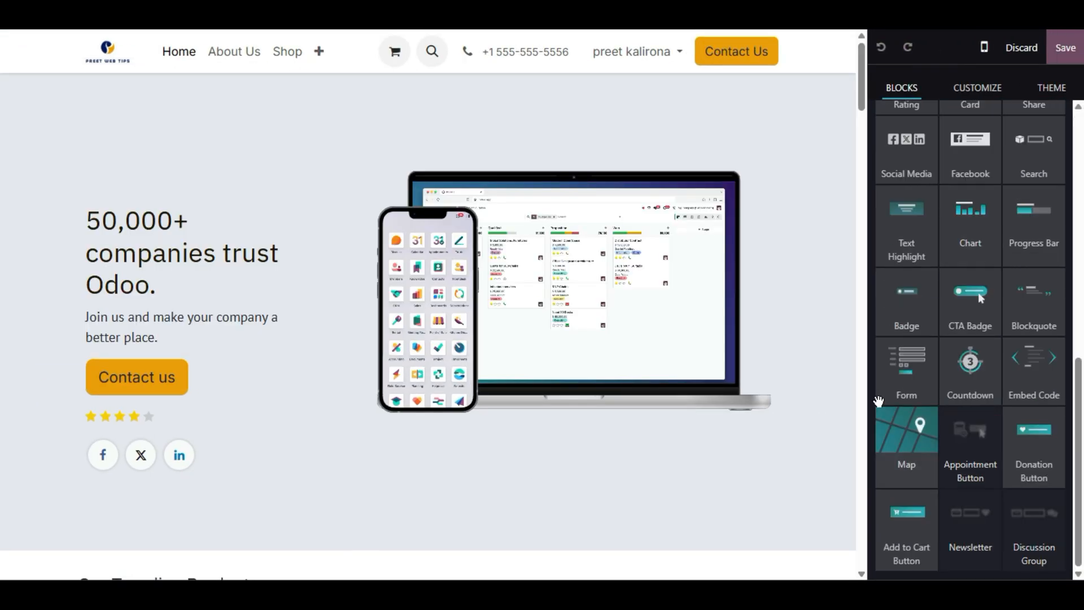
- Expand the kids wear mega menu and link the selected entry to the Contact Us page
left_click(316, 48)
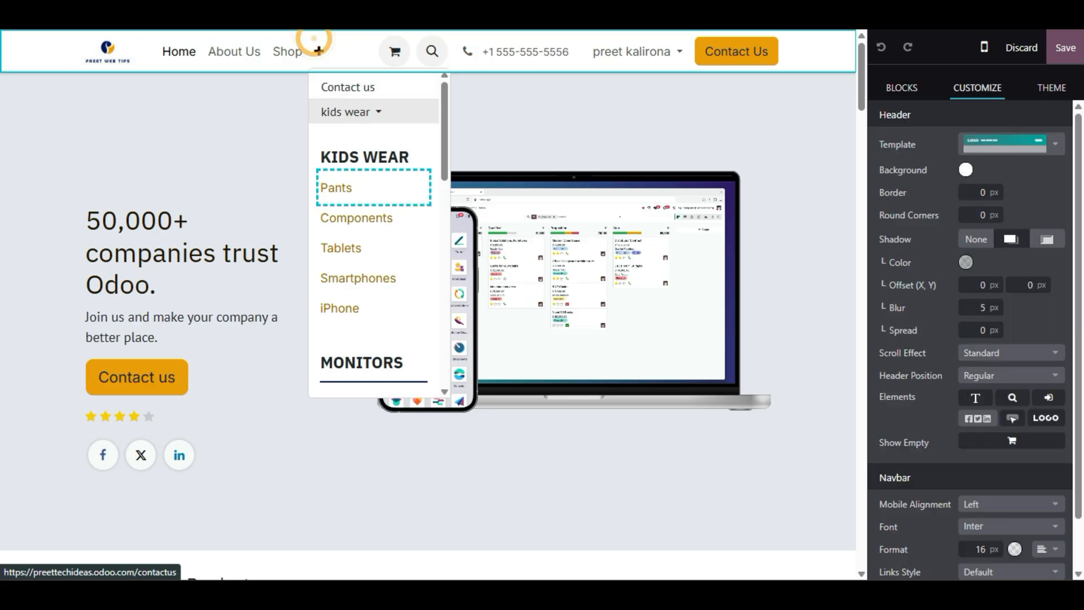
left_click(400, 181)
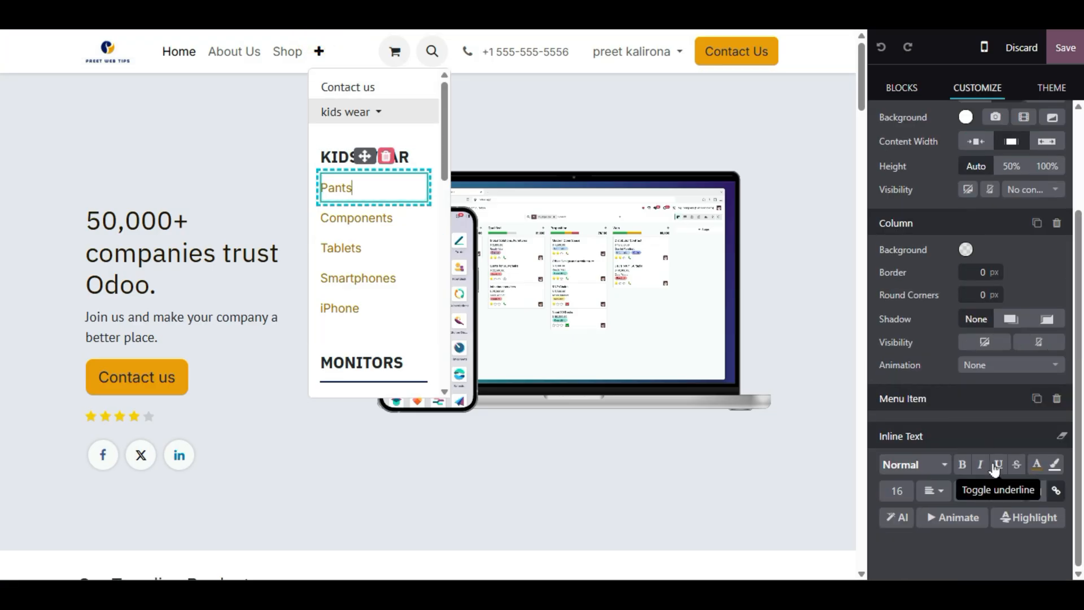
left_click(1056, 491)
double_click(350, 178)
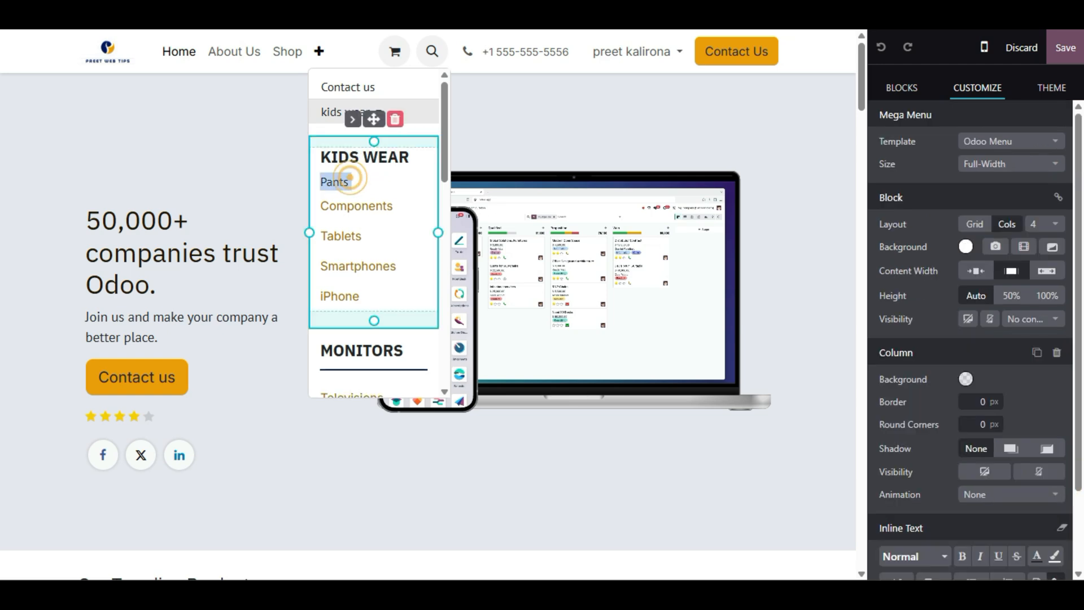
scroll(1005, 483, "down", 3)
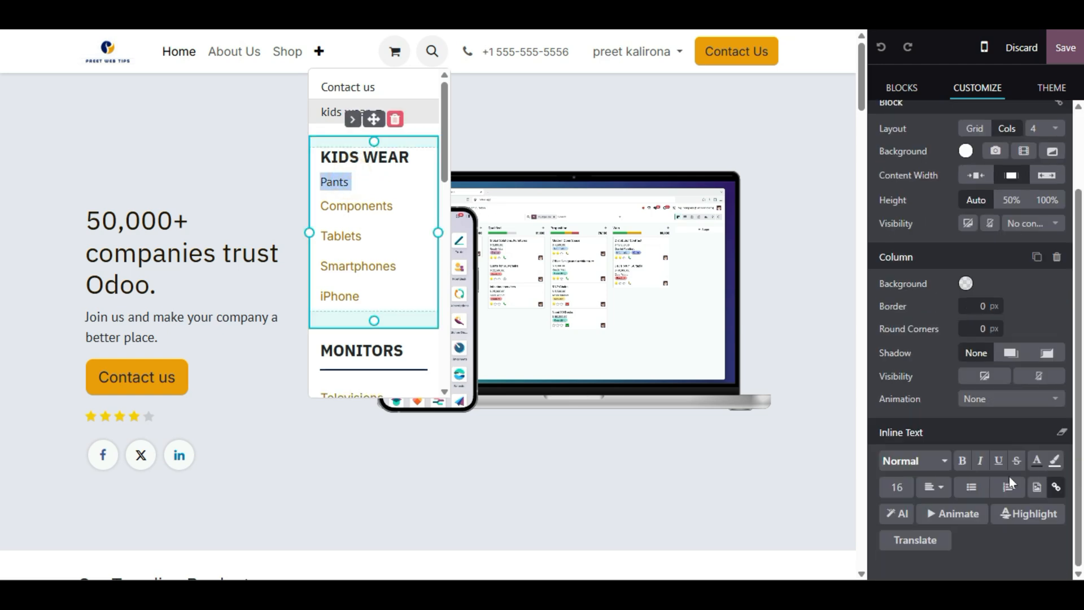
left_click(1056, 487)
type("con")
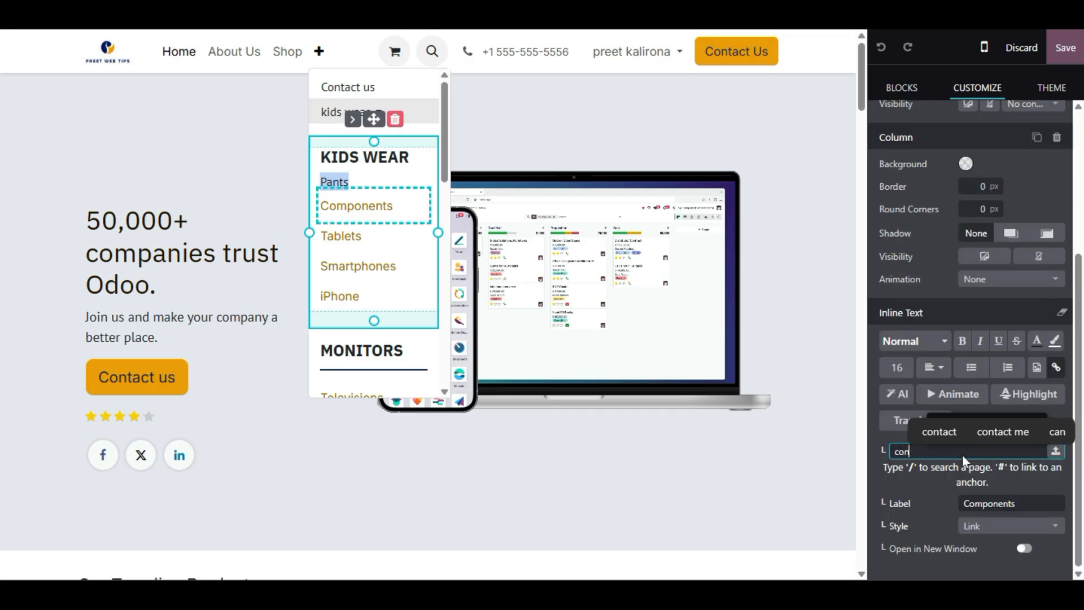
left_click(886, 305)
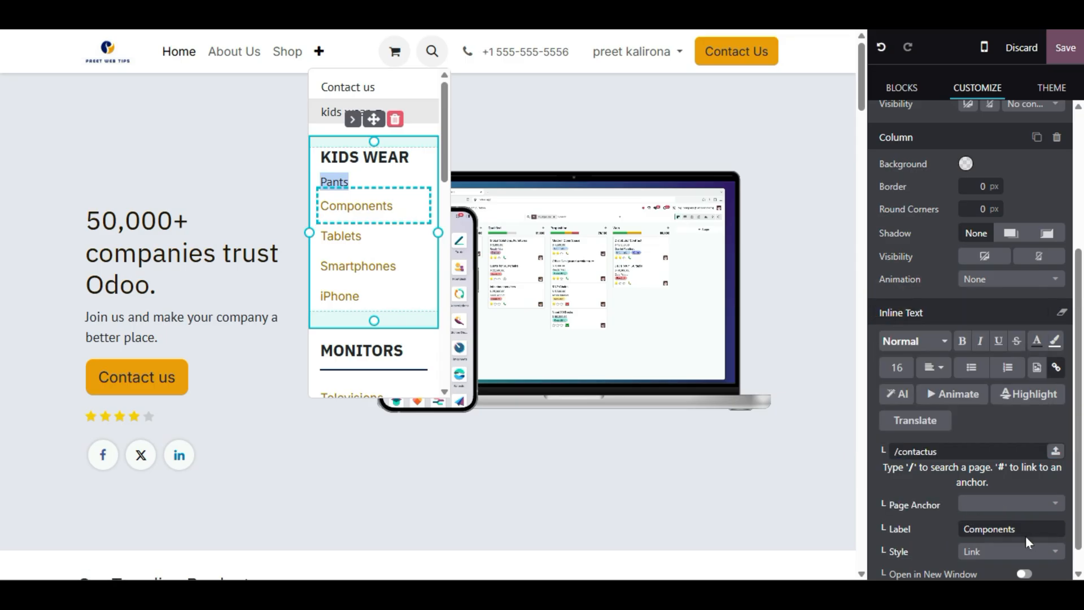
scroll(913, 515, "down", 1)
- Reselect the word Pants and link it to /contactus (Contact Us)
left_click(359, 181)
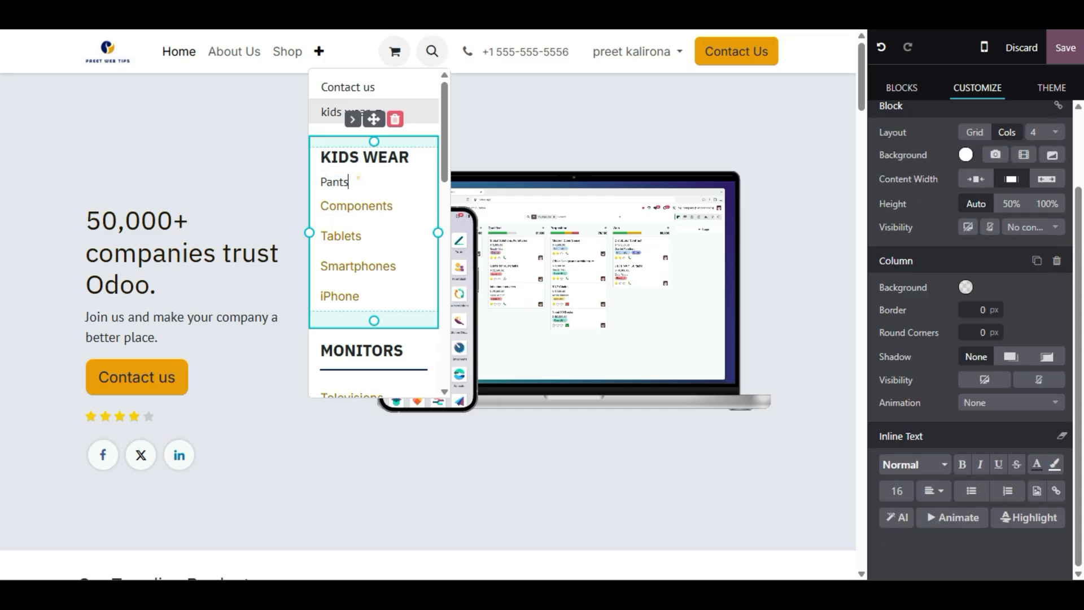
double_click(339, 181)
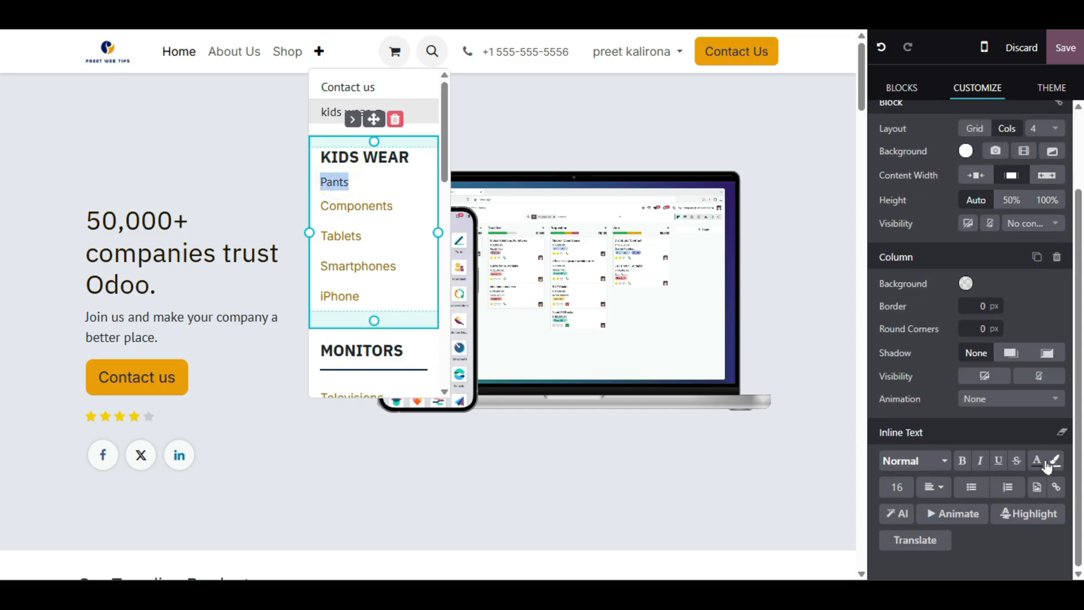
left_click(1054, 489)
type("cont")
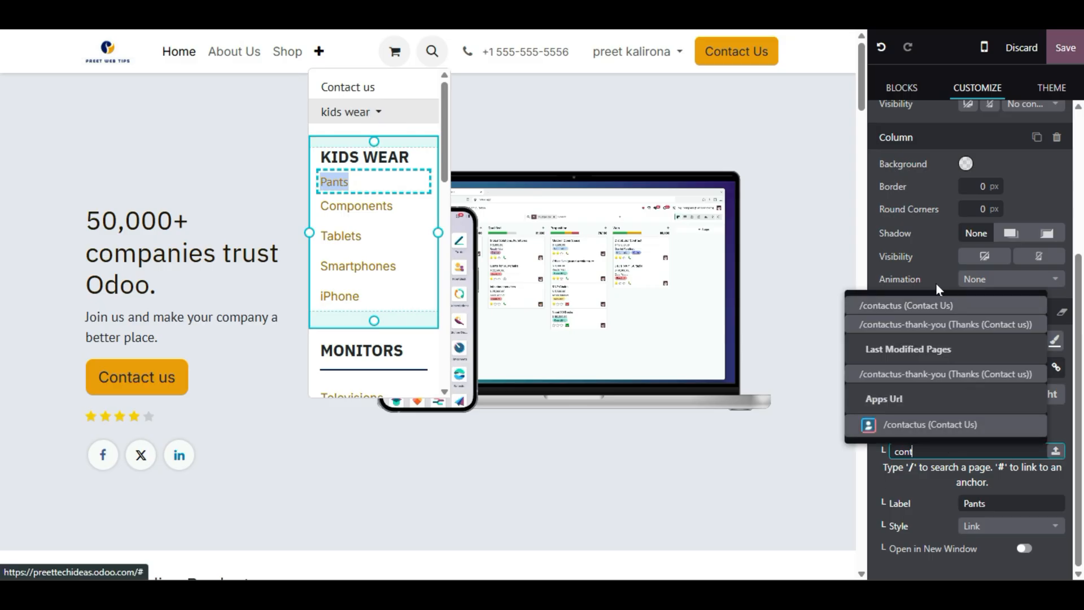
left_click(937, 310)
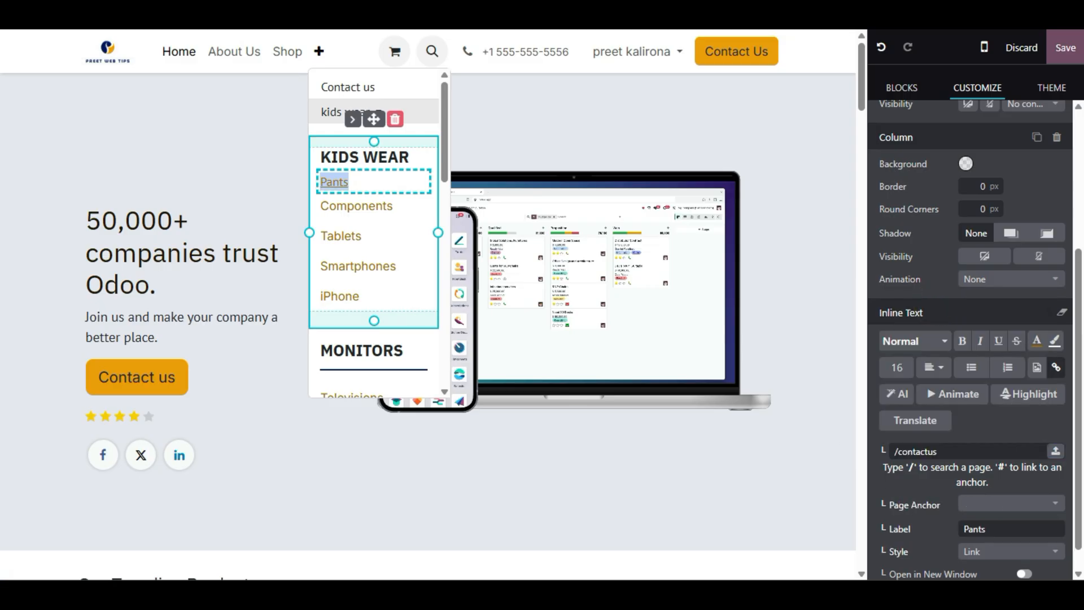
- Save, then follow Pants in the kids wear menu to confirm it opens Contact us
left_click(1065, 48)
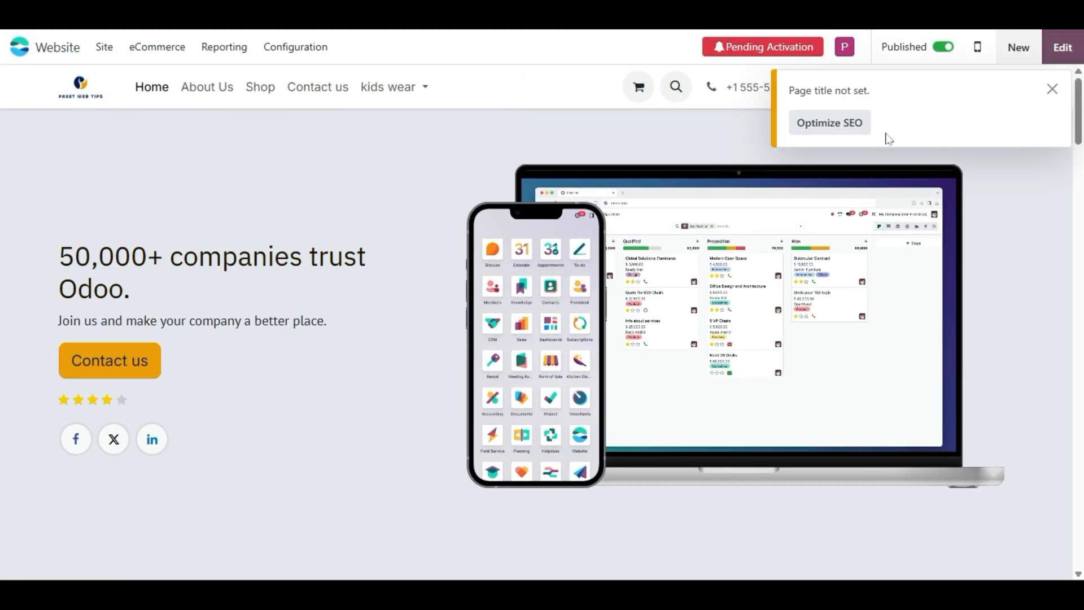
left_click(402, 91)
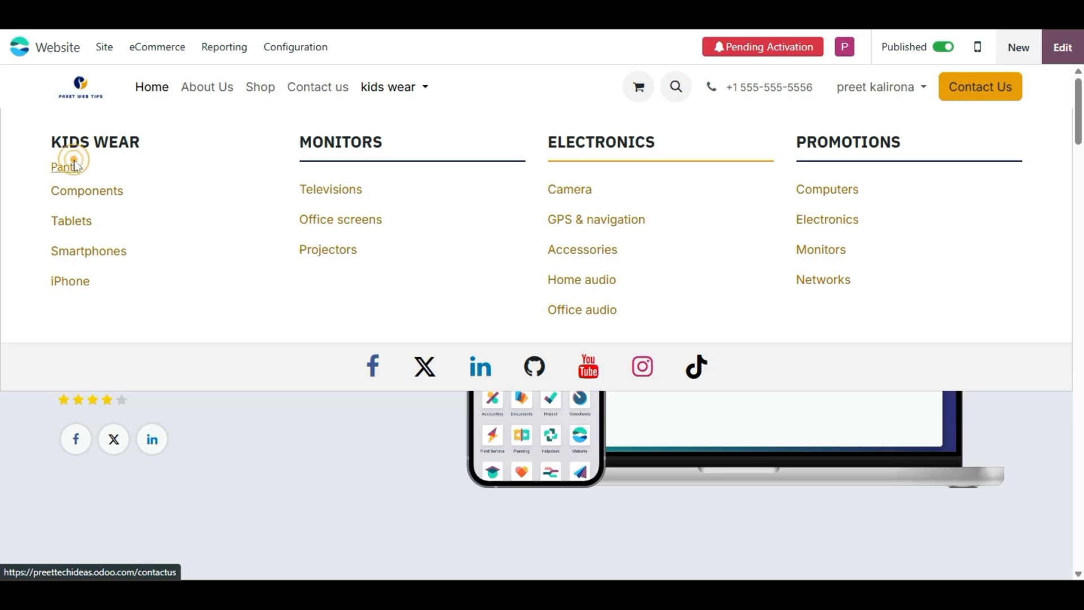
left_click(56, 165)
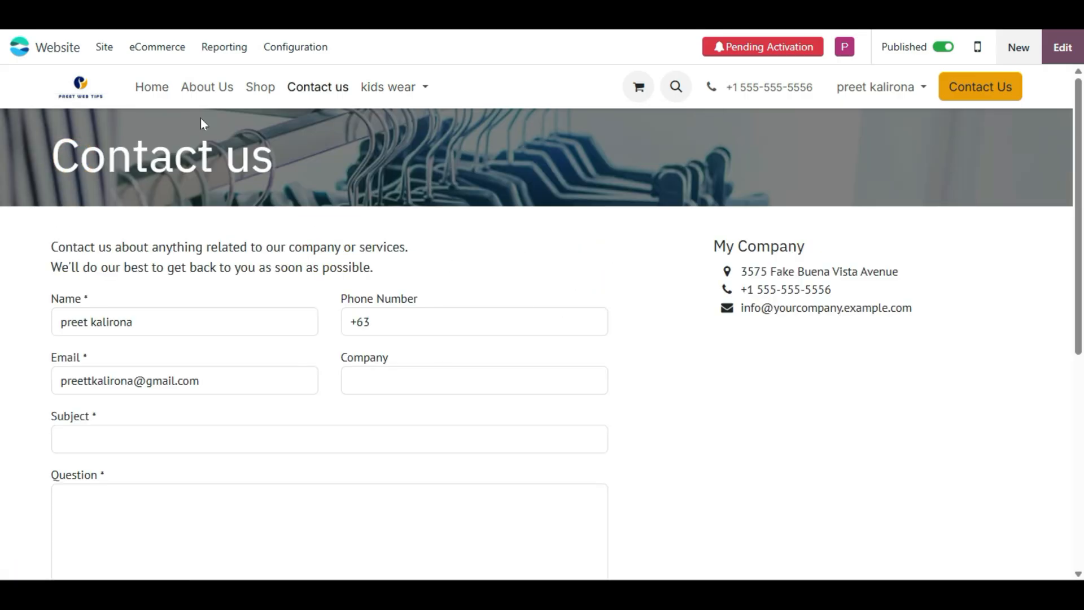
left_click(146, 88)
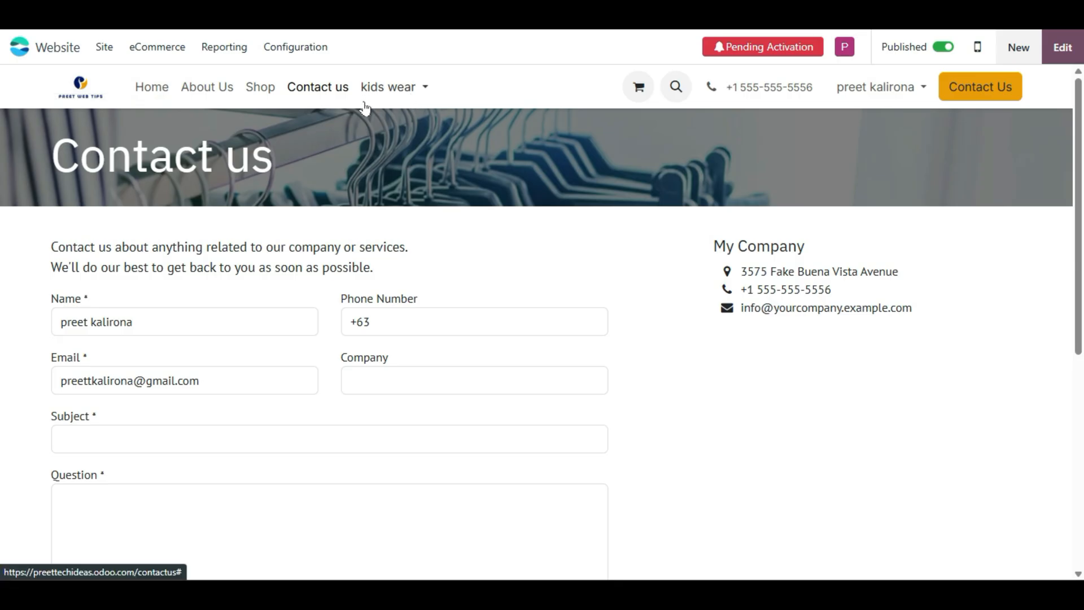
- Create and save a new eCommerce category named 'kids wear'
left_click(166, 54)
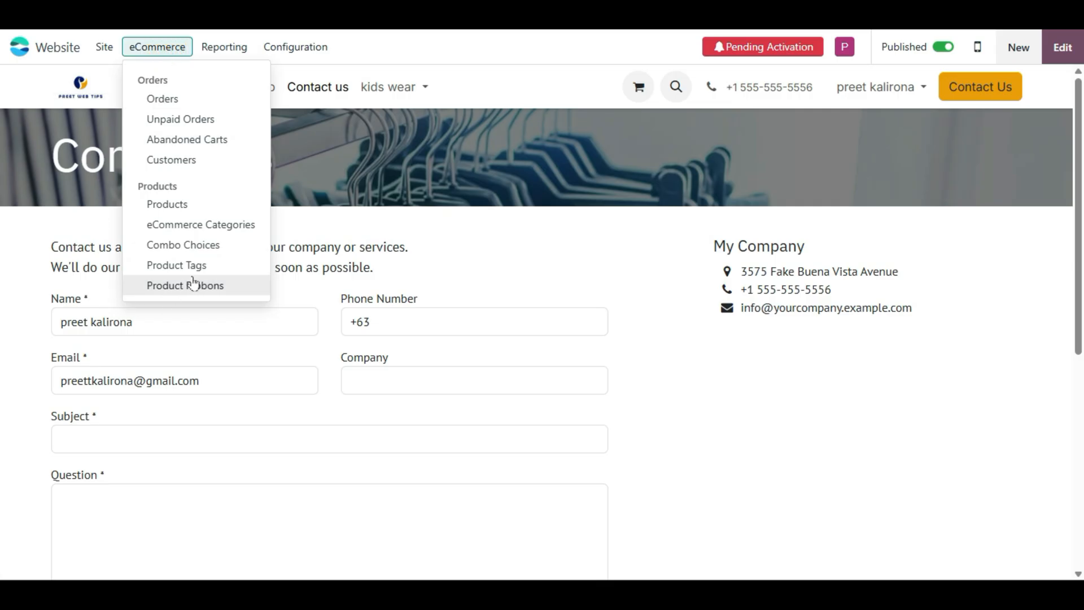
left_click(221, 231)
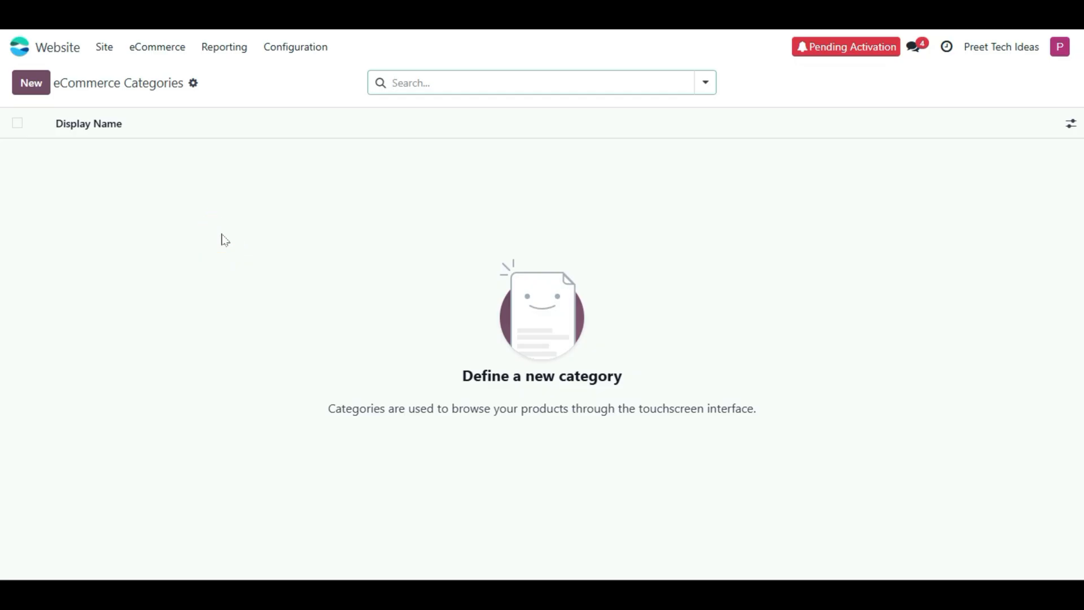
left_click(15, 90)
type("kids wear")
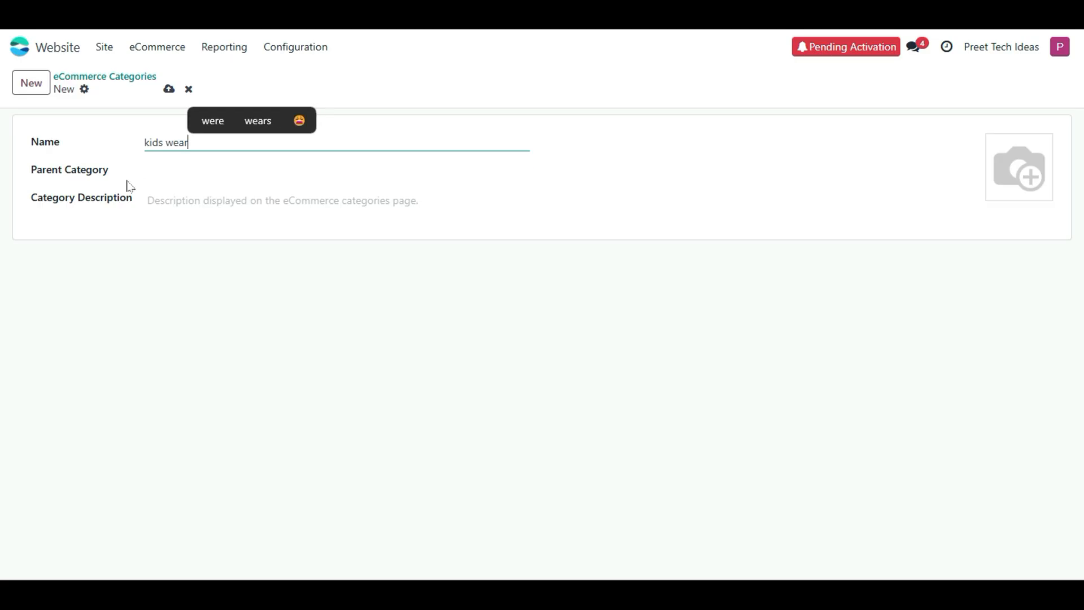
left_click(198, 277)
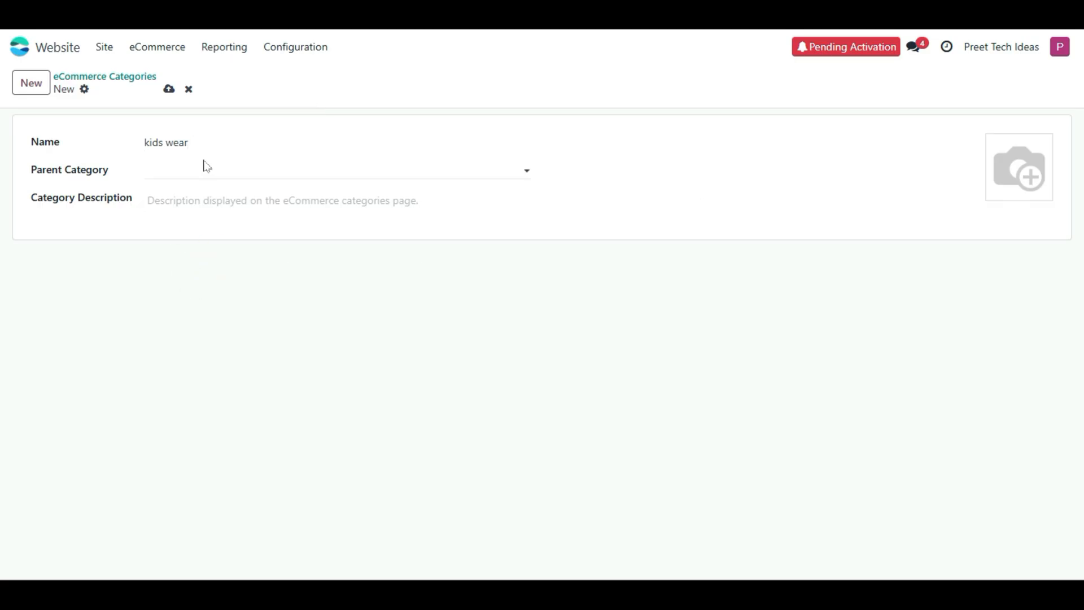
left_click(168, 90)
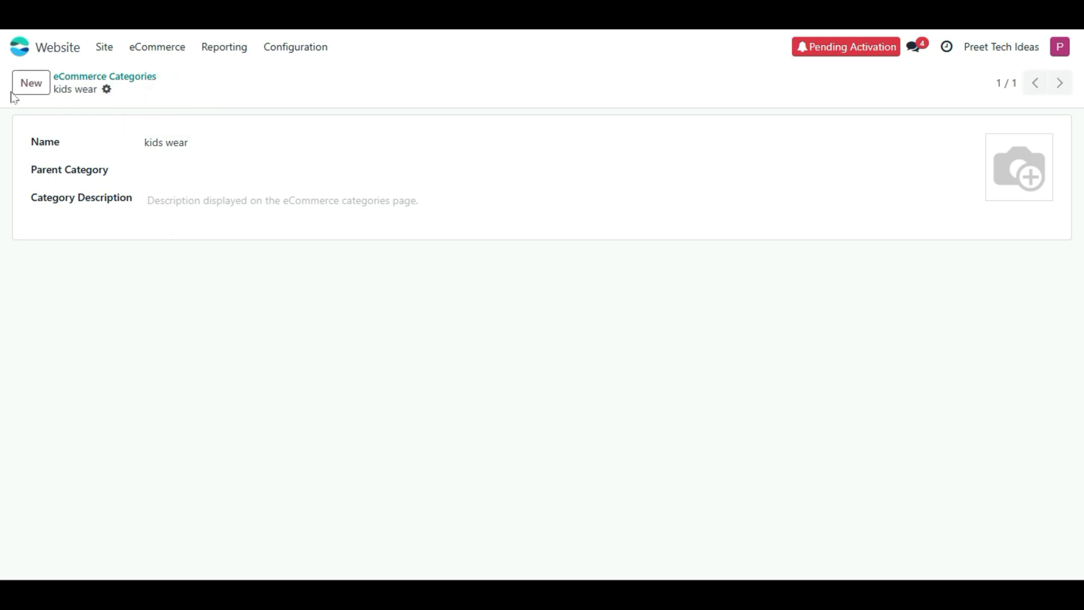
- Return to eCommerce Categories and open the kids wear category's details form
left_click(160, 49)
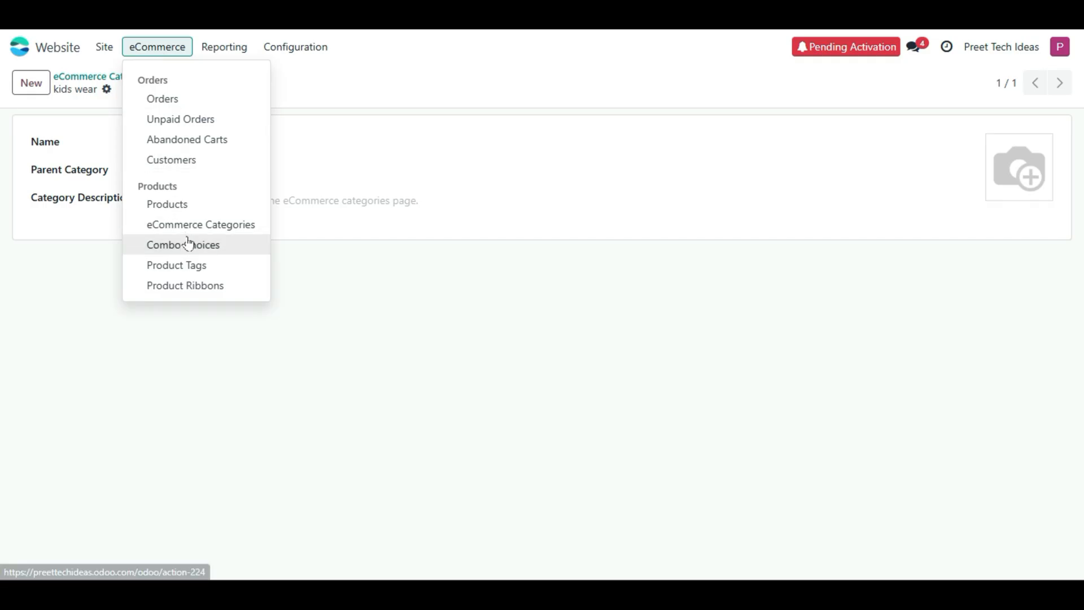
left_click(231, 233)
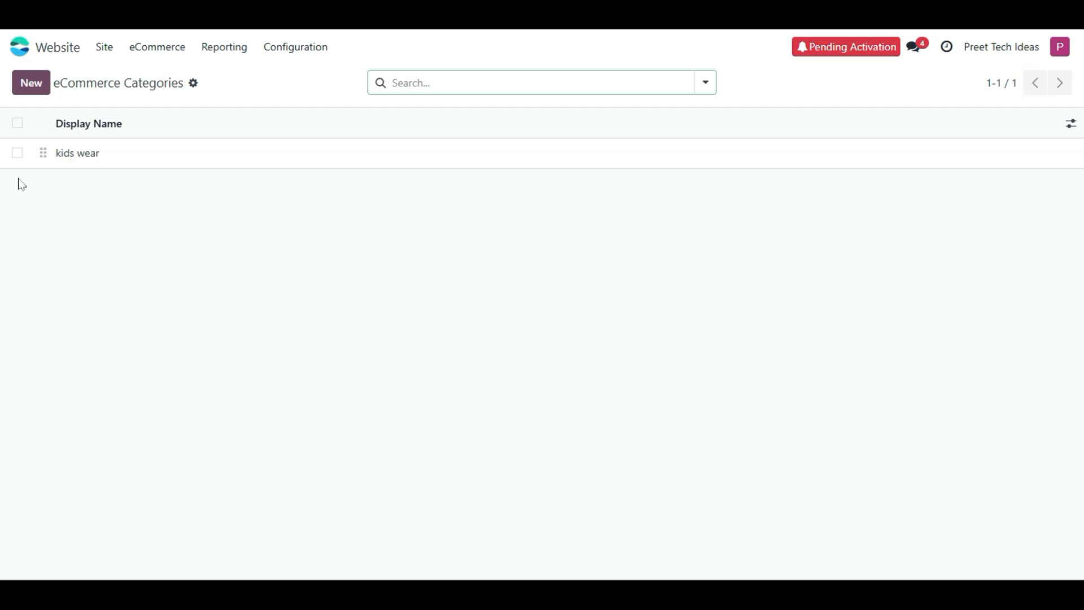
left_click(232, 154)
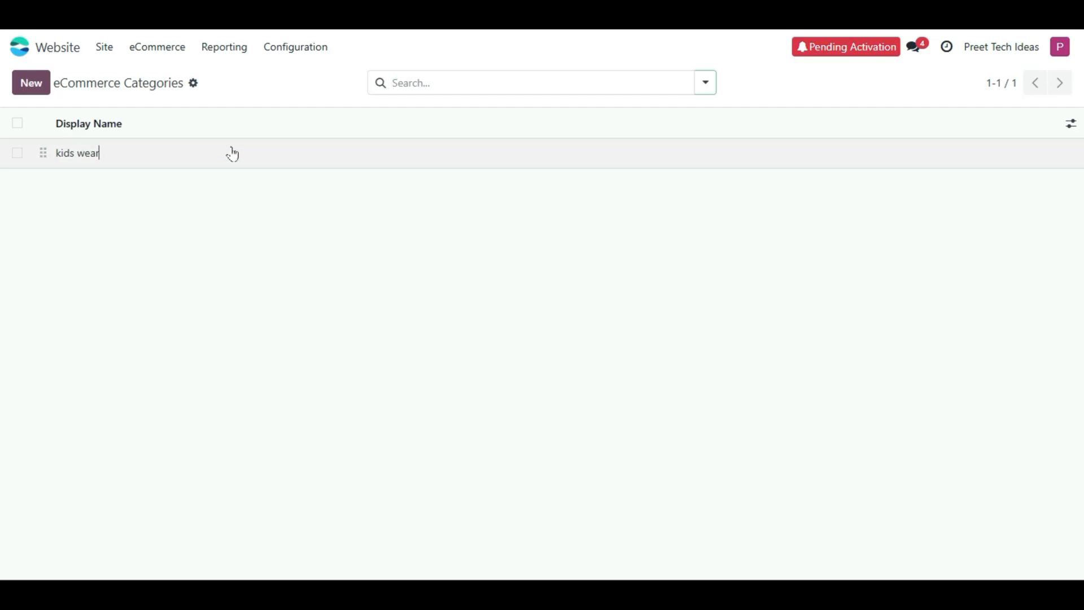
left_click(232, 154)
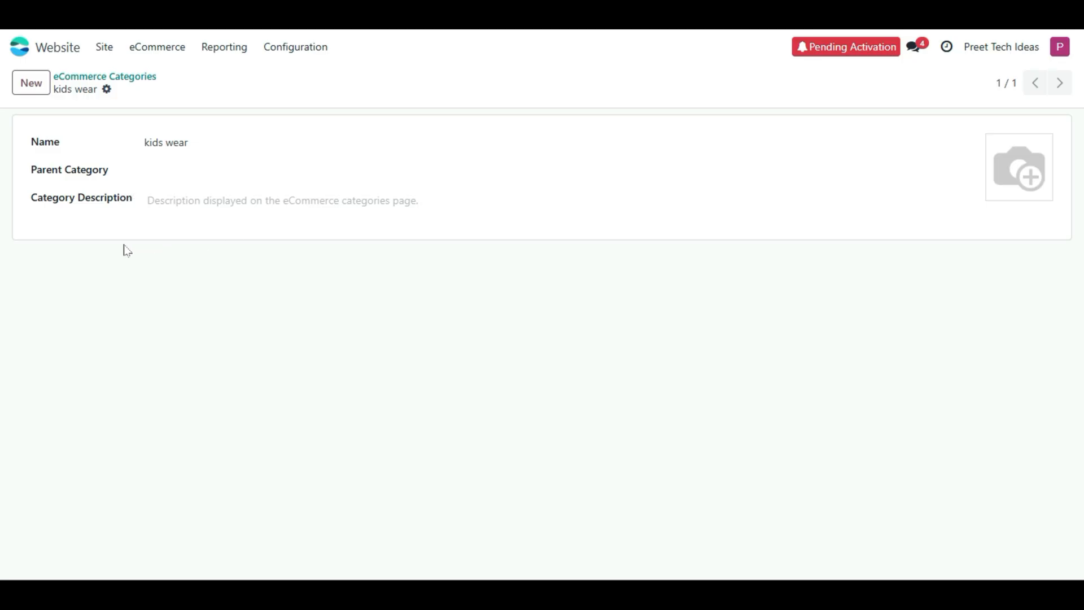
left_click(186, 194)
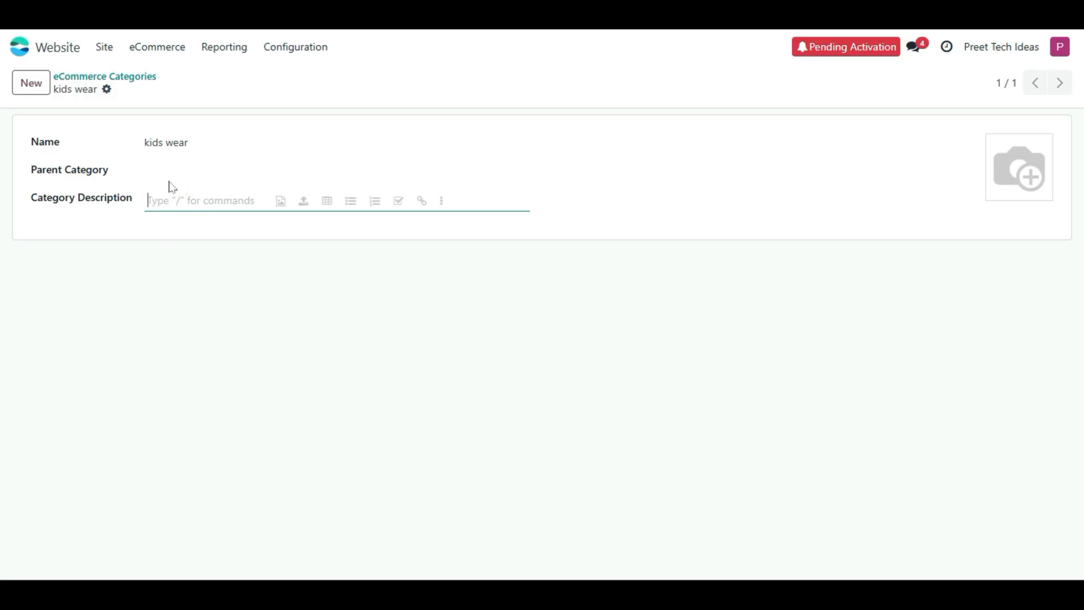
mouse_move(997, 188)
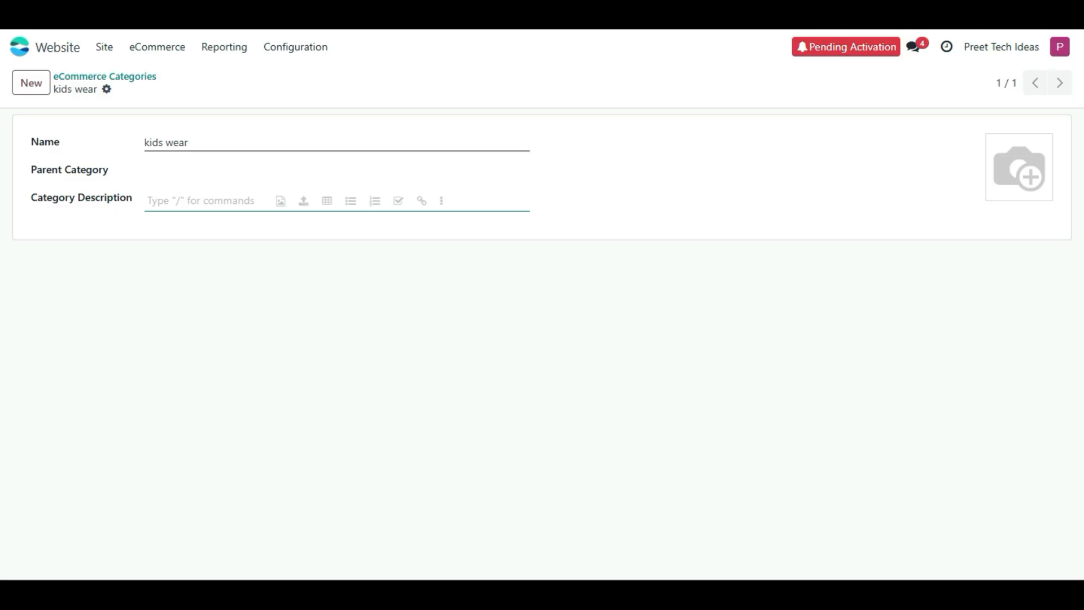
left_click(108, 49)
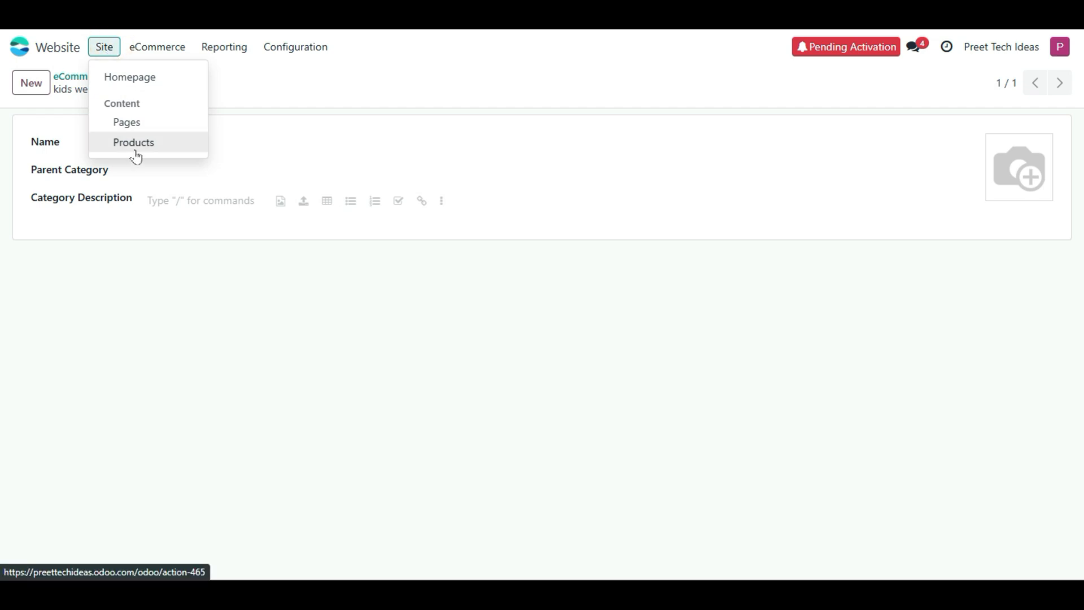
- On the homepage, edit the mega menu and retype the Pants link as 'Kids Wear'
left_click(103, 74)
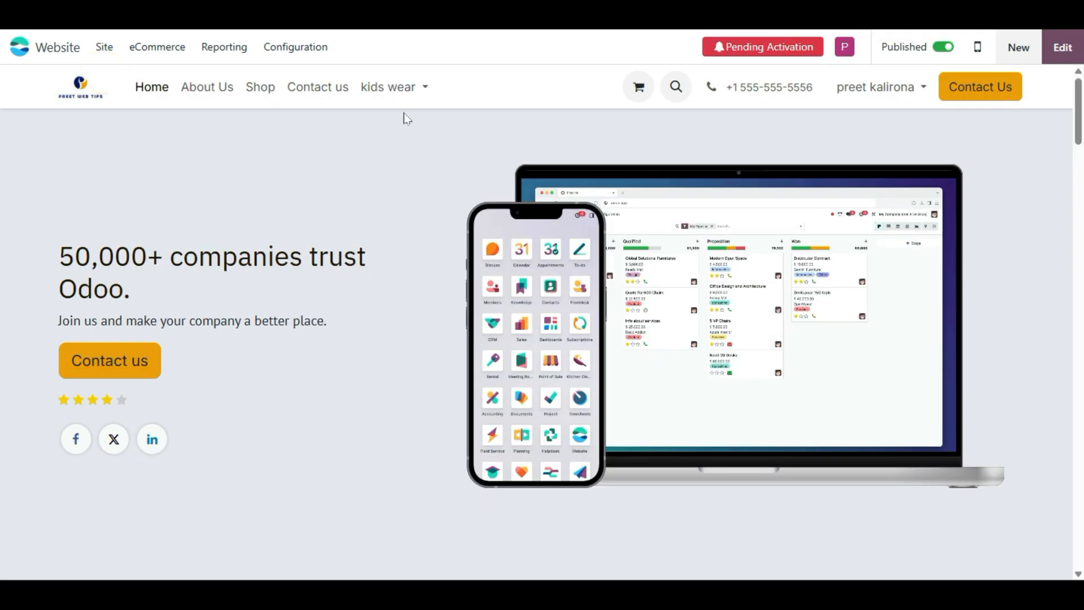
left_click(405, 89)
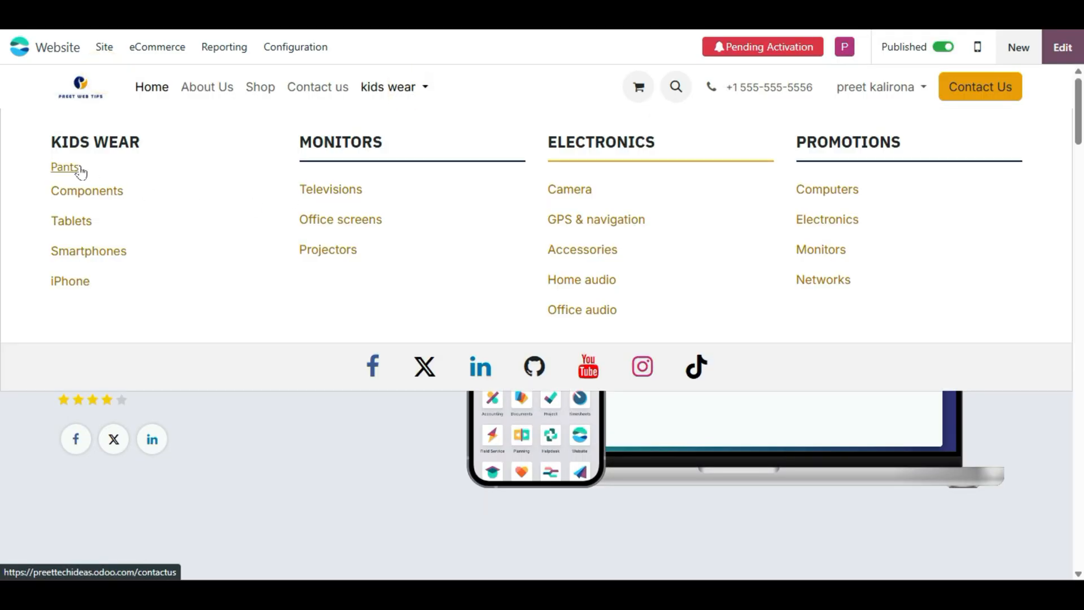
left_click(1063, 46)
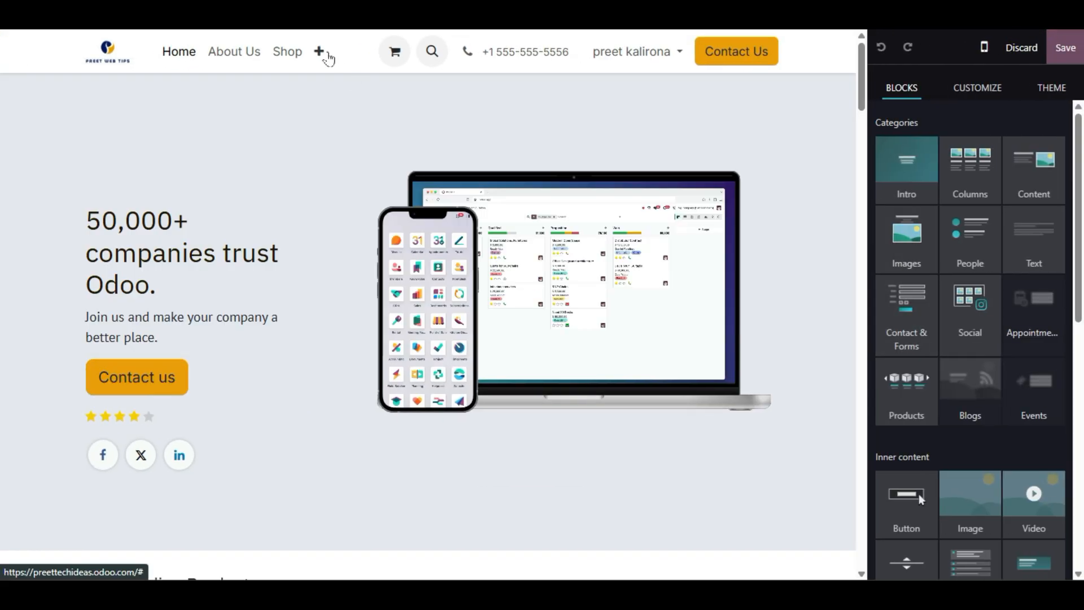
left_click(320, 52)
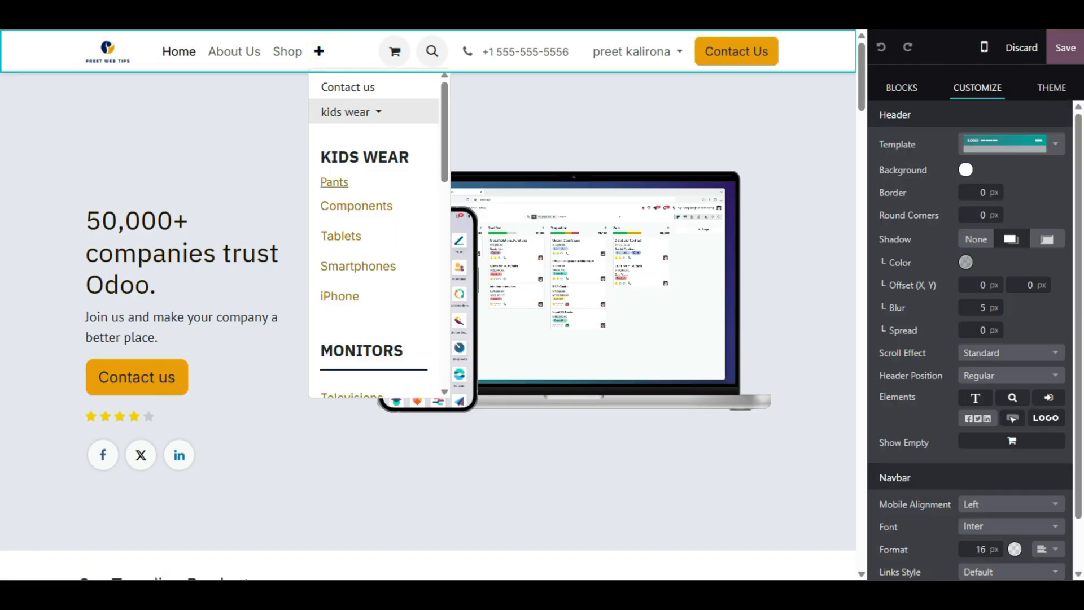
left_click(380, 180)
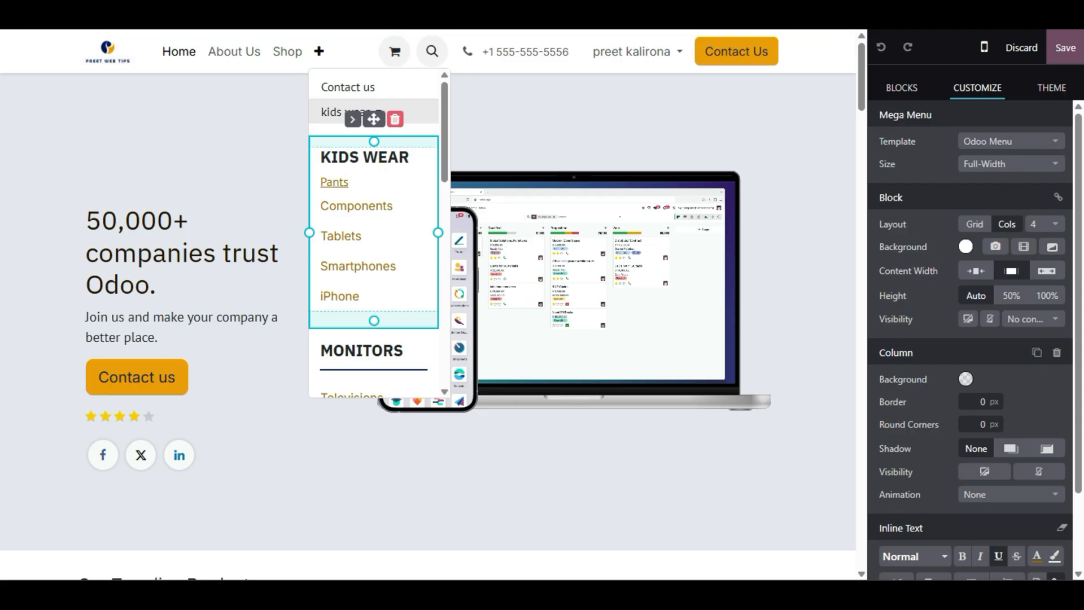
left_click_drag(349, 184, 320, 184)
type("Kids Wa")
key("BackSpace")
type("ear")
key("ctrl+Delete")
- Point the Kids Wear link at /shop/category/kids-wear-1 and save the page
left_click(367, 188)
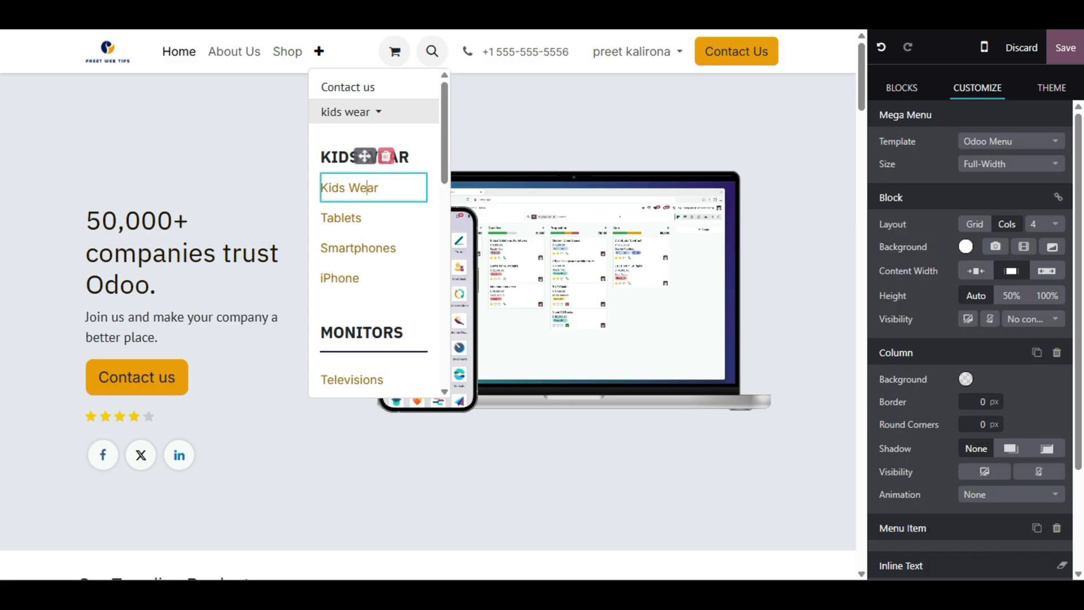
triple_click(367, 187)
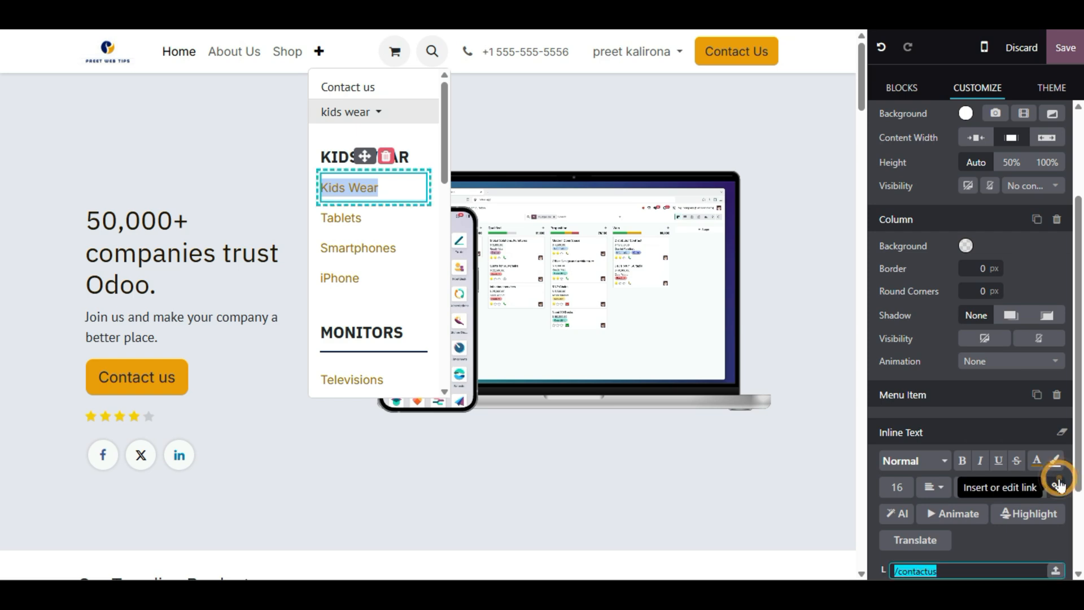
left_click(1057, 485)
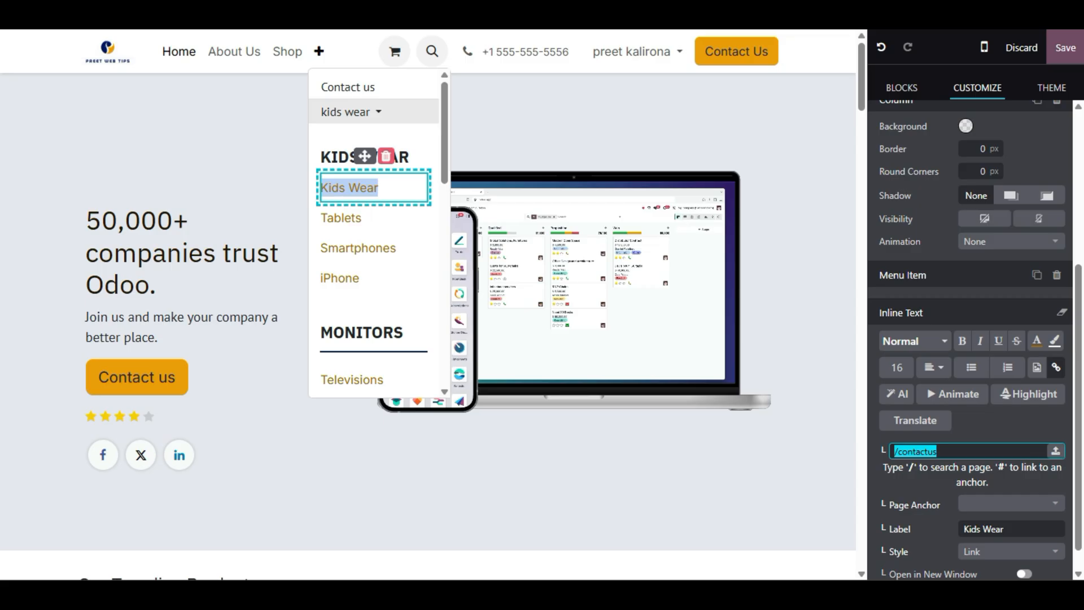
type("ki")
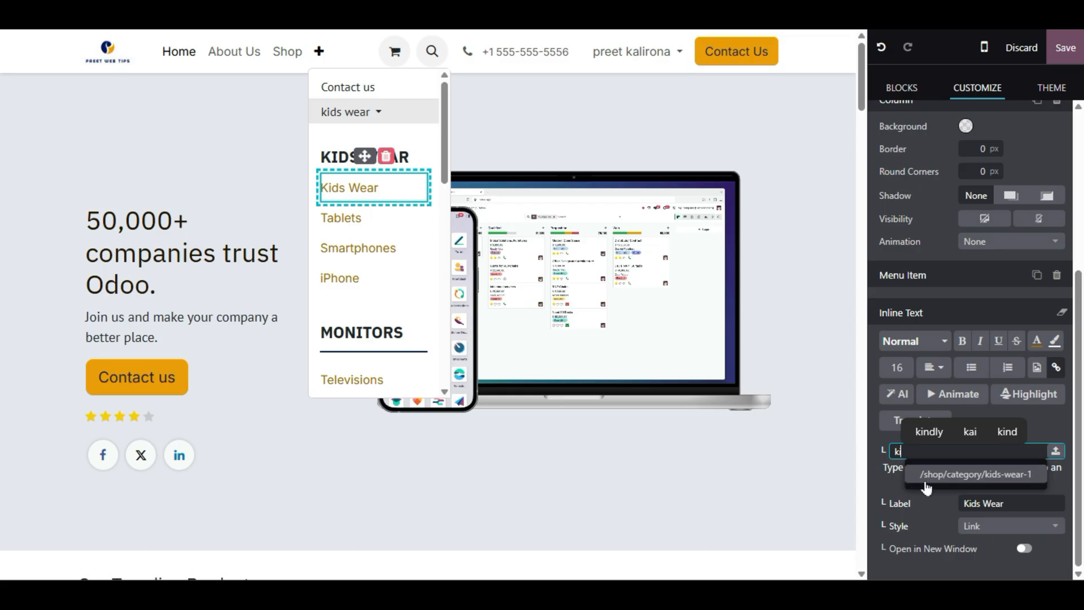
left_click(979, 481)
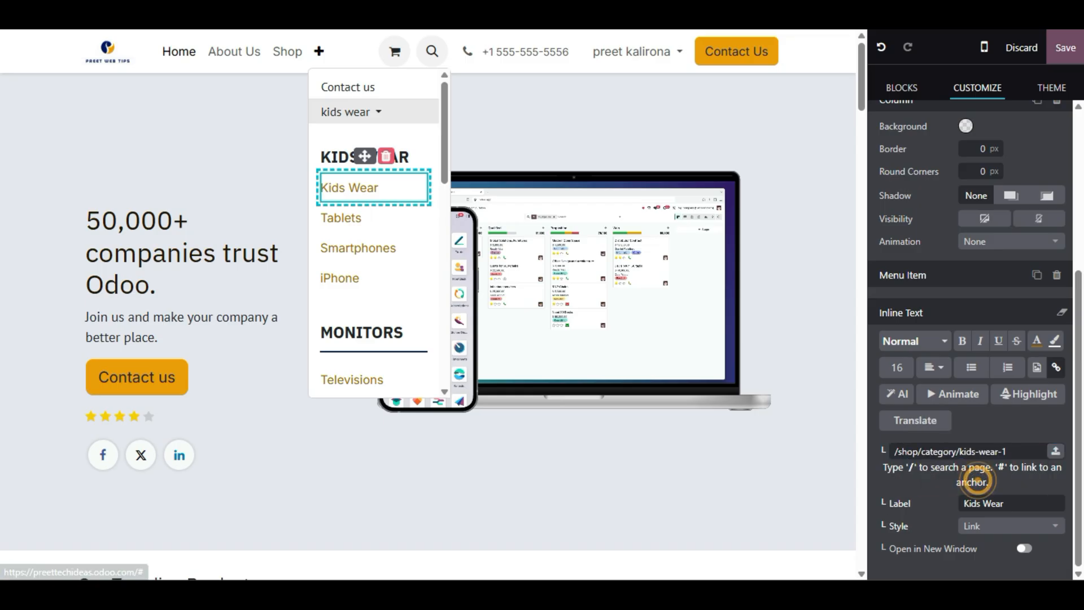
left_click(1059, 46)
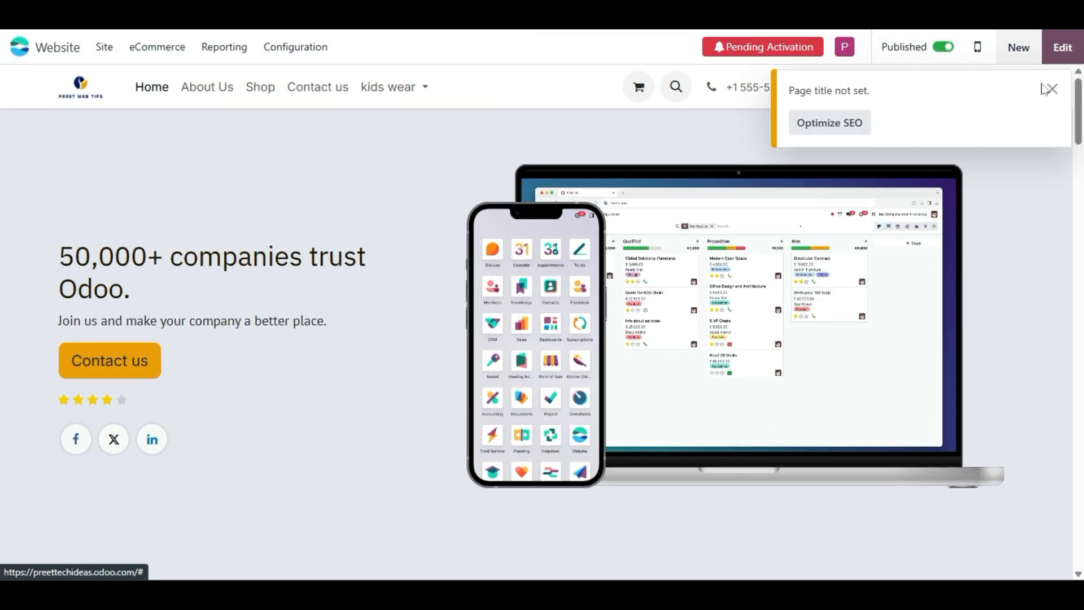
- Follow Kids Wear from the mega menu to check the category page, then return home
left_click(418, 84)
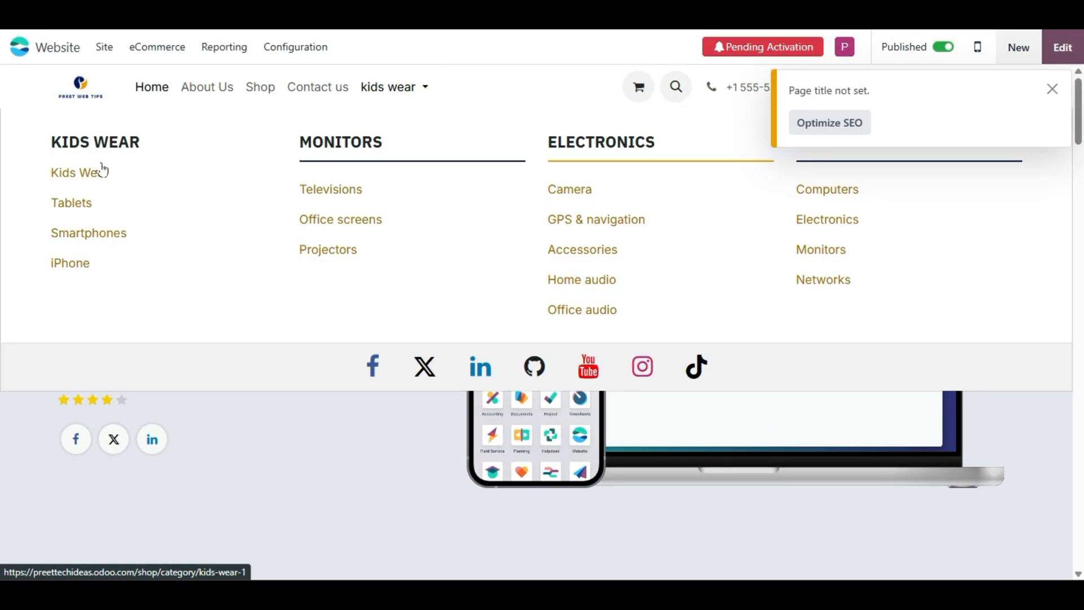
left_click(73, 171)
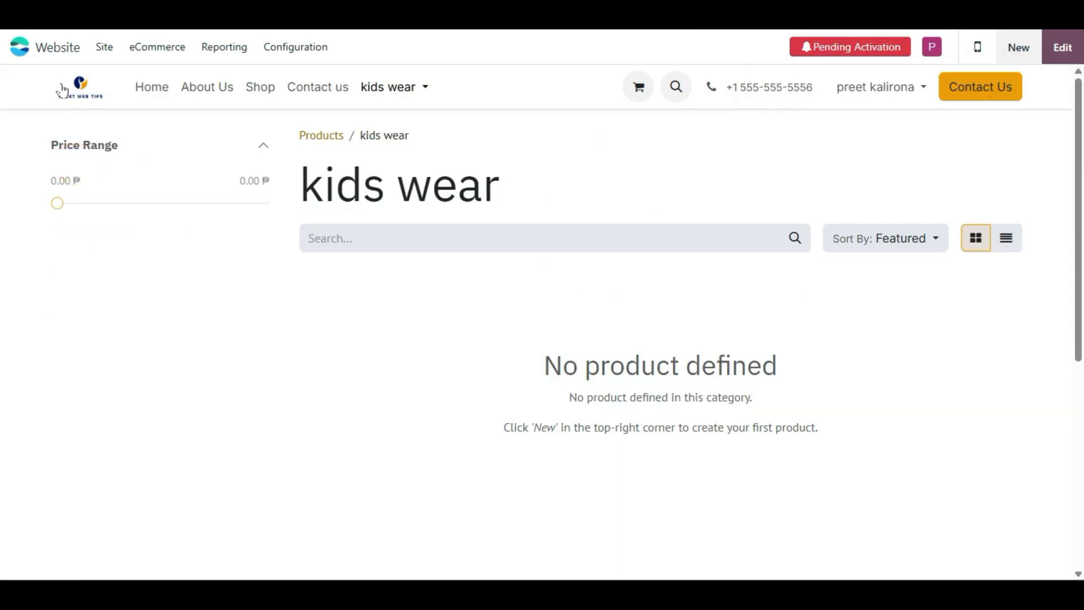
left_click(139, 85)
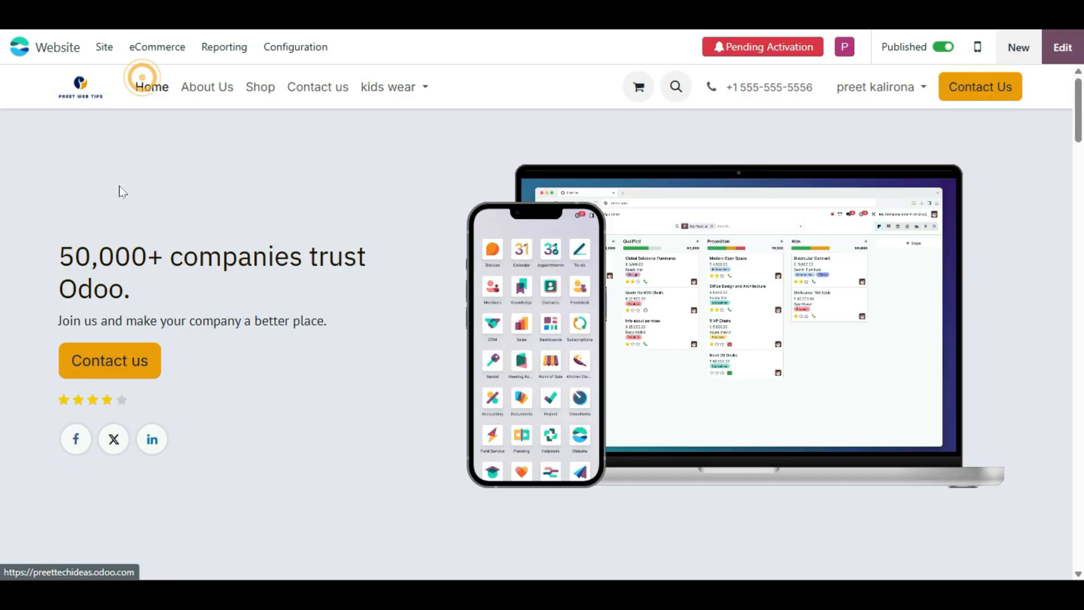
- Create a new product from eCommerce Products and name it 'kid pants'
left_click(129, 48)
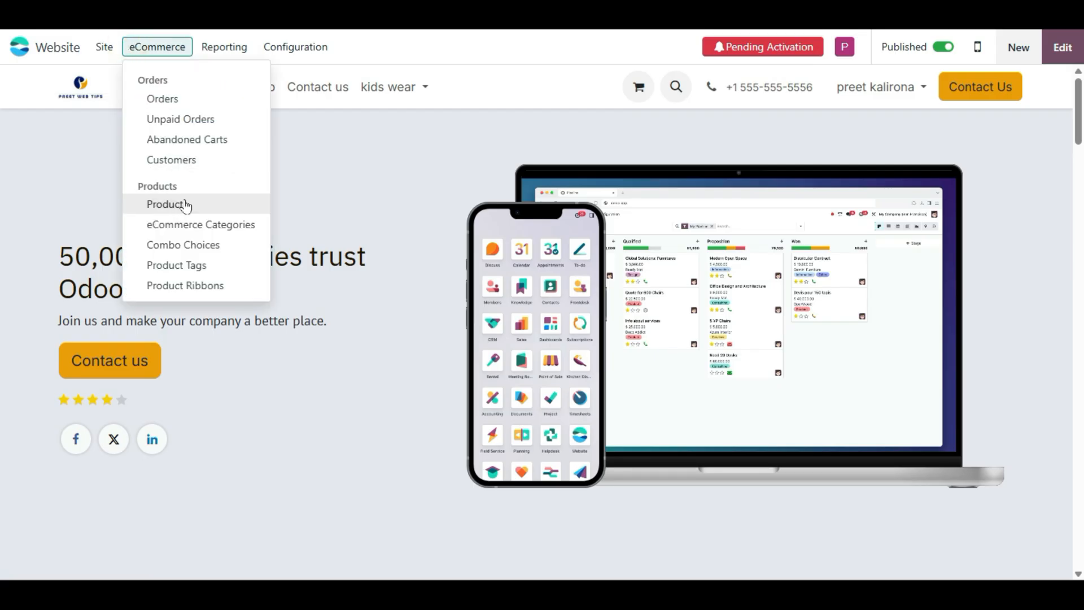
left_click(155, 202)
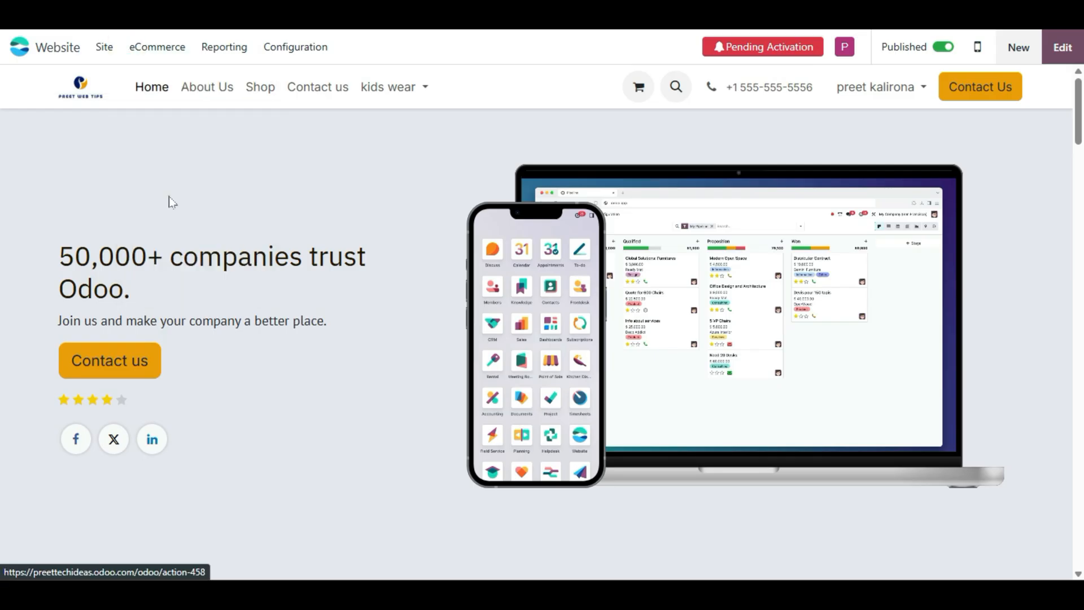
left_click(24, 90)
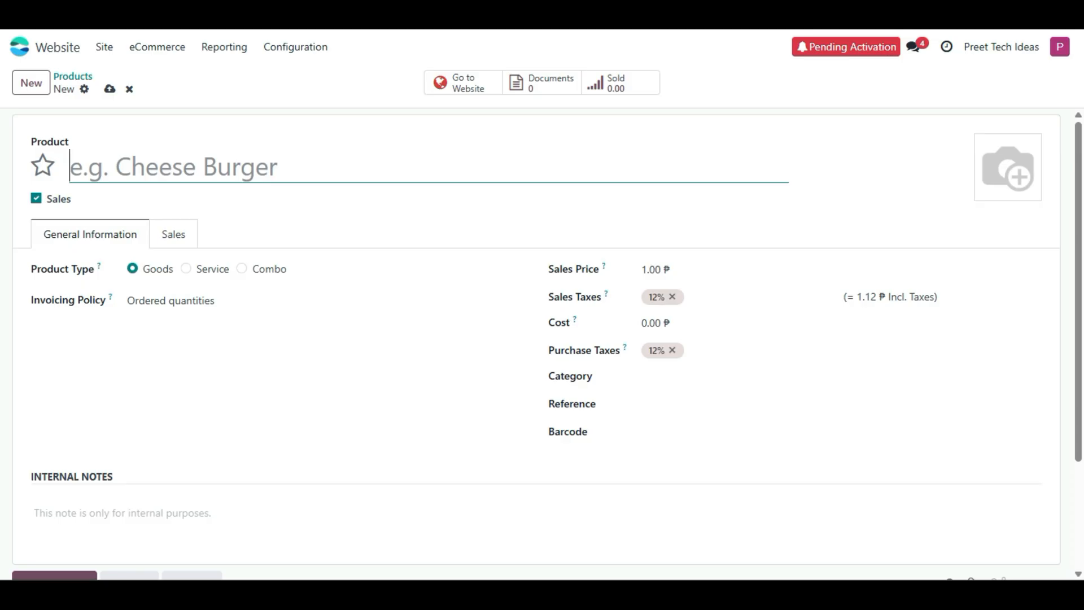
type("kid pan")
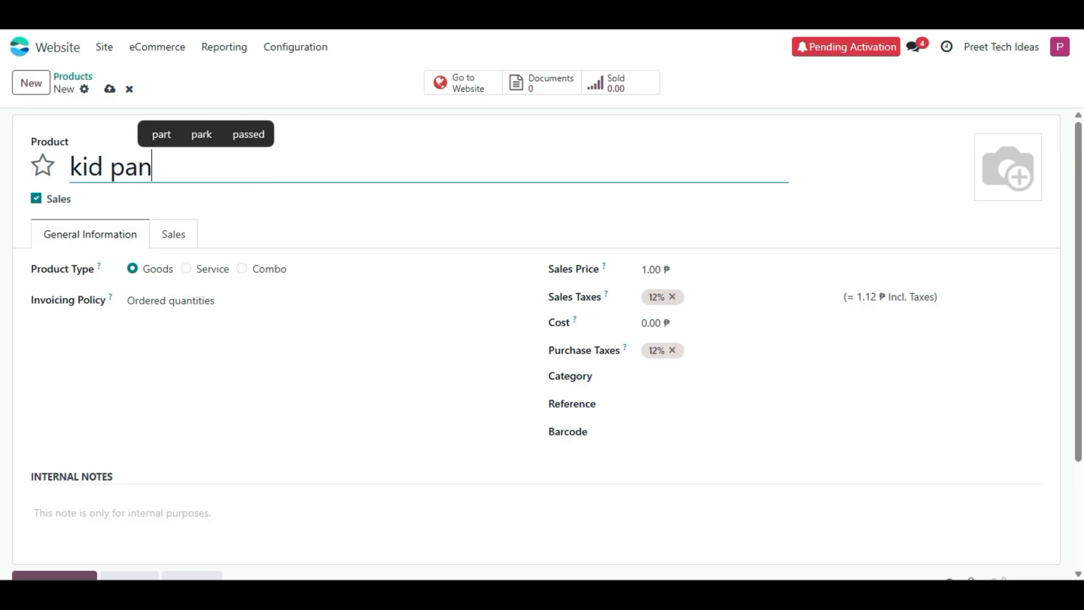
type("ts")
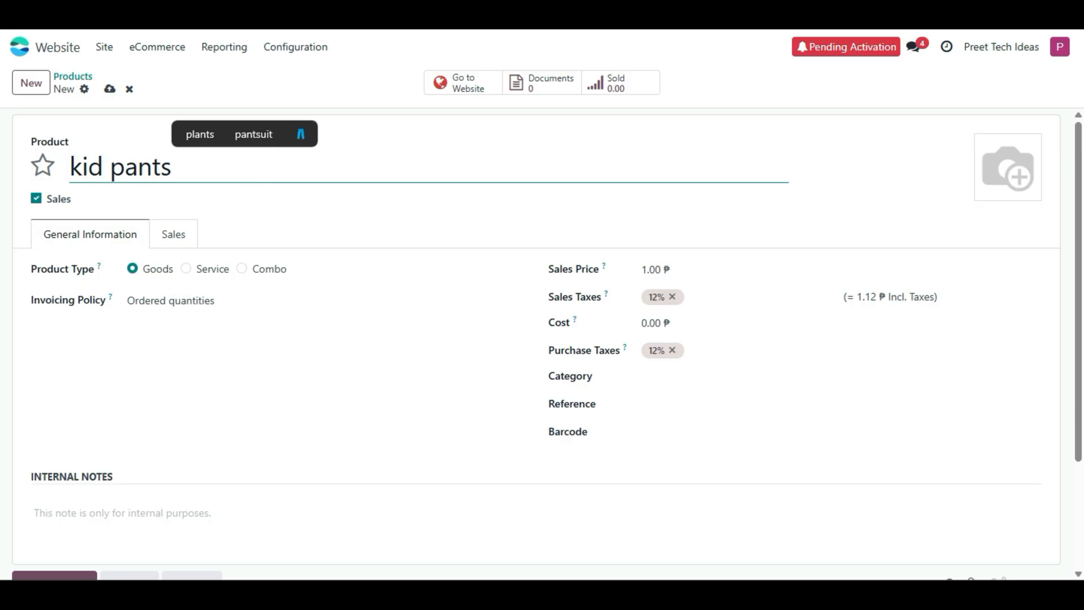
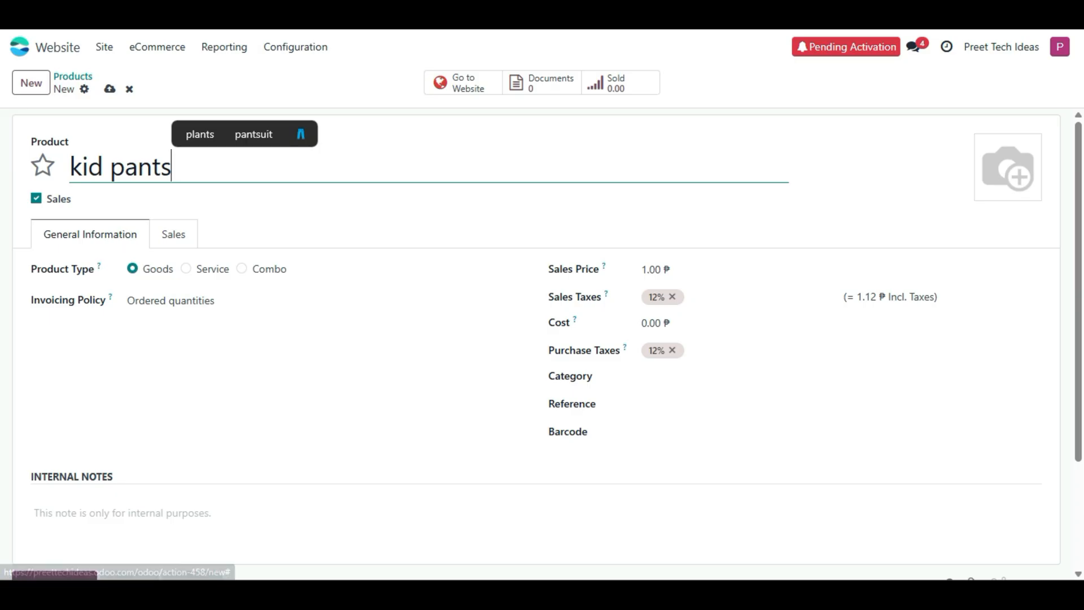
- Switch the product type to Service and back to Goods, edit the sales price, and pick an image
left_click(186, 268)
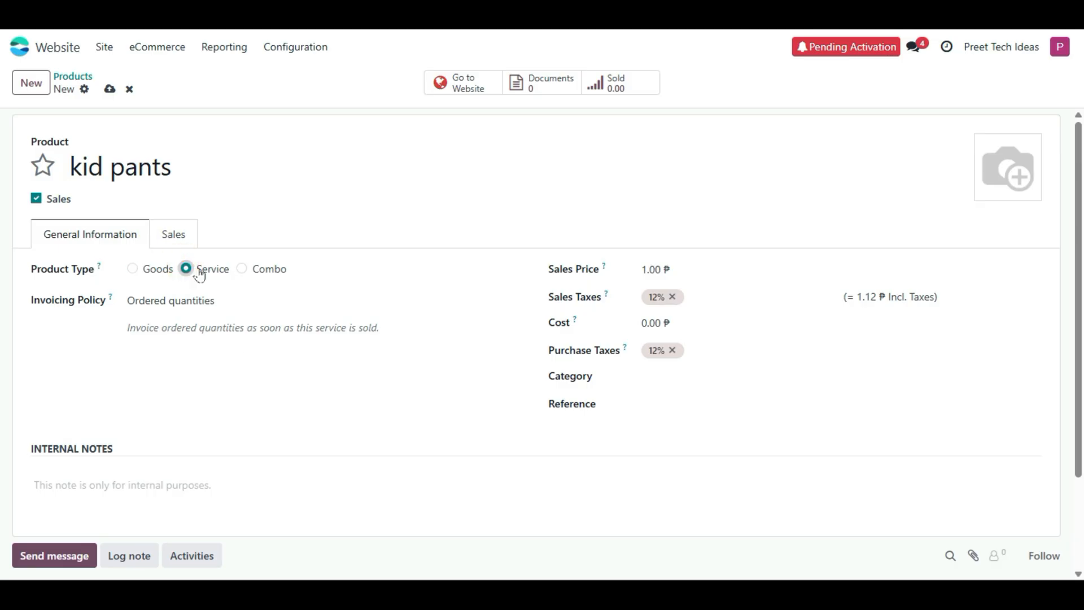
left_click(133, 271)
left_click(648, 266)
left_click(653, 261)
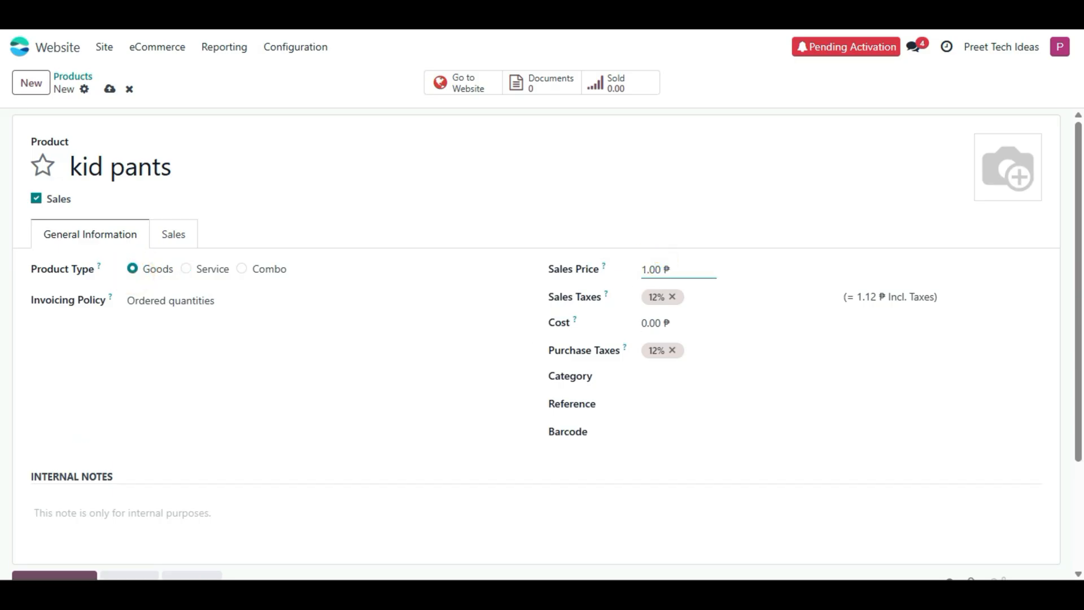
double_click(656, 261)
left_click(686, 422)
left_click(987, 190)
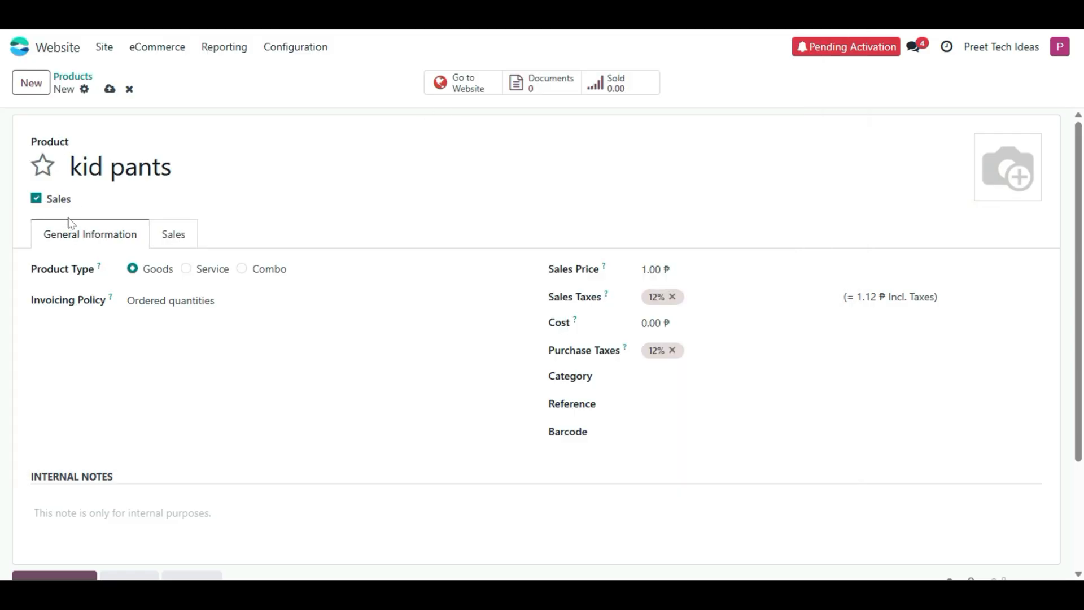
- Mark kid pants as Published and assign it the kids wear eCommerce category
left_click(171, 234)
scroll(260, 390, "down", 2)
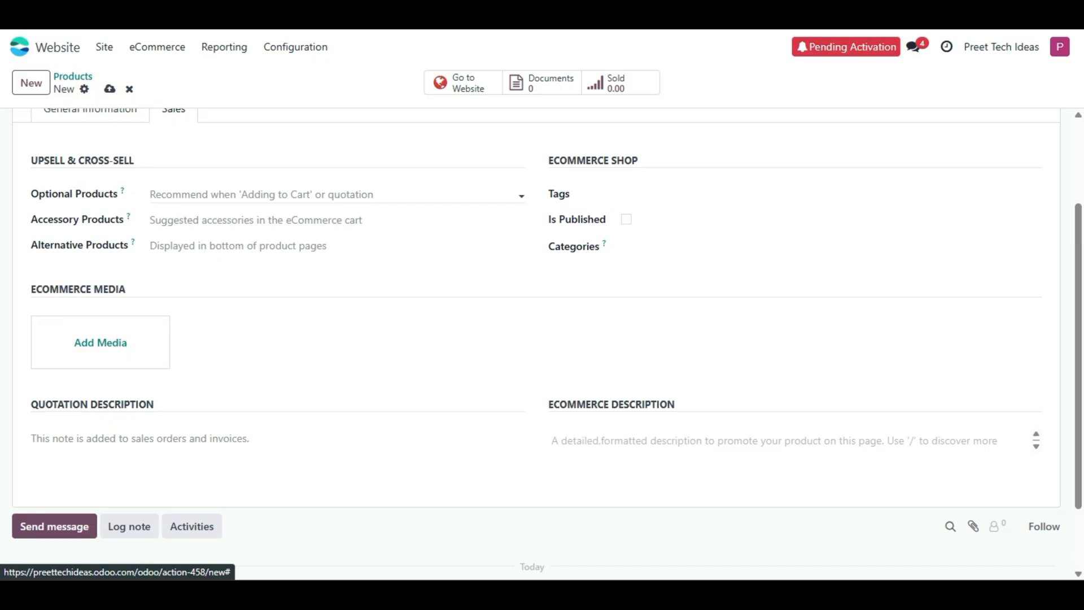
left_click(627, 220)
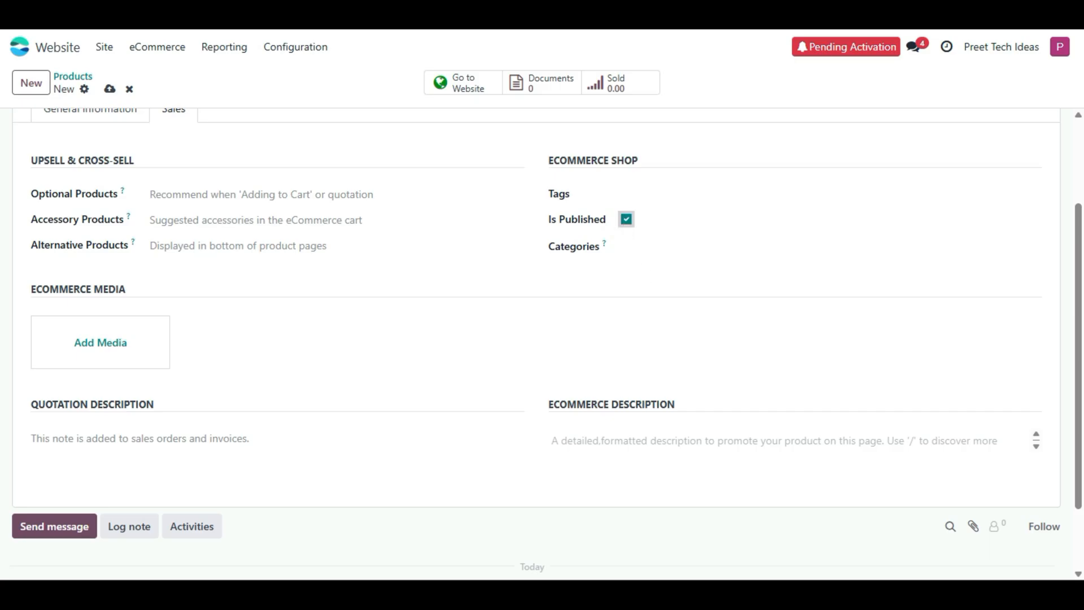
left_click(643, 251)
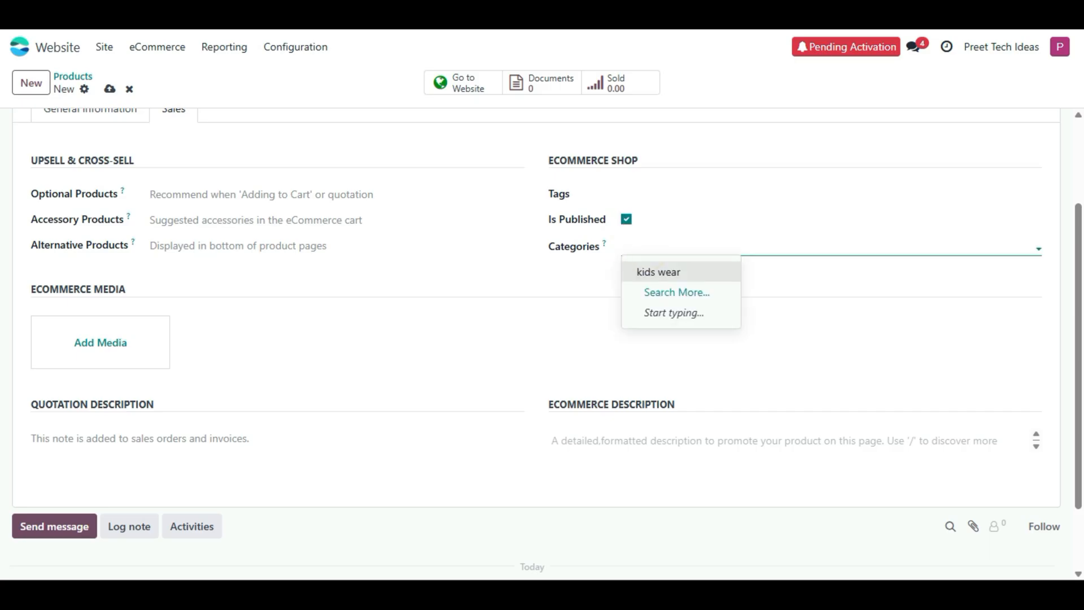
left_click(670, 272)
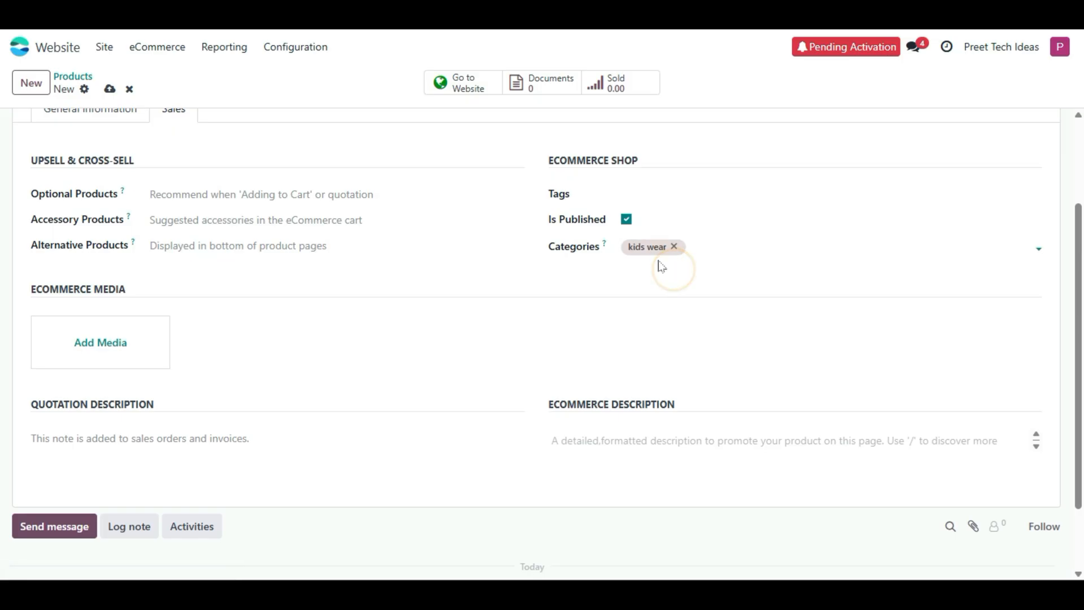
left_click(100, 110)
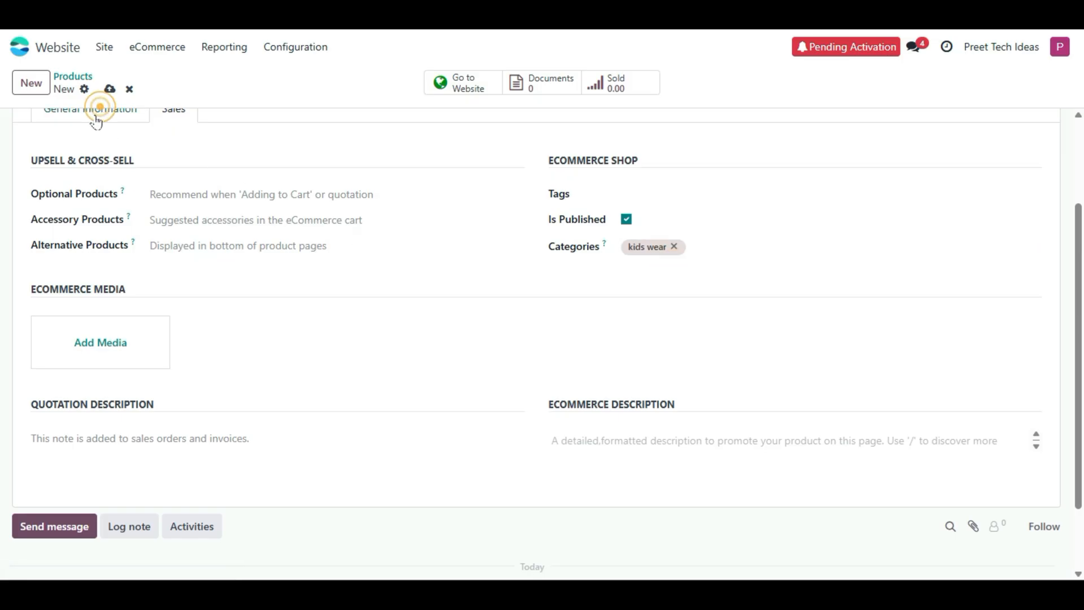
left_click(92, 113)
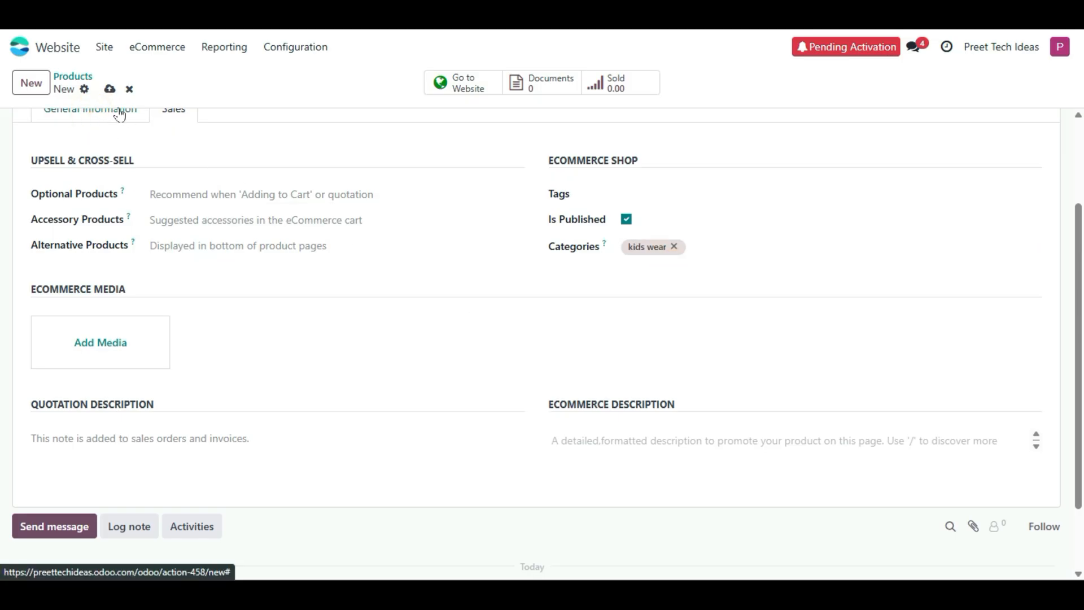
left_click(111, 114)
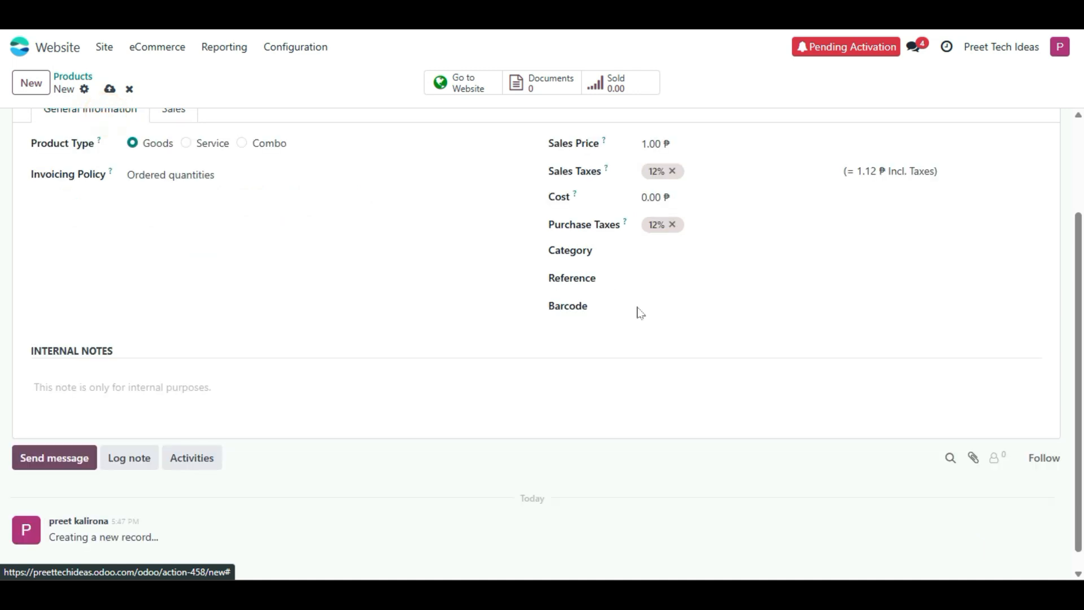
- Set the kid pants product category to Goods and review the Sales tab
left_click(691, 248)
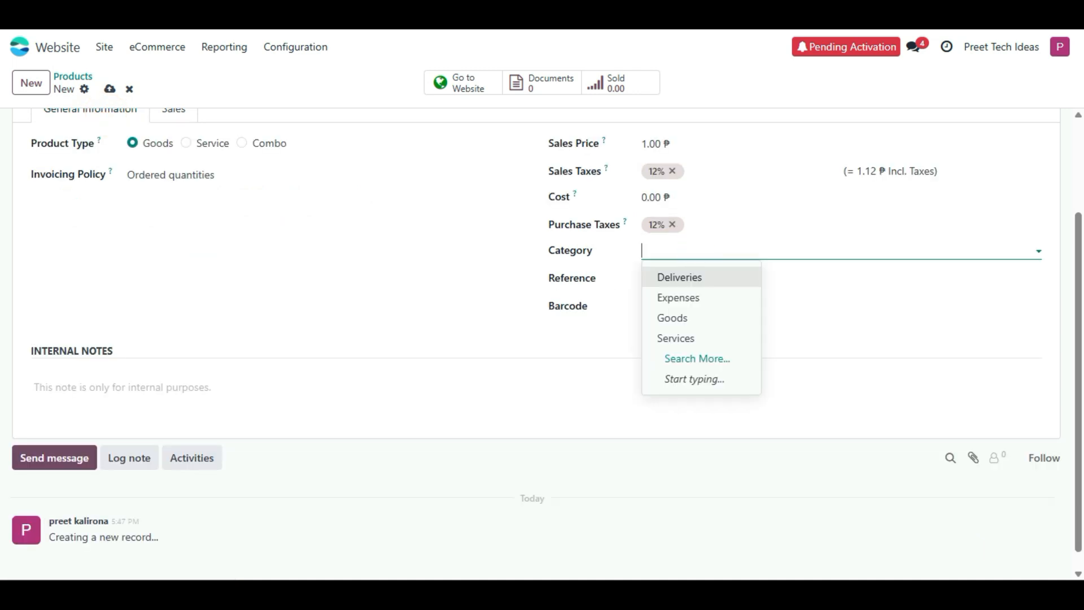
left_click(689, 317)
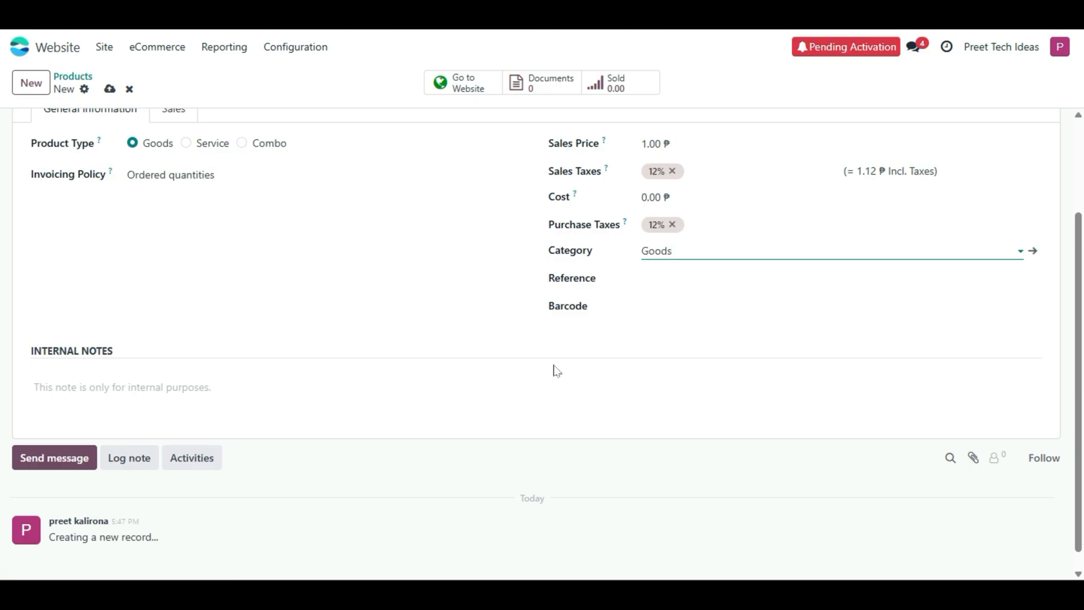
scroll(342, 314, "up", 3)
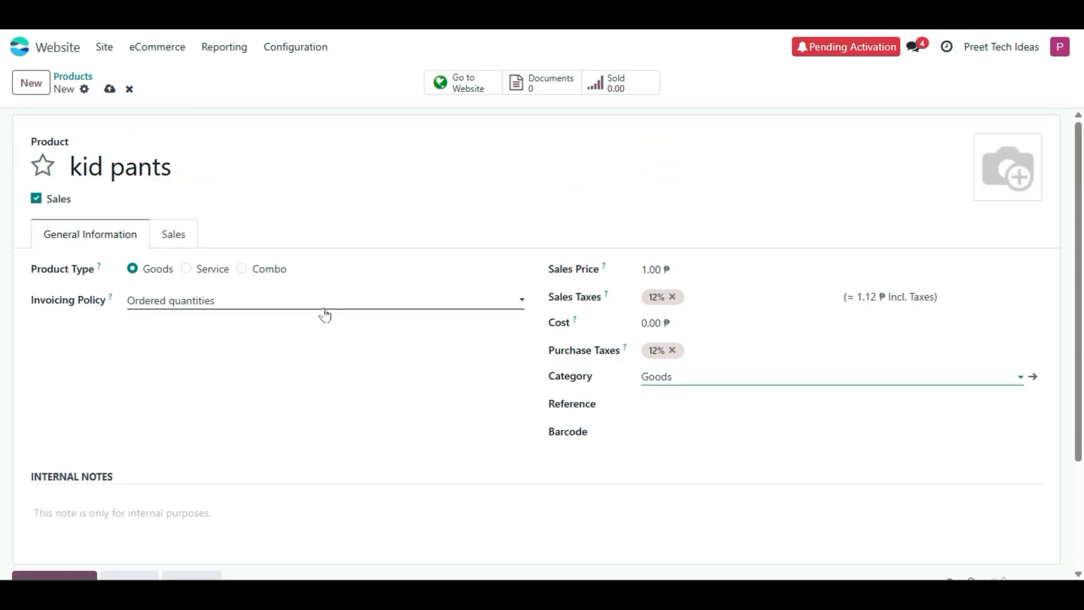
left_click(174, 234)
scroll(505, 313, "down", 2)
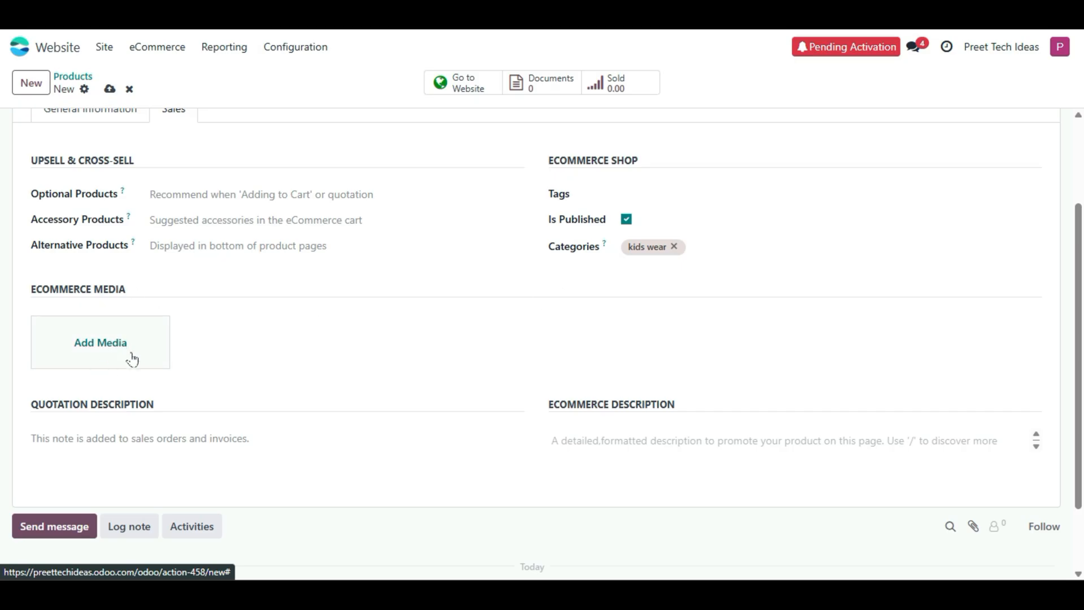
scroll(130, 357, "up", 3)
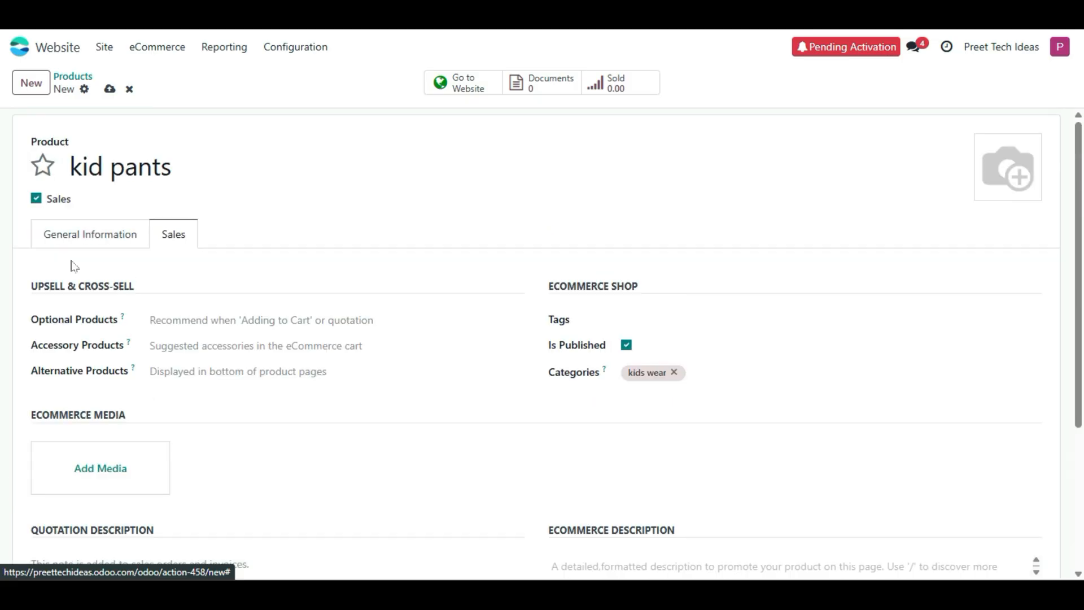
left_click(63, 234)
scroll(451, 406, "down", 3)
scroll(459, 416, "up", 3)
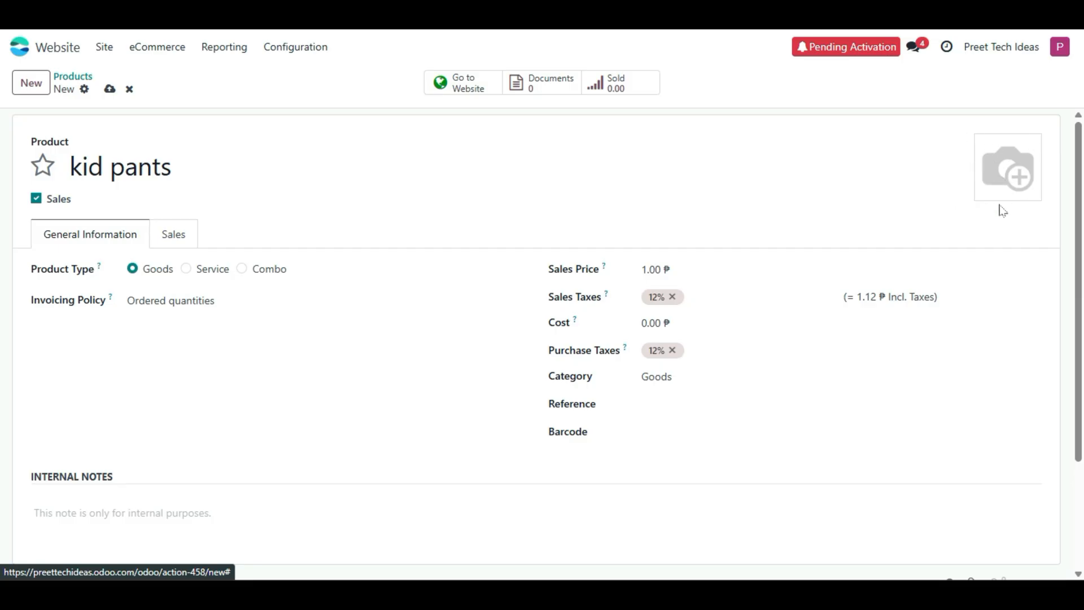
- Look through the Accessory Products list without choosing one, then save kid pants
left_click(172, 240)
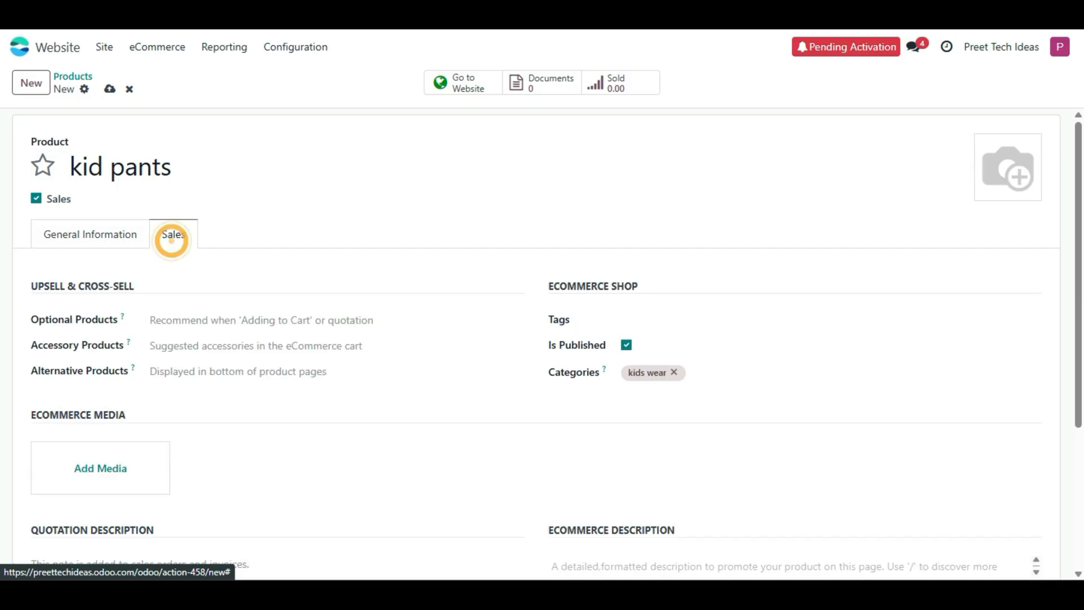
scroll(101, 387, "down", 2)
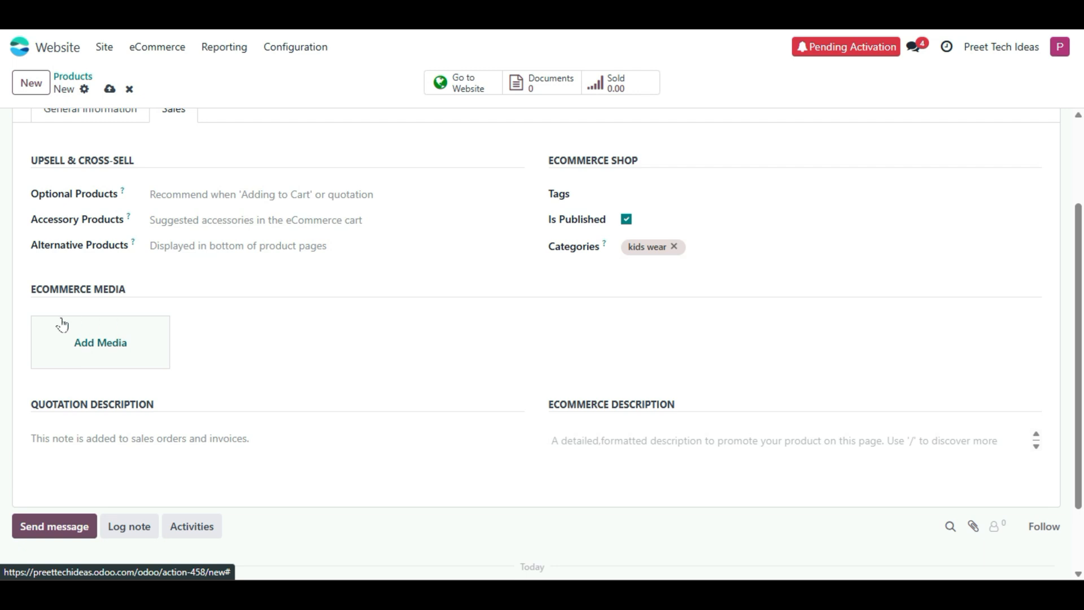
scroll(148, 335, "up", 2)
left_click(183, 226)
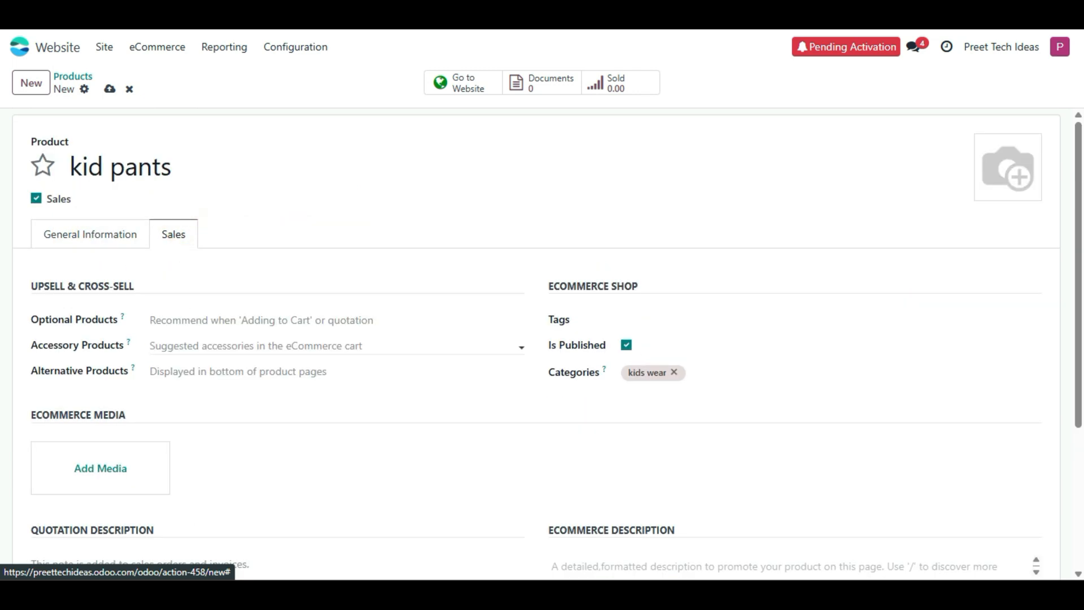
left_click(193, 346)
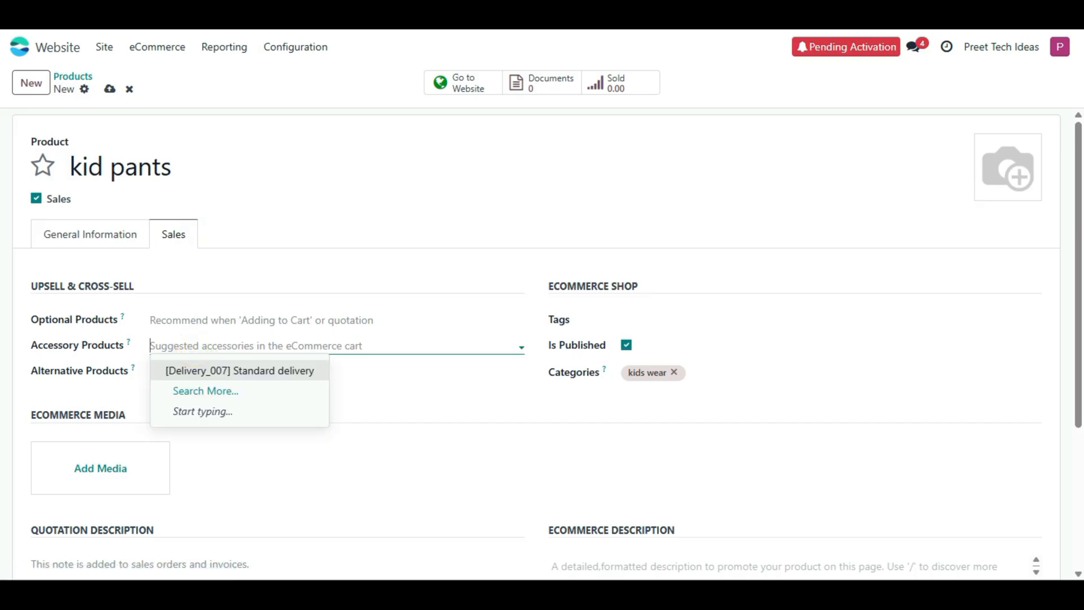
left_click(254, 286)
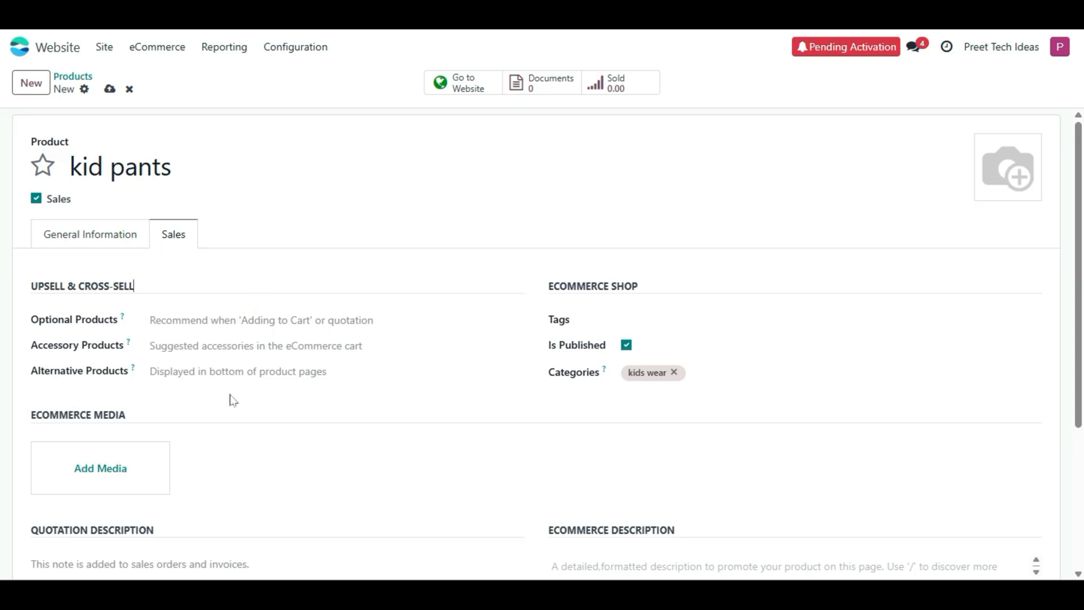
left_click(110, 88)
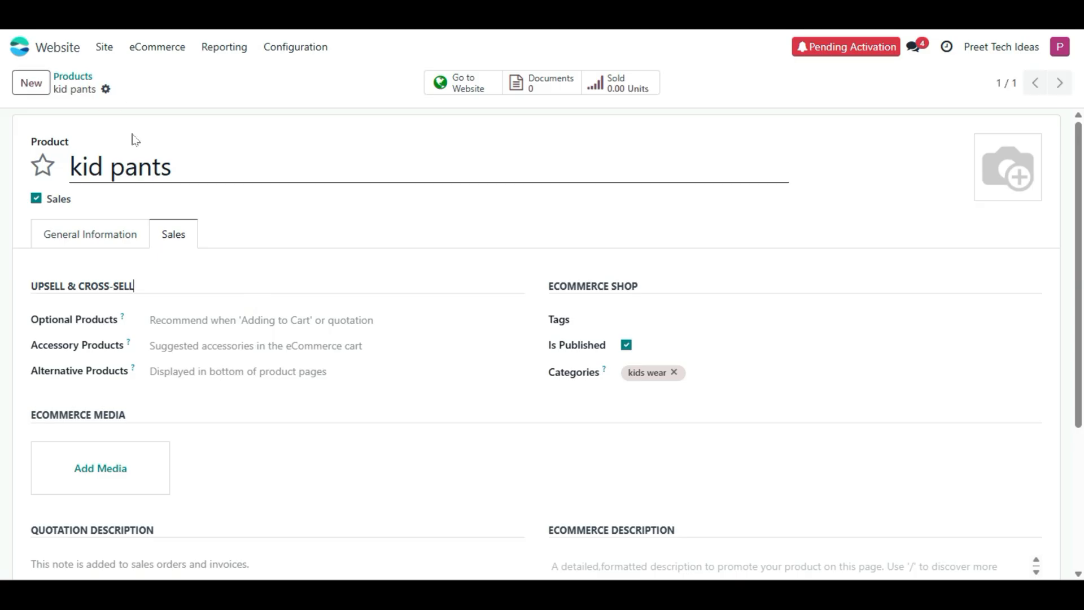
- Go to the homepage and find kid pants at 1.00 under Our Trending Products
left_click(106, 54)
left_click(104, 75)
scroll(1, 294, "down", 5)
scroll(3, 322, "up", 3)
scroll(2, 326, "down", 3)
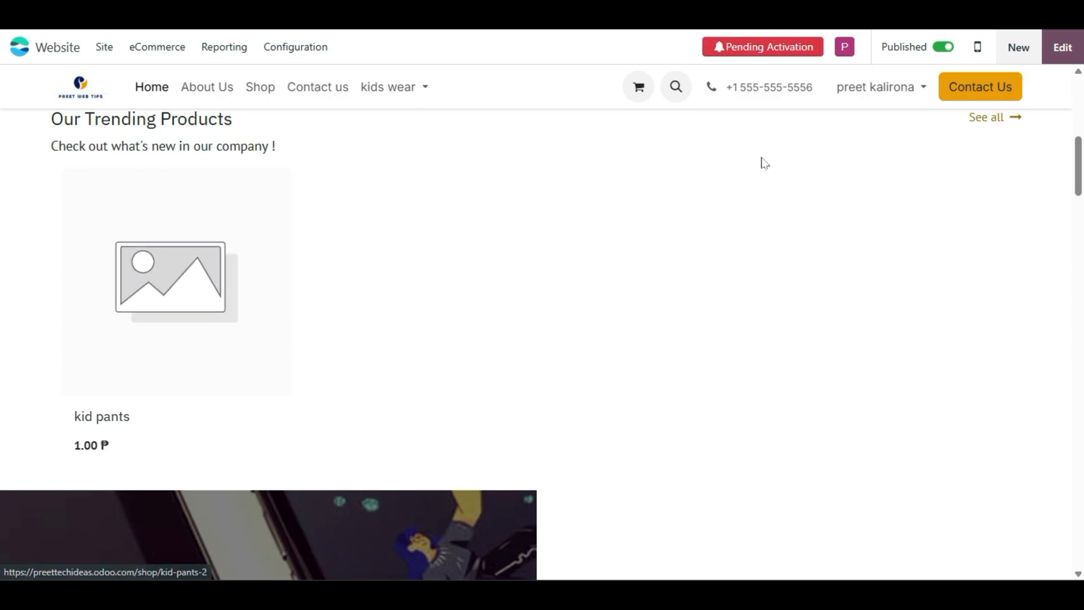
scroll(575, 240, "up", 2)
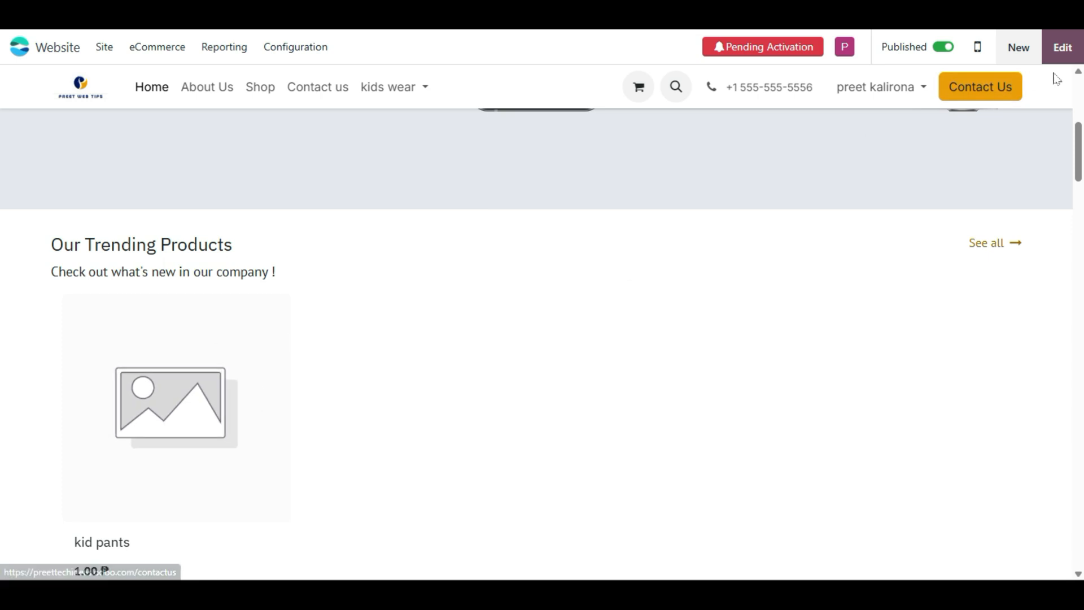
- Enter the homepage editor and try dragging the Products building block across the page
left_click(1063, 47)
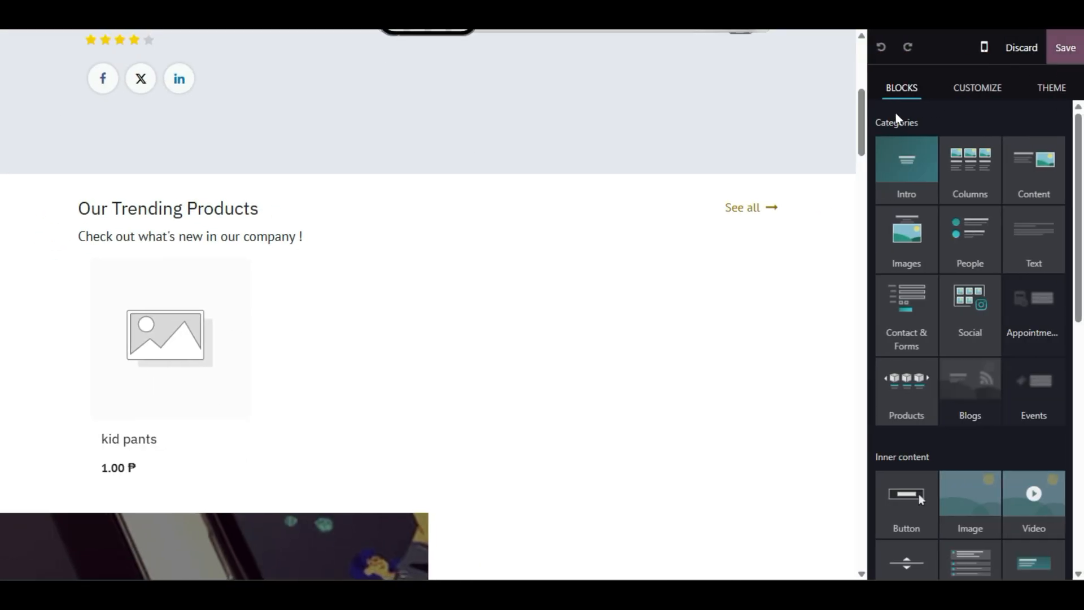
mouse_move(964, 367)
mouse_move(1046, 281)
mouse_move(915, 399)
left_mouse_down()
mouse_move(517, 297)
mouse_move(451, 155)
mouse_move(921, 402)
left_mouse_up()
scroll(426, 275, "down", 4)
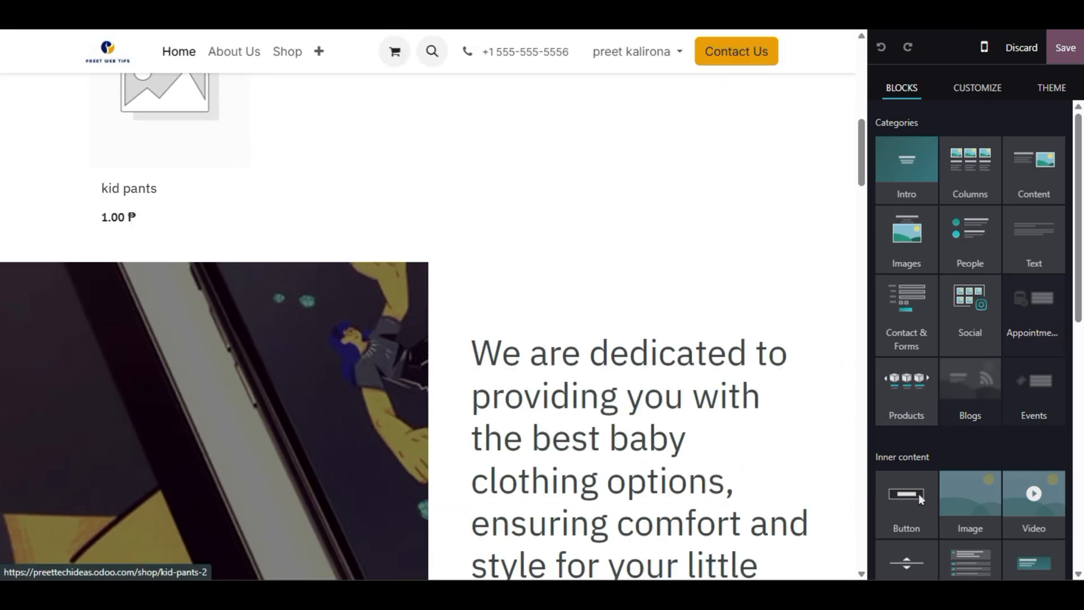
scroll(258, 172, "up", 4)
scroll(382, 347, "down", 20)
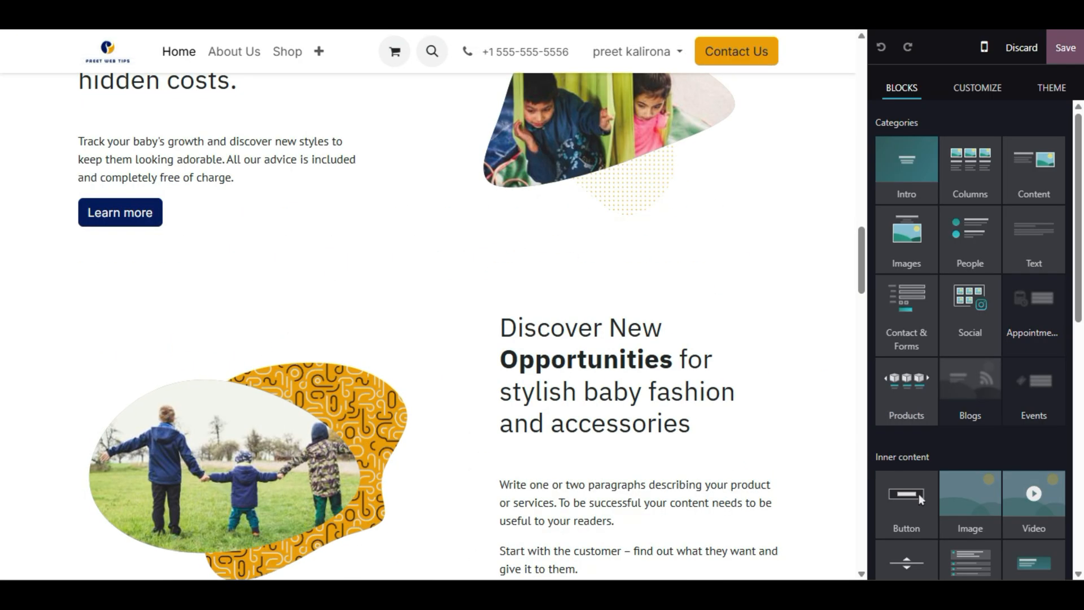
scroll(382, 347, "up", 14)
scroll(382, 347, "up", 8)
scroll(322, 420, "down", 2)
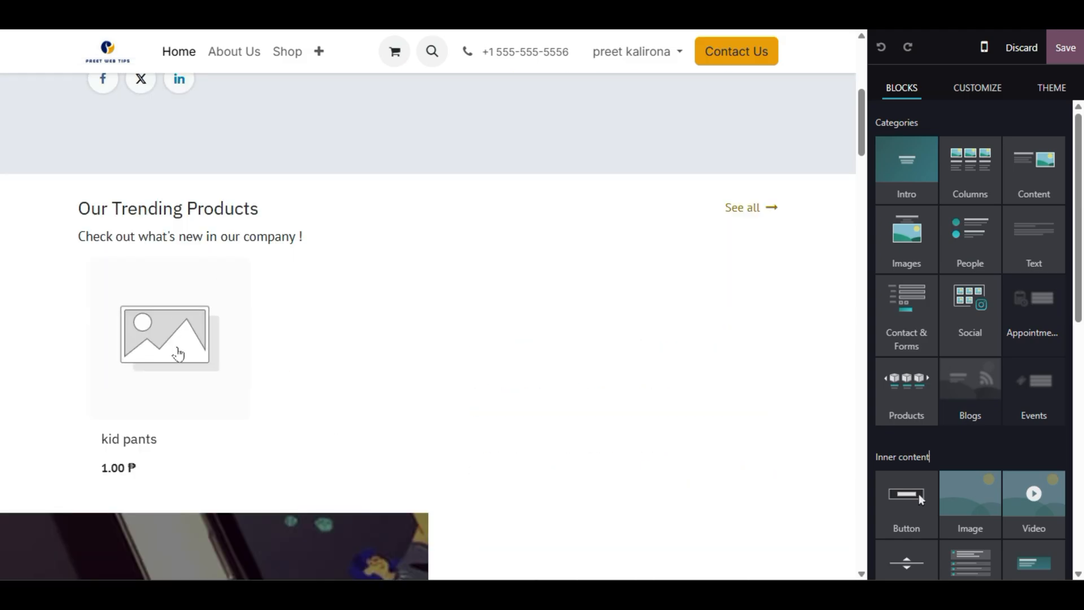
- Select the Our Trending Products block and inspect its category and product-count options
left_click(363, 350)
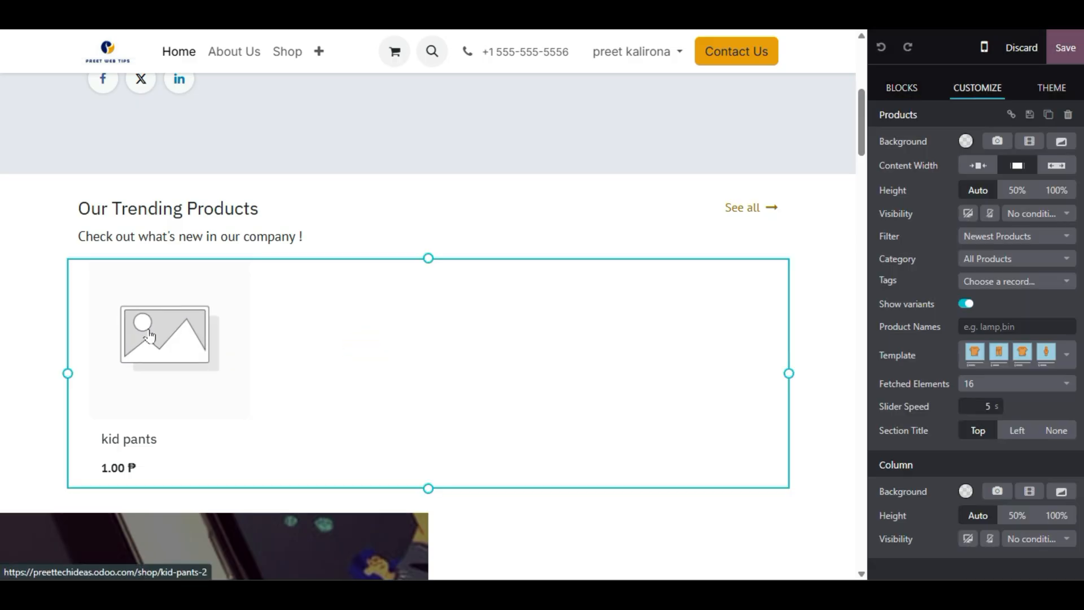
scroll(237, 276, "down", 2)
scroll(220, 236, "up", 4)
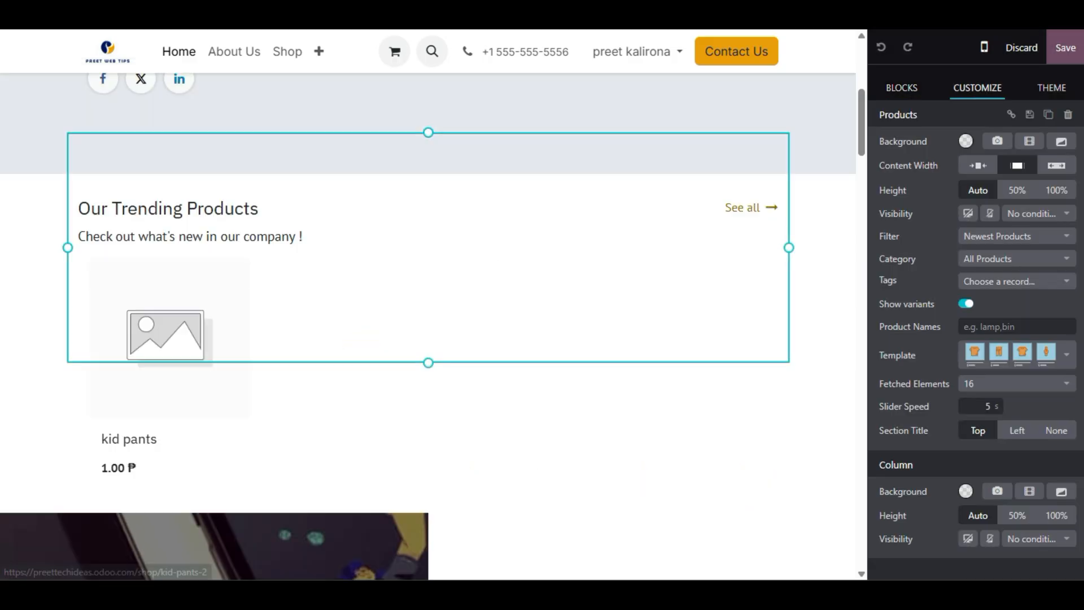
scroll(375, 367, "down", 2)
left_click(351, 340)
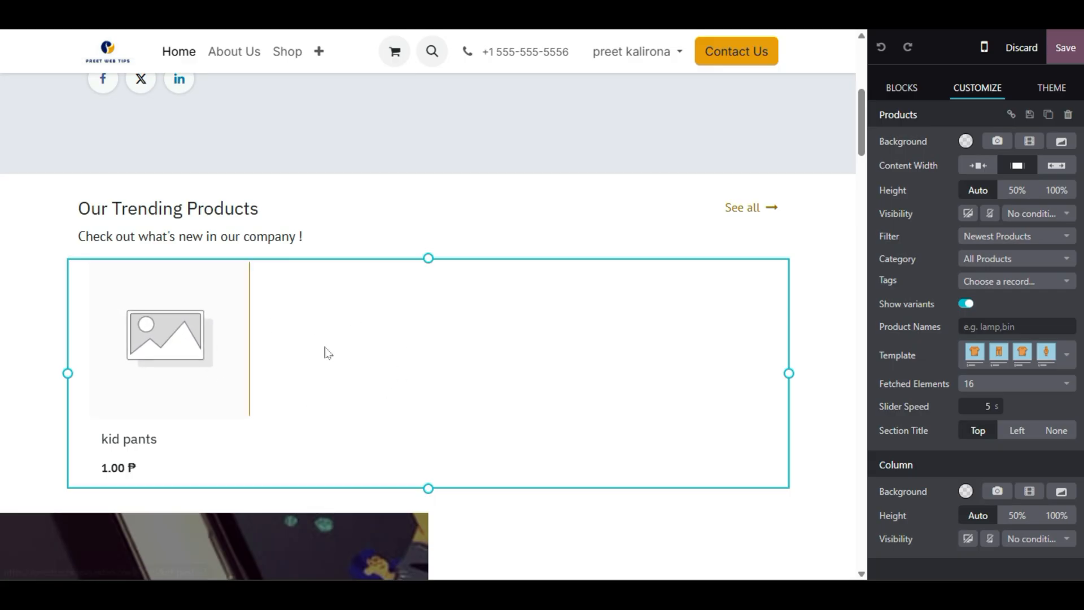
scroll(326, 354, "down", 5)
scroll(429, 333, "down", 5)
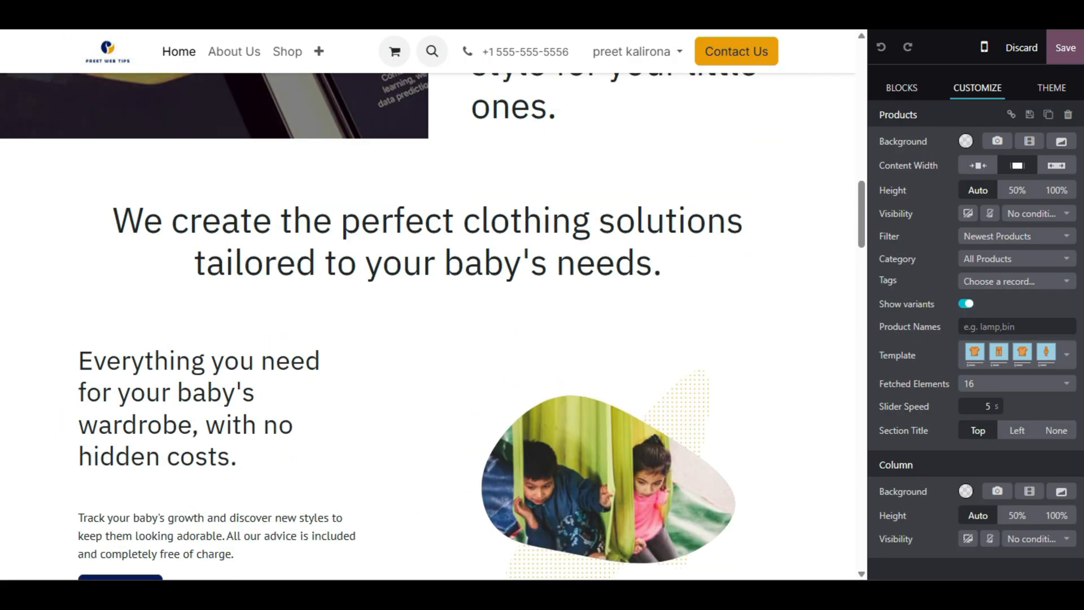
scroll(429, 333, "up", 11)
scroll(377, 447, "down", 5)
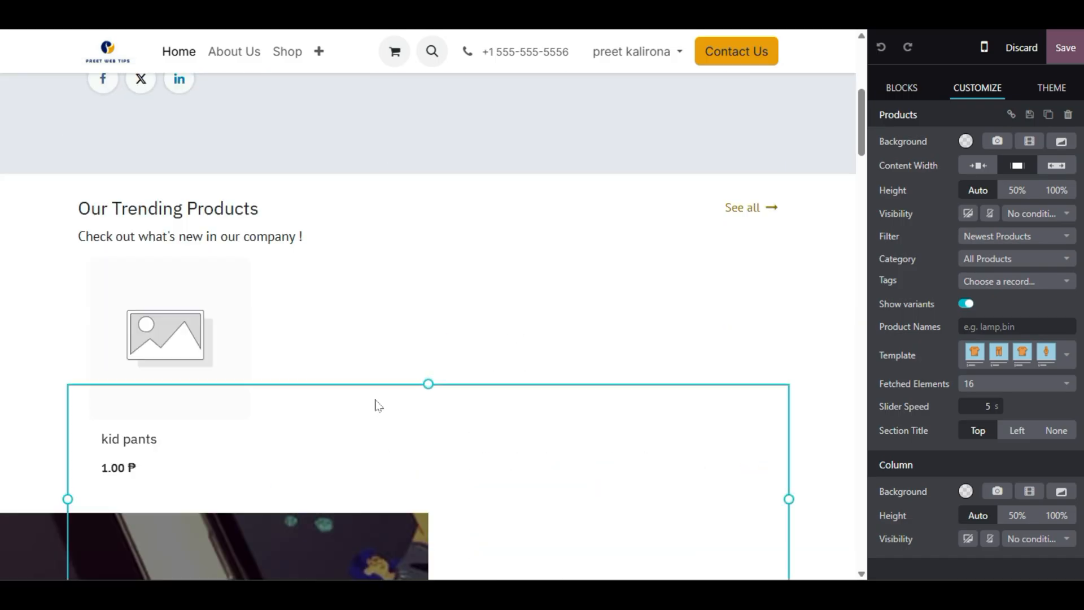
scroll(178, 415, "up", 5)
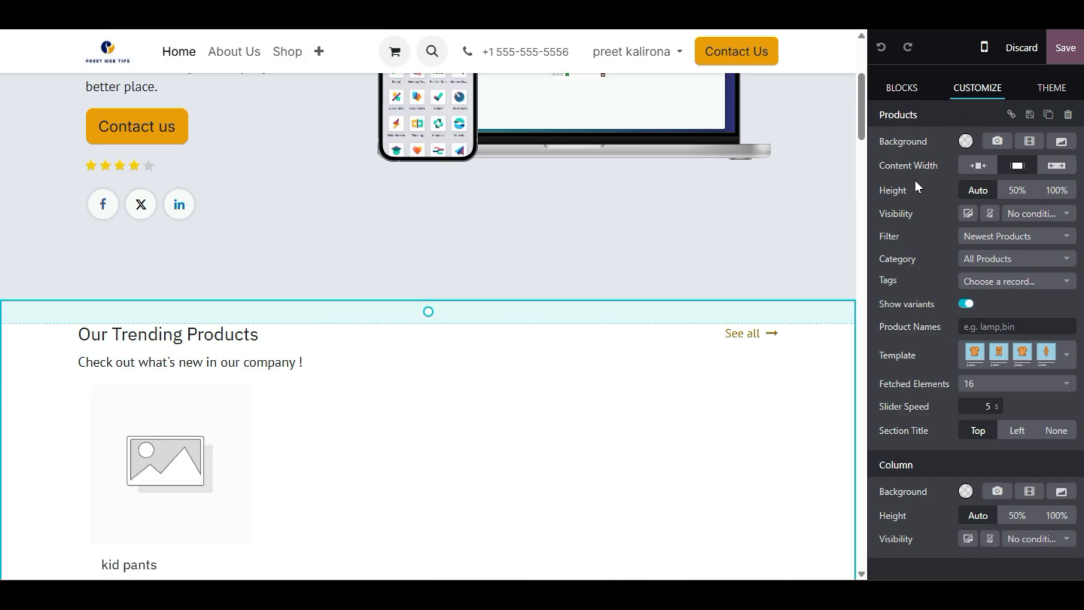
left_click(973, 259)
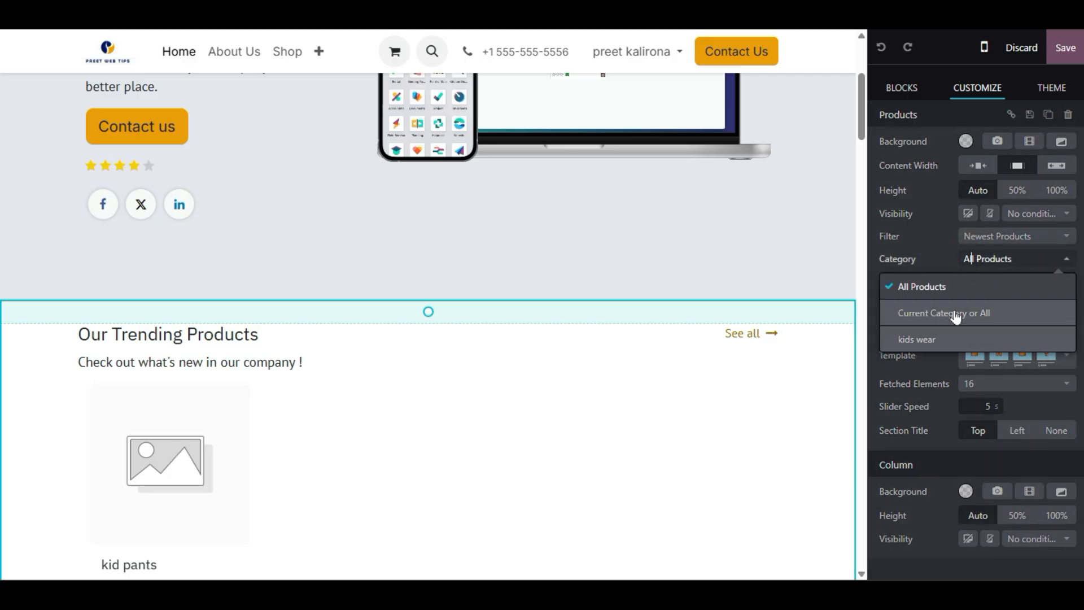
left_click(934, 379)
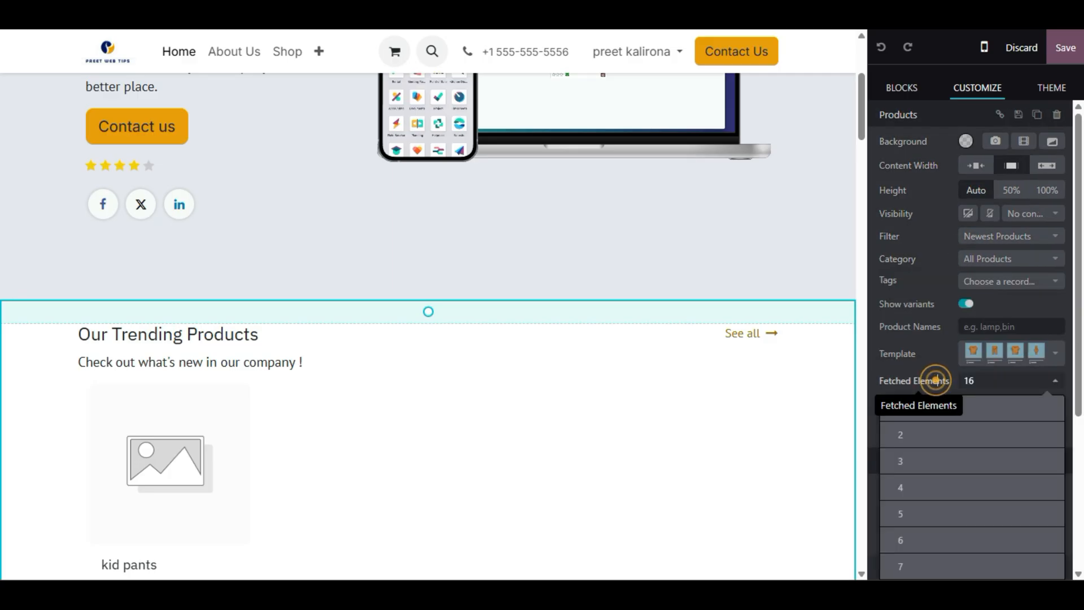
- Try several card templates, settle on the vertical card with View Product, and save
left_click(974, 356)
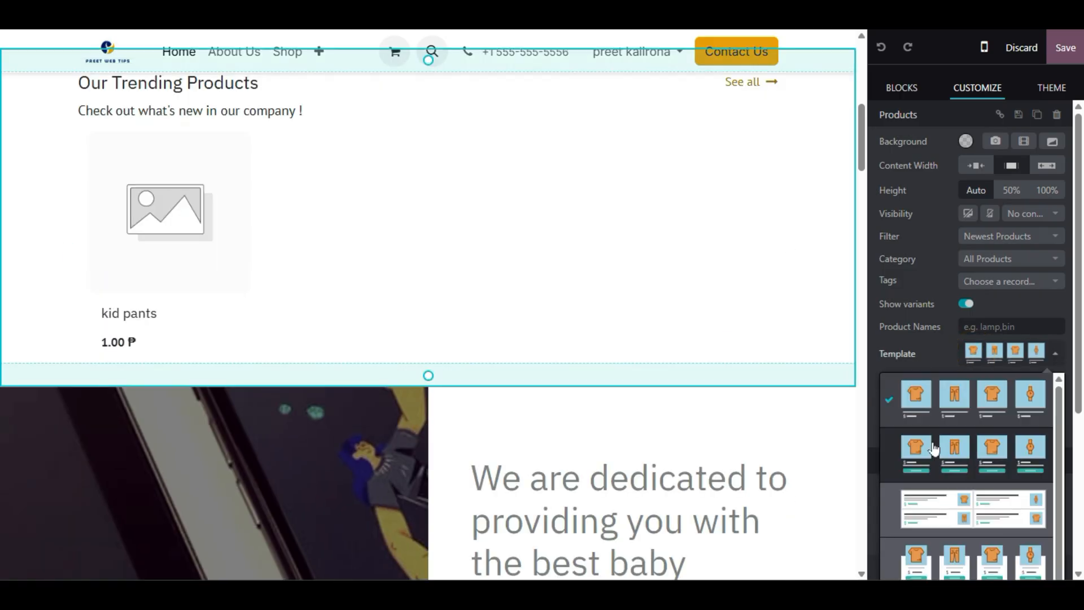
left_click(931, 446)
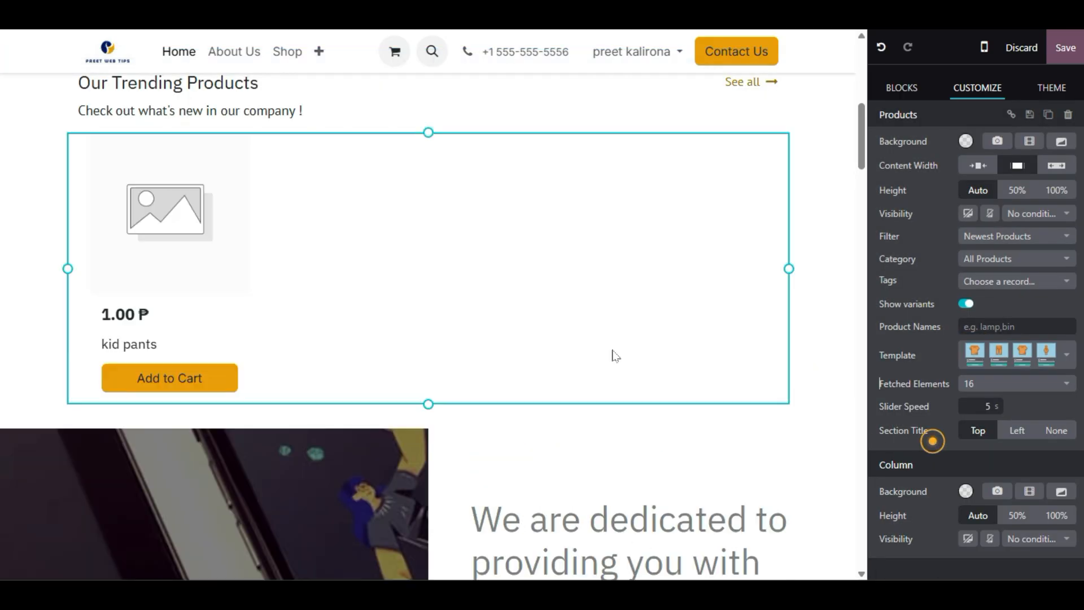
left_click(993, 359)
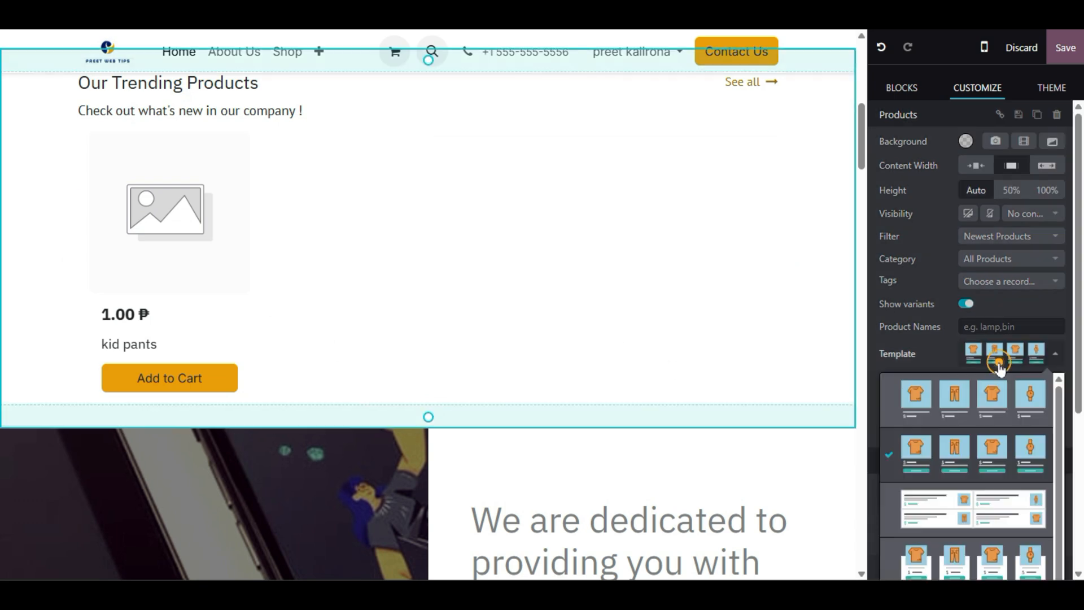
left_click(959, 516)
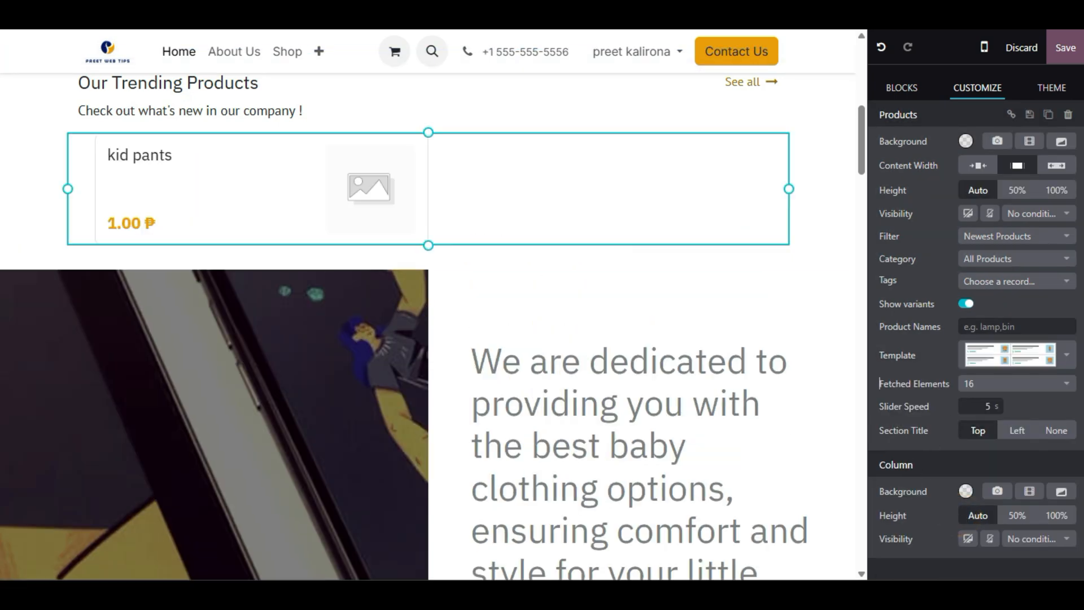
left_click(998, 351)
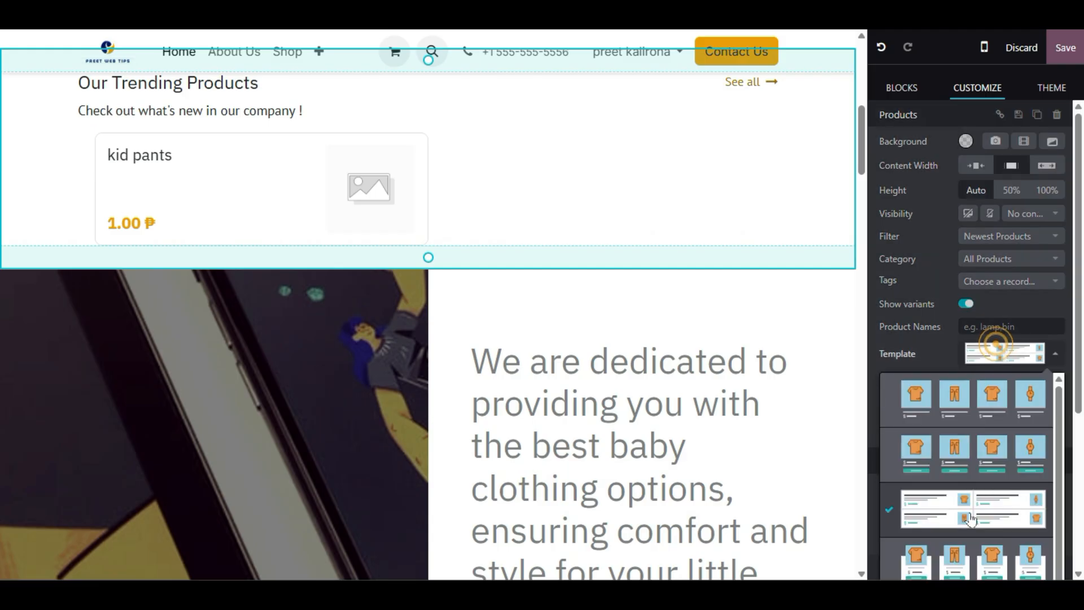
left_click(960, 567)
scroll(230, 418, "up", 3)
scroll(208, 452, "down", 3)
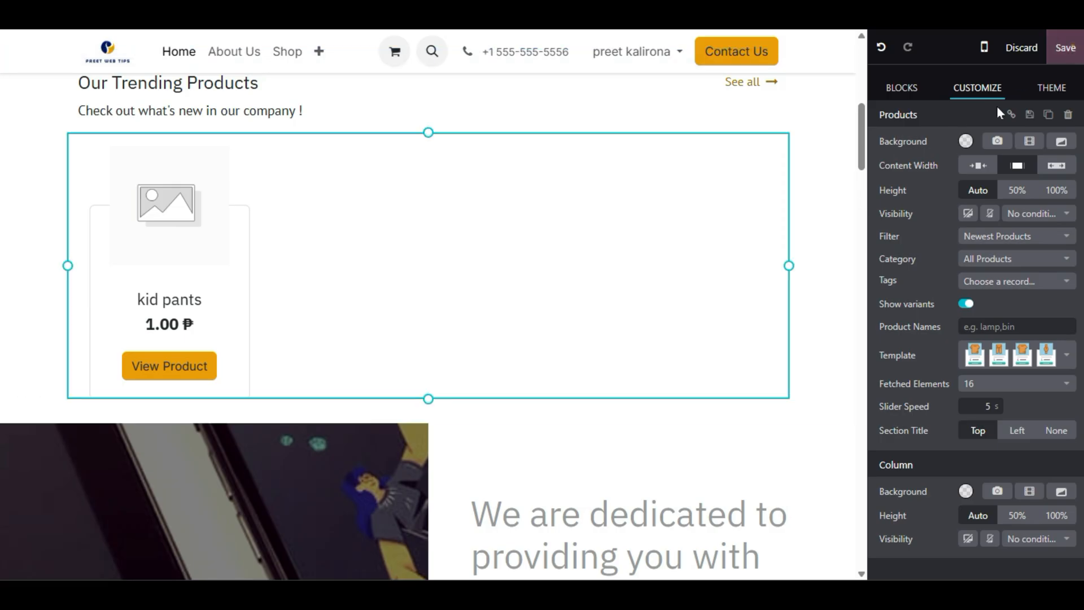
left_click(1065, 48)
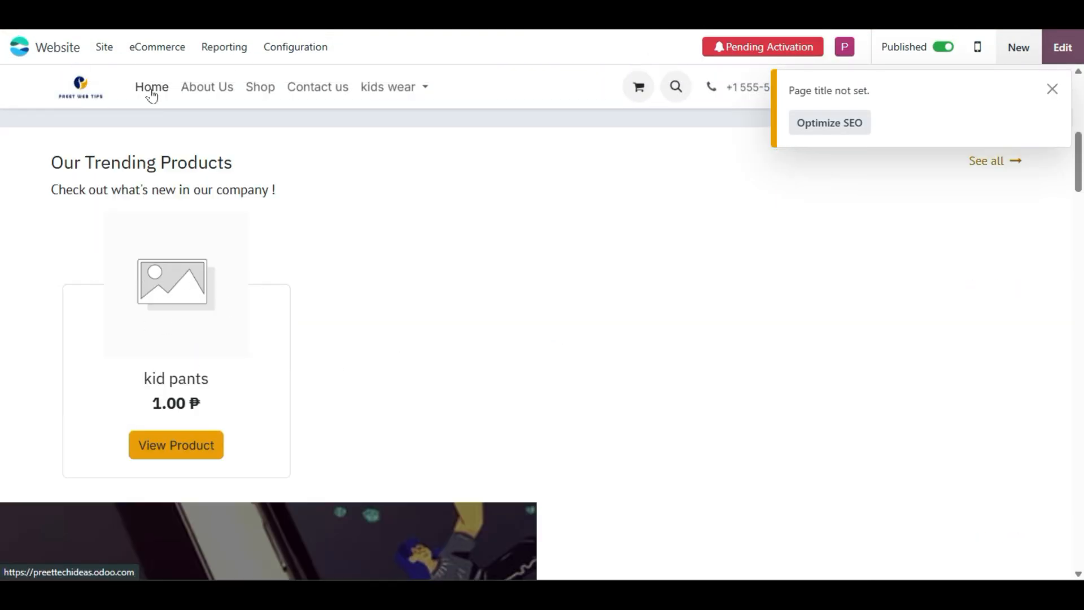
- Open kid pants from eCommerce Products, then go to the empty Combo Choices list
left_click(153, 51)
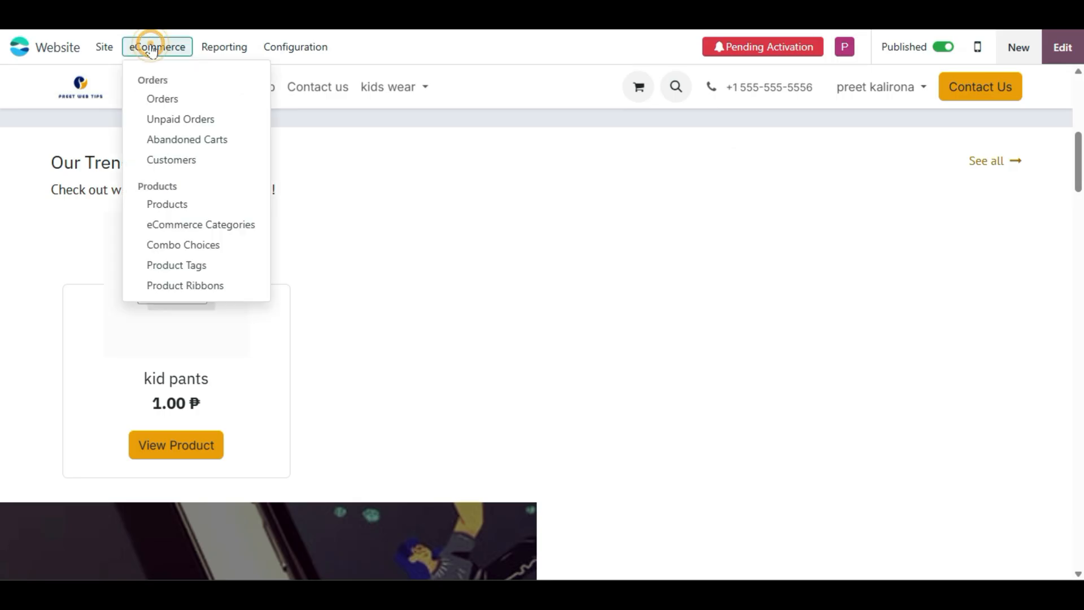
left_click(141, 207)
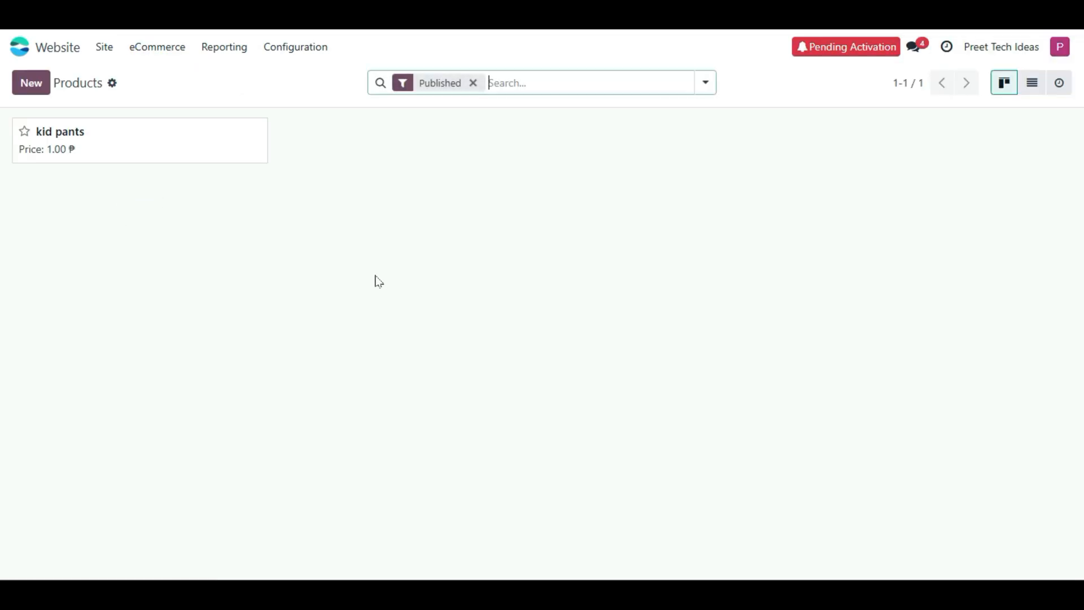
left_click(150, 157)
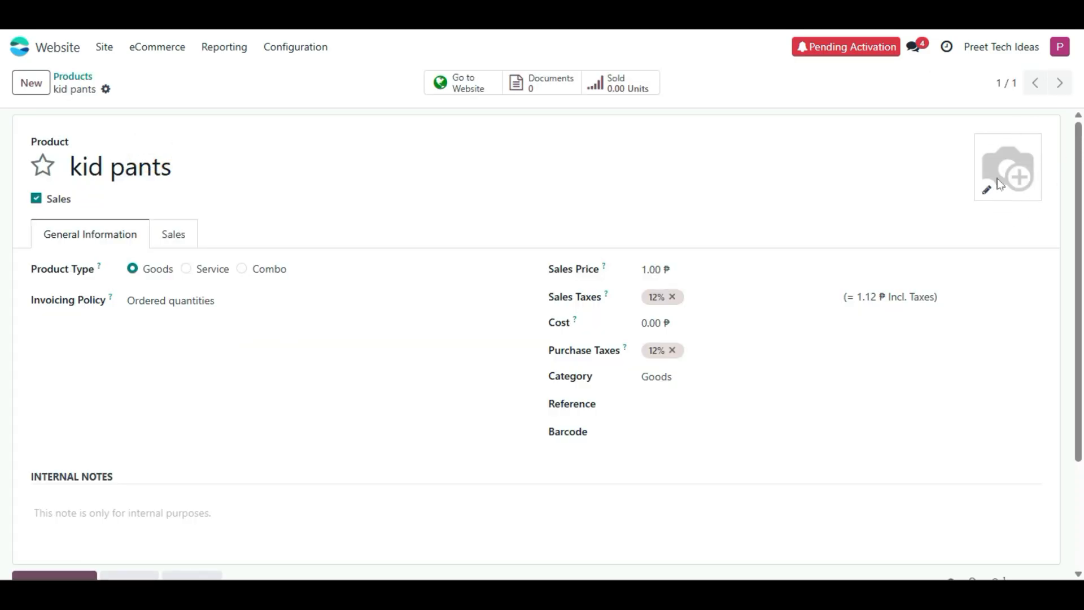
left_click(103, 48)
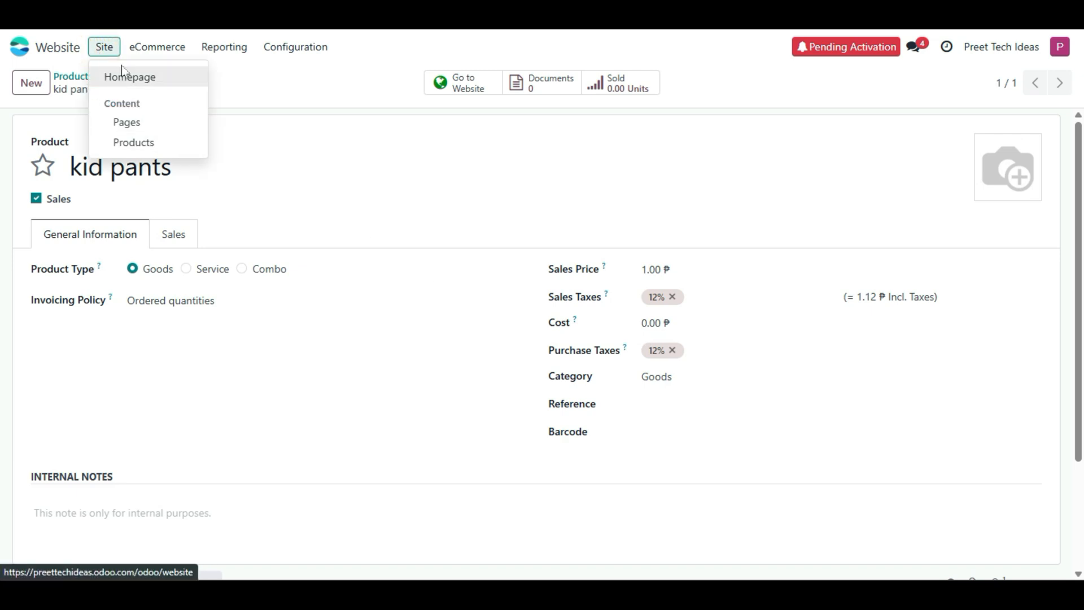
mouse_move(150, 57)
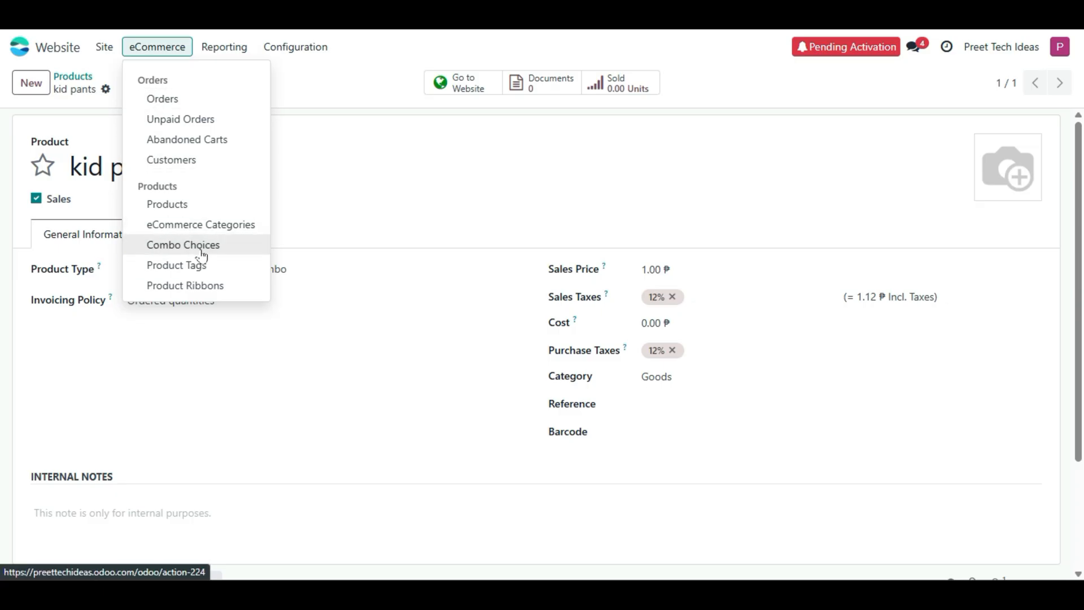
left_click(243, 254)
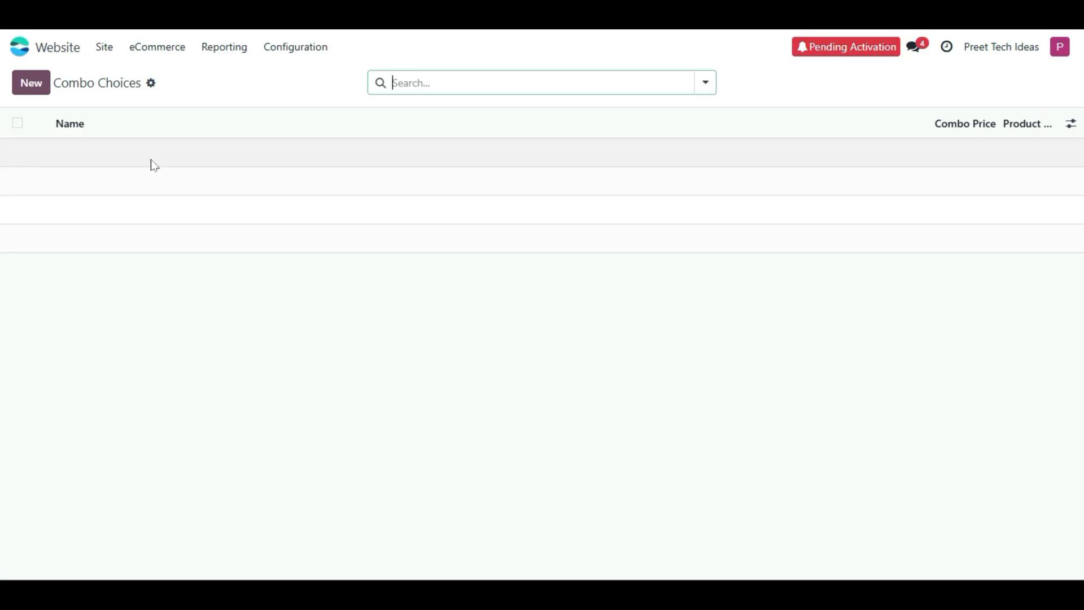
- Start a blank new combo choice, then leave it for the Reporting Analytics view
left_click(45, 82)
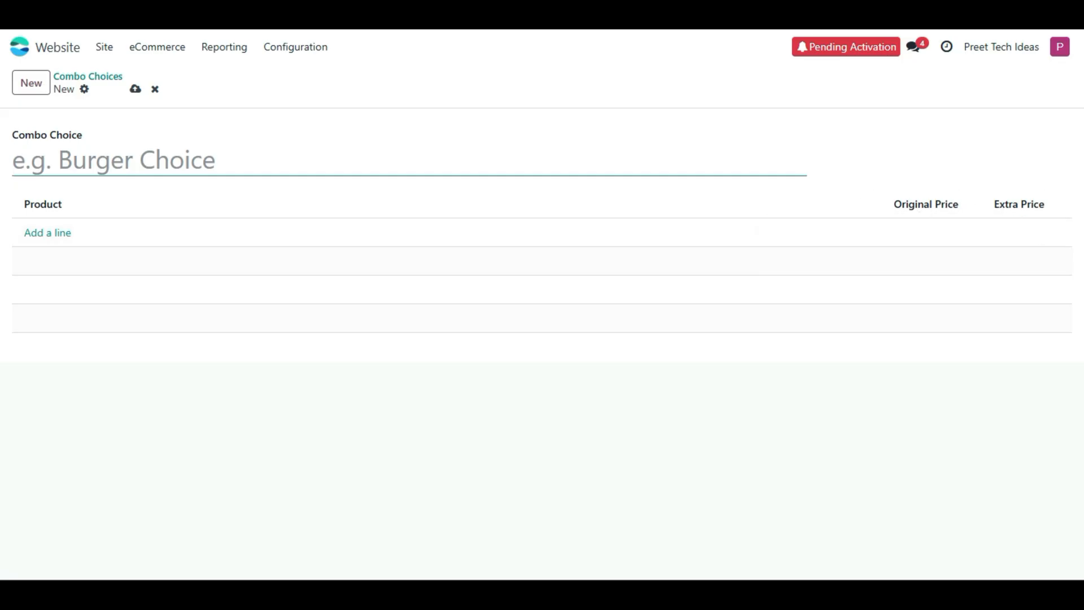
left_click(102, 47)
mouse_move(148, 52)
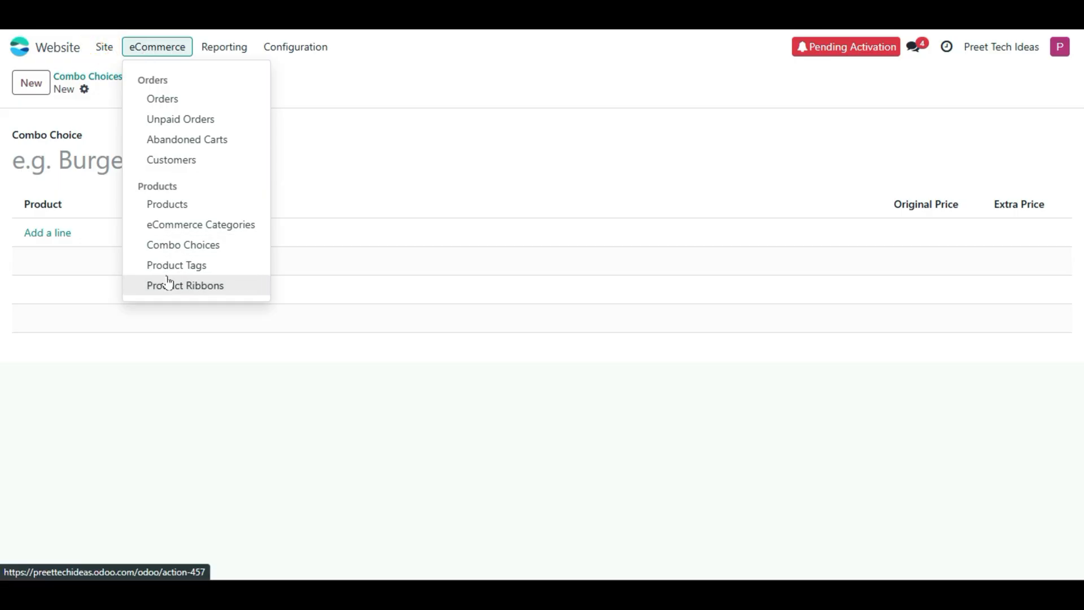
mouse_move(233, 56)
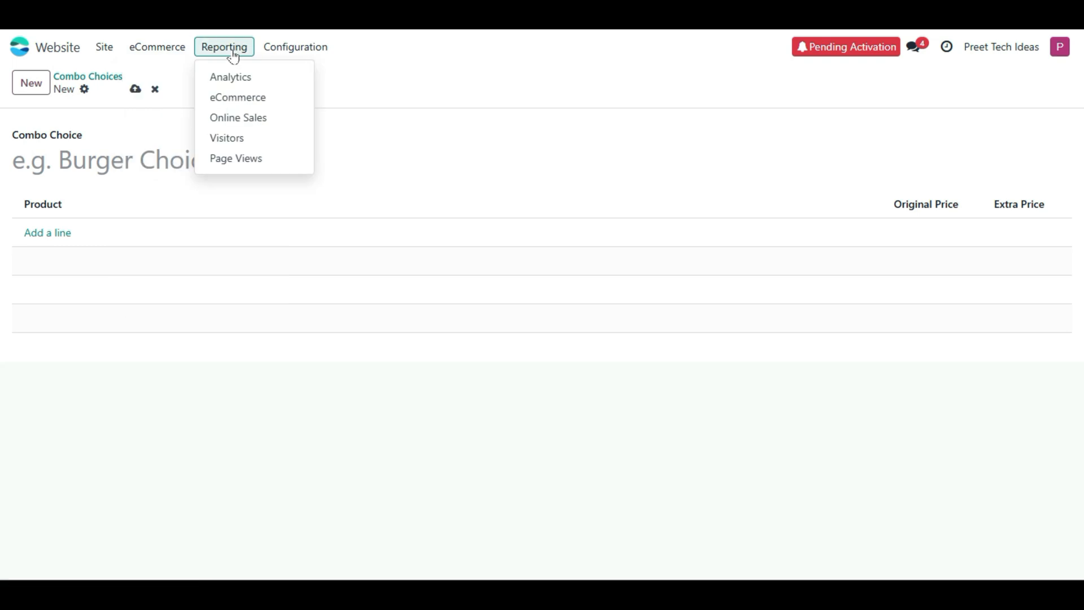
left_click(251, 77)
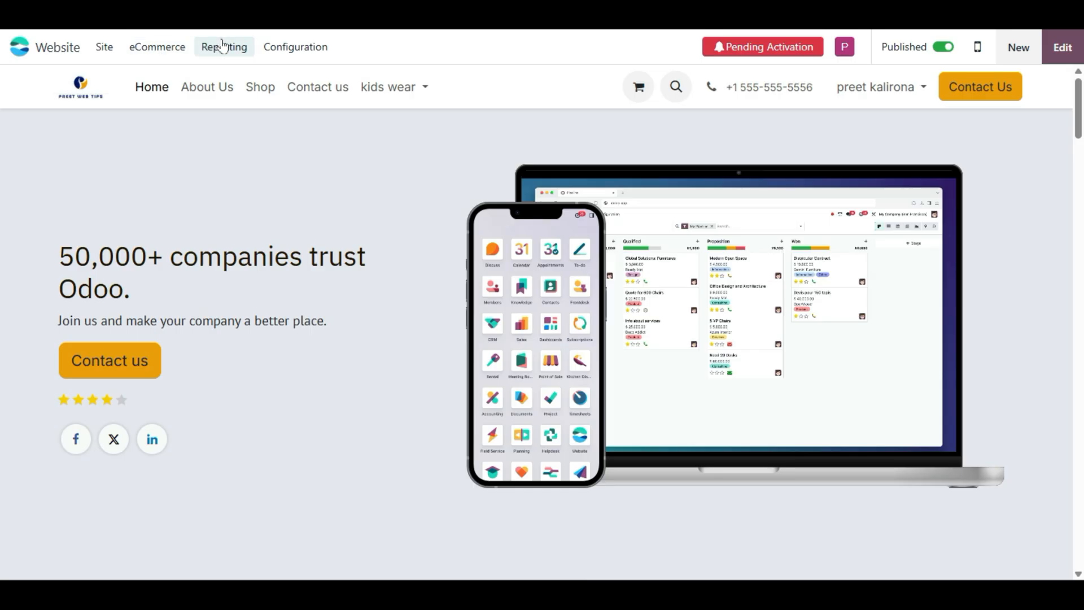
- Filter the website visitor analytics to show only today's figures
left_click(221, 83)
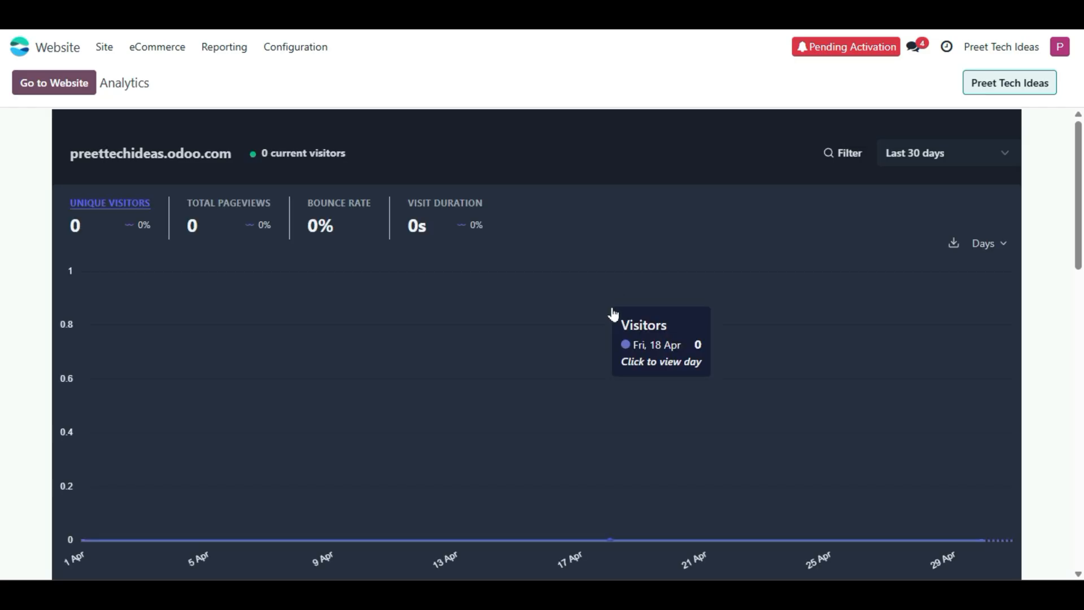
scroll(624, 331, "down", 4)
scroll(625, 333, "down", 8)
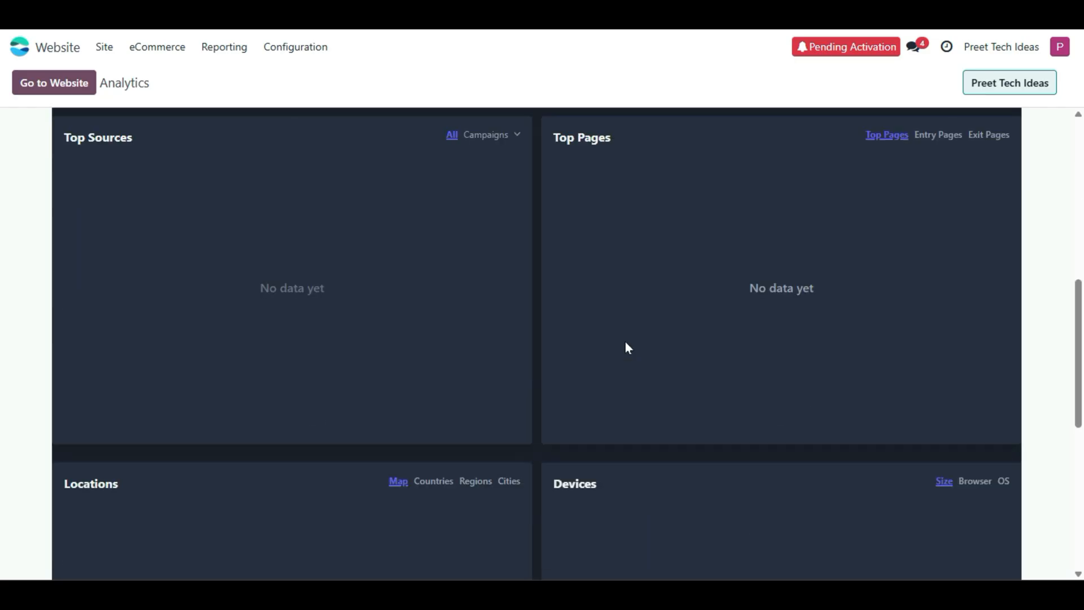
scroll(625, 344, "up", 12)
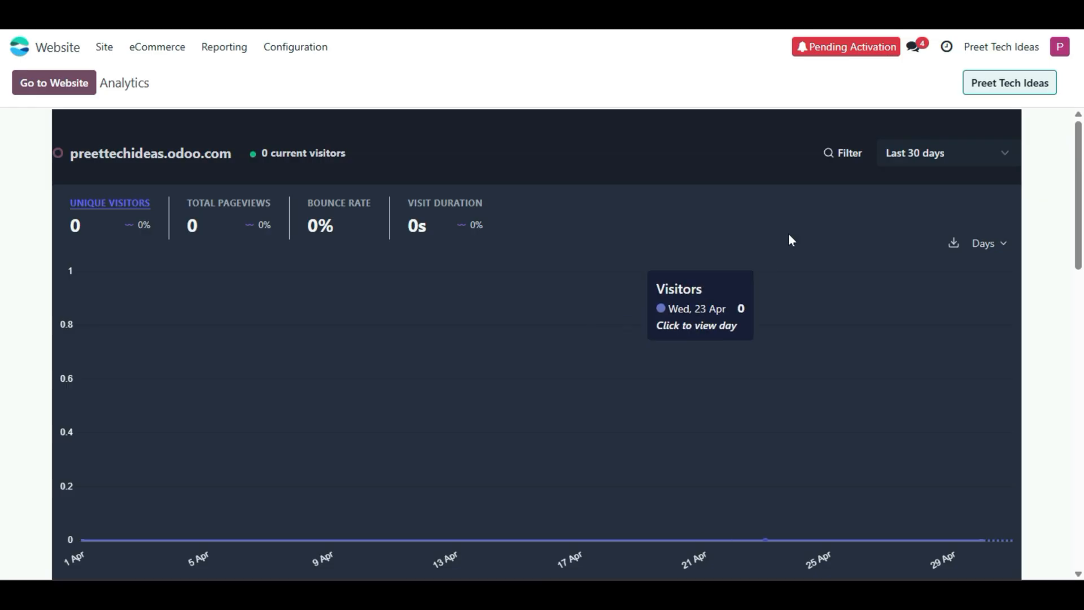
left_click(897, 153)
left_click(889, 187)
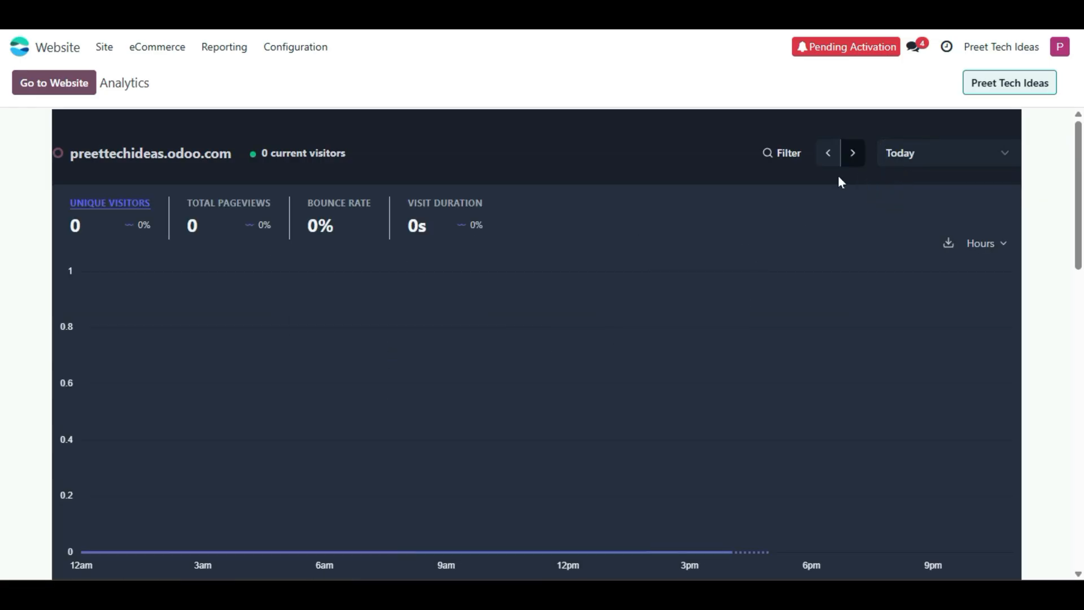
- View the eCommerce sales dashboard, then the Page Views report of visited pages
left_click(224, 47)
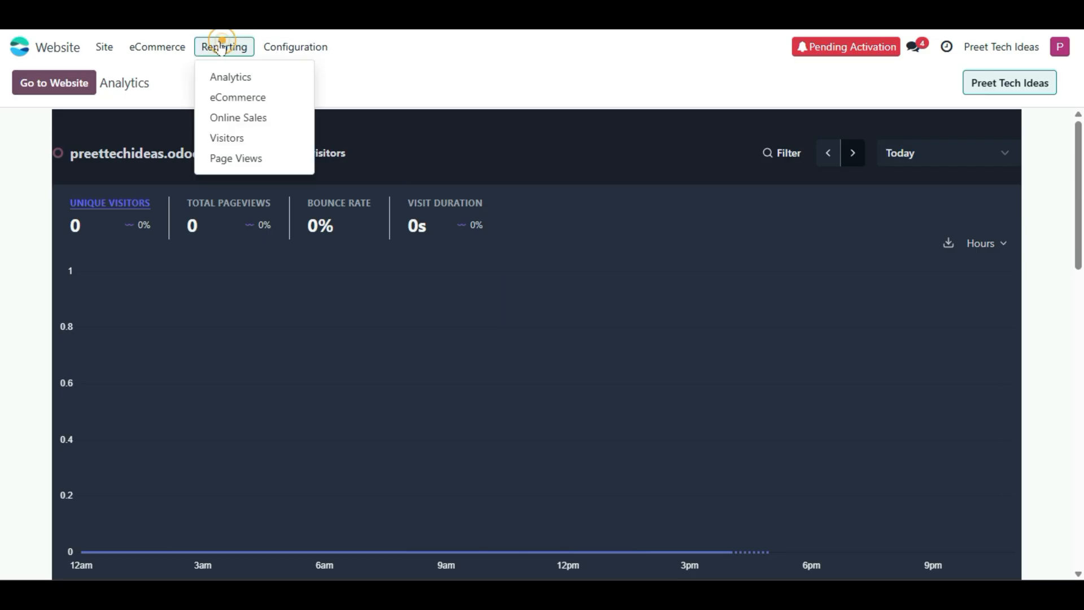
left_click(213, 100)
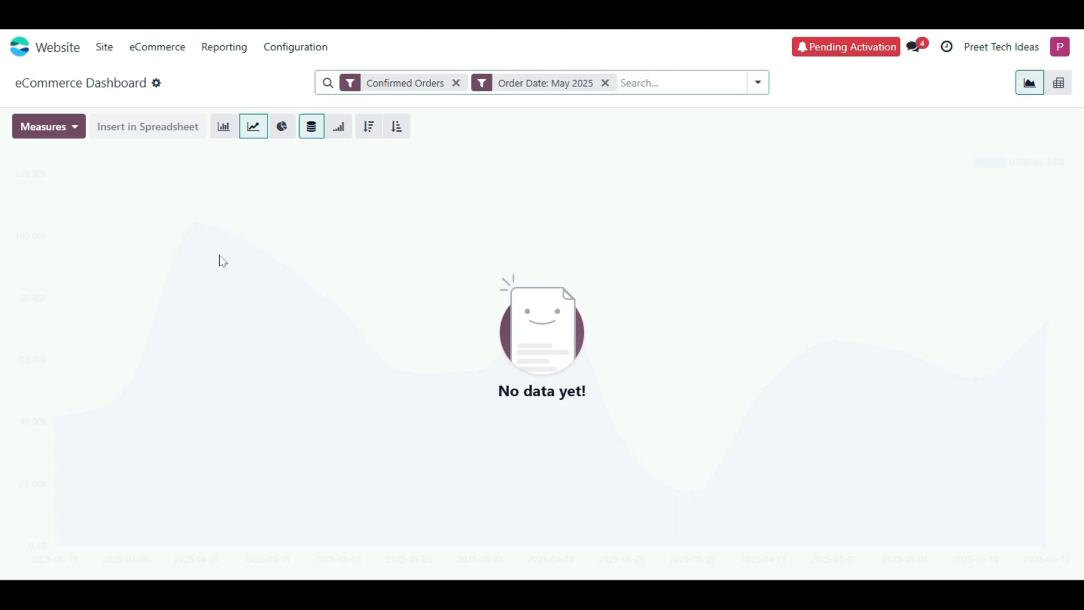
left_click(227, 46)
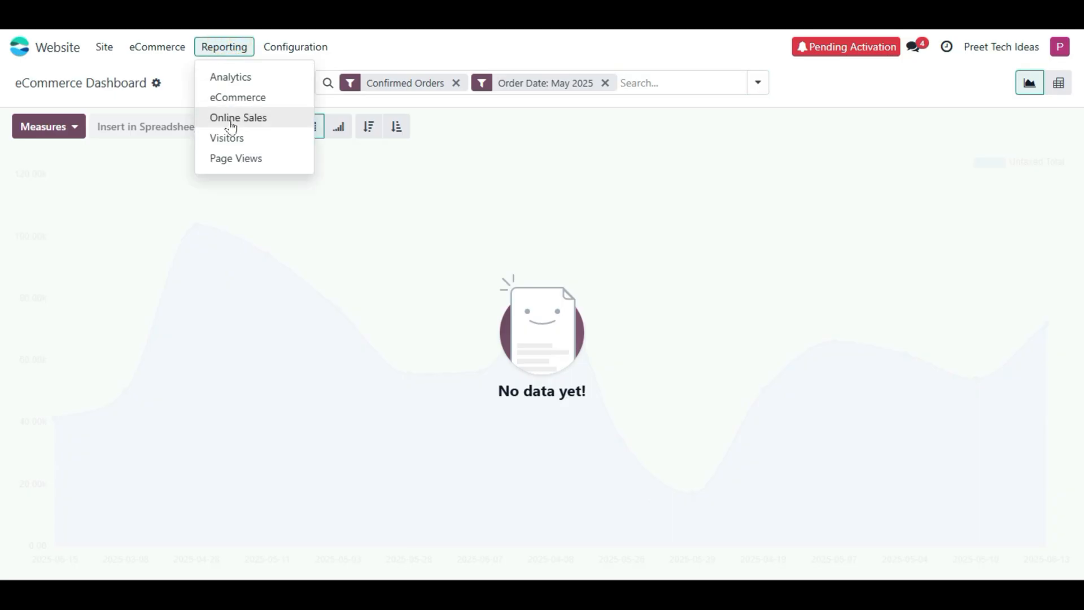
left_click(237, 159)
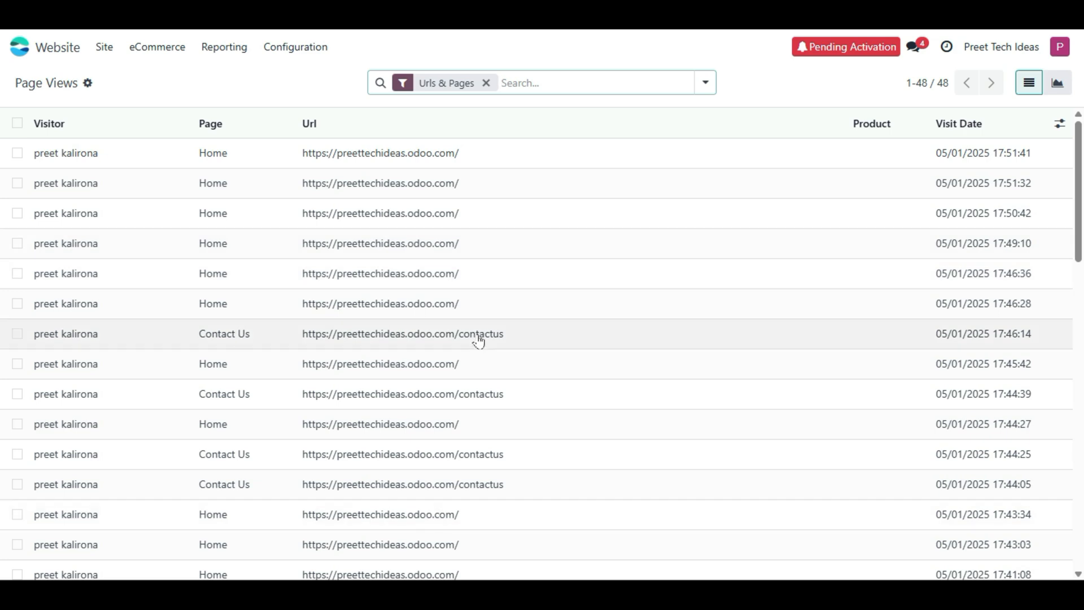
scroll(107, 375, "down", 6)
scroll(107, 373, "up", 6)
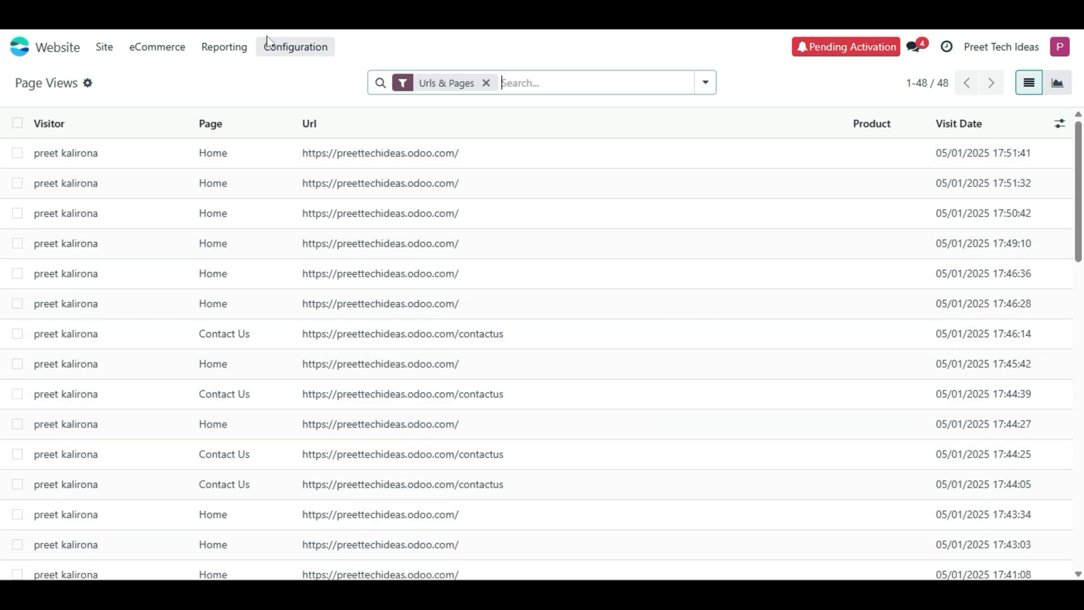
left_click(281, 49)
- Open the website Settings and view alternative payment providers such as PayPal, Stripe and Adyen
left_click(291, 80)
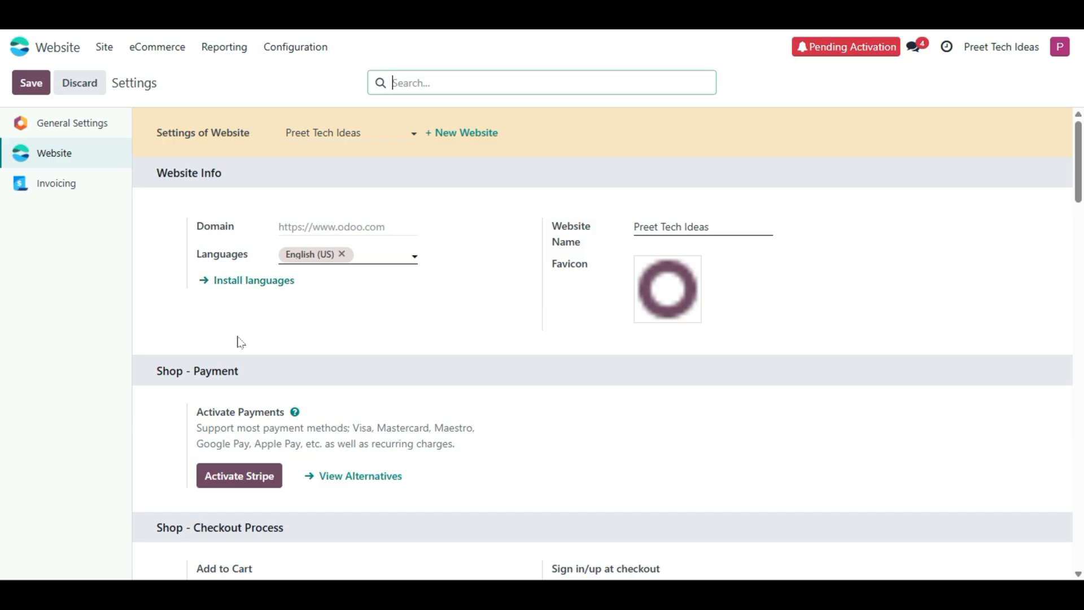
scroll(213, 387, "down", 3)
scroll(213, 387, "up", 1)
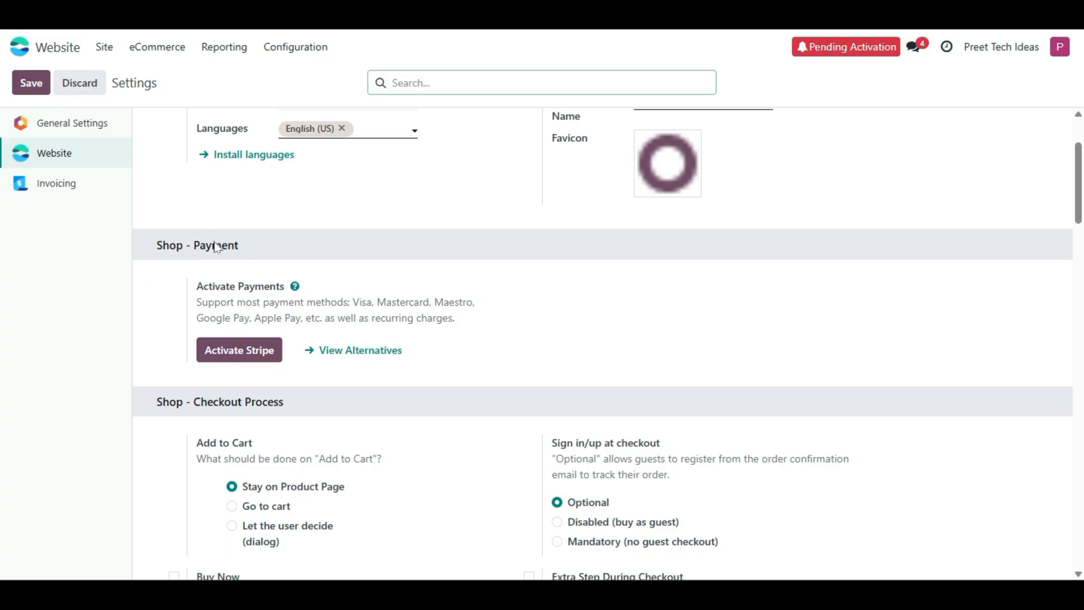
left_click(346, 350)
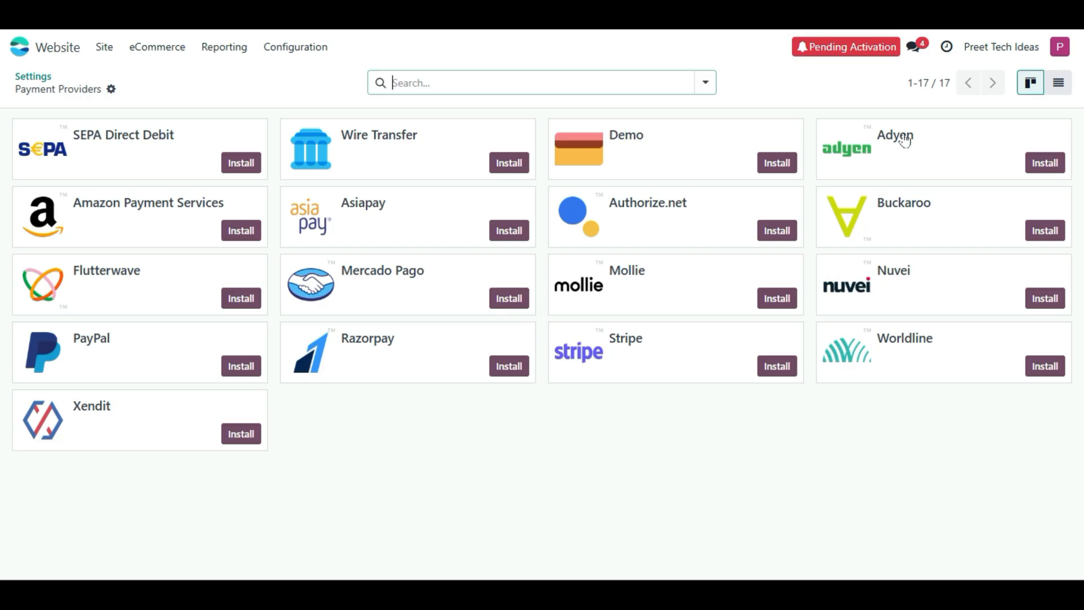
- Move from the Payment Providers list to the Payment Methods list
left_click(996, 83)
left_click(983, 85)
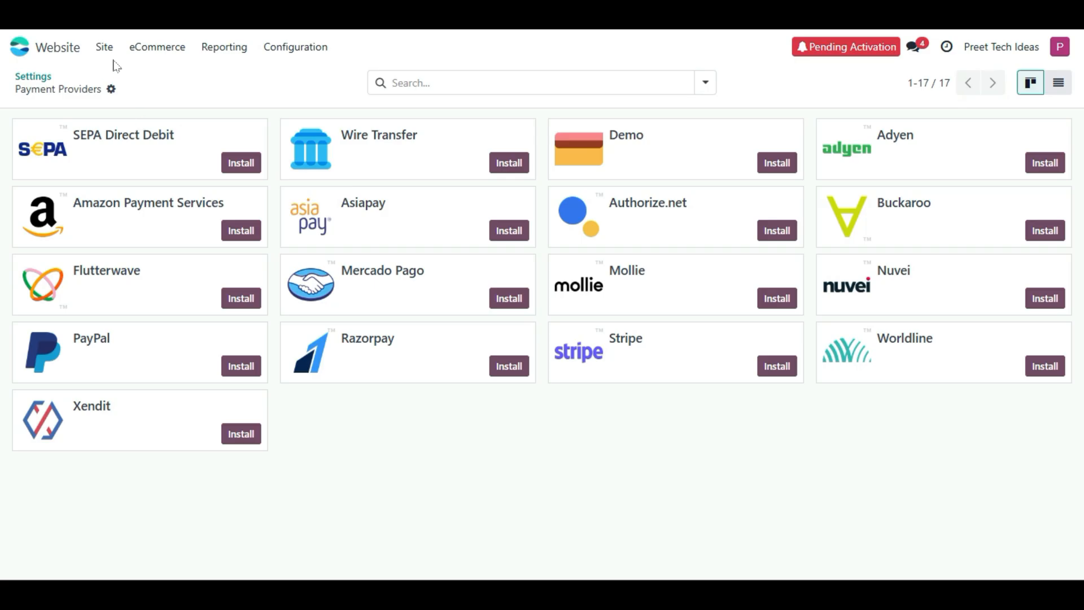
left_click(267, 54)
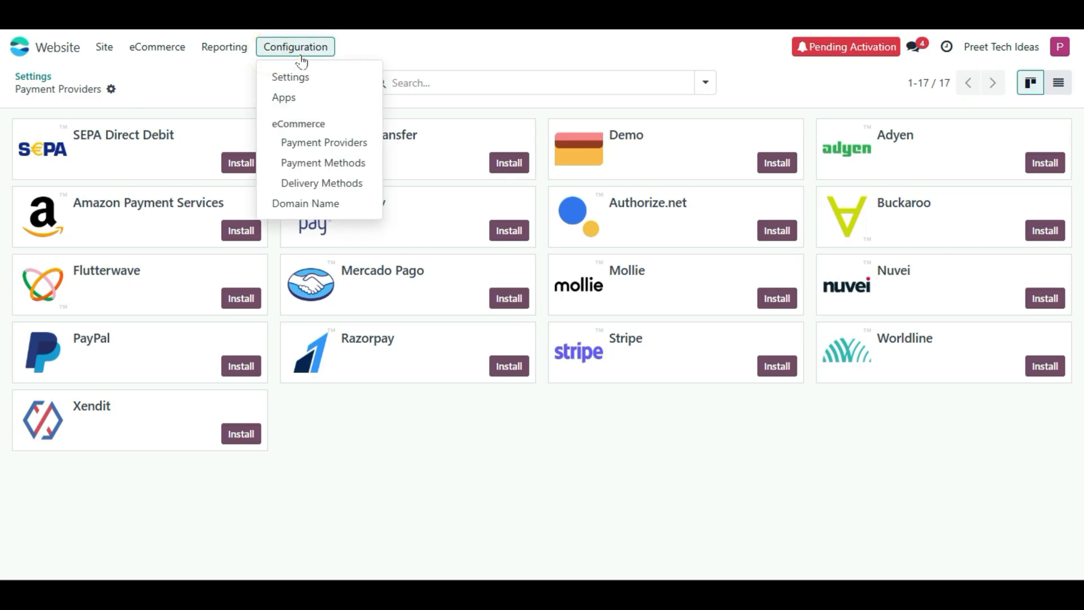
left_click(316, 55)
left_click(316, 52)
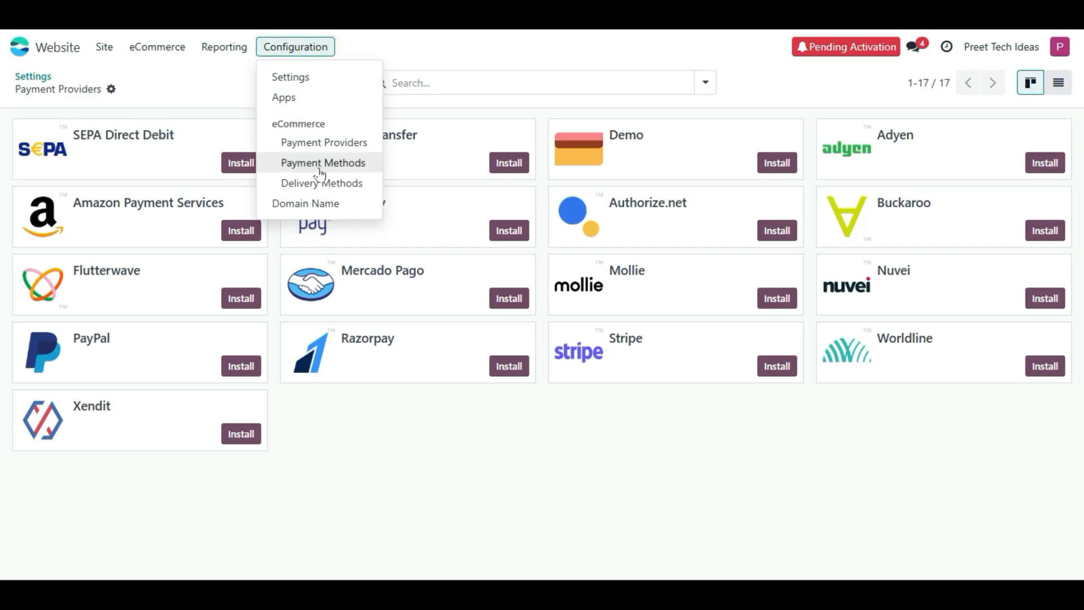
left_click(360, 146)
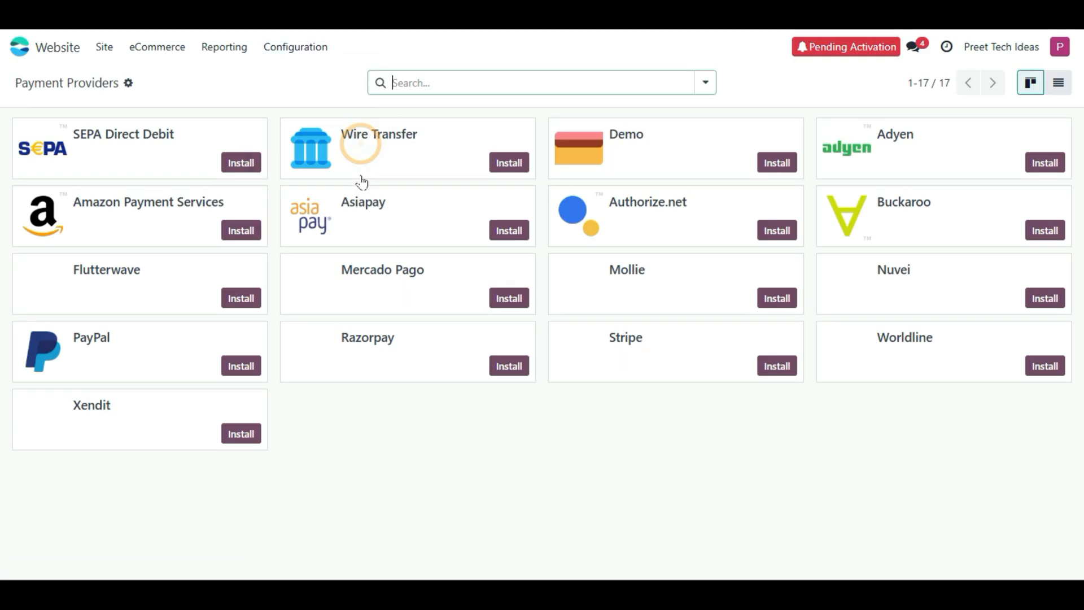
left_click(310, 49)
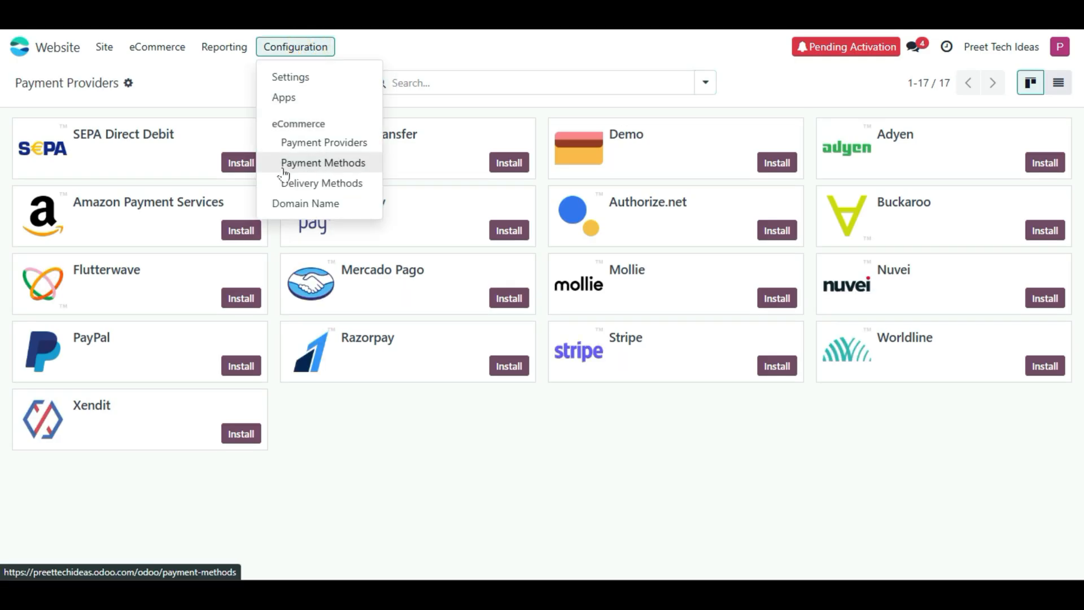
left_click(324, 170)
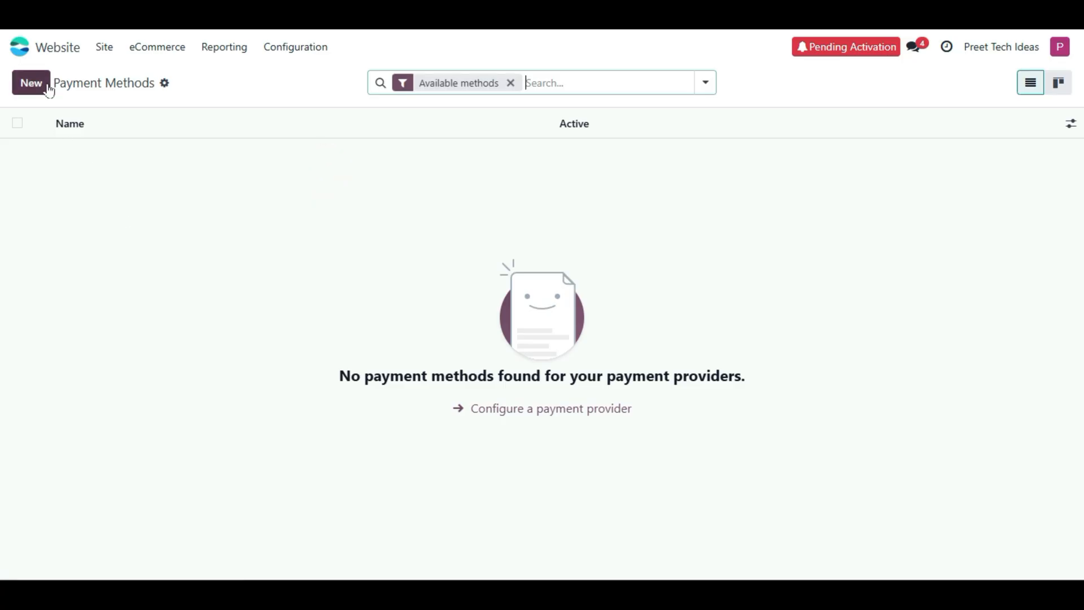
- Draft a new payment method named 'Paypal', check its provider and Brands, then discard it
left_click(32, 83)
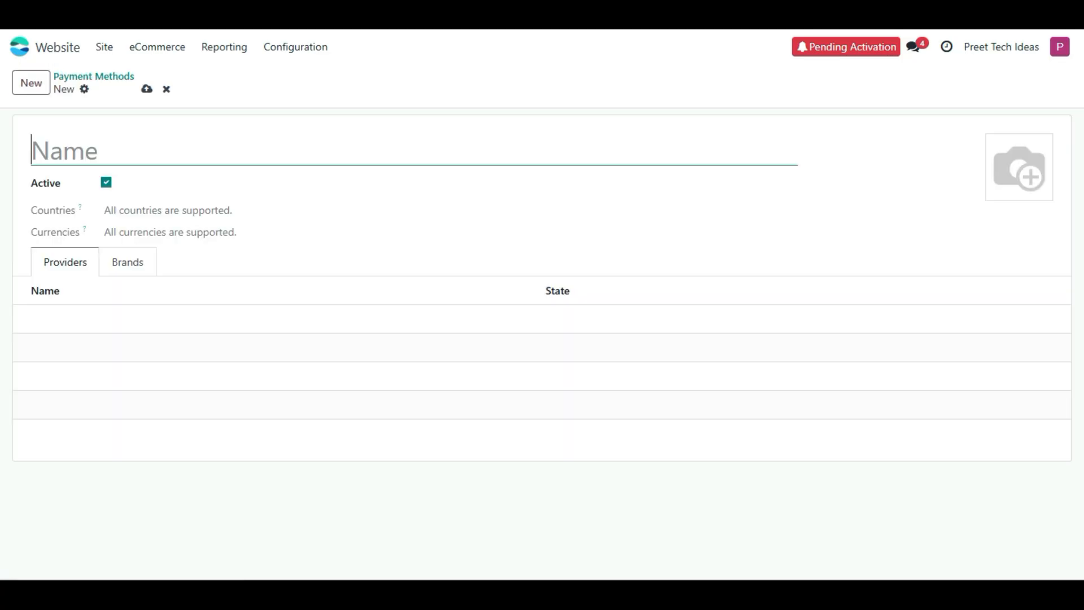
type("Paypal")
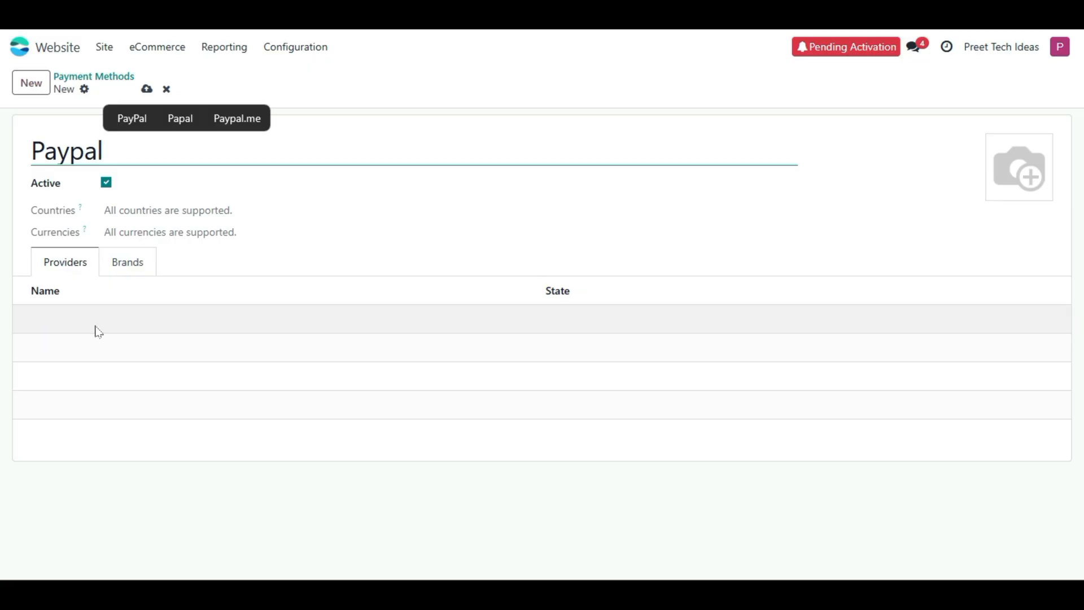
left_click(70, 320)
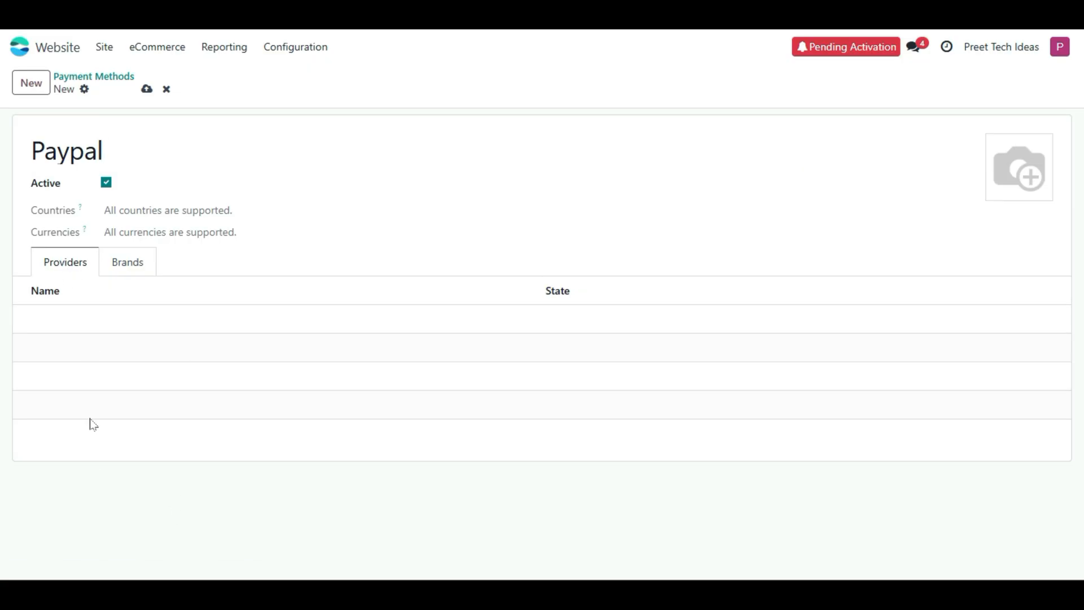
left_click(132, 264)
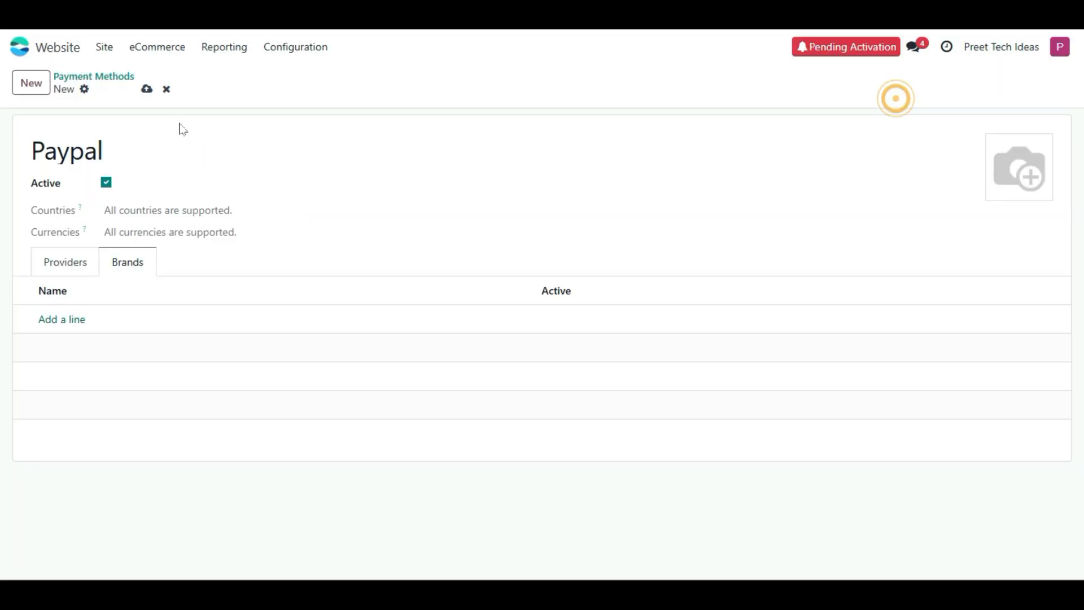
left_click(166, 88)
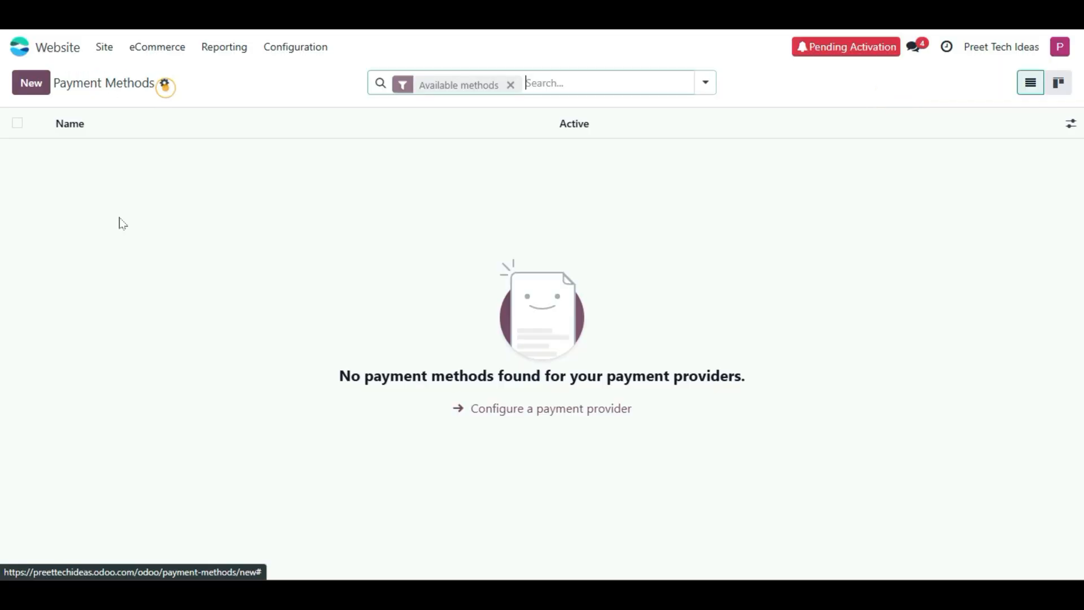
left_click(288, 48)
- Open the Standard delivery method, which uses the Fixed Price provider, from the Delivery Methods list
left_click(313, 186)
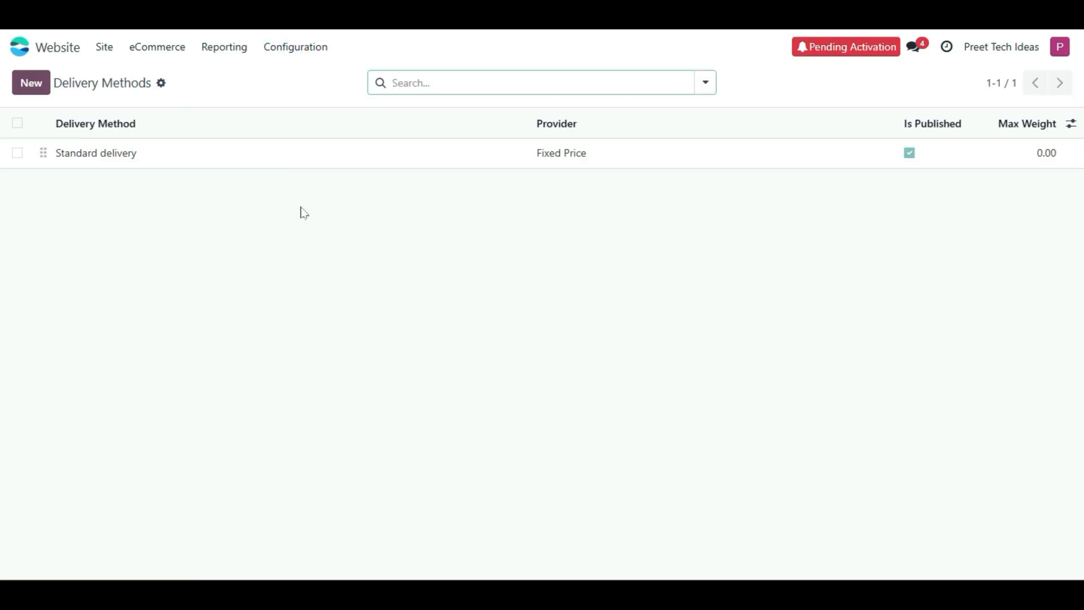
left_click(123, 159)
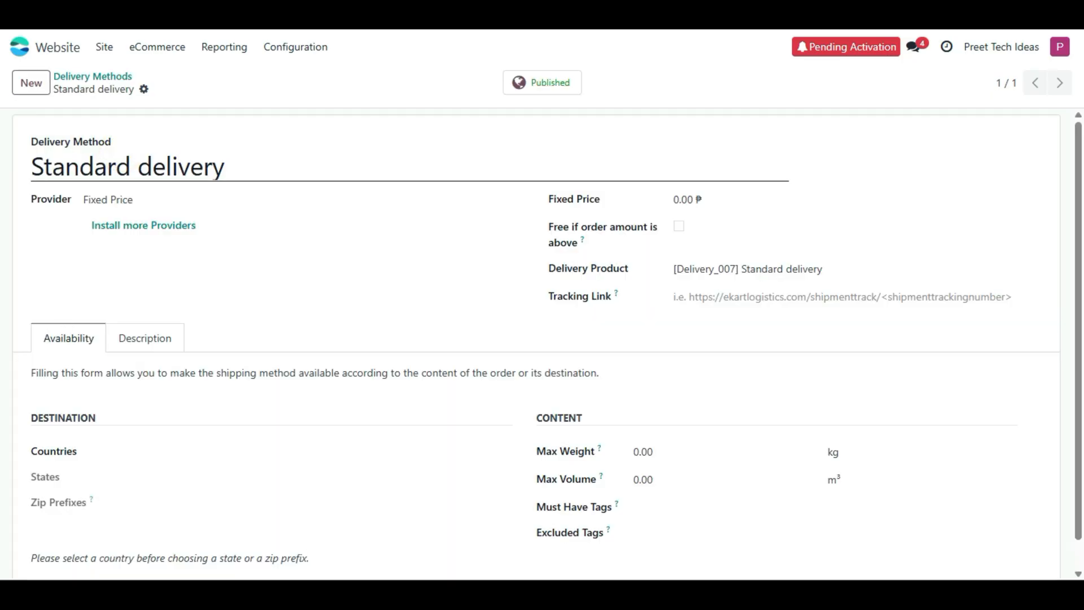
- Go to the Website settings page under Configuration
left_click(275, 50)
left_click(278, 74)
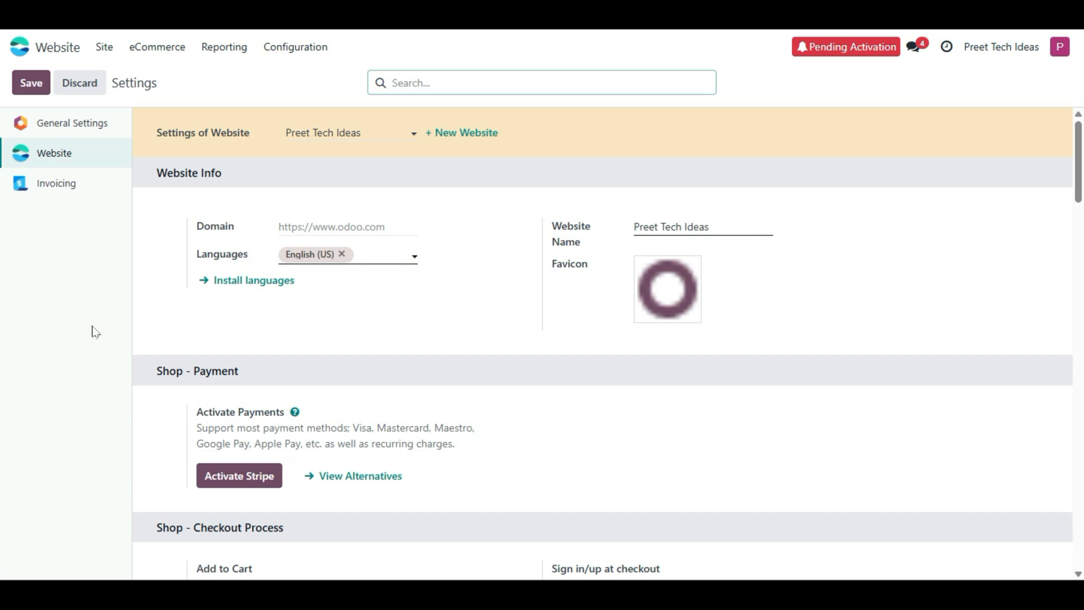
scroll(223, 348, "down", 9)
scroll(223, 351, "up", 2)
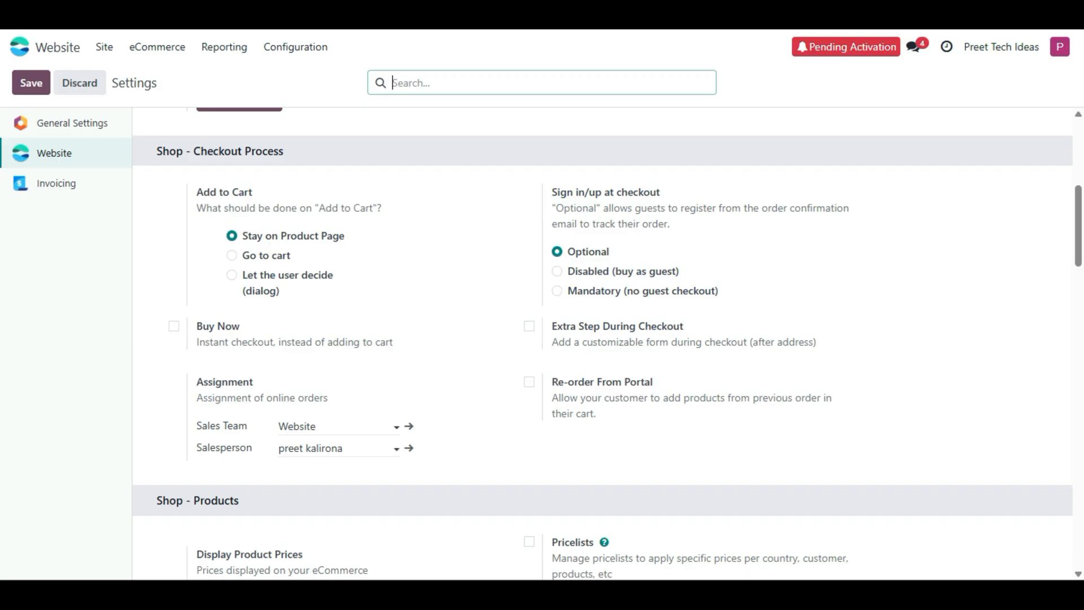
left_click(190, 205)
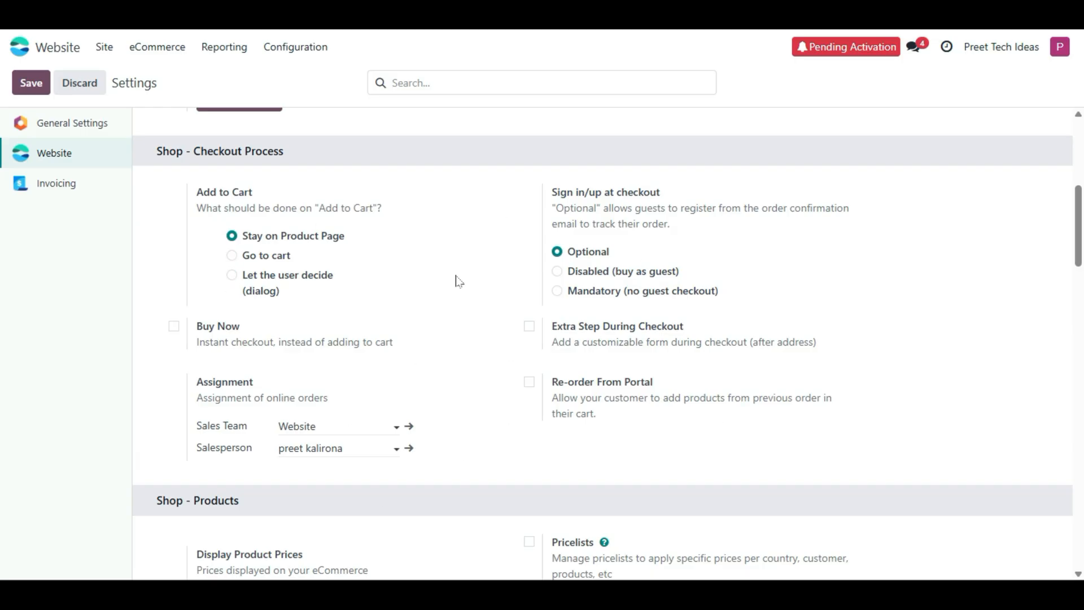
- Tick the Livechat option in the Email & Marketing section
scroll(511, 342, "down", 5)
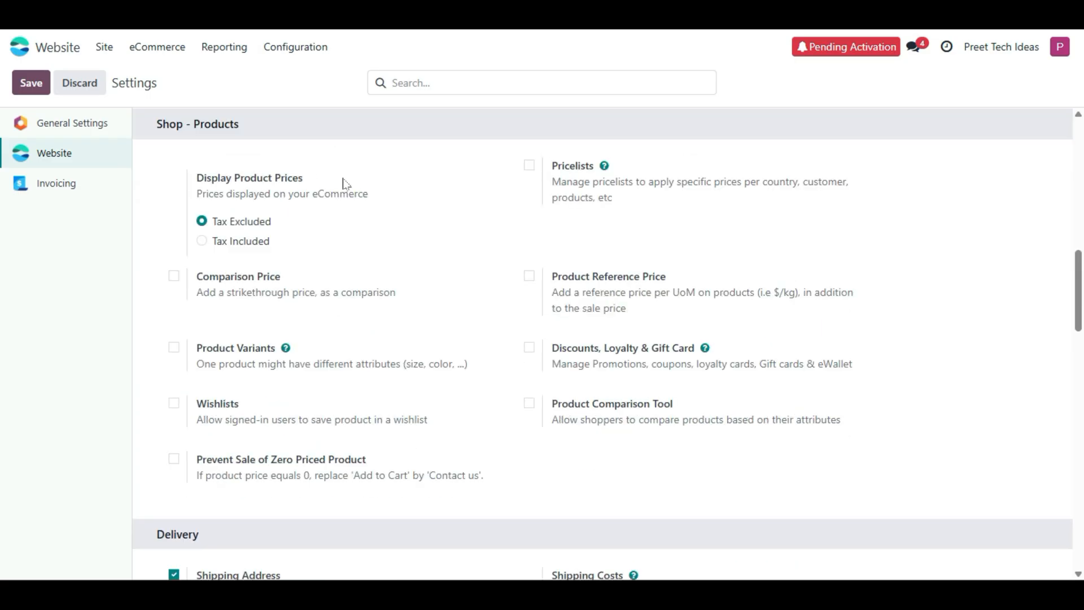
scroll(412, 313, "down", 7)
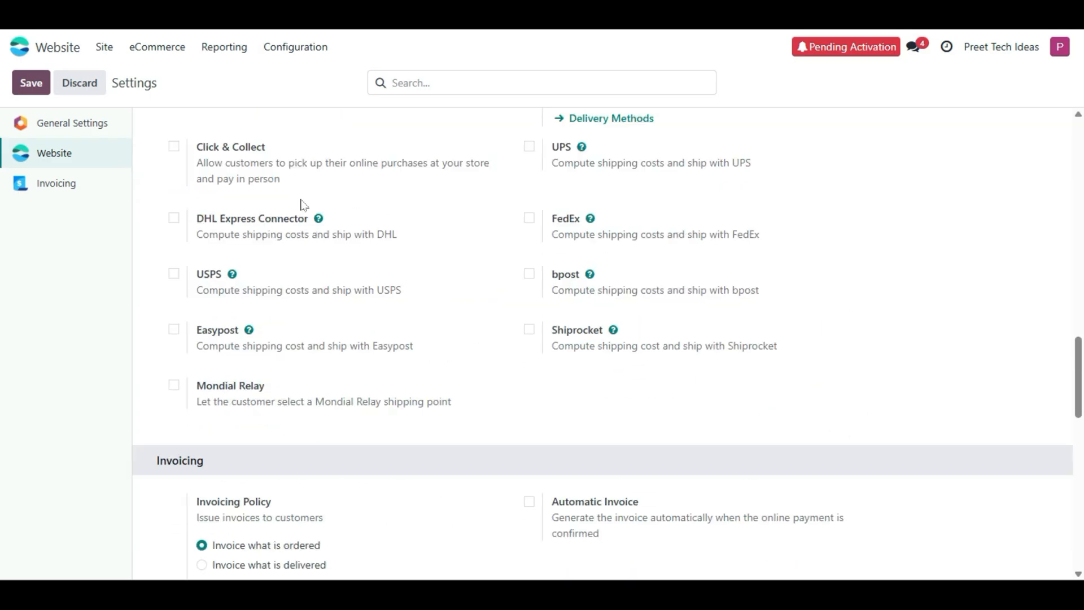
scroll(397, 286, "up", 2)
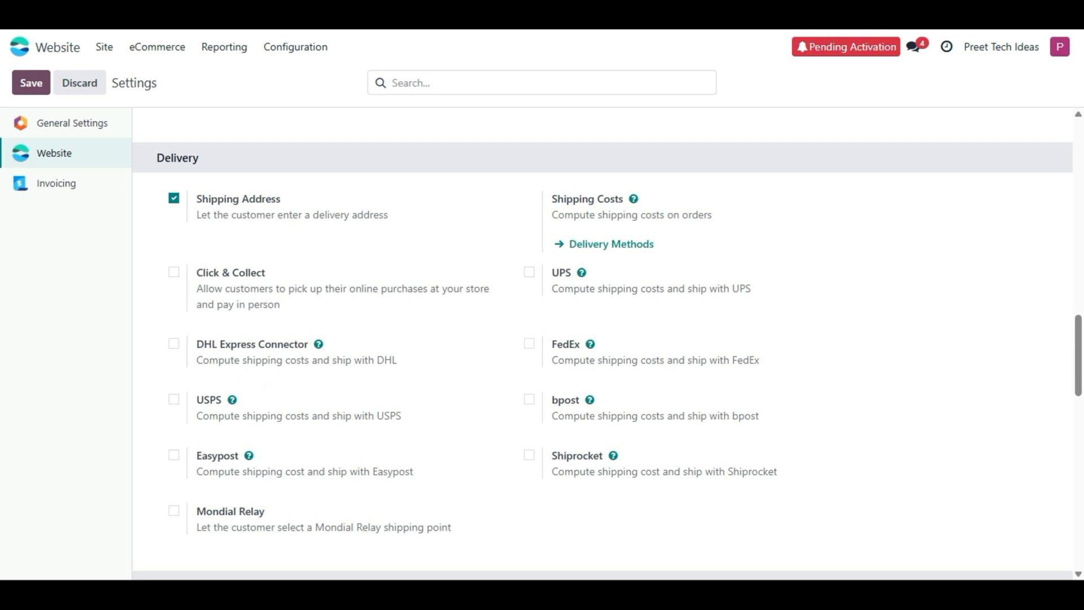
scroll(275, 320, "down", 2)
scroll(362, 368, "down", 4)
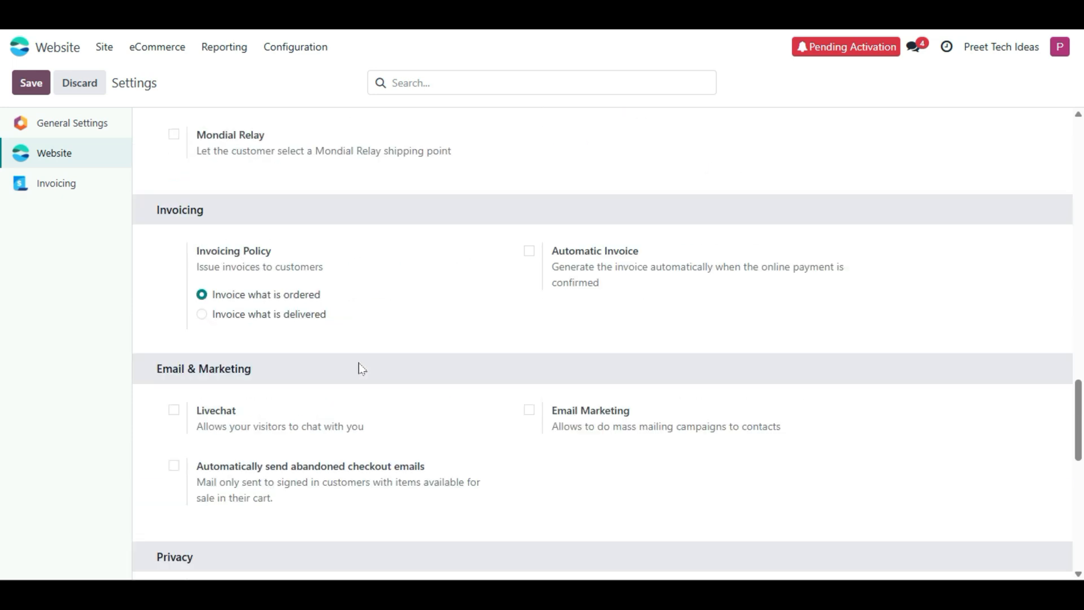
scroll(361, 368, "down", 2)
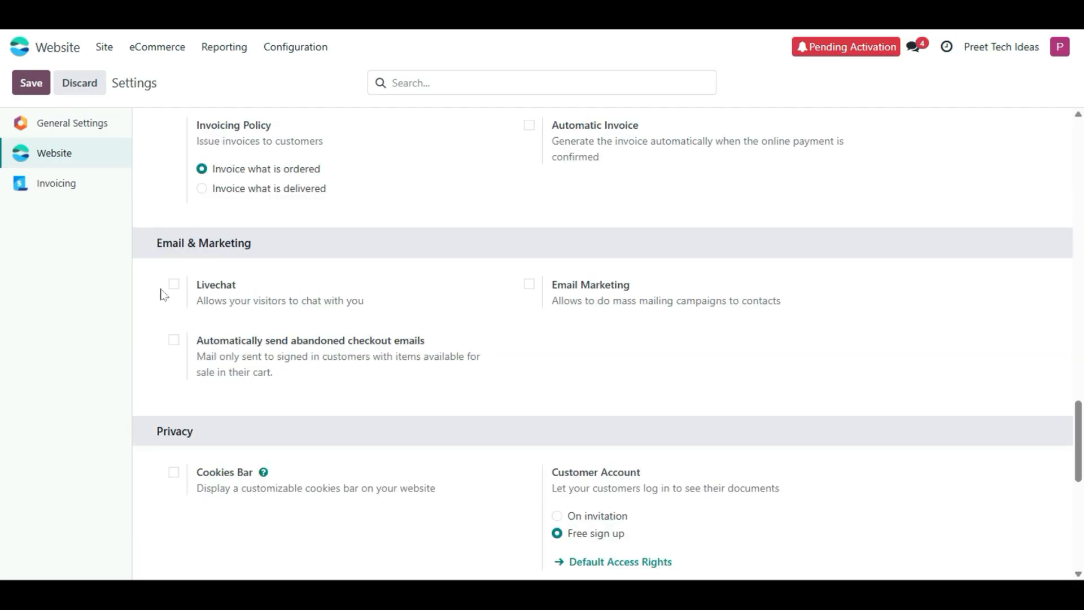
scroll(180, 319, "down", 2)
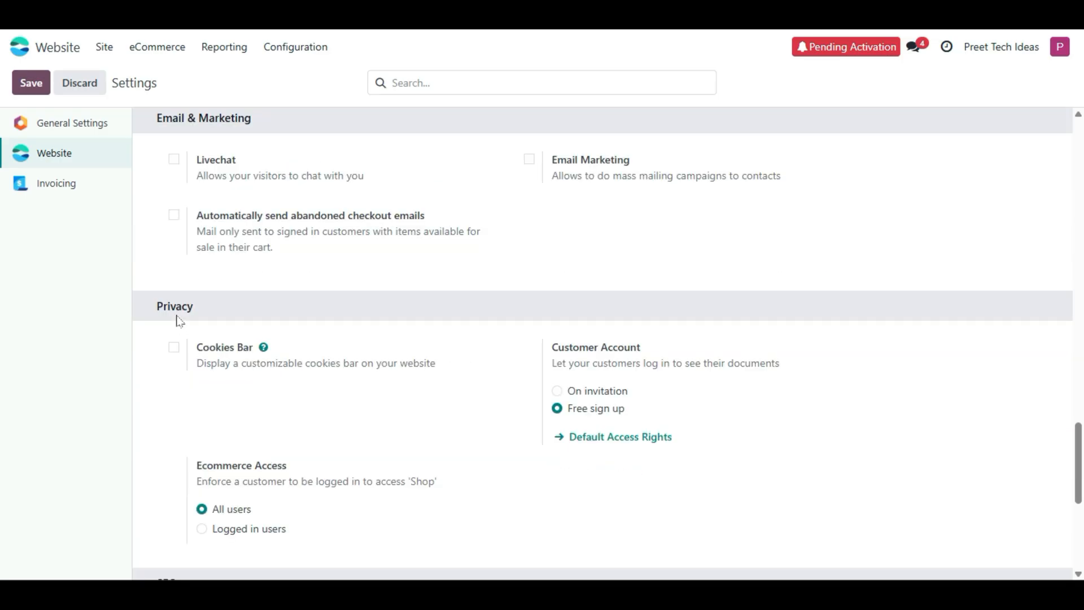
left_click(174, 159)
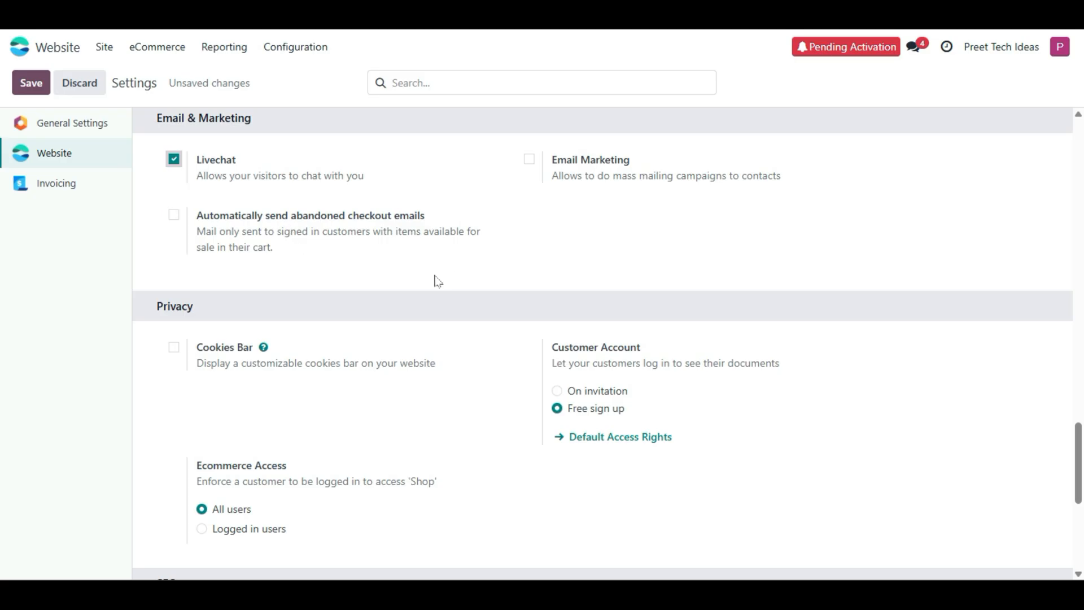
- Toggle Cookies Bar and Ecommerce Access and revert both to their original settings
scroll(425, 286, "down", 2)
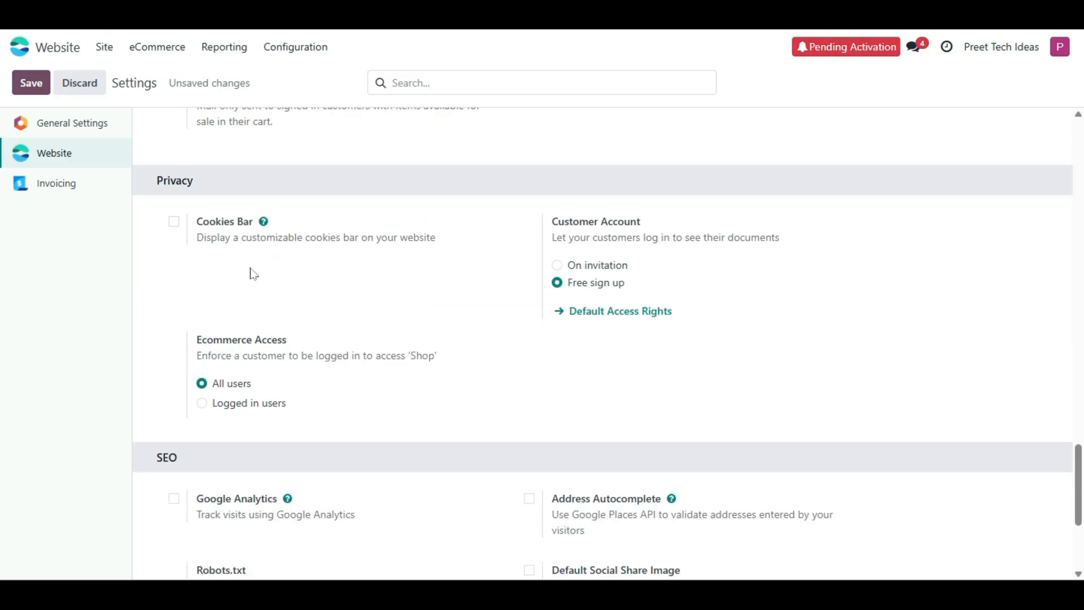
left_click(174, 221)
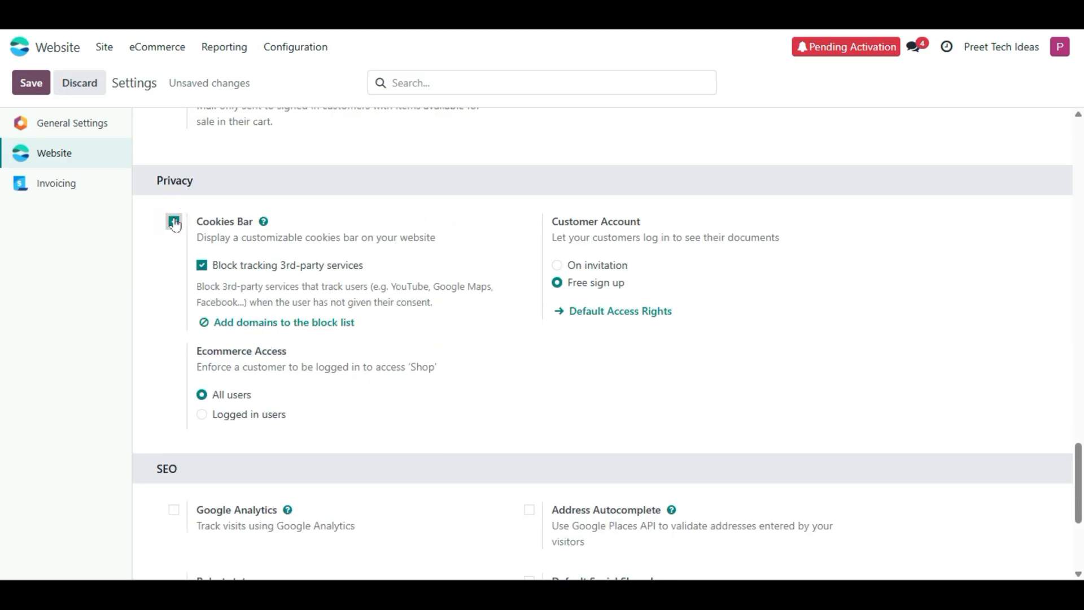
left_click(174, 222)
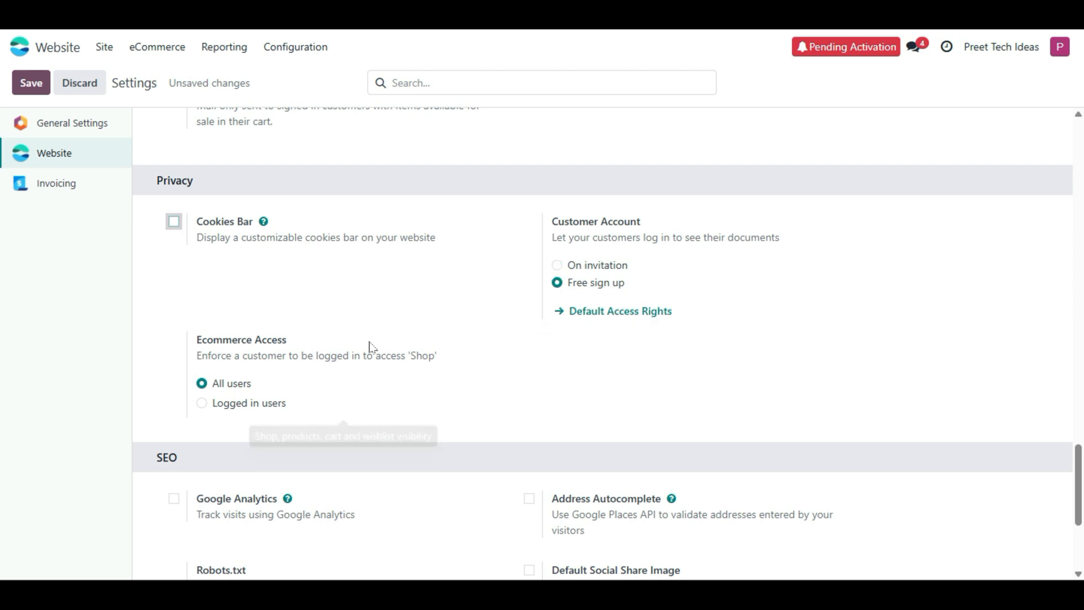
scroll(371, 346, "down", 2)
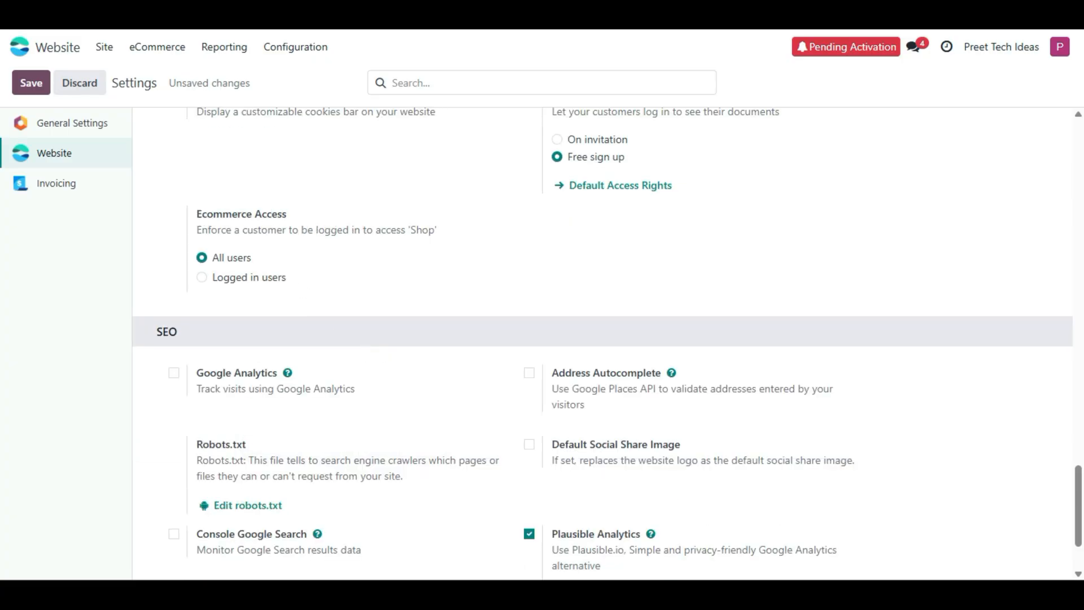
left_click(219, 278)
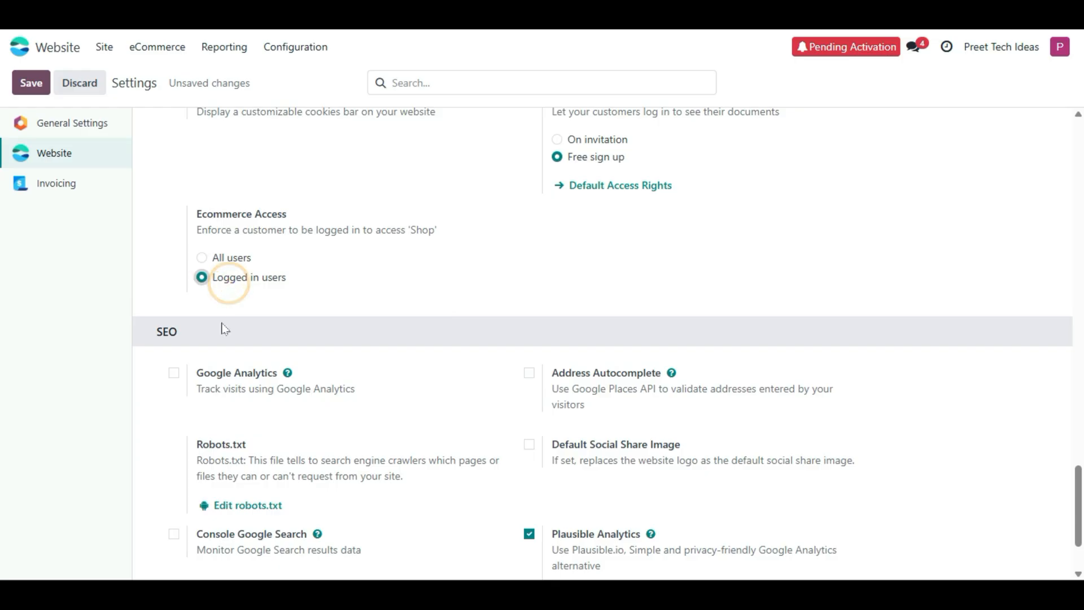
left_click(213, 258)
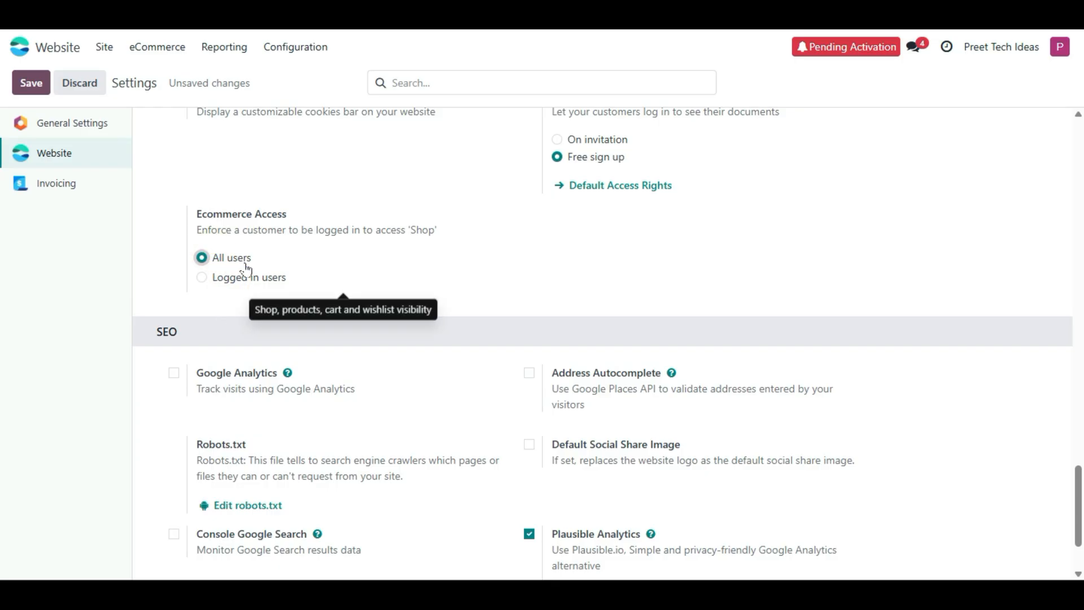
- Enable Console Google Search and select its verification Code field
scroll(220, 317, "down", 2)
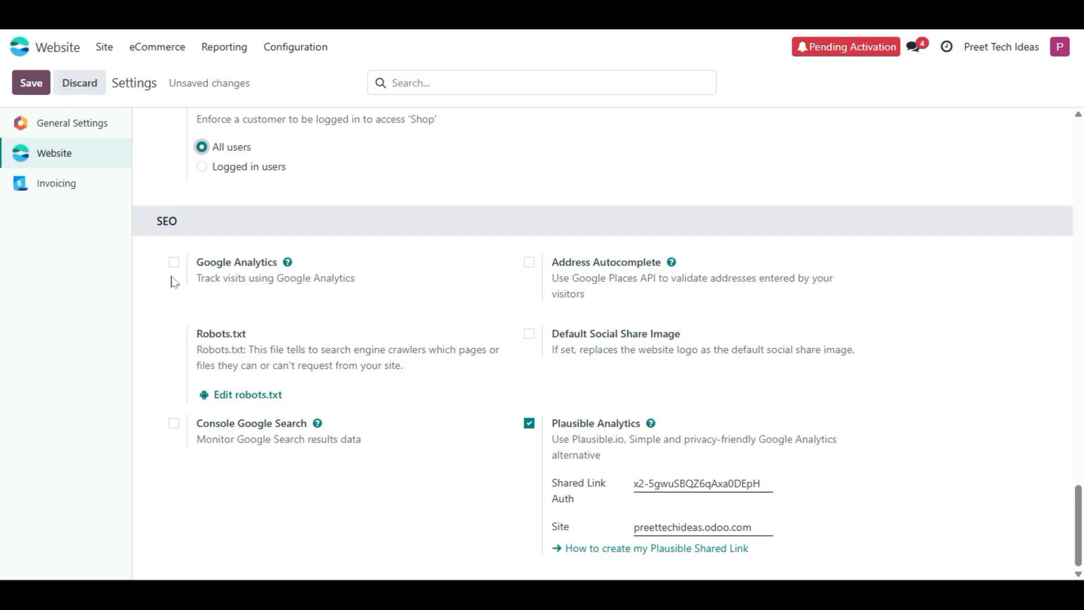
left_click(179, 425)
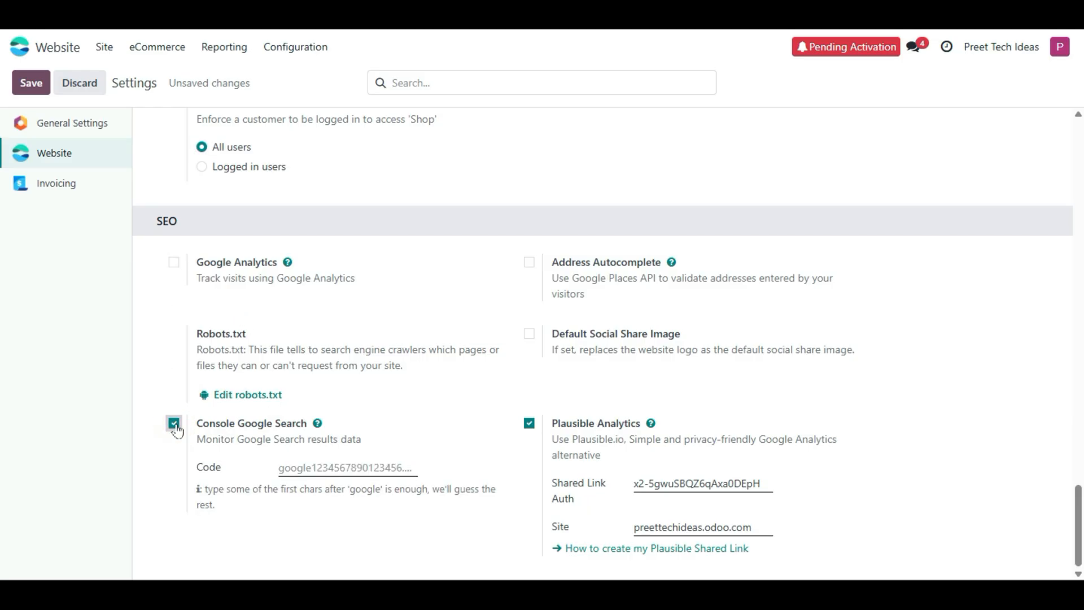
left_click(301, 474)
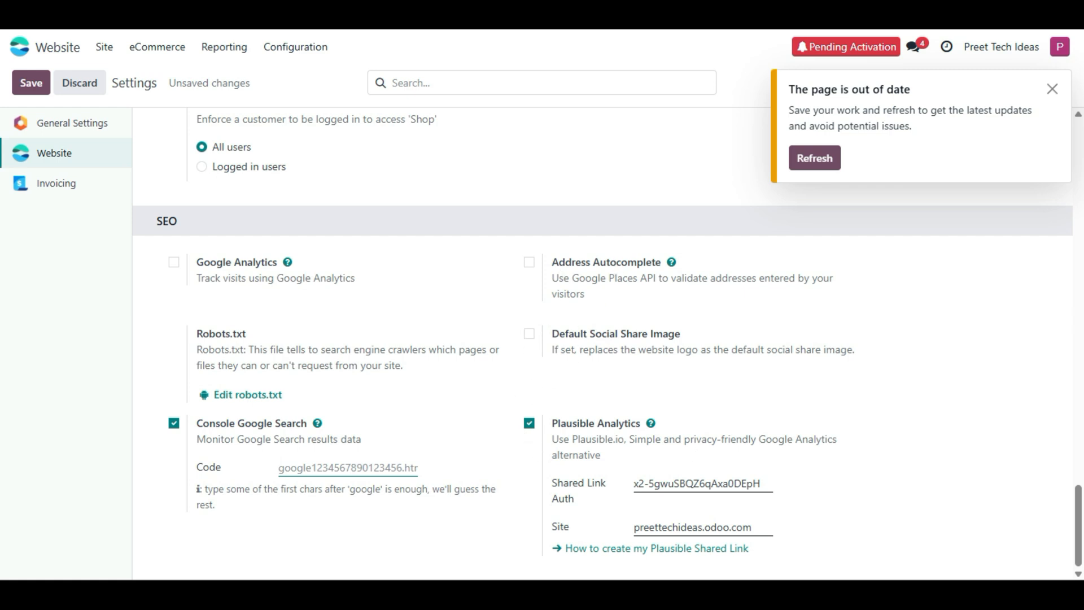
scroll(210, 310, "up", 2)
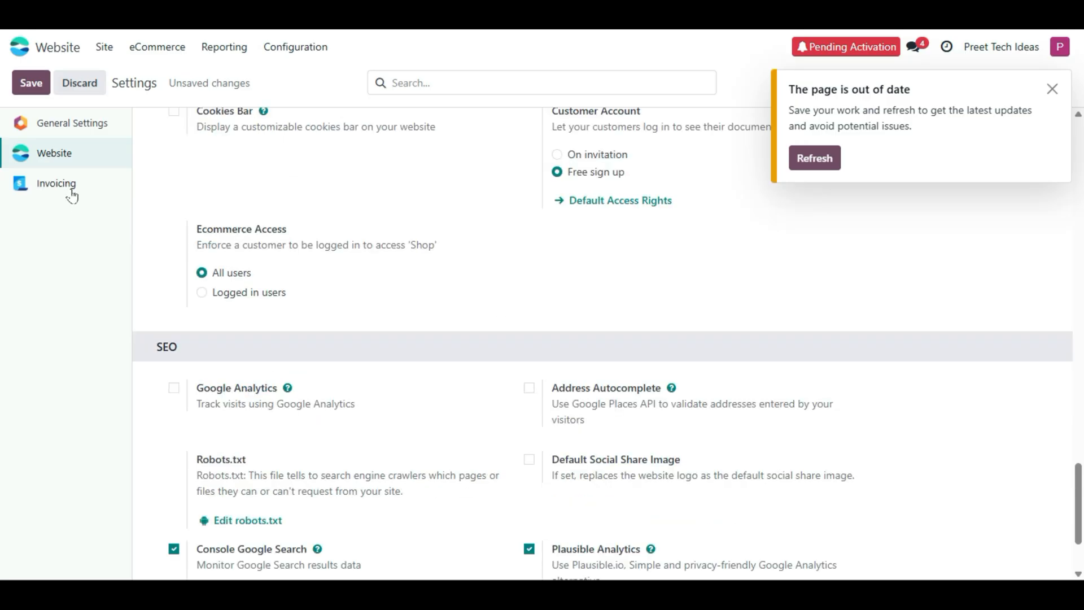
- In General Settings, tick Use Custom Email Servers
left_click(97, 123)
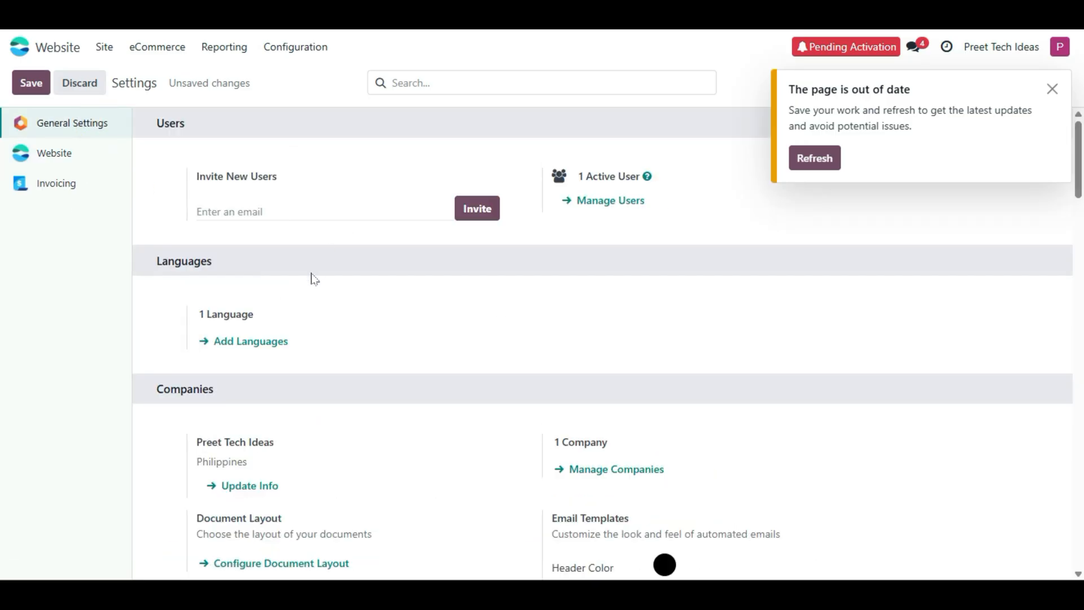
scroll(358, 355, "down", 10)
scroll(358, 356, "down", 5)
scroll(355, 363, "up", 15)
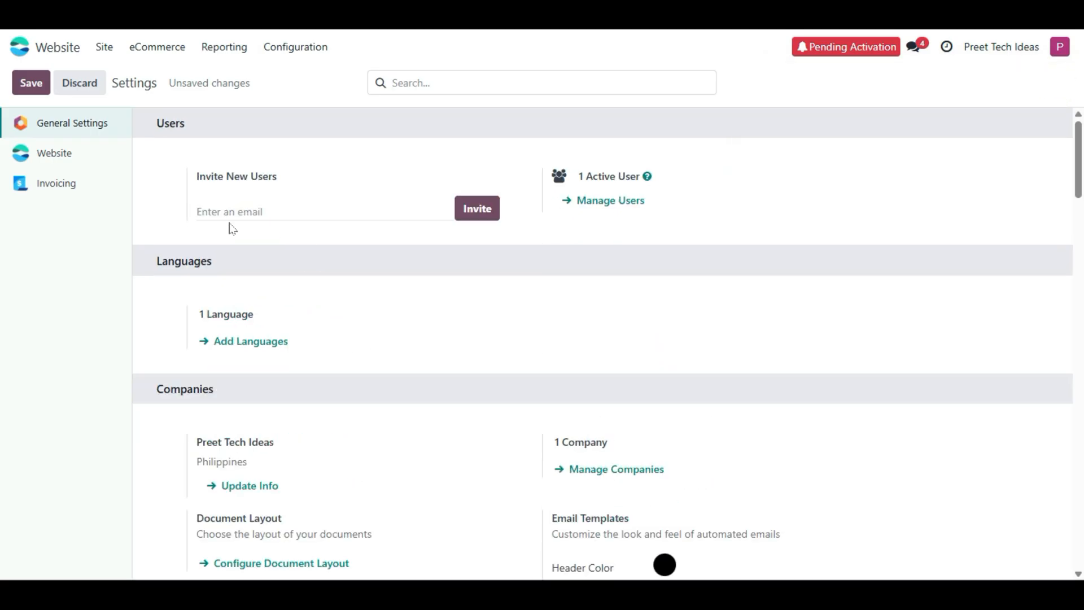
scroll(170, 314, "down", 4)
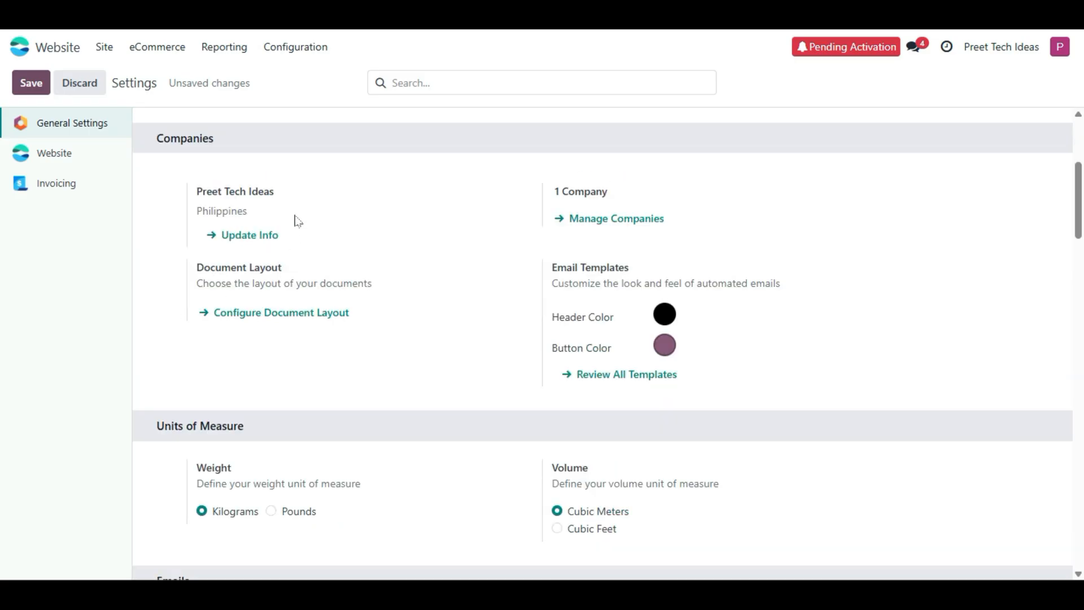
scroll(645, 429, "down", 6)
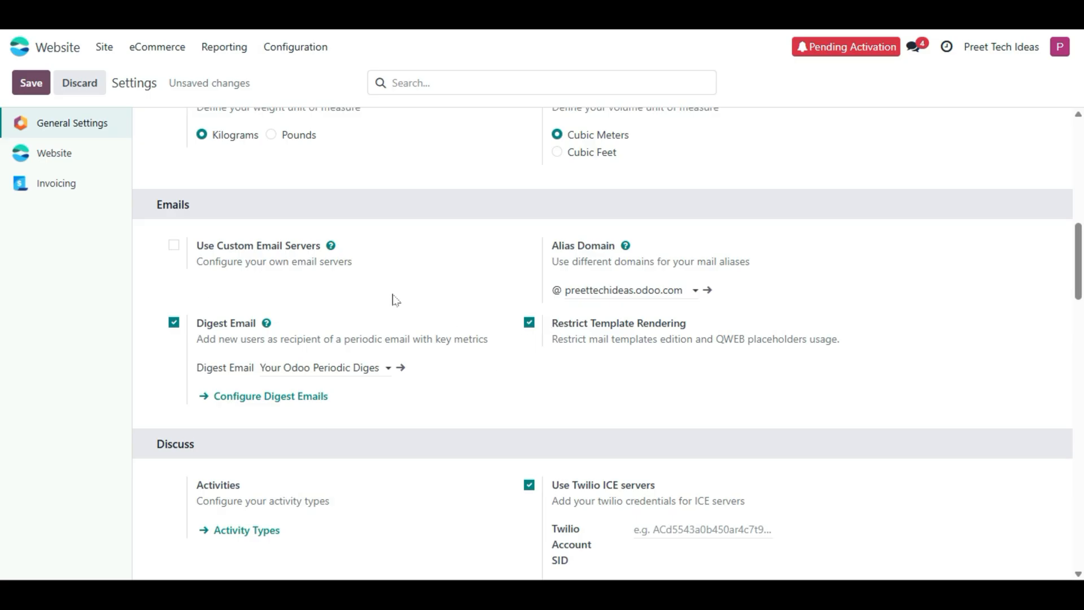
left_click(173, 245)
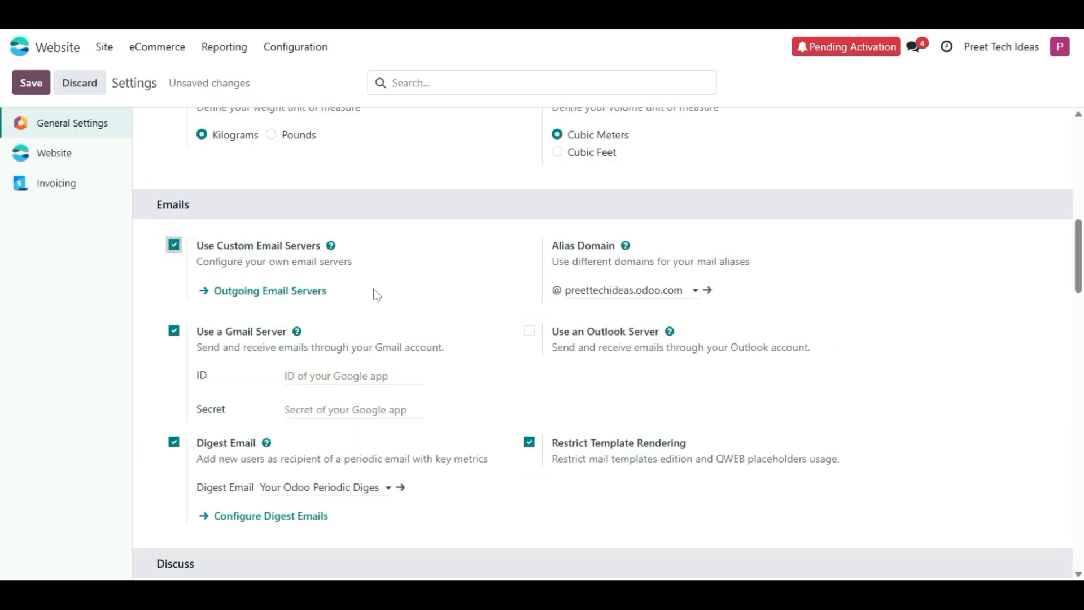
- Browse the rest of General Settings and jump to the Invoicing section
scroll(591, 272, "down", 2)
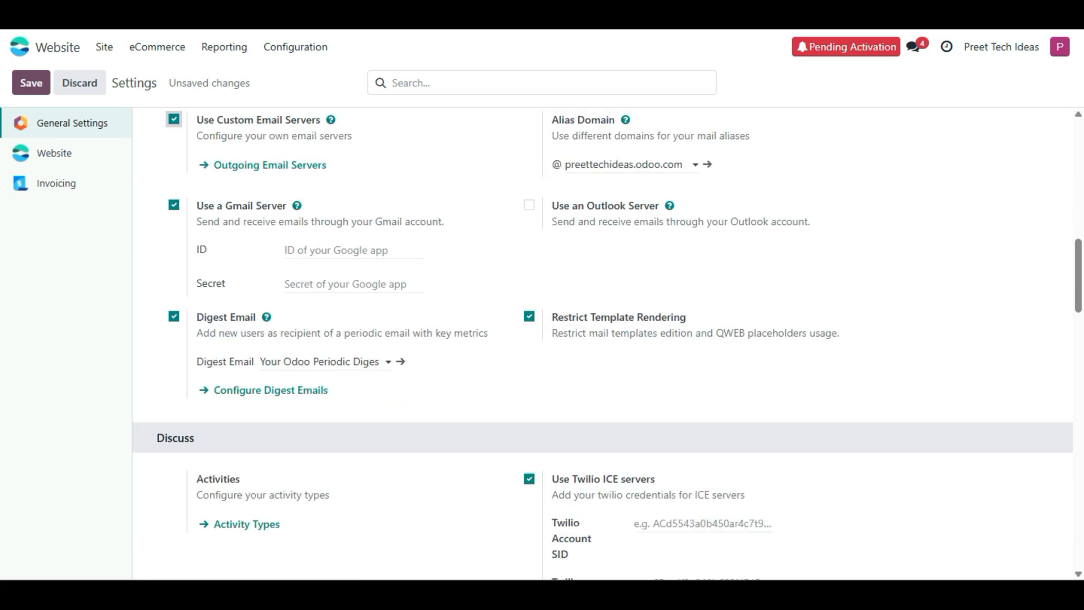
scroll(568, 216, "down", 4)
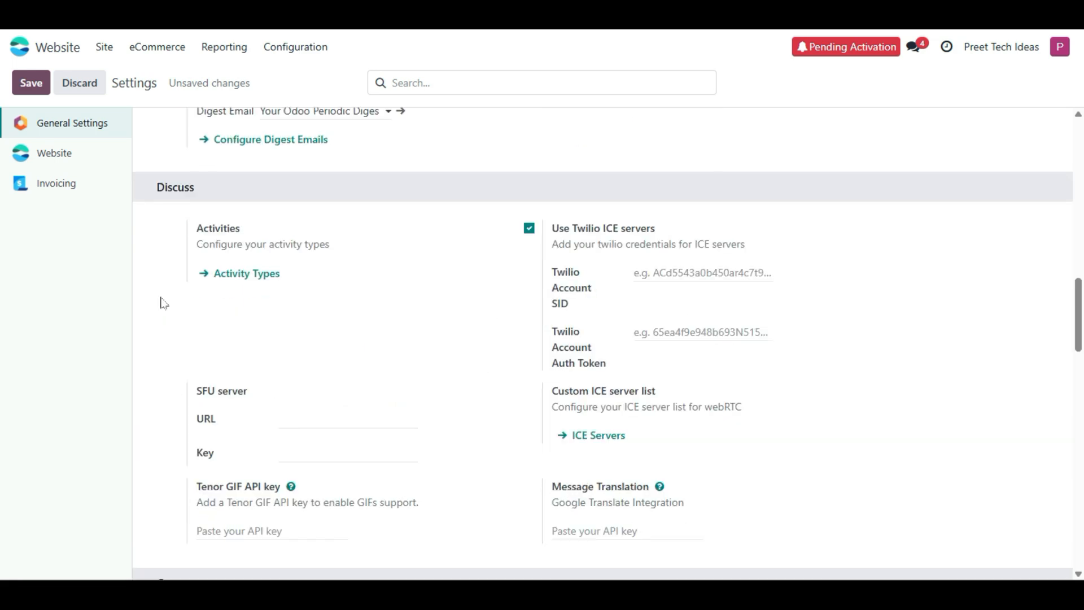
scroll(230, 295, "down", 7)
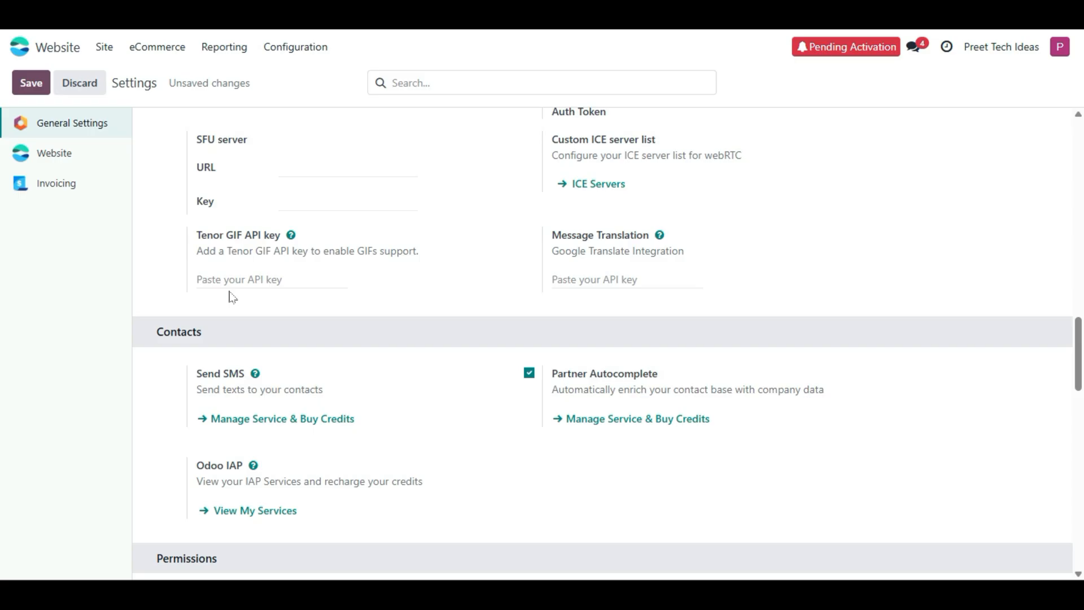
scroll(224, 288, "up", 2)
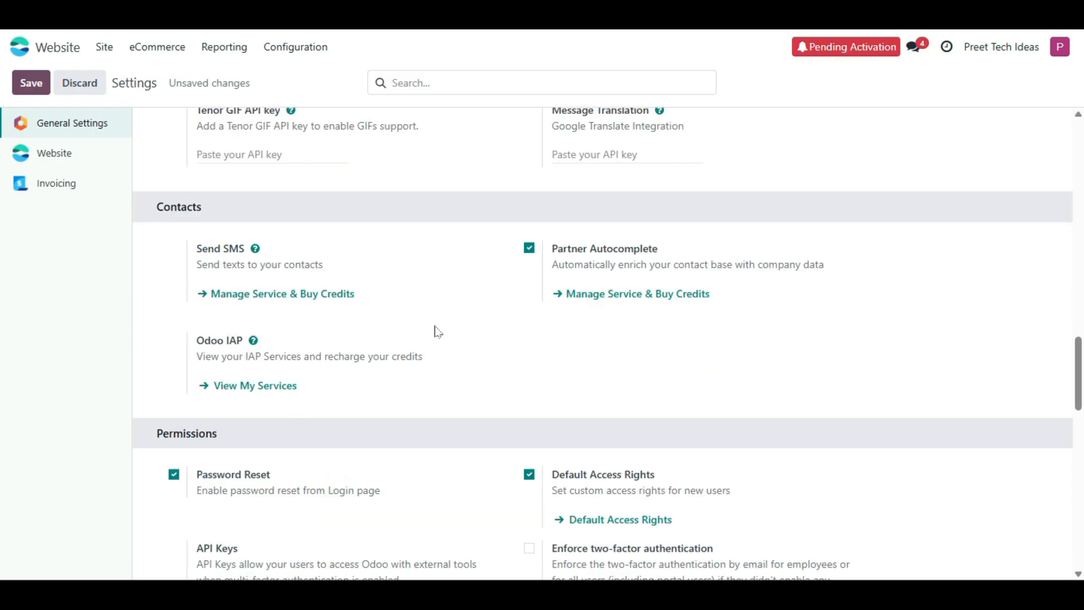
scroll(506, 369, "down", 4)
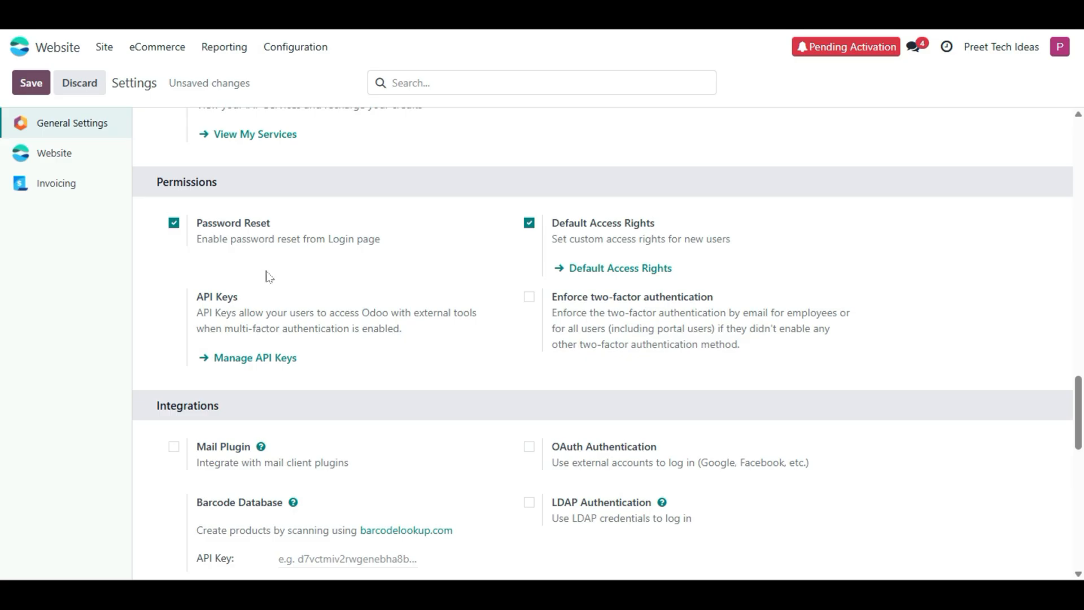
scroll(267, 277, "down", 4)
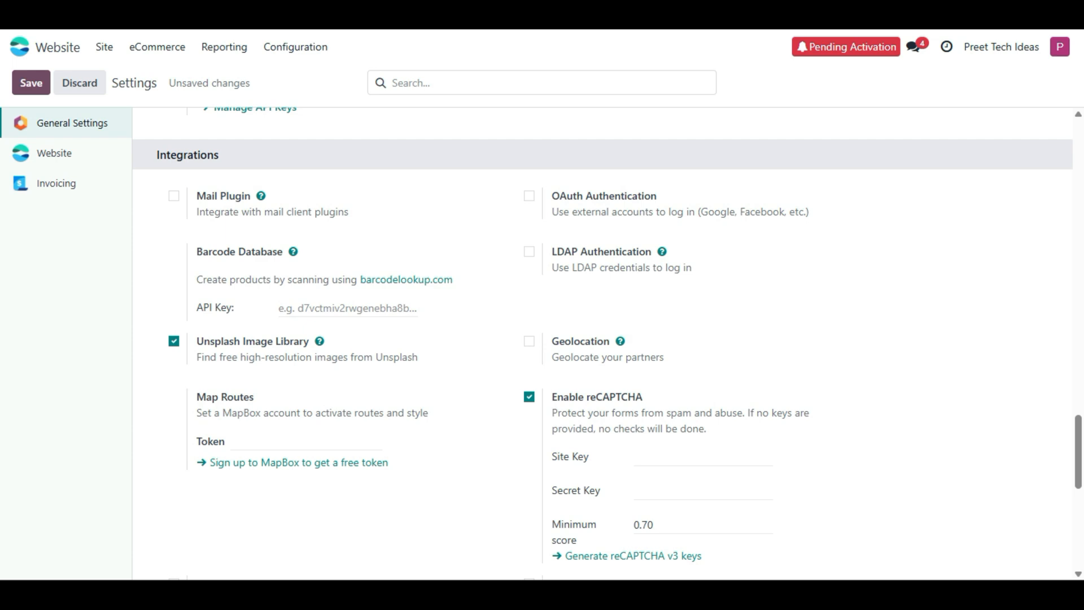
scroll(613, 448, "down", 4)
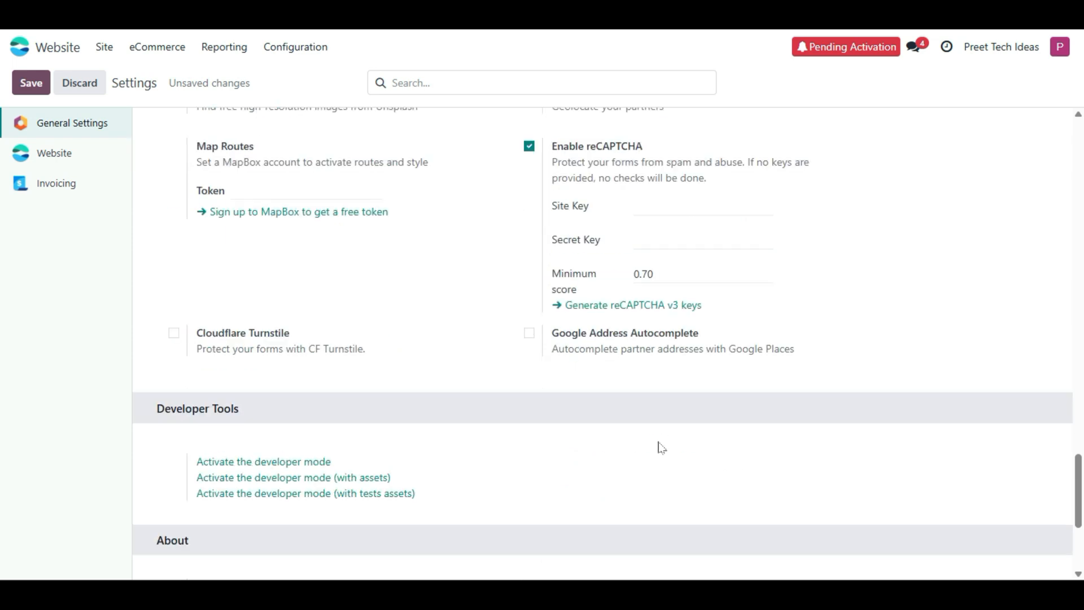
scroll(607, 308, "down", 4)
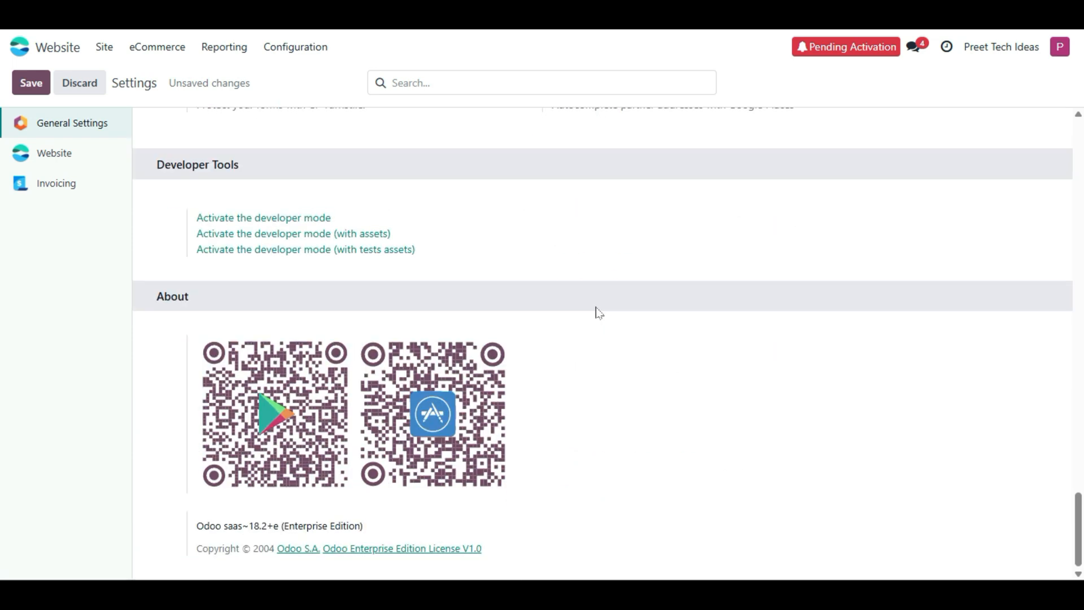
scroll(595, 329, "up", 8)
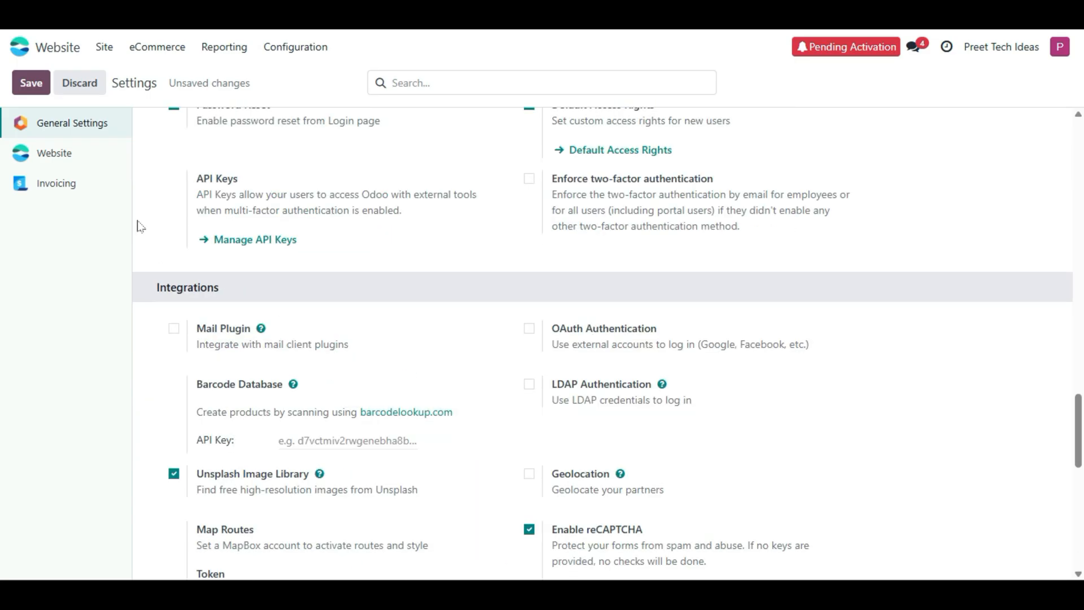
left_click(84, 171)
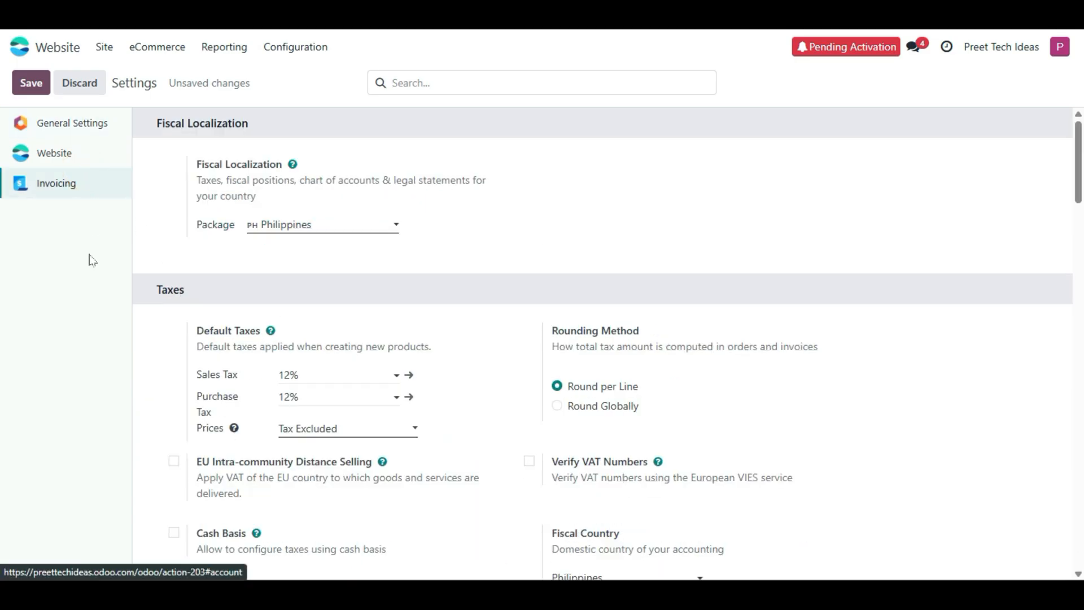
- Discard all unsaved settings changes
scroll(315, 303, "down", 8)
scroll(327, 348, "up", 8)
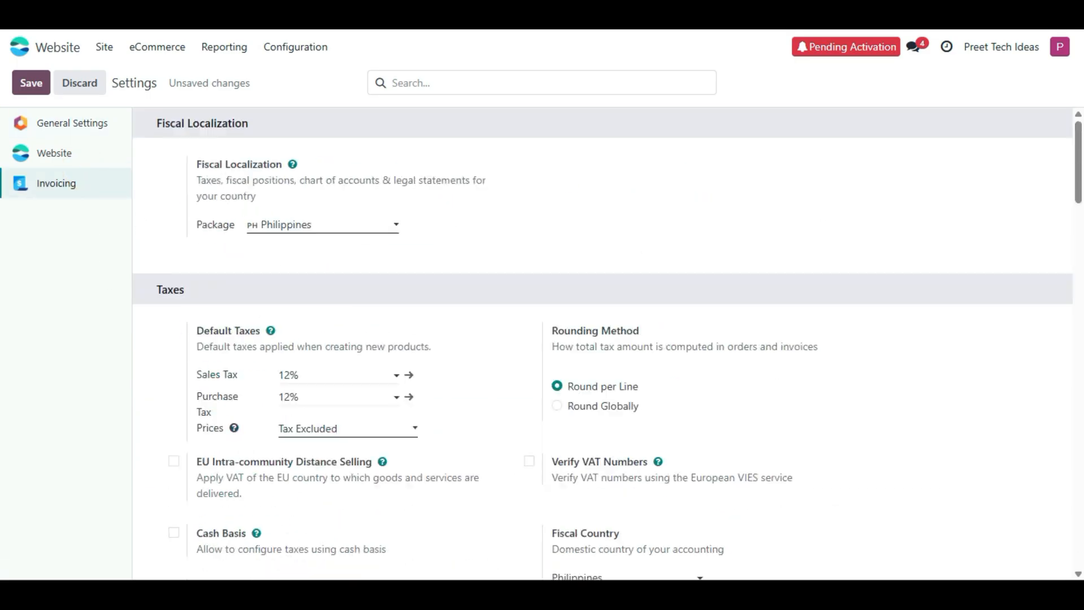
left_click(79, 123)
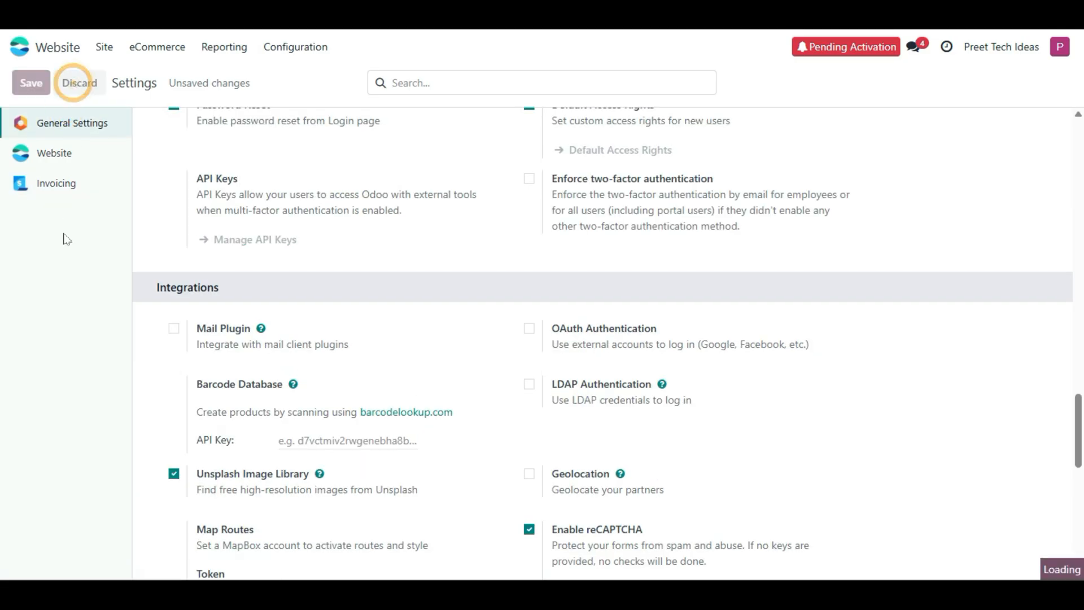